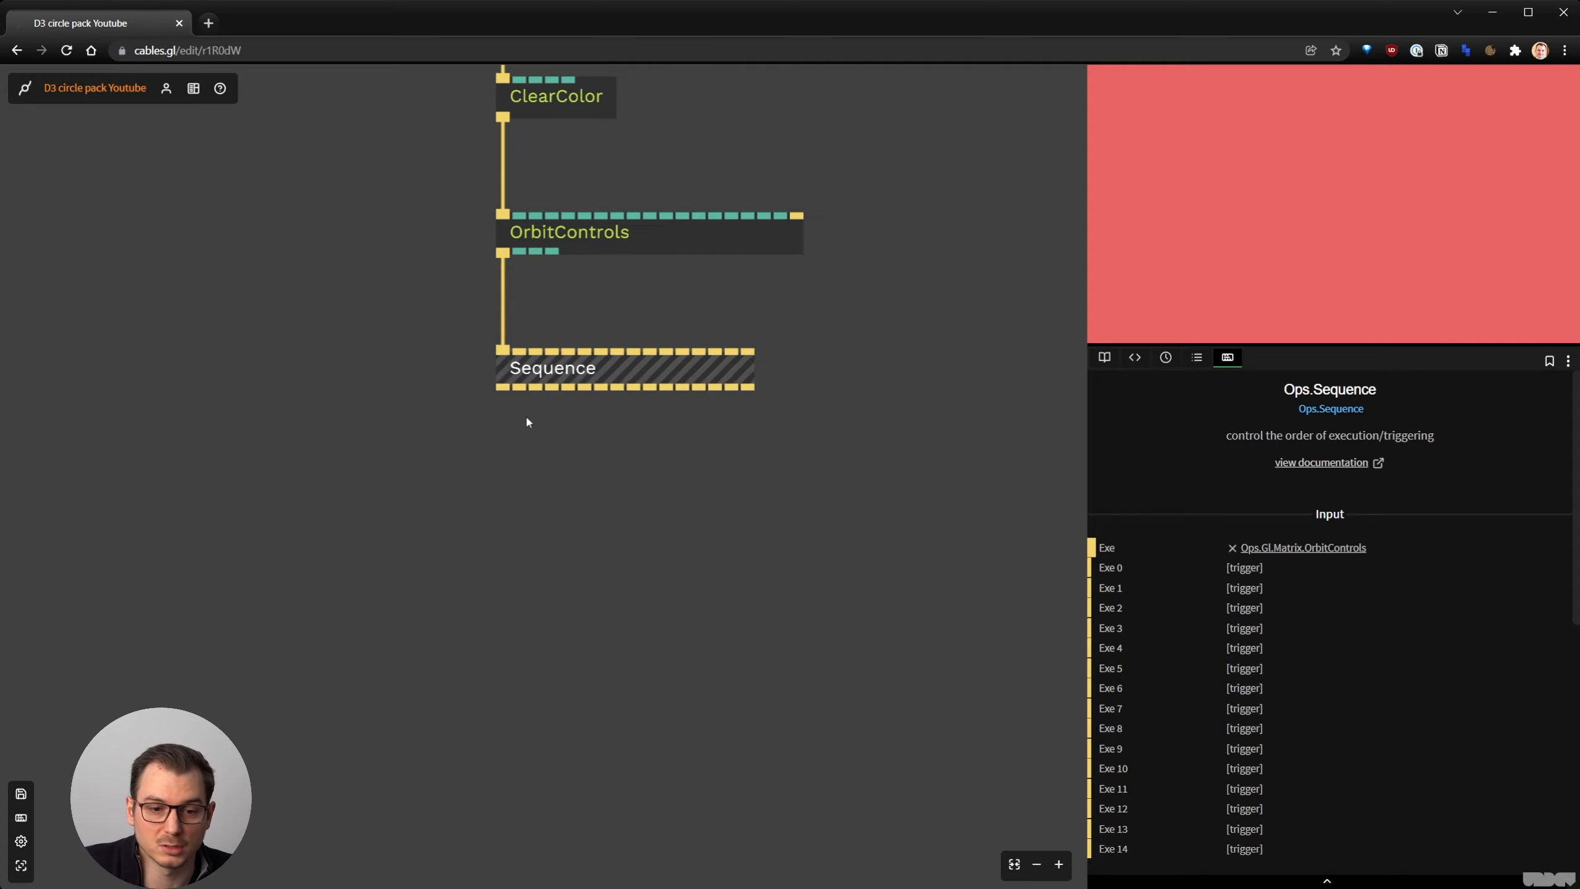
Add a Circle op connected to the first output of Sequence and place it below and left of Sequence
{"action": "left_click_drag", "start_coordinate": [519, 387], "coordinate": [464, 526]}
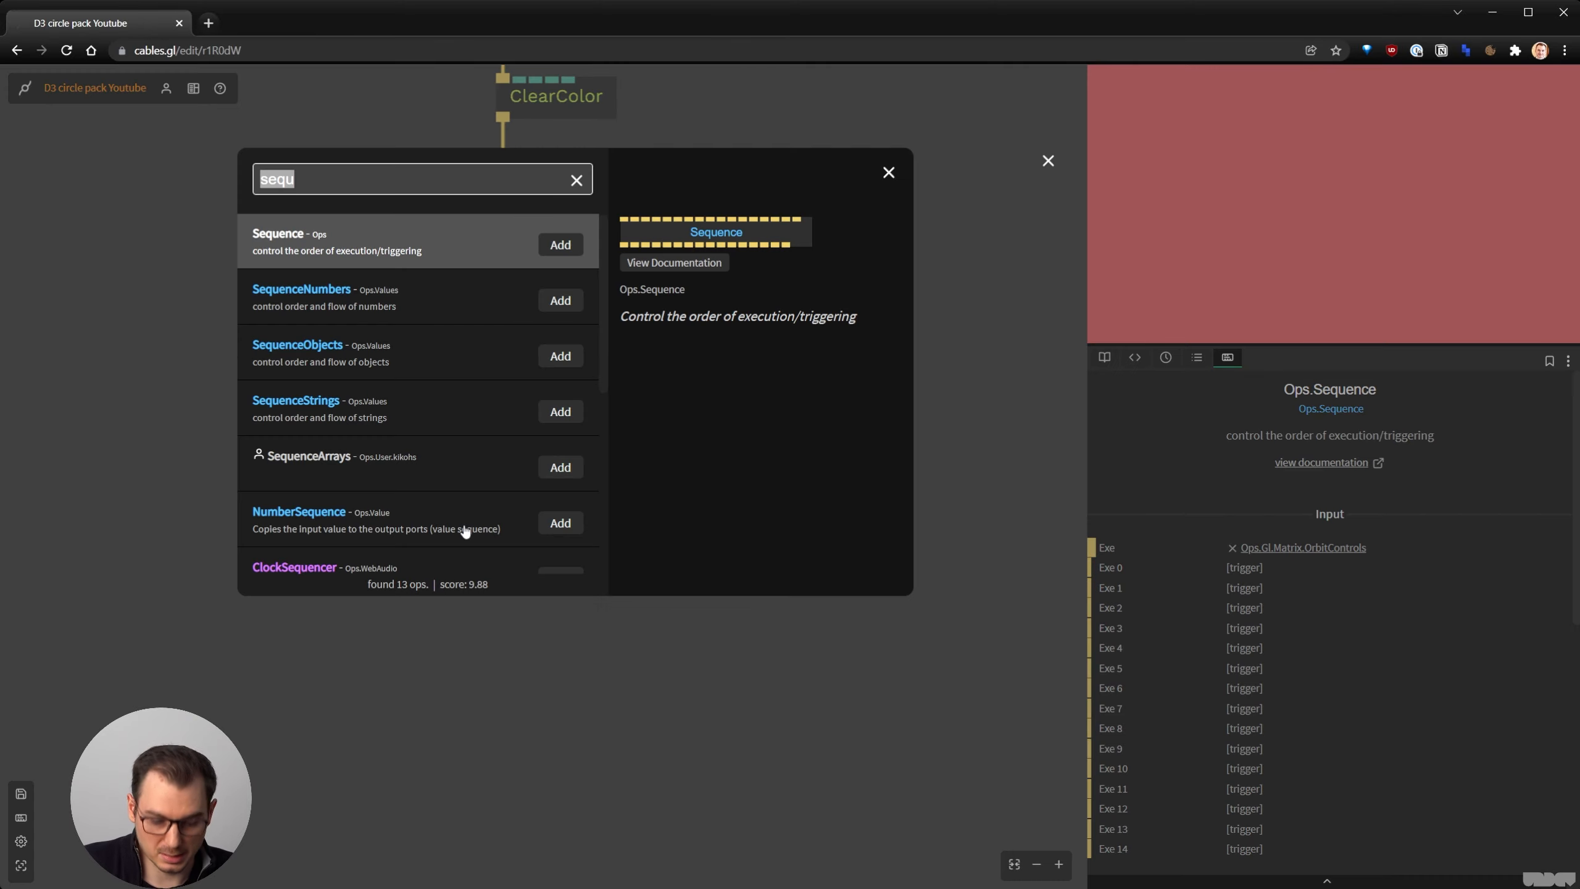
{"action": "type", "text": "d"}
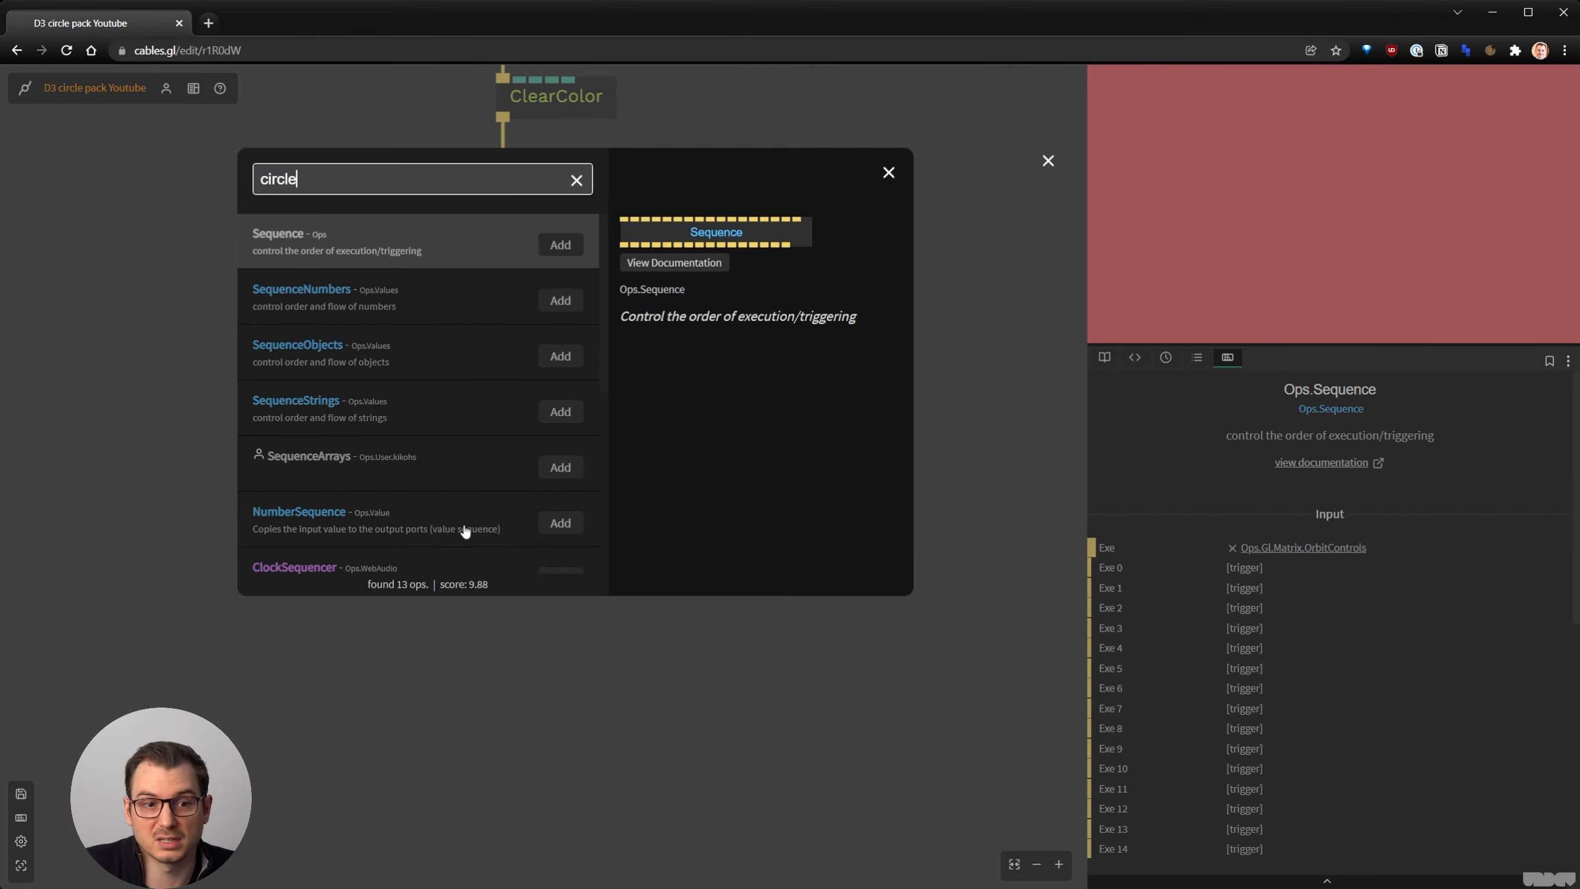
{"action": "key", "text": "Return"}
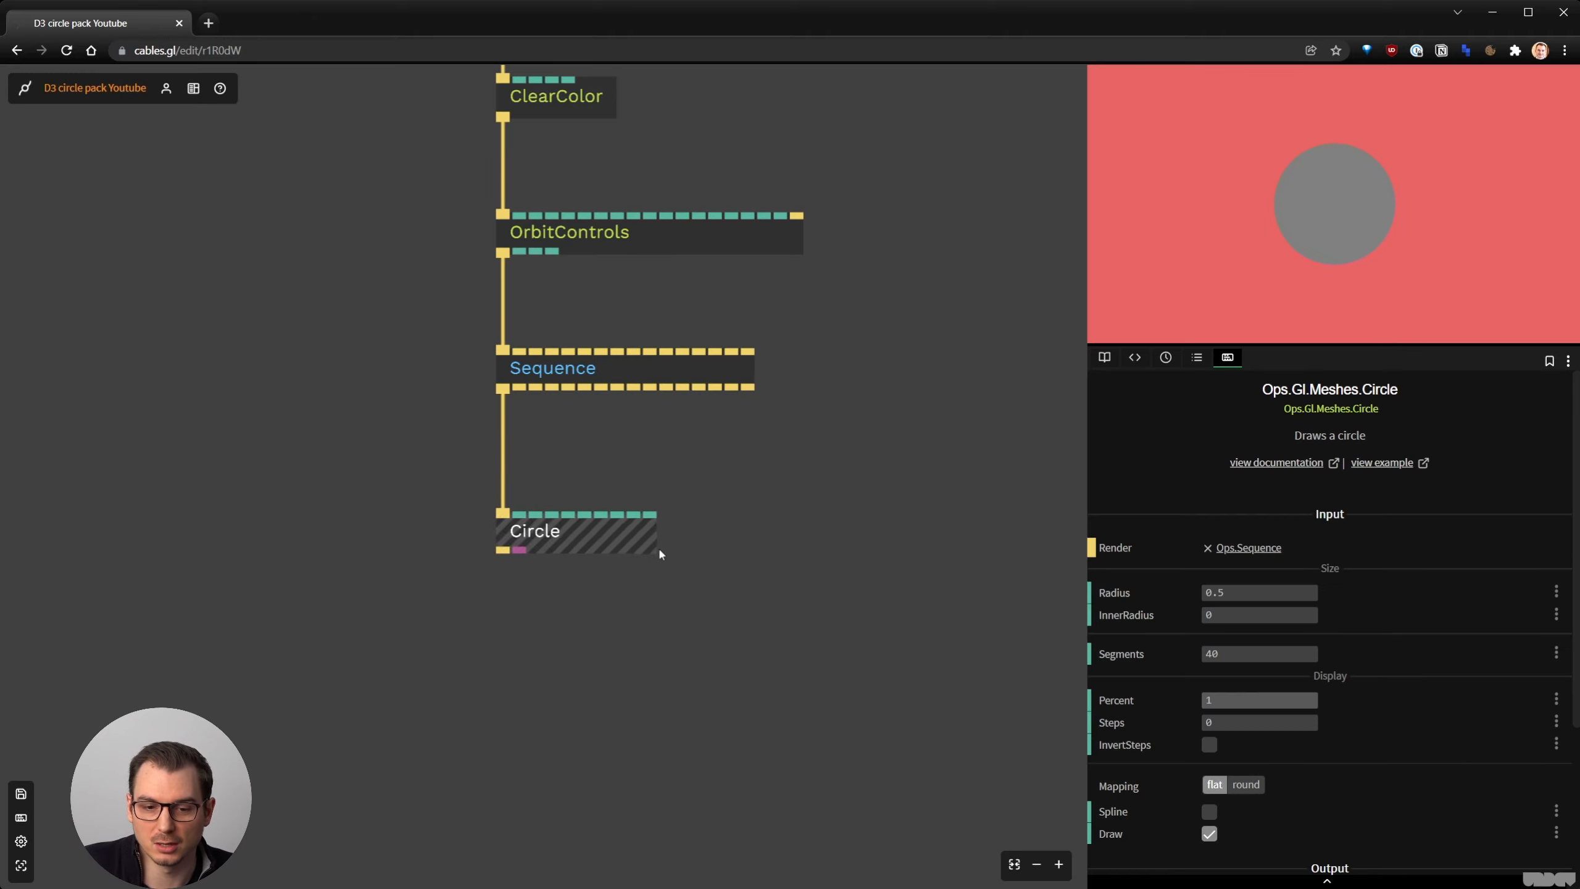
{"action": "left_click_drag", "start_coordinate": [584, 545], "coordinate": [474, 532]}
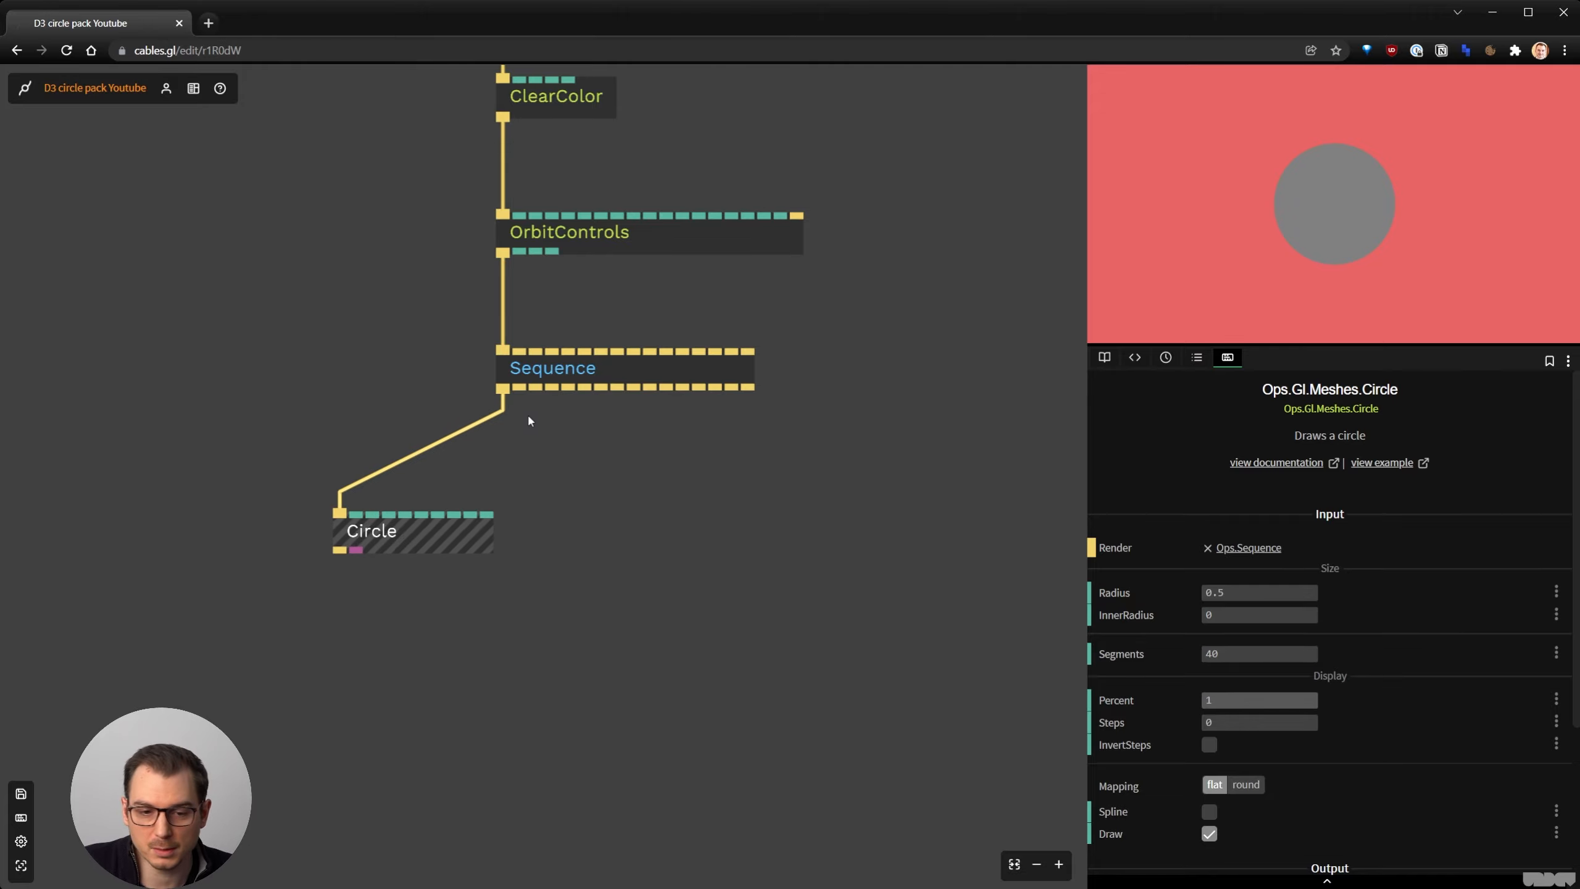
Add a MeshInstancer op on Sequence's second output and connect the Circle's geometry output to its Geom input
{"action": "left_click_drag", "start_coordinate": [521, 387], "coordinate": [555, 616]}
{"action": "type", "text": "me"}
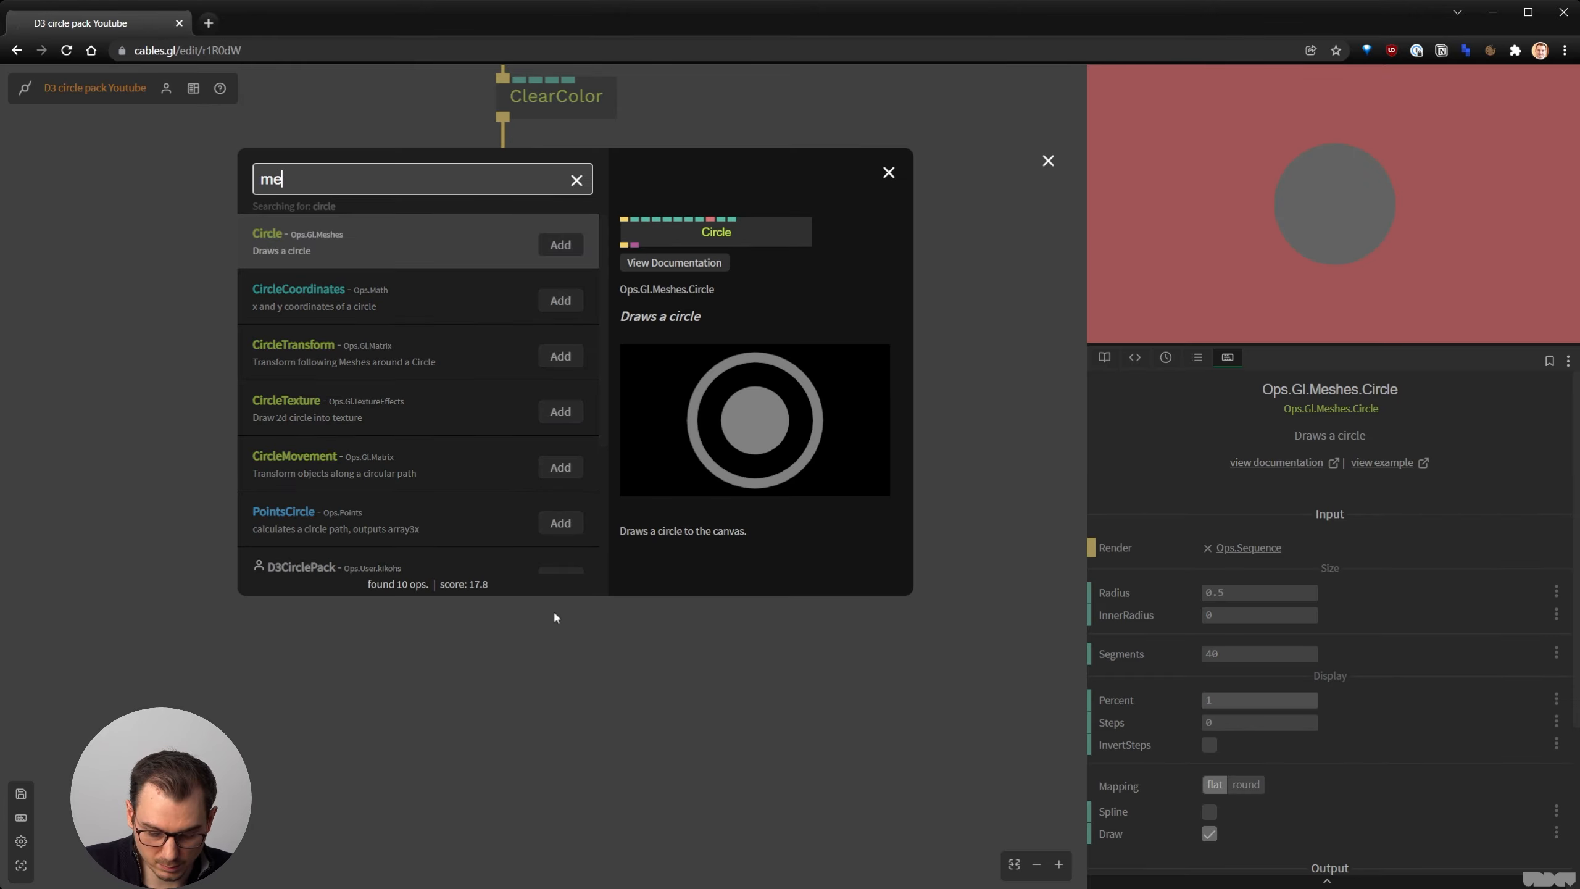
{"action": "type", "text": "shinst"}
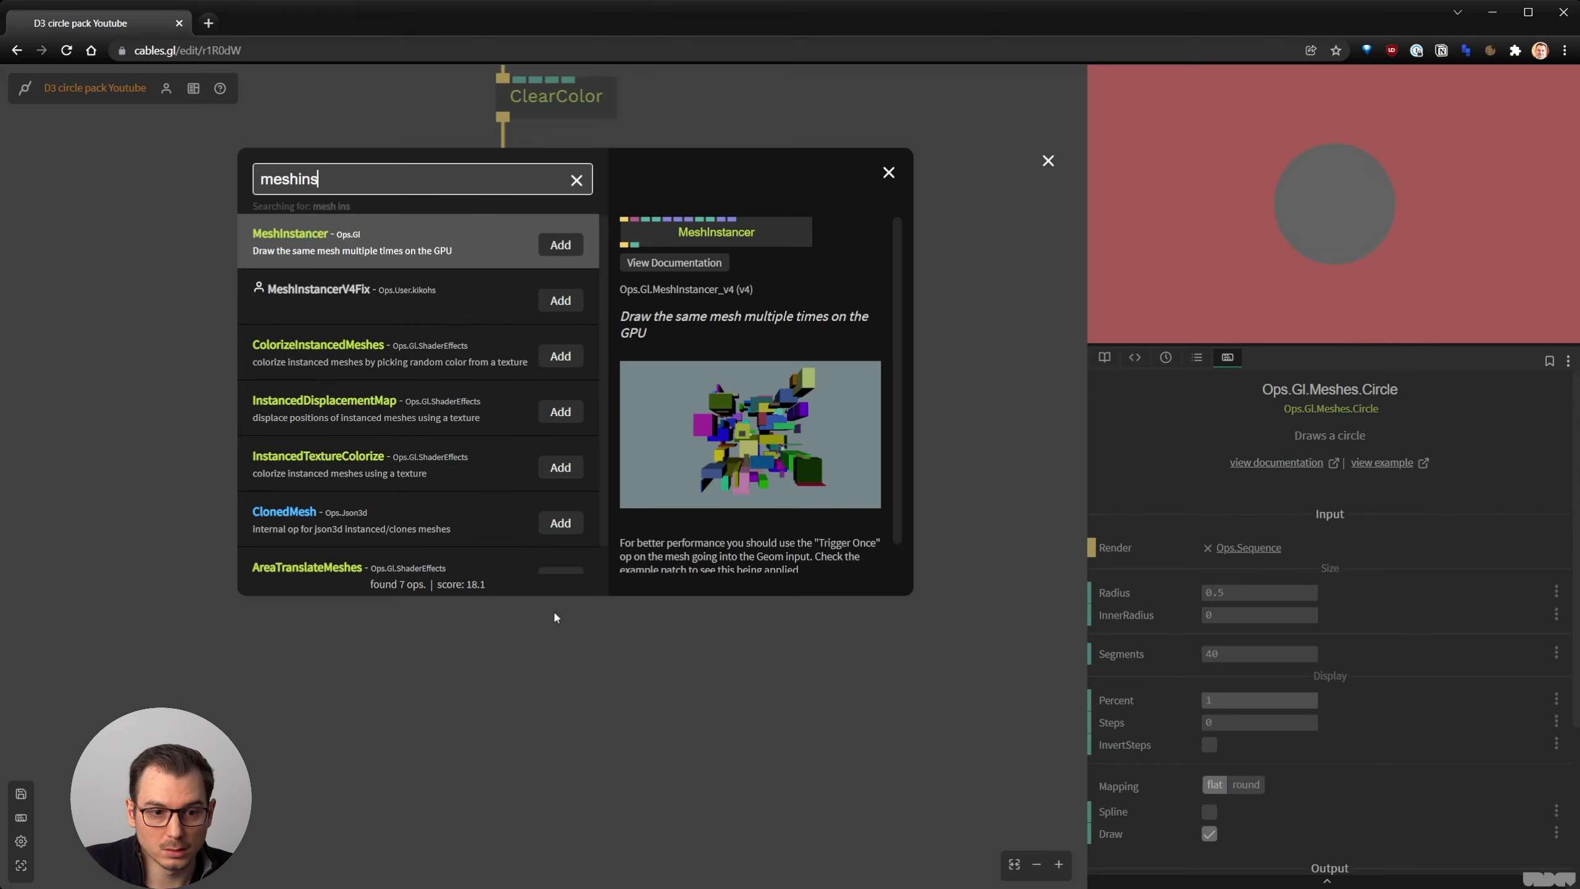
{"action": "key", "text": "Return"}
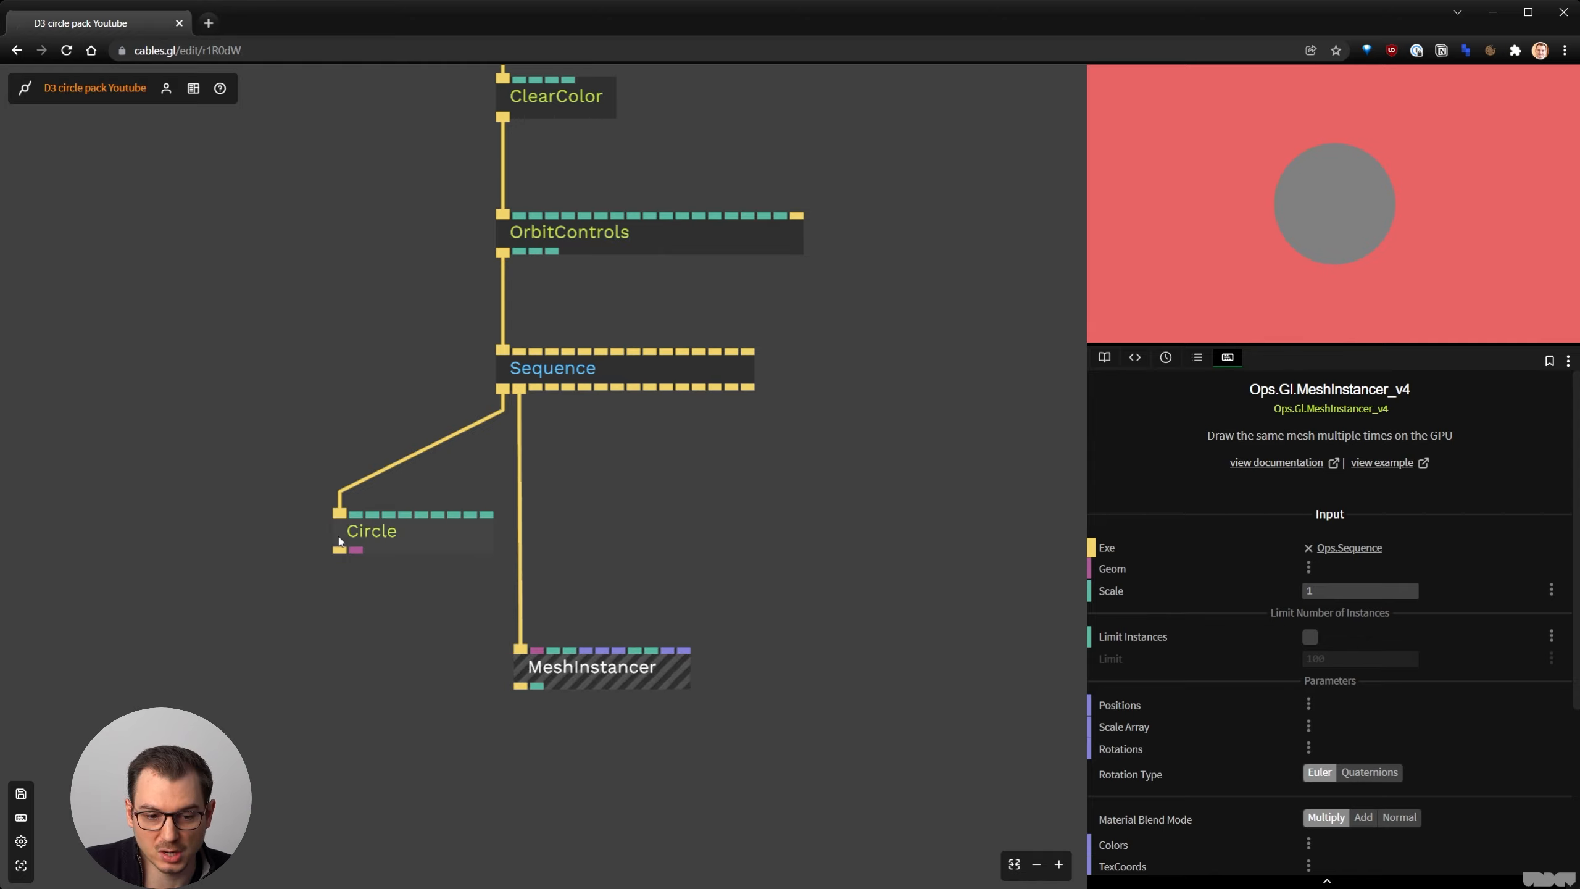
{"action": "left_click_drag", "start_coordinate": [357, 550], "coordinate": [537, 651]}
{"action": "left_click_drag", "start_coordinate": [459, 552], "coordinate": [407, 521]}
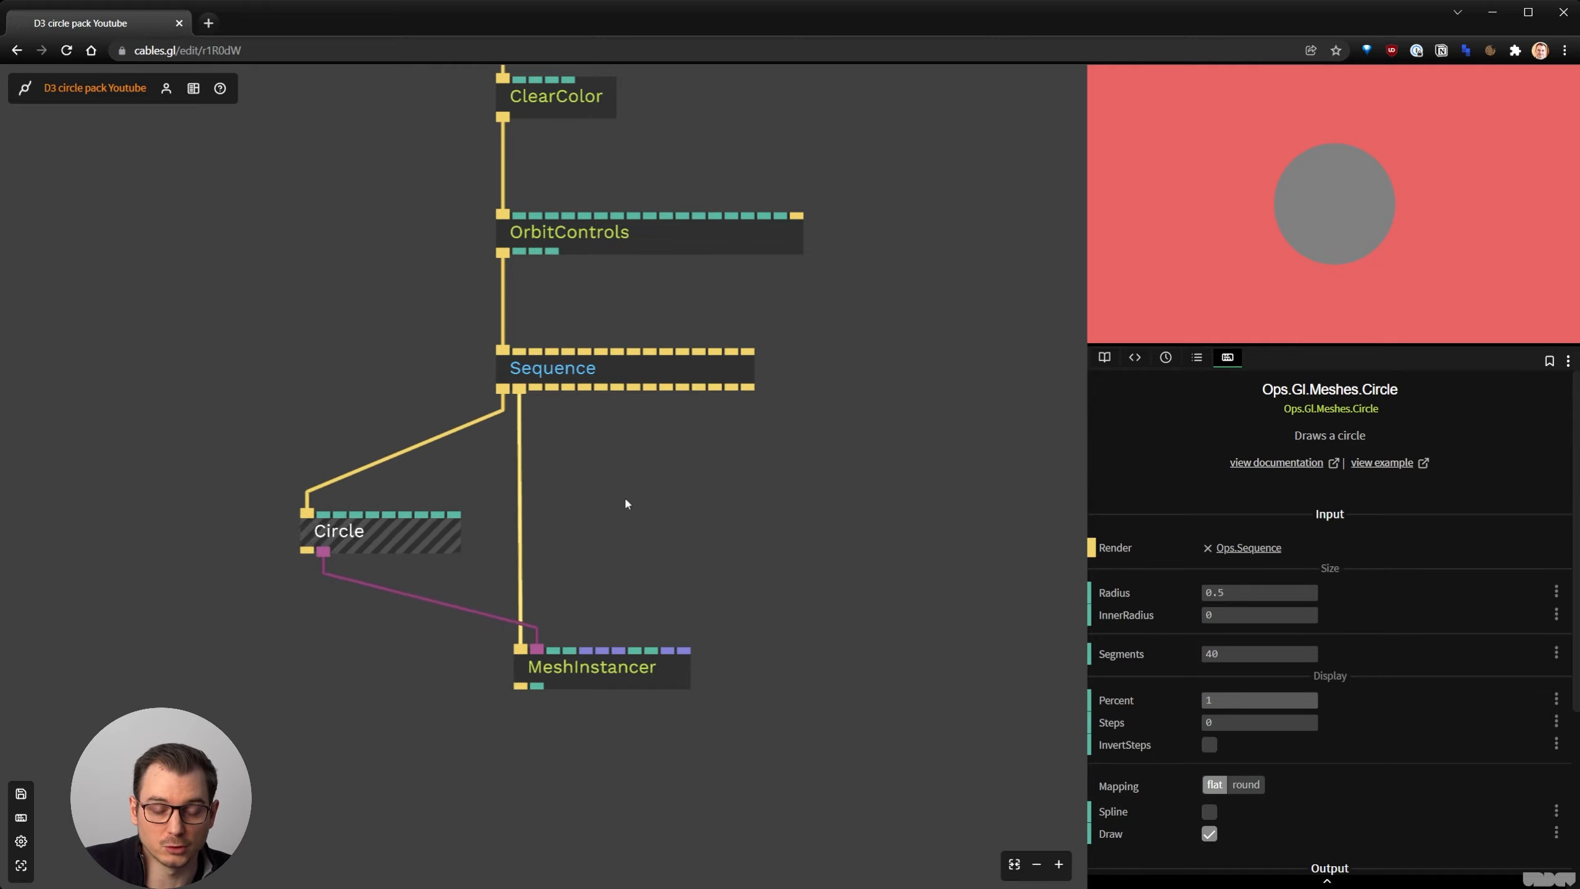
Insert a TriggerOnce op between Sequence and Circle, shifting Circle down and left to make room for it
{"action": "scroll", "coordinate": [733, 433], "scroll_direction": "up", "scroll_amount": 3}
{"action": "left_click_drag", "start_coordinate": [628, 505], "coordinate": [558, 554]}
{"action": "scroll", "coordinate": [557, 553], "scroll_direction": "down", "scroll_amount": 1}
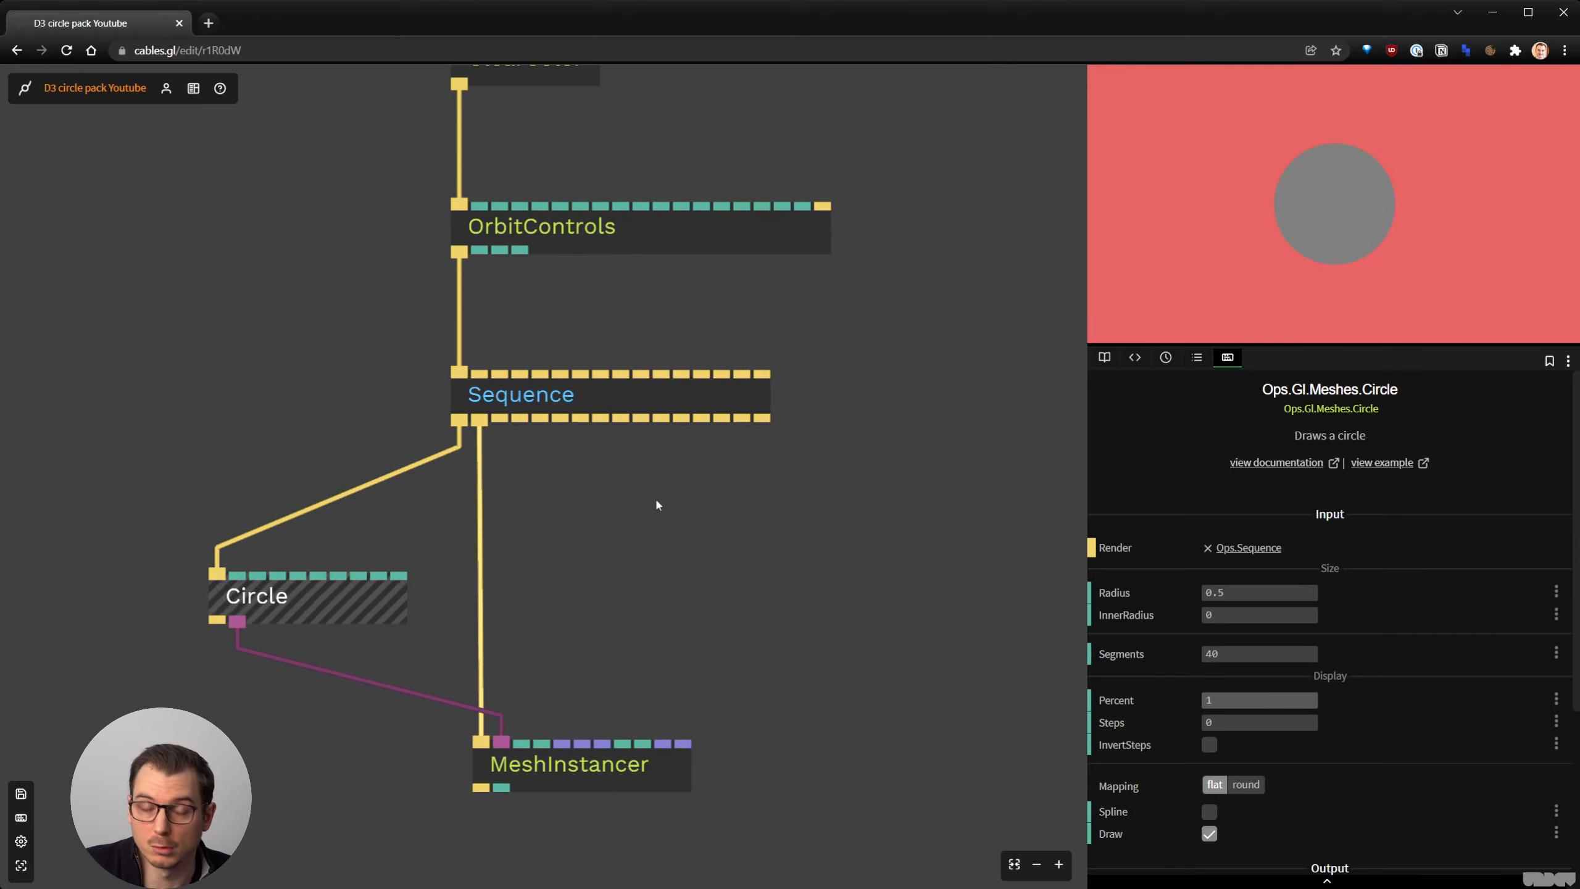
{"action": "scroll", "coordinate": [634, 532], "scroll_direction": "down", "scroll_amount": 2}
{"action": "scroll", "coordinate": [592, 558], "scroll_direction": "up", "scroll_amount": 1}
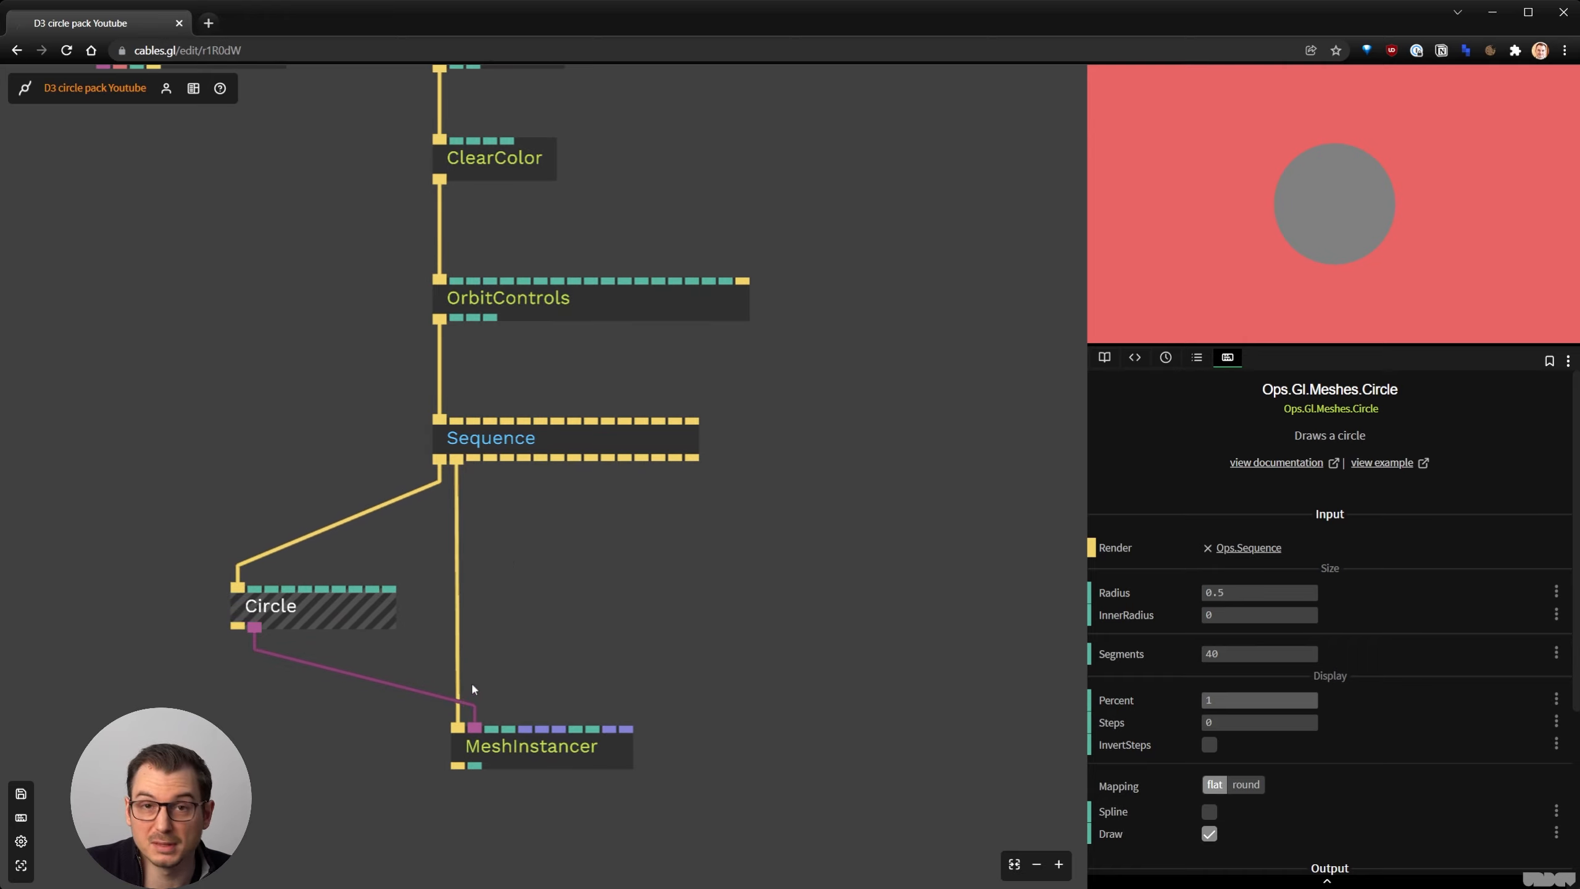
{"action": "left_click_drag", "start_coordinate": [380, 600], "coordinate": [346, 627]}
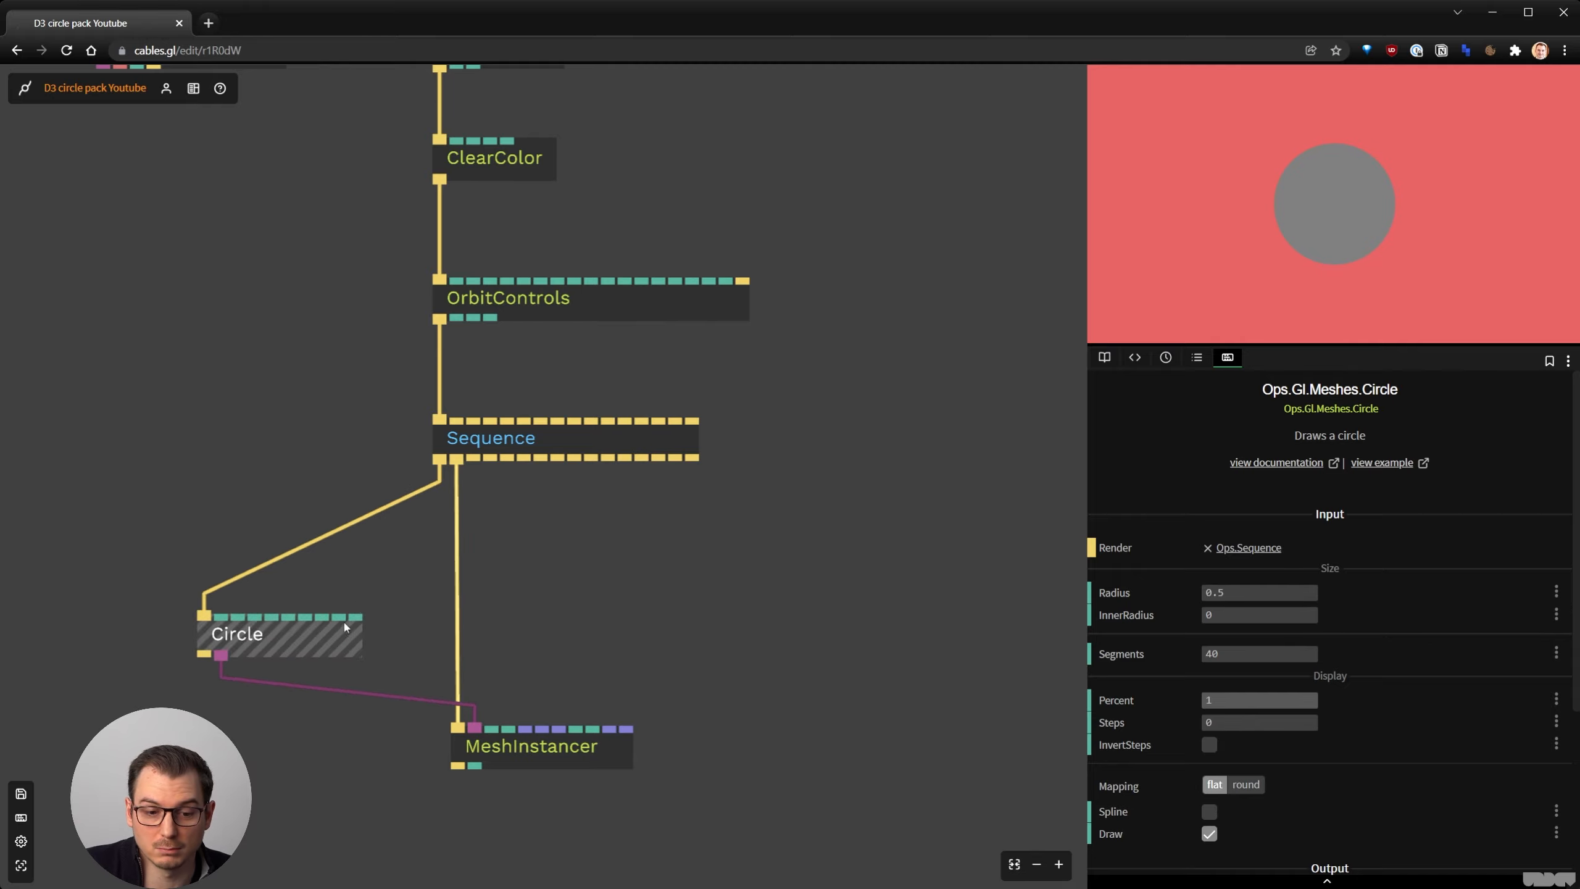
{"action": "left_click", "coordinate": [376, 568]}
{"action": "key", "text": "Escape"}
{"action": "type", "text": "tr"}
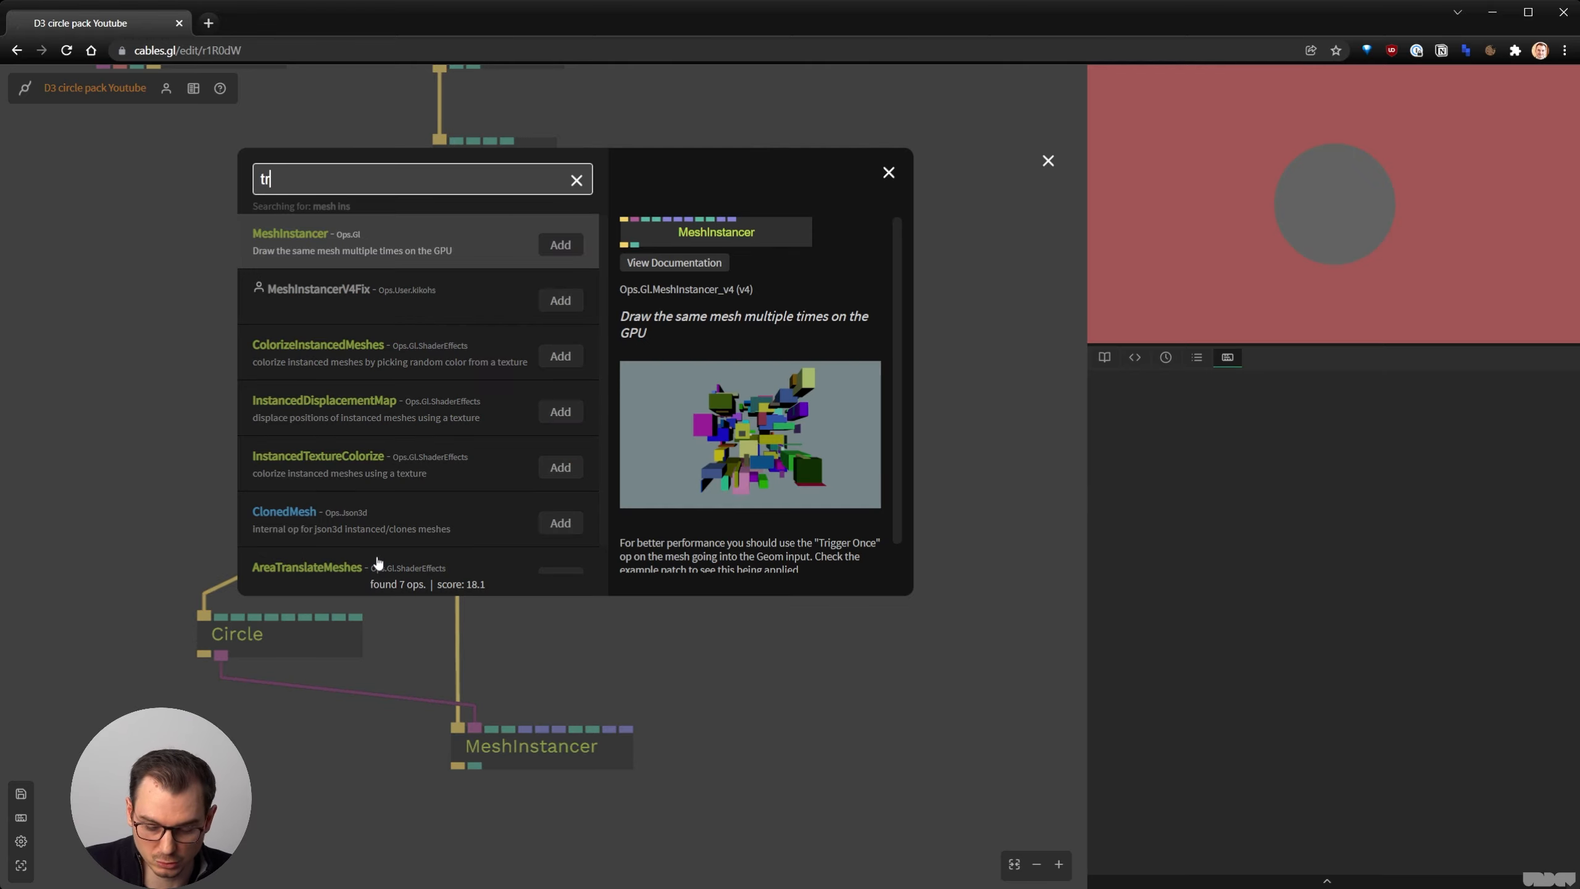
{"action": "type", "text": "ig"}
{"action": "key", "text": "Return"}
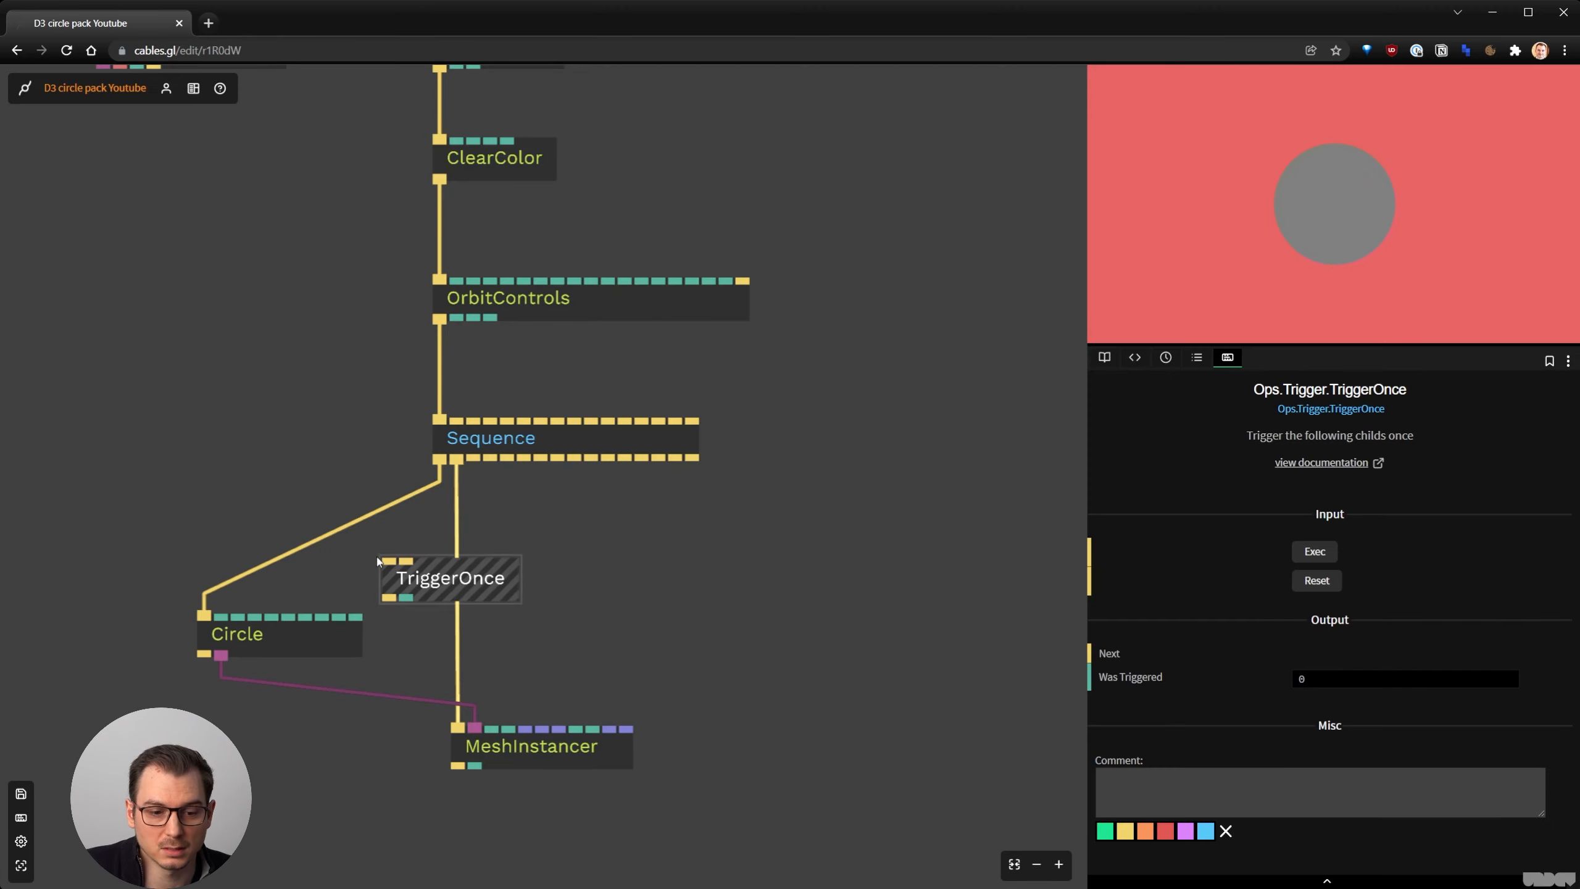
{"action": "left_click_drag", "start_coordinate": [378, 562], "coordinate": [279, 554]}
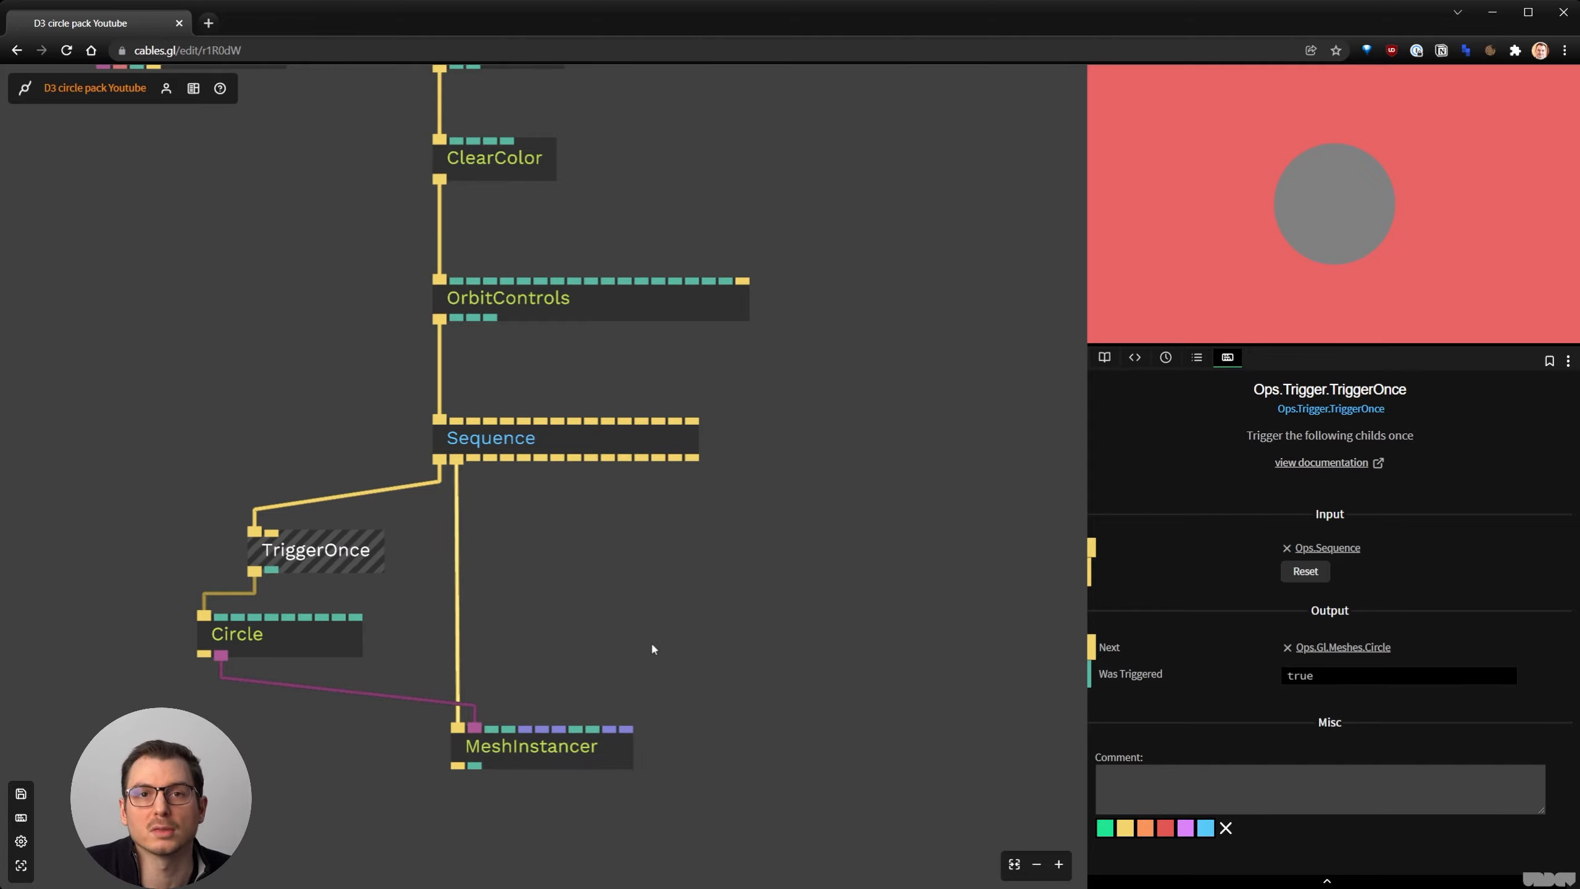
Check the MeshInstancer's positions input and save the patch
{"action": "scroll", "coordinate": [615, 727], "scroll_direction": "up", "scroll_amount": 3}
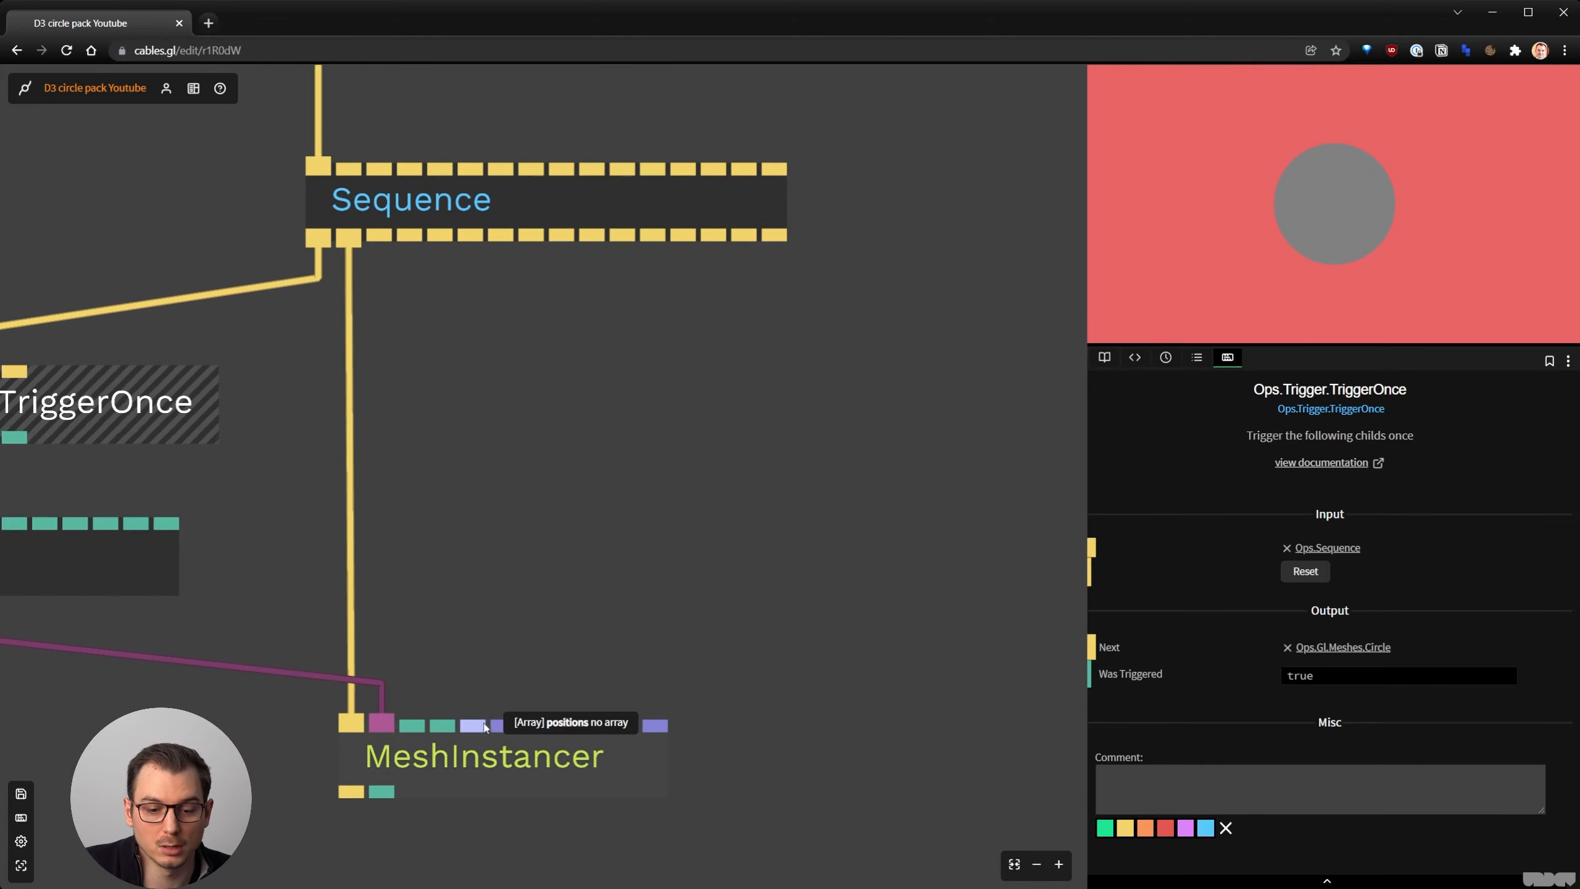
{"action": "scroll", "coordinate": [529, 596], "scroll_direction": "down", "scroll_amount": 3}
{"action": "left_click_drag", "start_coordinate": [563, 550], "coordinate": [645, 521]}
{"action": "left_click", "coordinate": [644, 513]}
{"action": "key", "text": "ctrl+s"}
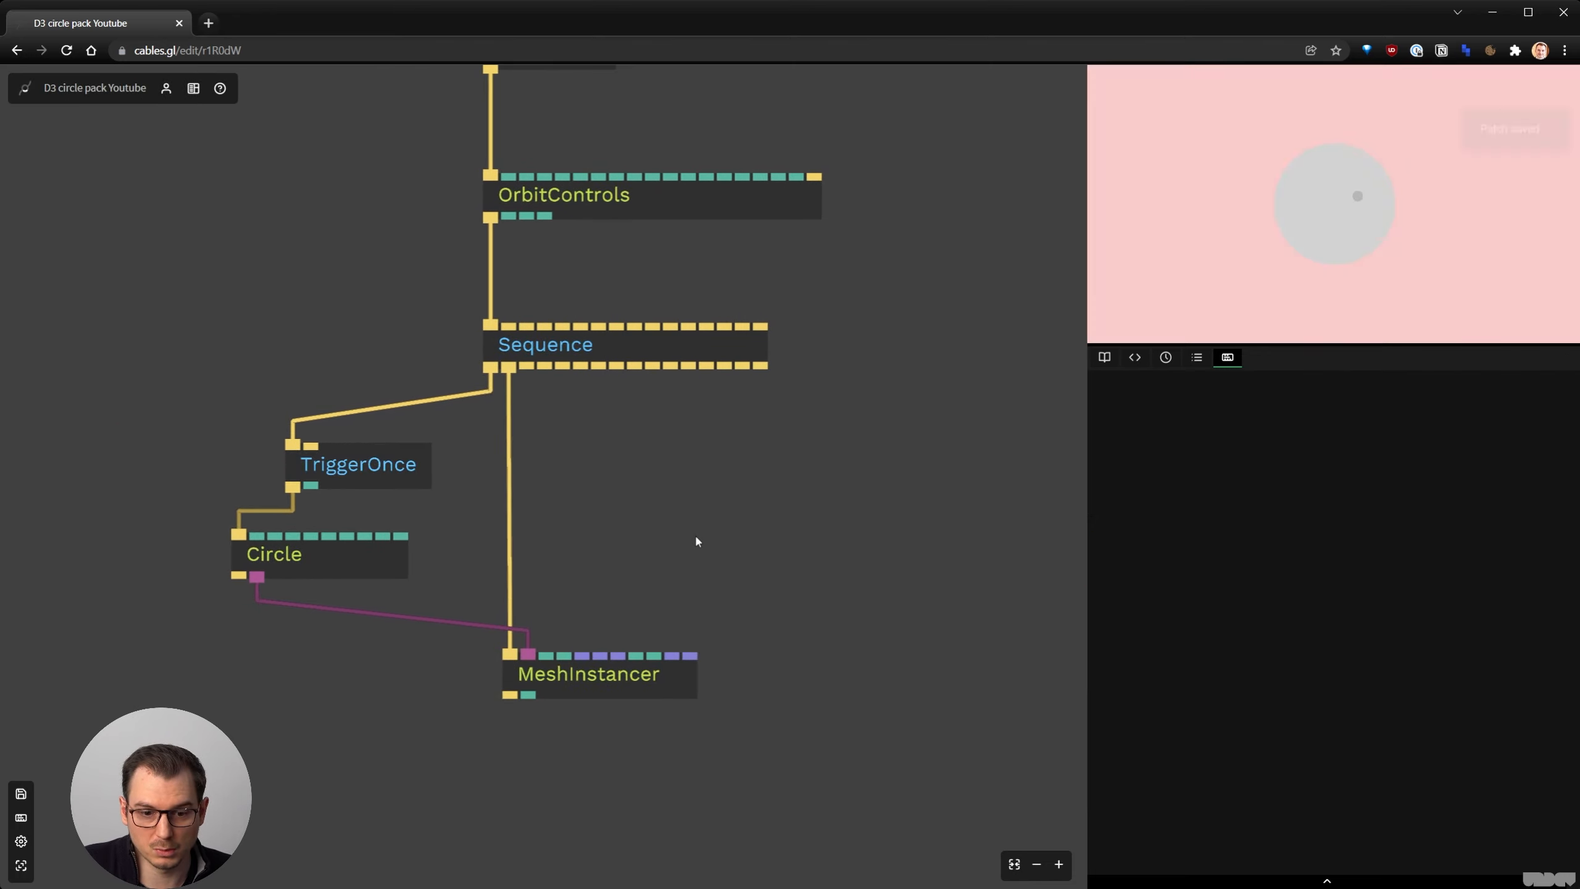
Move TriggerOnce and Circle to the right of the Sequence-MeshInstancer link, and move the AjaxRequest op farther from the main chain
{"action": "scroll", "coordinate": [697, 529], "scroll_direction": "down", "scroll_amount": 1}
{"action": "left_click", "coordinate": [417, 479]}
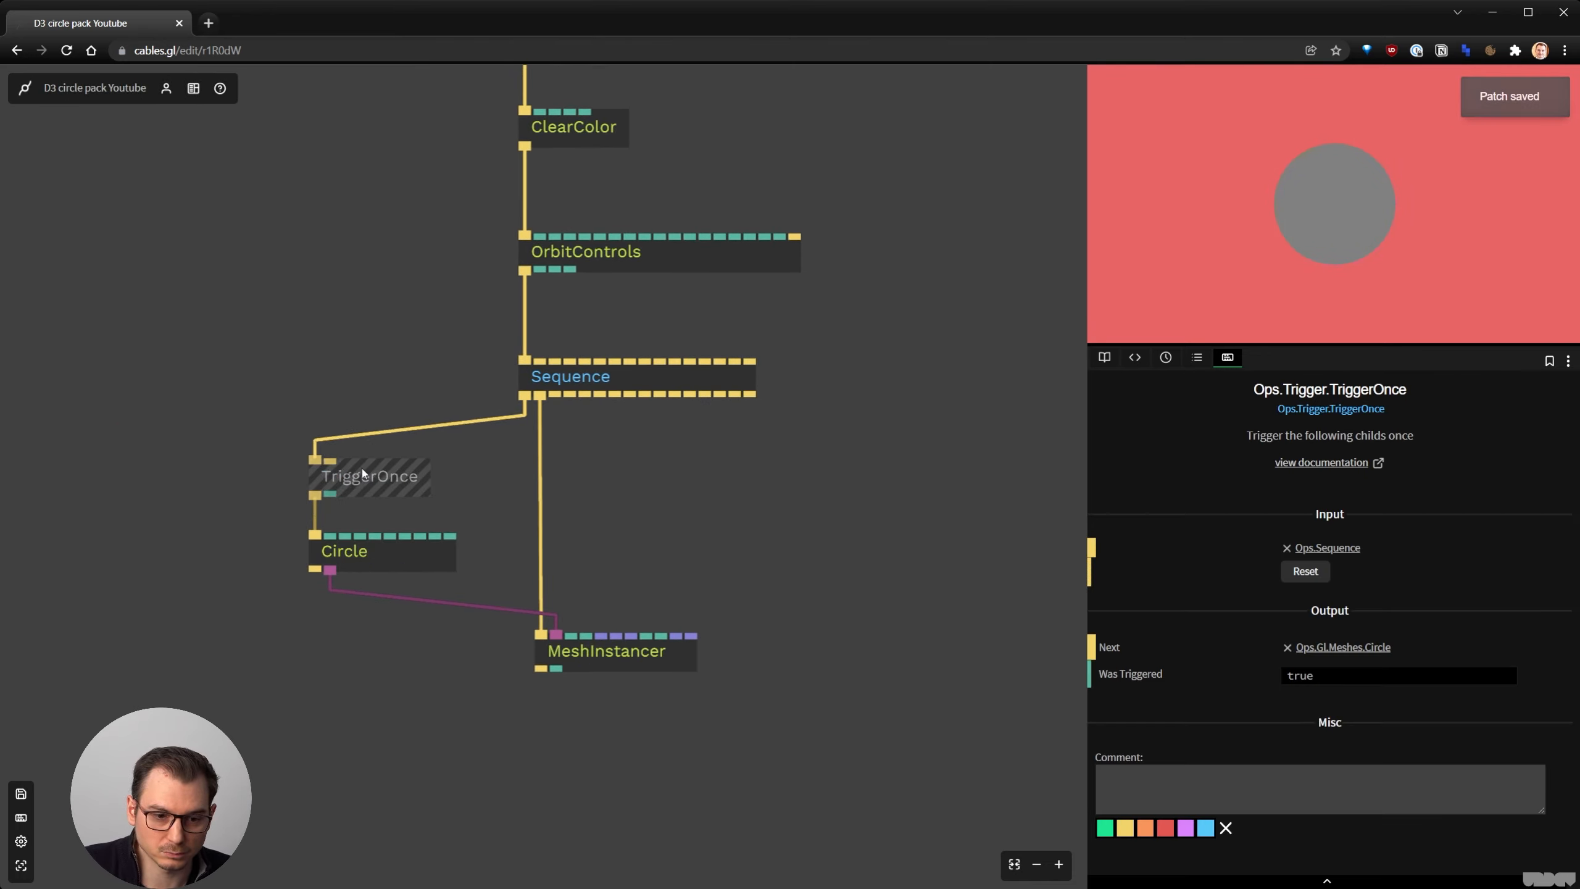
{"action": "left_click", "coordinate": [670, 529]}
{"action": "scroll", "coordinate": [670, 530], "scroll_direction": "down", "scroll_amount": 2}
{"action": "left_click_drag", "start_coordinate": [487, 599], "coordinate": [676, 493]}
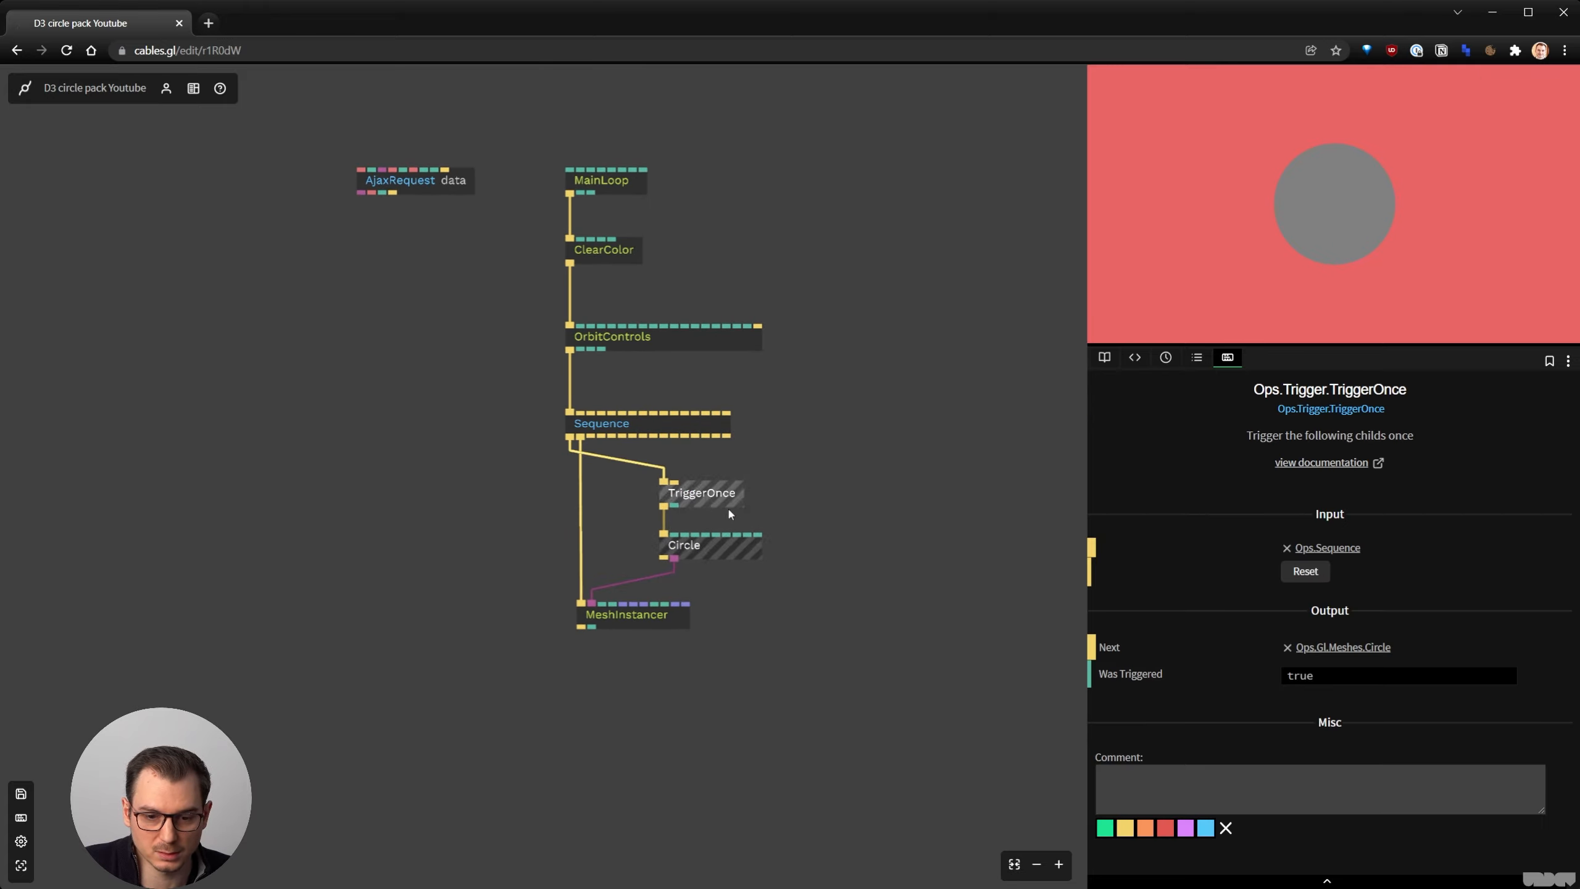
{"action": "double_click", "coordinate": [478, 385]}
{"action": "left_click_drag", "start_coordinate": [456, 271], "coordinate": [381, 286]}
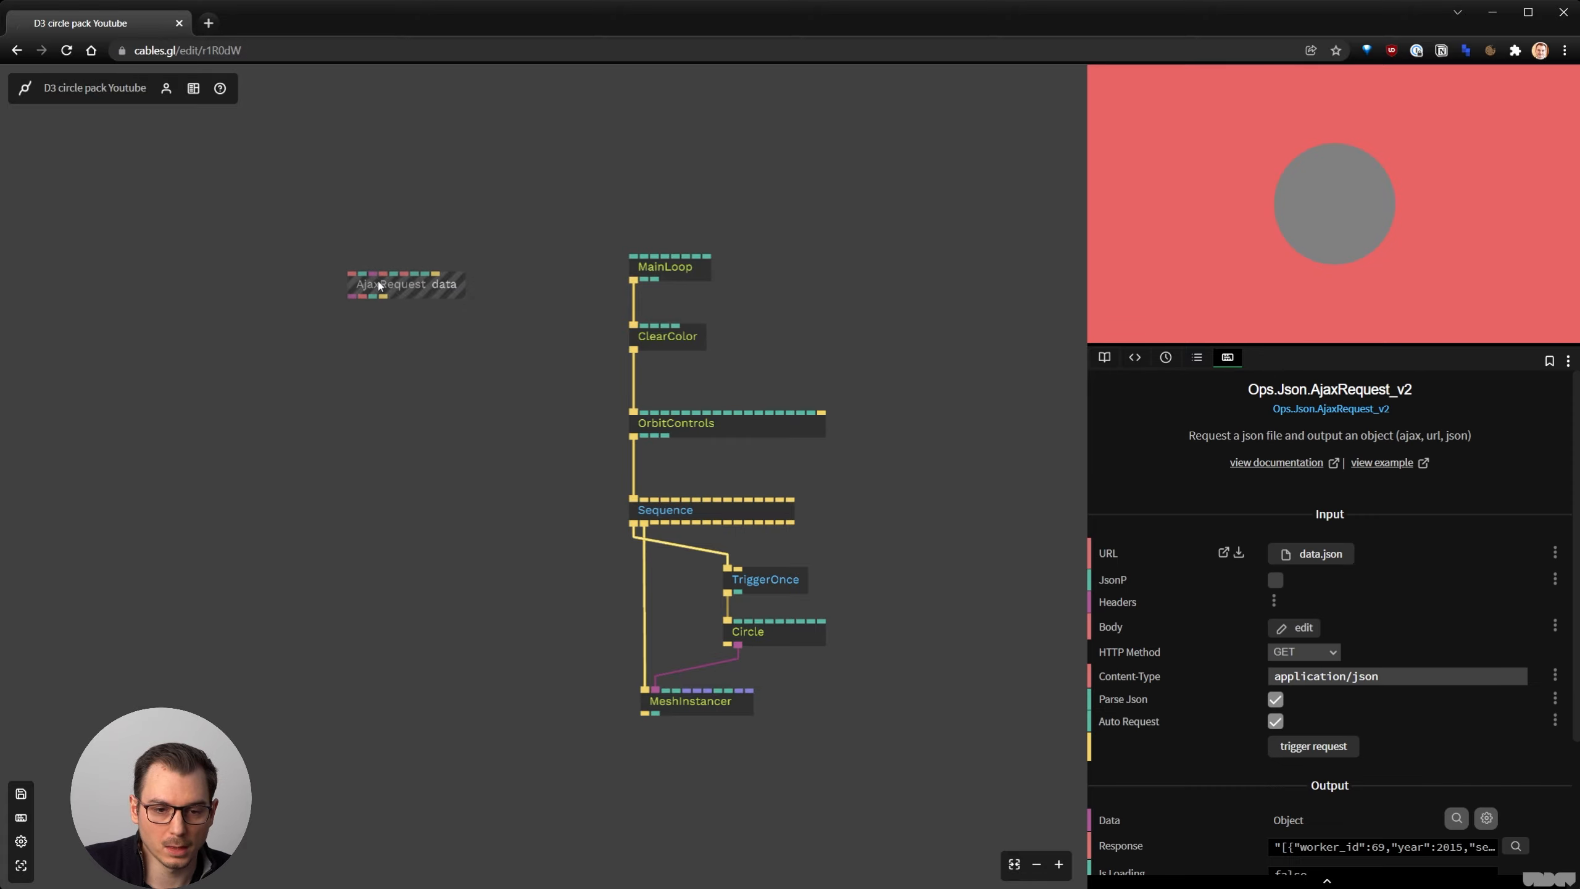
Examine the structure and the raw contents of the AjaxRequest op's Data output
{"action": "scroll", "coordinate": [410, 316], "scroll_direction": "up", "scroll_amount": 3}
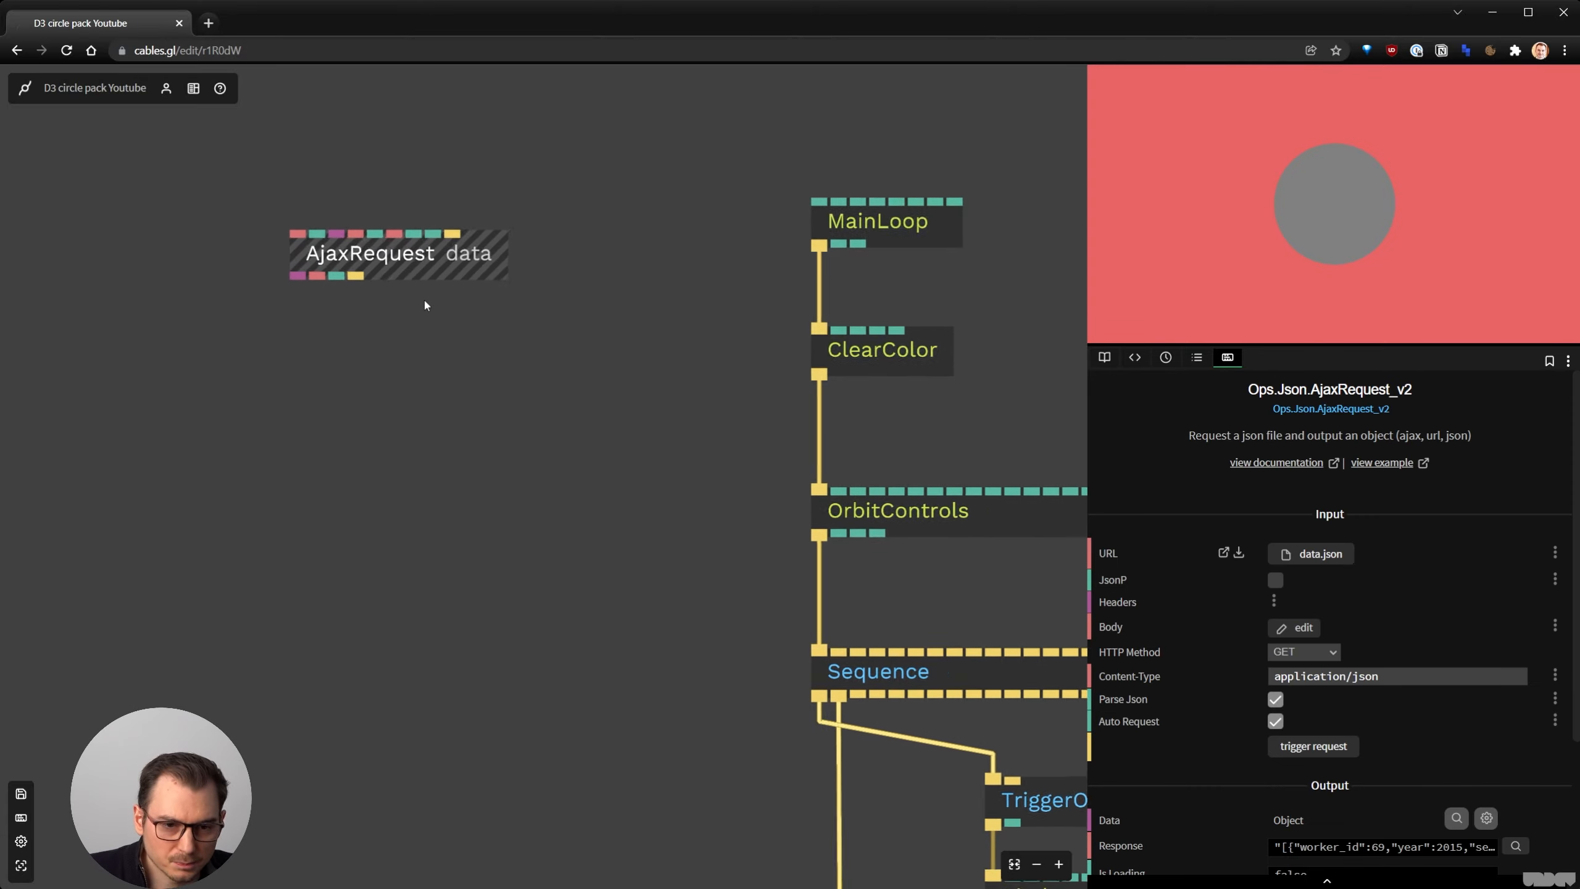
{"action": "left_click", "coordinate": [1487, 819]}
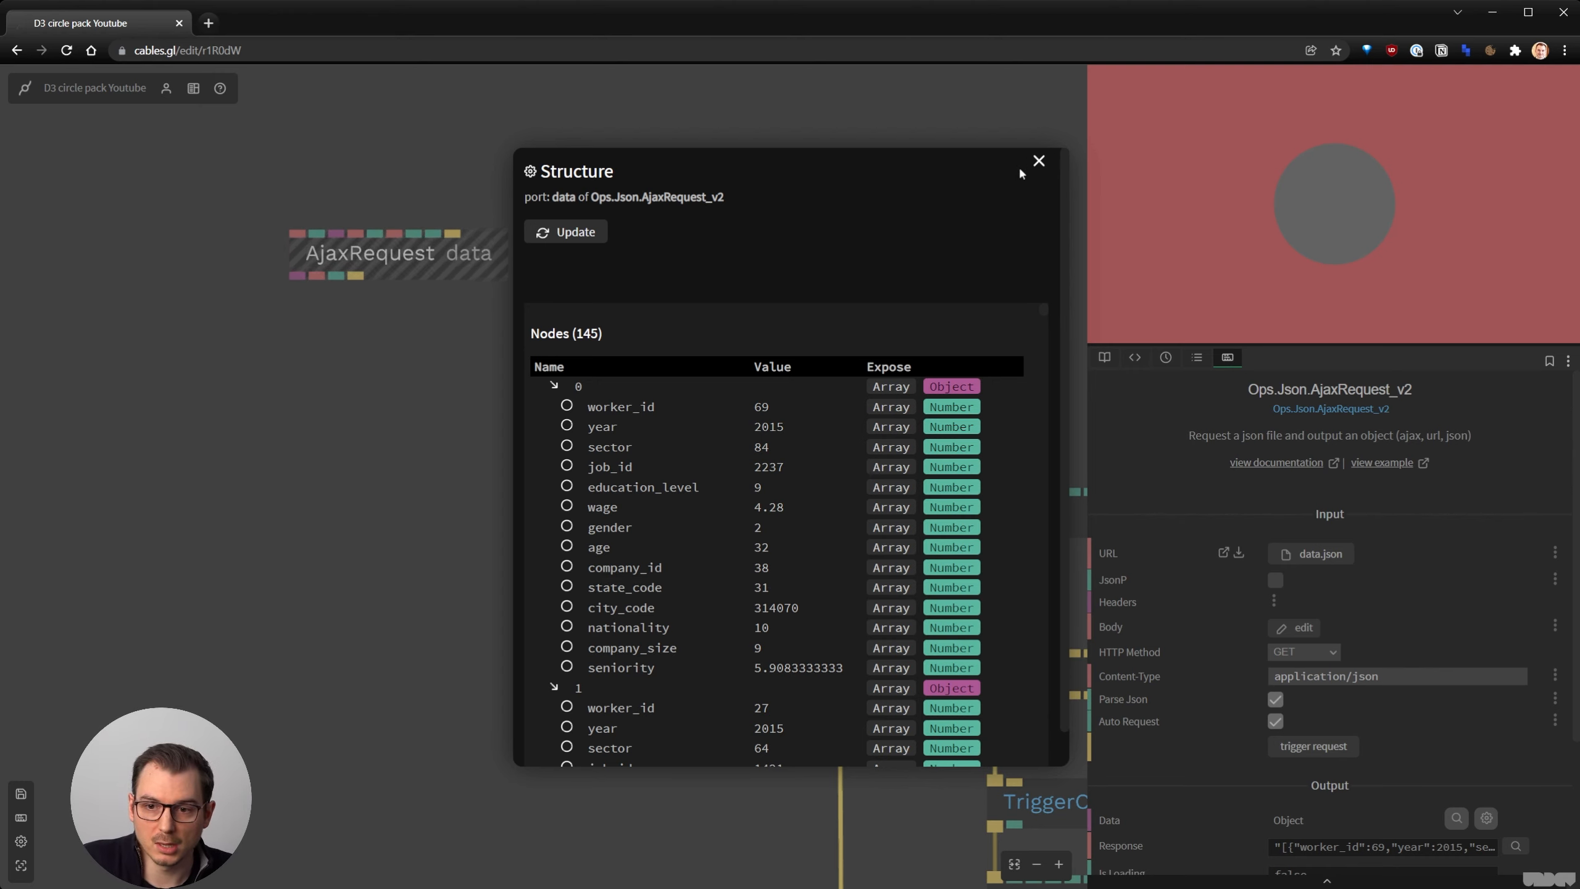
{"action": "left_click", "coordinate": [1038, 163]}
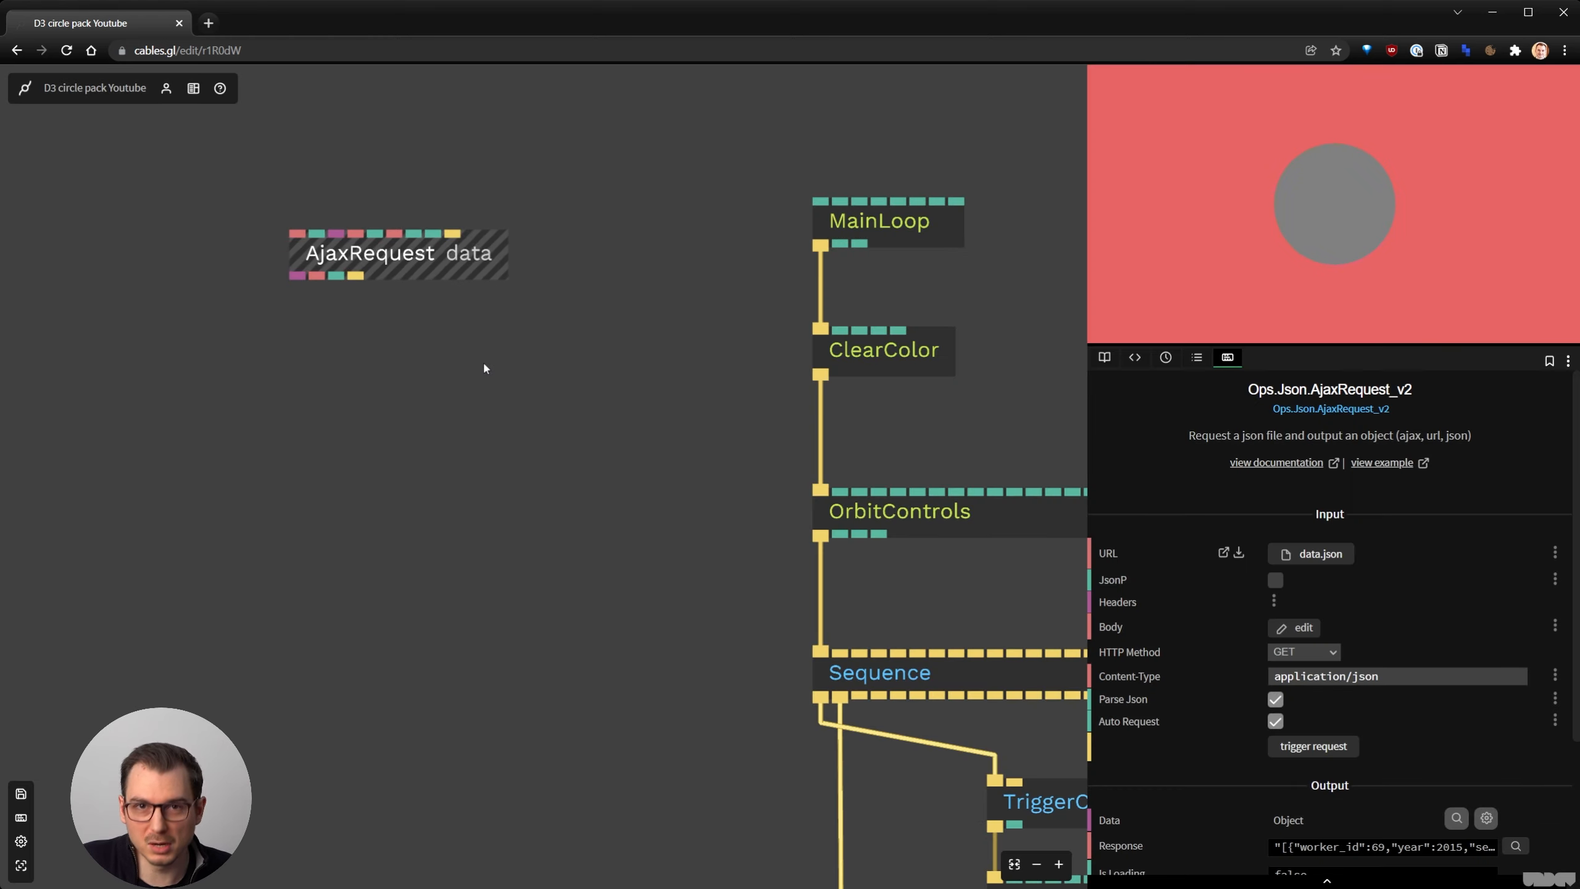
{"action": "left_click", "coordinate": [401, 534]}
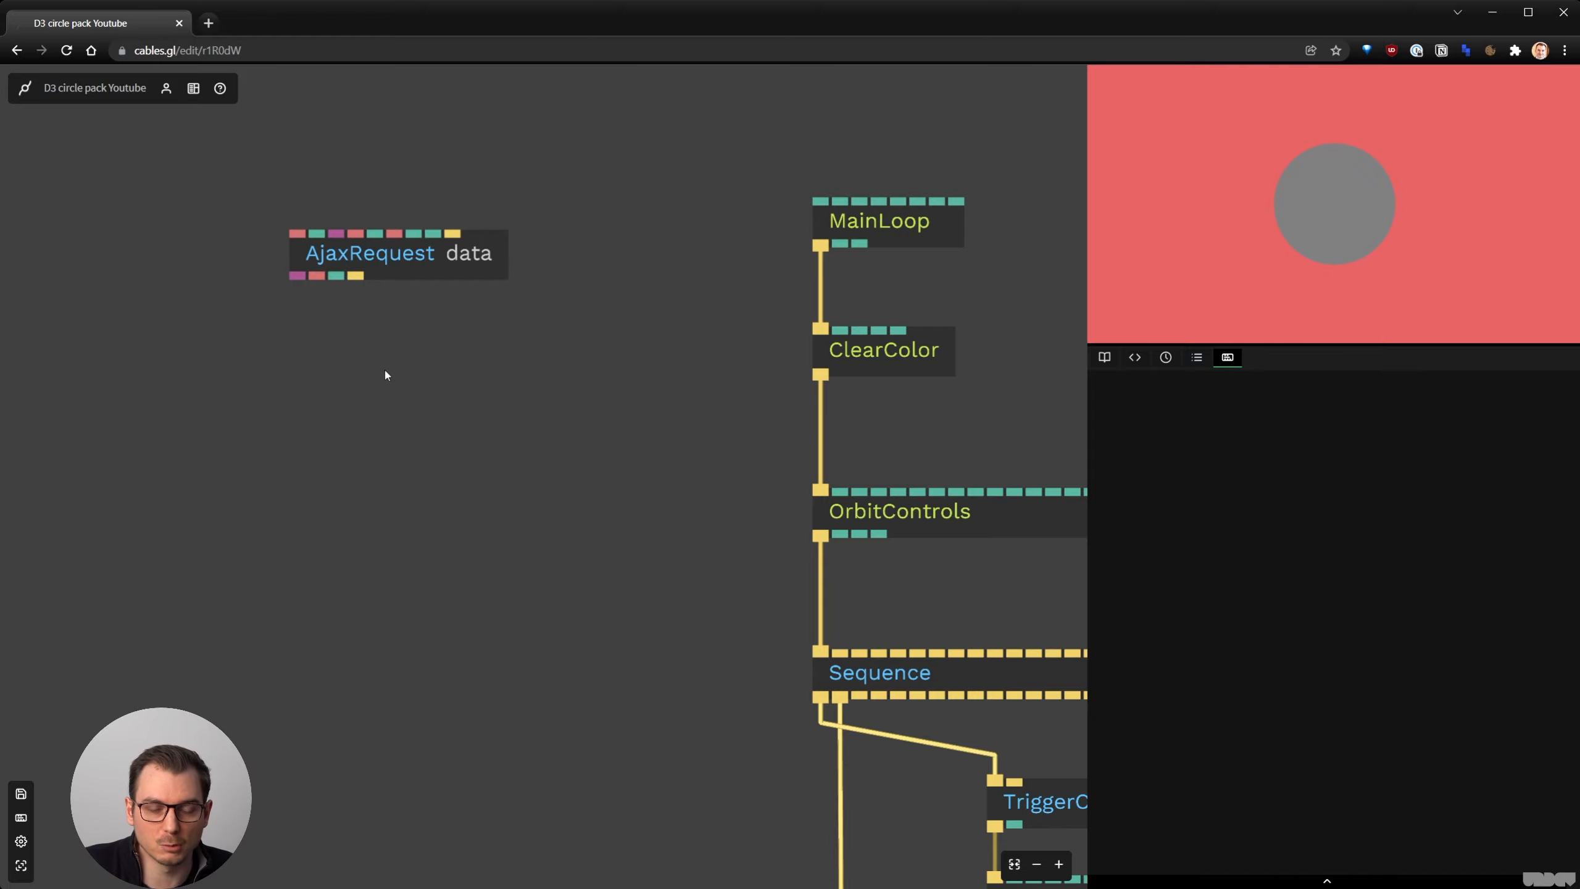
{"action": "left_click", "coordinate": [392, 255]}
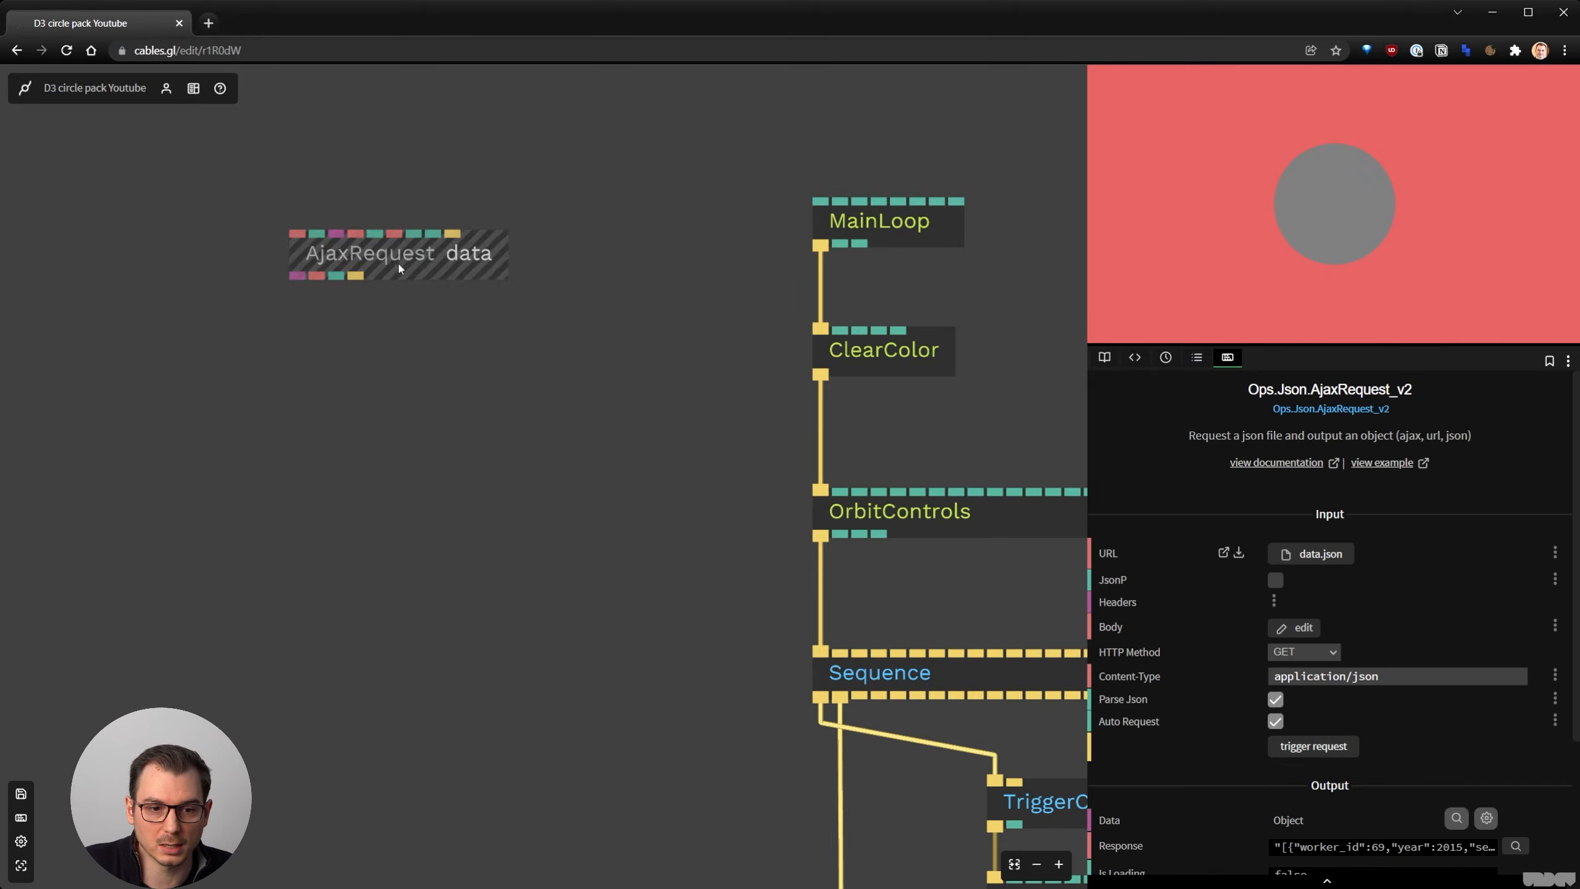
{"action": "left_click", "coordinate": [1456, 818]}
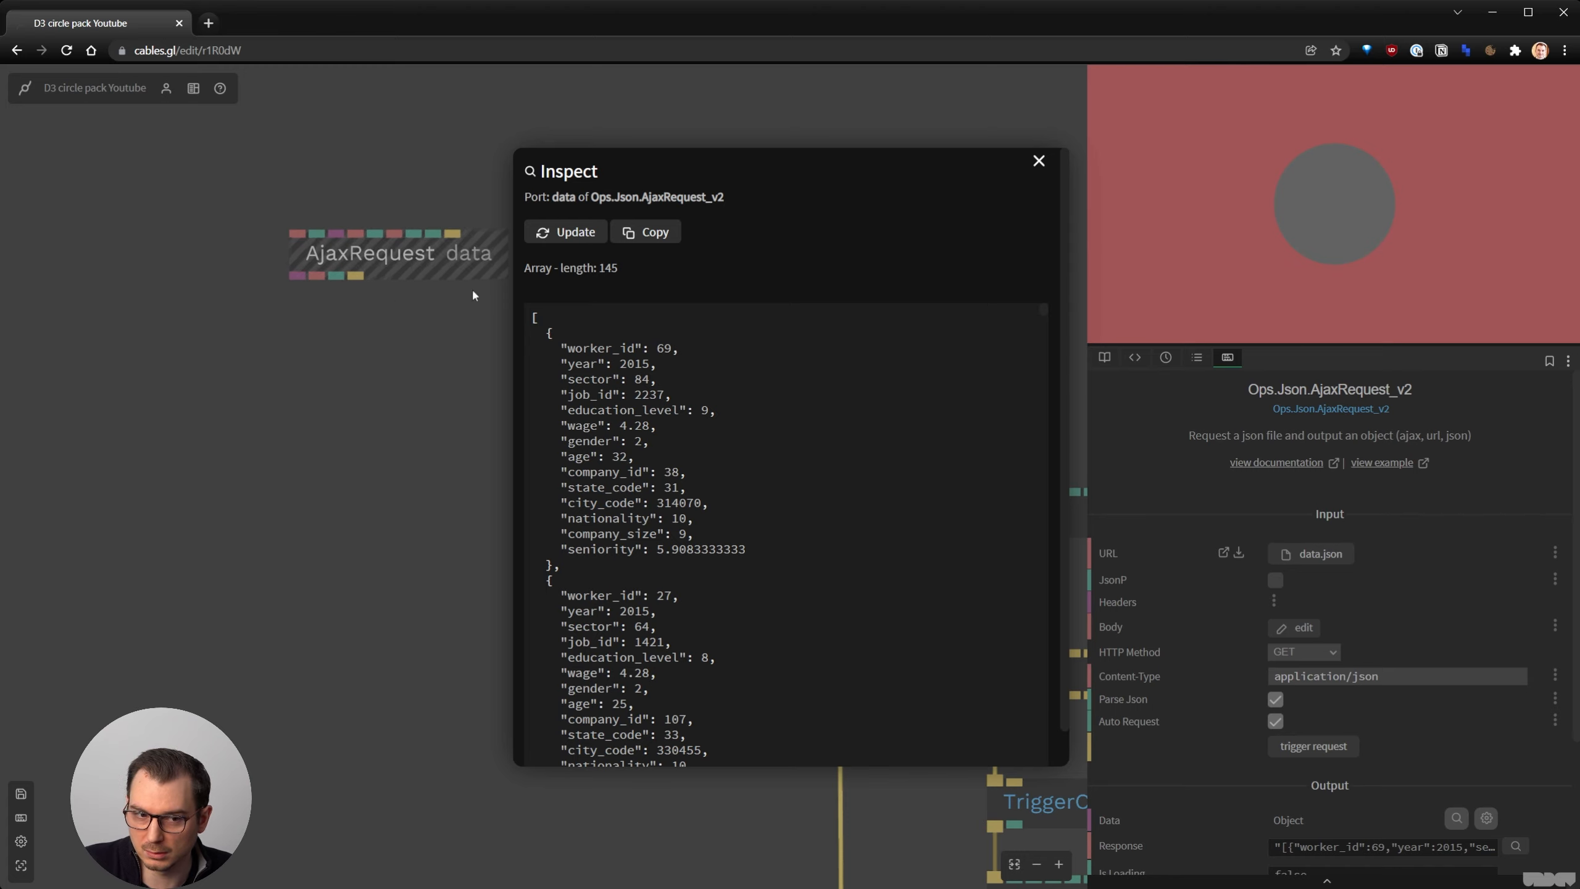
{"action": "left_click", "coordinate": [1038, 162]}
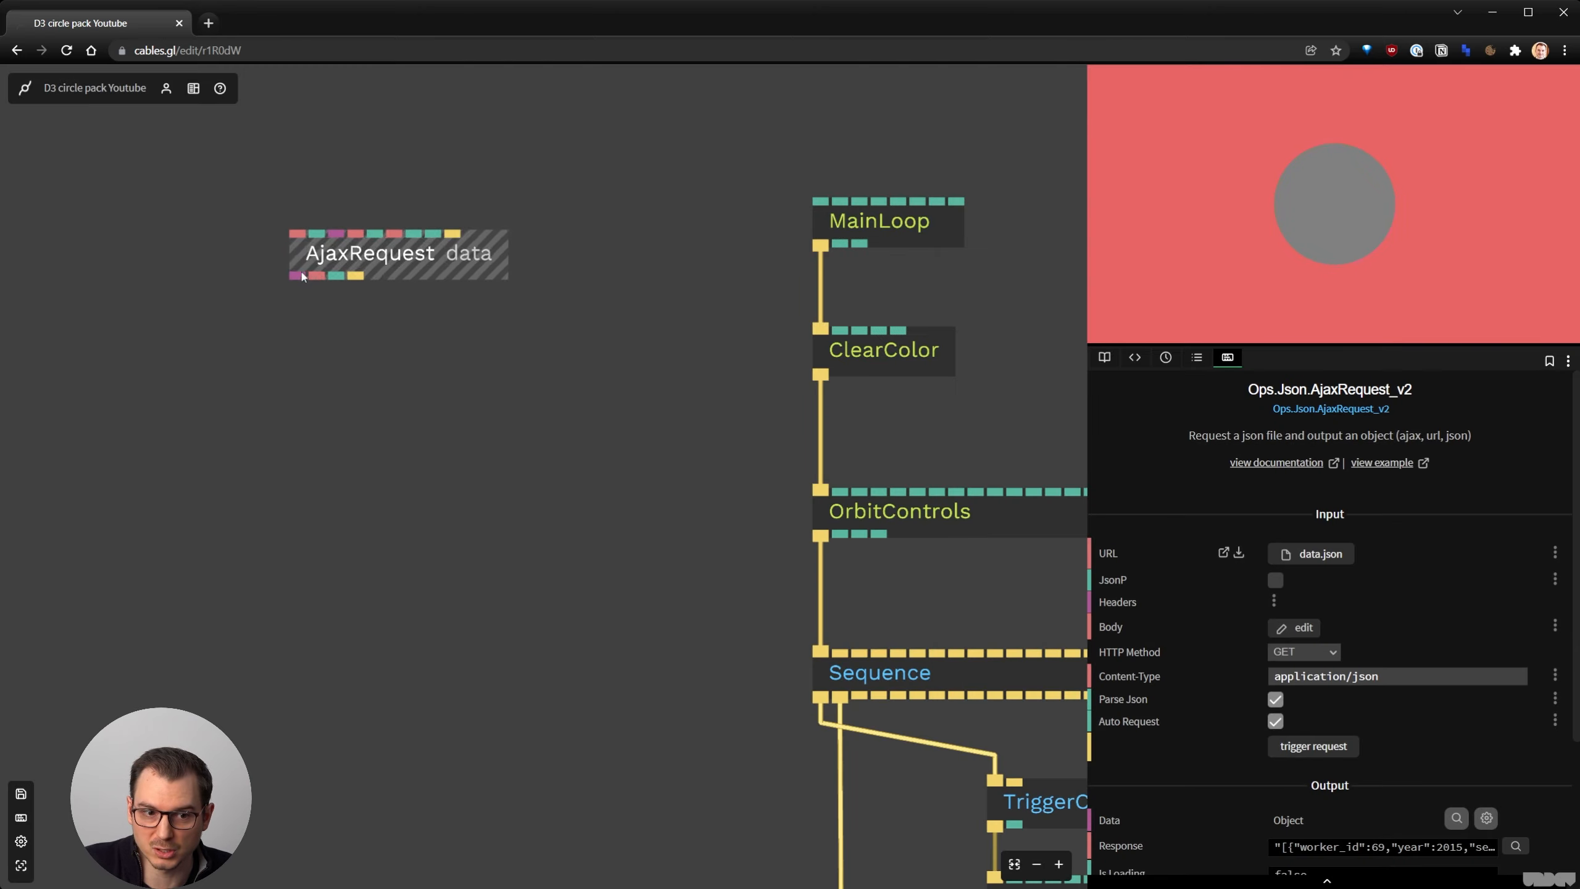
Add an ObjectToArray op below AjaxRequest, connect AjaxRequest's Data output to it, and inspect its Array output
{"action": "left_click", "coordinate": [309, 306]}
{"action": "key", "text": "Escape"}
{"action": "type", "text": "obje"}
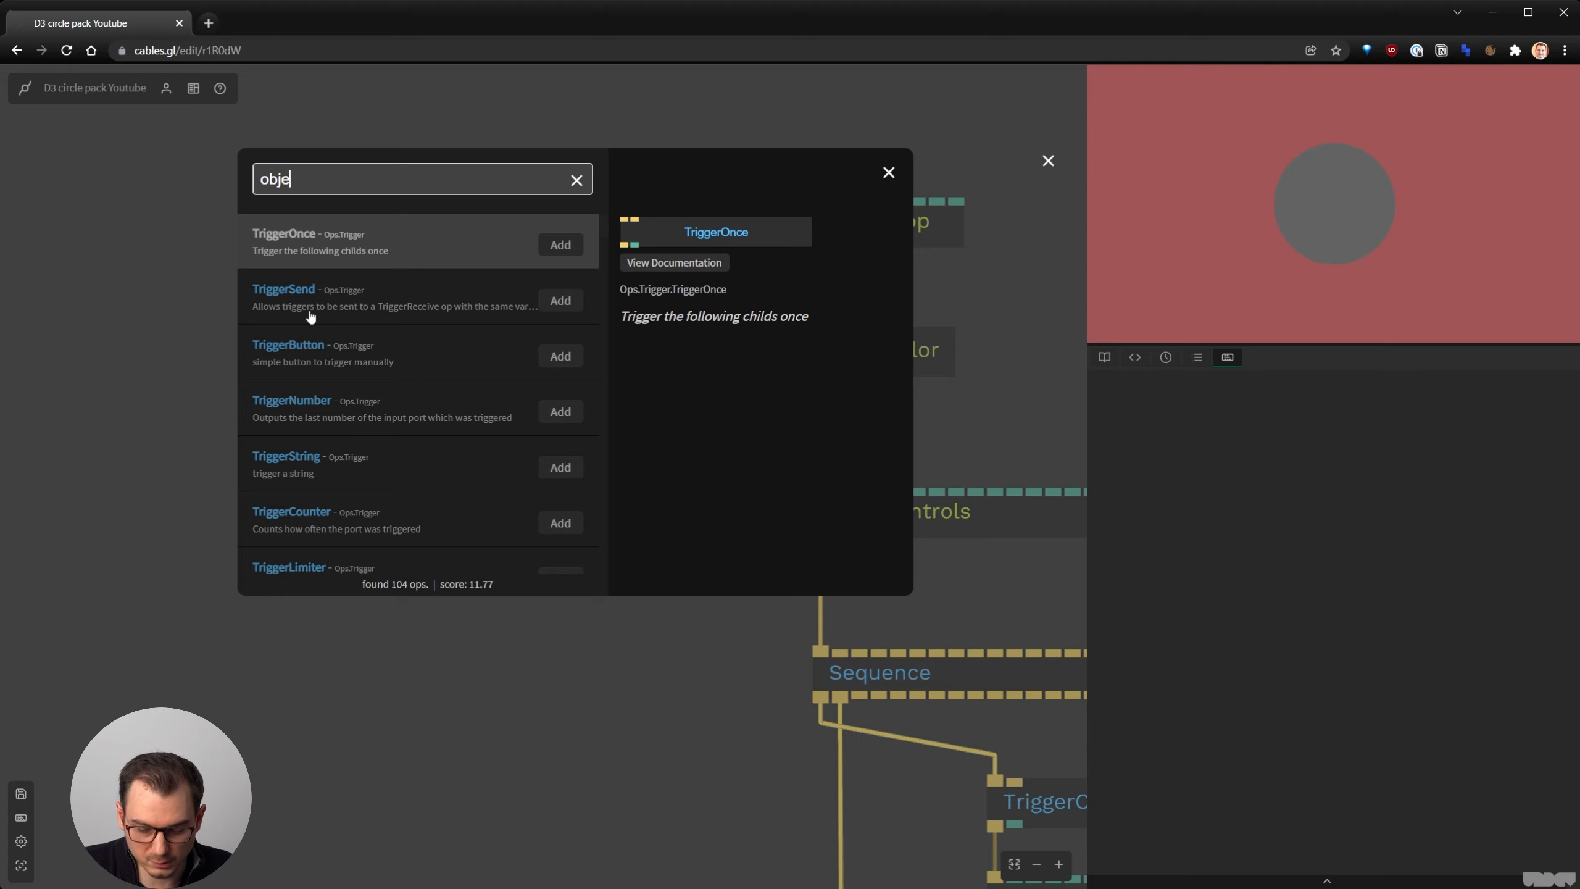
{"action": "type", "text": "ct"}
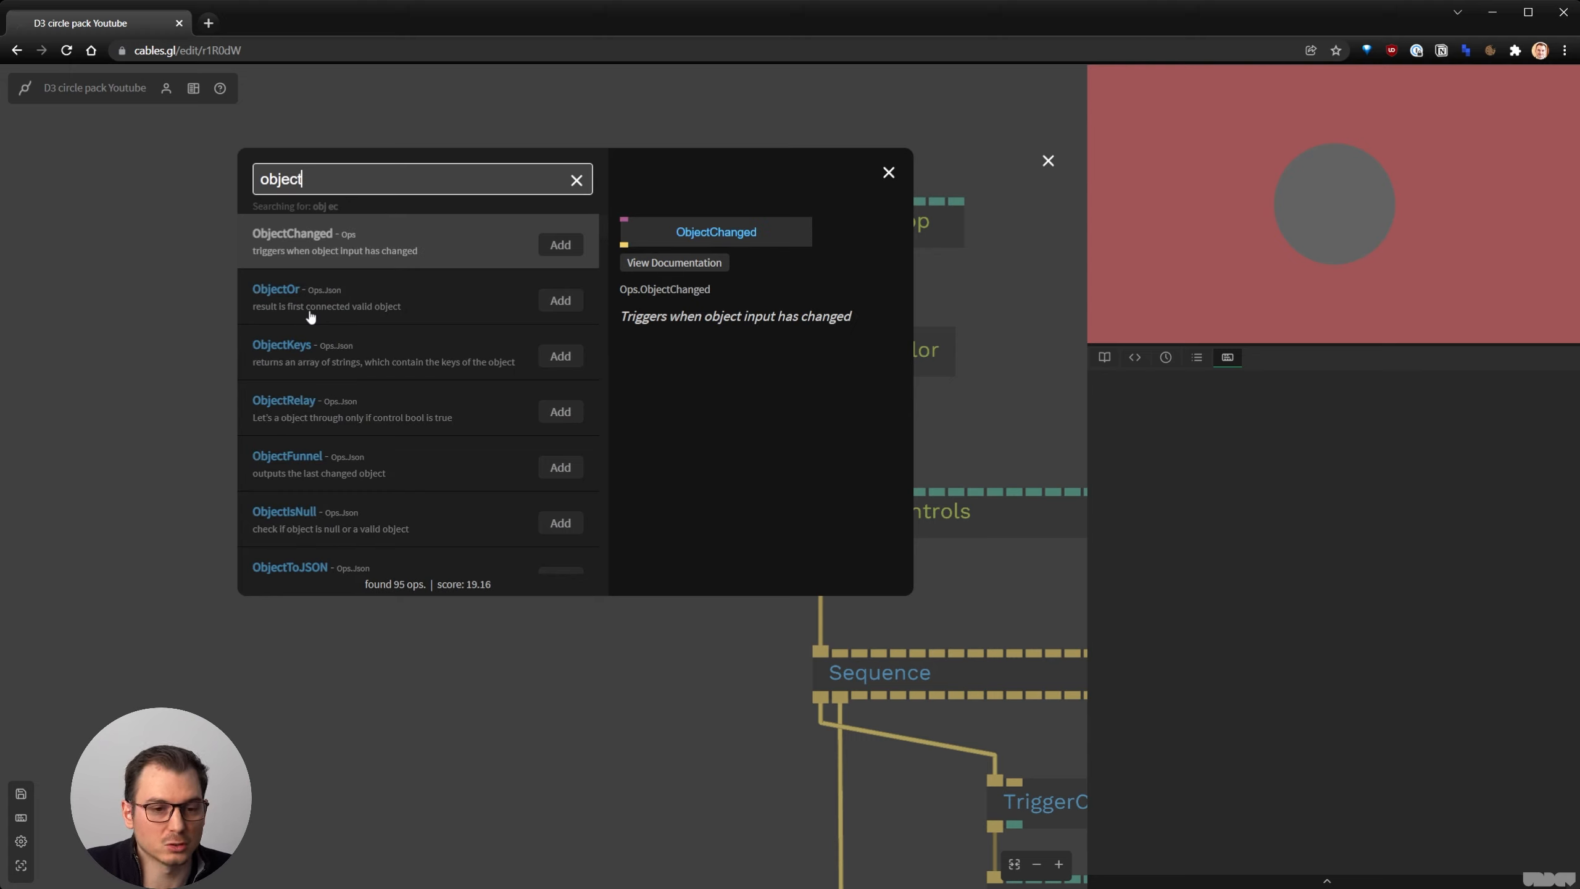
{"action": "type", "text": "a"}
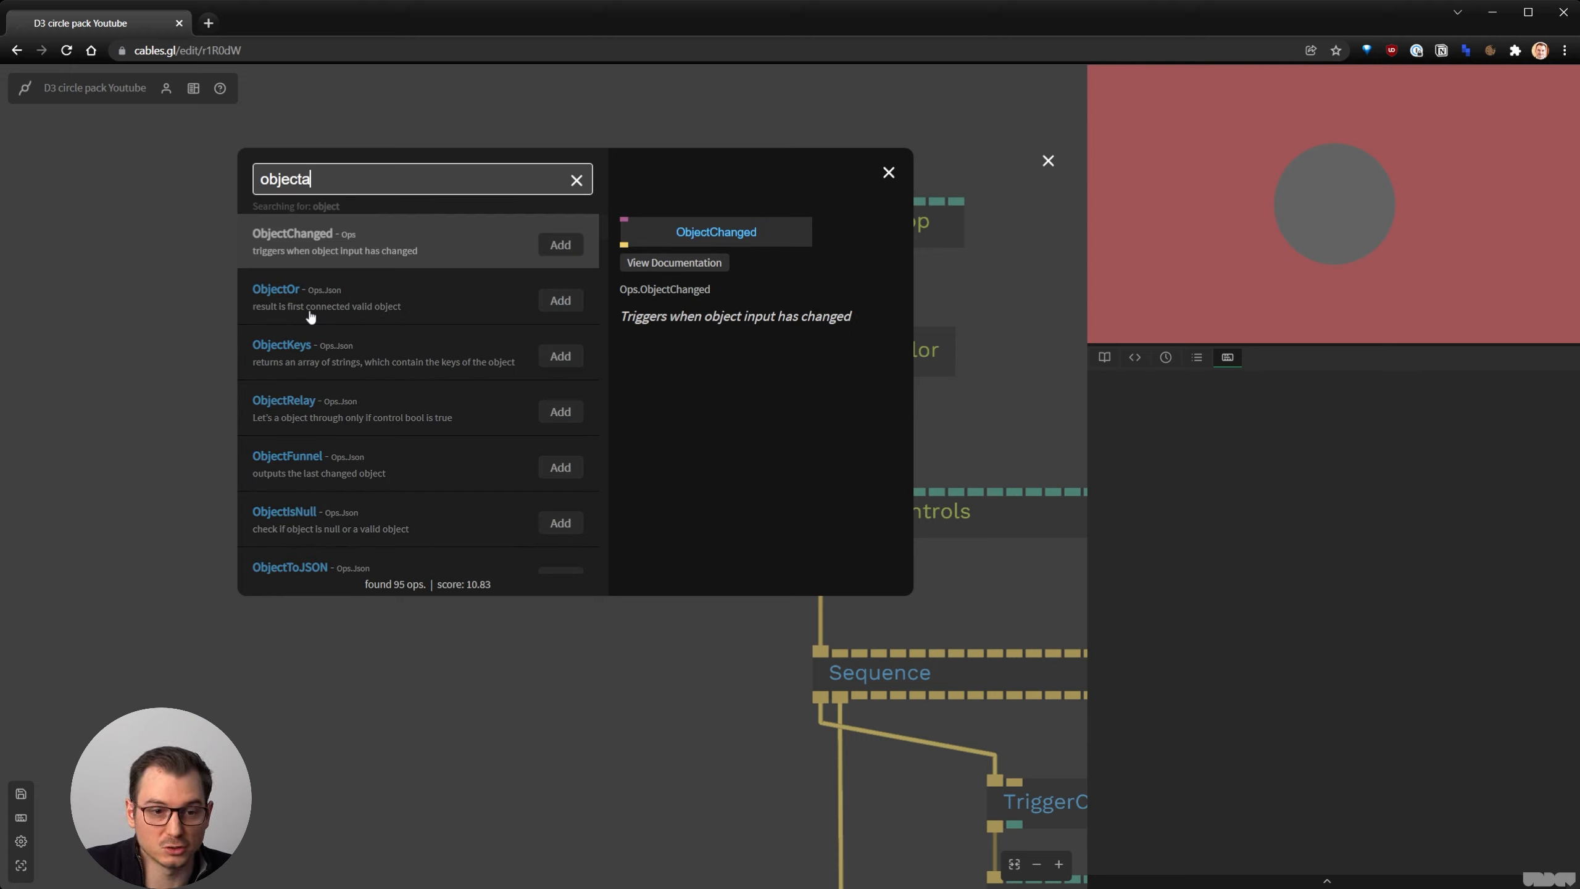
{"action": "type", "text": "rr"}
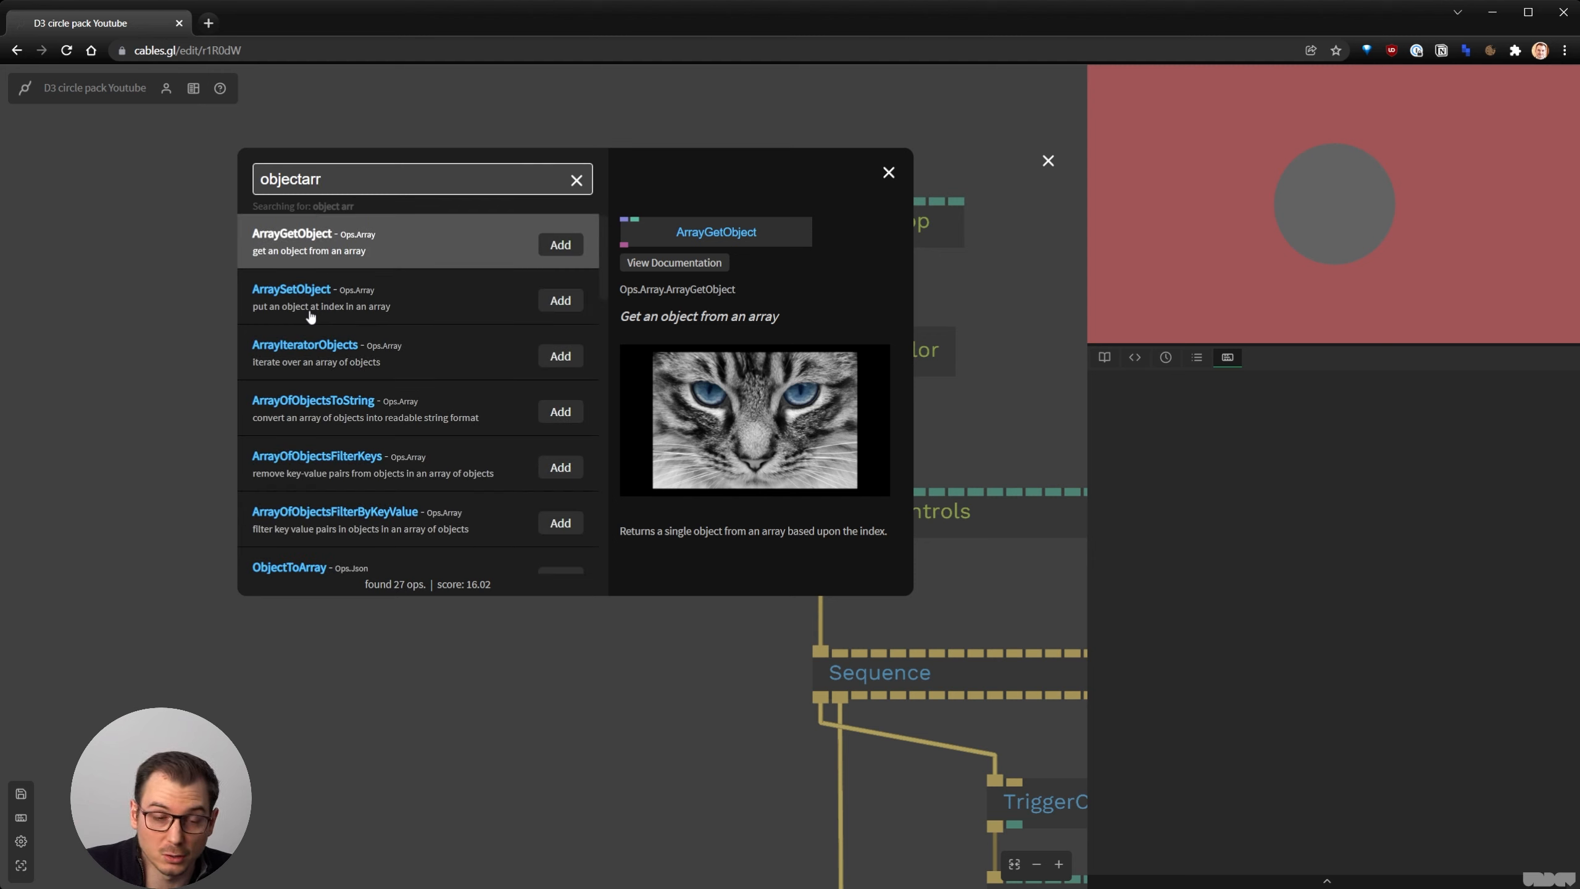
{"action": "type", "text": "ay"}
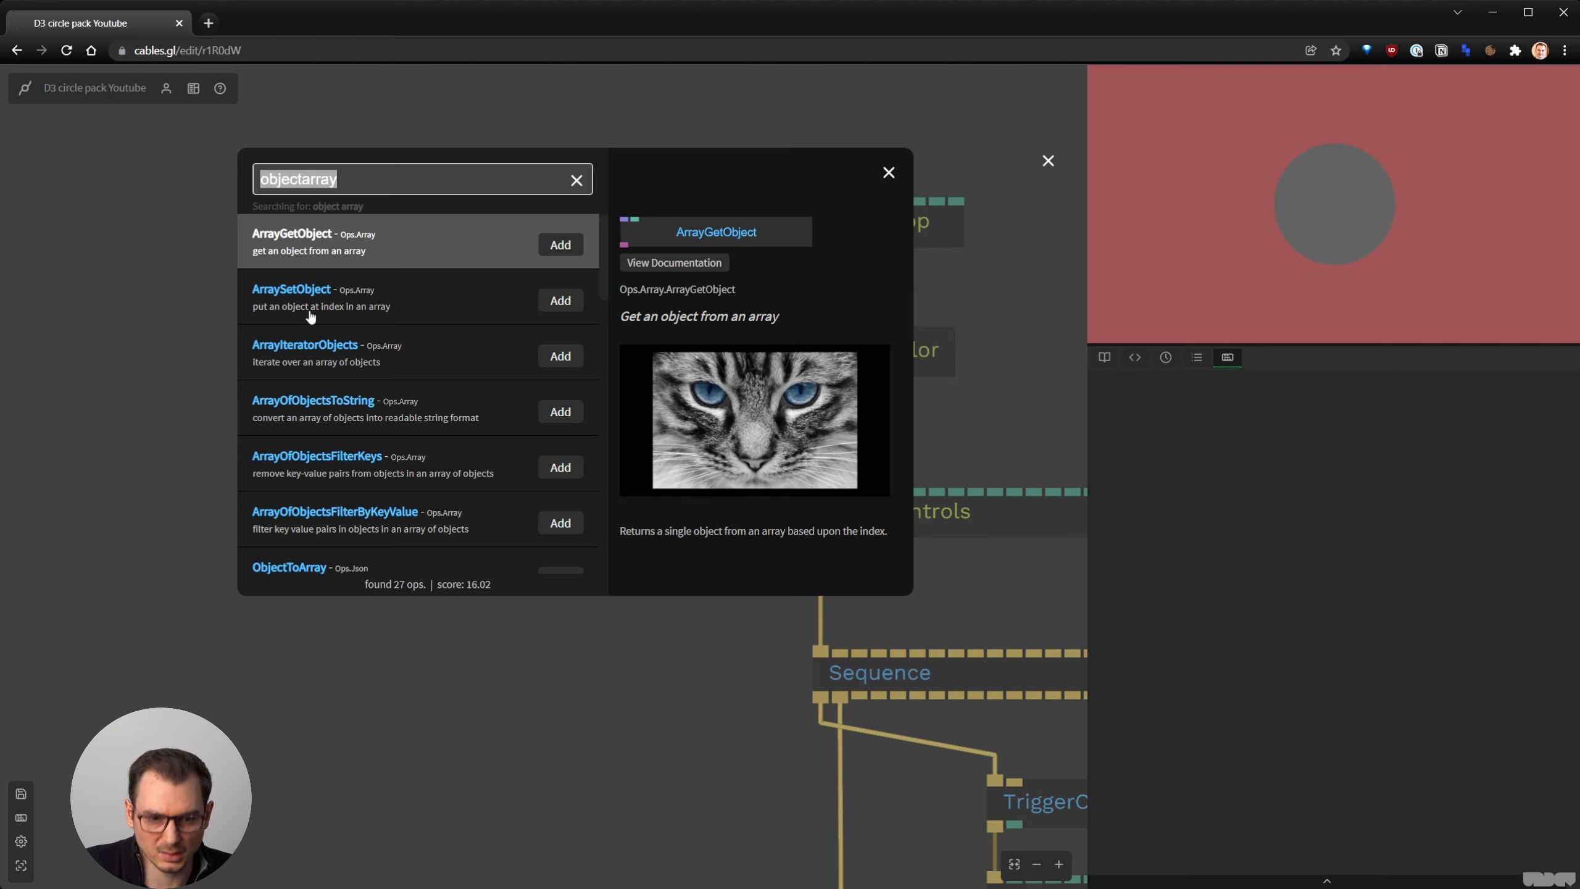
{"action": "type", "text": "object"}
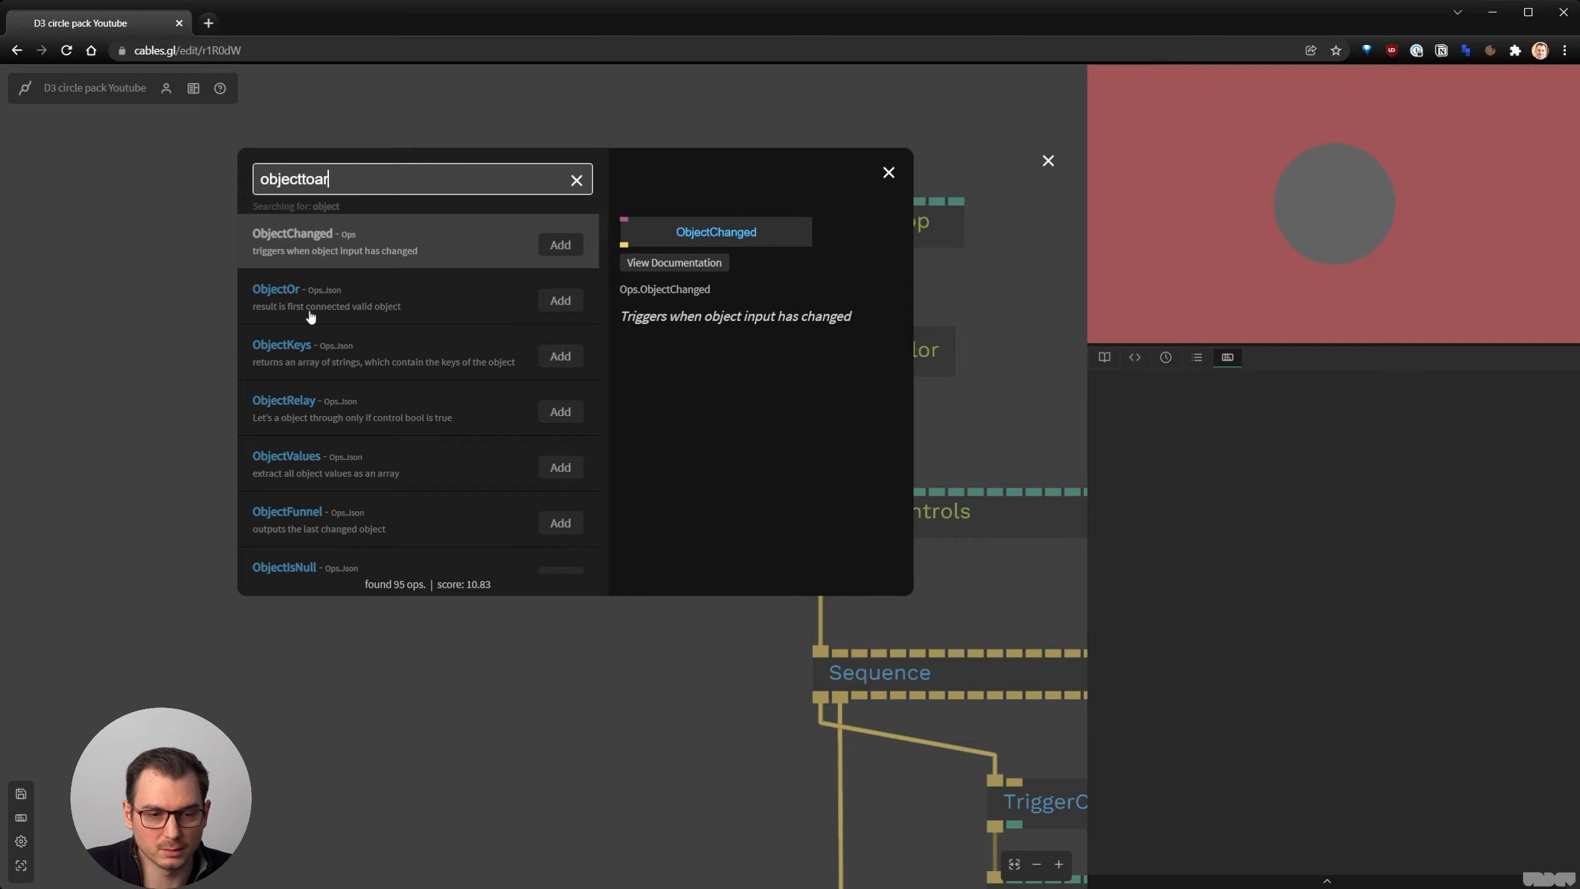
{"action": "type", "text": "toar"}
{"action": "key", "text": "Return"}
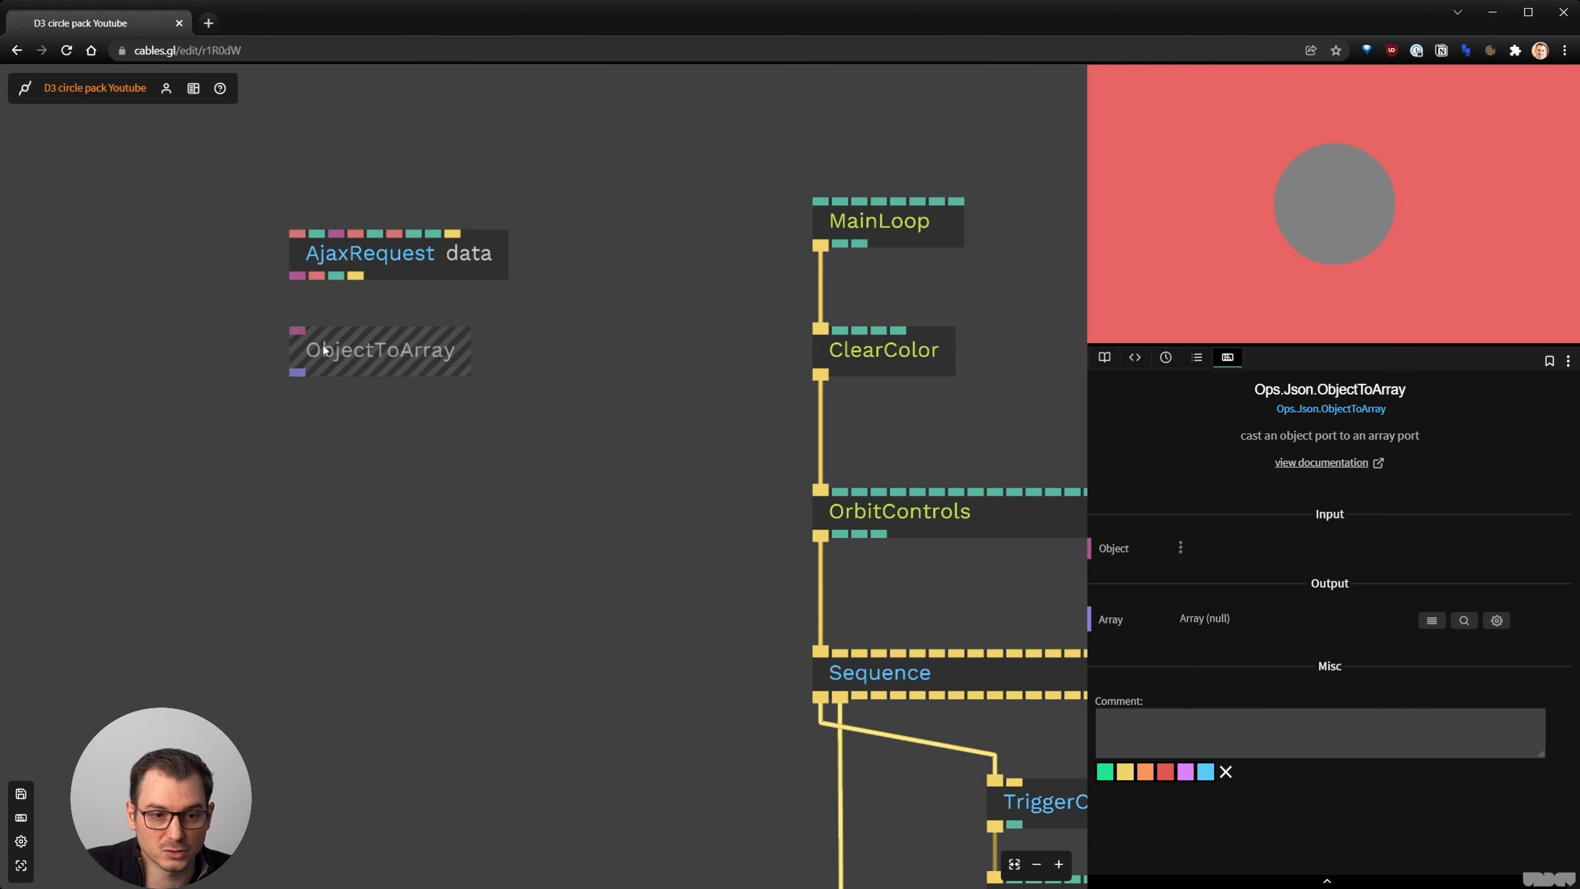
{"action": "left_click_drag", "start_coordinate": [298, 276], "coordinate": [326, 339]}
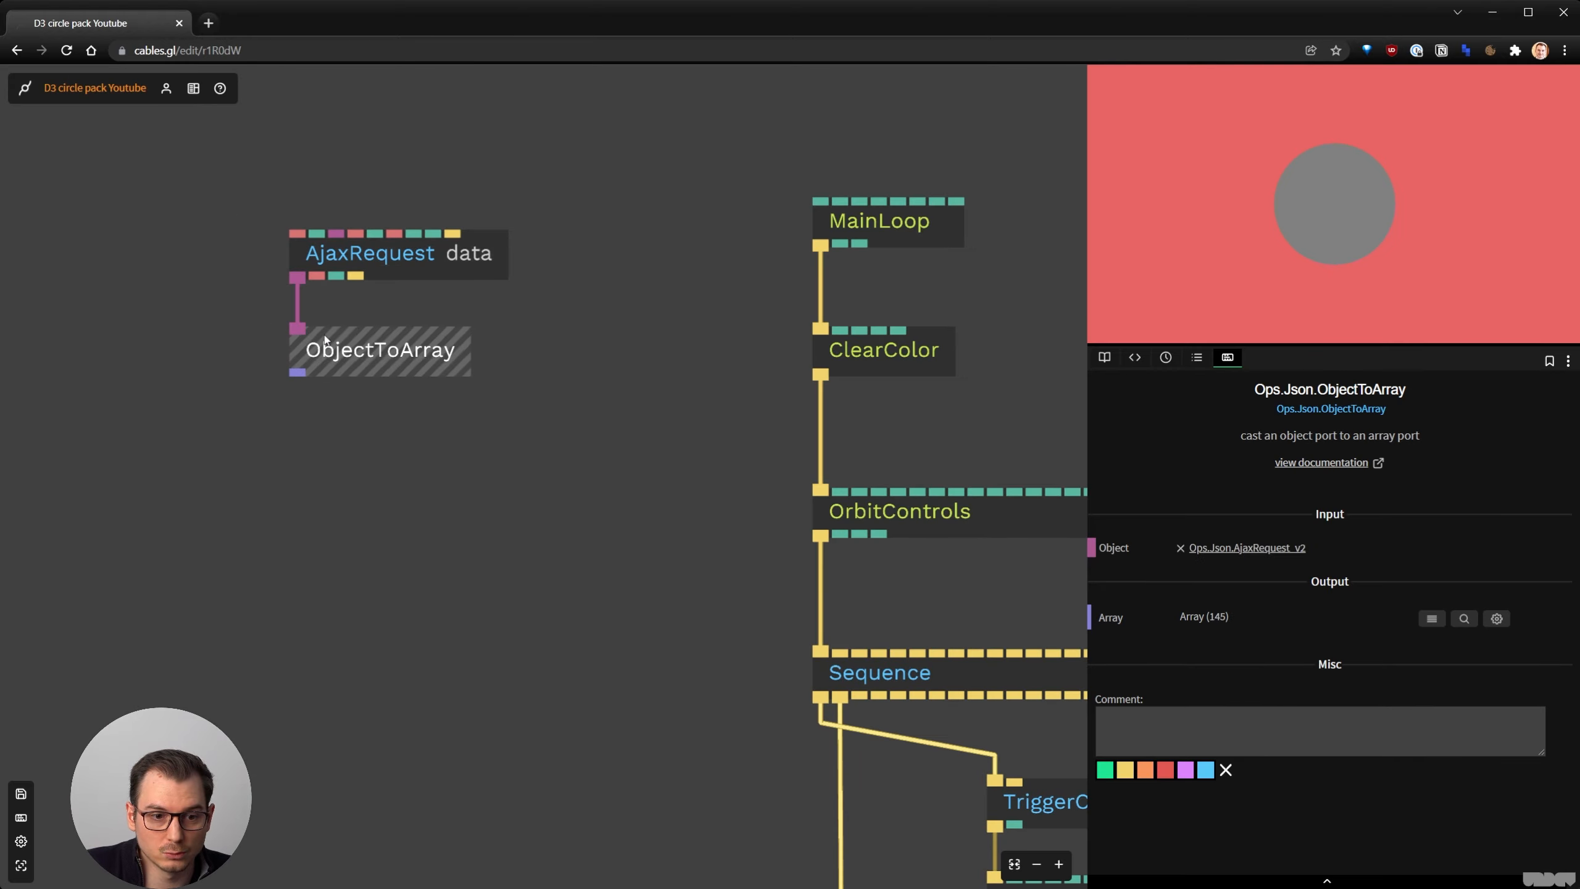
{"action": "left_click", "coordinate": [1464, 618]}
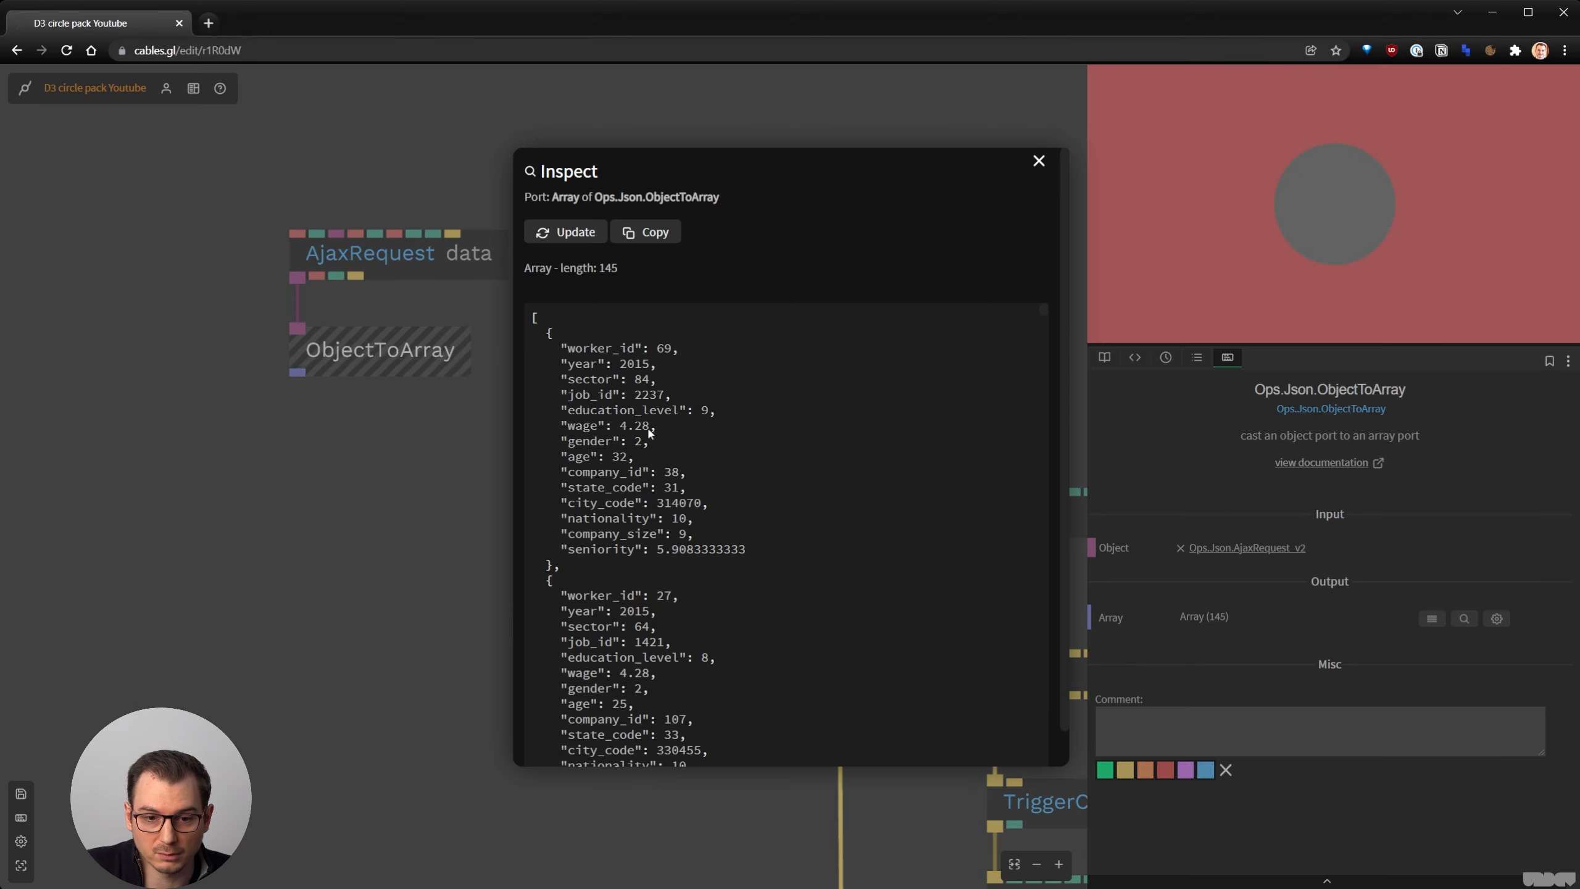
Add a D3Hierarchy op below ObjectToArray and connect ObjectToArray's Array output to its Array Of Objects input
{"action": "left_click", "coordinate": [358, 426]}
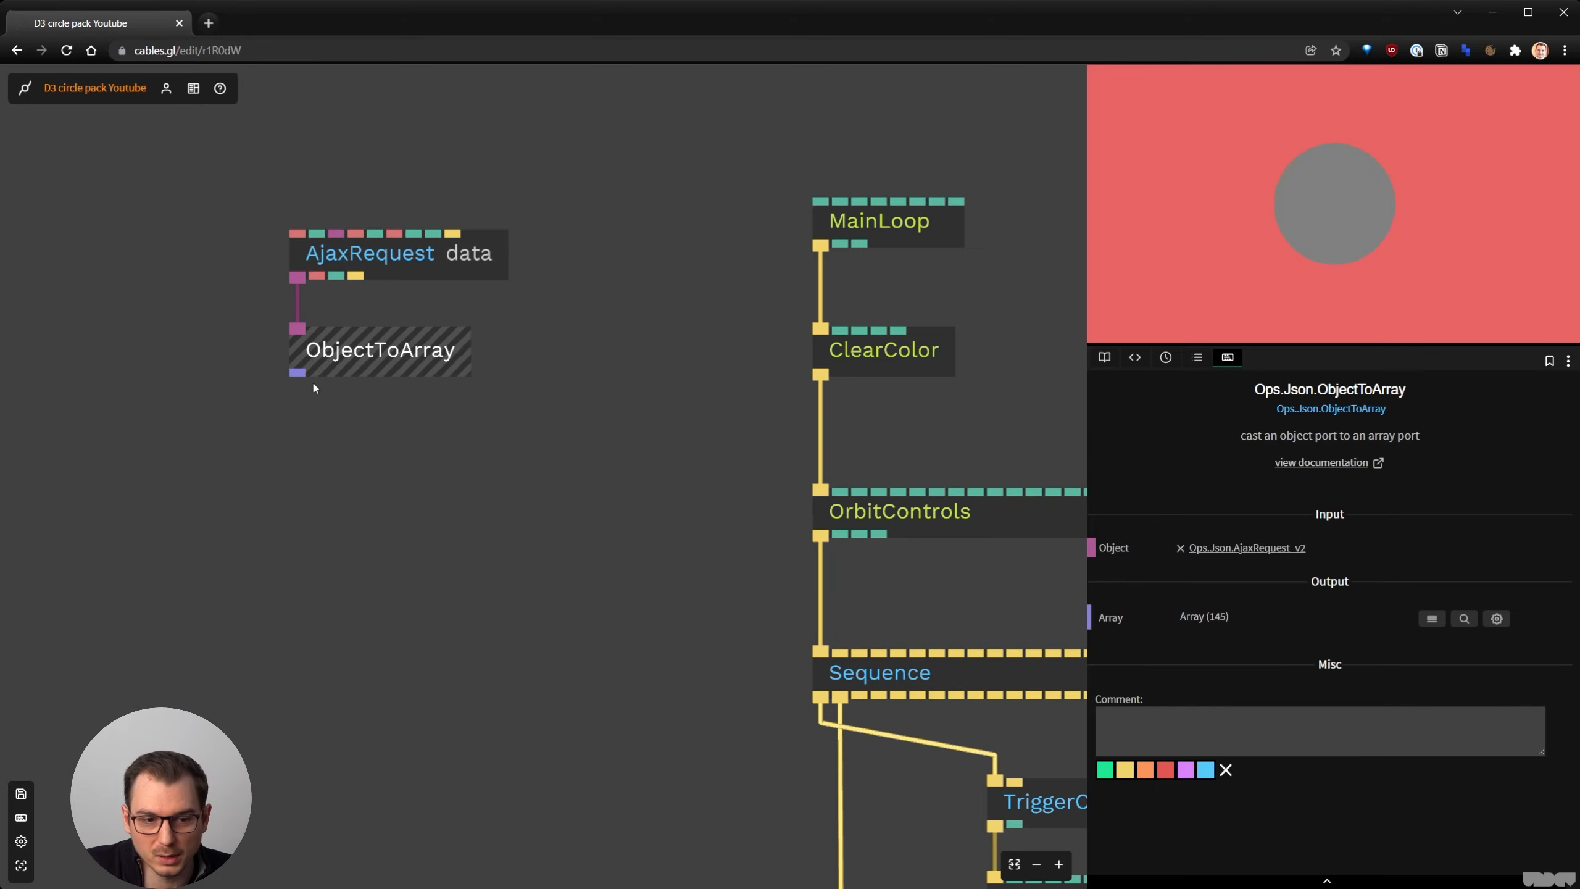
{"action": "scroll", "coordinate": [313, 387], "scroll_direction": "up", "scroll_amount": 5}
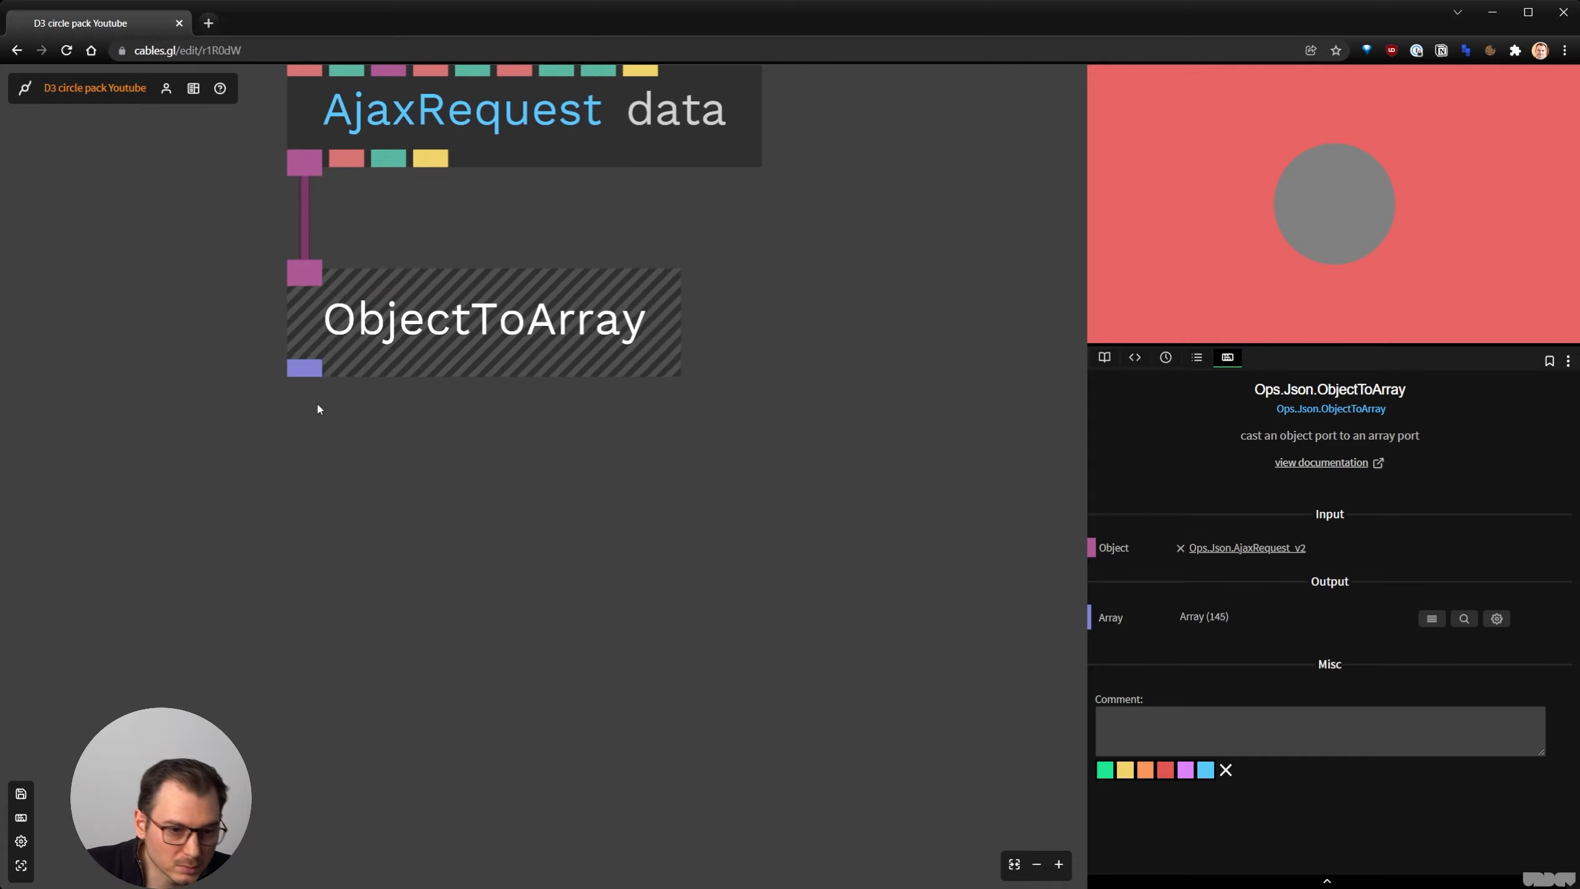
{"action": "scroll", "coordinate": [384, 413], "scroll_direction": "down", "scroll_amount": 3}
{"action": "left_click_drag", "start_coordinate": [547, 439], "coordinate": [526, 402]}
{"action": "scroll", "coordinate": [246, 465], "scroll_direction": "down", "scroll_amount": 2}
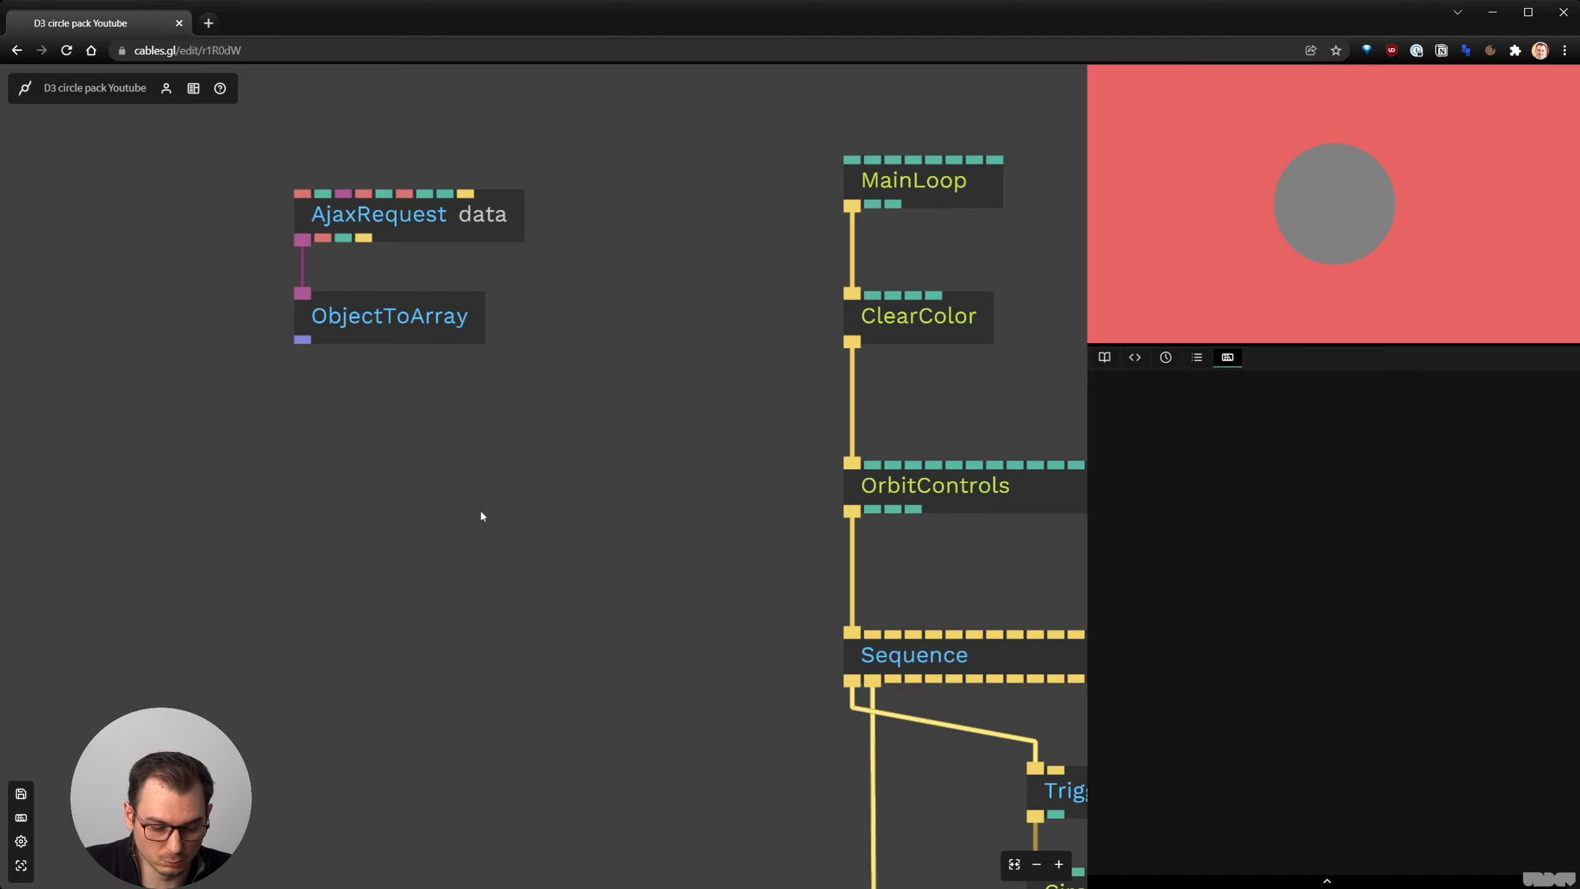
{"action": "key", "text": "Escape"}
{"action": "type", "text": "d"}
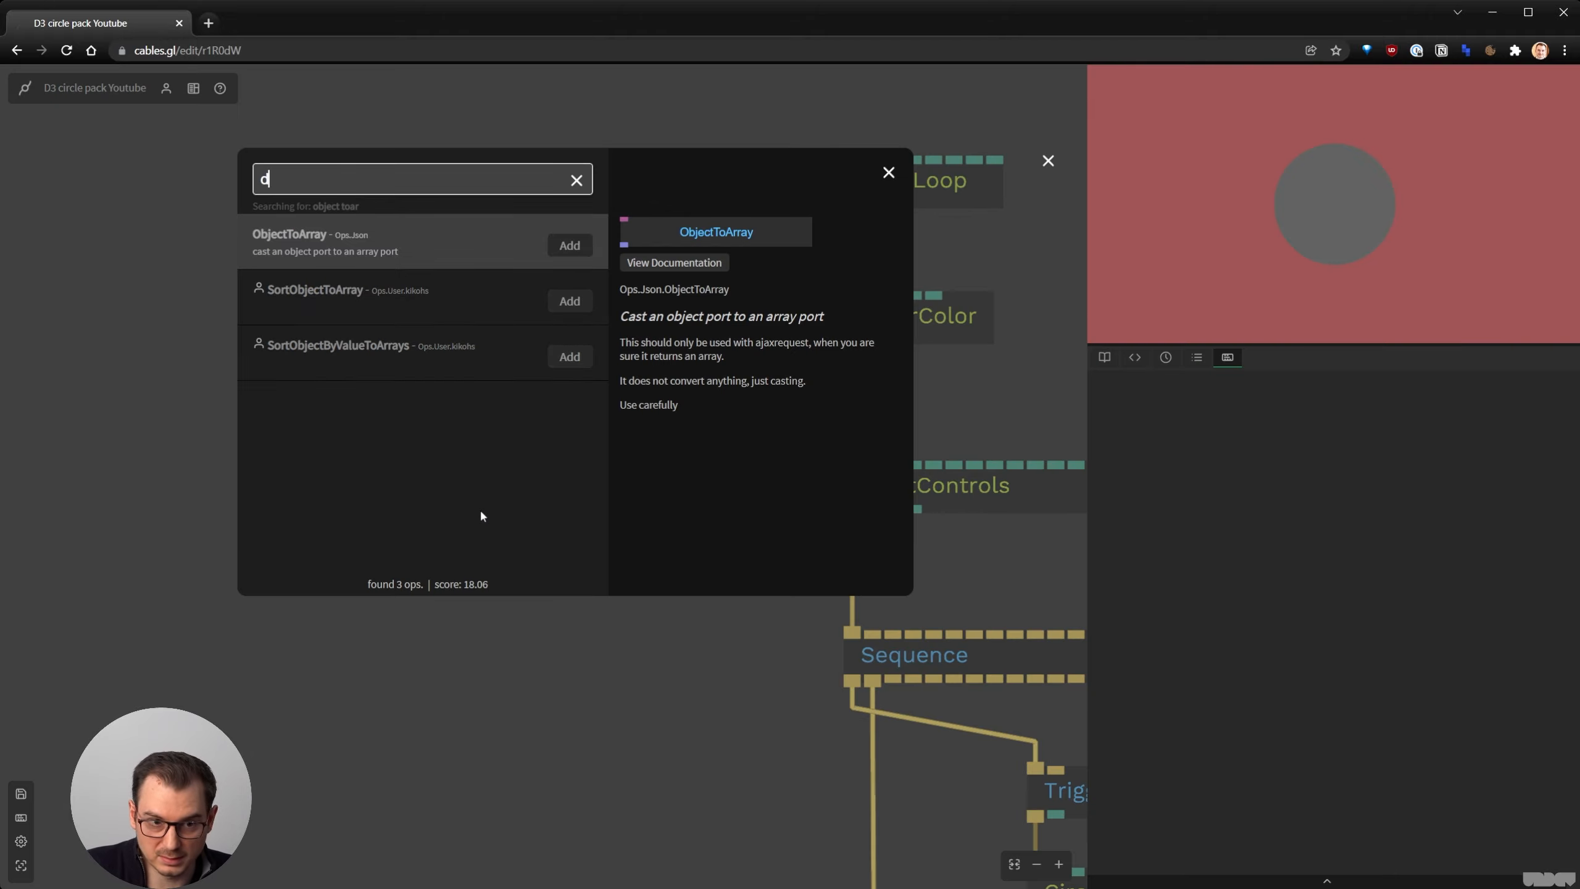
{"action": "type", "text": "3h"}
{"action": "key", "text": "Return"}
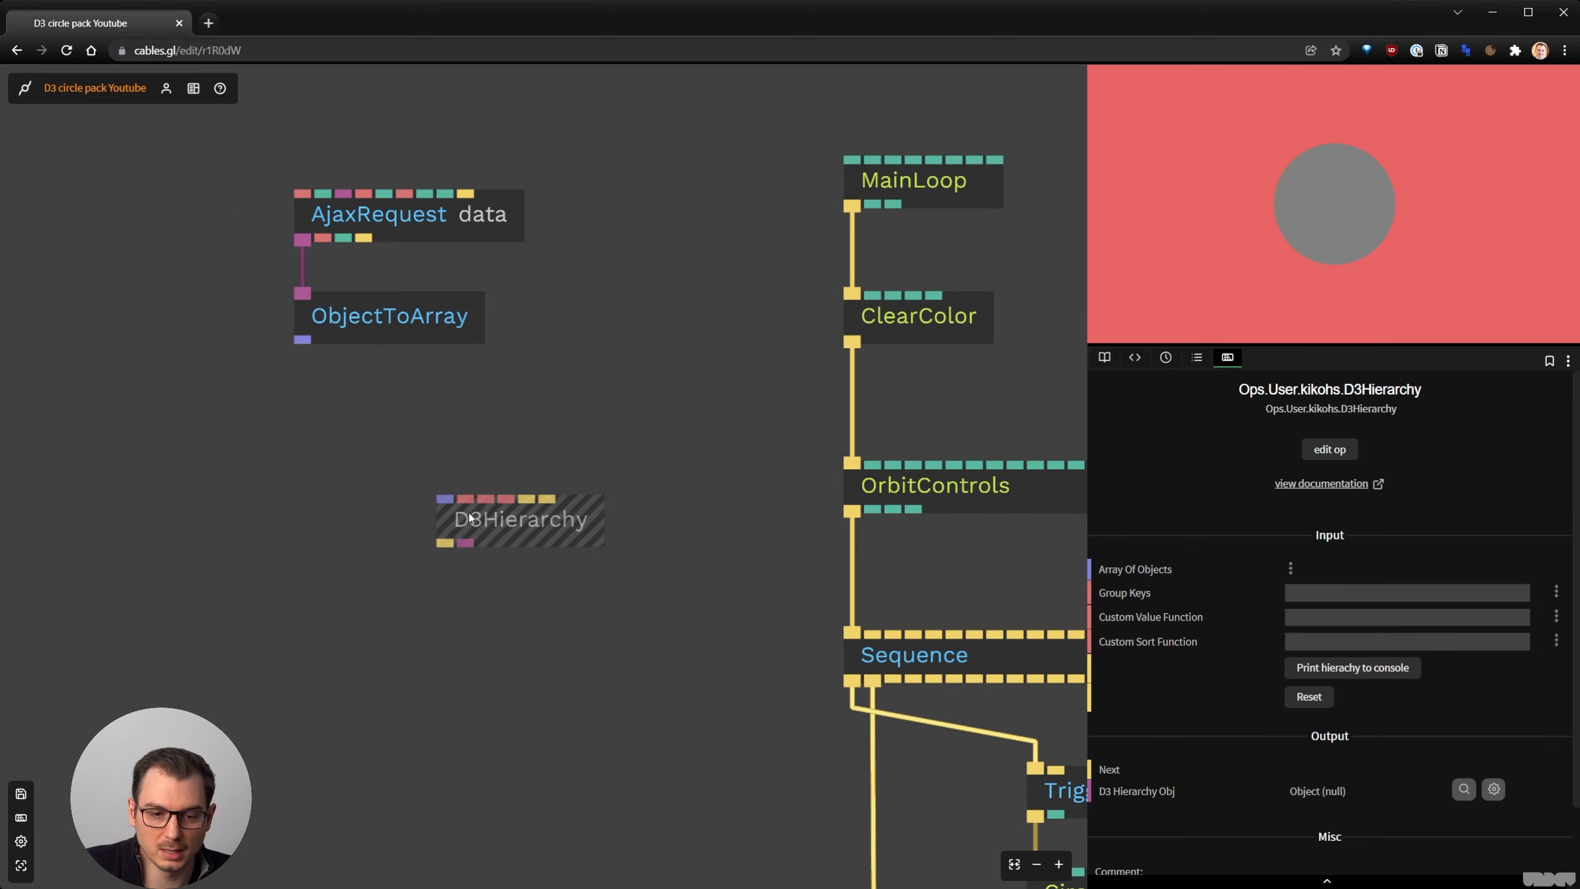
{"action": "mouse_move", "coordinate": [471, 518]}
{"action": "left_mouse_down"}
{"action": "mouse_move", "coordinate": [343, 497]}
{"action": "mouse_move", "coordinate": [369, 529]}
{"action": "mouse_move", "coordinate": [360, 515]}
{"action": "left_mouse_up"}
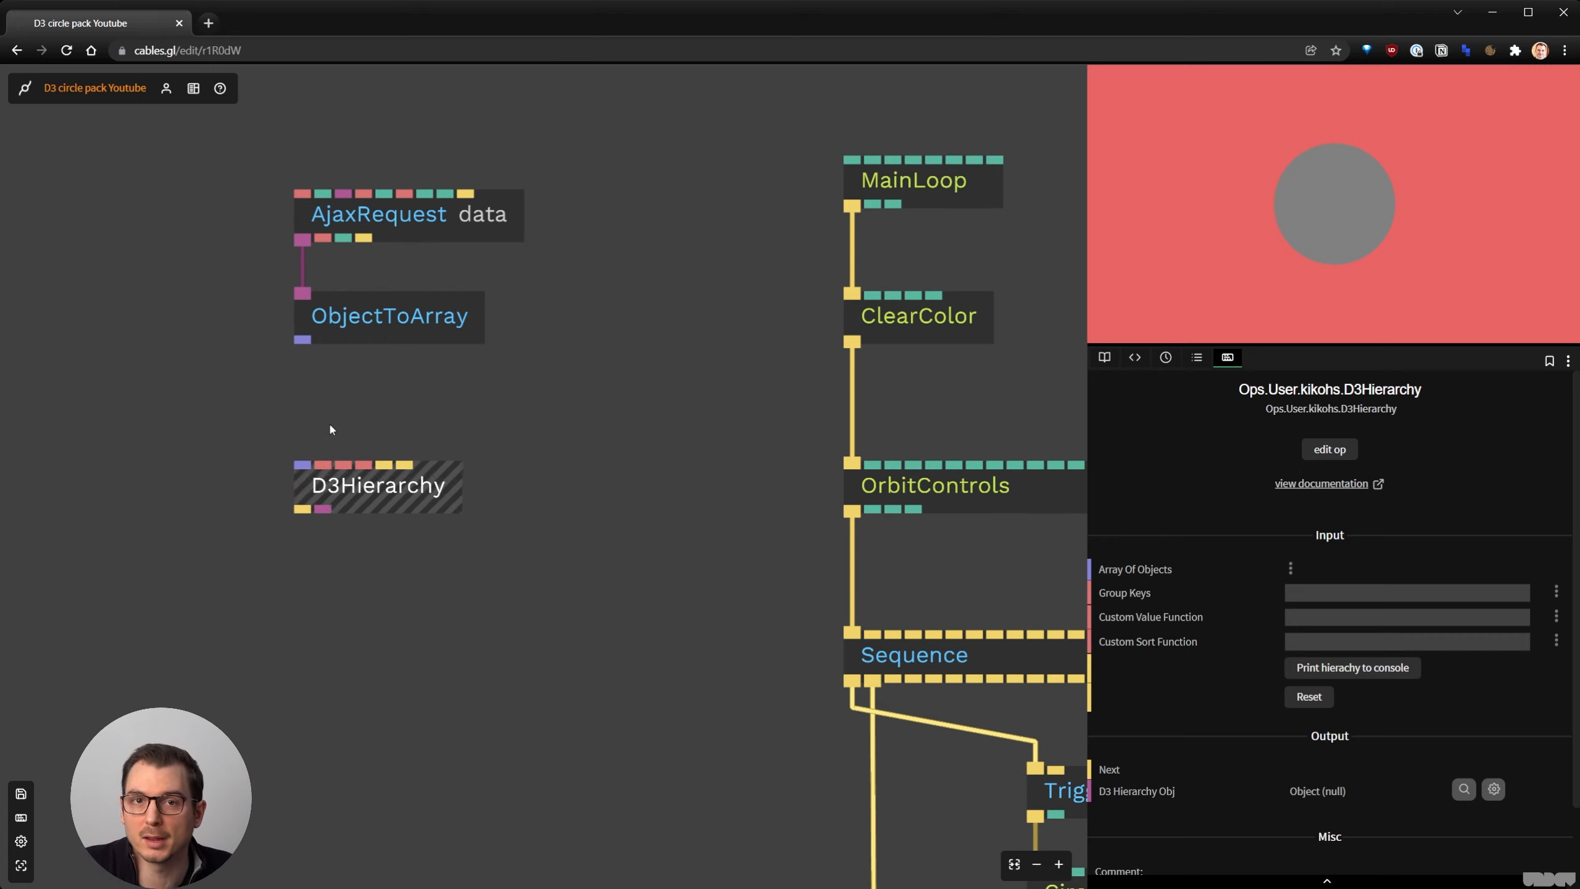
{"action": "mouse_move", "coordinate": [305, 343]}
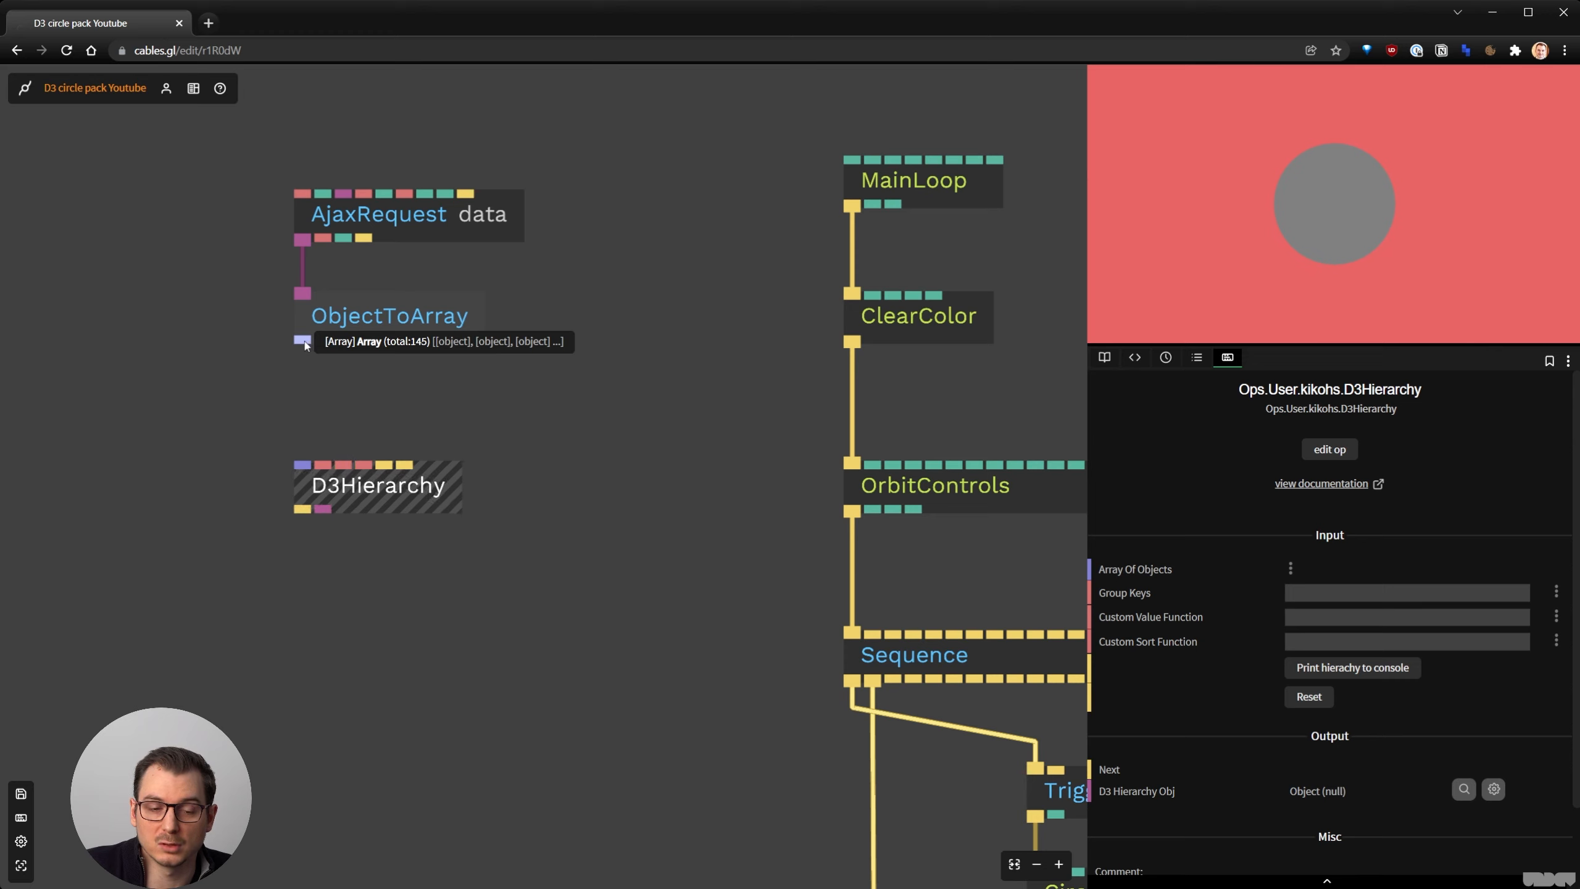
{"action": "left_click_drag", "start_coordinate": [305, 344], "coordinate": [303, 464]}
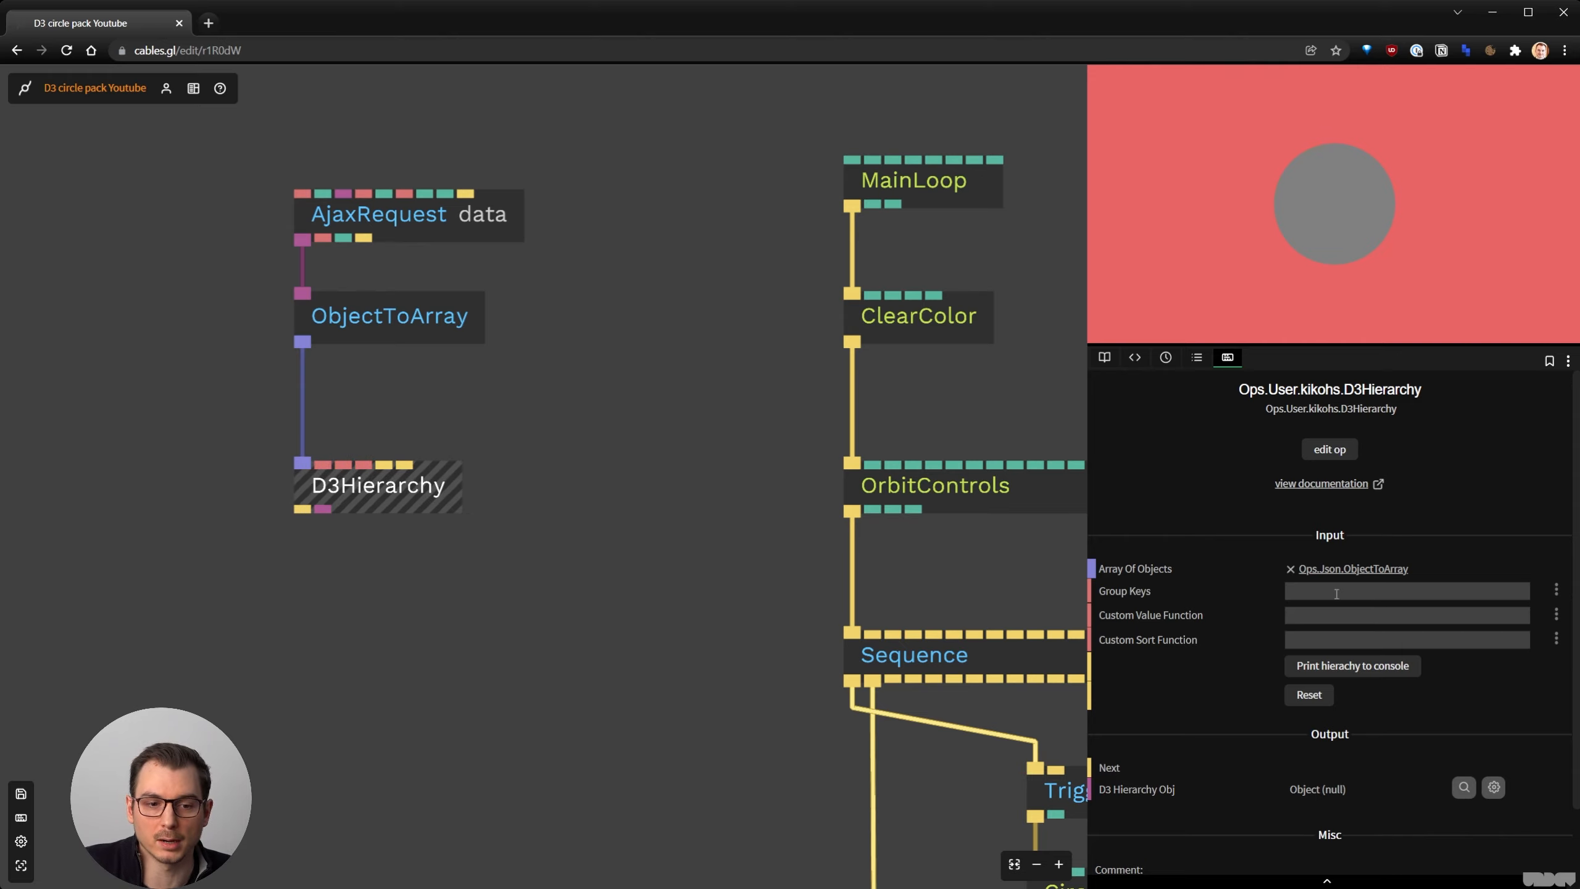
Add a Sidebar op to the left of the AjaxRequest chain
{"action": "scroll", "coordinate": [617, 516], "scroll_direction": "down", "scroll_amount": 4}
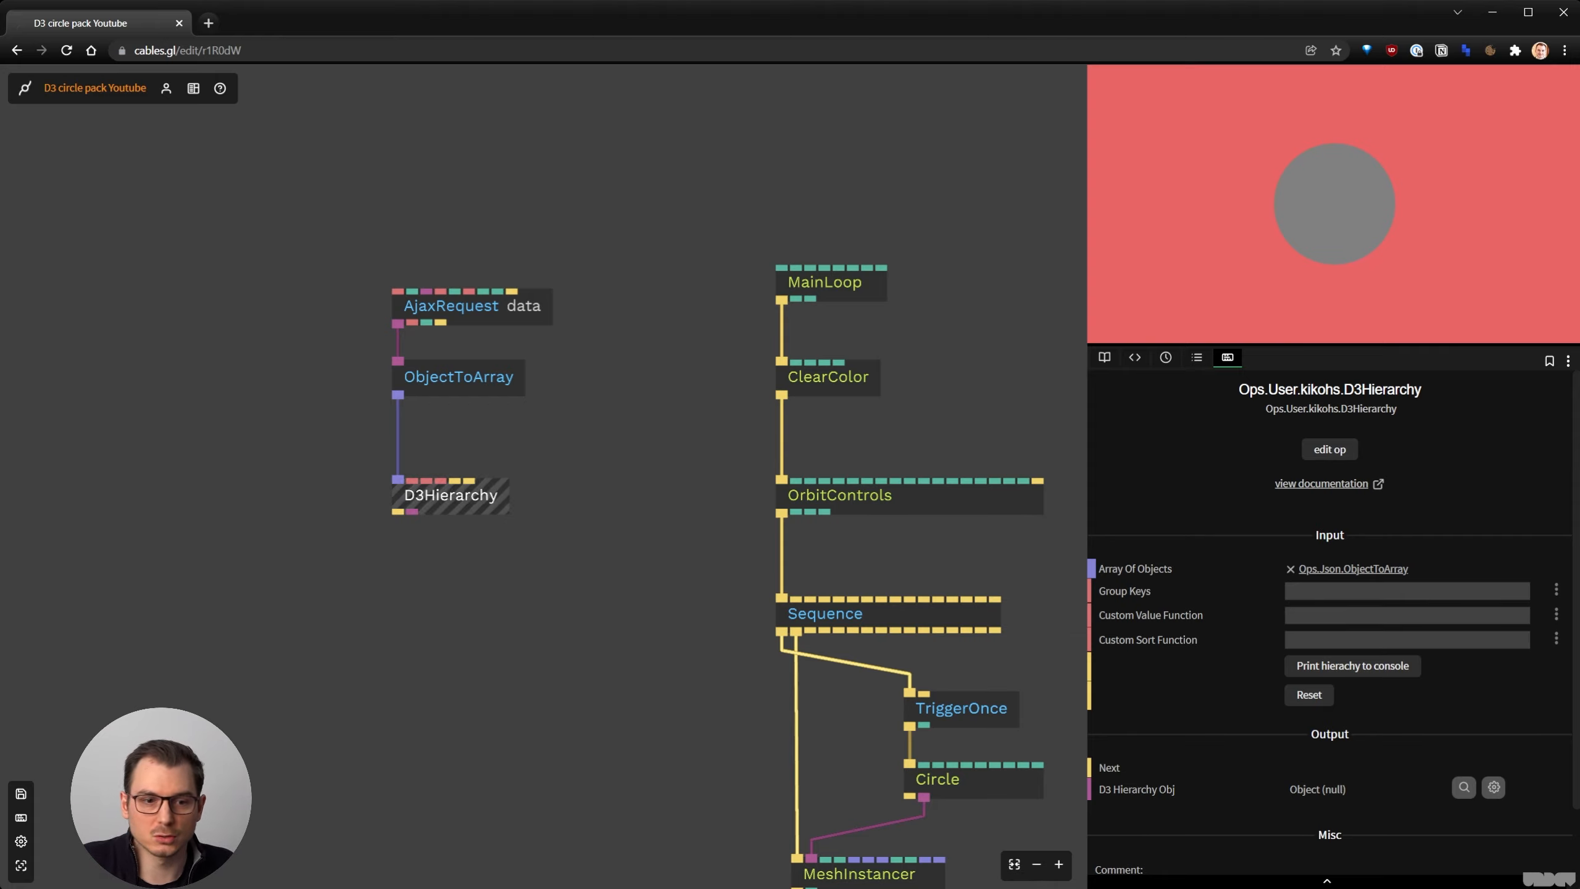
{"action": "left_click", "coordinate": [103, 257]}
{"action": "key", "text": "Escape"}
{"action": "type", "text": "side"}
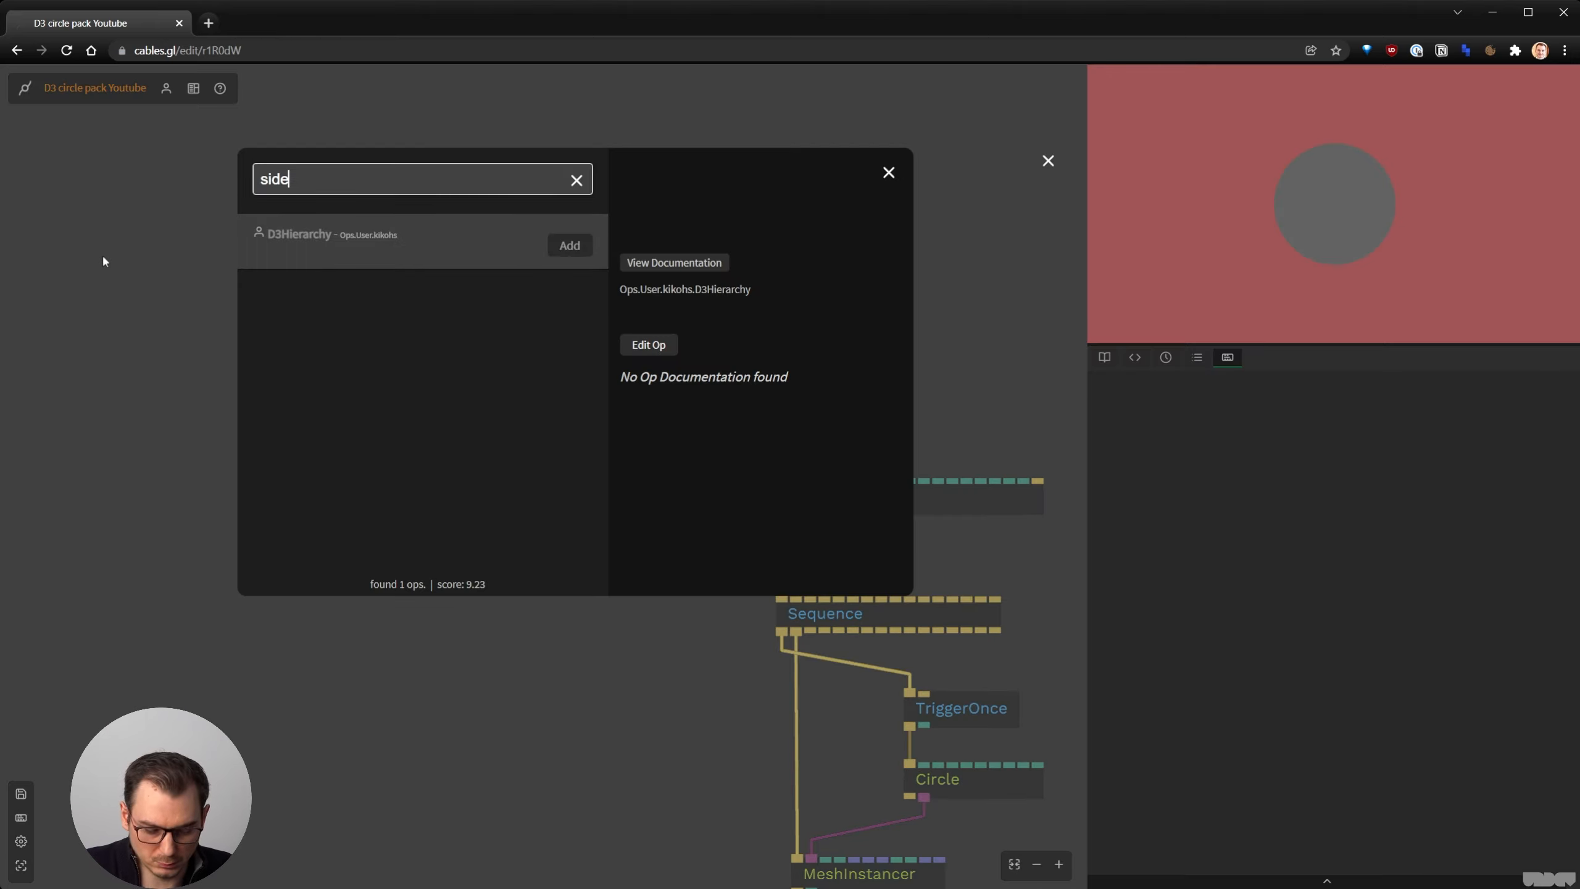
{"action": "type", "text": "b"}
{"action": "key", "text": "Return"}
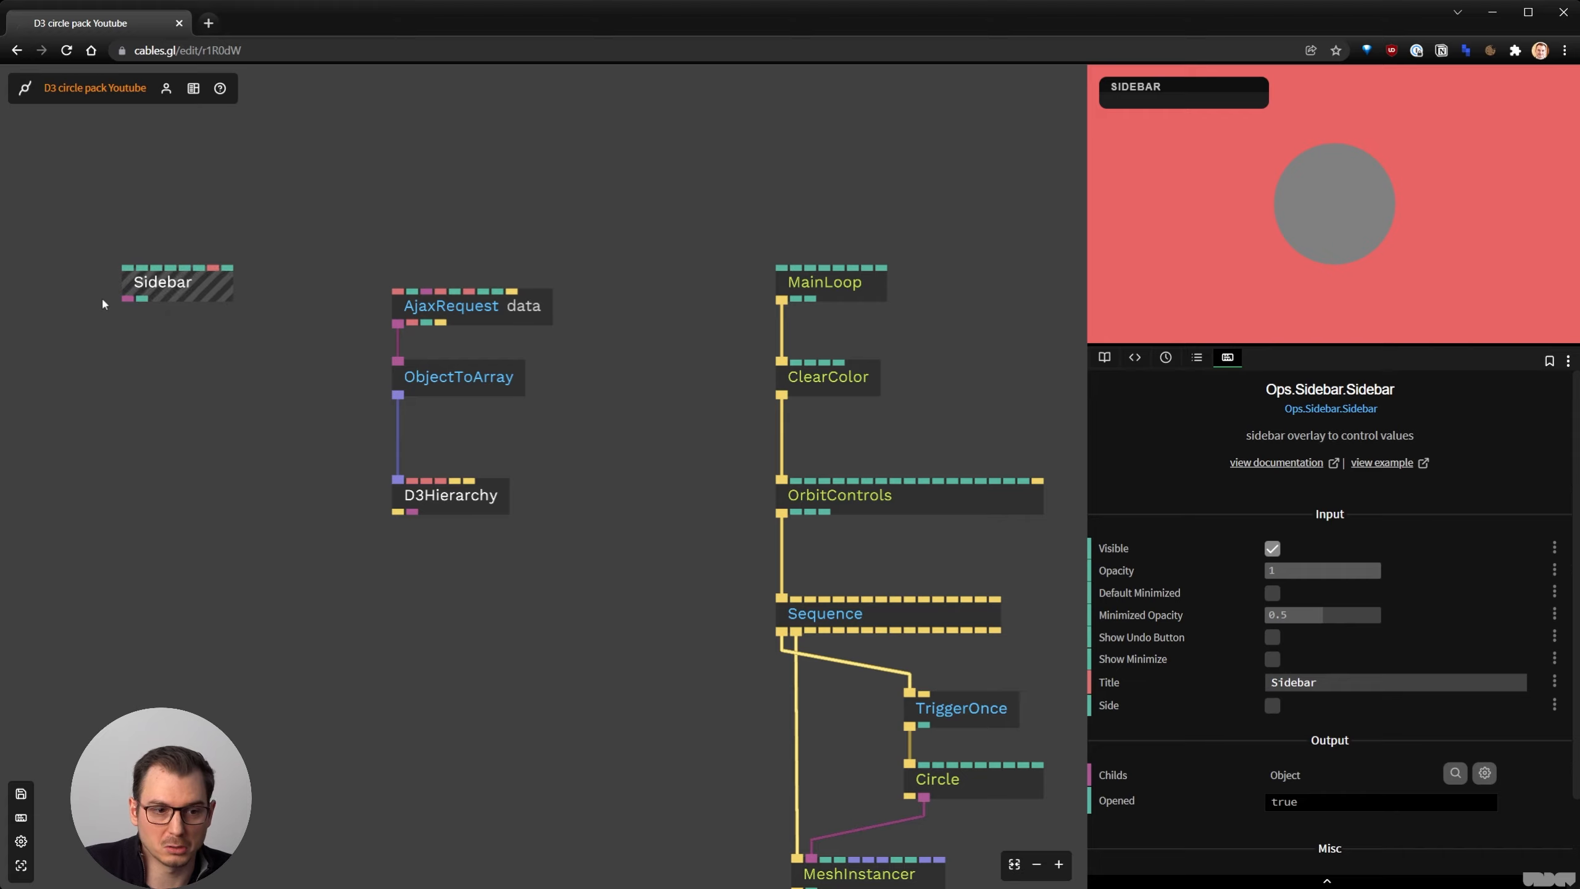
Add a TextInput op linked to the Sidebar's Childs output and set its Text label to "Group by"
{"action": "left_click_drag", "start_coordinate": [127, 301], "coordinate": [127, 431]}
{"action": "type", "text": "tex"}
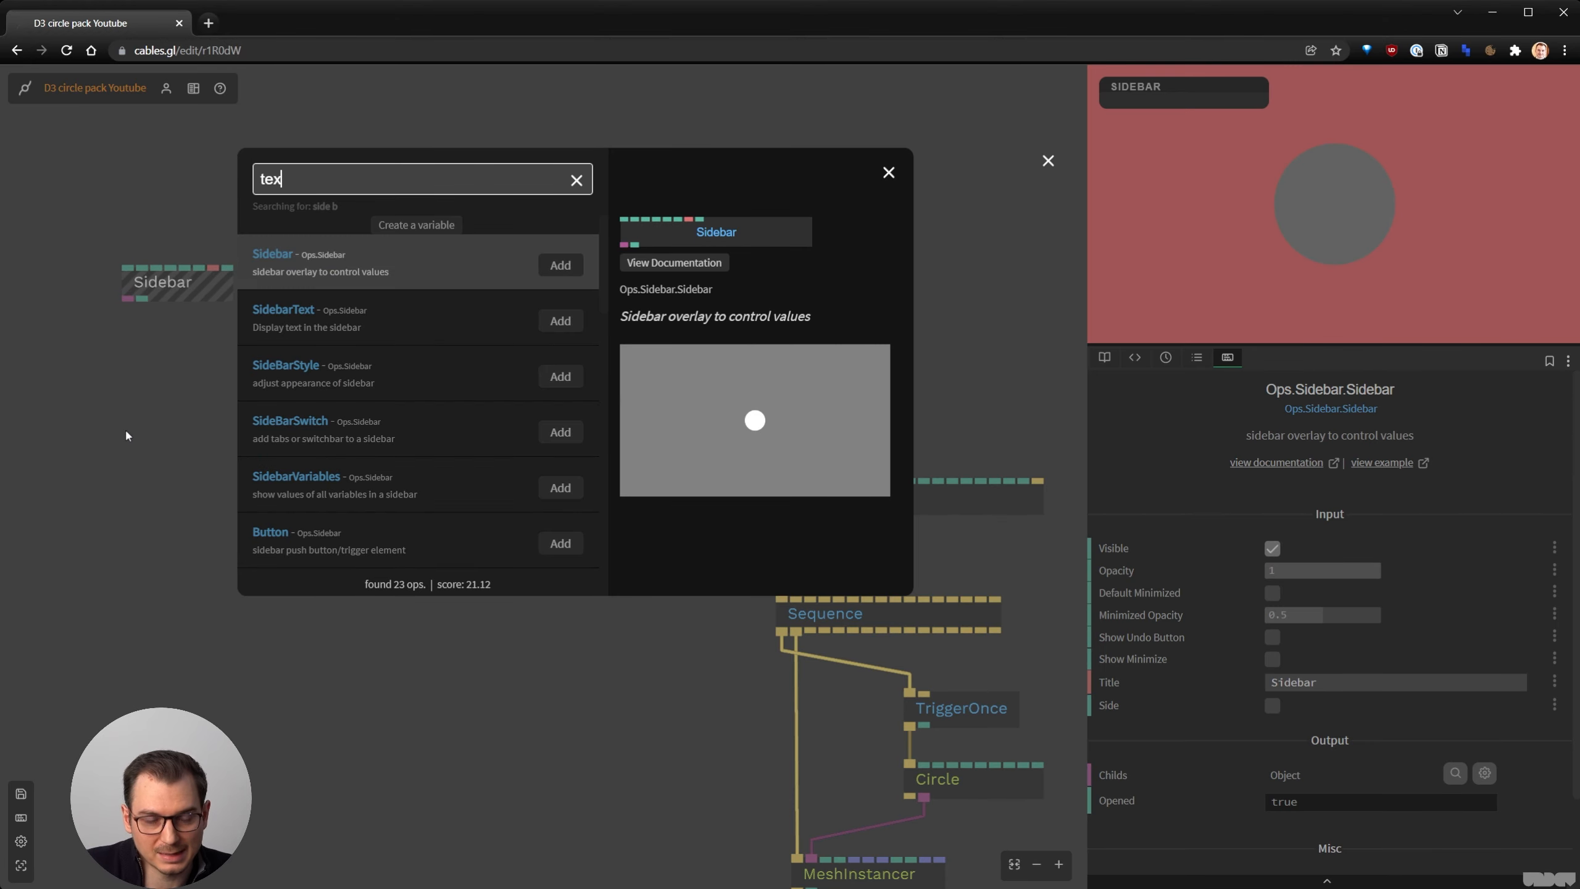
{"action": "type", "text": "t"}
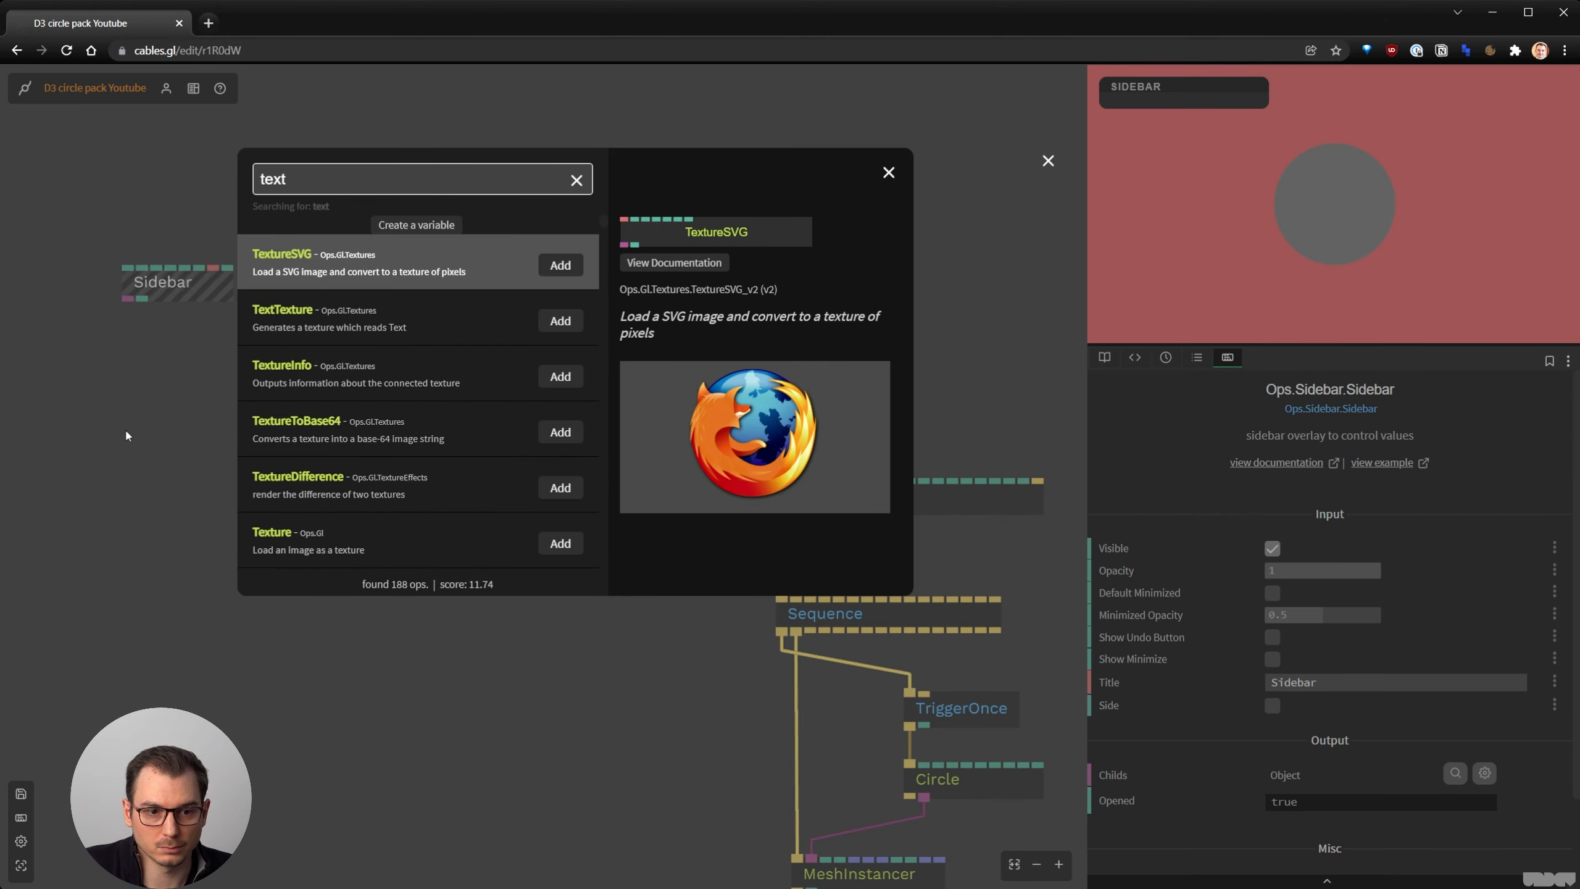
{"action": "type", "text": "in"}
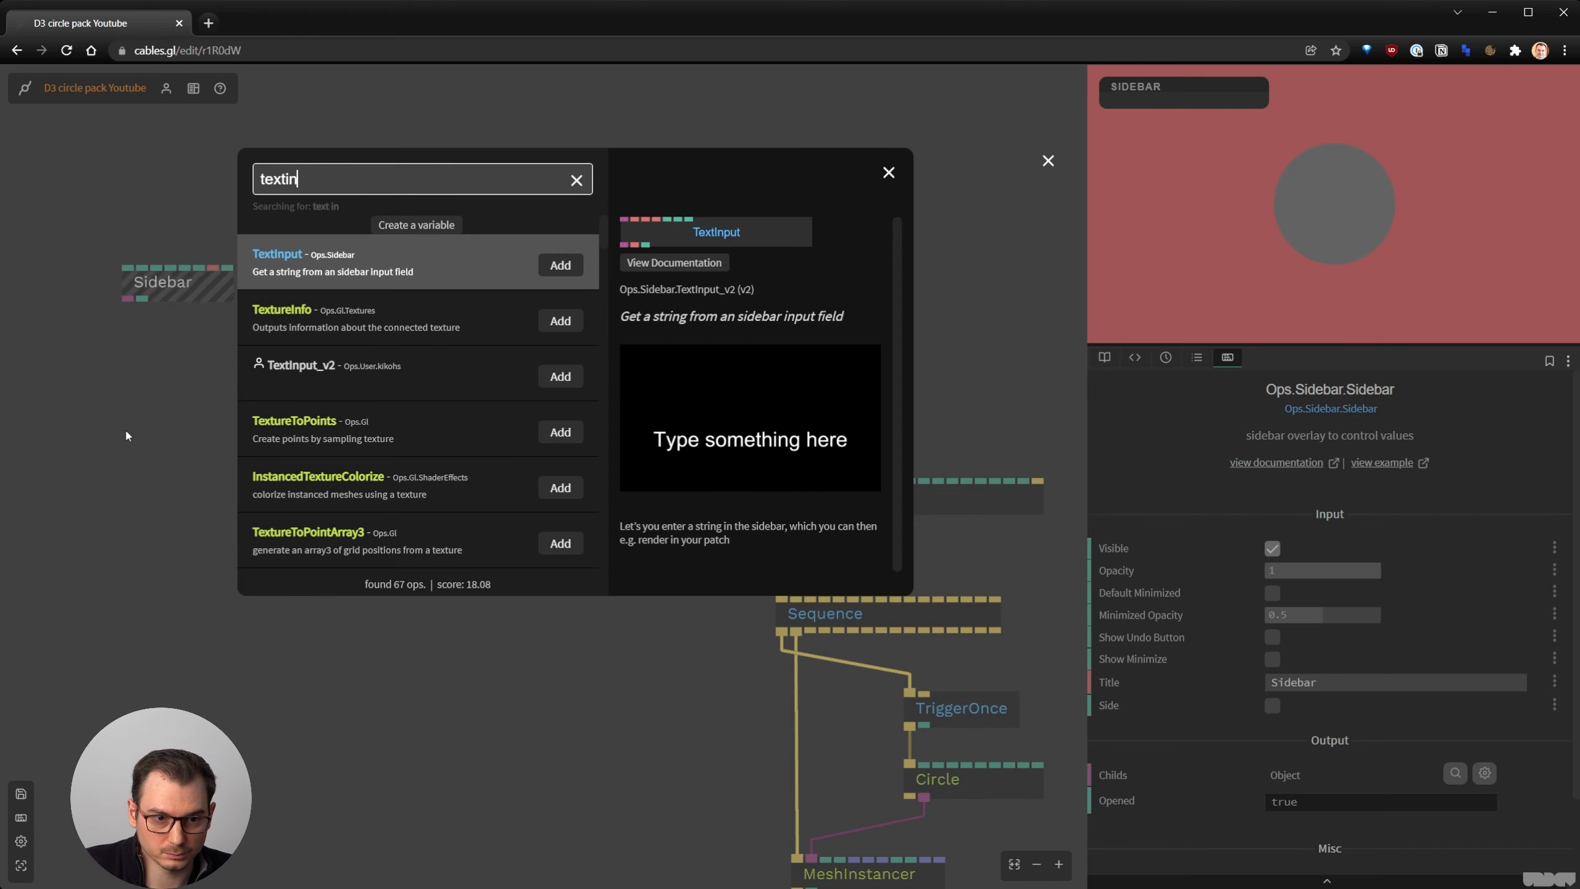
{"action": "key", "text": "Return"}
{"action": "left_click_drag", "start_coordinate": [1299, 573], "coordinate": [1240, 576]}
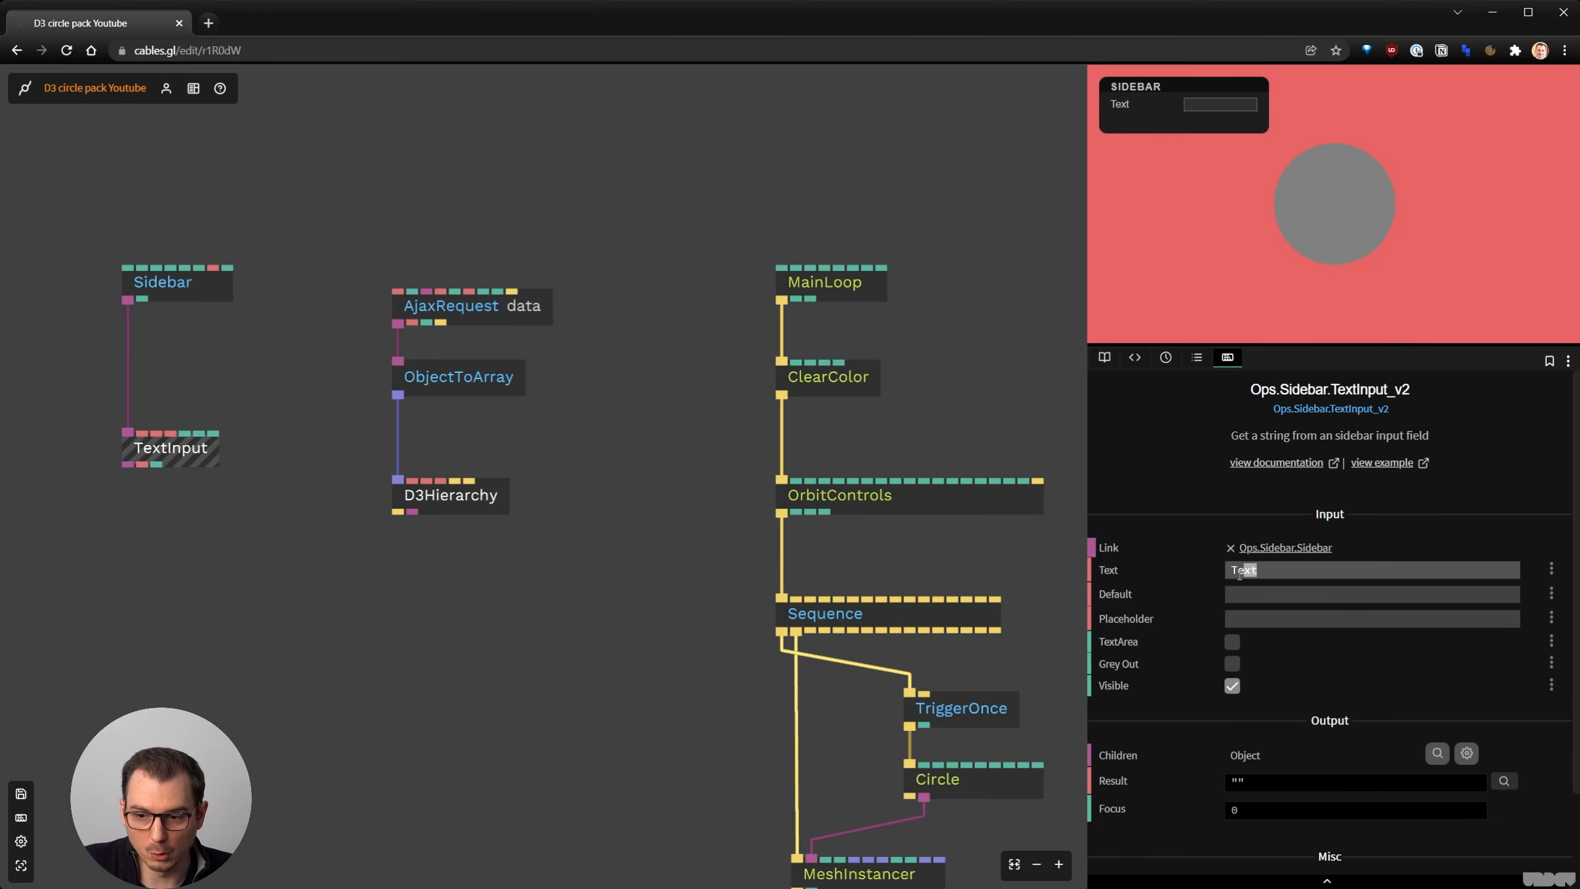
{"action": "type", "text": "Group by"}
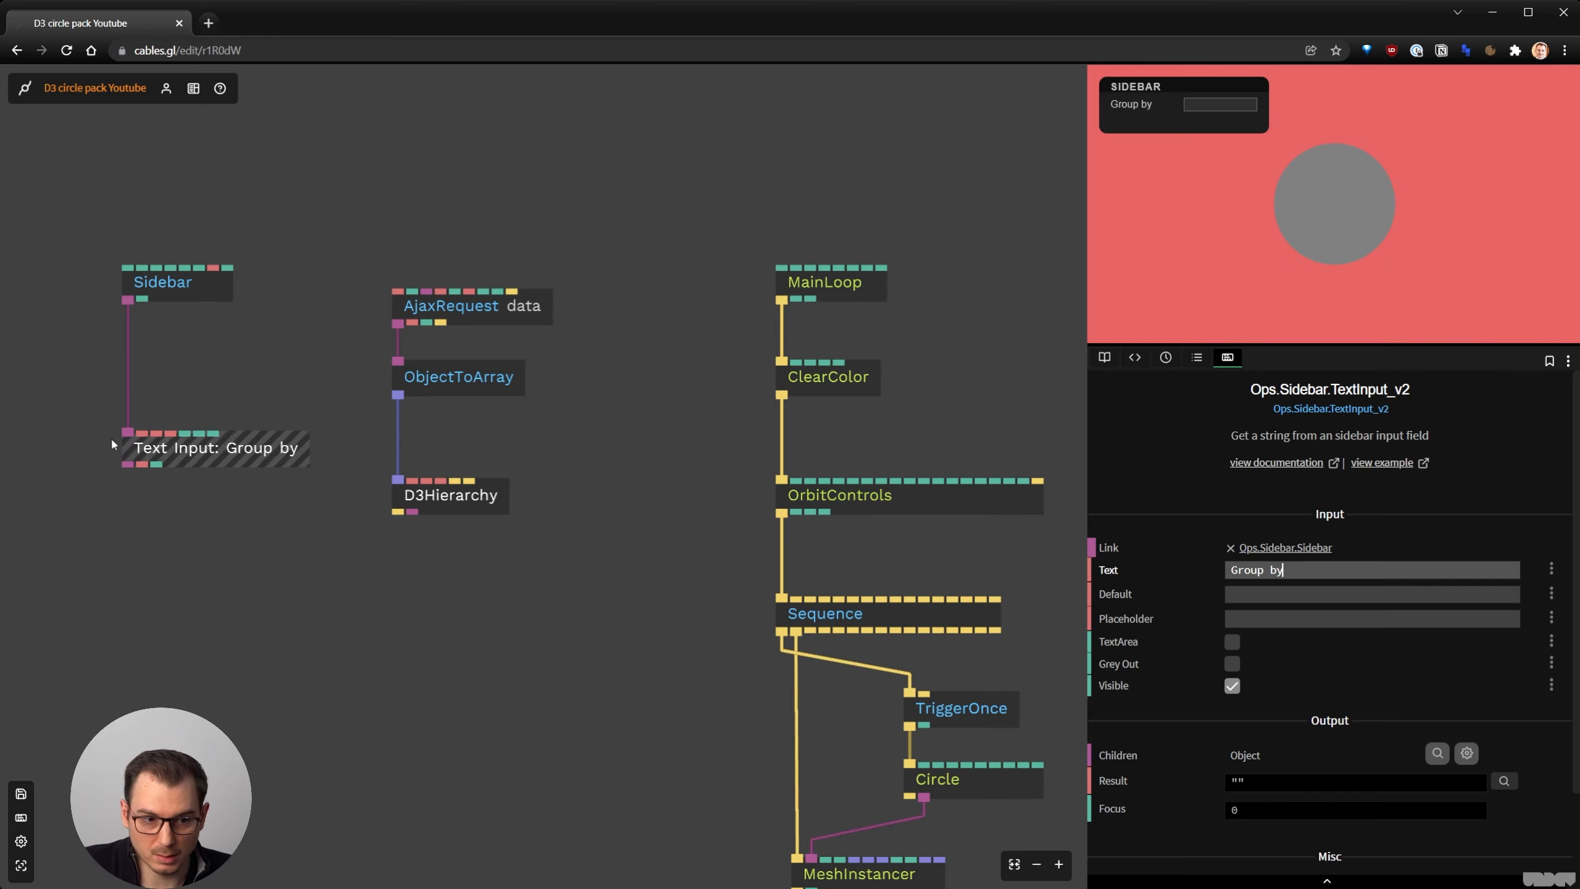
Line up the Text Input op with the AjaxRequest chain and connect its Result output to D3Hierarchy's Group Keys input
{"action": "left_click_drag", "start_coordinate": [181, 438], "coordinate": [180, 391]}
{"action": "left_click_drag", "start_coordinate": [400, 616], "coordinate": [524, 563]}
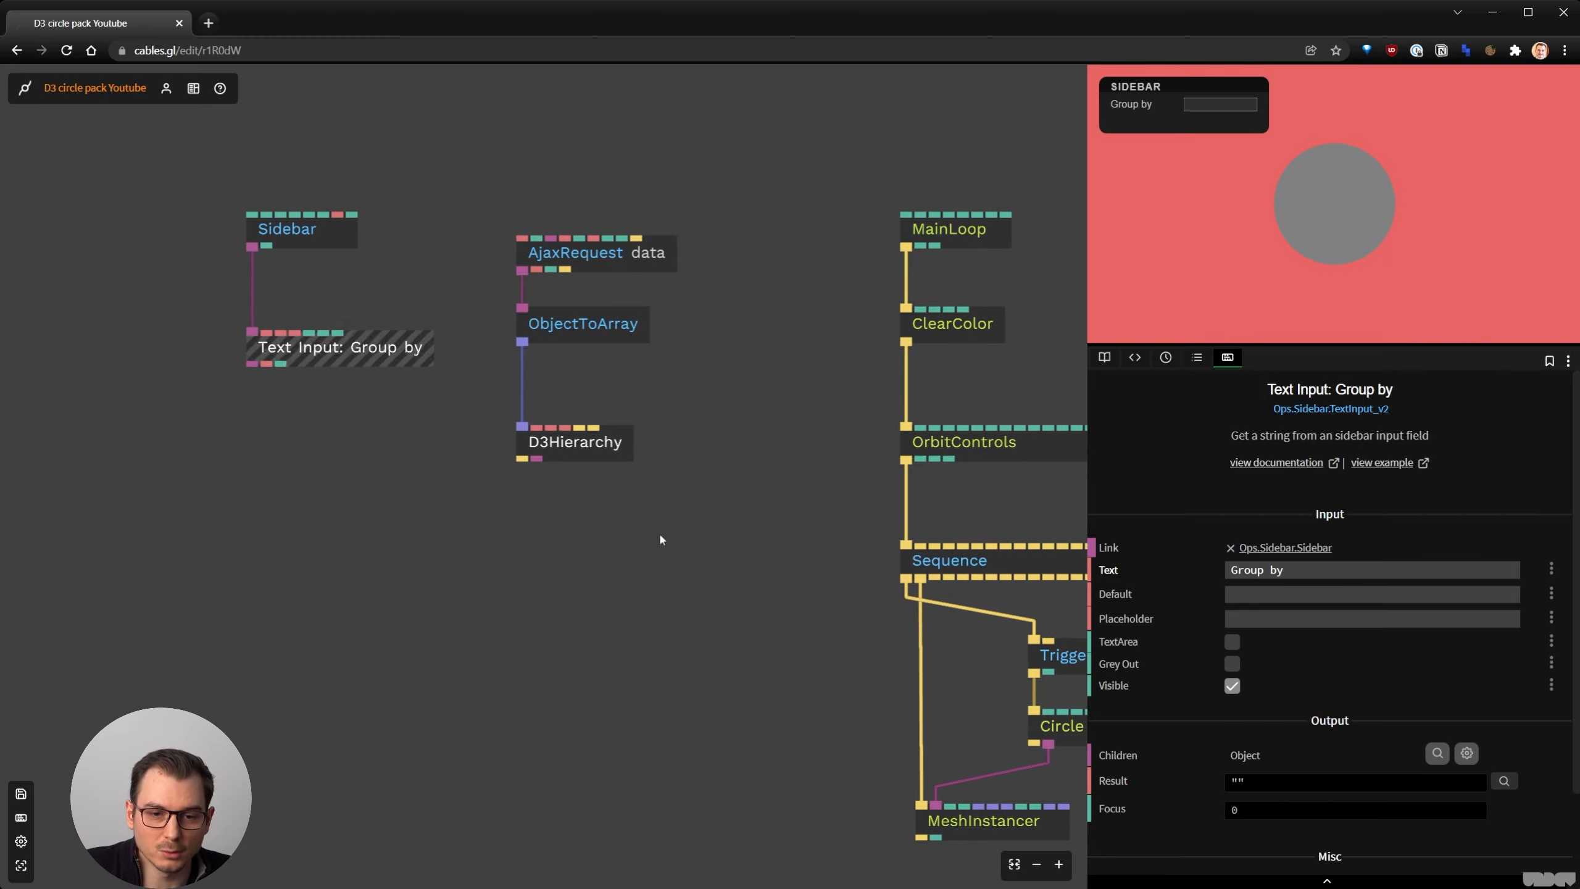
{"action": "left_click_drag", "start_coordinate": [663, 541], "coordinate": [605, 273]}
{"action": "left_click", "coordinate": [453, 376]}
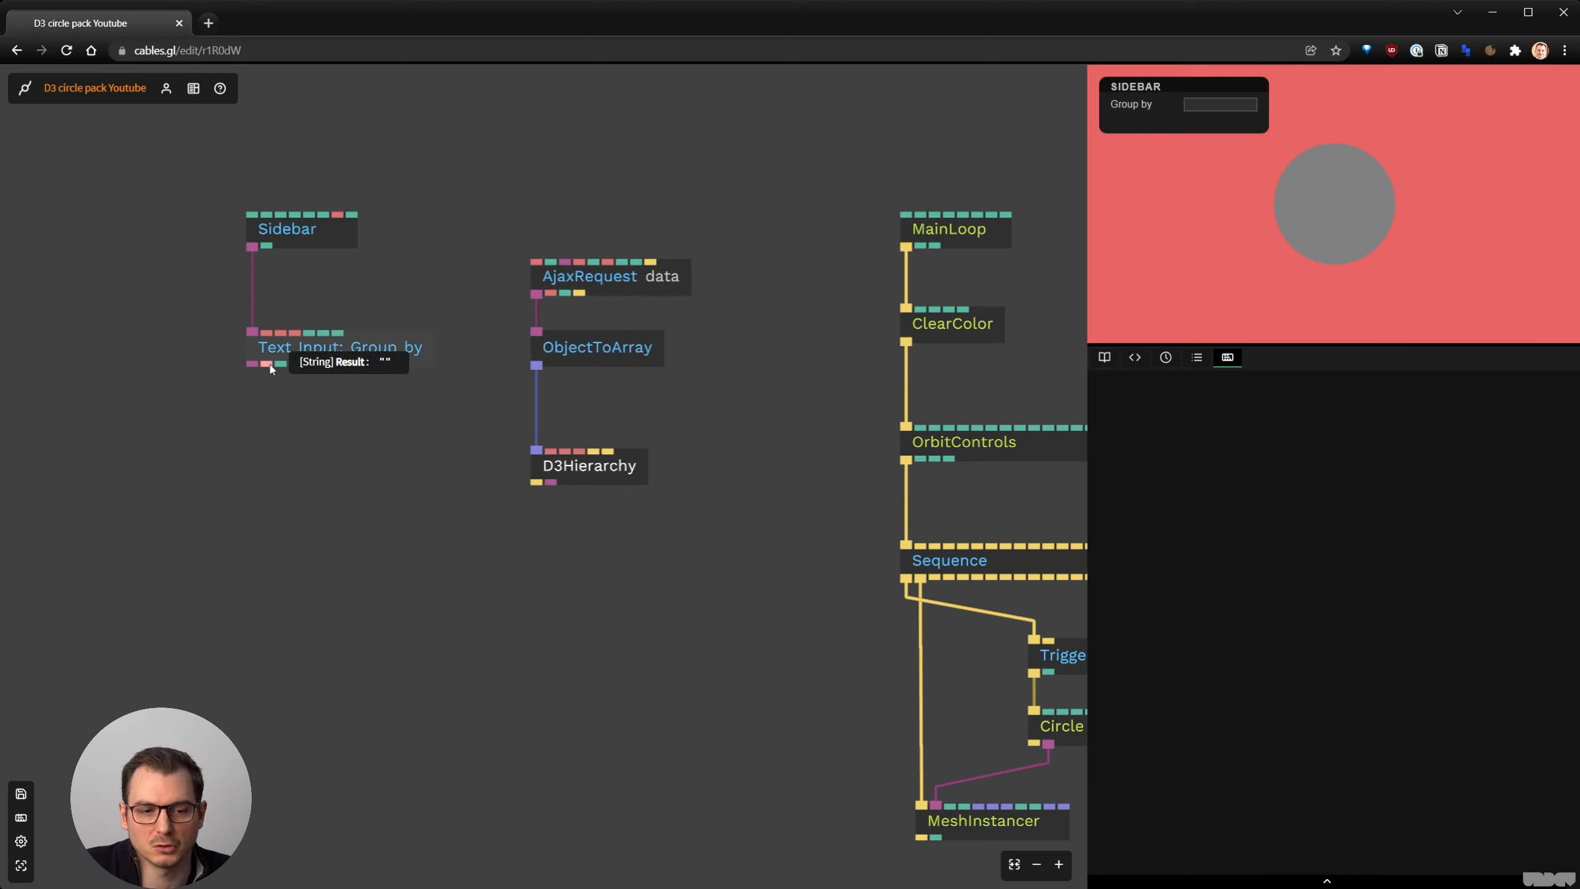
{"action": "left_click_drag", "start_coordinate": [269, 366], "coordinate": [553, 456]}
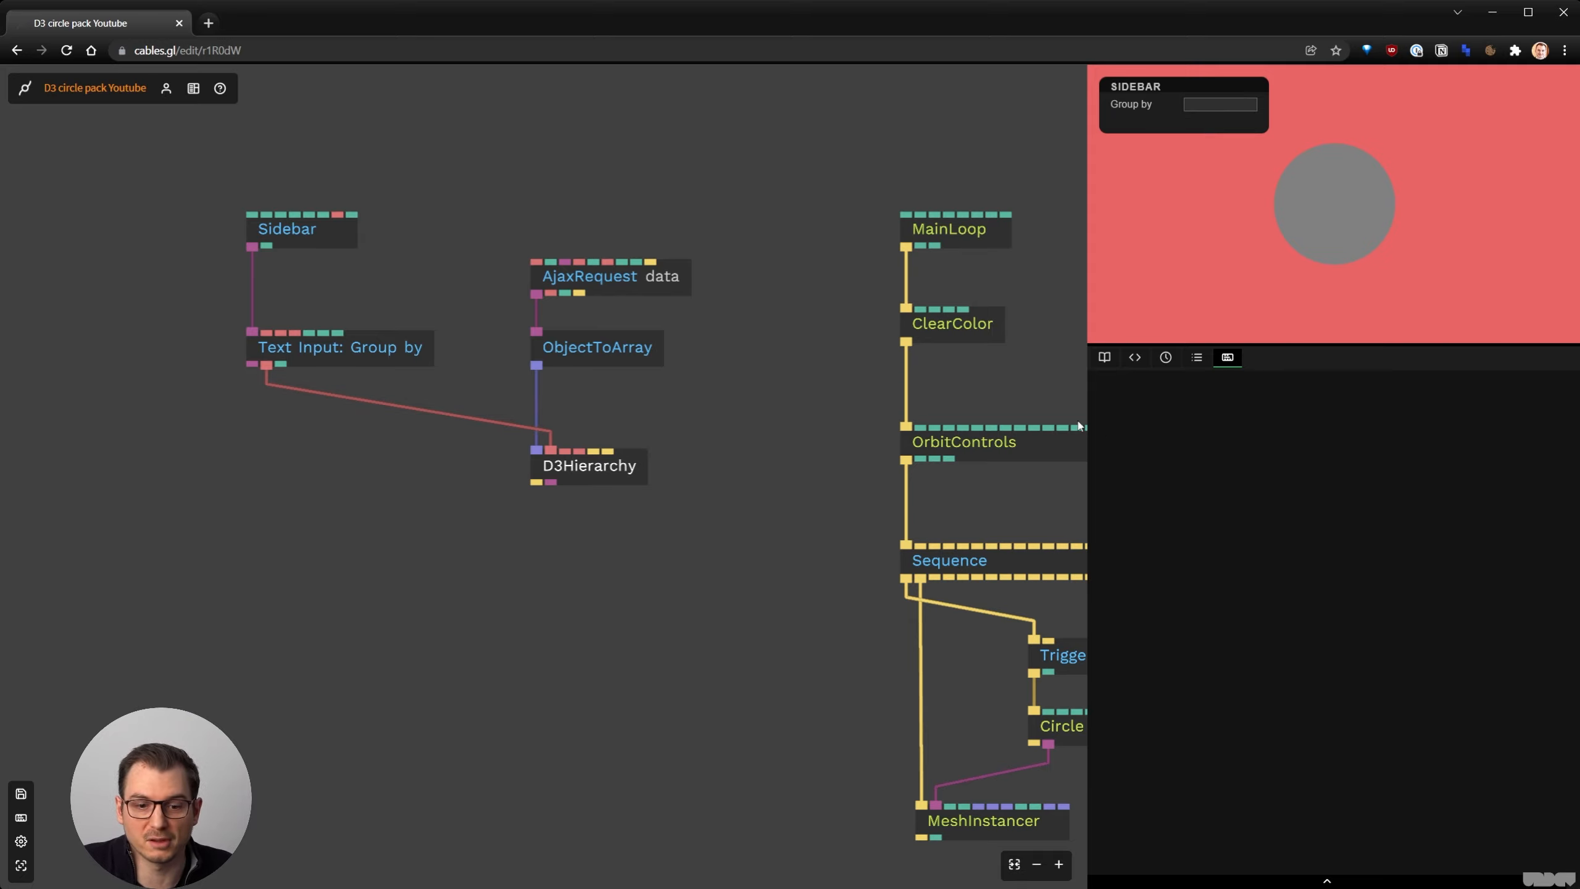
Set the Group by field in the rendered sidebar to "sector job_id" to feed D3Hierarchy's Group Keys
{"action": "left_click", "coordinate": [616, 468]}
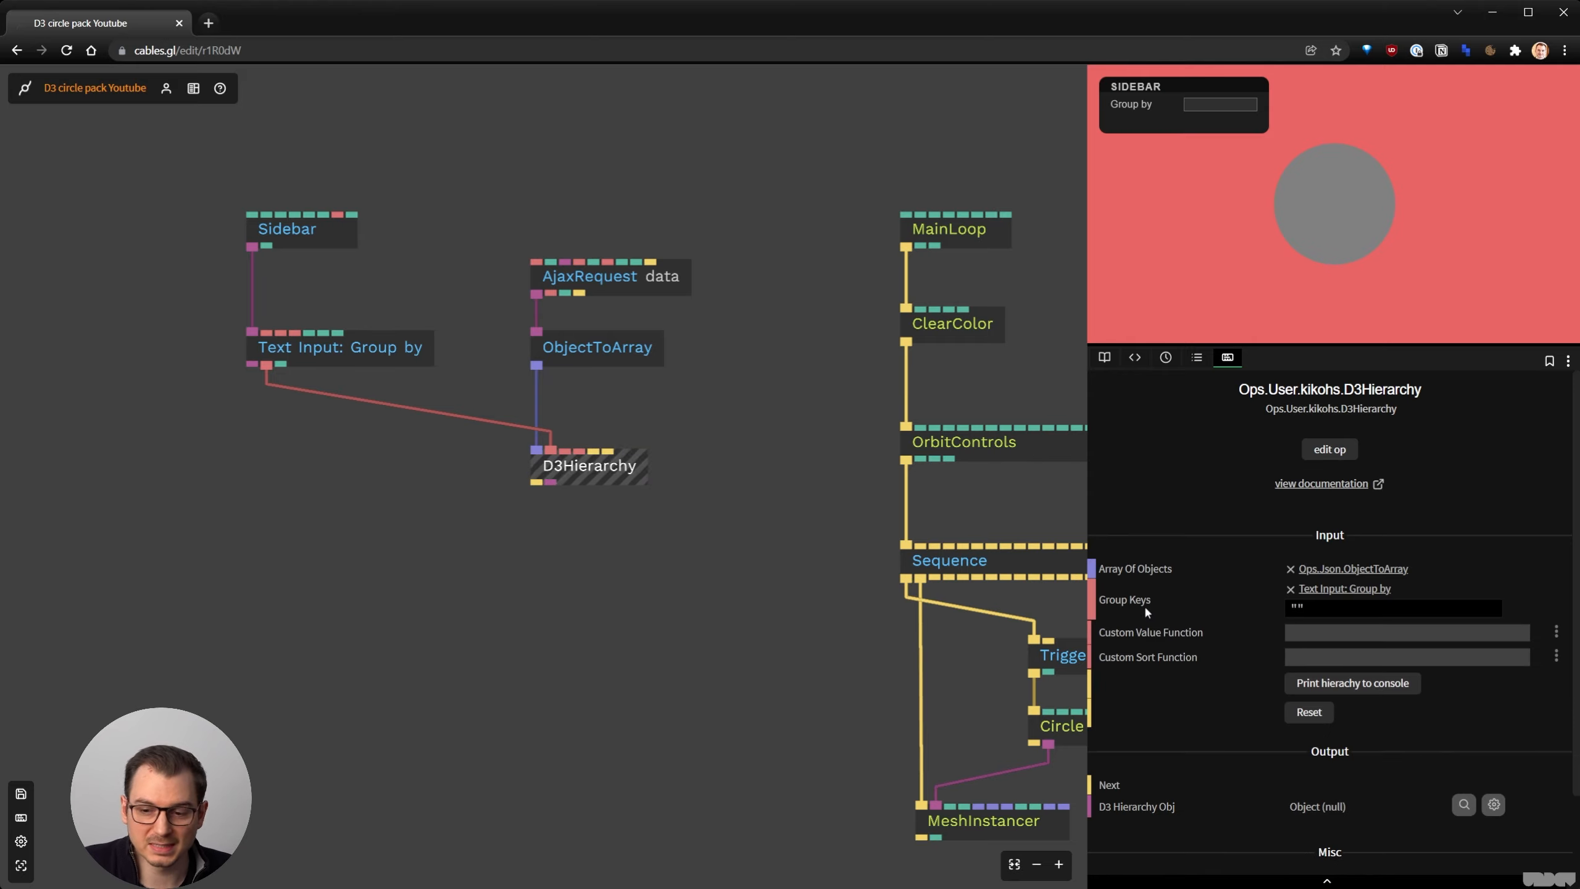
{"action": "left_click", "coordinate": [1200, 106]}
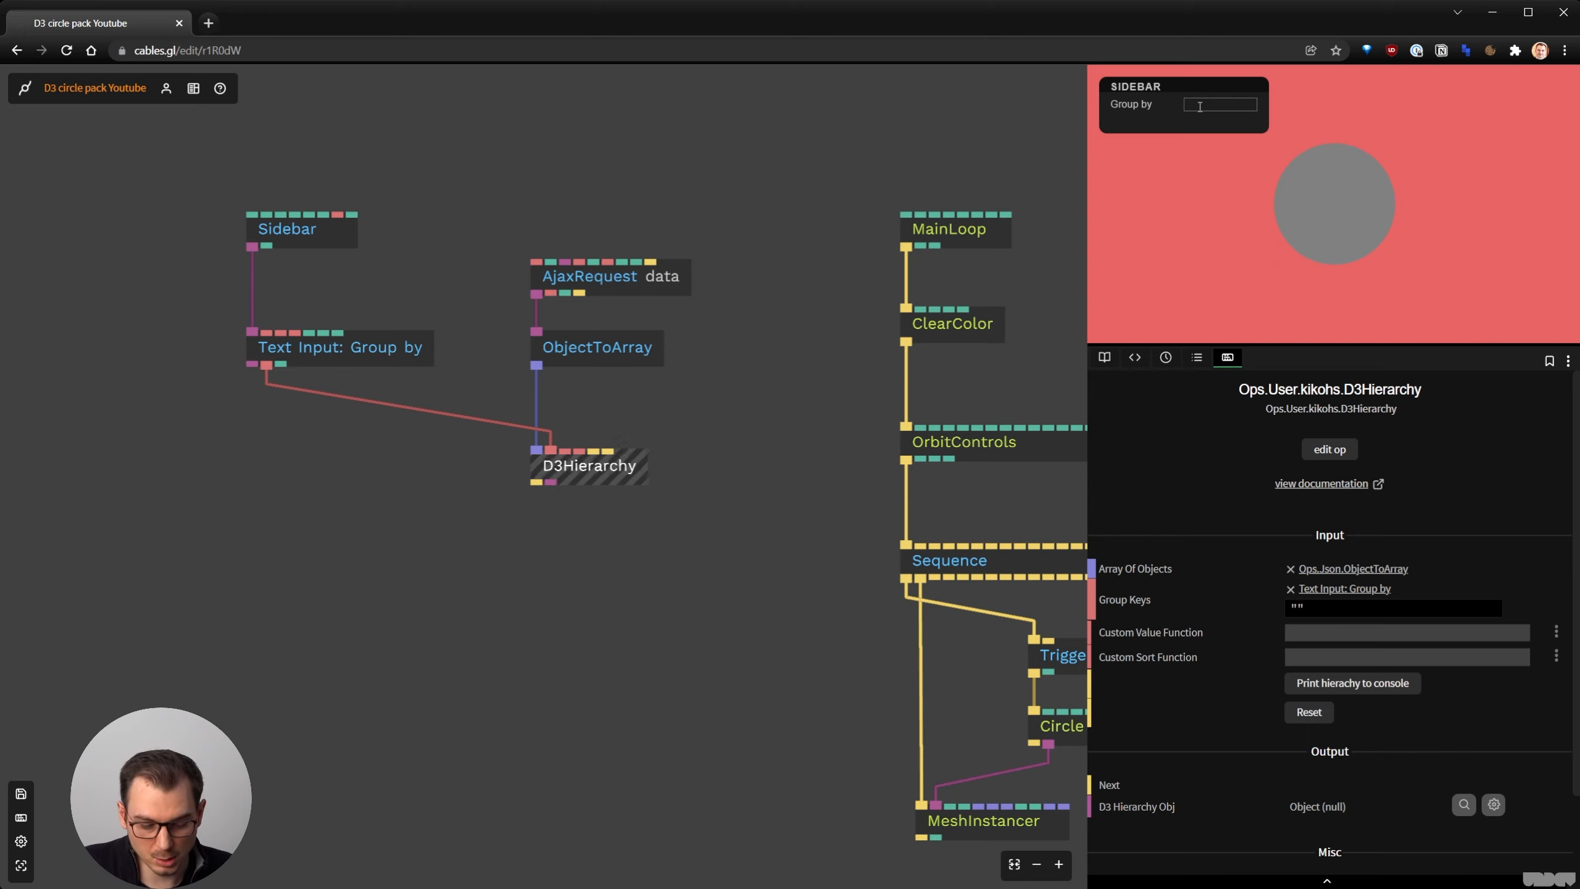
{"action": "type", "text": "sector "}
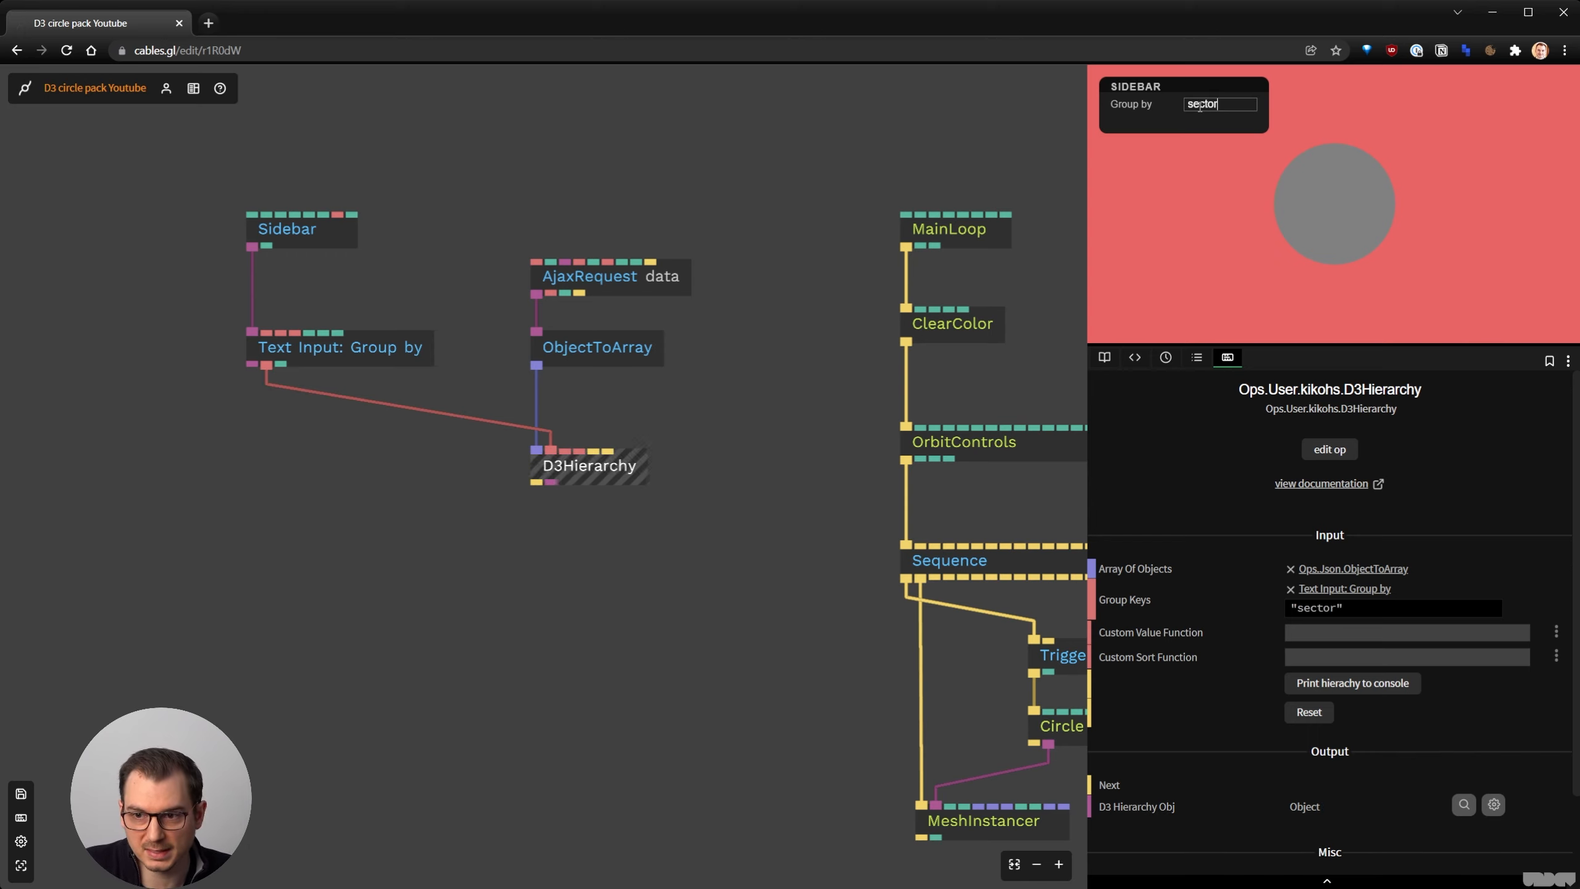
{"action": "type", "text": "job_id"}
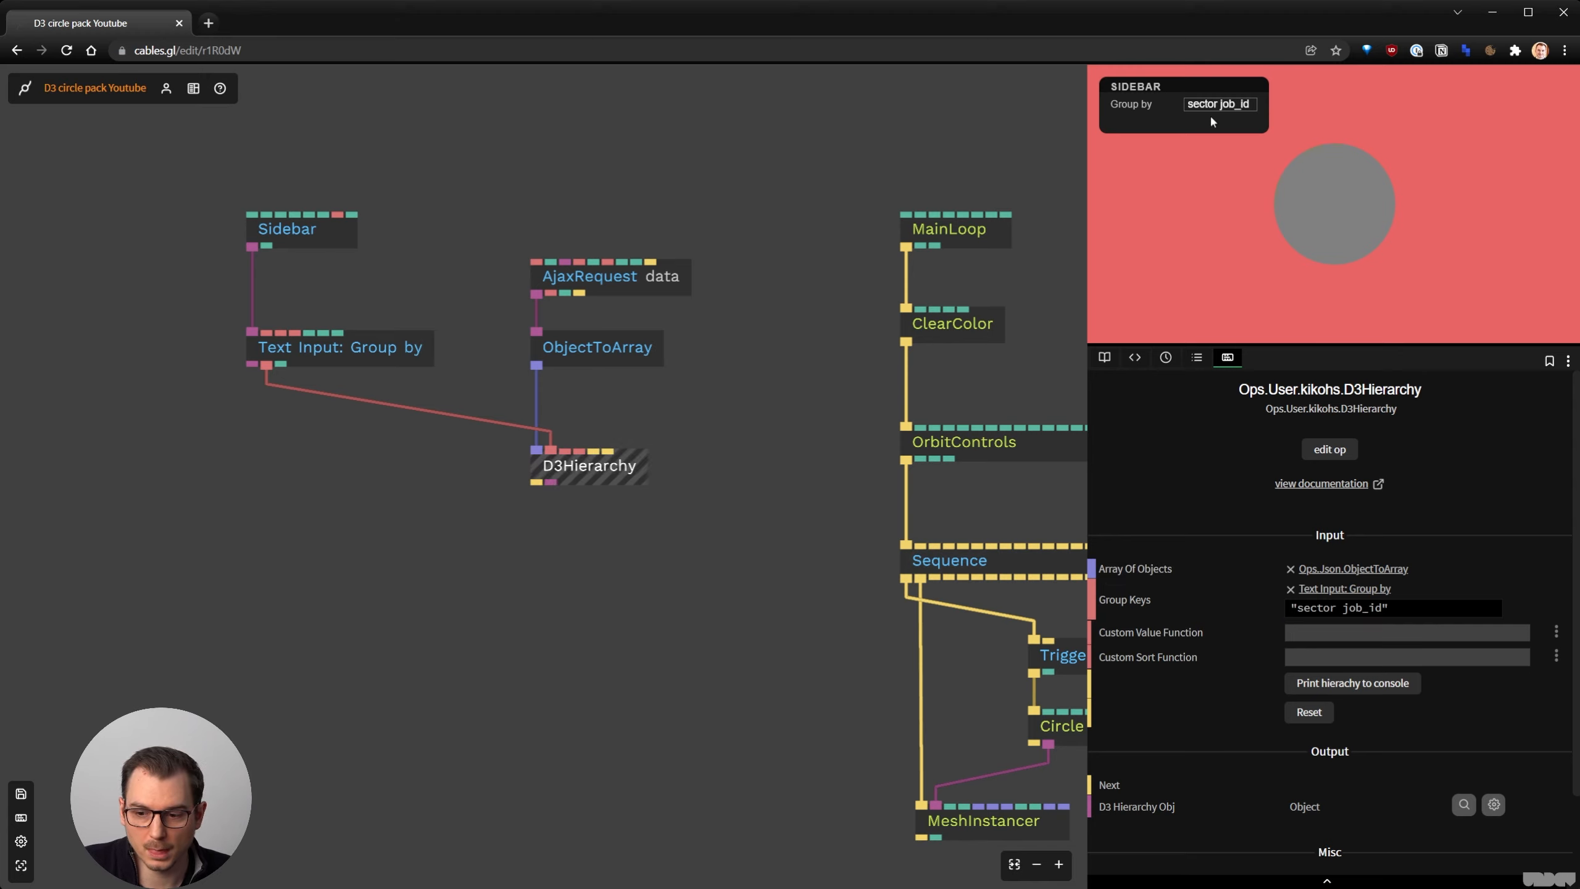
Examine how the D3Hierarchy chain sits beside the main rendering chain down to the MeshInstancer
{"action": "scroll", "coordinate": [566, 480], "scroll_direction": "up", "scroll_amount": 5}
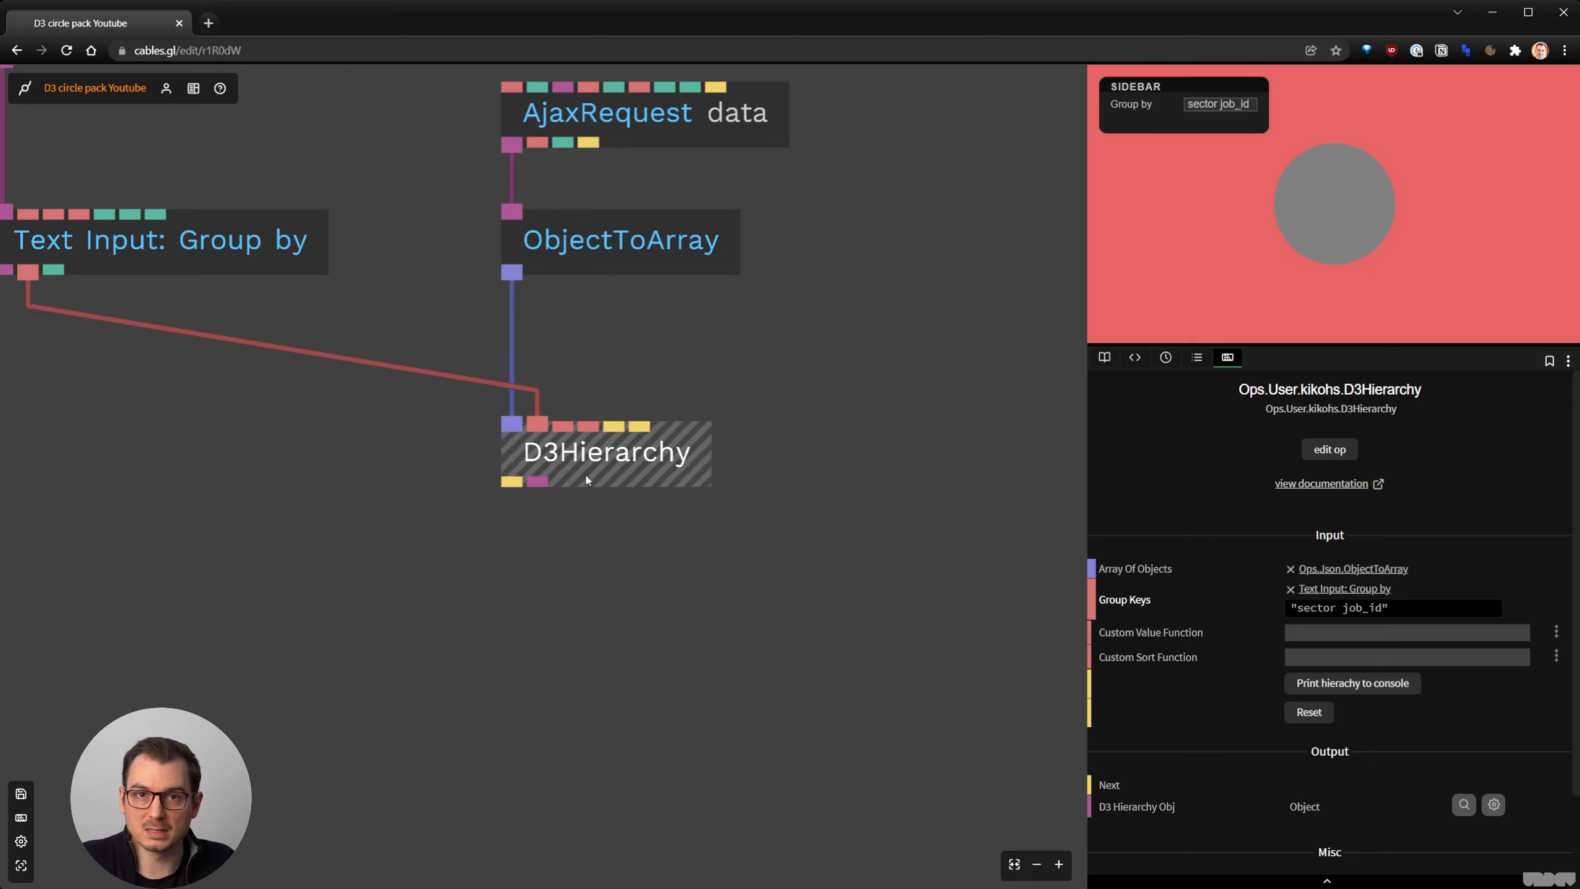
{"action": "scroll", "coordinate": [586, 479], "scroll_direction": "down", "scroll_amount": 5}
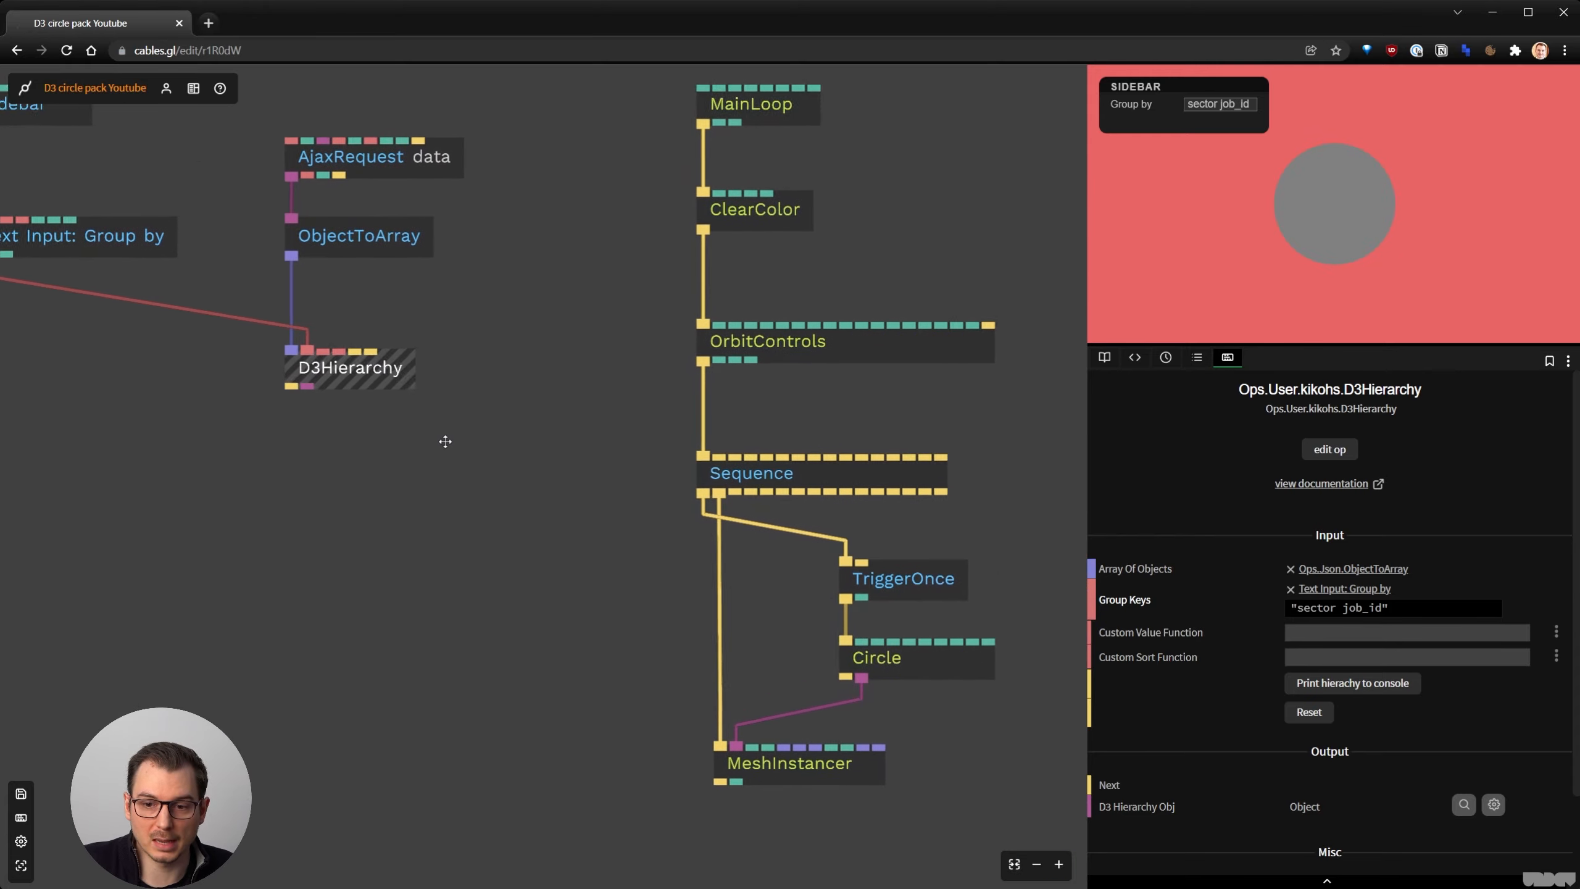
{"action": "left_click_drag", "start_coordinate": [524, 387], "coordinate": [430, 494]}
{"action": "scroll", "coordinate": [429, 495], "scroll_direction": "up", "scroll_amount": 3}
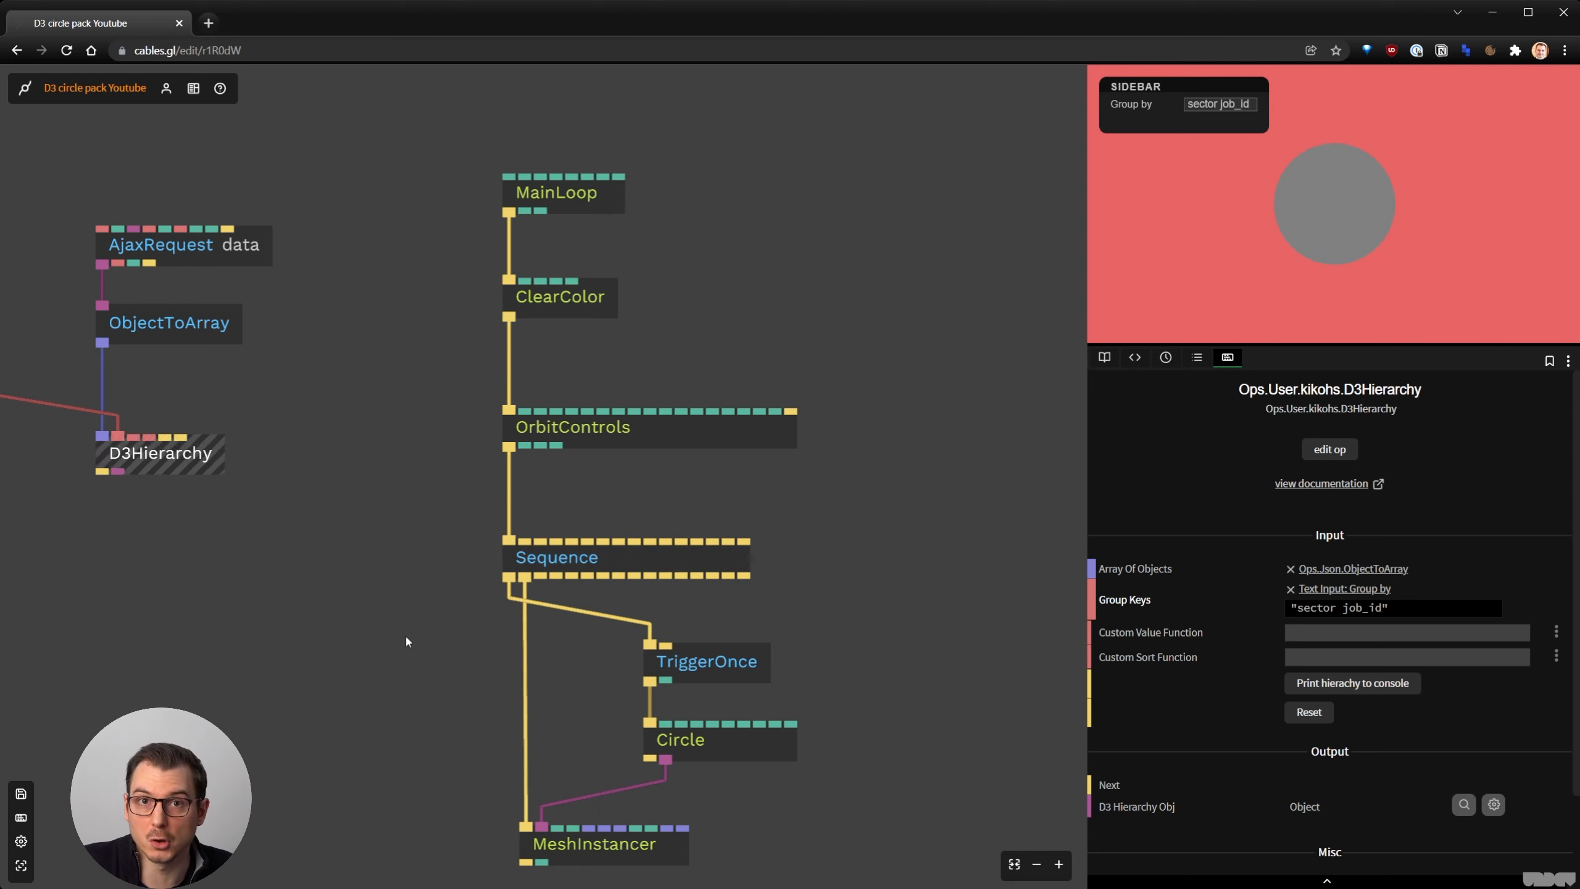
{"action": "left_click_drag", "start_coordinate": [365, 618], "coordinate": [584, 662]}
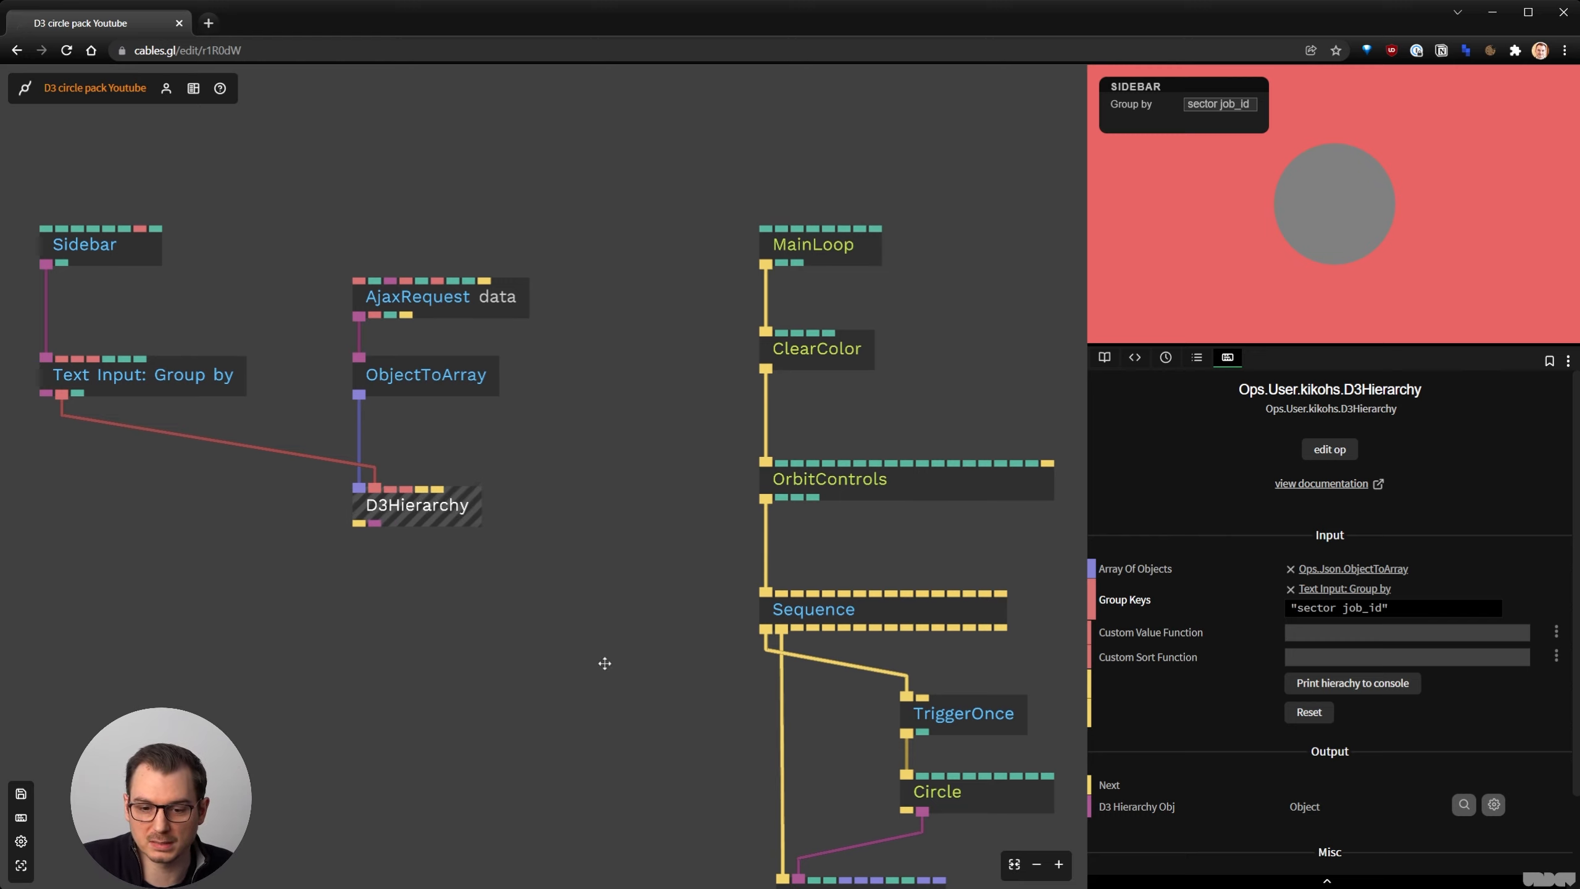
{"action": "scroll", "coordinate": [604, 660], "scroll_direction": "down", "scroll_amount": 5}
{"action": "scroll", "coordinate": [604, 660], "scroll_direction": "right", "scroll_amount": 4}
{"action": "scroll", "coordinate": [547, 435], "scroll_direction": "up", "scroll_amount": 5}
{"action": "scroll", "coordinate": [548, 436], "scroll_direction": "right", "scroll_amount": 2}
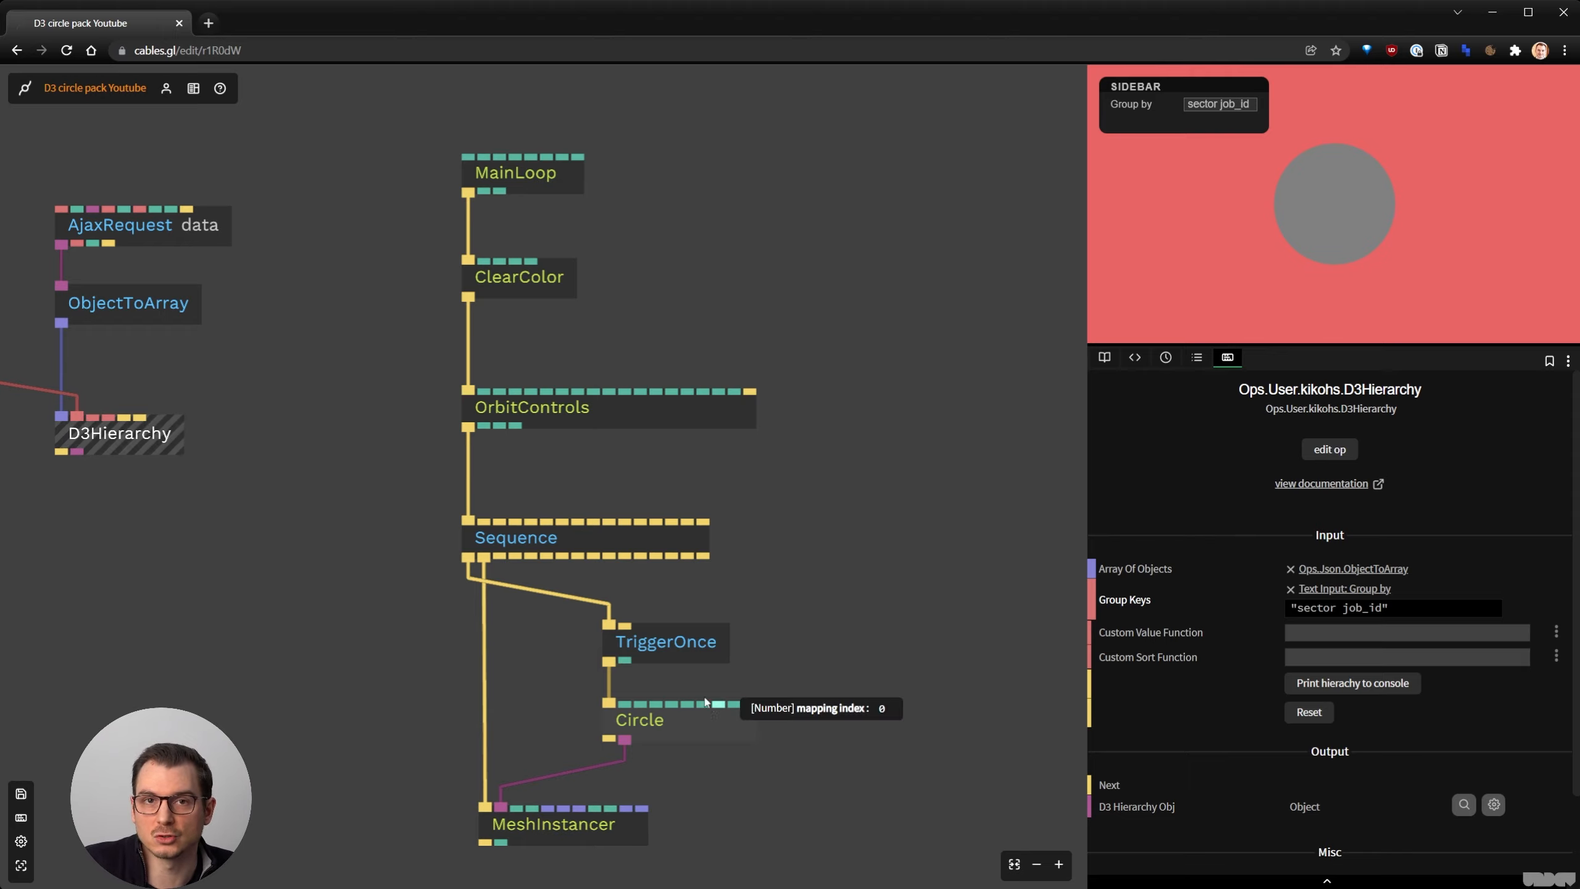
{"action": "left_click_drag", "start_coordinate": [381, 565], "coordinate": [482, 558]}
Try to inspect the contents of D3Hierarchy's D3 Hierarchy Obj output
{"action": "scroll", "coordinate": [252, 467], "scroll_direction": "up", "scroll_amount": 3}
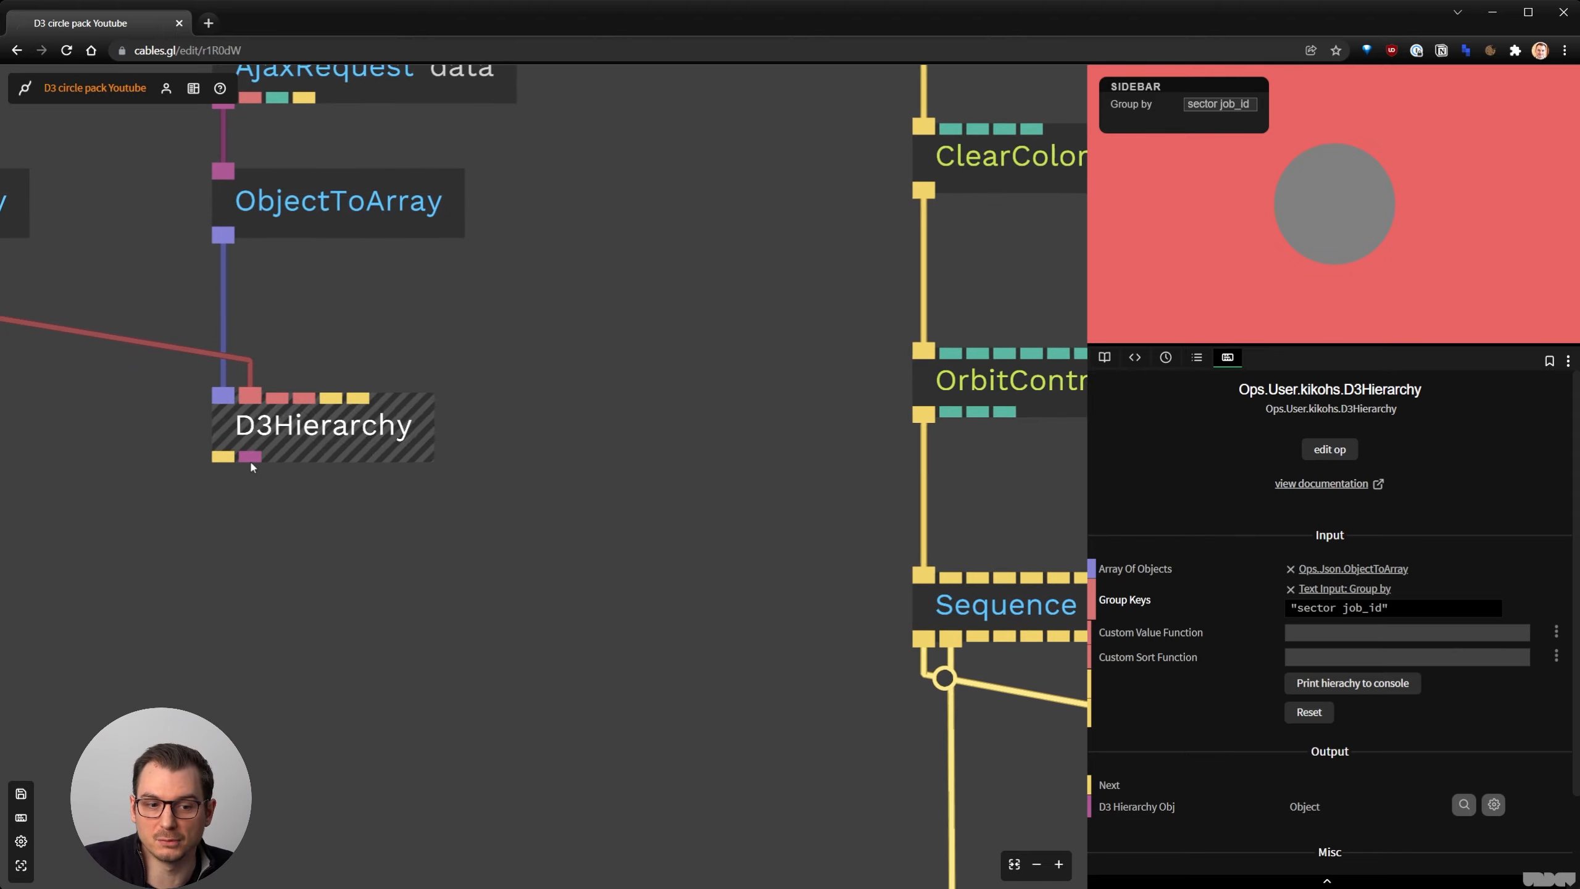
{"action": "left_click", "coordinate": [1465, 805]}
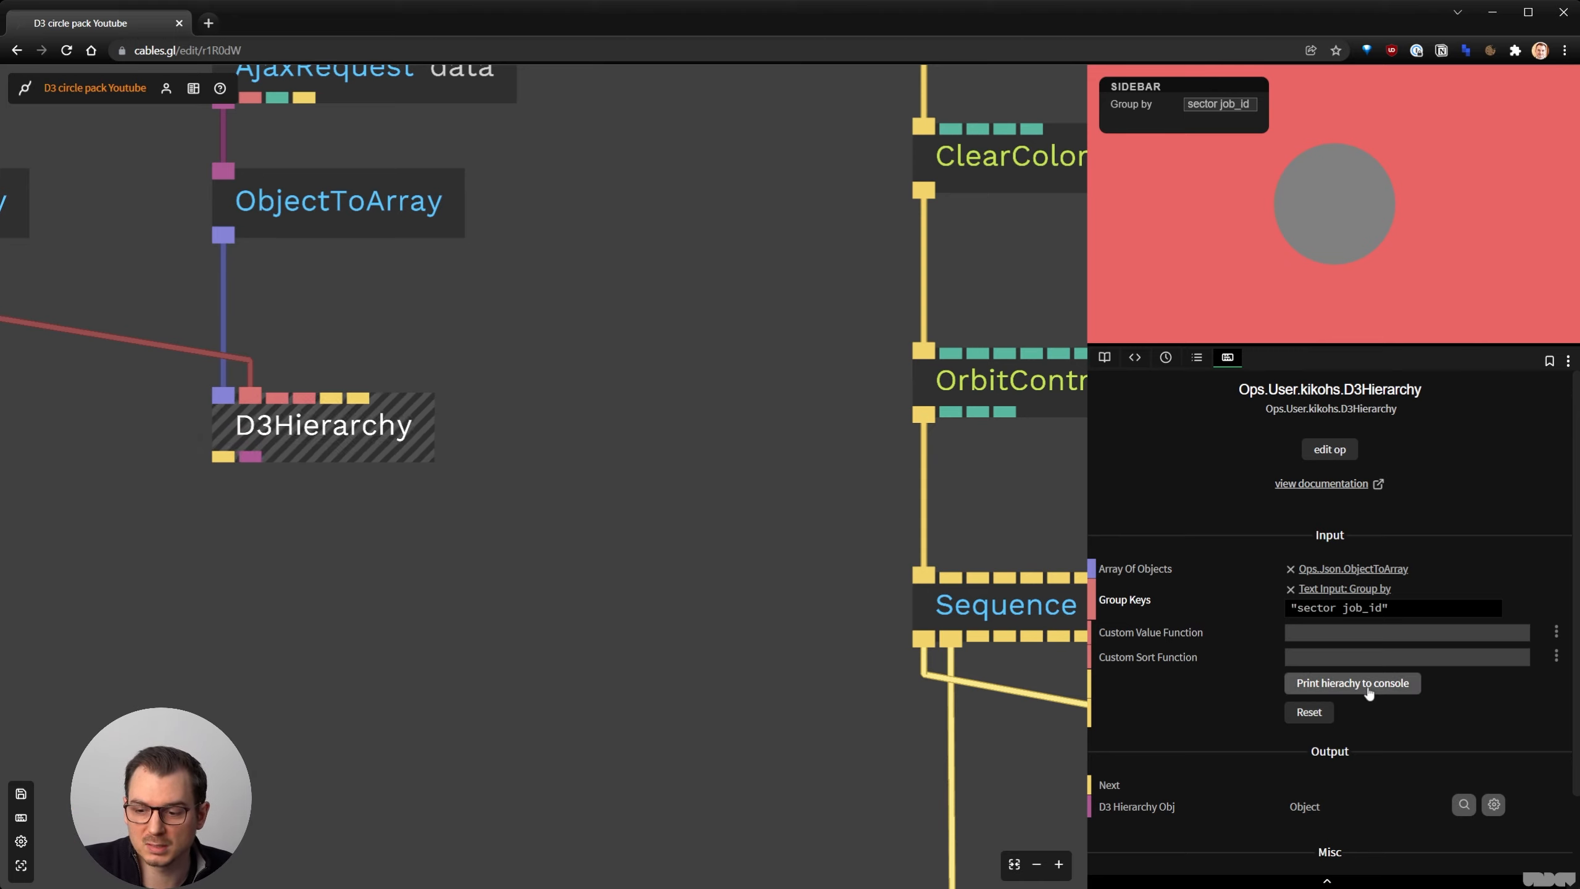
{"action": "left_click", "coordinate": [802, 647]}
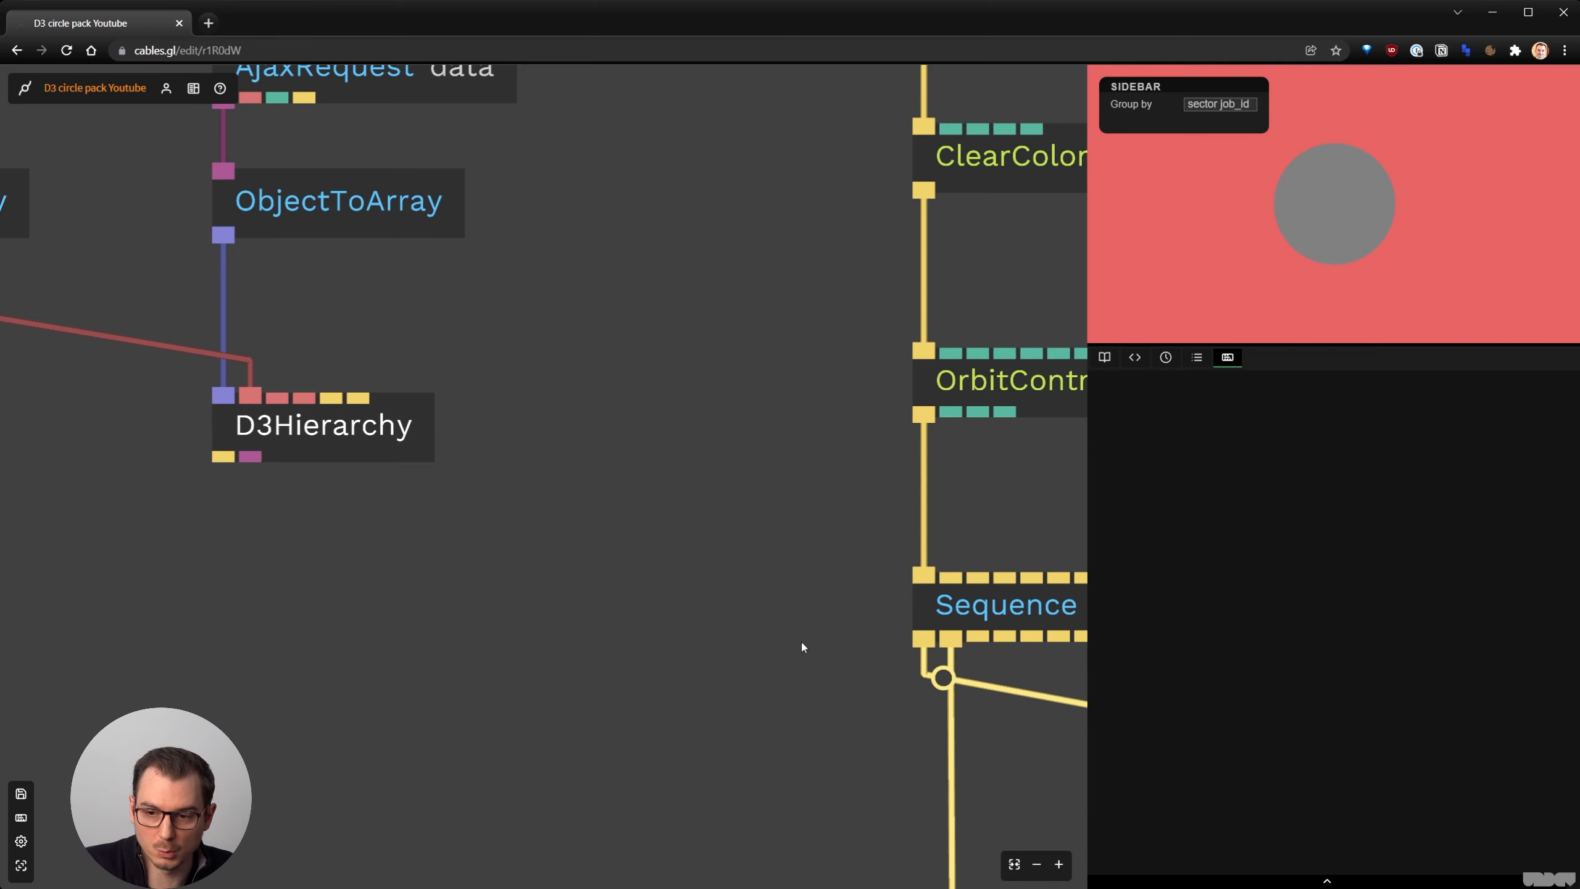
Open and clear the browser console, and print the D3Hierarchy op's hierarchy to it
{"action": "key", "text": "ctrl+shift+j"}
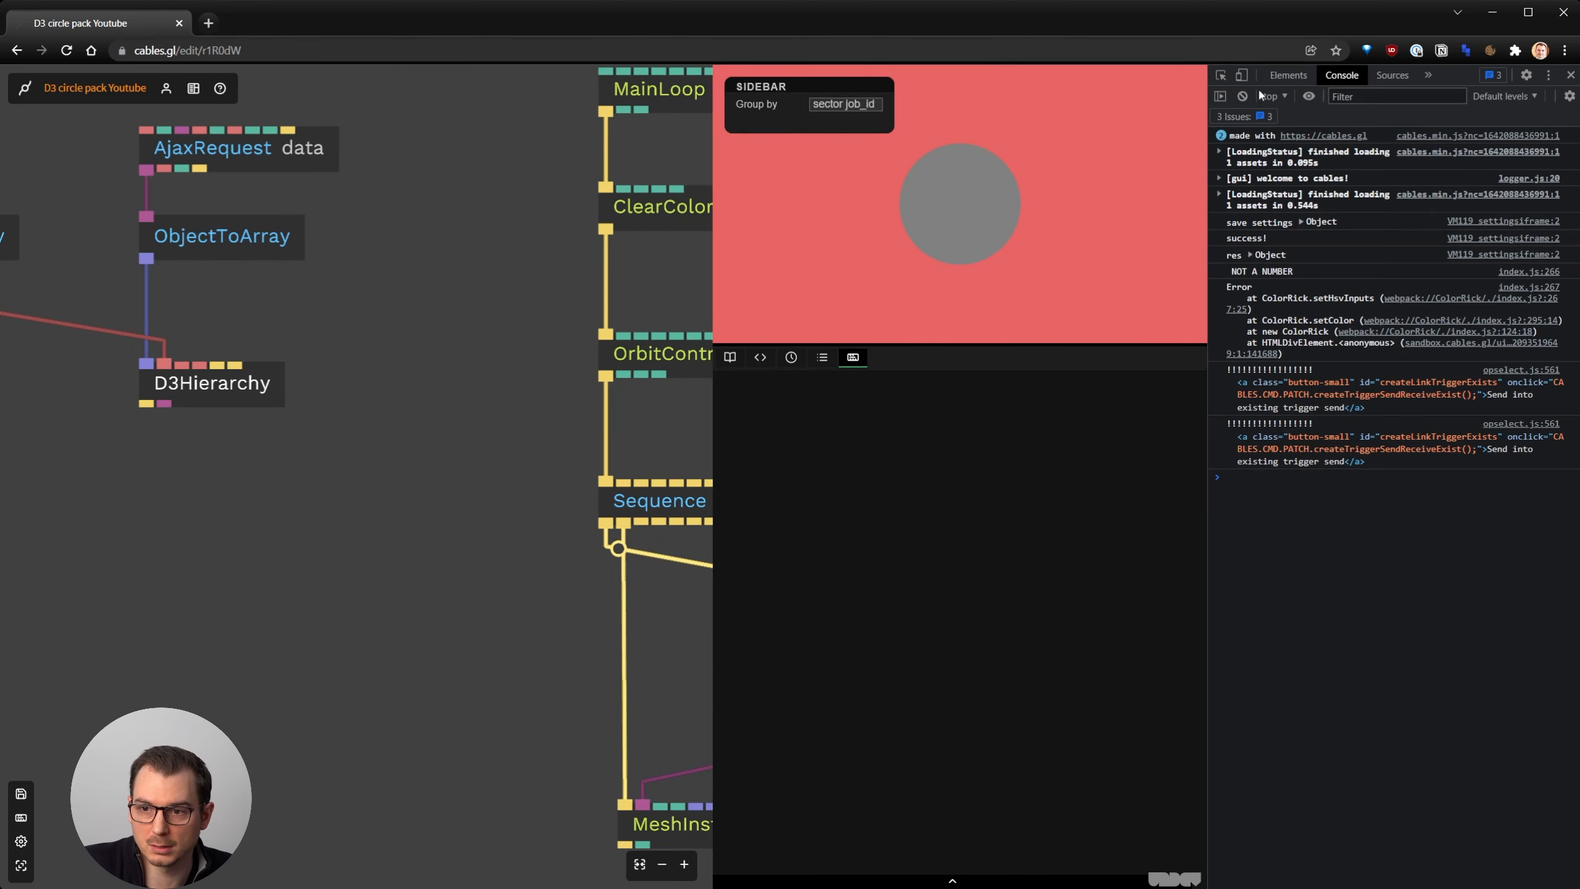
{"action": "left_click", "coordinate": [1243, 97]}
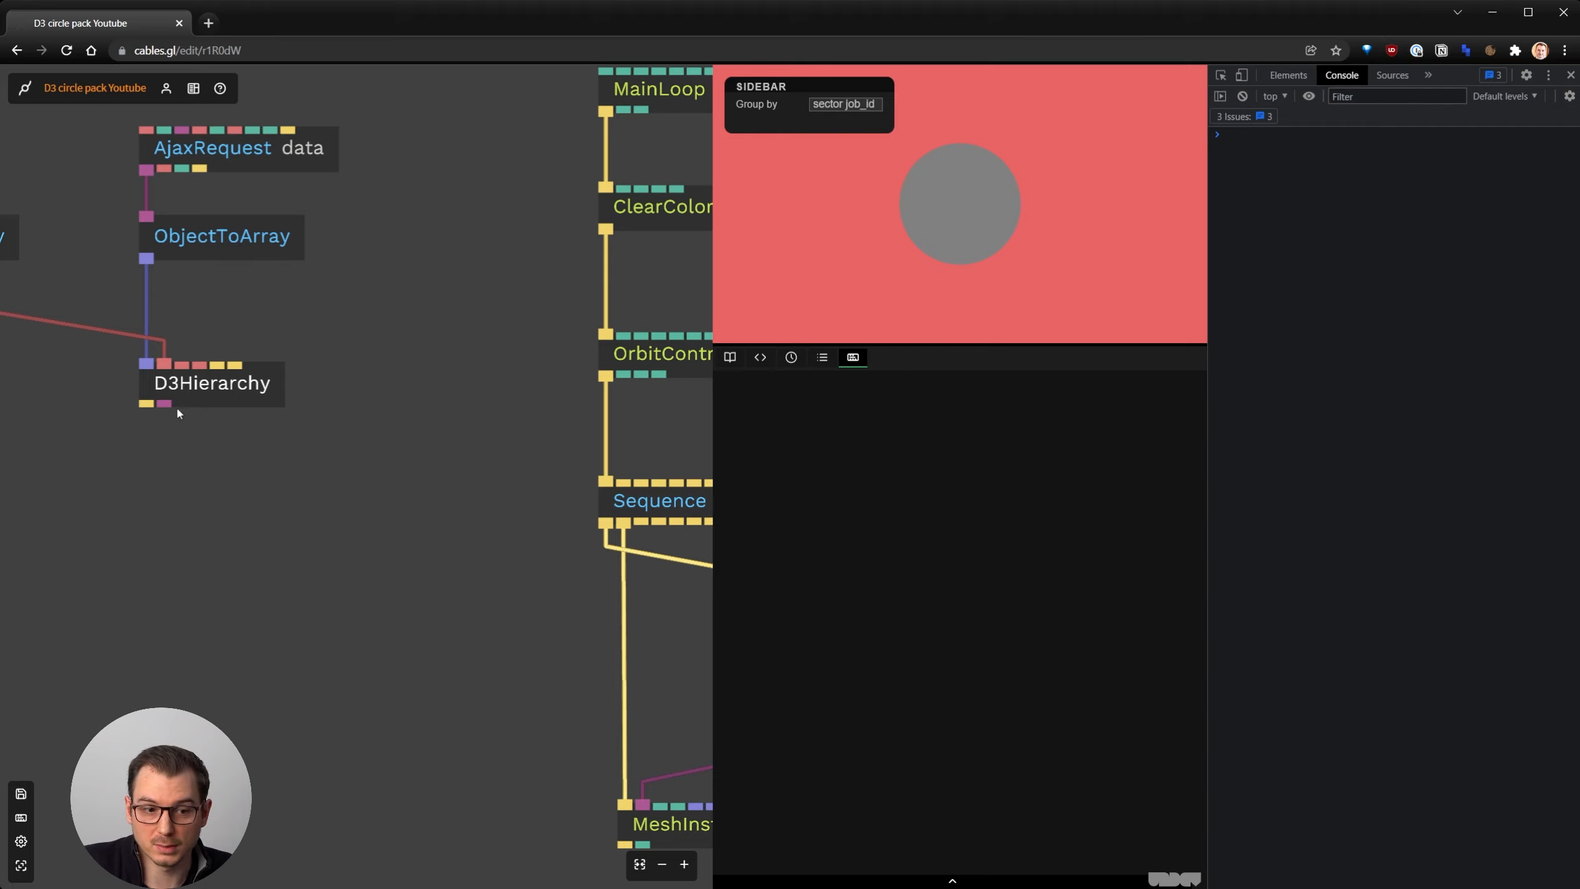
{"action": "left_click", "coordinate": [219, 398]}
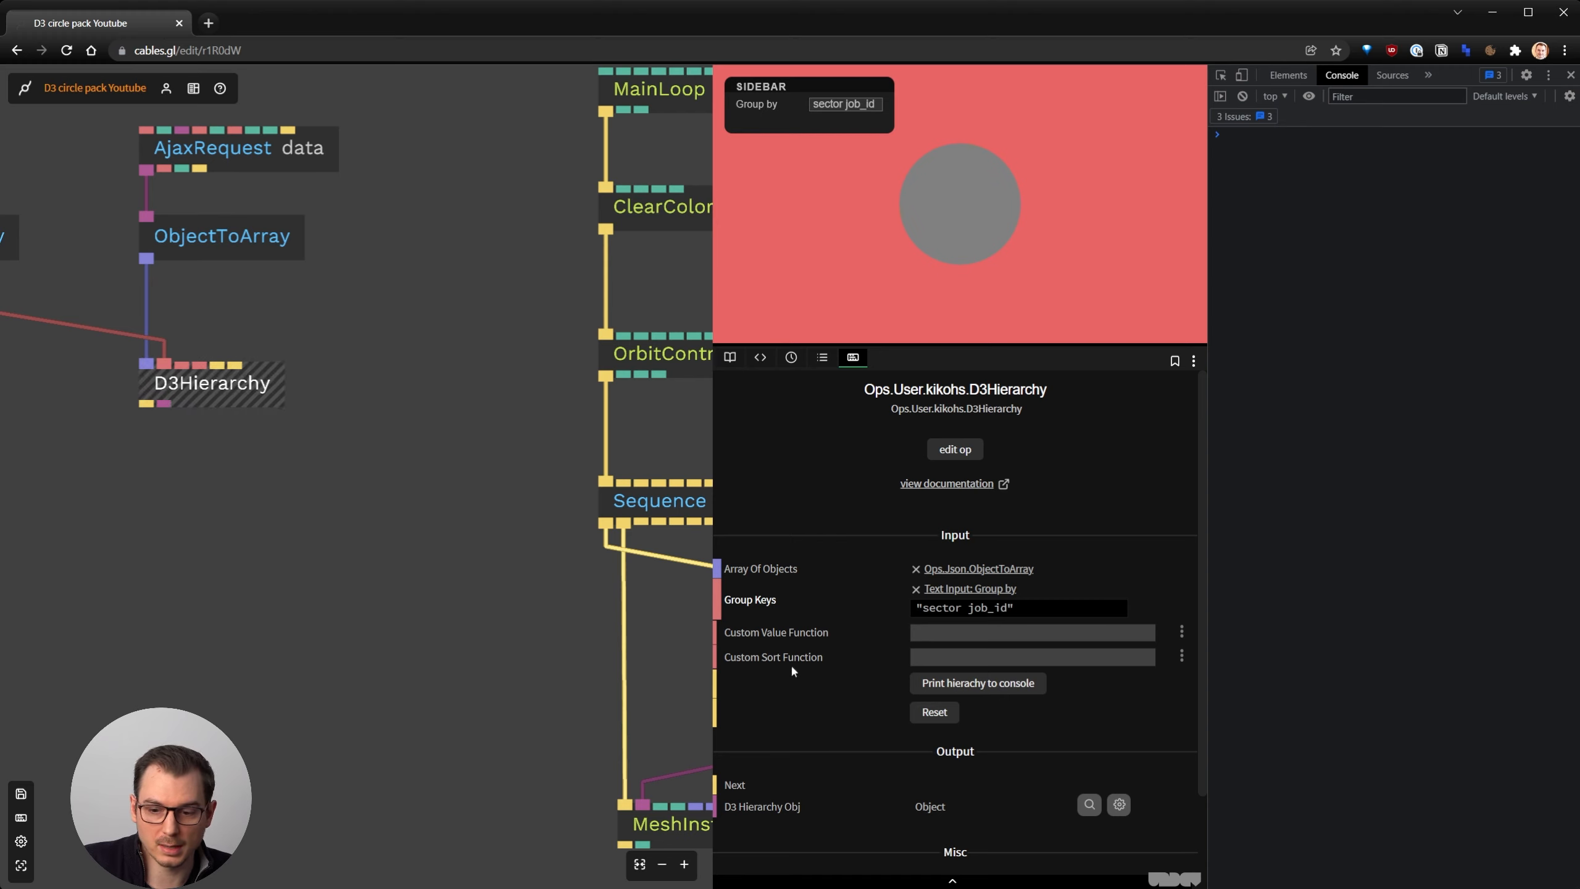
{"action": "left_click", "coordinate": [982, 691]}
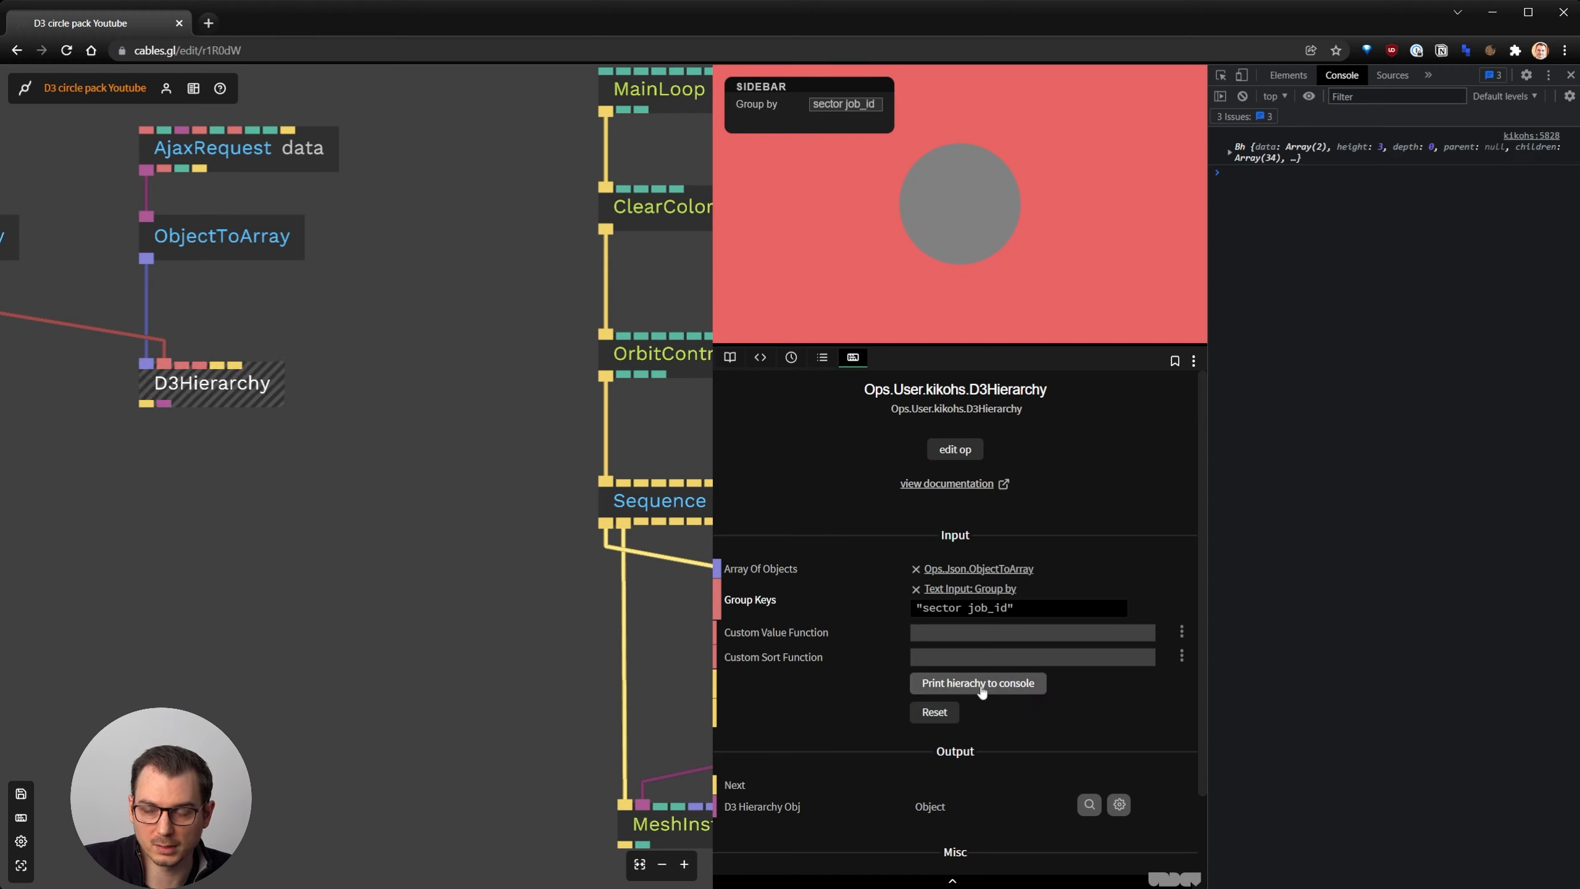
Expand the printed hierarchy's root node in the console and inspect ObjectToArray's Array output for comparison
{"action": "left_click", "coordinate": [1231, 152]}
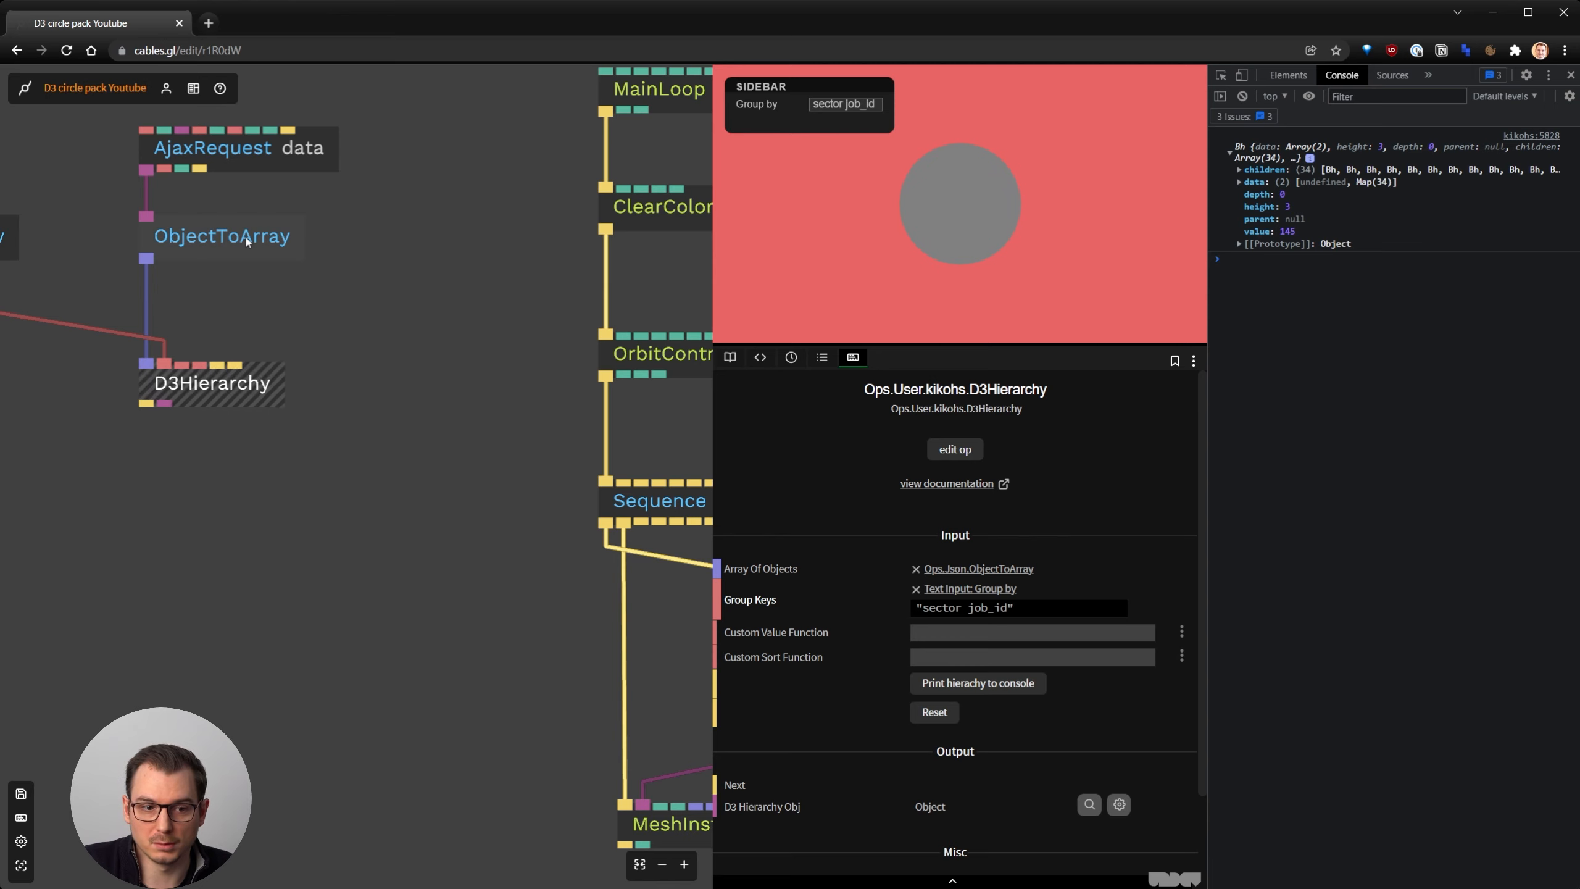
{"action": "left_click", "coordinate": [261, 239]}
{"action": "left_click", "coordinate": [1089, 639]}
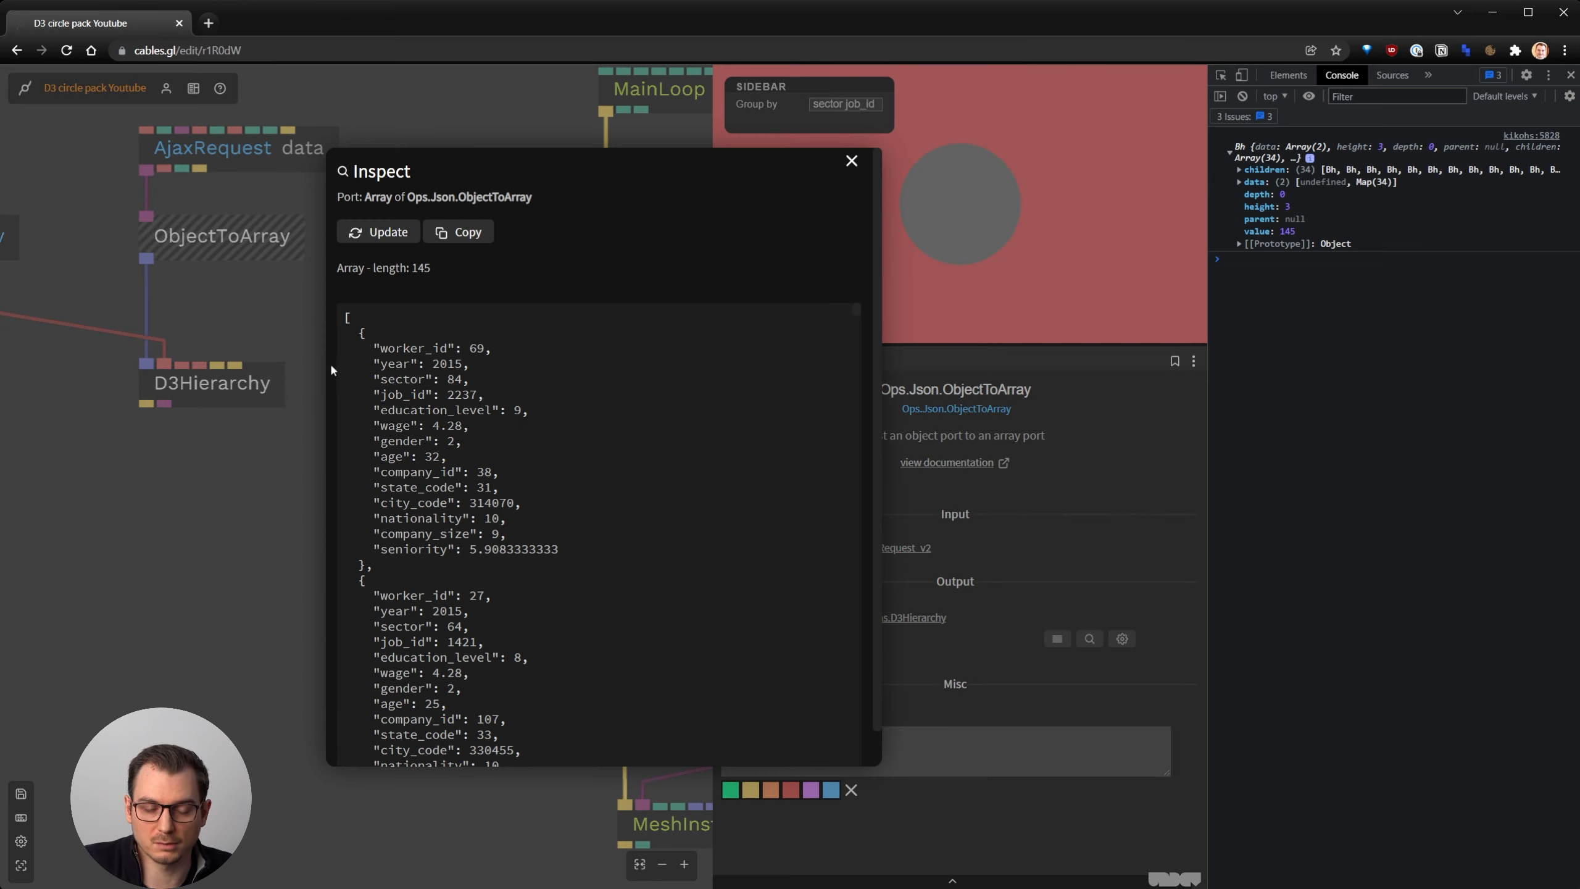
{"action": "left_click", "coordinate": [280, 445]}
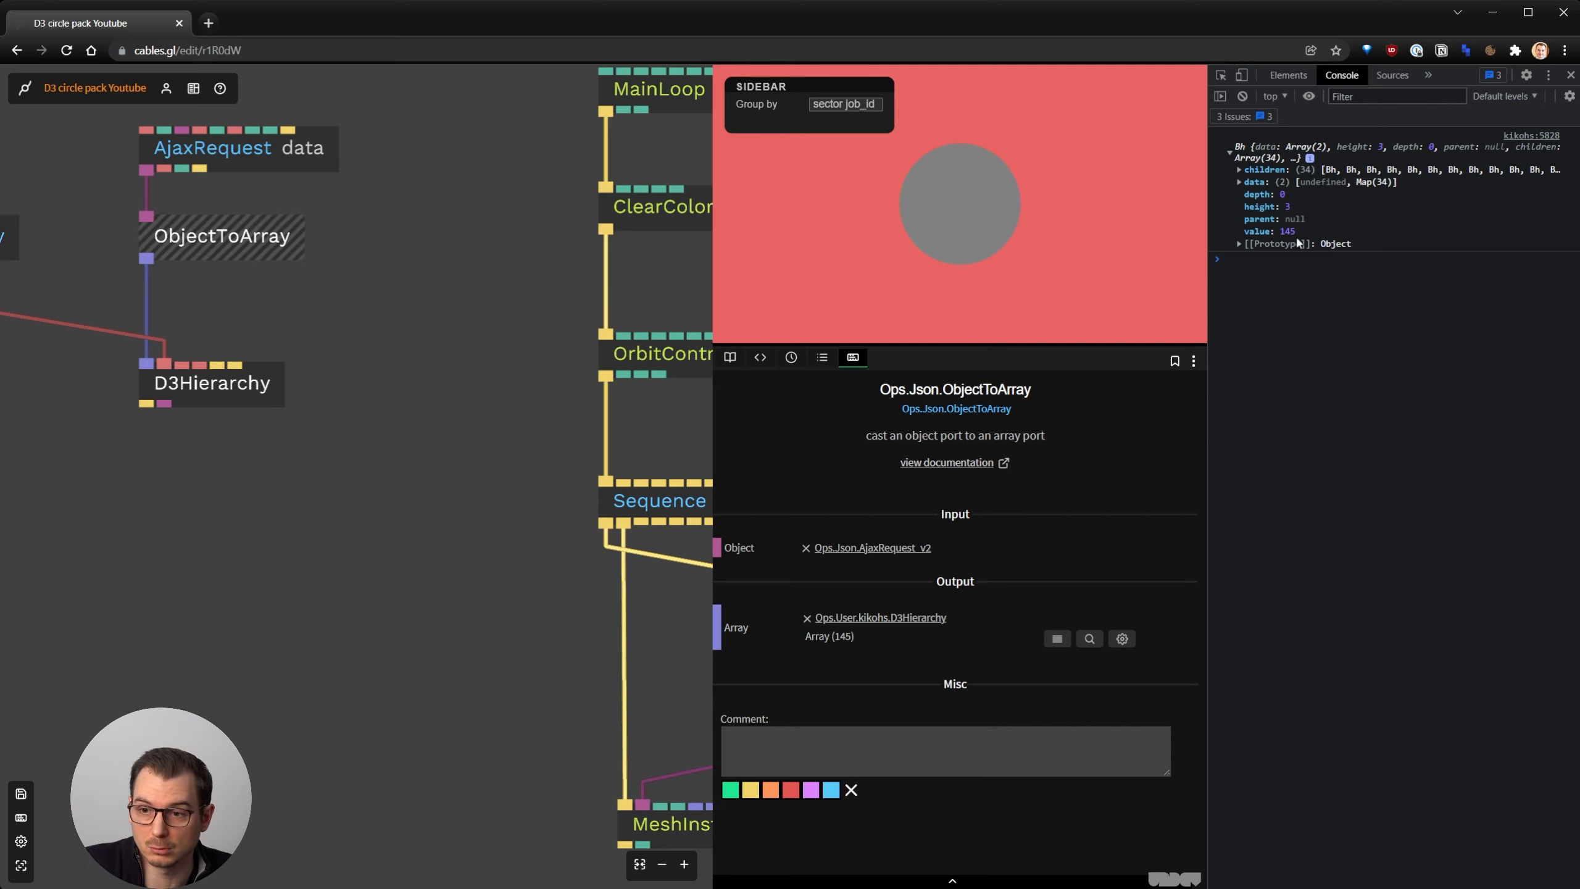
Examine the root node's data entry in the console, and expand its children array
{"action": "left_click", "coordinate": [1241, 181]}
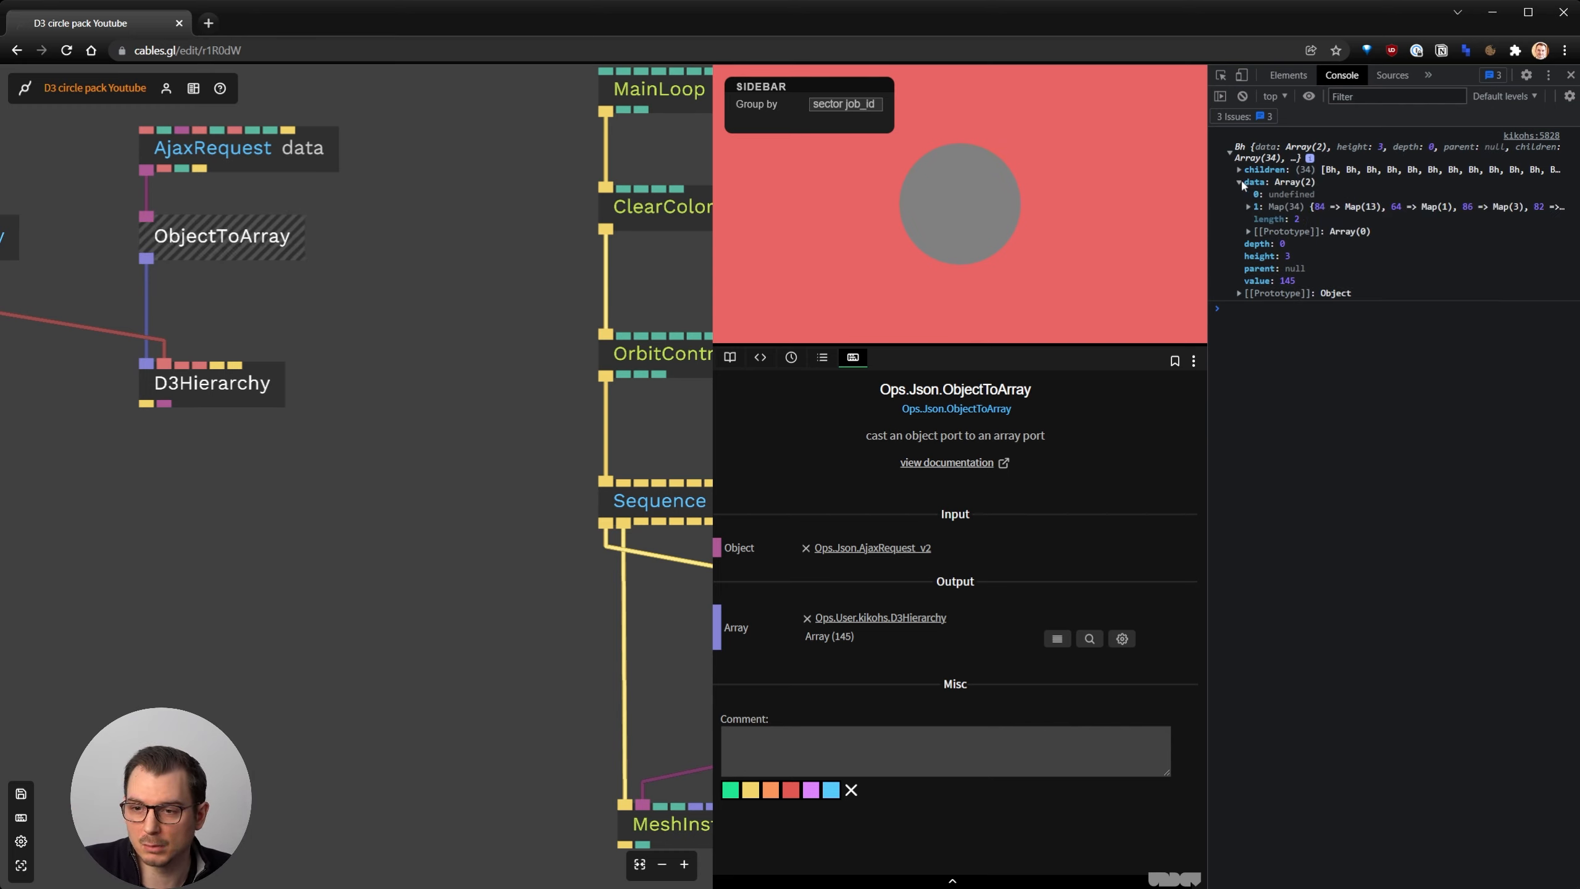
{"action": "left_click", "coordinate": [1240, 182]}
{"action": "left_click", "coordinate": [1241, 170]}
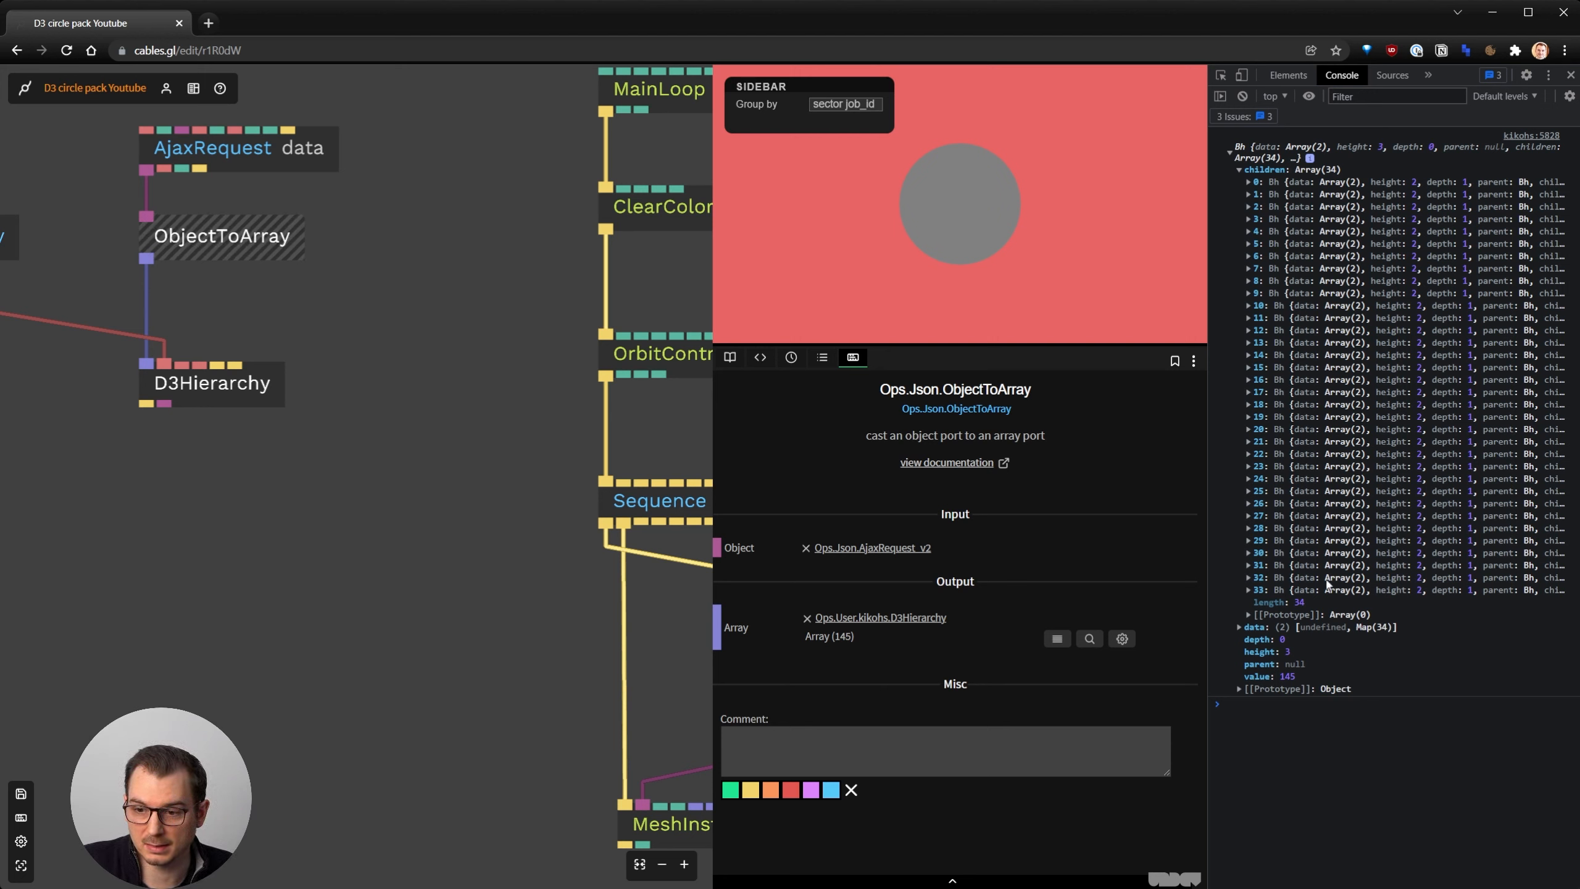
Drill into the first child at each level of the printed hierarchy down to the leaf node's data record
{"action": "left_click", "coordinate": [1249, 182]}
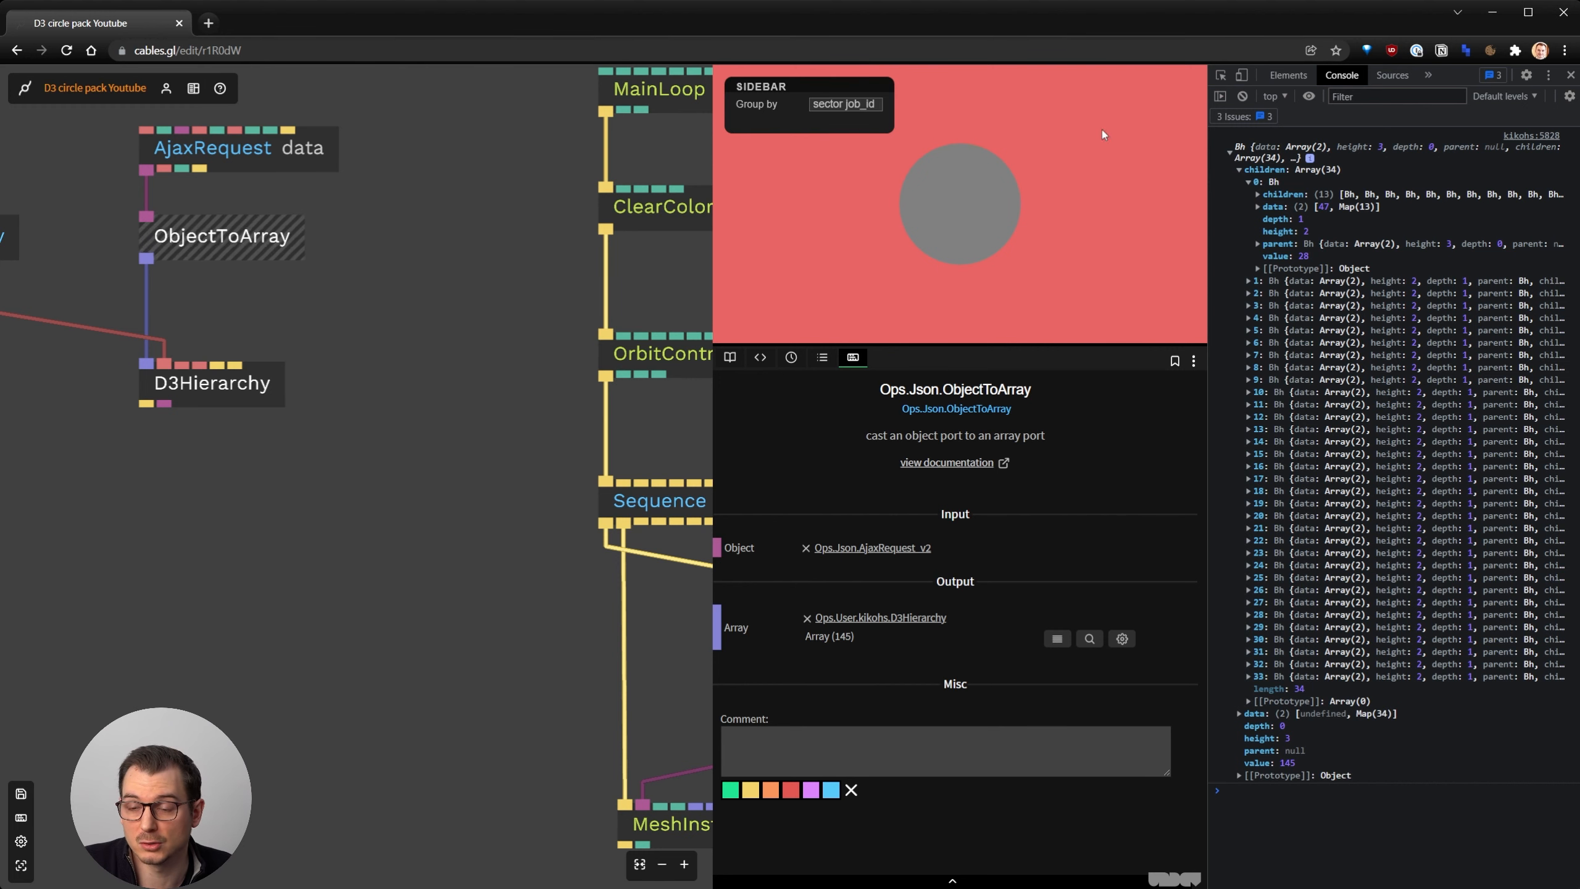
{"action": "left_click", "coordinate": [1258, 195]}
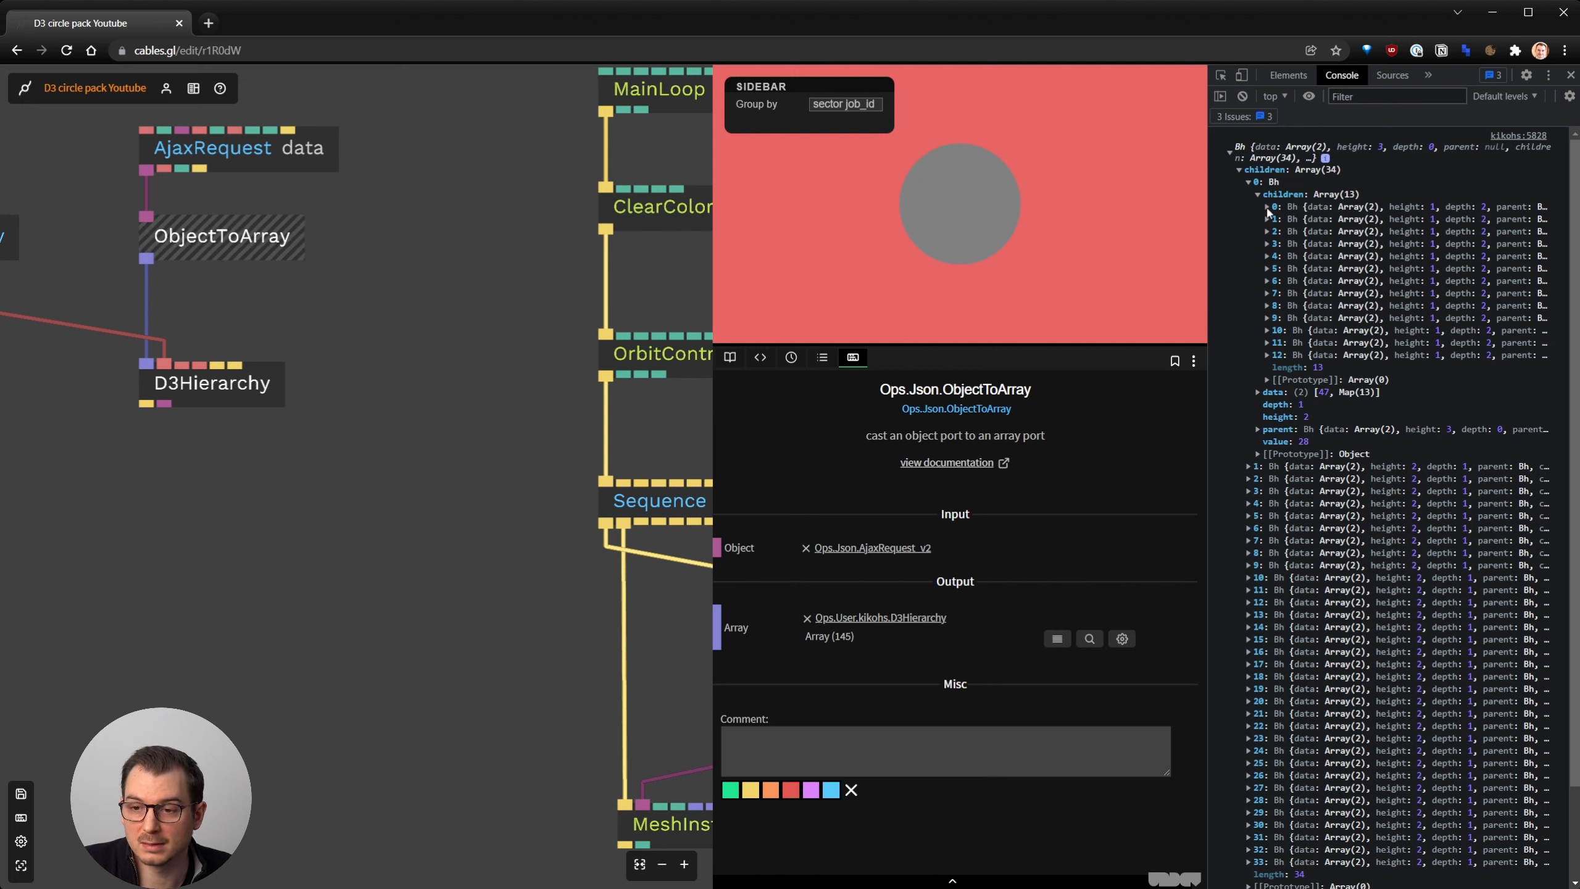
{"action": "left_click", "coordinate": [1267, 211]}
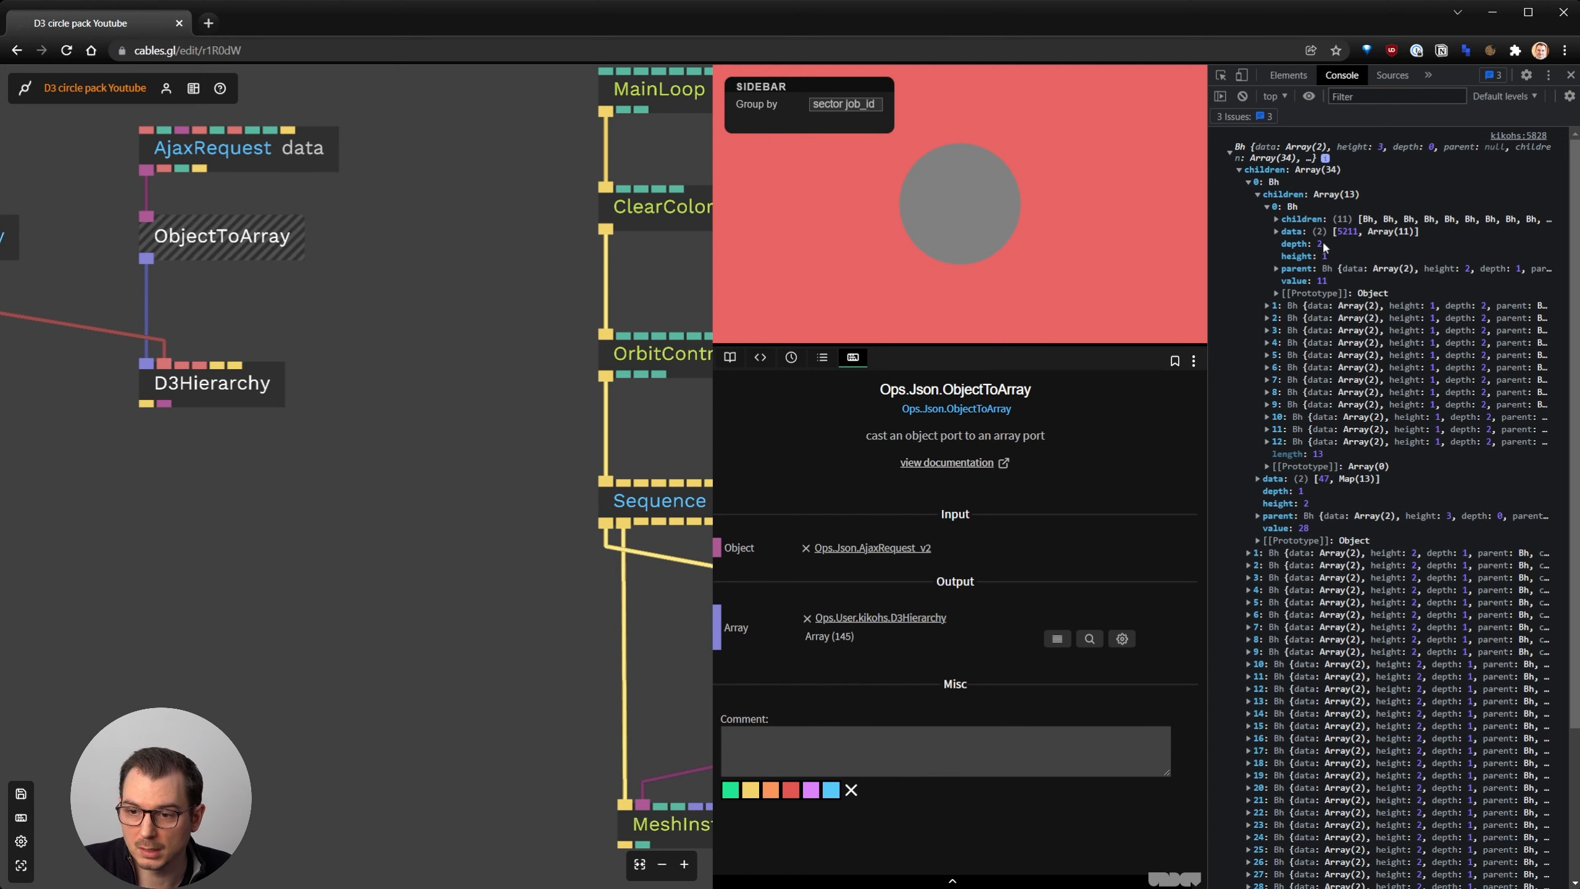
{"action": "left_click", "coordinate": [1276, 220]}
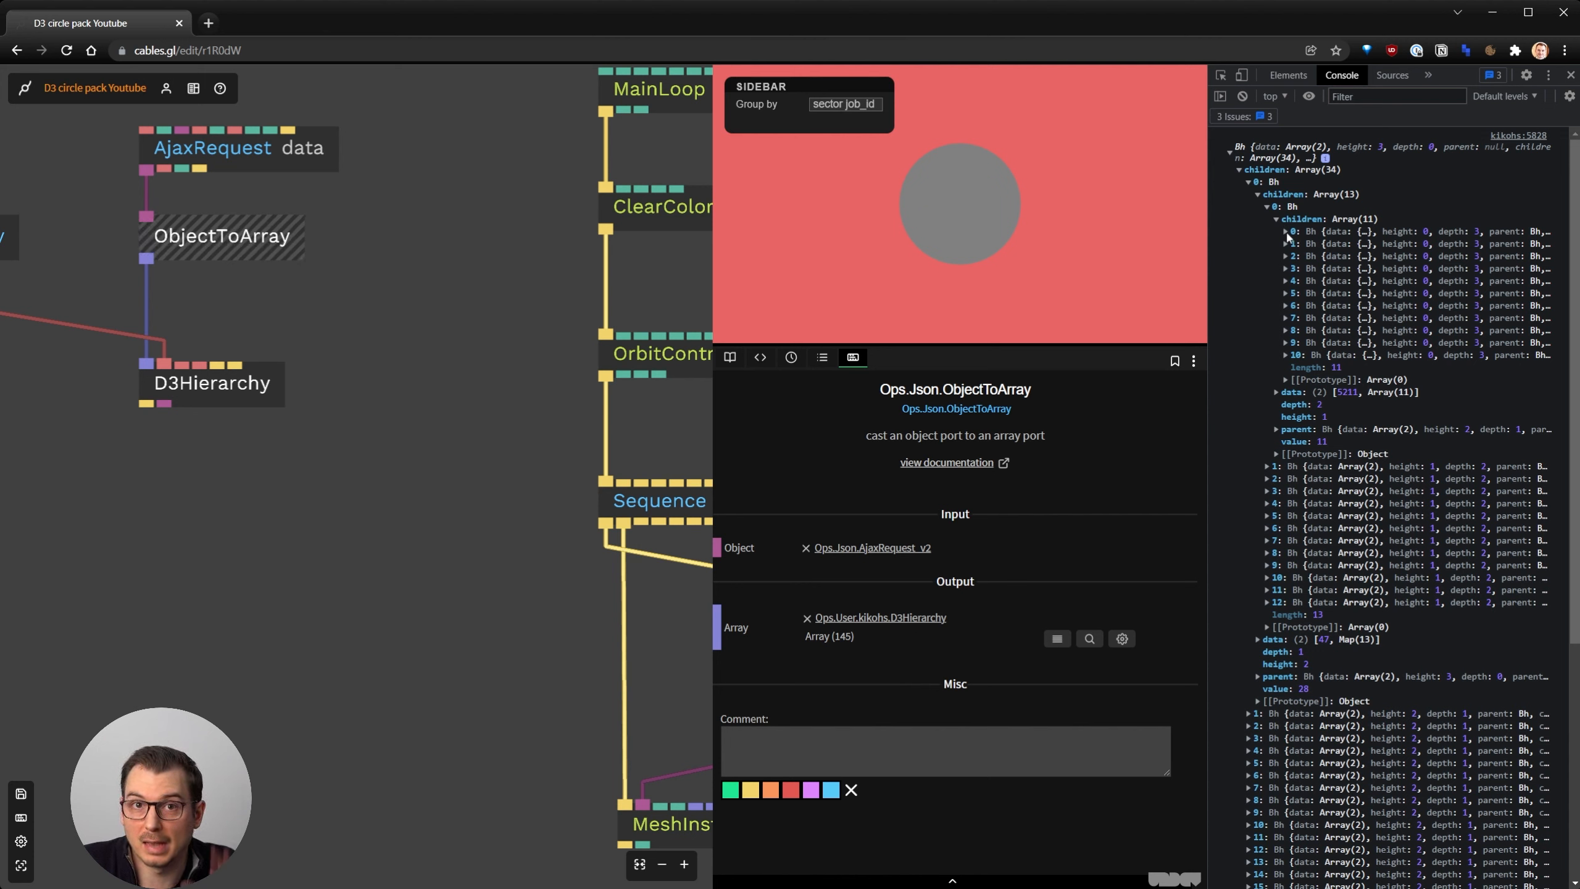
{"action": "left_click", "coordinate": [1285, 233]}
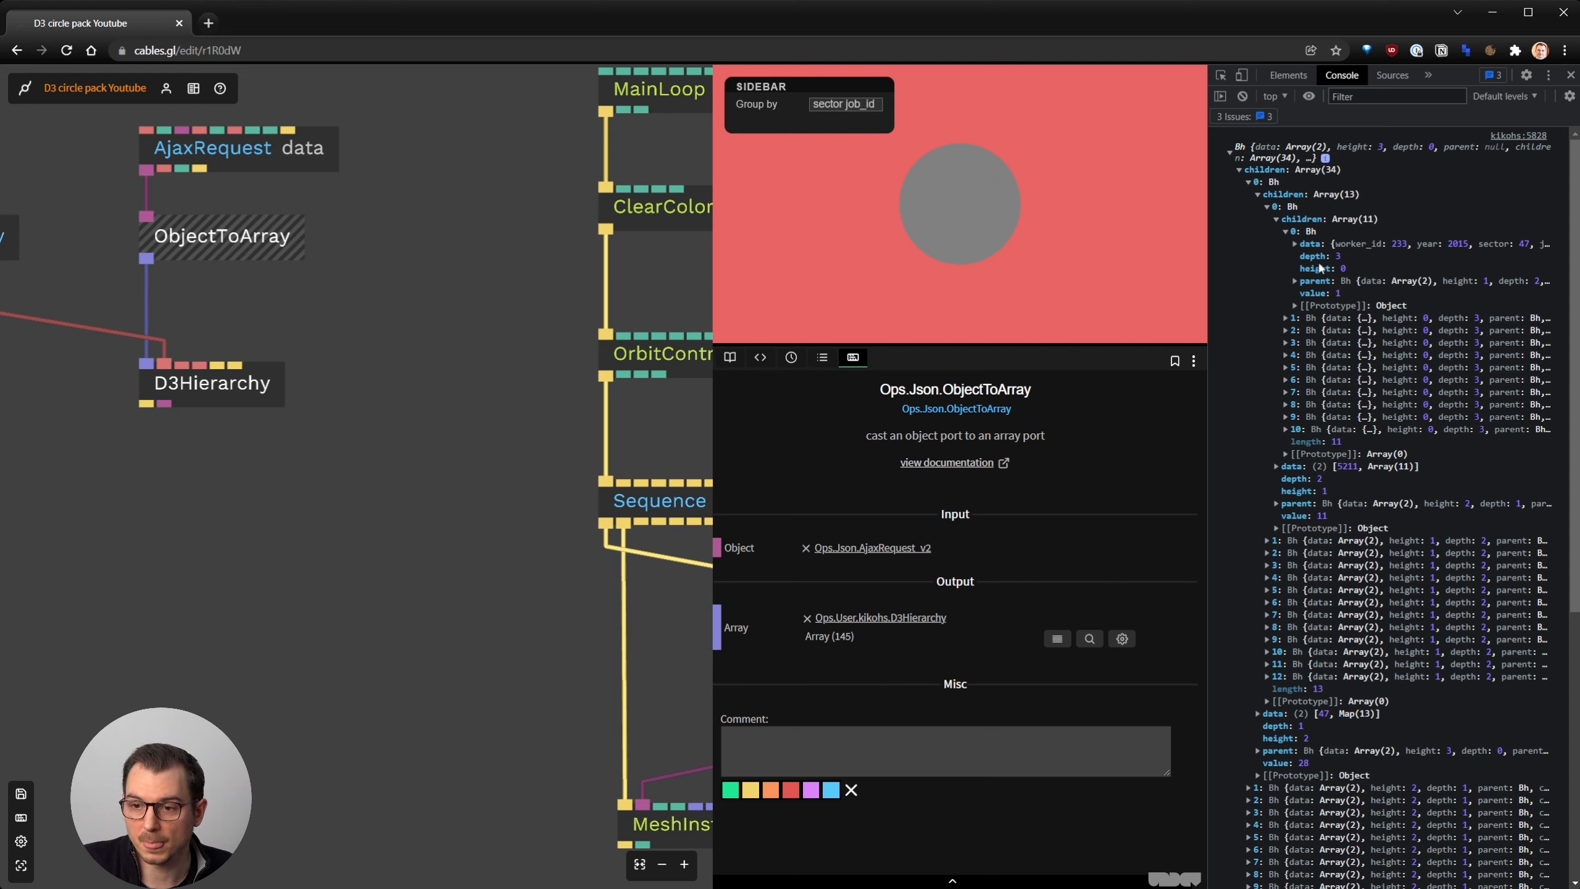
{"action": "left_click", "coordinate": [1294, 244]}
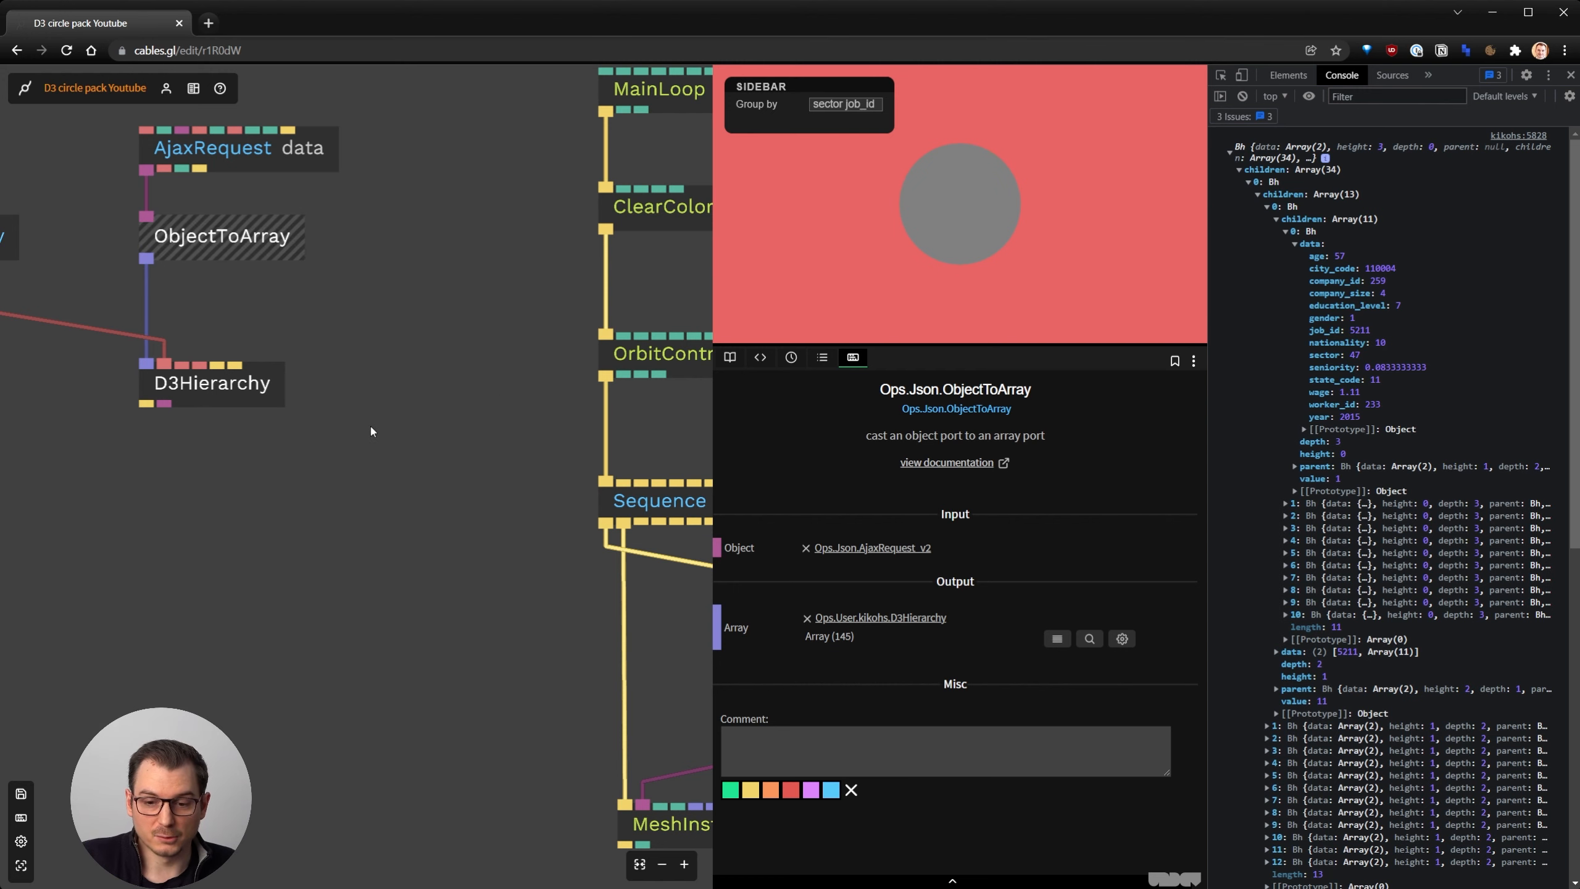
Add a D3CirclePack op and place it directly below D3Hierarchy
{"action": "left_click_drag", "start_coordinate": [370, 426], "coordinate": [457, 424]}
{"action": "left_click", "coordinate": [309, 397]}
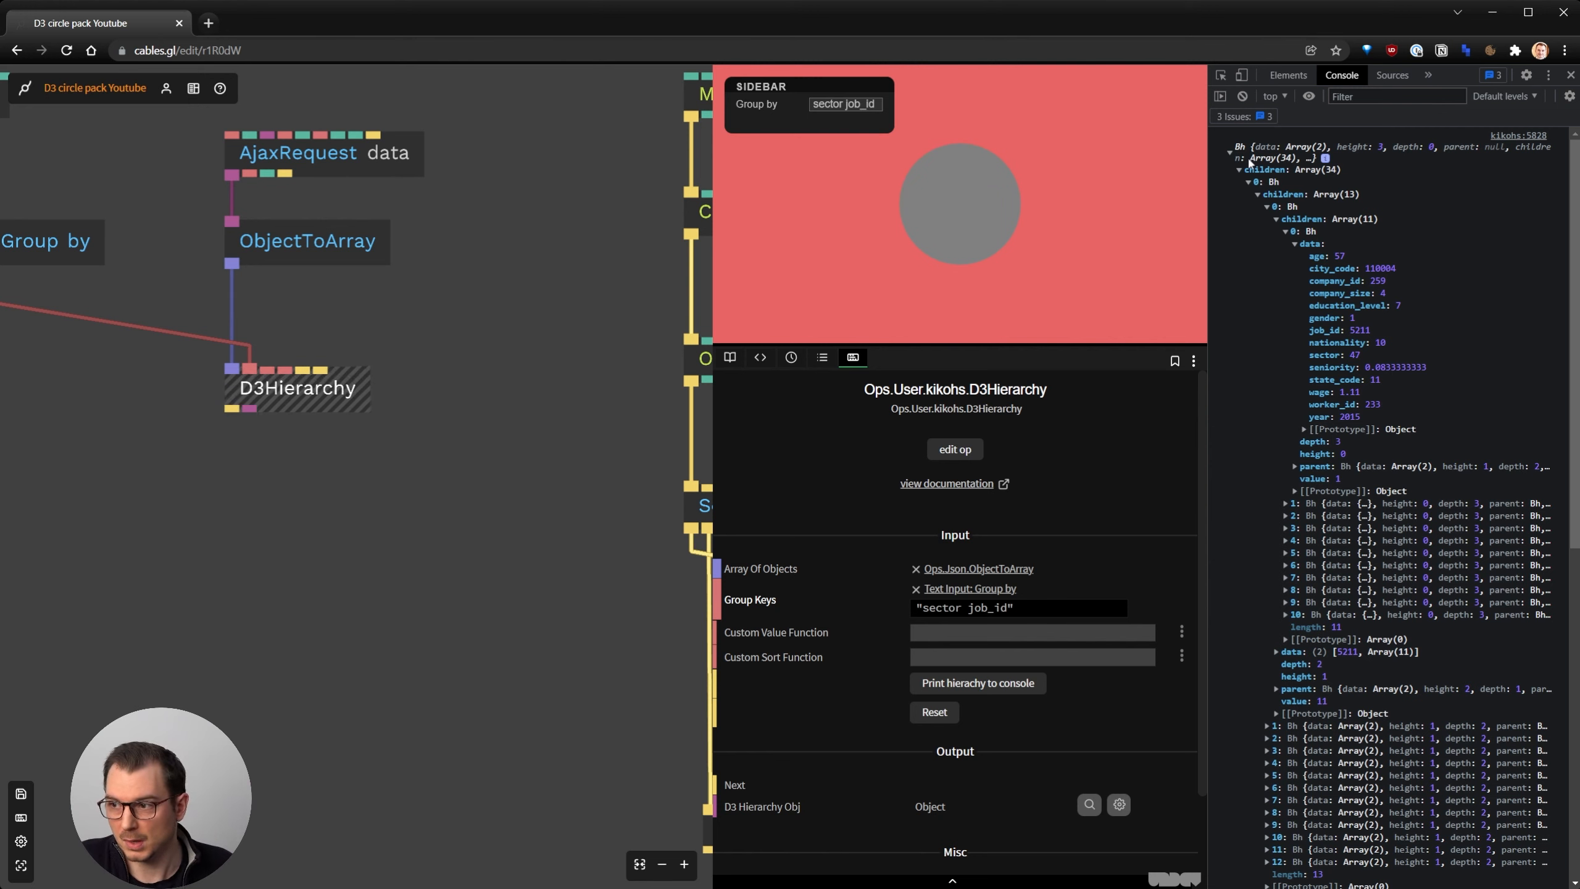
{"action": "scroll", "coordinate": [280, 505], "scroll_direction": "down", "scroll_amount": 1}
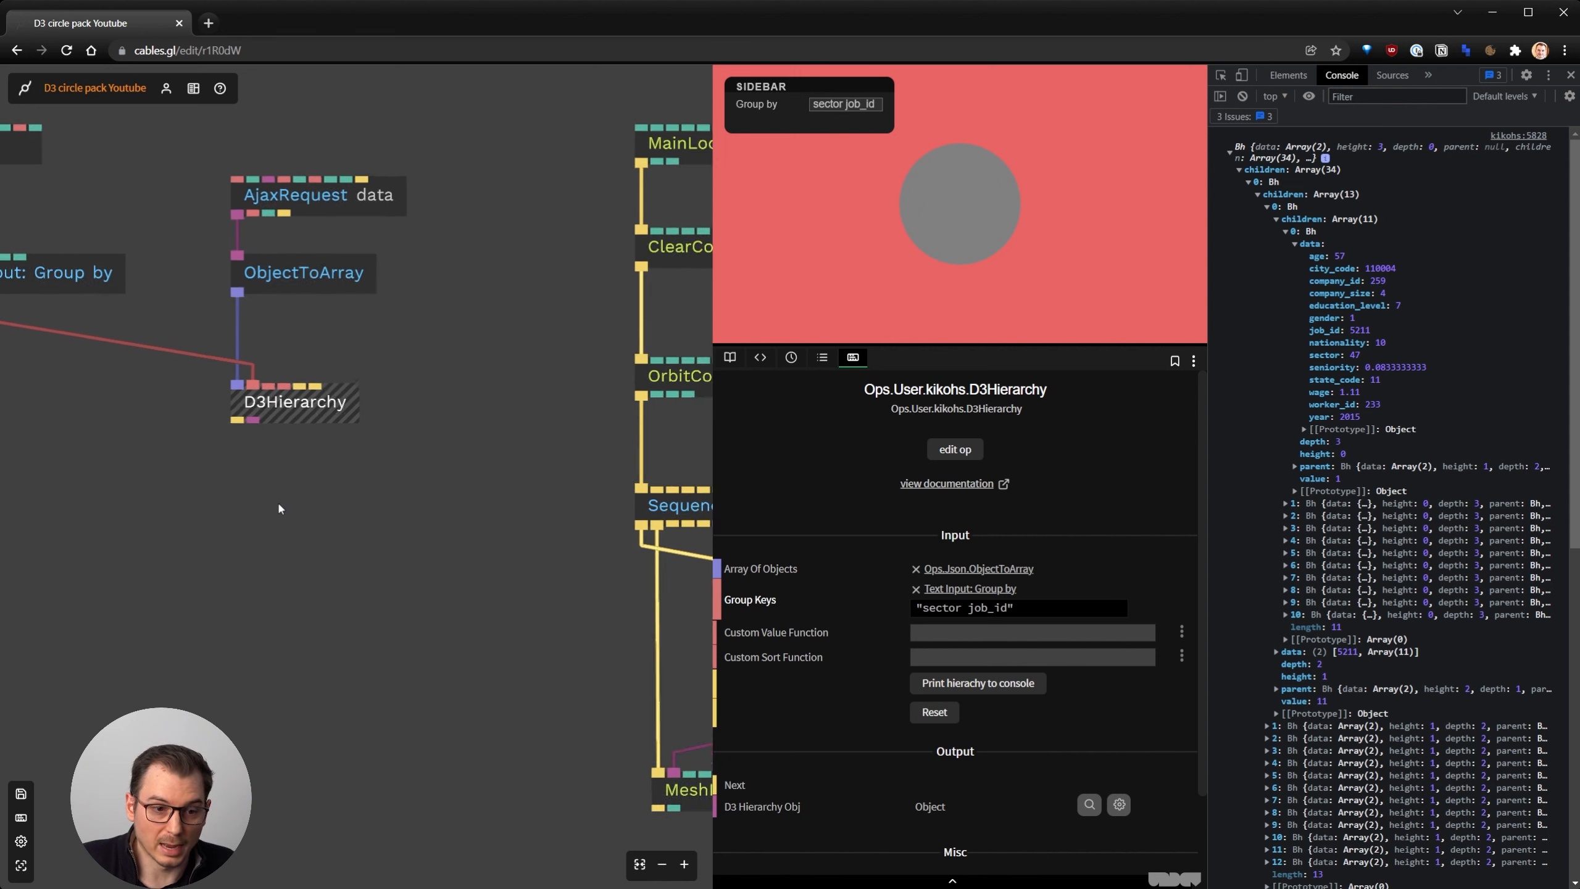
{"action": "left_click_drag", "start_coordinate": [280, 506], "coordinate": [400, 498]}
{"action": "scroll", "coordinate": [395, 500], "scroll_direction": "up", "scroll_amount": 2}
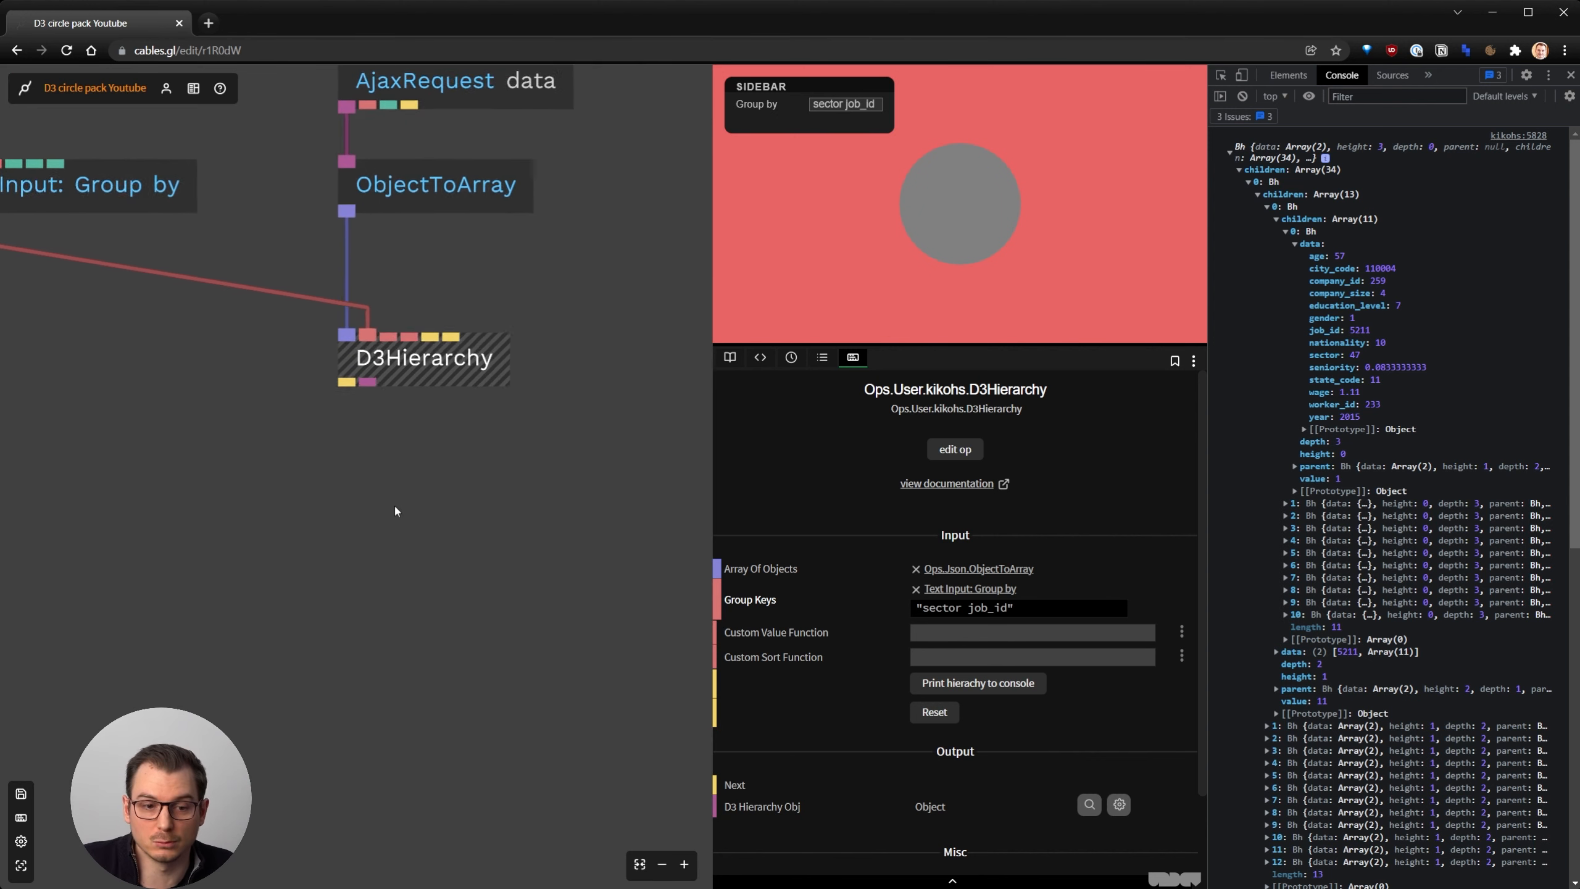
{"action": "left_click", "coordinate": [374, 524]}
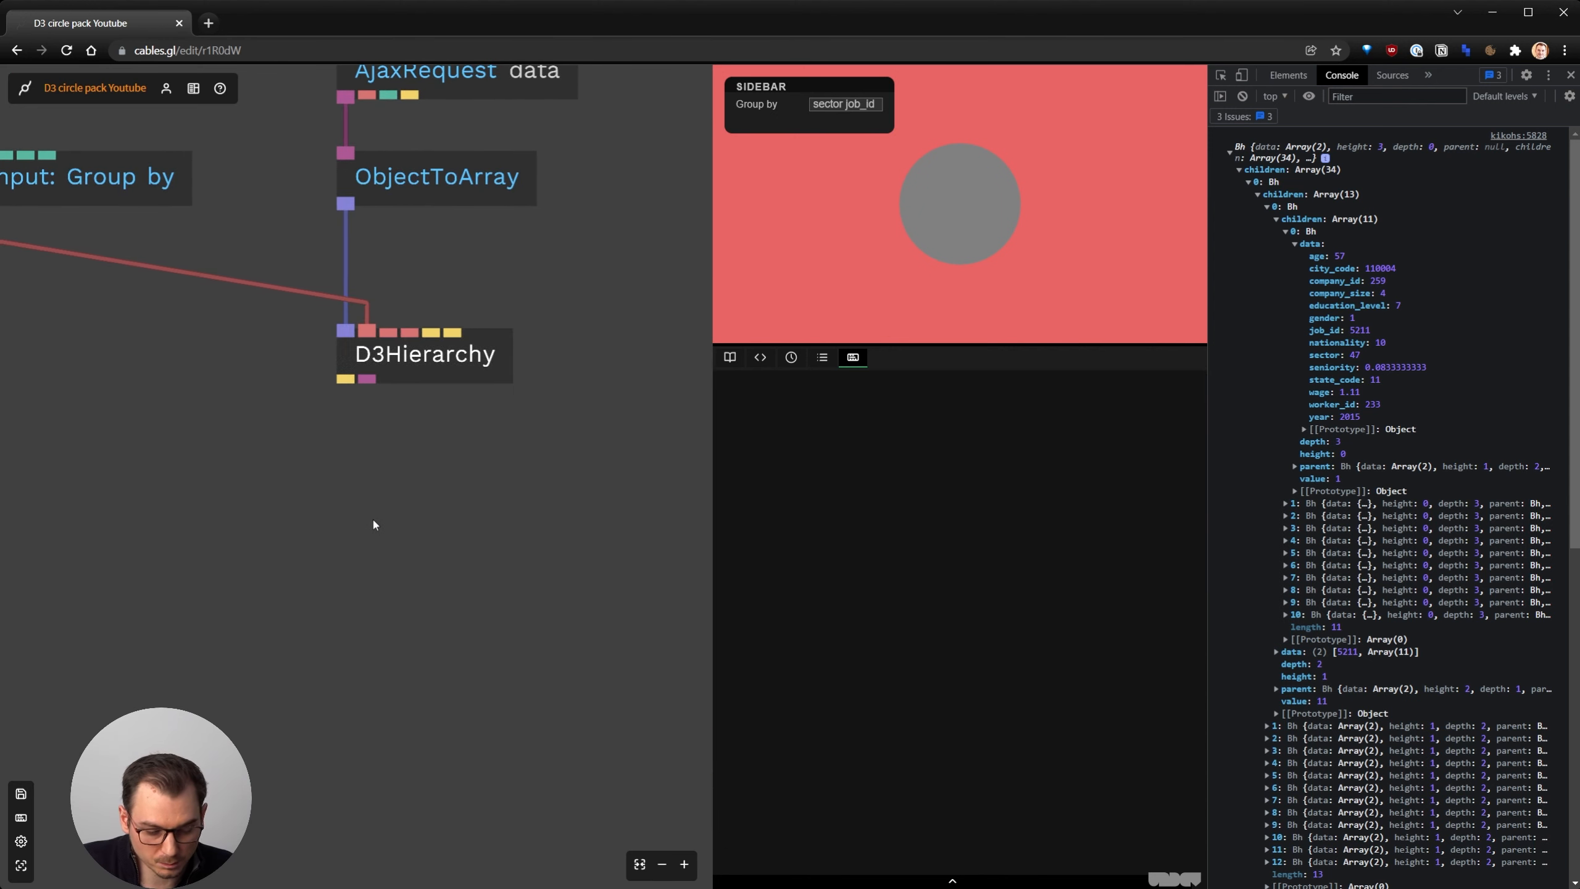
{"action": "key", "text": "Escape"}
{"action": "type", "text": "d3ci"}
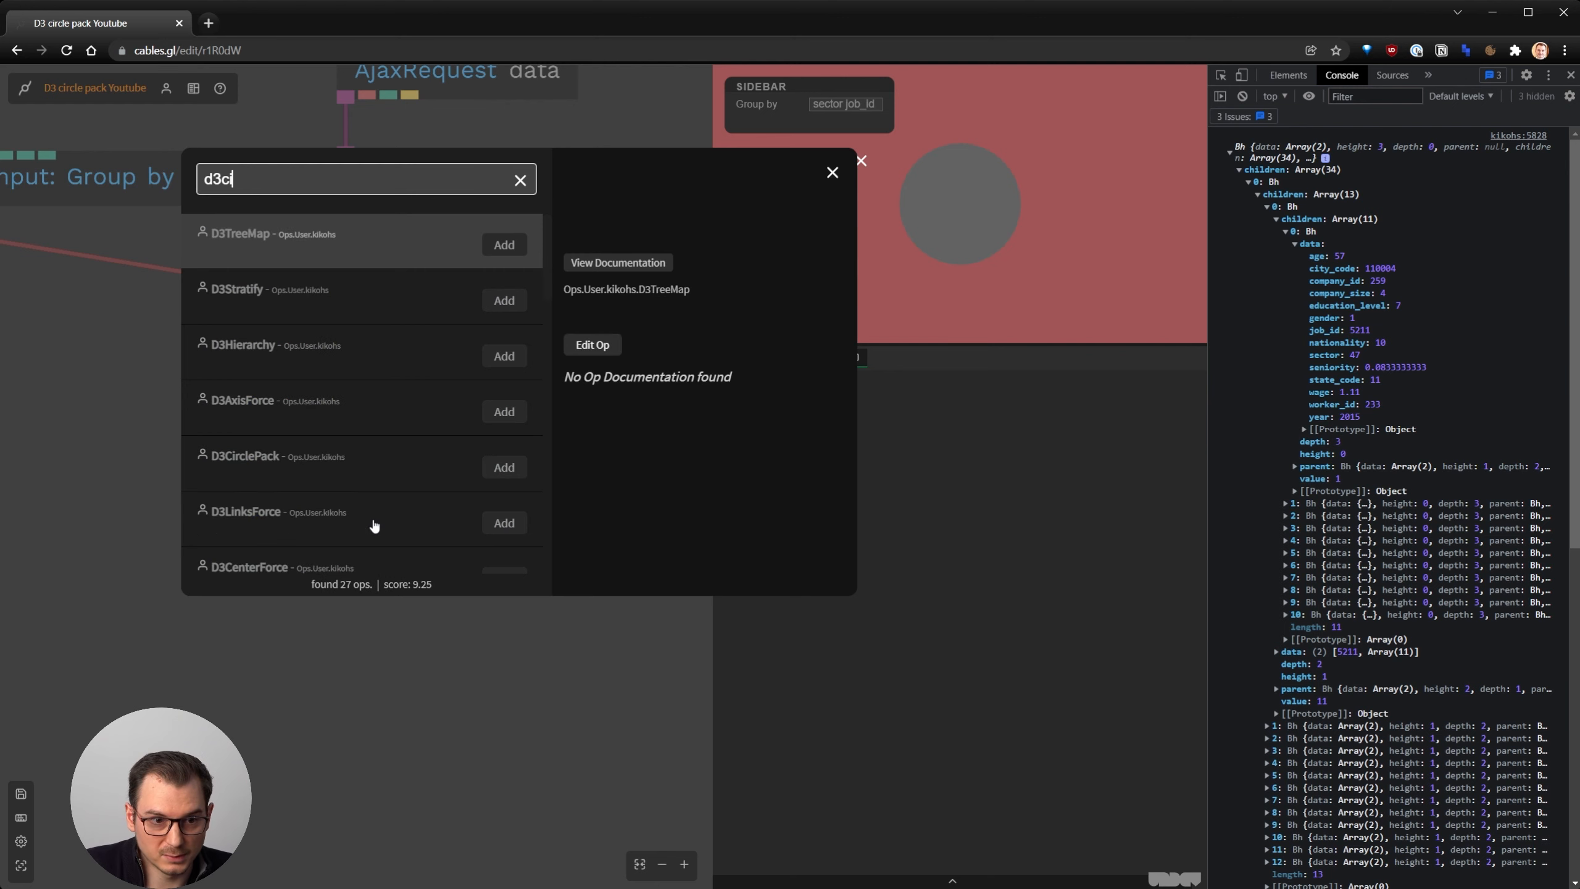
{"action": "type", "text": "rc"}
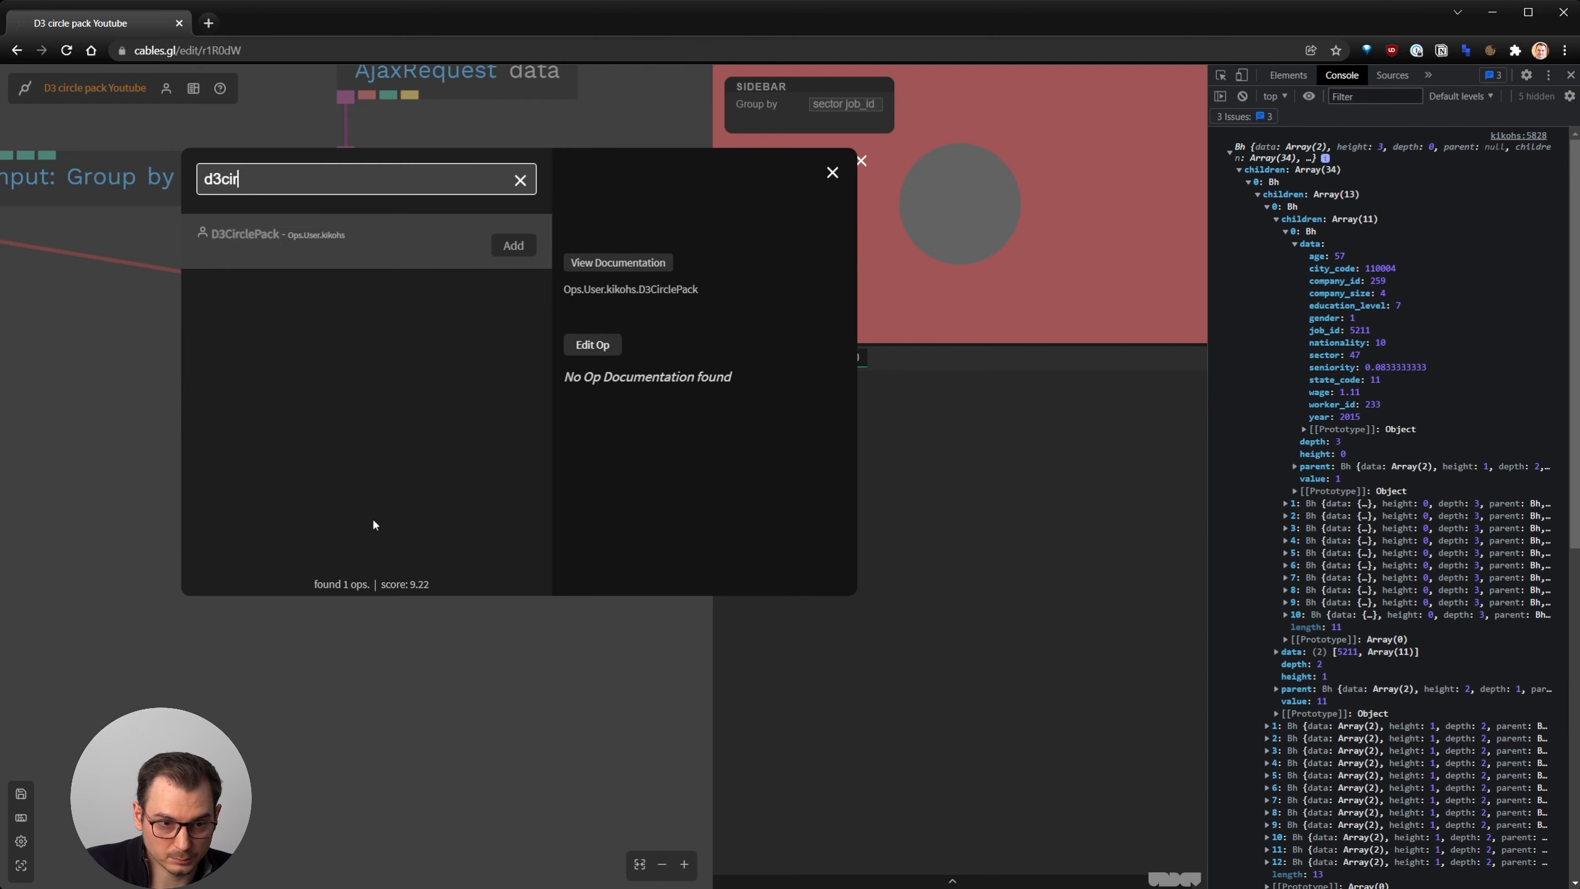
{"action": "key", "text": "Return"}
{"action": "left_click_drag", "start_coordinate": [443, 528], "coordinate": [408, 528]}
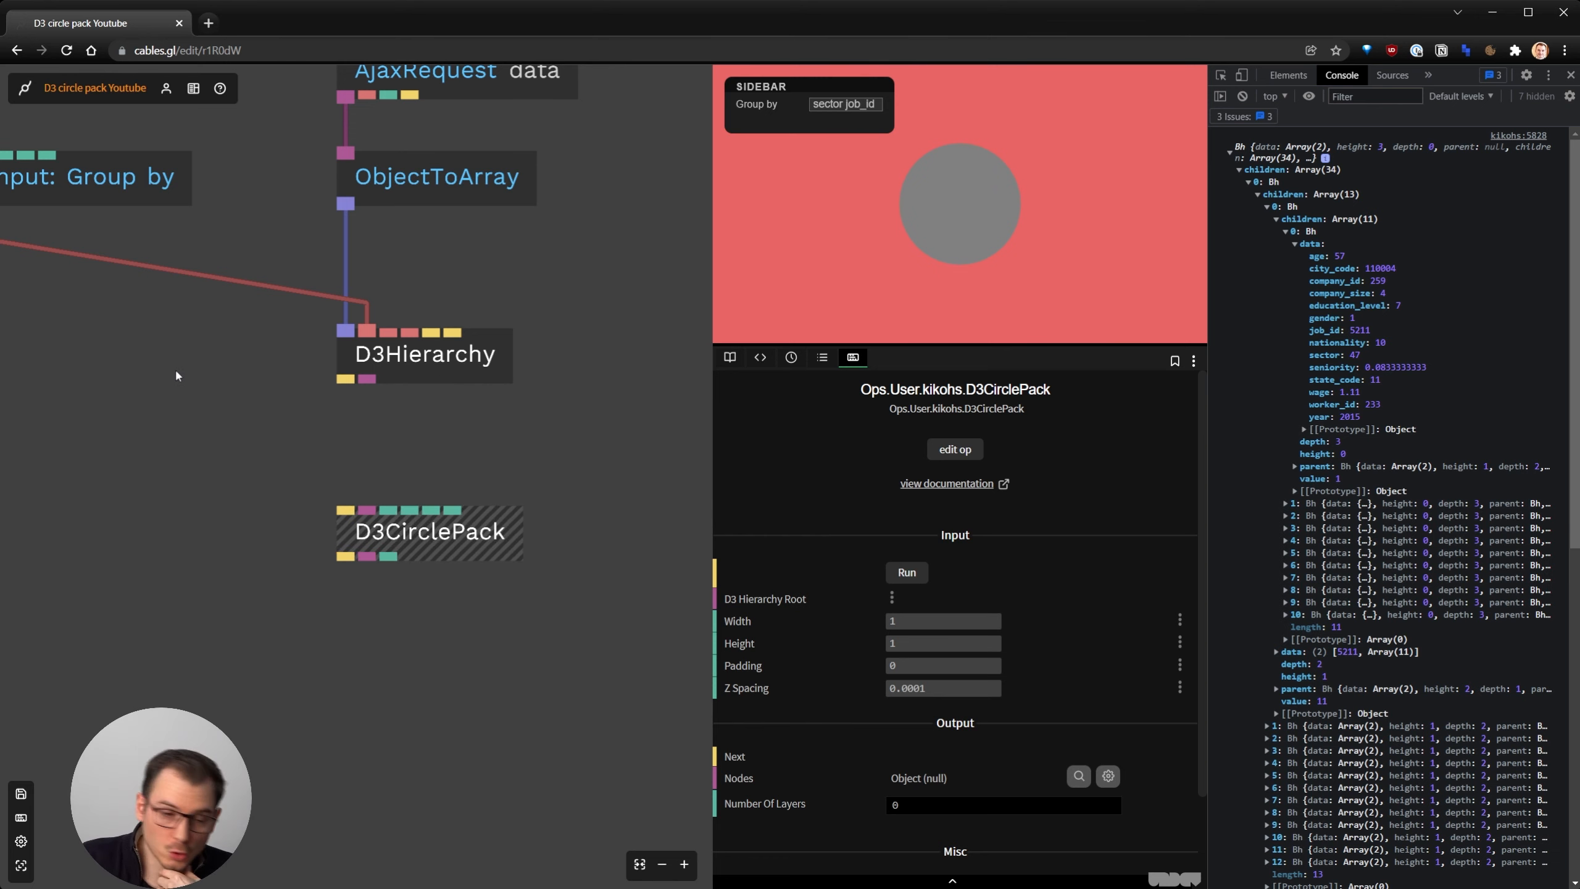
Connect D3Hierarchy's Next and D3 Hierarchy Obj outputs to D3CirclePack's Run and D3 Hierarchy Root inputs, and save the patch
{"action": "left_click_drag", "start_coordinate": [236, 427], "coordinate": [330, 492]}
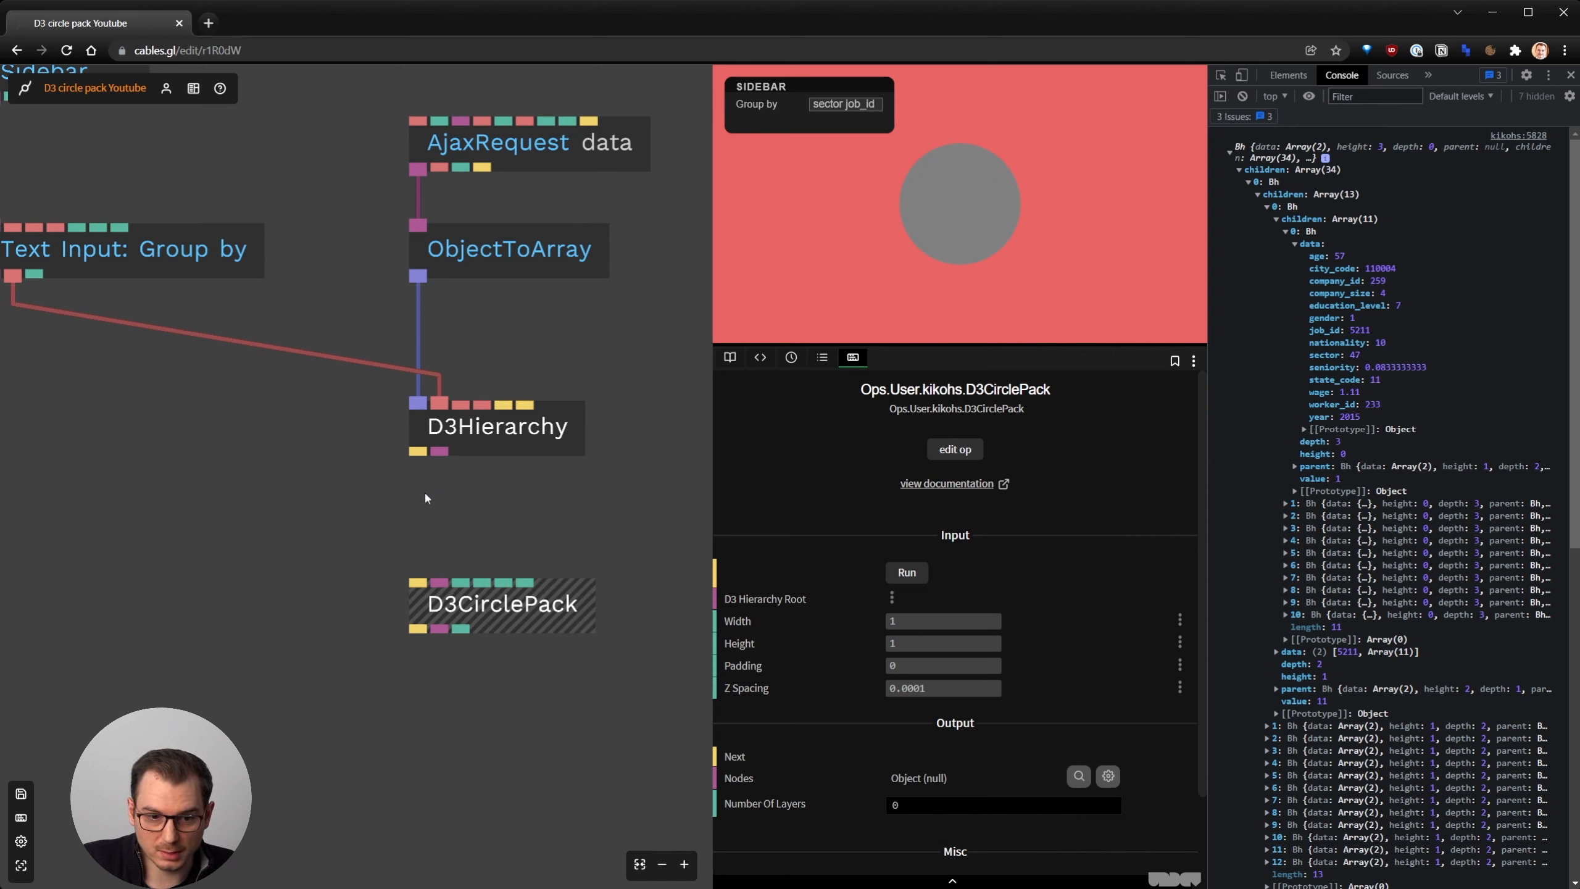
{"action": "left_click_drag", "start_coordinate": [417, 452], "coordinate": [417, 581]}
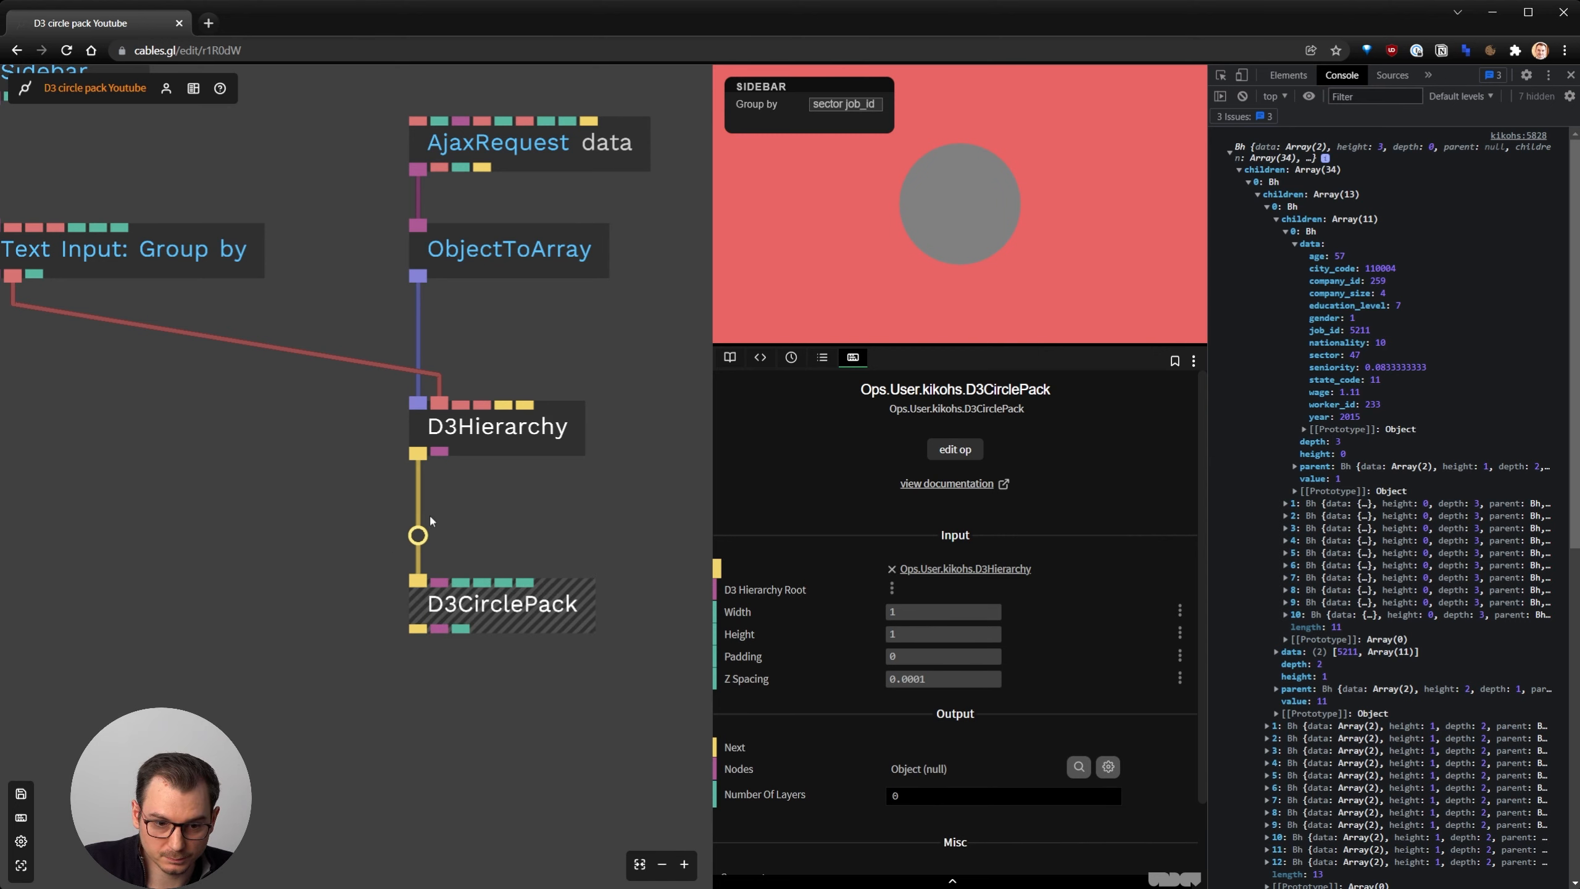
{"action": "left_click_drag", "start_coordinate": [439, 451], "coordinate": [440, 582]}
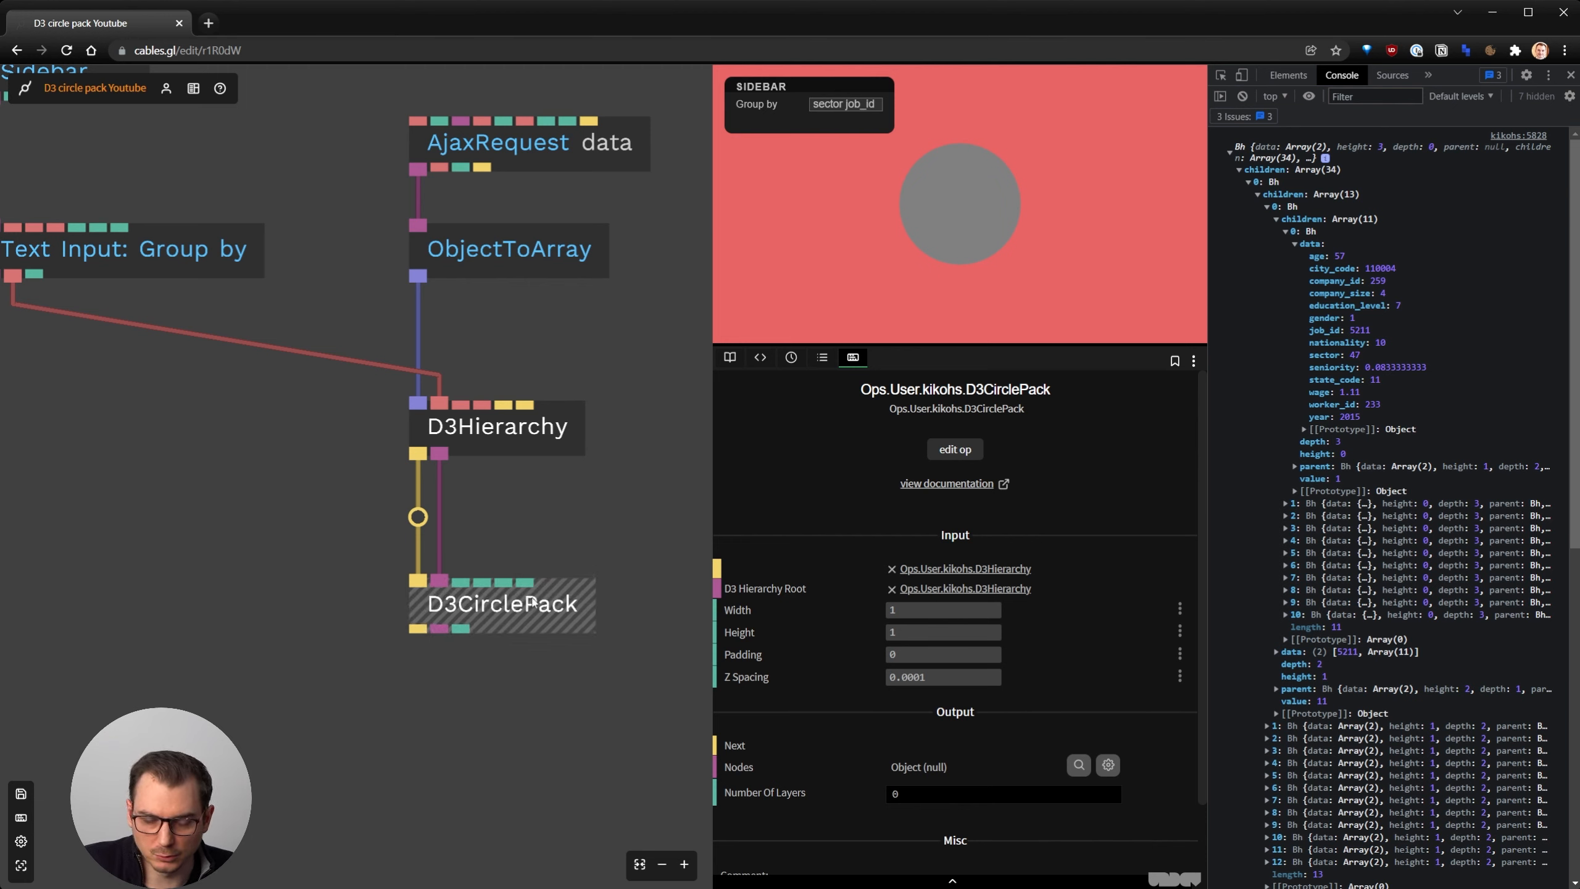
{"action": "left_click_drag", "start_coordinate": [530, 609], "coordinate": [529, 574]}
{"action": "left_click", "coordinate": [499, 637]}
{"action": "scroll", "coordinate": [487, 640], "scroll_direction": "down", "scroll_amount": 3}
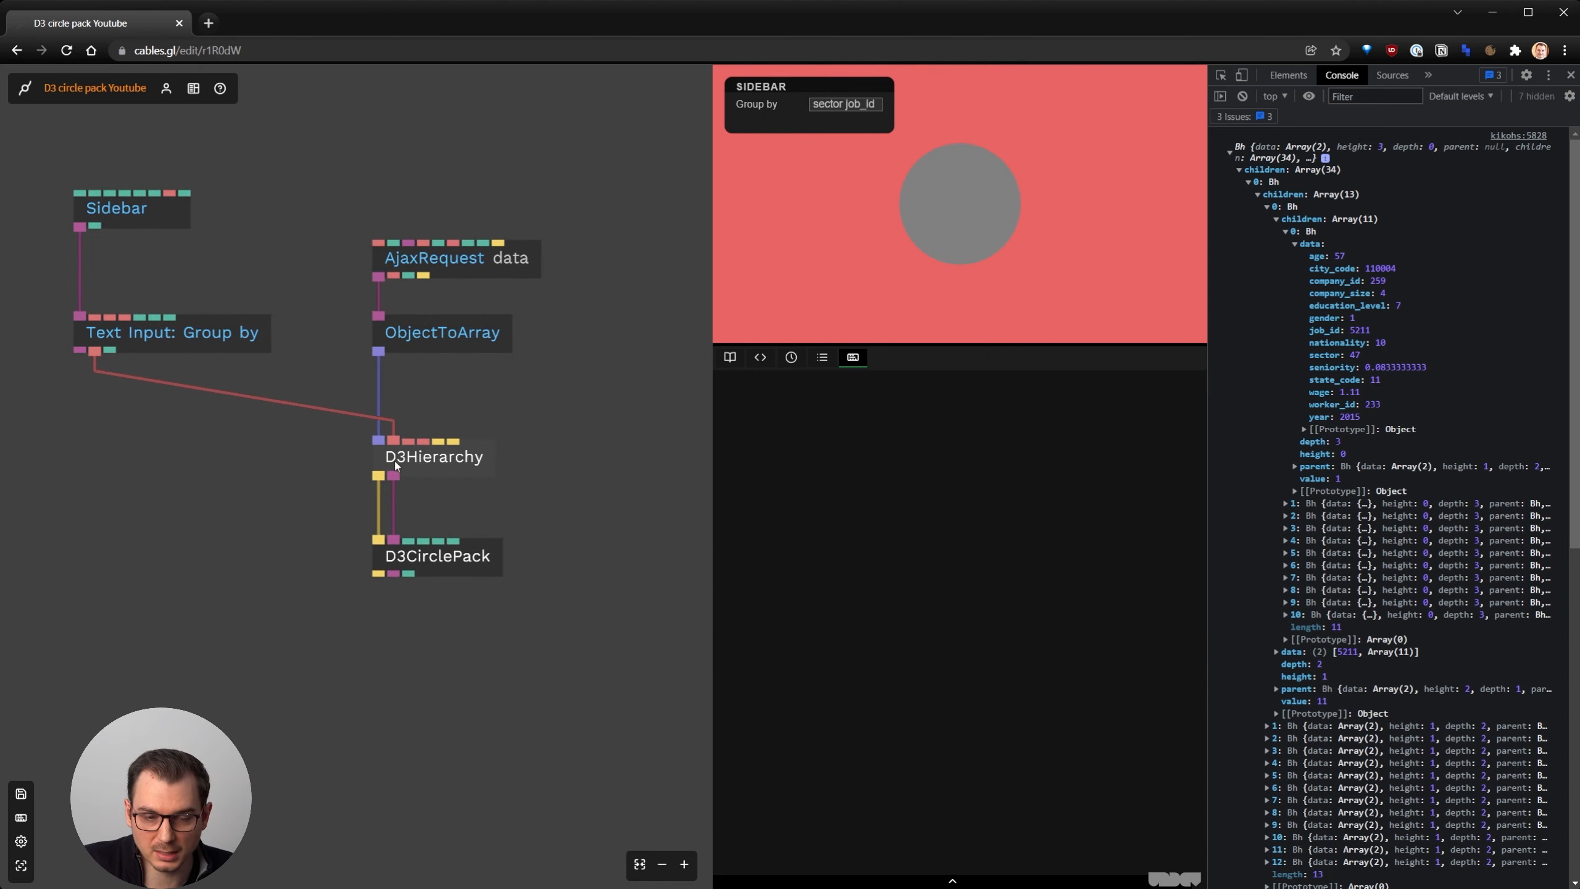
{"action": "key", "text": "ctrl+s"}
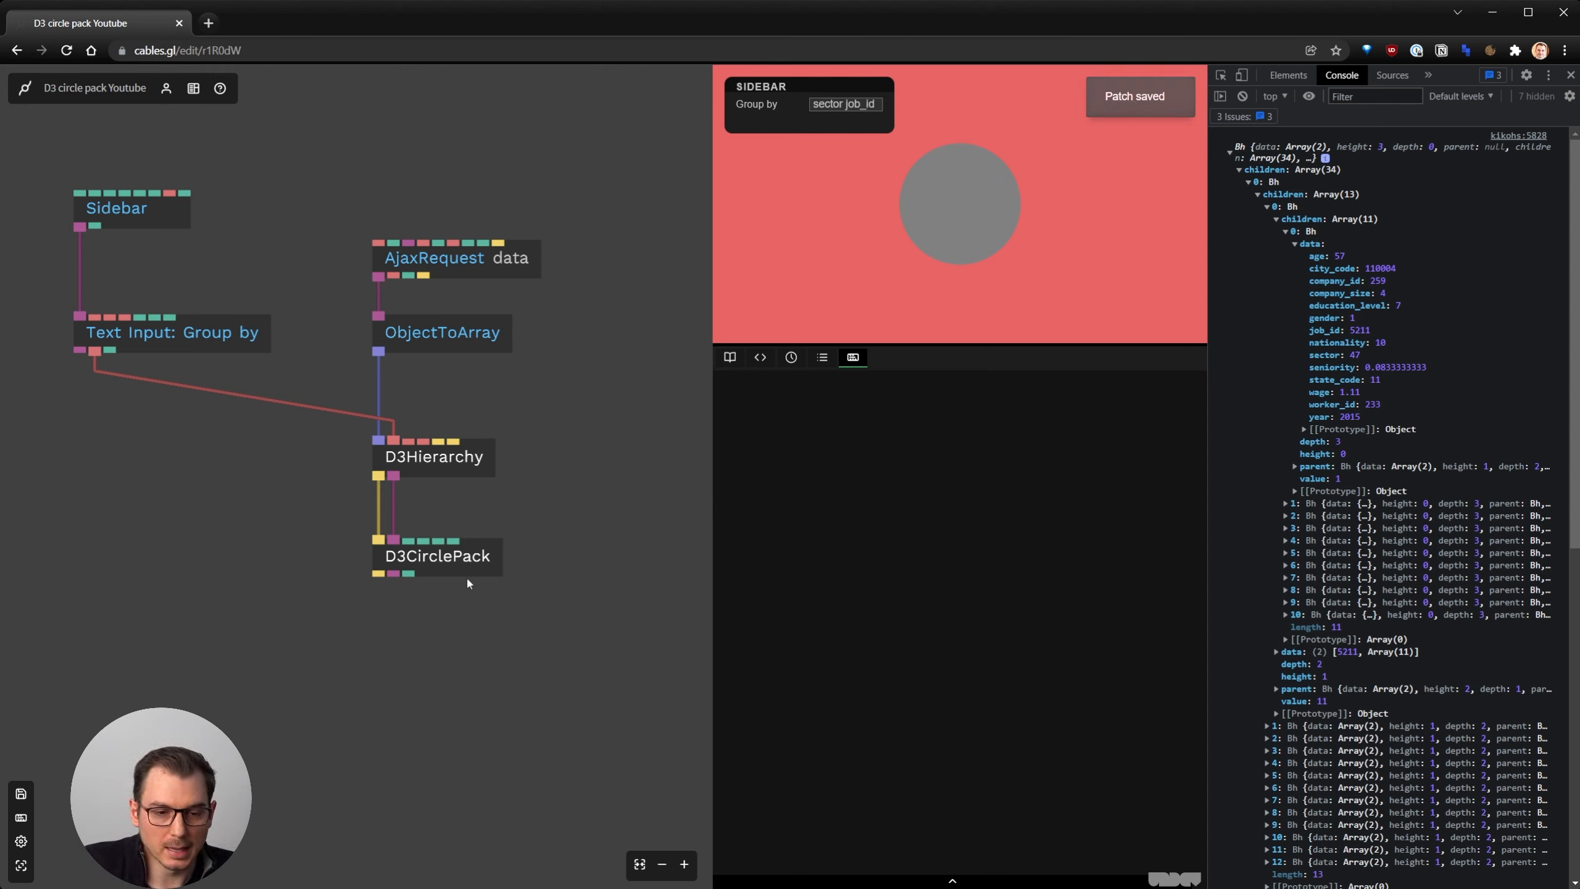
Examine D3CirclePack's parameters and outputs, and its place beside the main rendering chain
{"action": "left_click", "coordinate": [463, 566]}
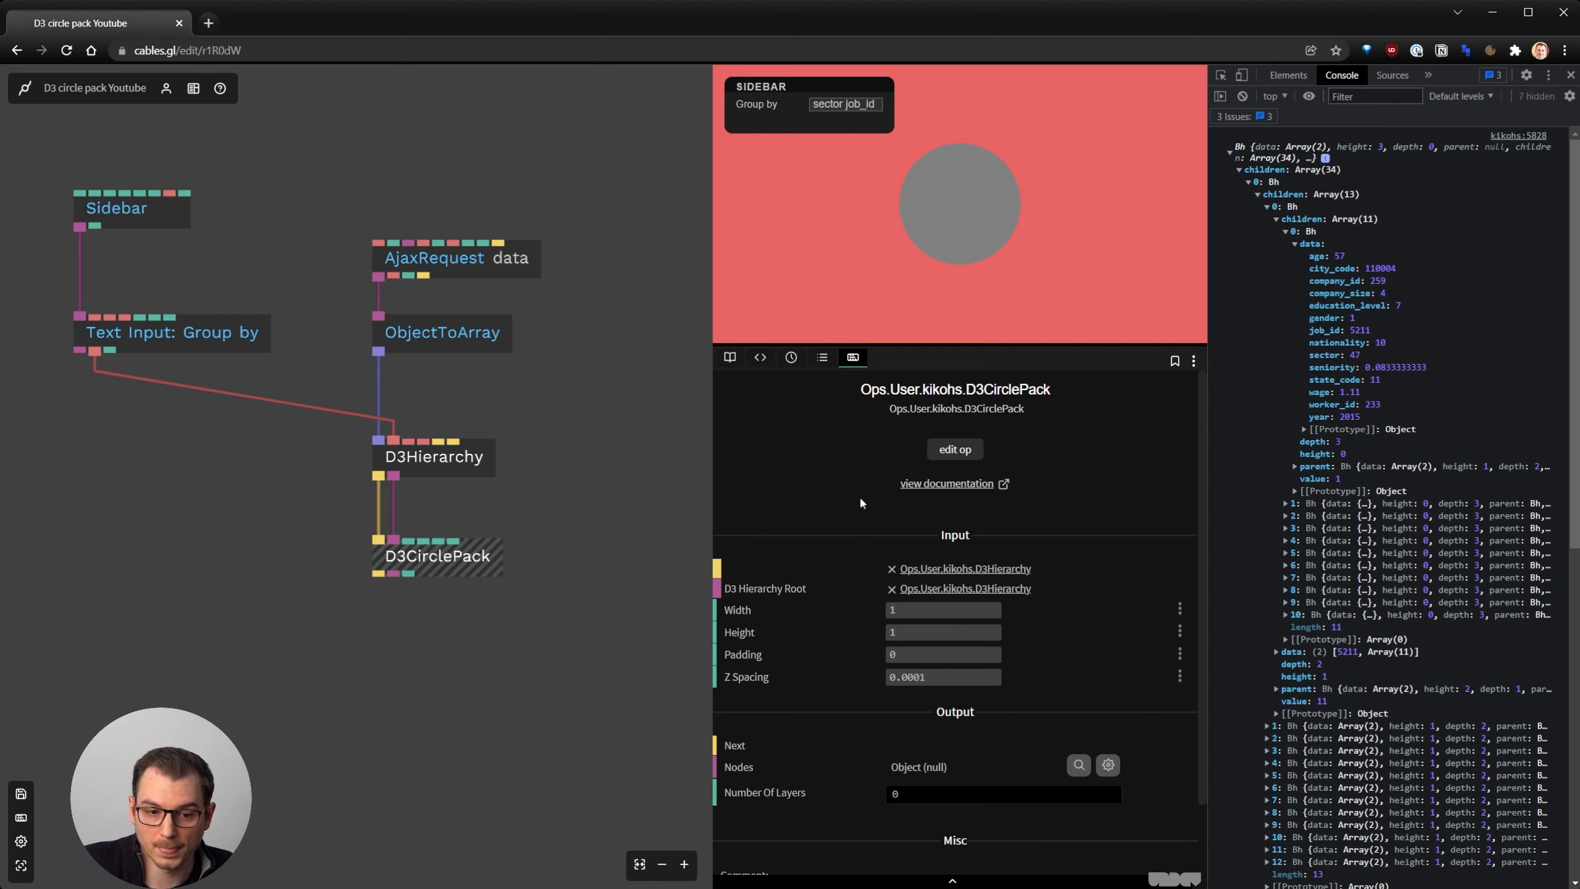
{"action": "scroll", "coordinate": [400, 600], "scroll_direction": "up", "scroll_amount": 3}
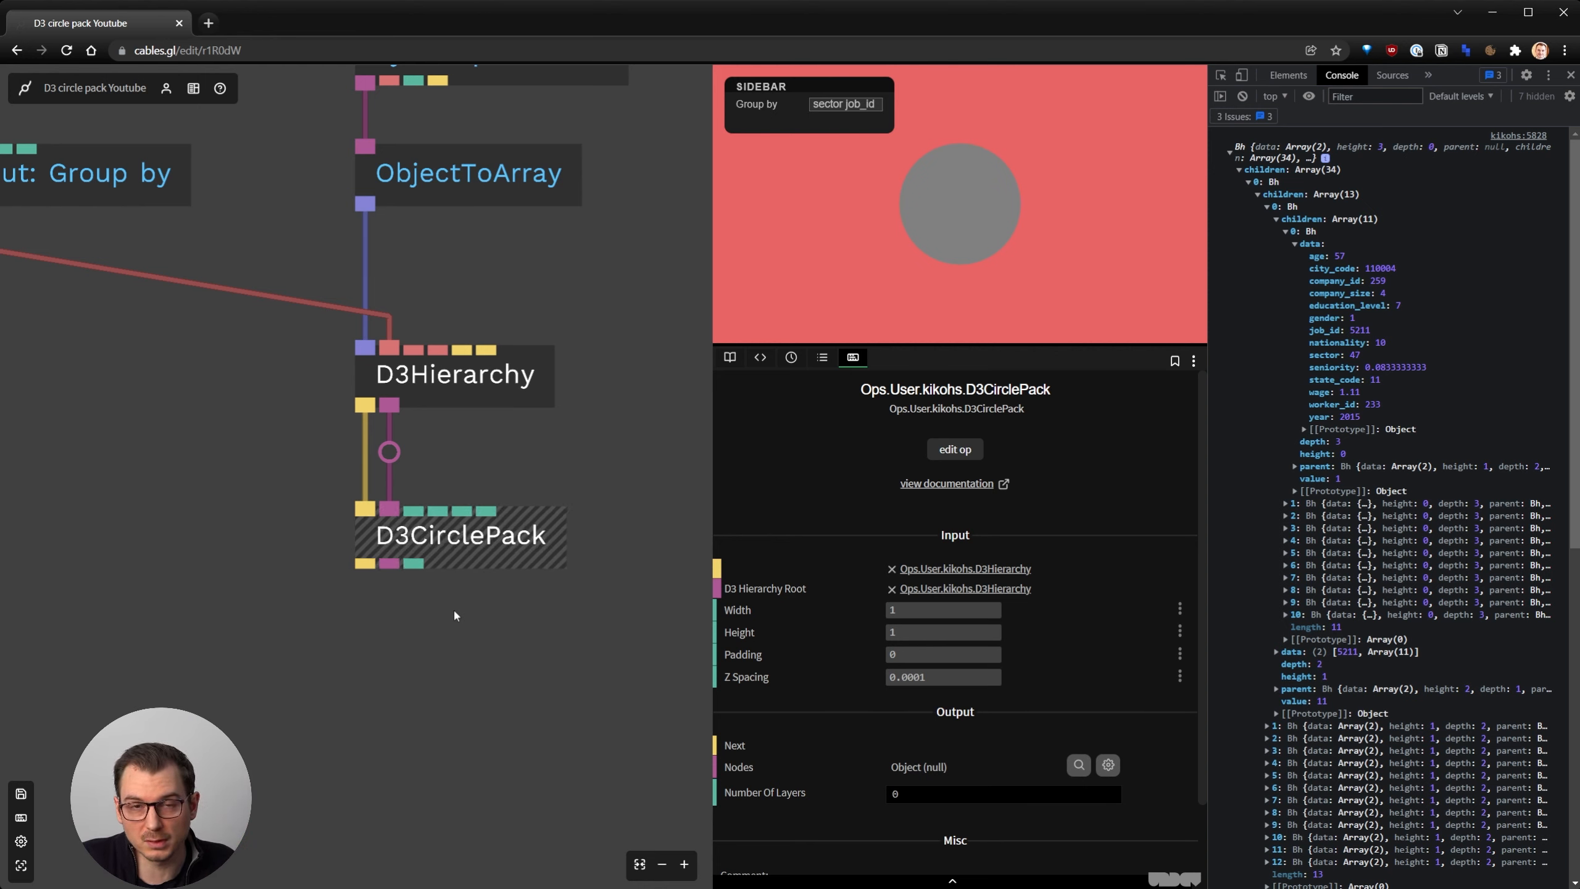
{"action": "scroll", "coordinate": [451, 622], "scroll_direction": "down", "scroll_amount": 5}
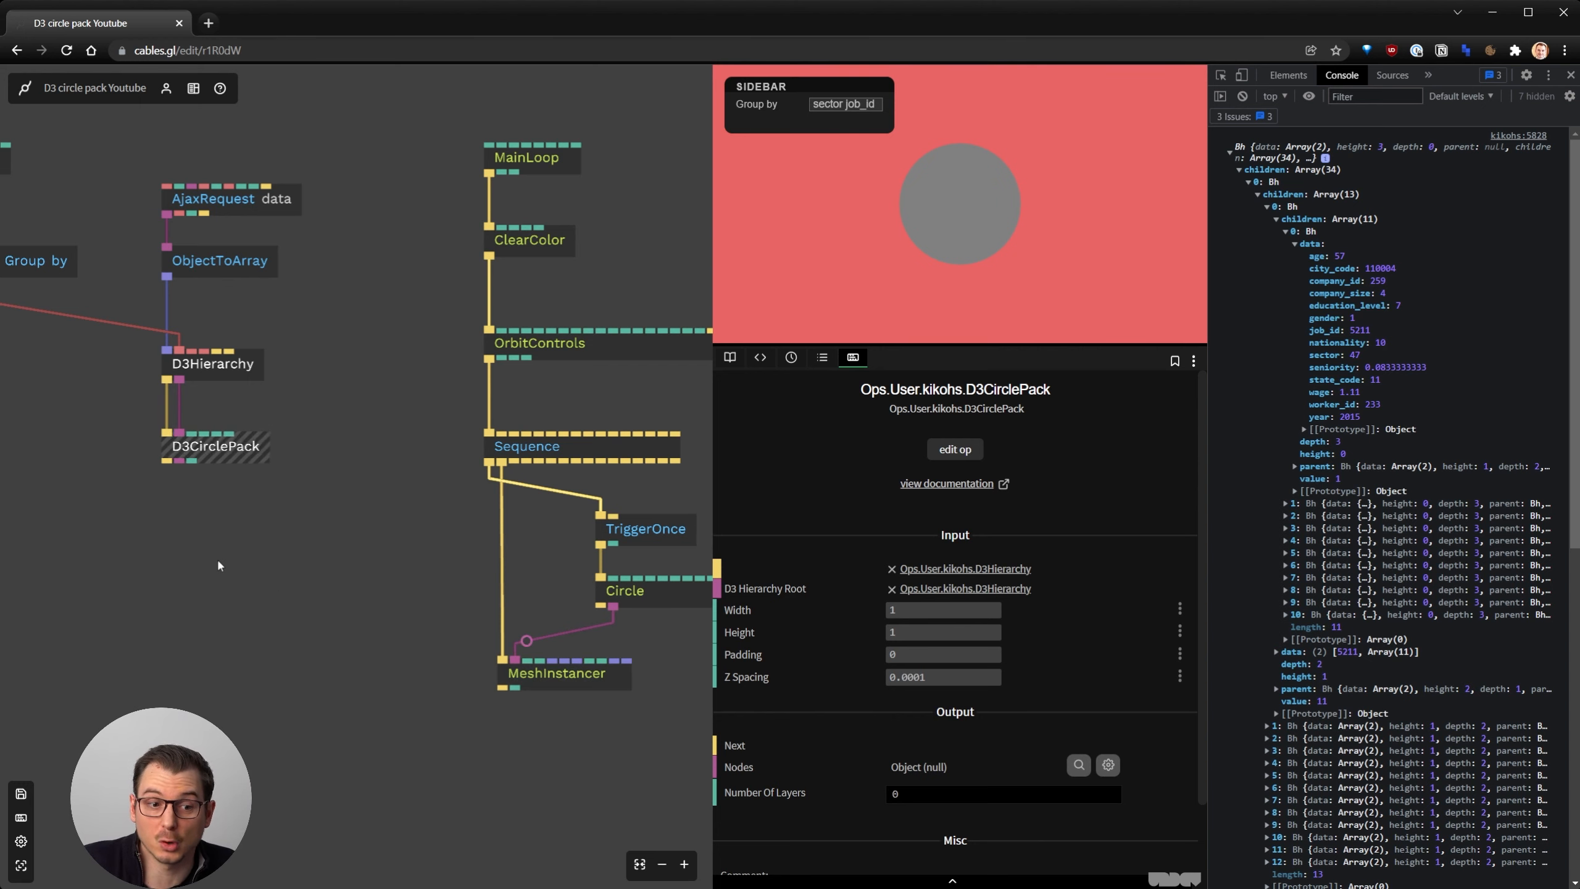
Add a GetLayerFromHierachylayout op and place it below D3CirclePack
{"action": "left_click_drag", "start_coordinate": [227, 551], "coordinate": [332, 571]}
{"action": "scroll", "coordinate": [285, 522], "scroll_direction": "up", "scroll_amount": 3}
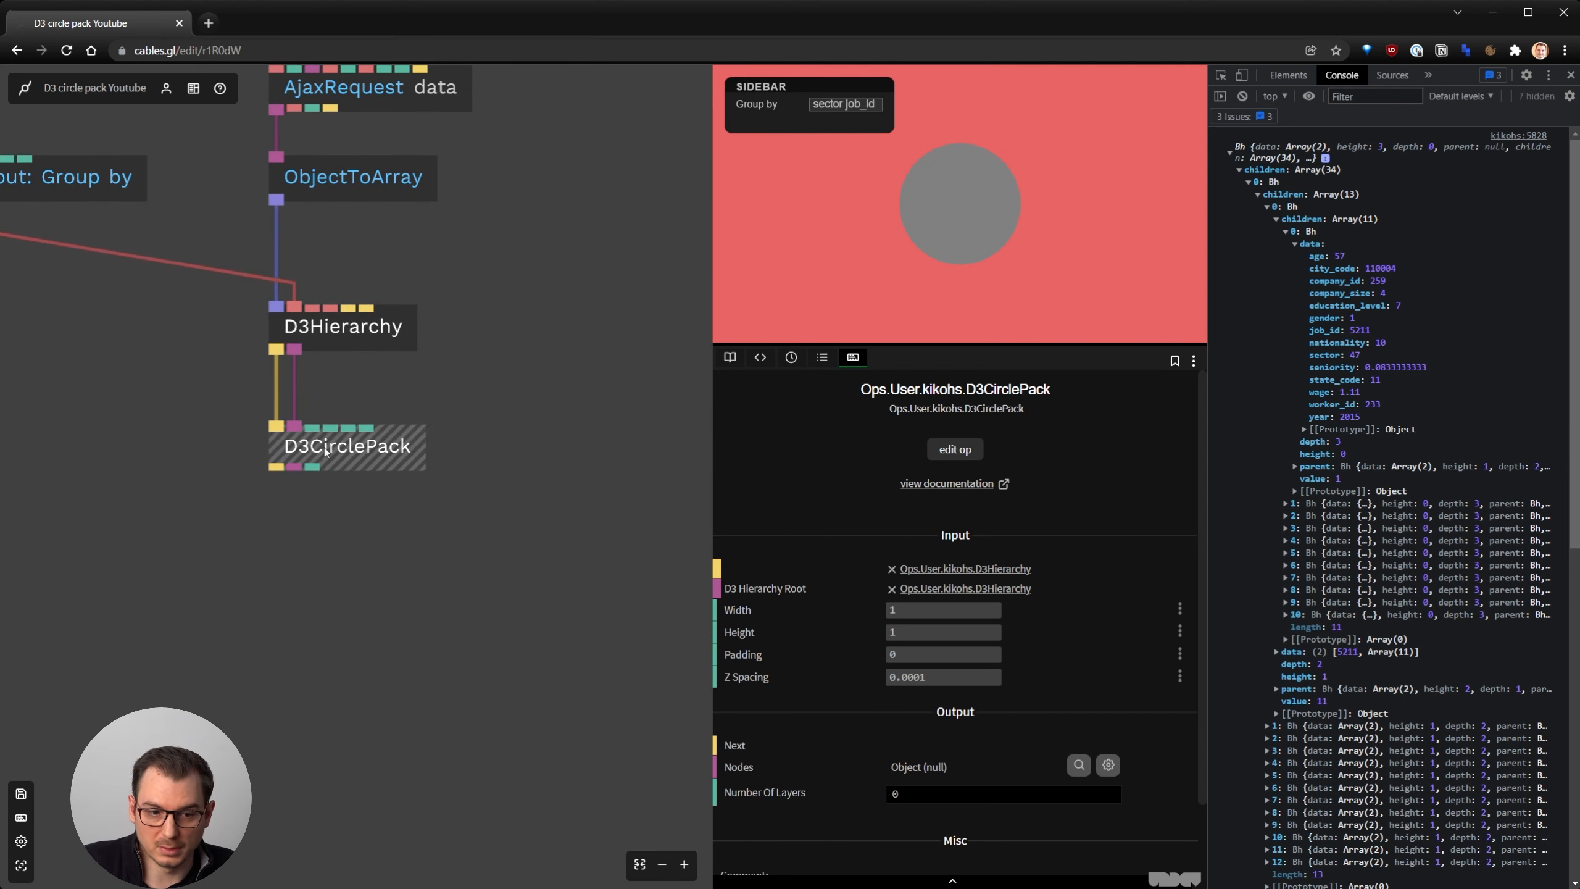
{"action": "left_click", "coordinate": [354, 552]}
{"action": "double_click", "coordinate": [347, 563]}
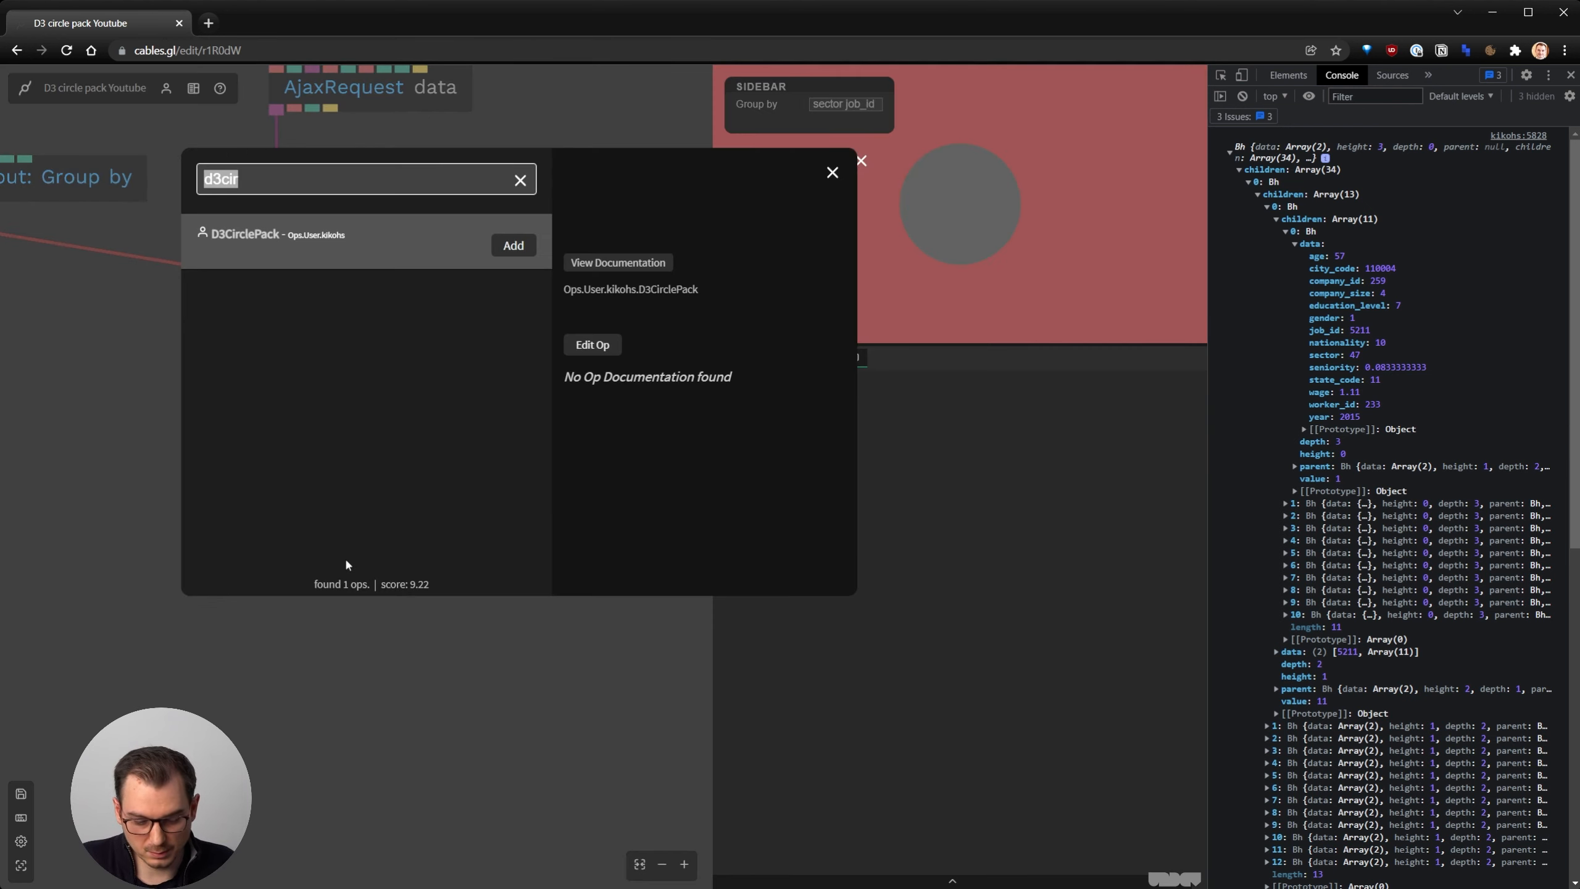
{"action": "type", "text": "getlay"}
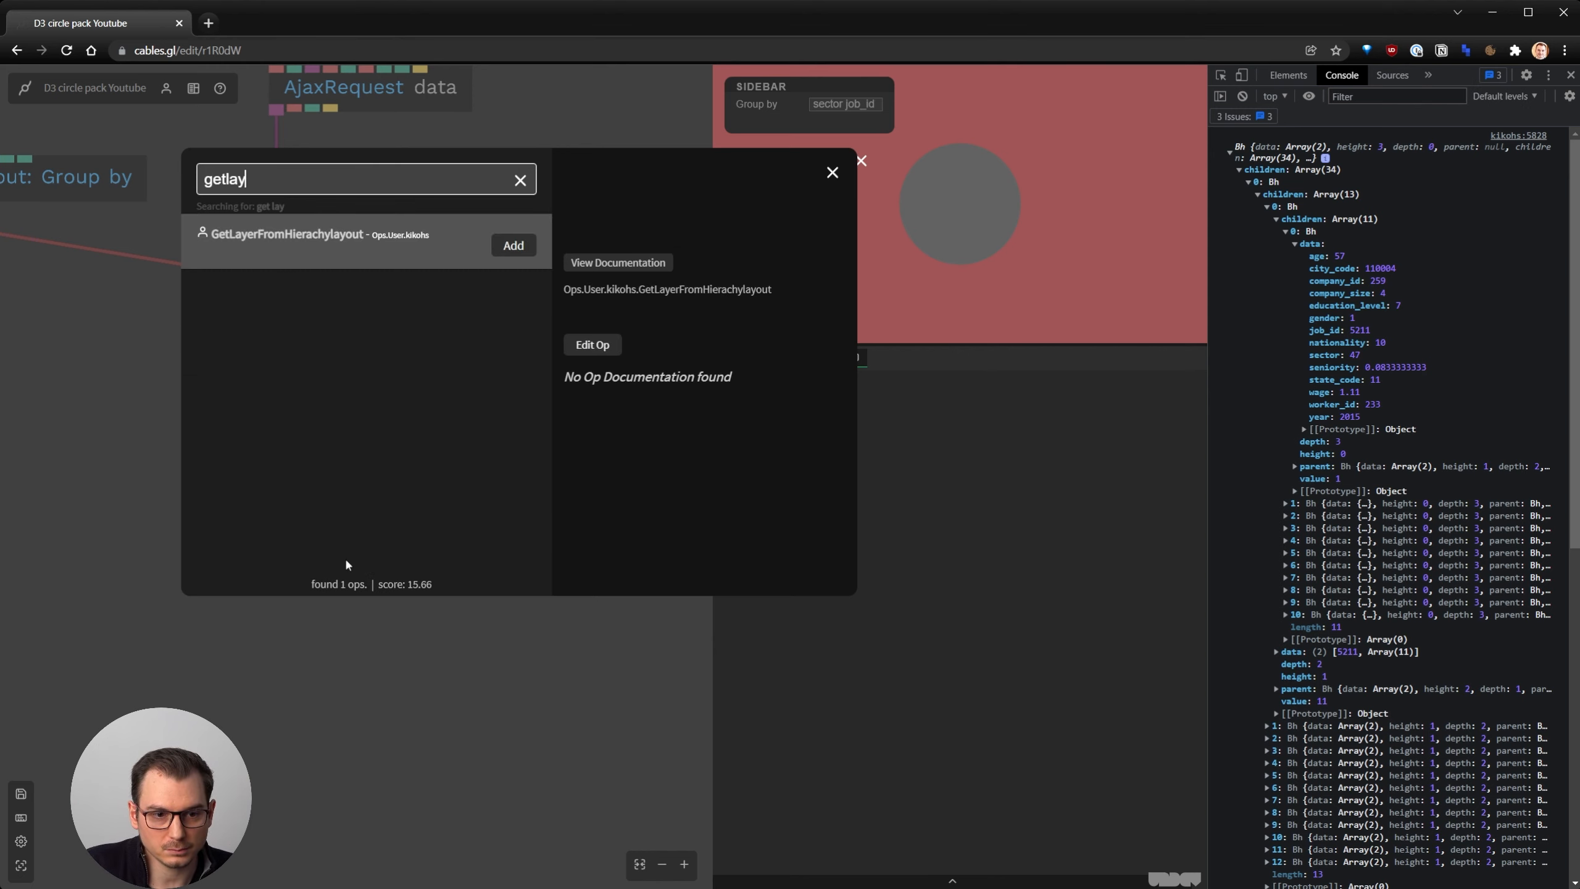
{"action": "key", "text": "Return"}
{"action": "left_click_drag", "start_coordinate": [418, 595], "coordinate": [346, 566]}
Connect D3CirclePack's Next and Nodes outputs to GetLayerFromHierachylayout's Execute and Hierarchy Object inputs
{"action": "scroll", "coordinate": [273, 549], "scroll_direction": "up", "scroll_amount": 3}
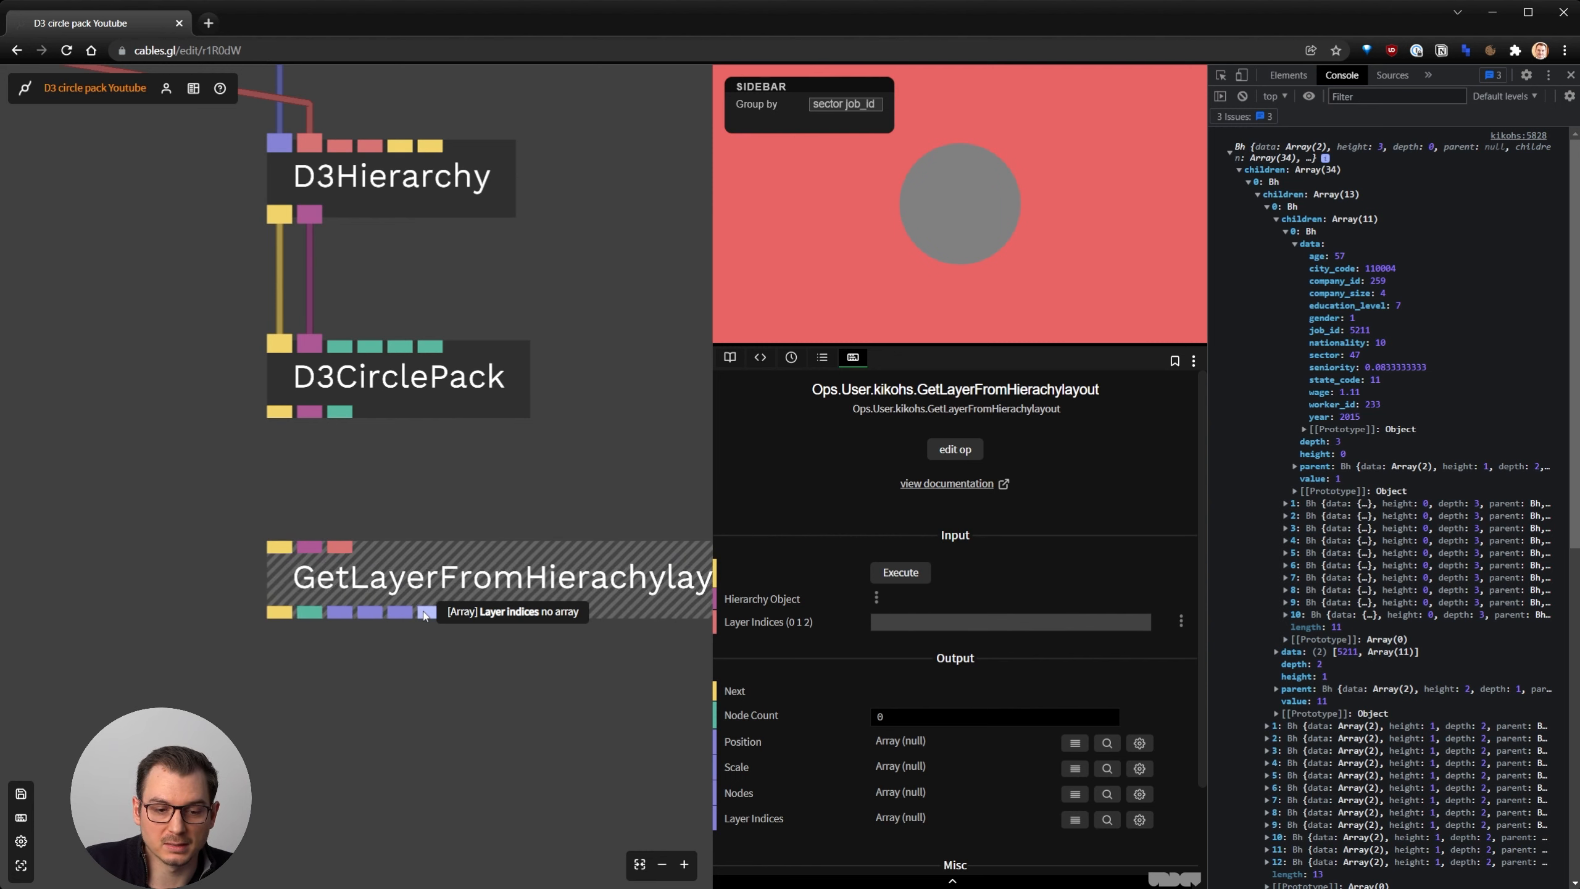
{"action": "scroll", "coordinate": [425, 615], "scroll_direction": "down", "scroll_amount": 2}
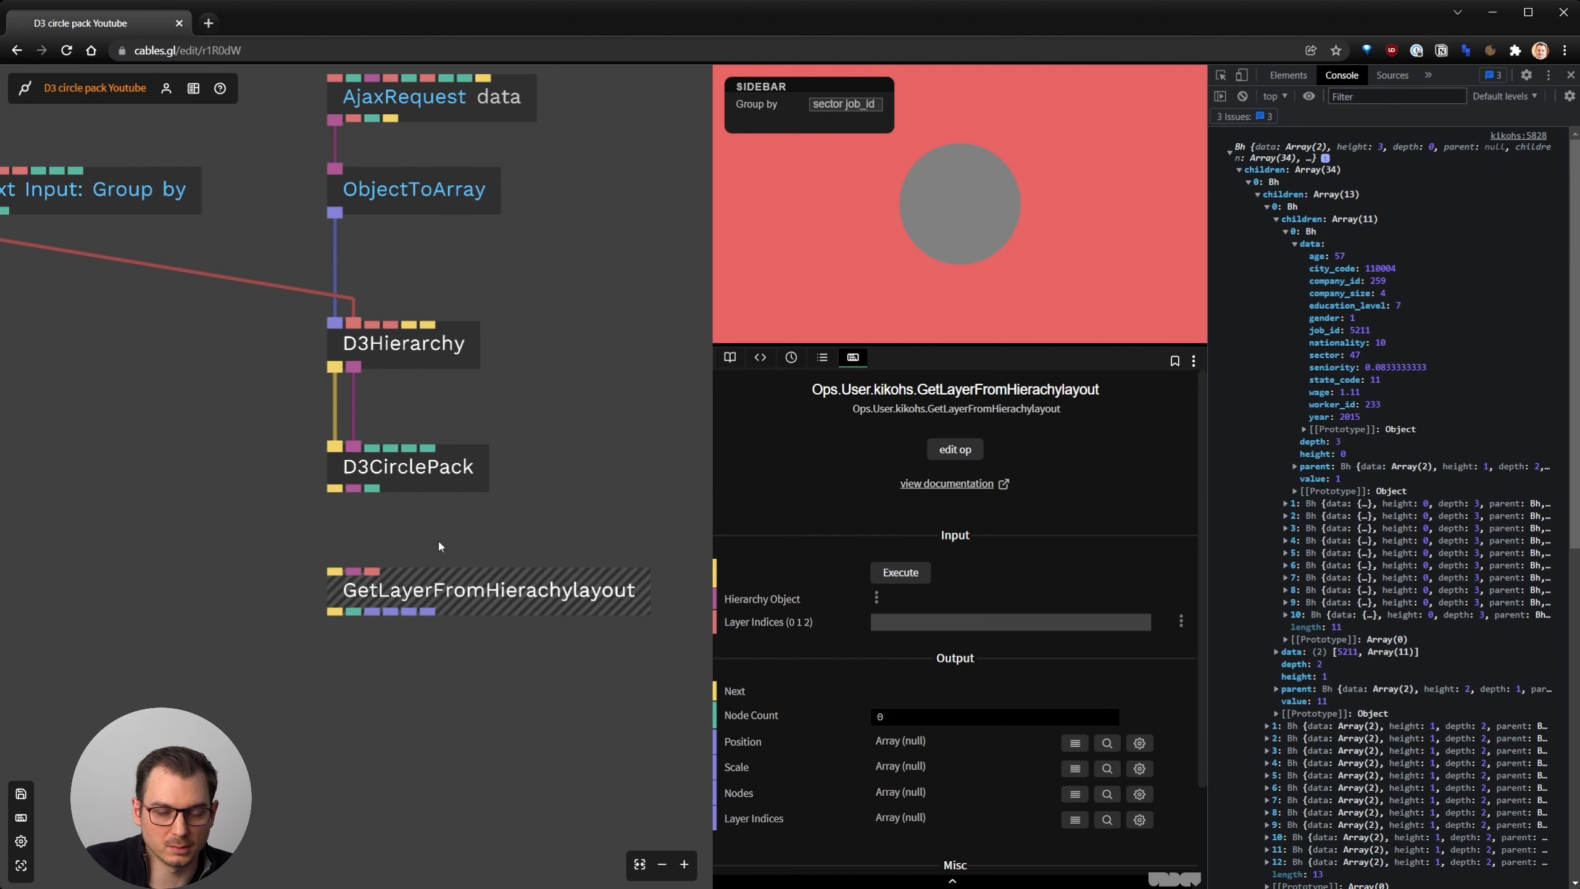
{"action": "left_click_drag", "start_coordinate": [438, 543], "coordinate": [392, 489]}
{"action": "left_click_drag", "start_coordinate": [289, 437], "coordinate": [290, 520]}
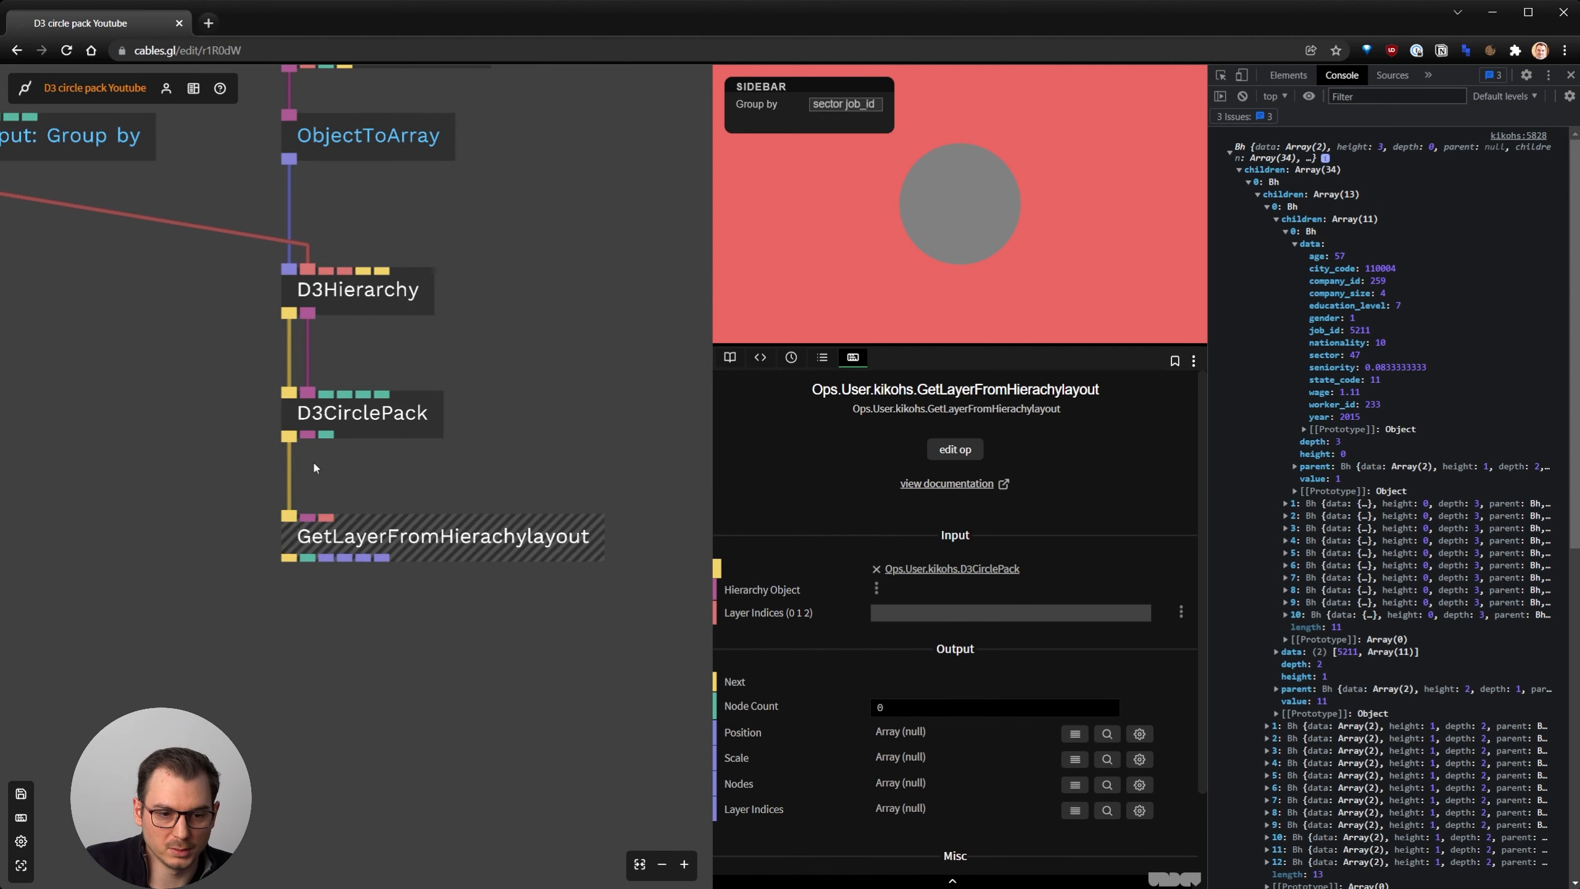
{"action": "left_click_drag", "start_coordinate": [308, 435], "coordinate": [307, 517]}
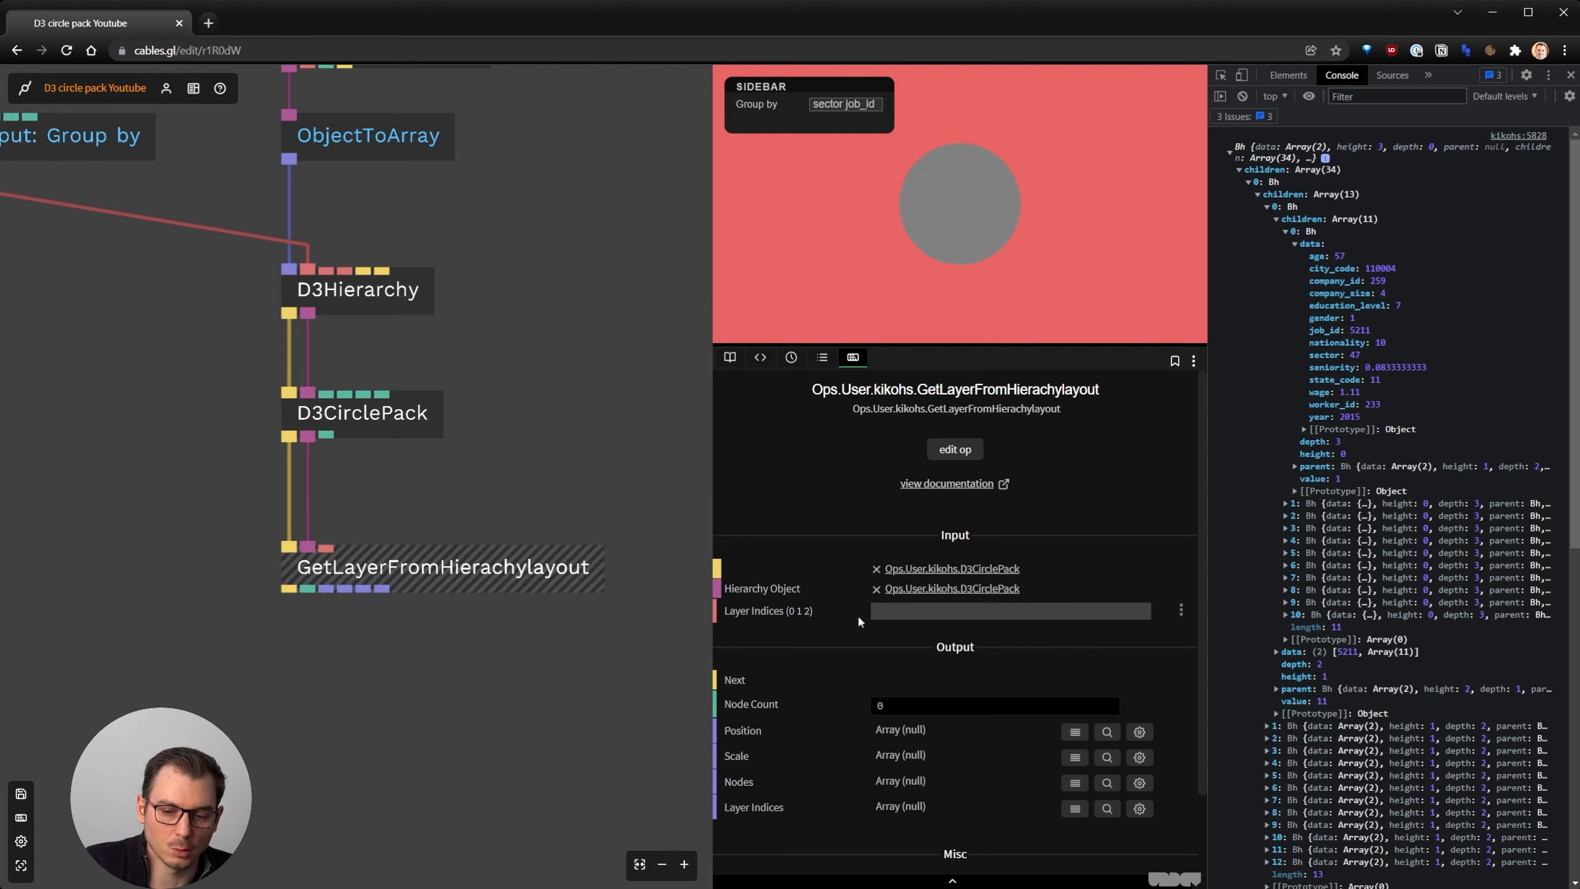
{"action": "left_click", "coordinate": [474, 493]}
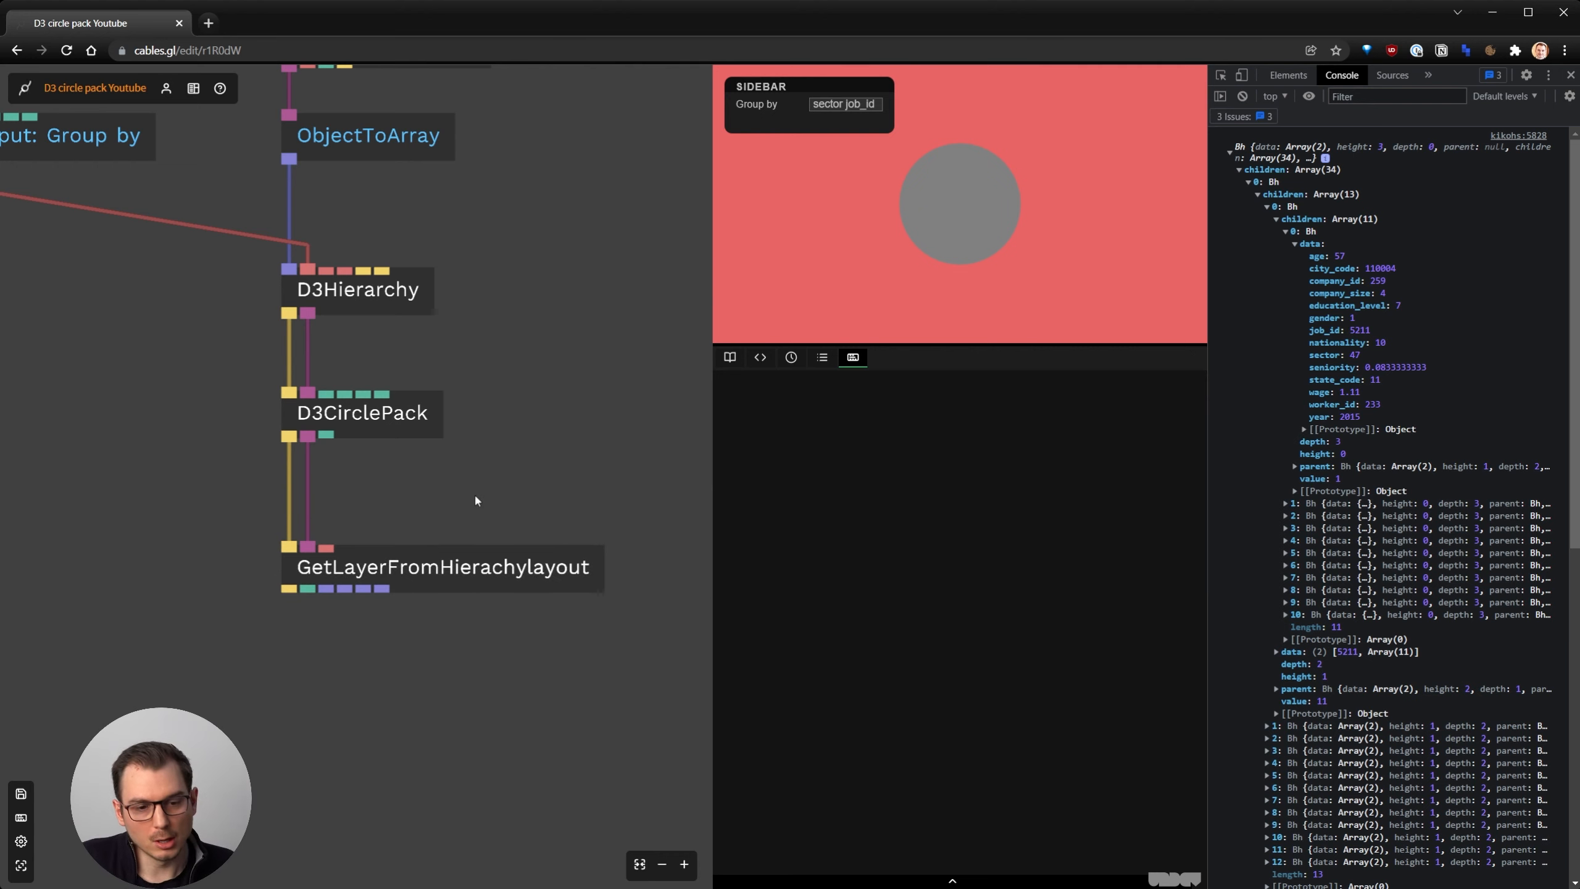
Review the printed hierarchy in the console and move GetLayerFromHierachylayout slightly further below D3CirclePack
{"action": "scroll", "coordinate": [1271, 416], "scroll_direction": "down", "scroll_amount": 8}
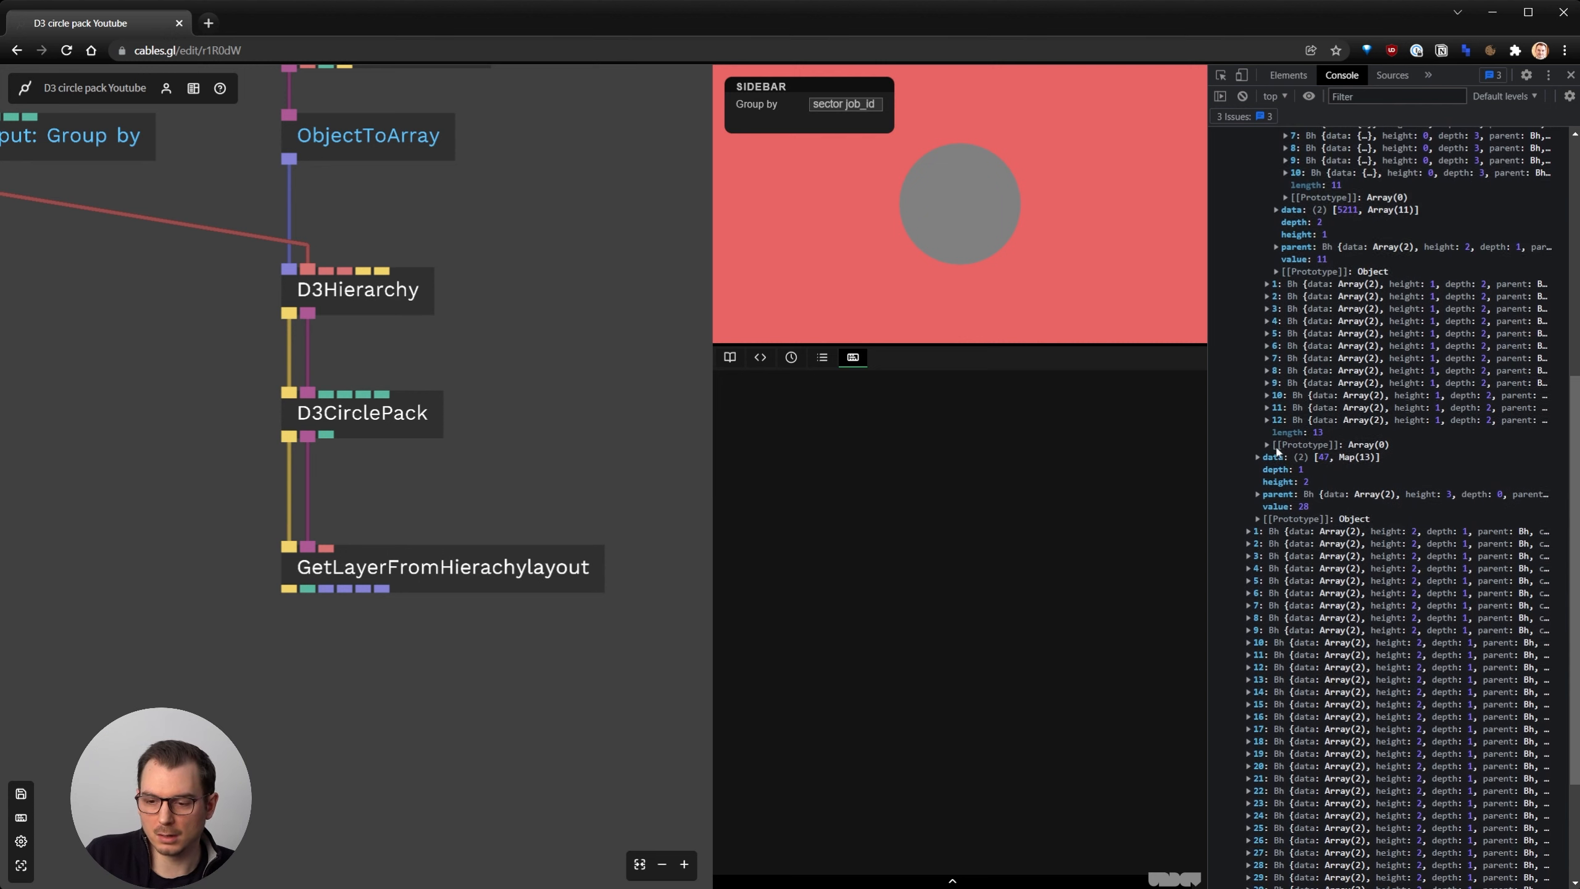
{"action": "scroll", "coordinate": [1283, 414], "scroll_direction": "up", "scroll_amount": 7}
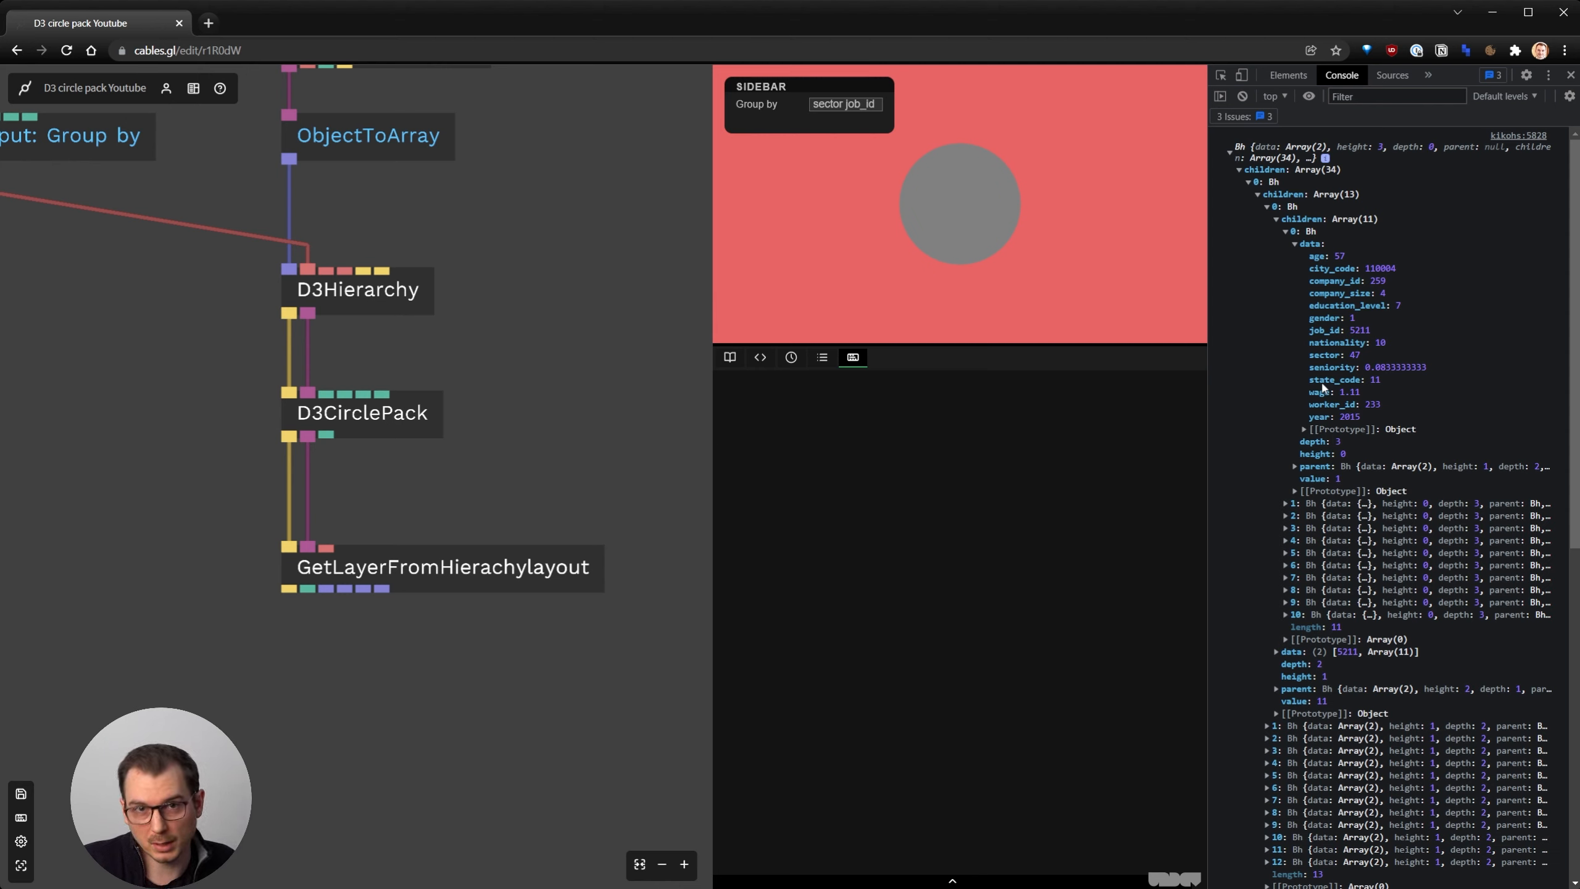
{"action": "left_click_drag", "start_coordinate": [472, 588], "coordinate": [473, 599]}
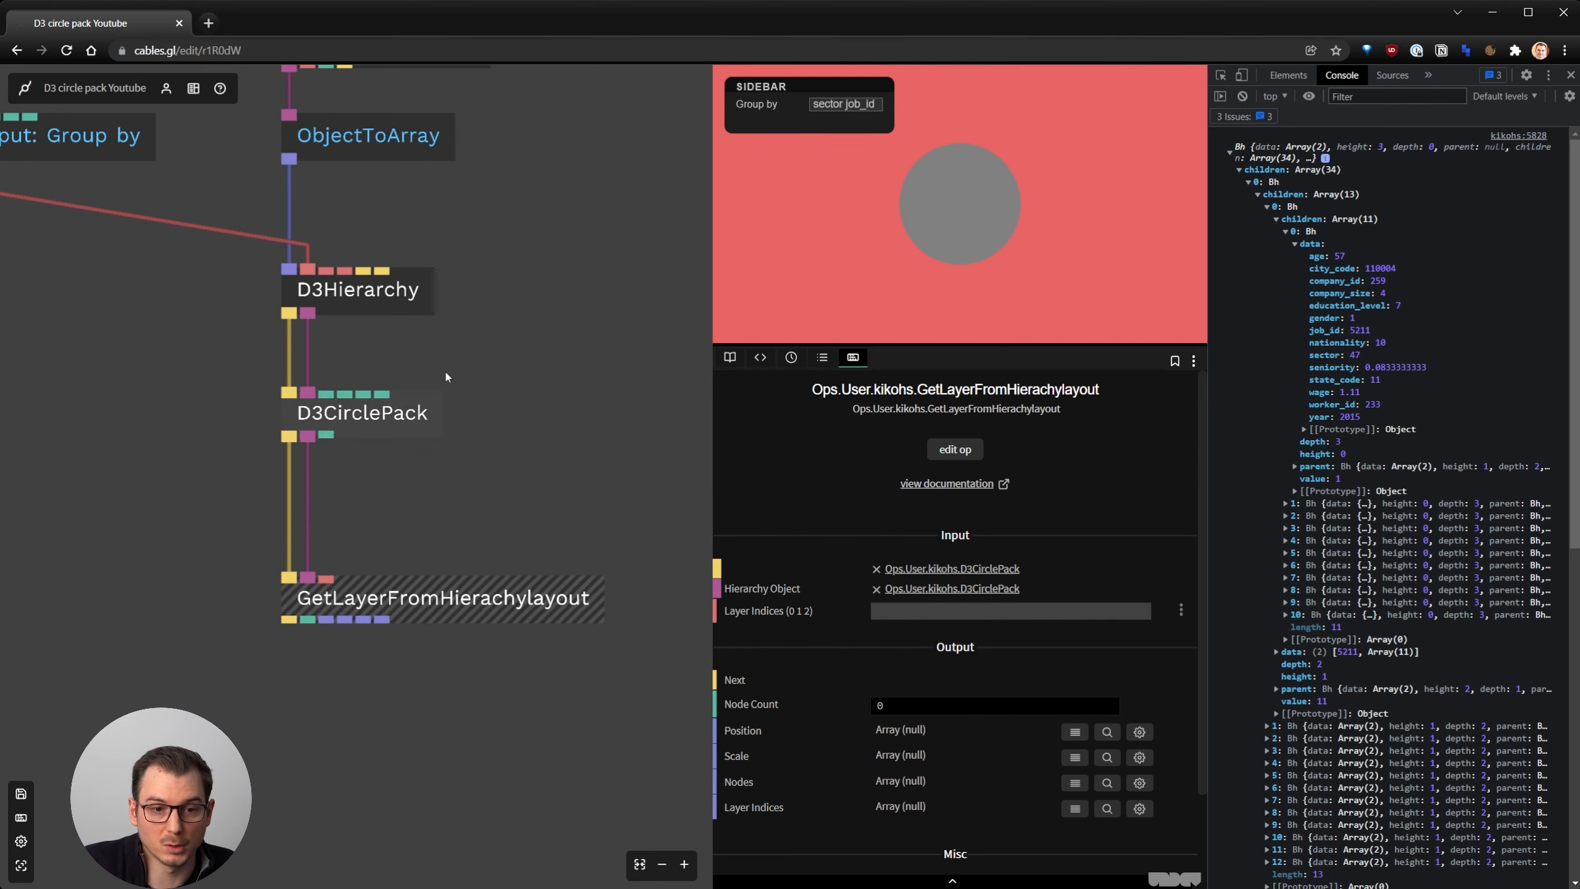
Reset D3Hierarchy and inspect the node count and array outputs of GetLayerFromHierachylayout
{"action": "left_click", "coordinate": [420, 304]}
{"action": "scroll", "coordinate": [520, 336], "scroll_direction": "up", "scroll_amount": 3}
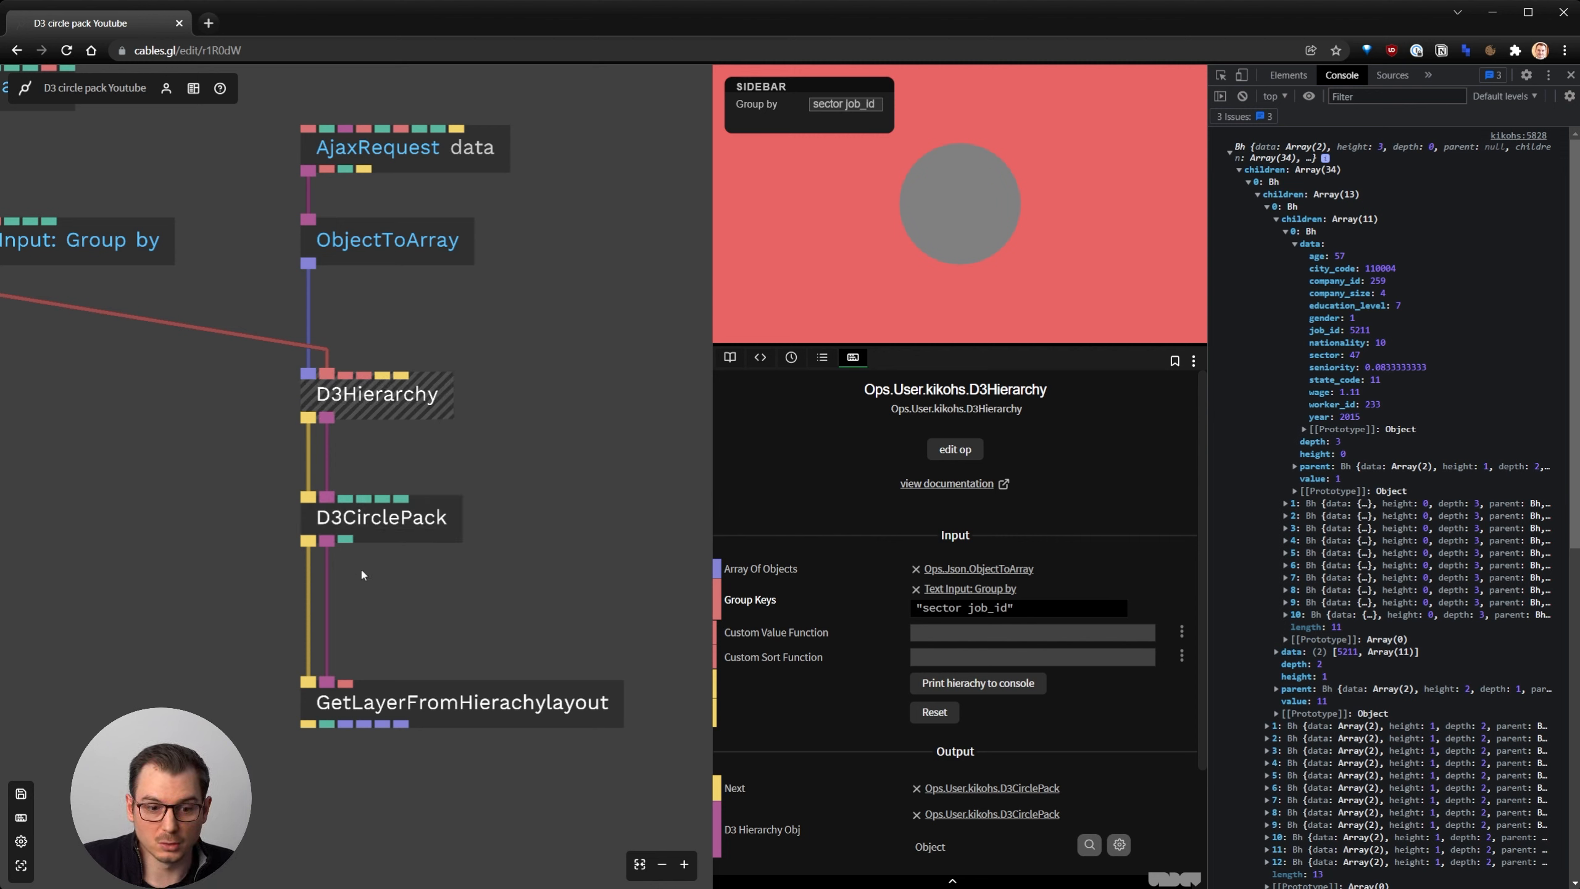
{"action": "left_click", "coordinate": [340, 716]}
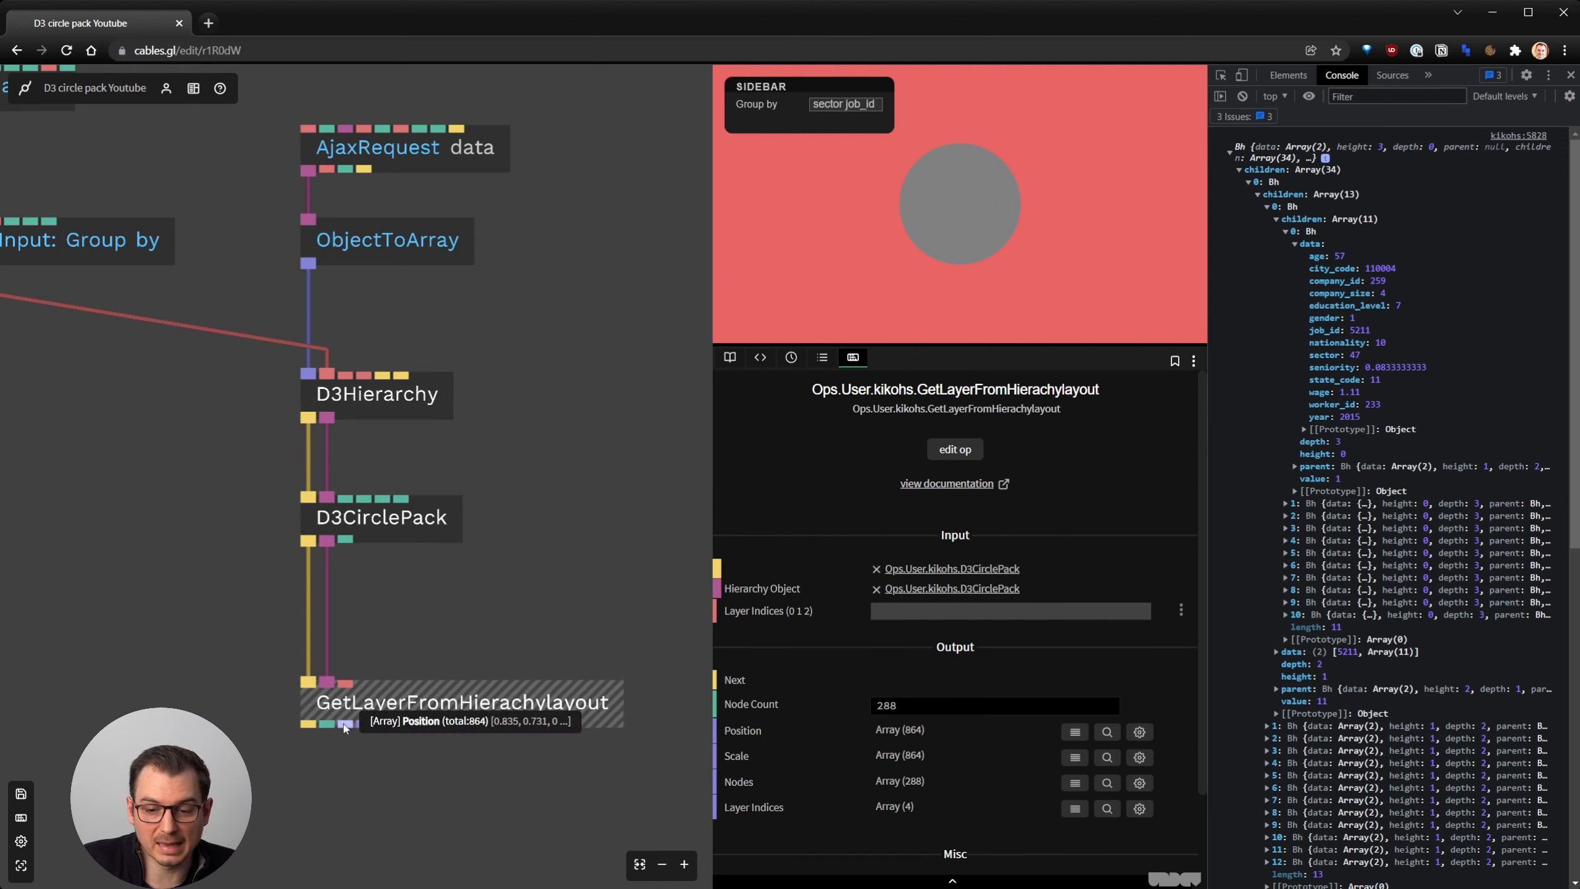
{"action": "left_click_drag", "start_coordinate": [517, 608], "coordinate": [486, 517]}
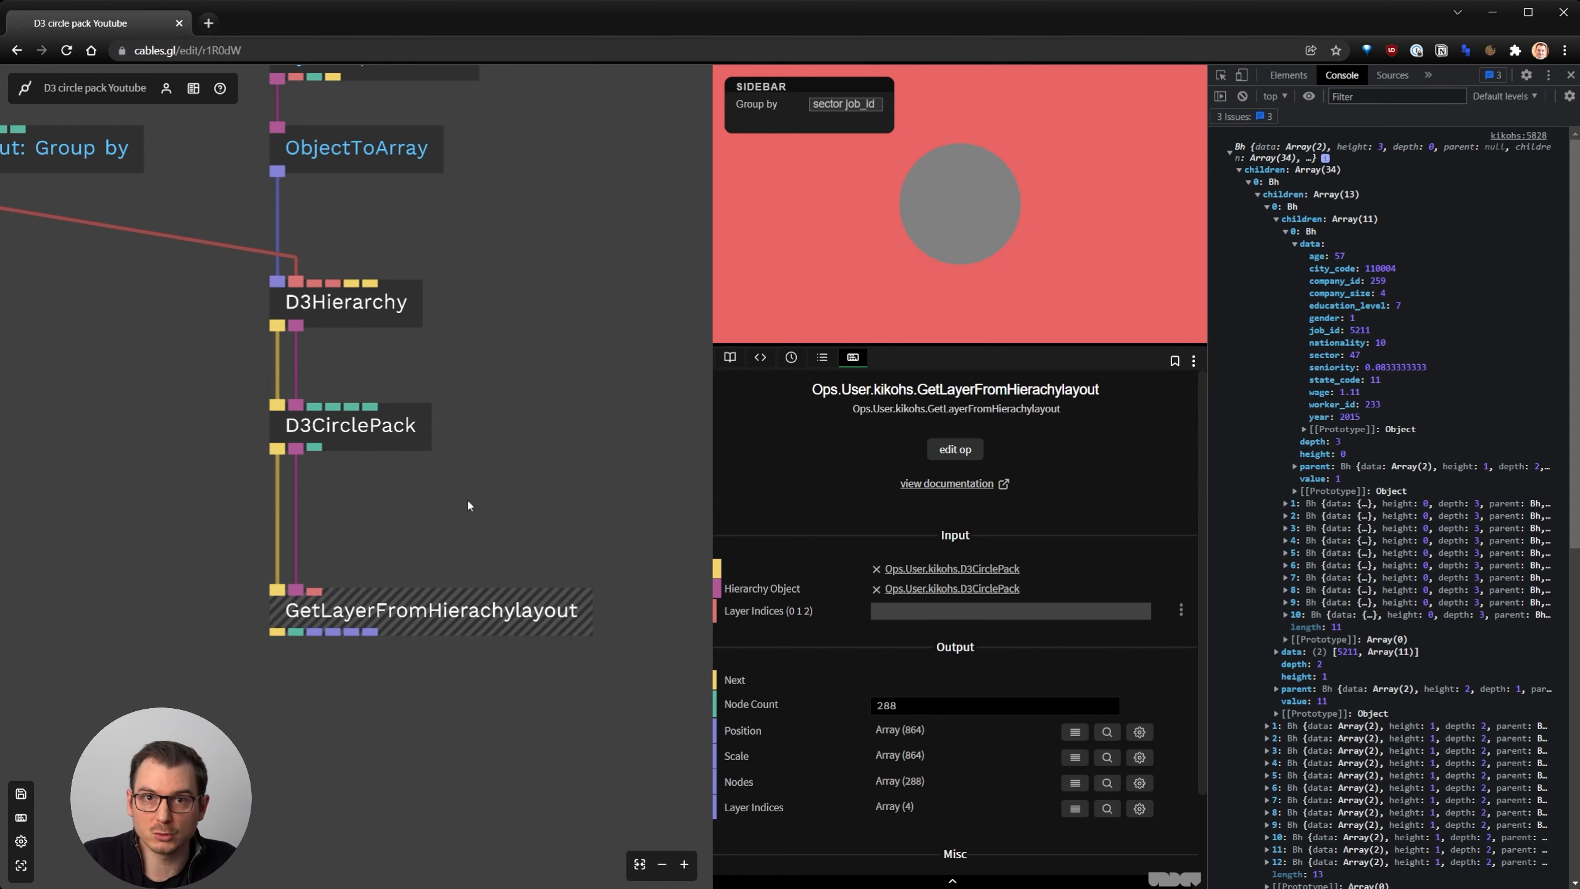
Duplicate the Group by text input and link the copy's Link input to the original's Children output
{"action": "scroll", "coordinate": [468, 505], "scroll_direction": "down", "scroll_amount": 3}
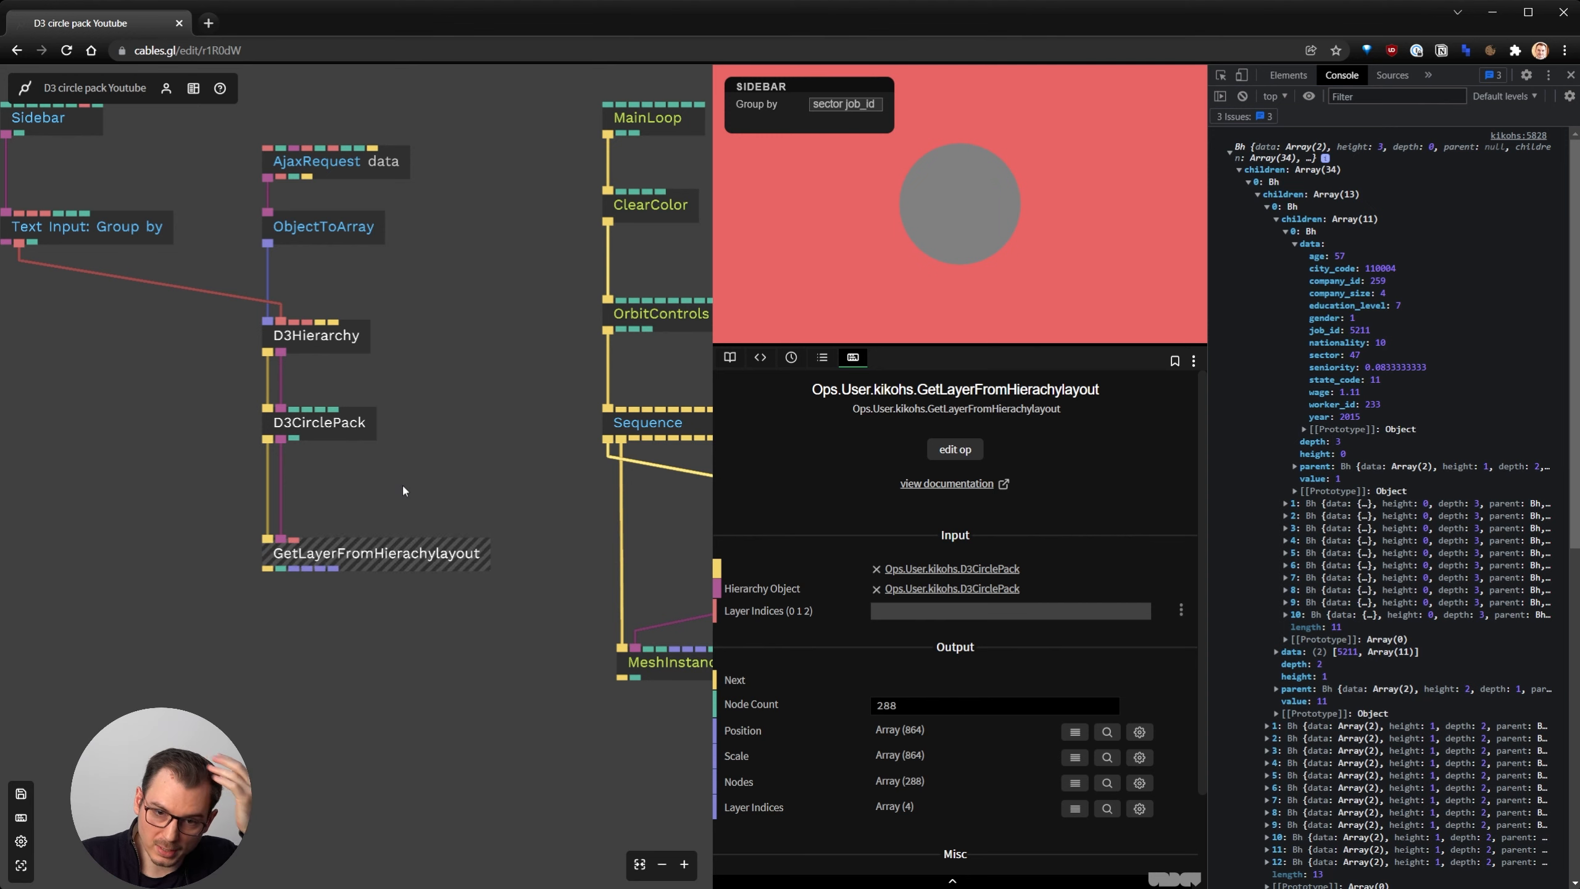
{"action": "left_click_drag", "start_coordinate": [403, 490], "coordinate": [531, 571]}
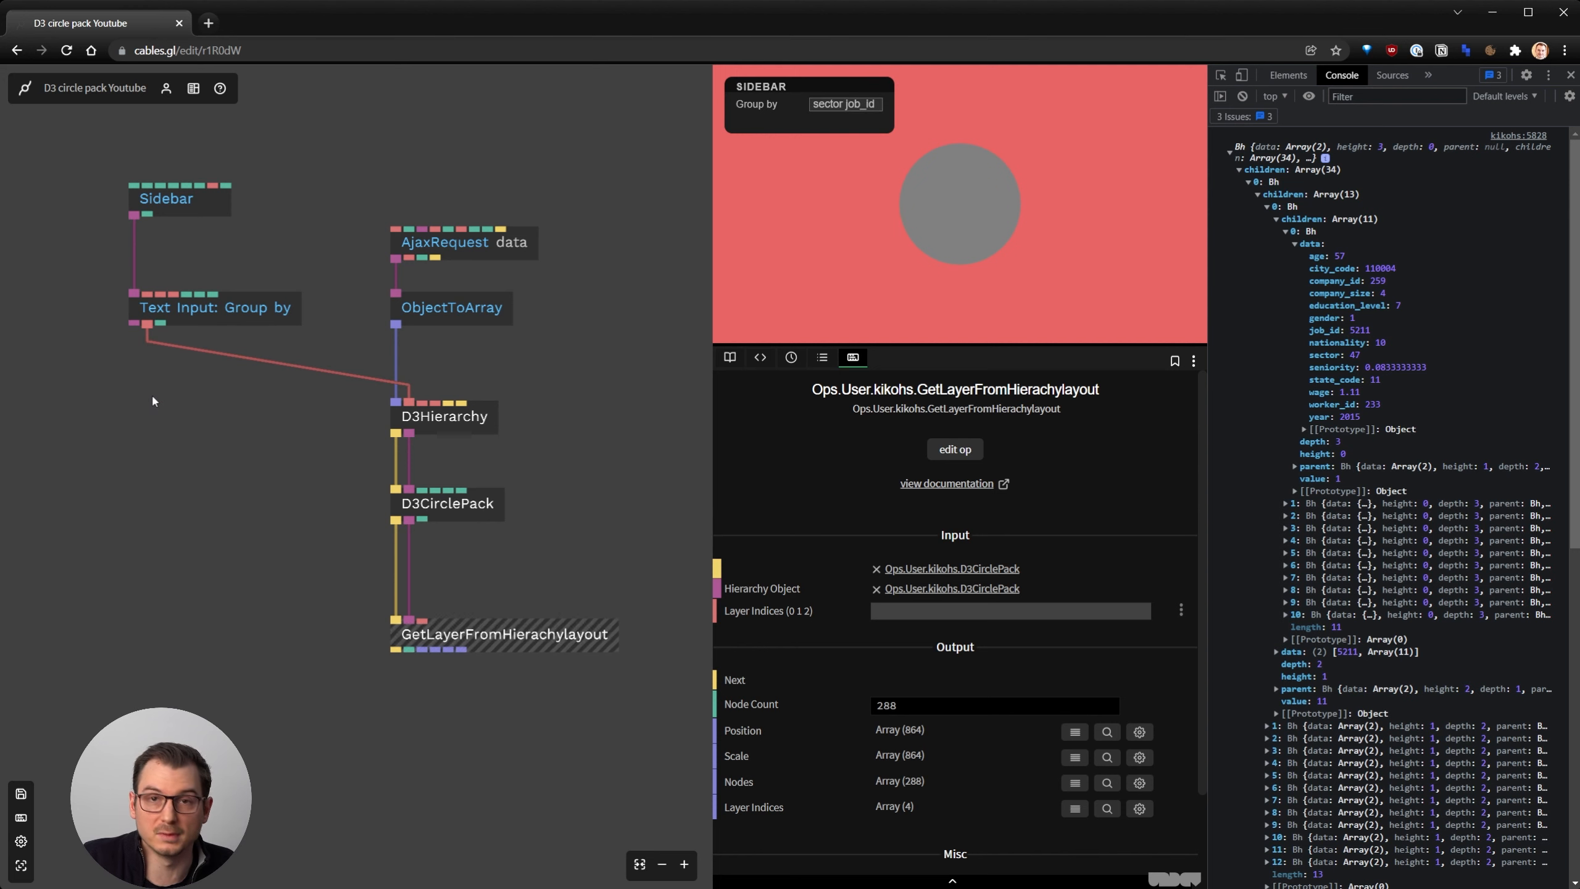
{"action": "scroll", "coordinate": [155, 399], "scroll_direction": "up", "scroll_amount": 3}
{"action": "left_click", "coordinate": [244, 293]}
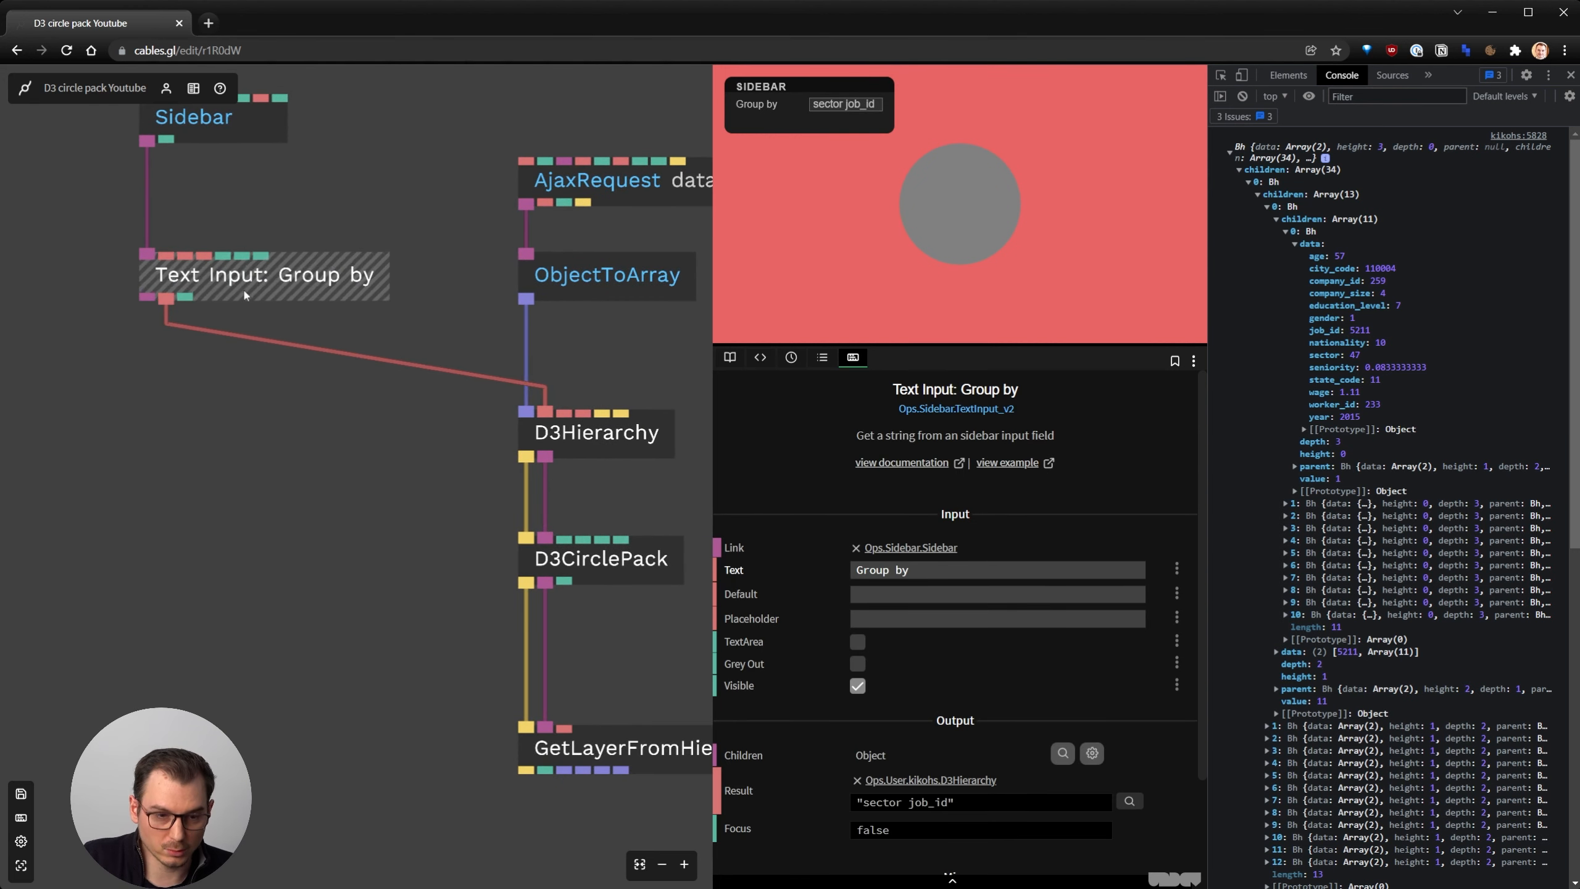
{"action": "key", "text": "ctrl+c"}
{"action": "key", "text": "ctrl+v"}
{"action": "left_click_drag", "start_coordinate": [147, 297], "coordinate": [147, 412]}
Label the duplicated text input "Layers" and set its default value to "0 1"
{"action": "left_click_drag", "start_coordinate": [921, 570], "coordinate": [830, 571]}
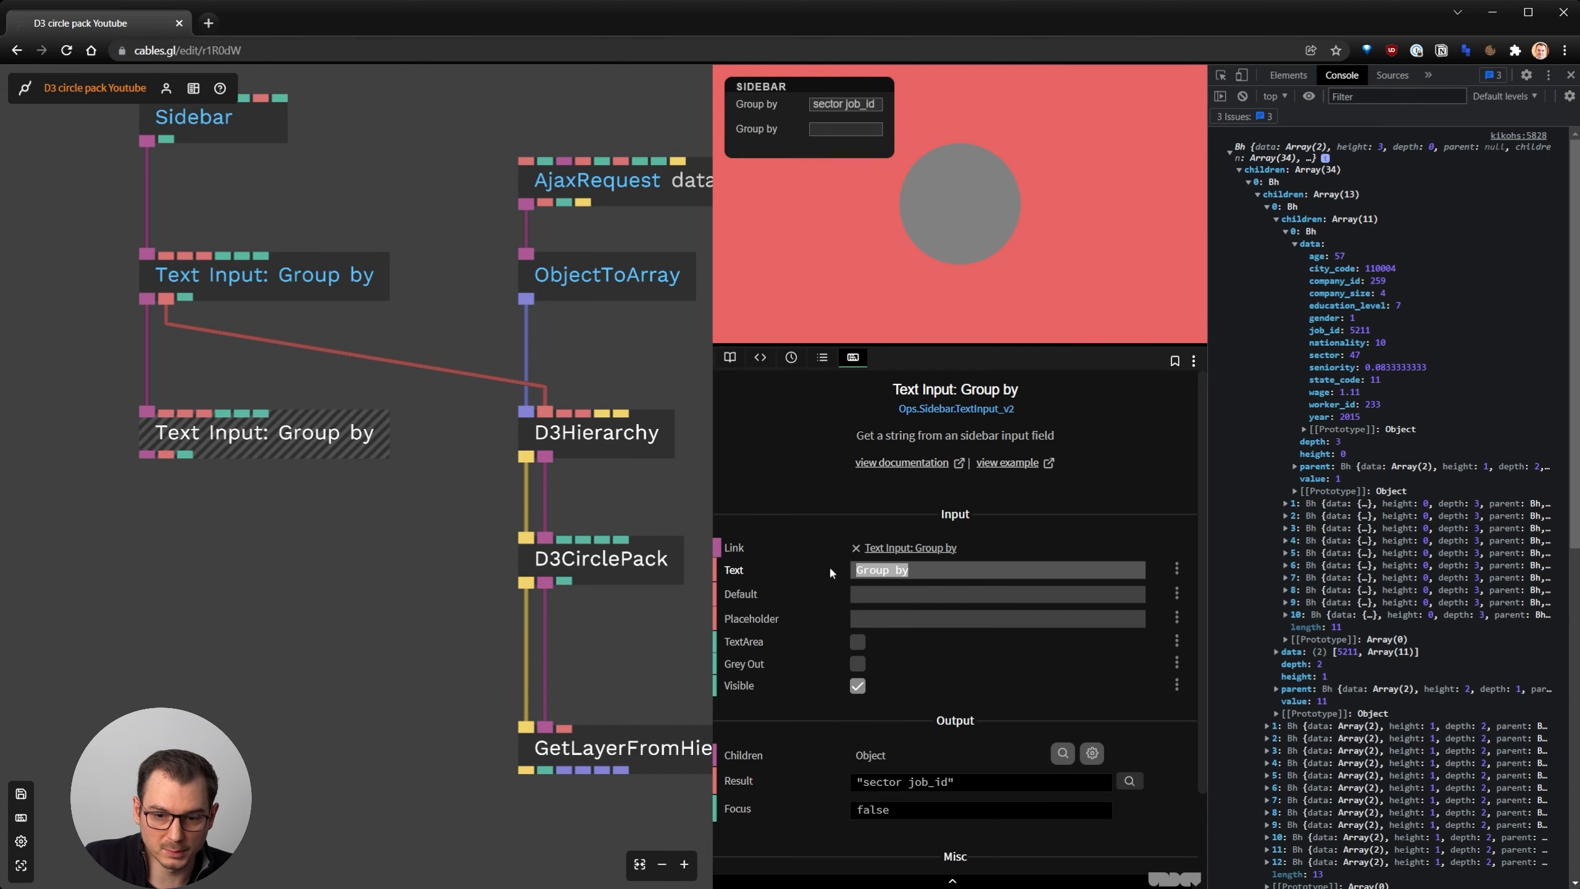
{"action": "type", "text": "Layers"}
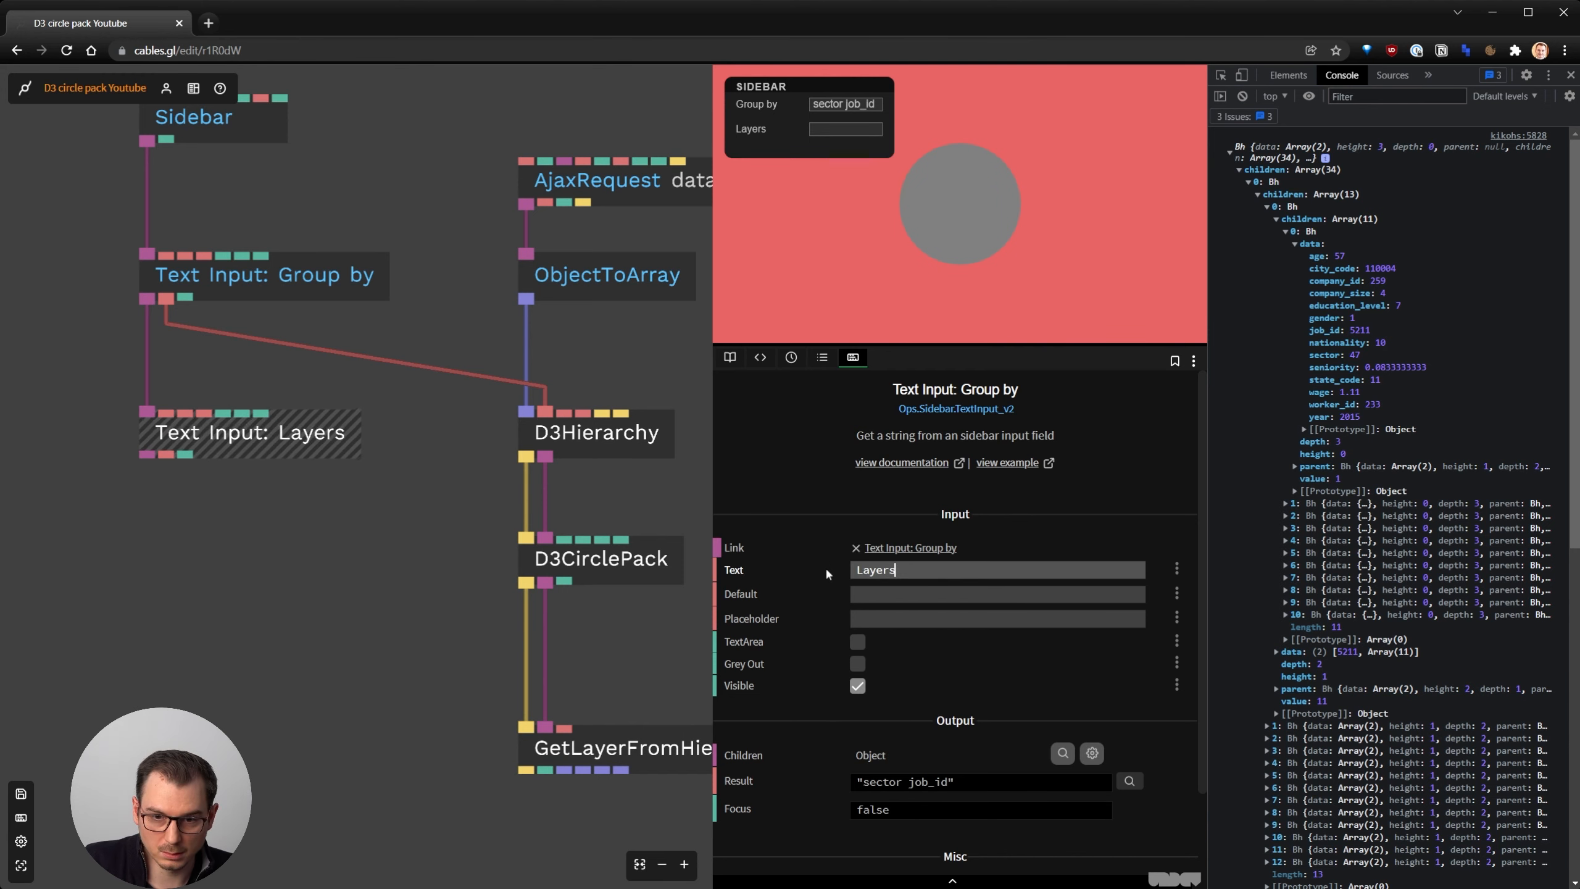
{"action": "left_click", "coordinate": [875, 595]}
{"action": "type", "text": "0"}
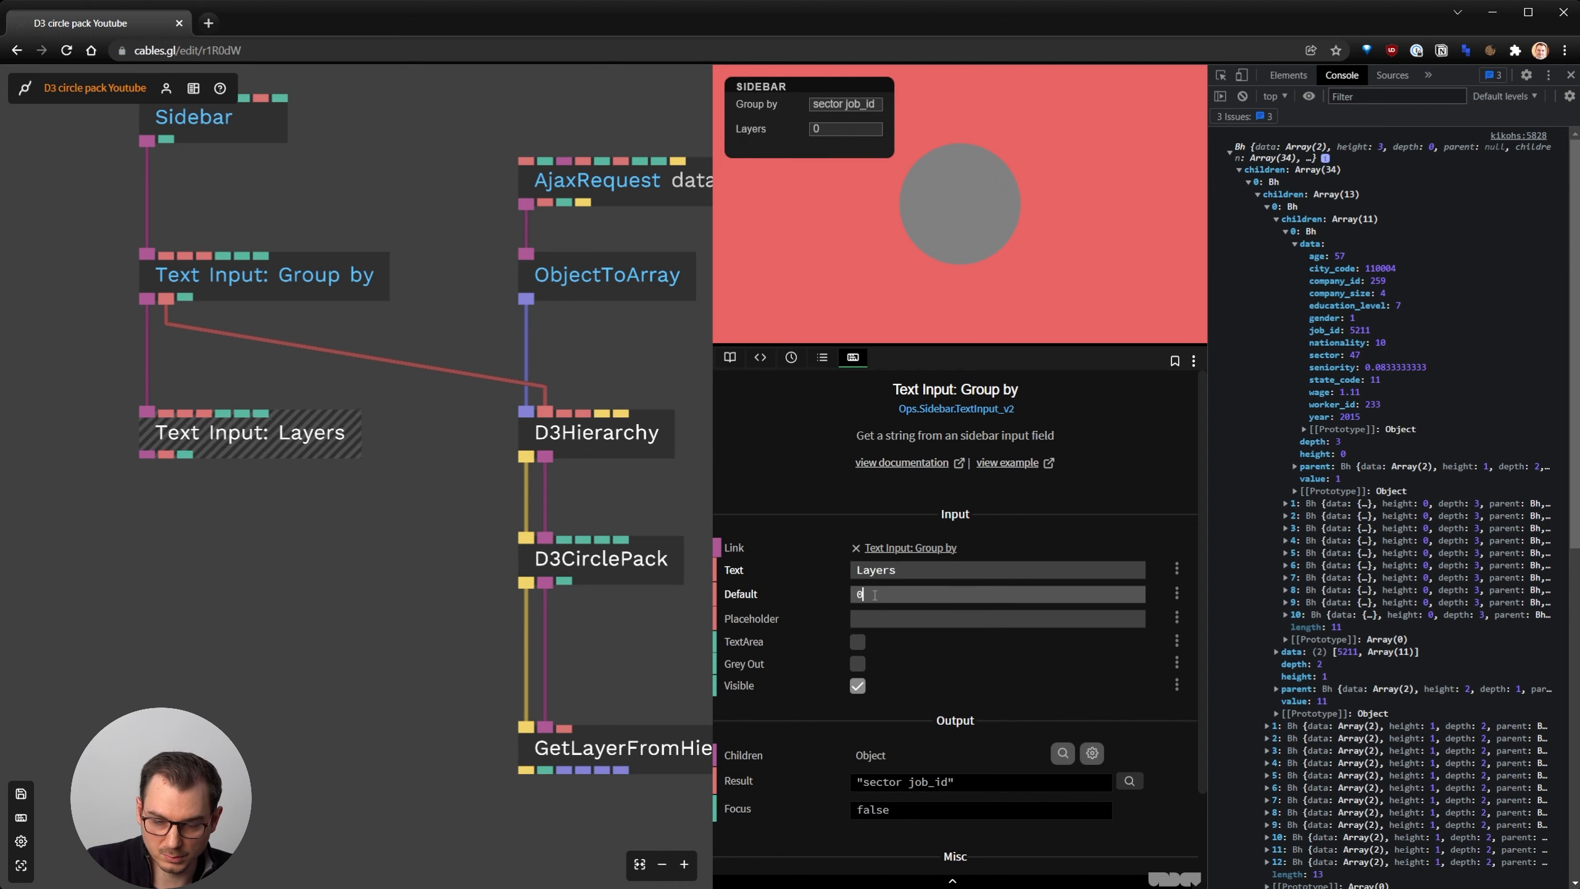
{"action": "type", "text": " 1"}
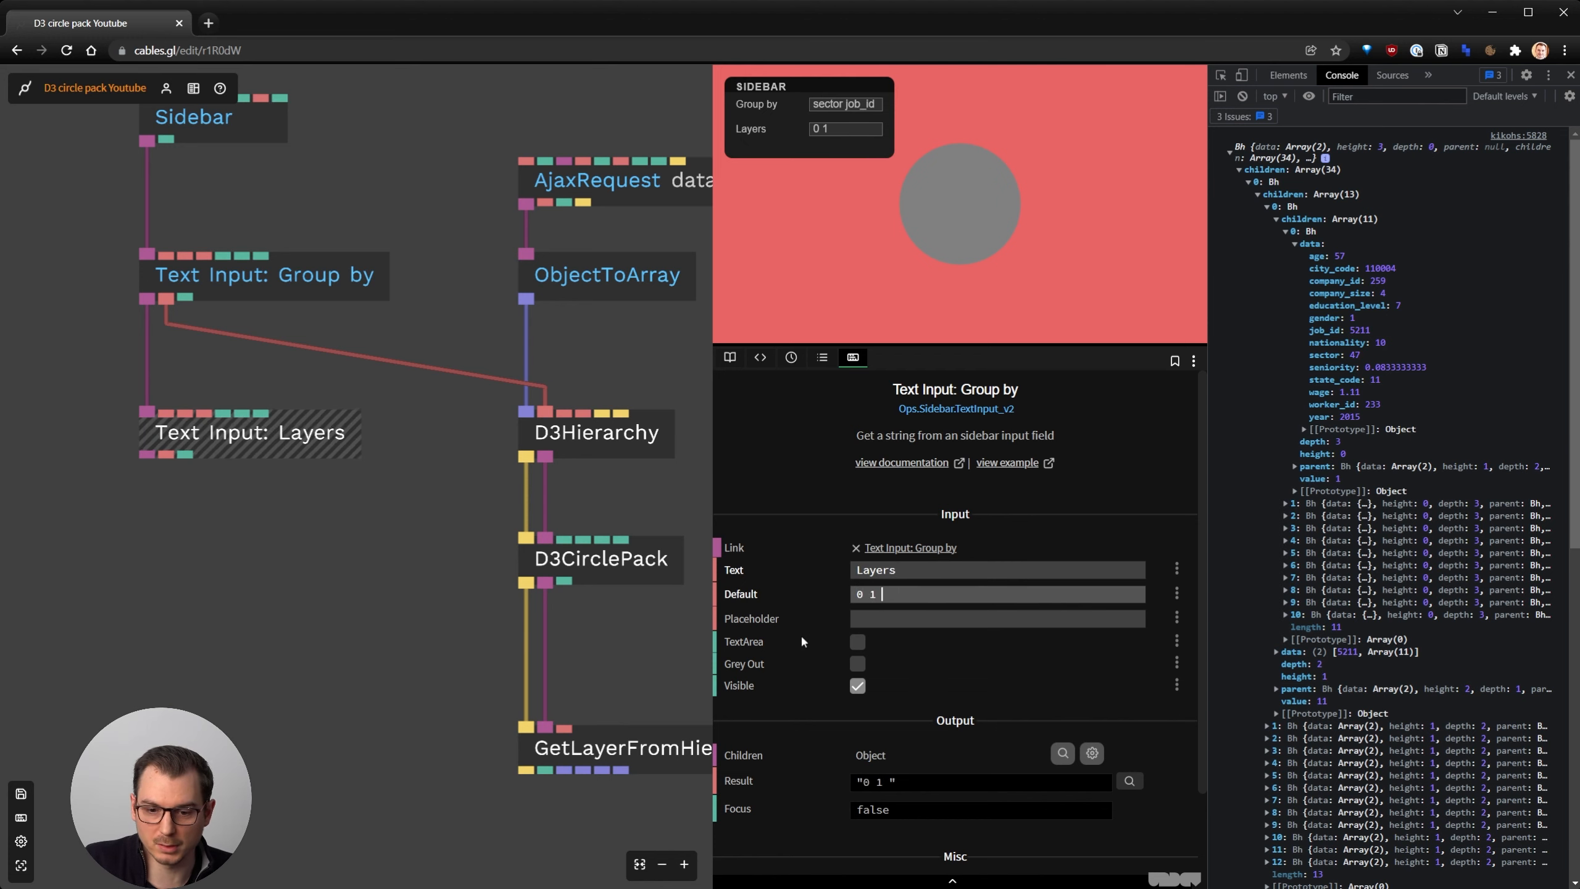
Connect the Layers text input's Result to GetLayerFromHierachylayout's Layer Indices input and save the patch
{"action": "left_click", "coordinate": [260, 539]}
{"action": "left_click_drag", "start_coordinate": [266, 536], "coordinate": [220, 431]}
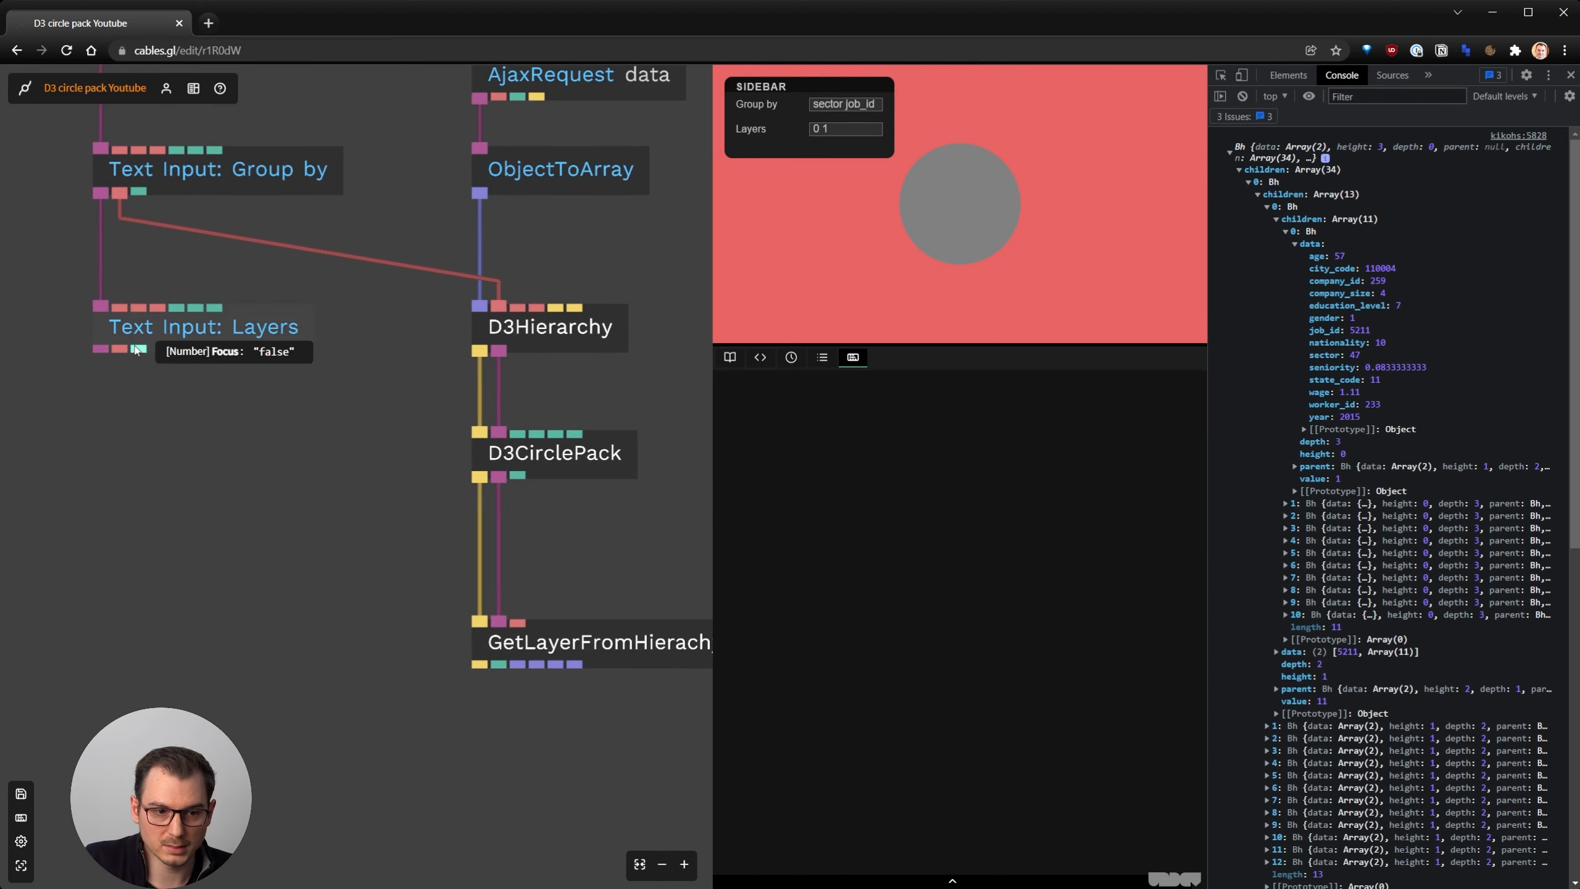
{"action": "left_click_drag", "start_coordinate": [121, 350], "coordinate": [393, 547]}
{"action": "left_click_drag", "start_coordinate": [511, 622], "coordinate": [517, 621]}
{"action": "key", "text": "ctrl+s"}
Reset D3Hierarchy and check how GetLayerFromHierachylayout's outputs respond to the layer indices
{"action": "left_click_drag", "start_coordinate": [588, 524], "coordinate": [465, 476]}
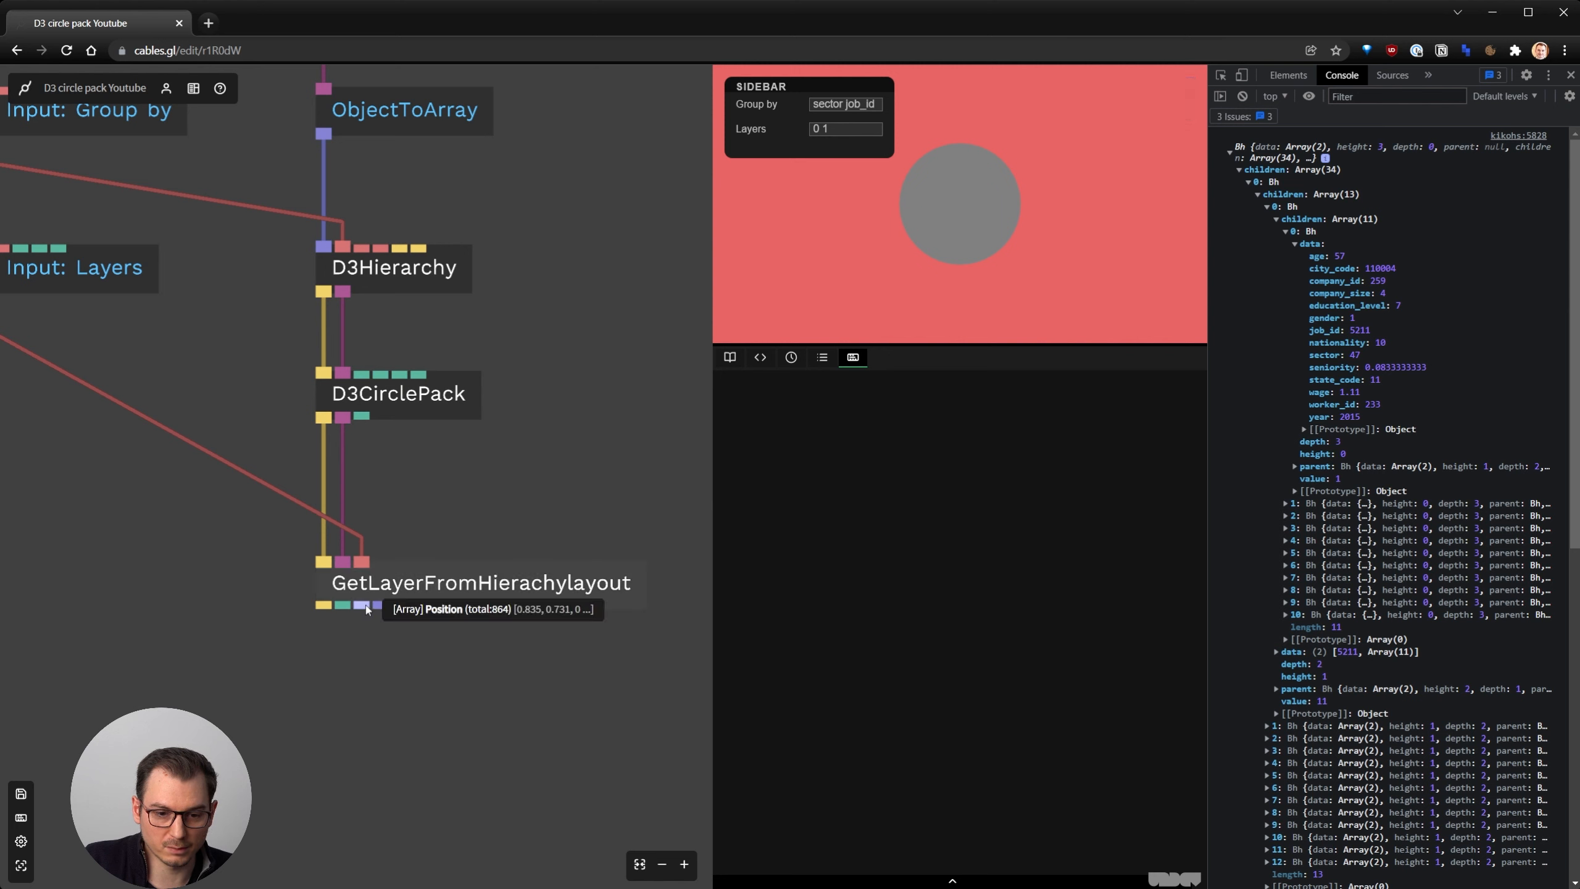
{"action": "left_click", "coordinate": [387, 583]}
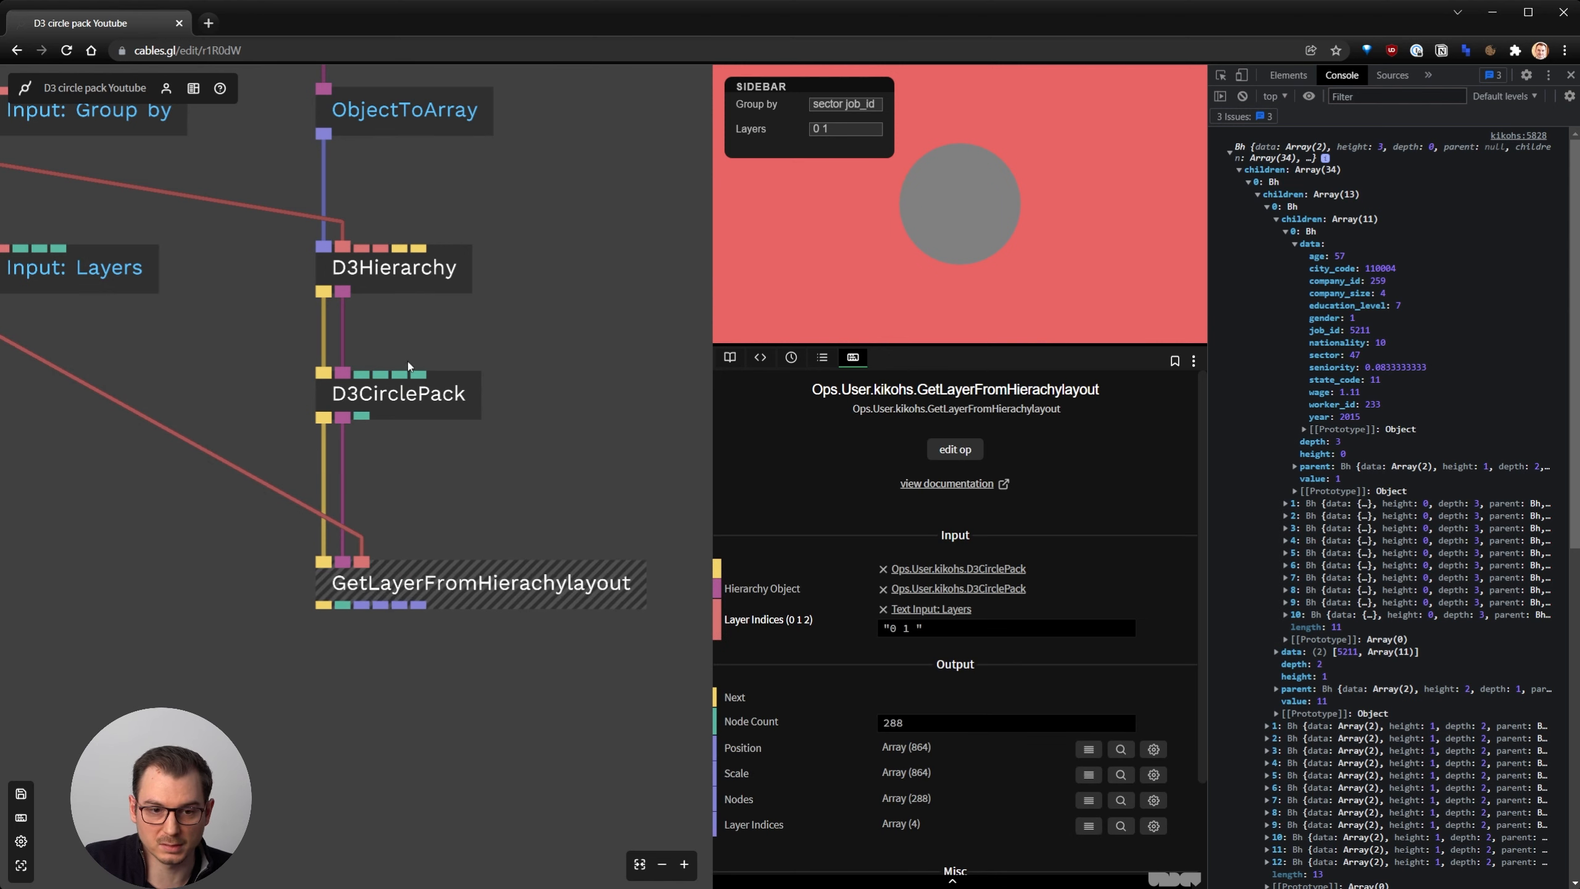
{"action": "left_click_drag", "start_coordinate": [496, 338], "coordinate": [491, 413]}
{"action": "left_click", "coordinate": [459, 364]}
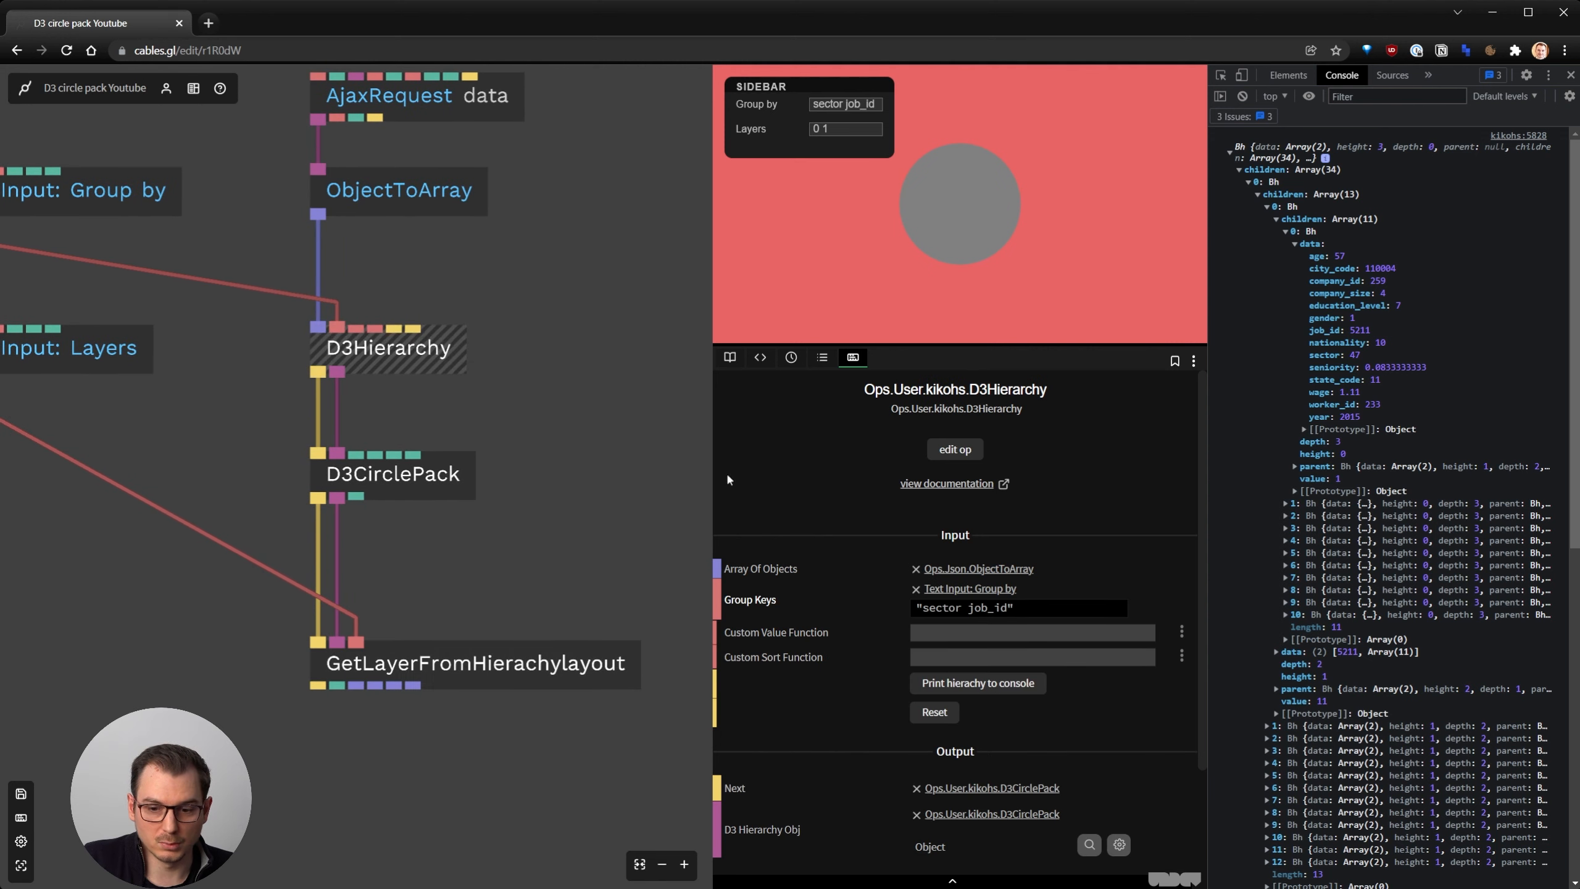
{"action": "left_click", "coordinate": [631, 669]}
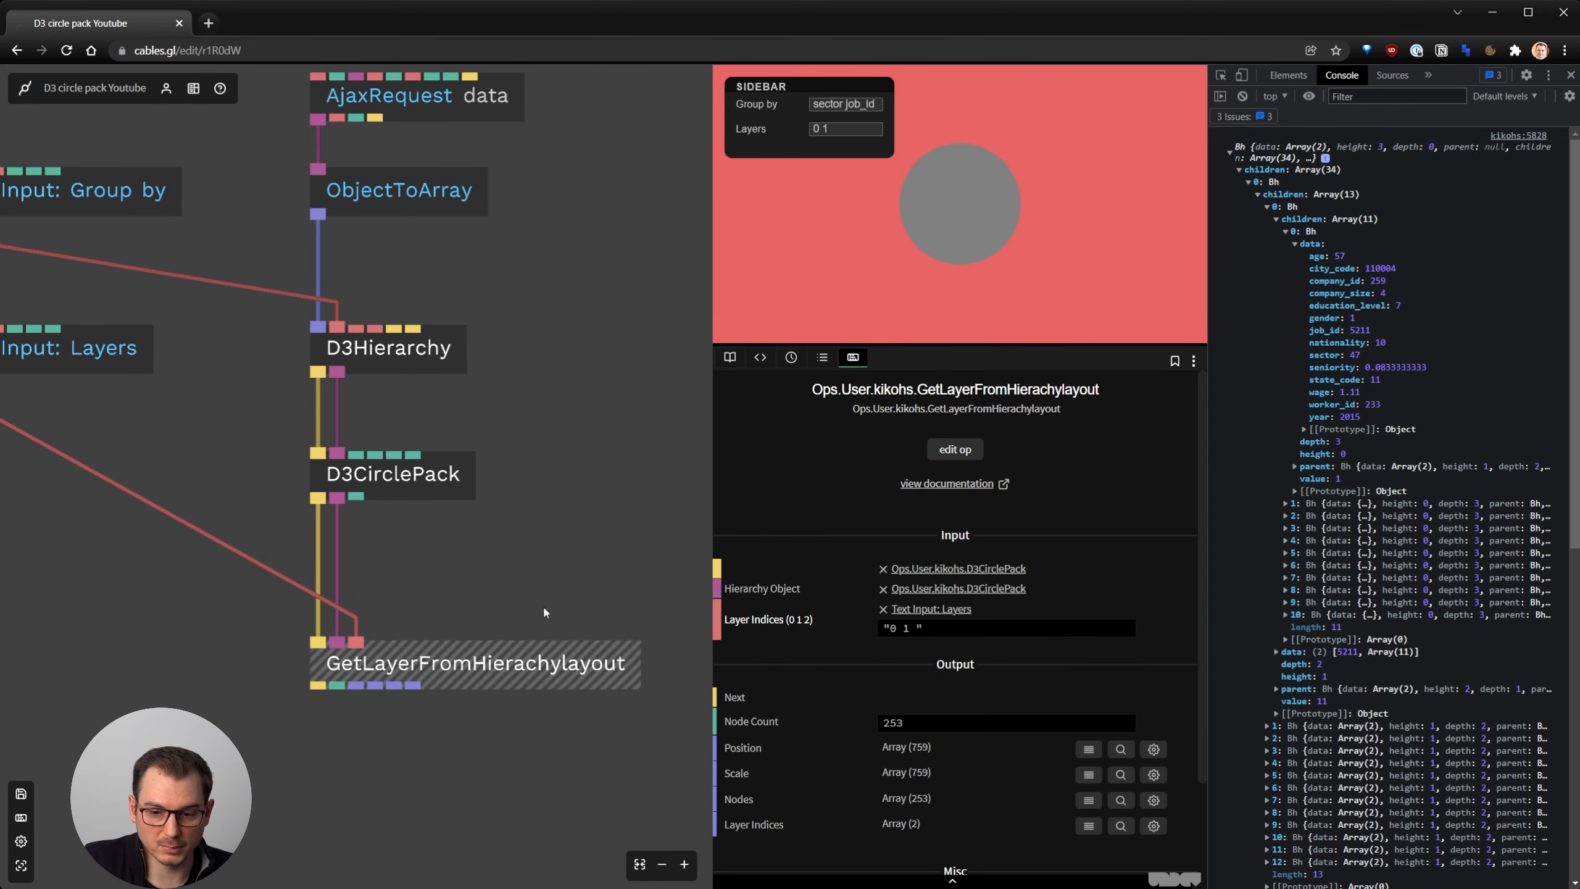
{"action": "scroll", "coordinate": [543, 605], "scroll_direction": "down", "scroll_amount": 3}
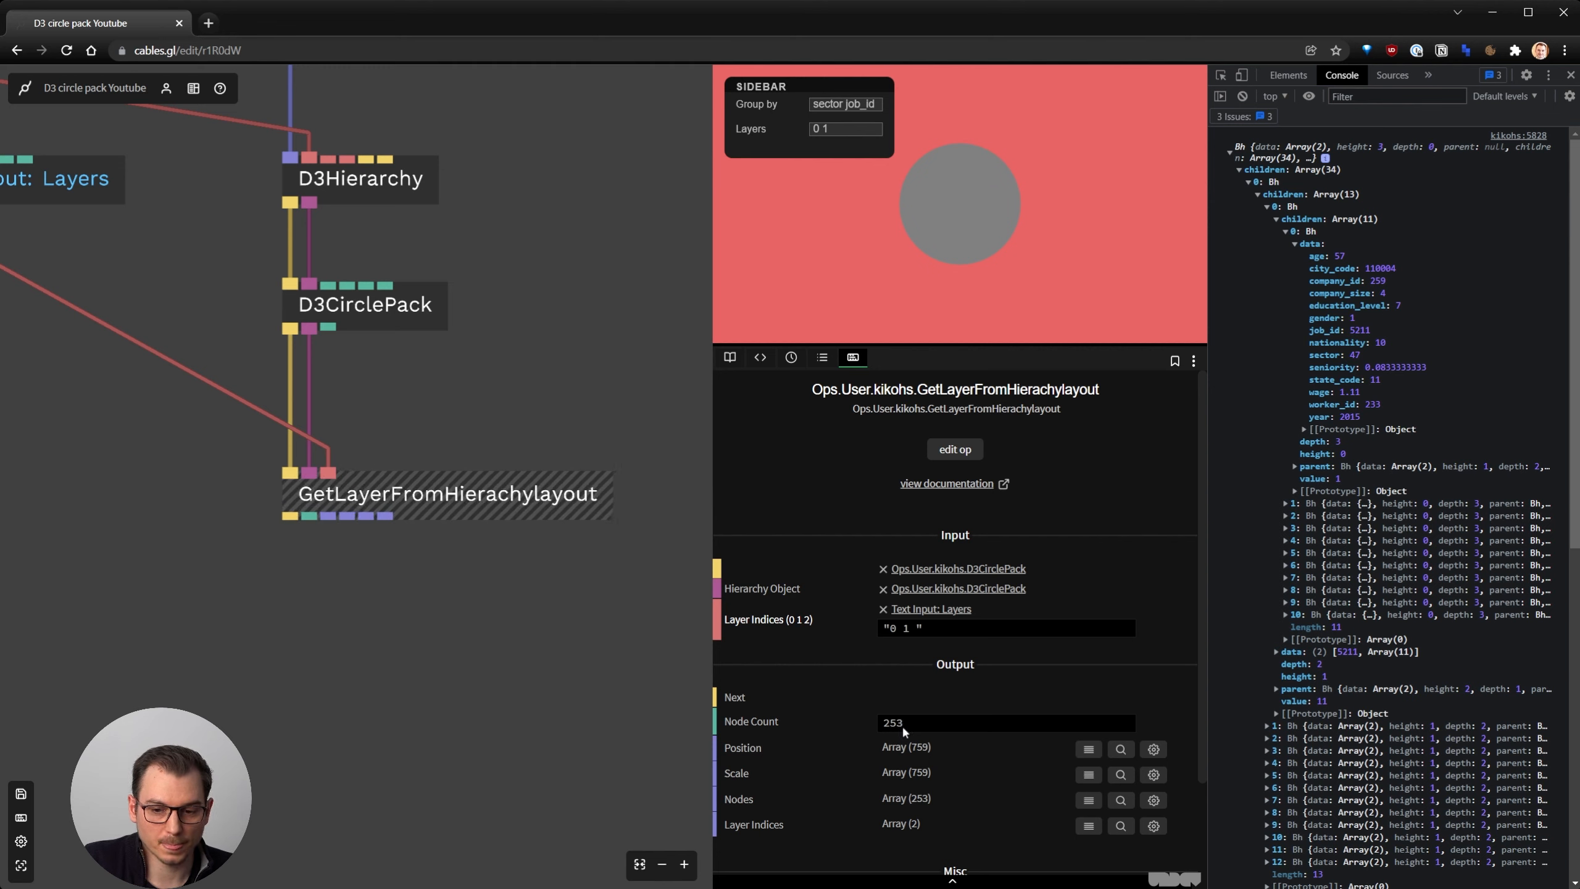
Set the sidebar's Layers value to 0, reset D3Hierarchy and check GetLayerFromHierachylayout's node count
{"action": "left_click", "coordinate": [845, 129]}
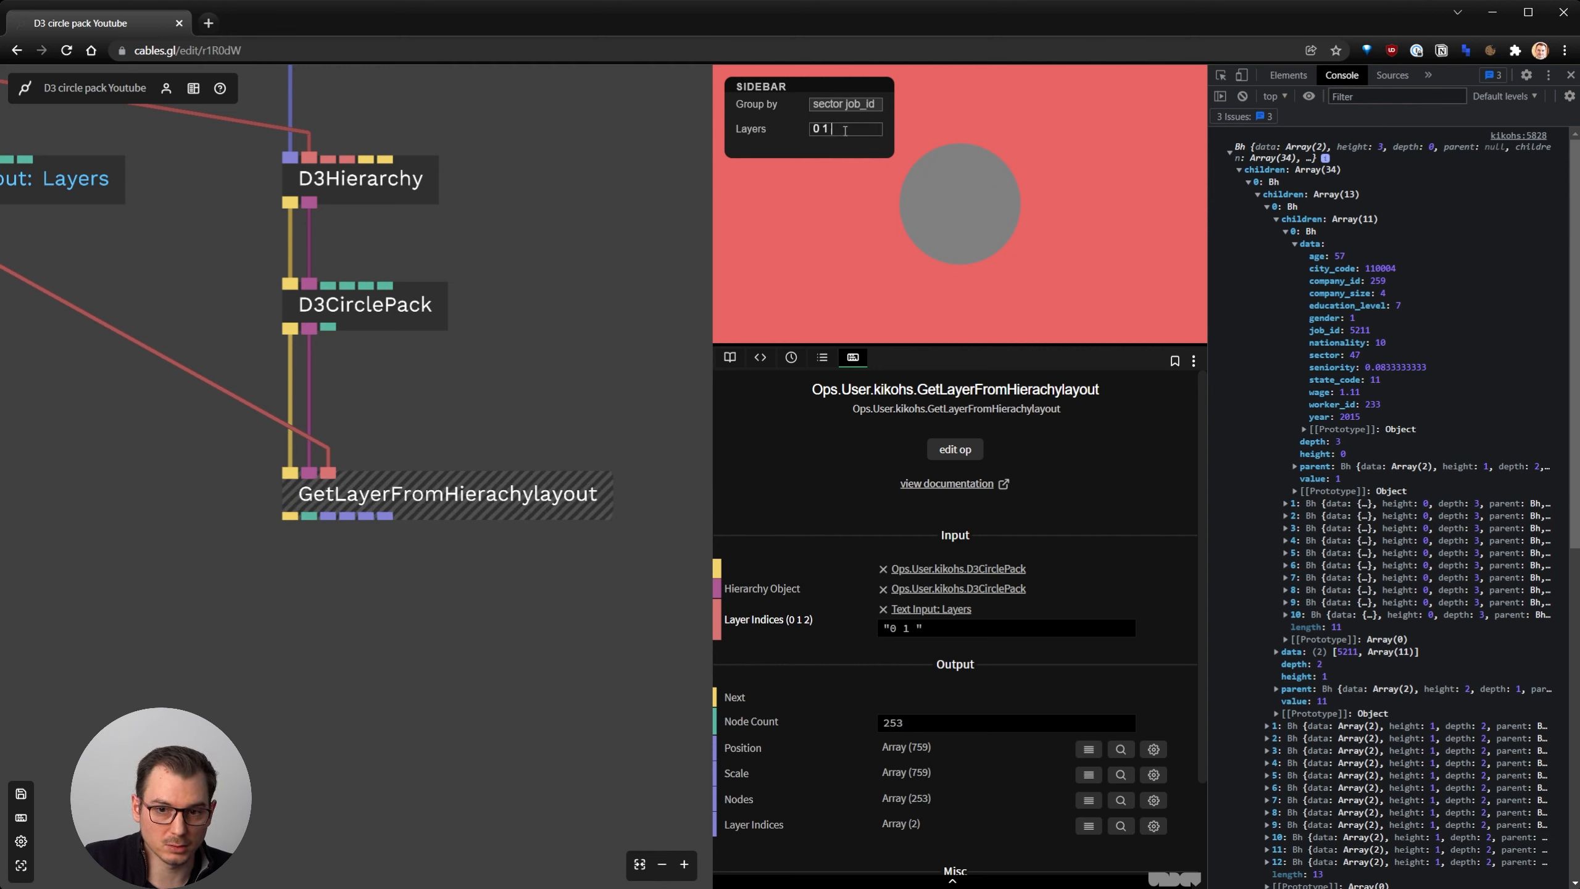
{"action": "key", "text": "BackSpace"}
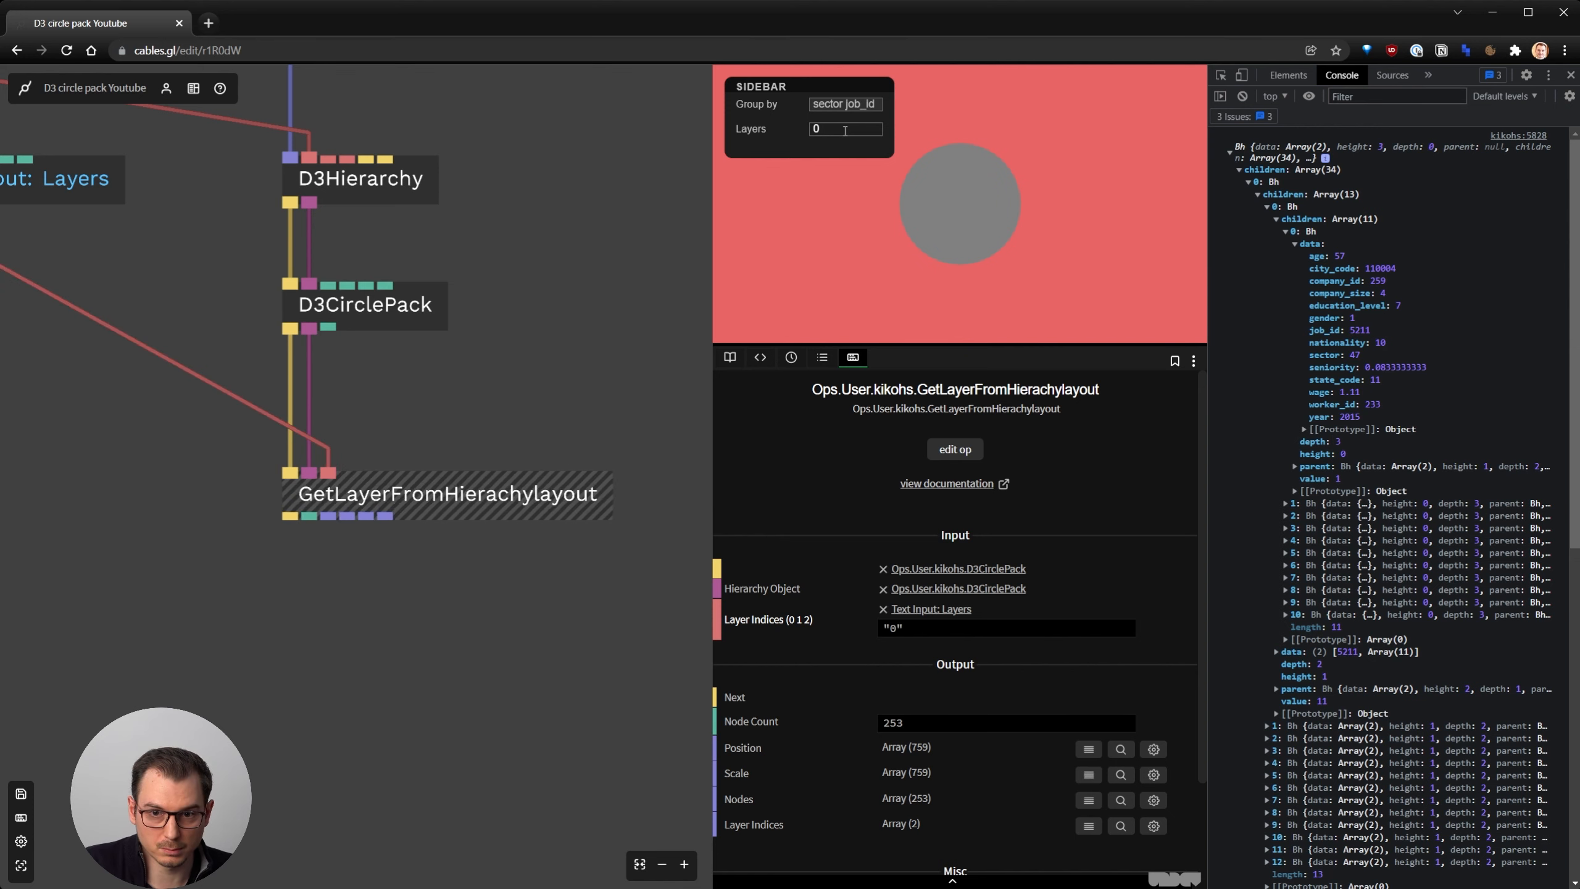
{"action": "left_click", "coordinate": [361, 178]}
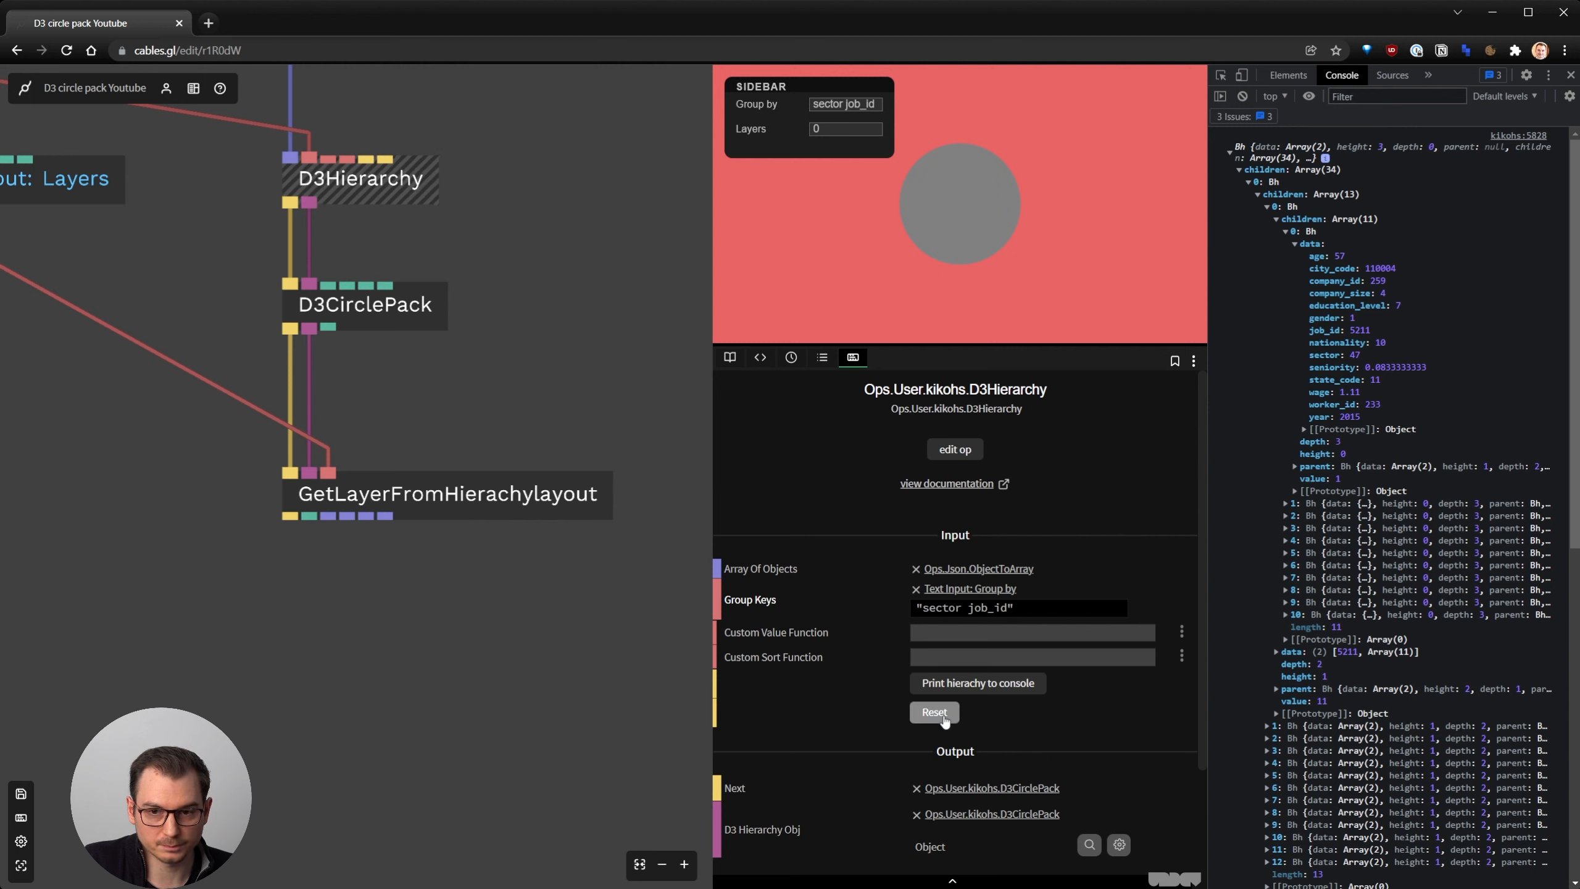
{"action": "left_click", "coordinate": [496, 503]}
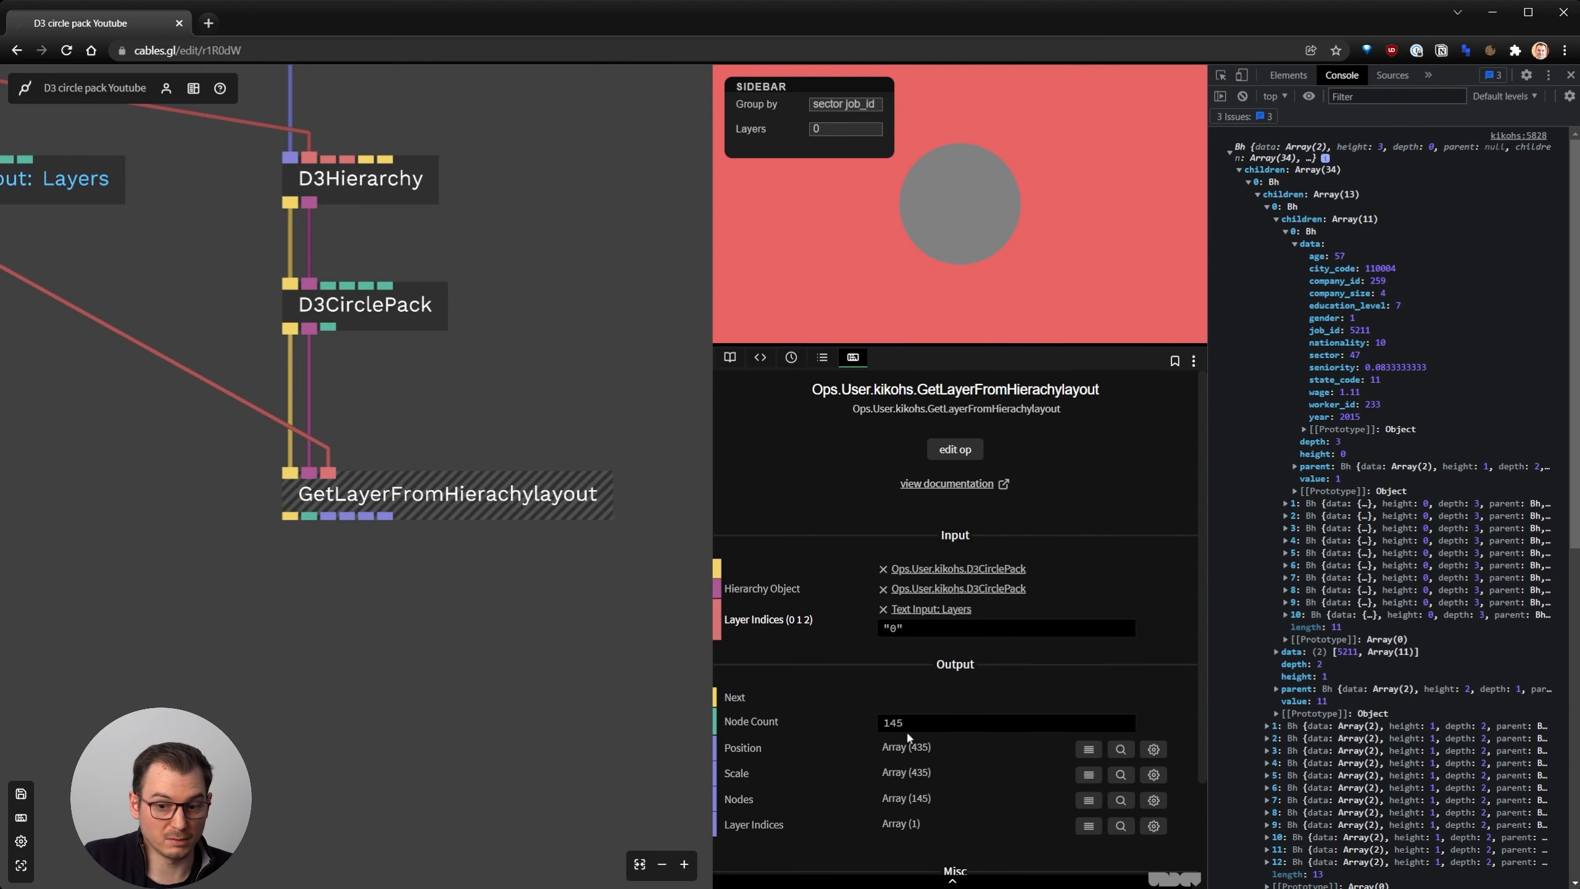
{"action": "left_click", "coordinate": [907, 724]}
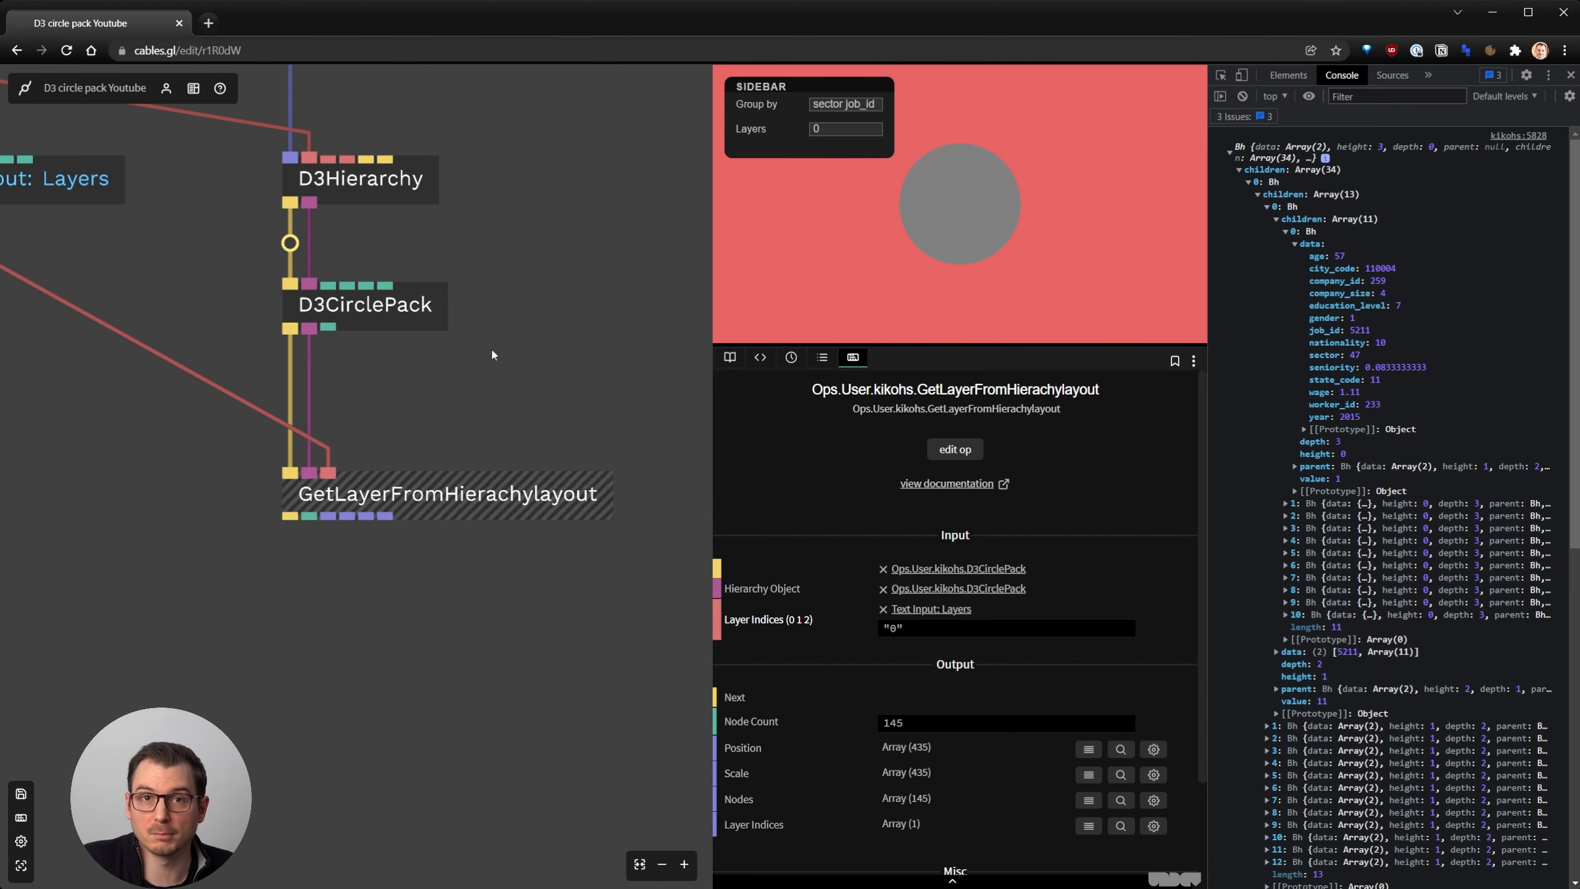
Move the Sidebar op and its Group by and Layers text inputs together a little higher in the patch
{"action": "scroll", "coordinate": [492, 345], "scroll_direction": "down", "scroll_amount": 5}
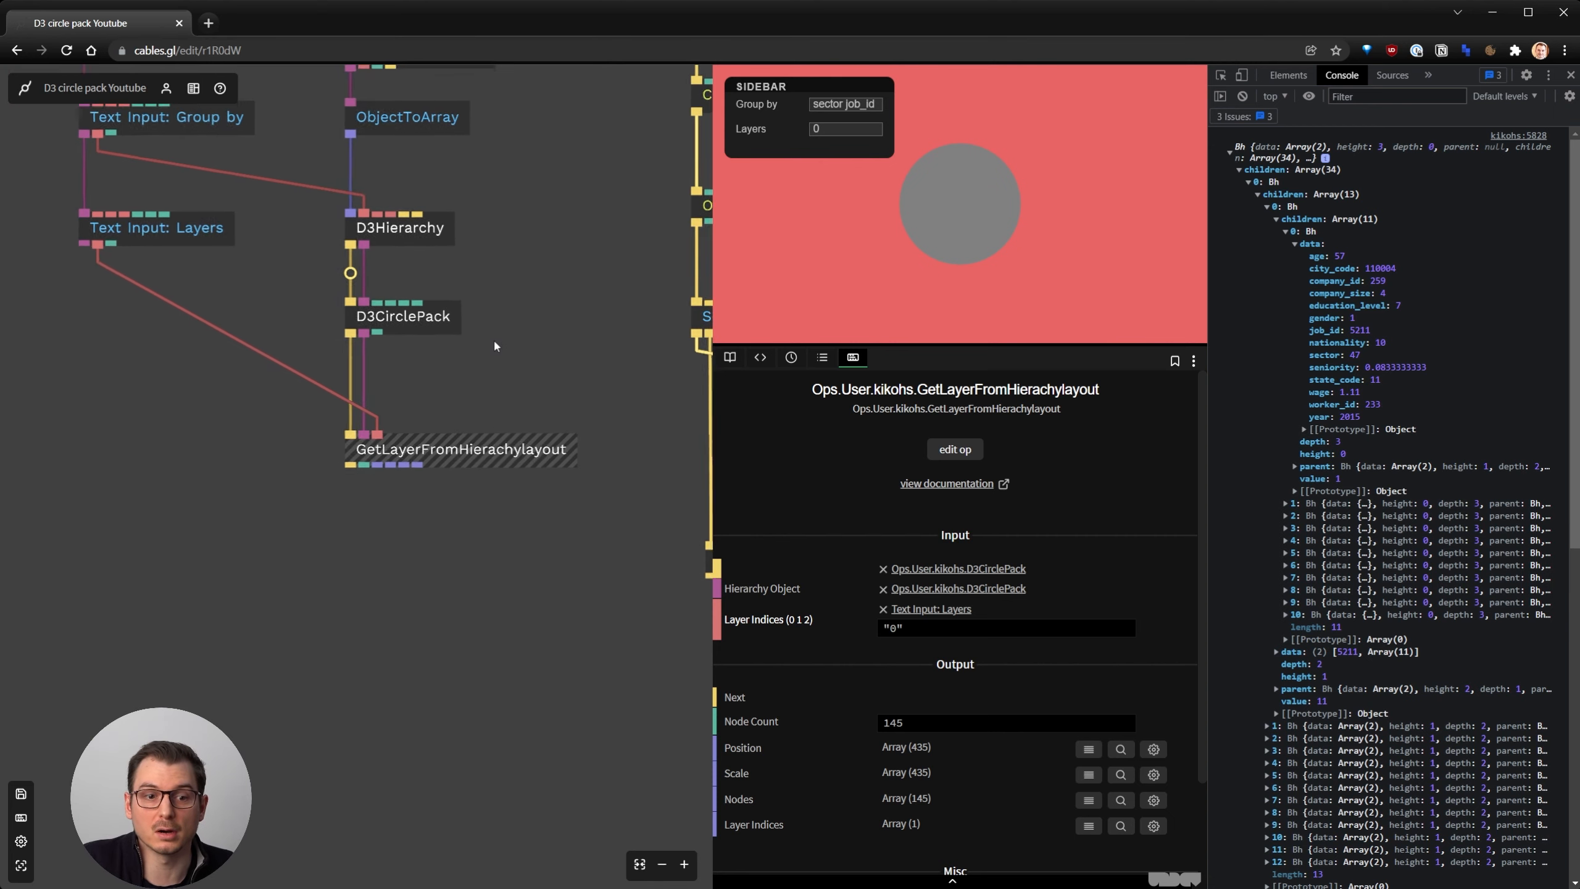
{"action": "left_click_drag", "start_coordinate": [518, 353], "coordinate": [543, 463]}
{"action": "left_click", "coordinate": [498, 379]}
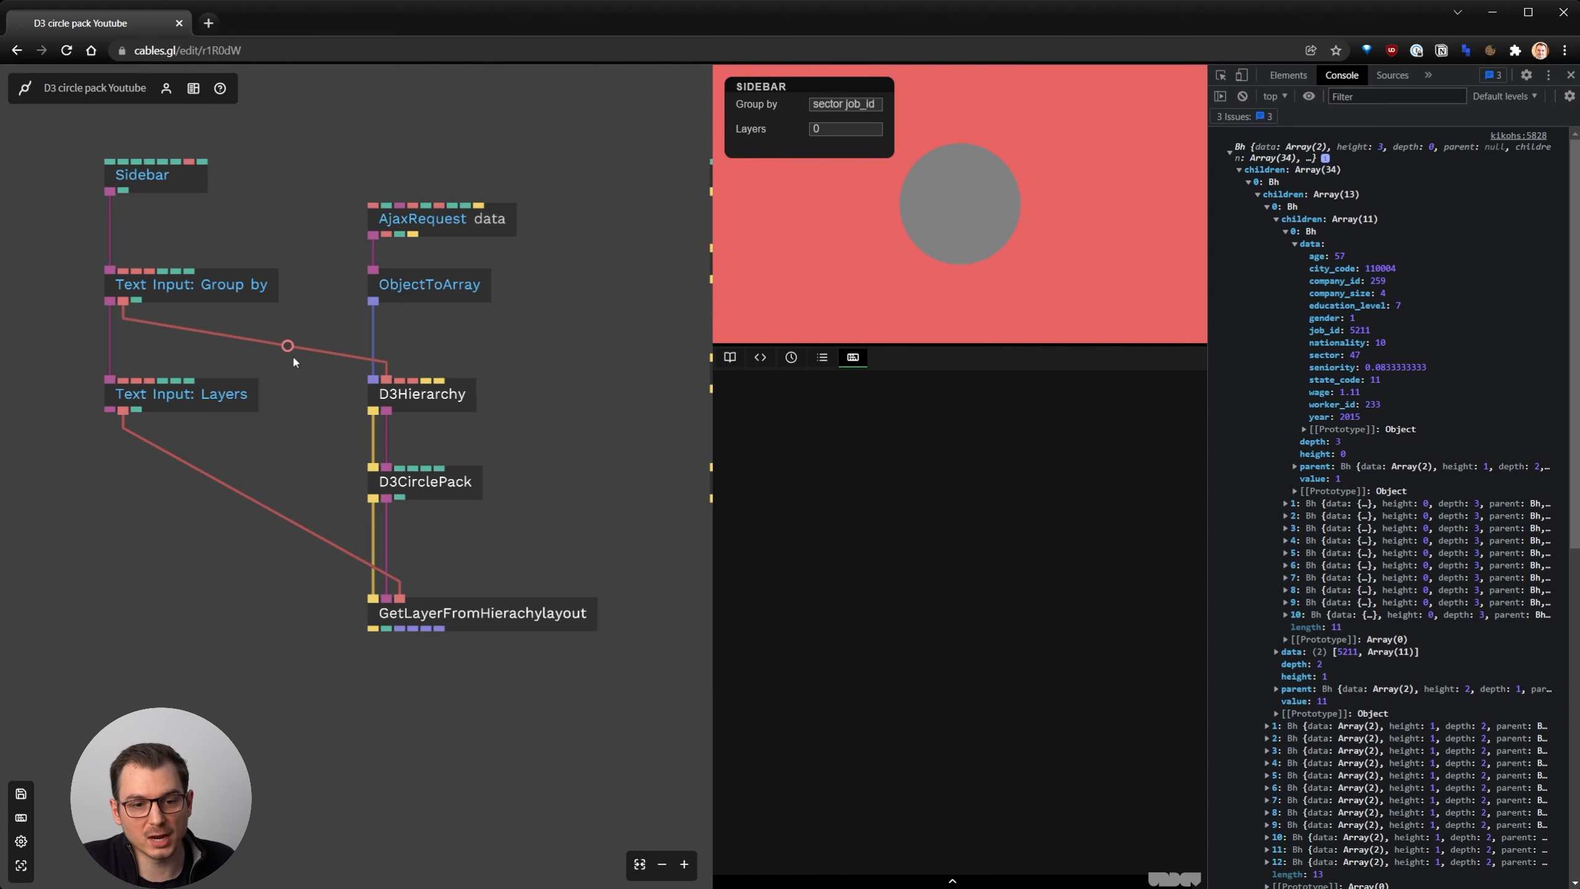
{"action": "left_click_drag", "start_coordinate": [583, 397], "coordinate": [656, 495]}
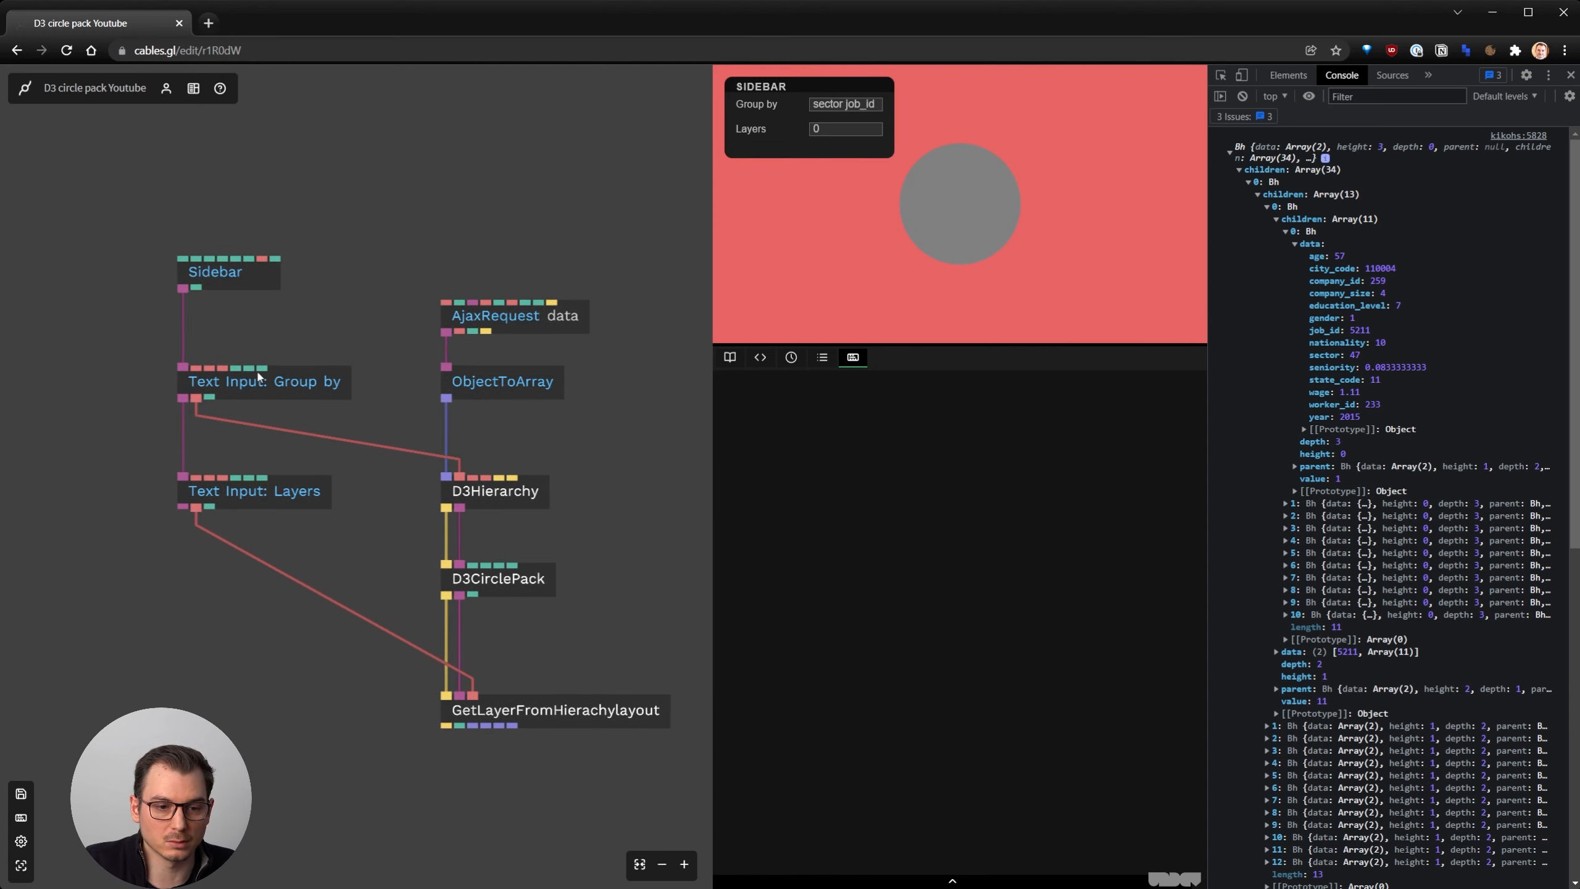
{"action": "left_click_drag", "start_coordinate": [123, 223], "coordinate": [280, 492]}
{"action": "left_click_drag", "start_coordinate": [282, 493], "coordinate": [285, 426]}
{"action": "left_click", "coordinate": [575, 440]}
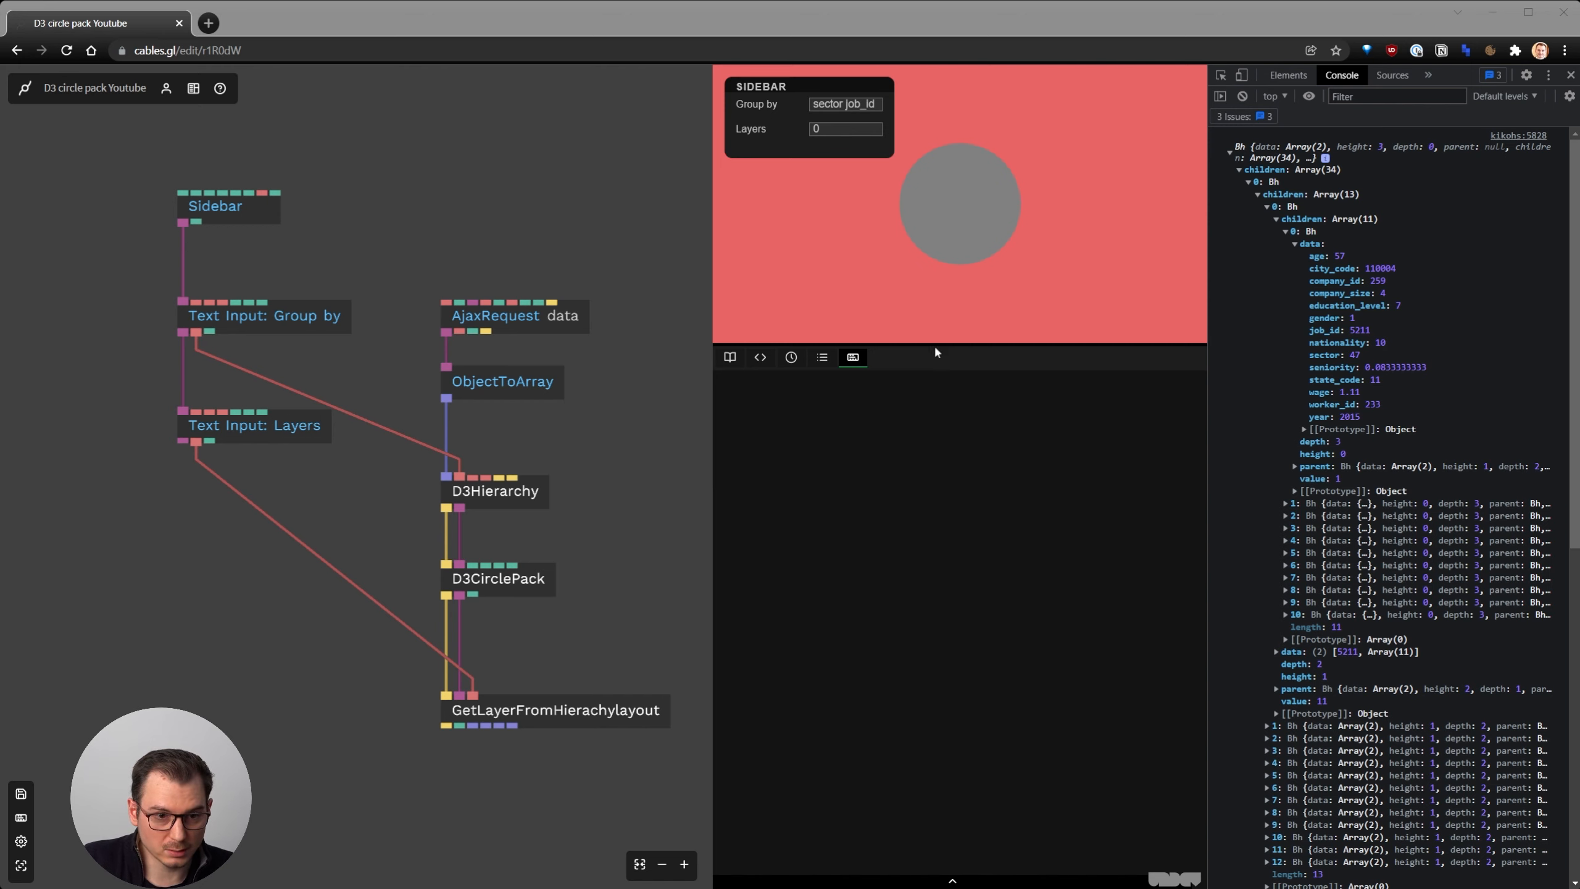
Add a TriggerOnChangeString op between the Group by and Layers text inputs
{"action": "double_click", "coordinate": [532, 439]}
{"action": "type", "text": "trigg"}
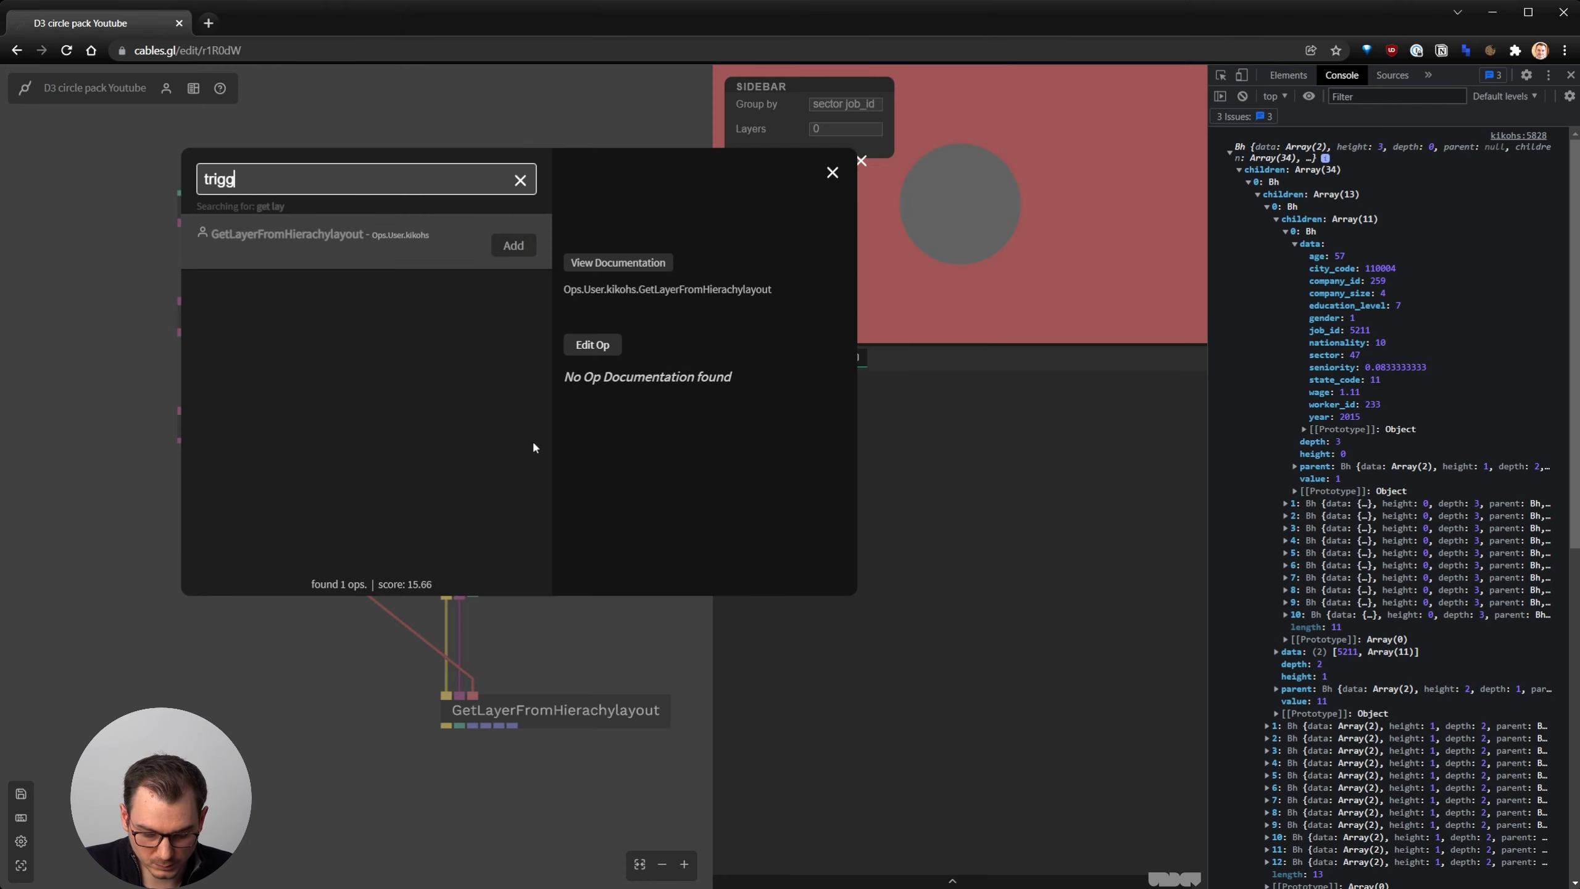
{"action": "type", "text": "eroncah"}
{"action": "key", "text": "BackSpace"}
{"action": "key", "text": "BackSpace"}
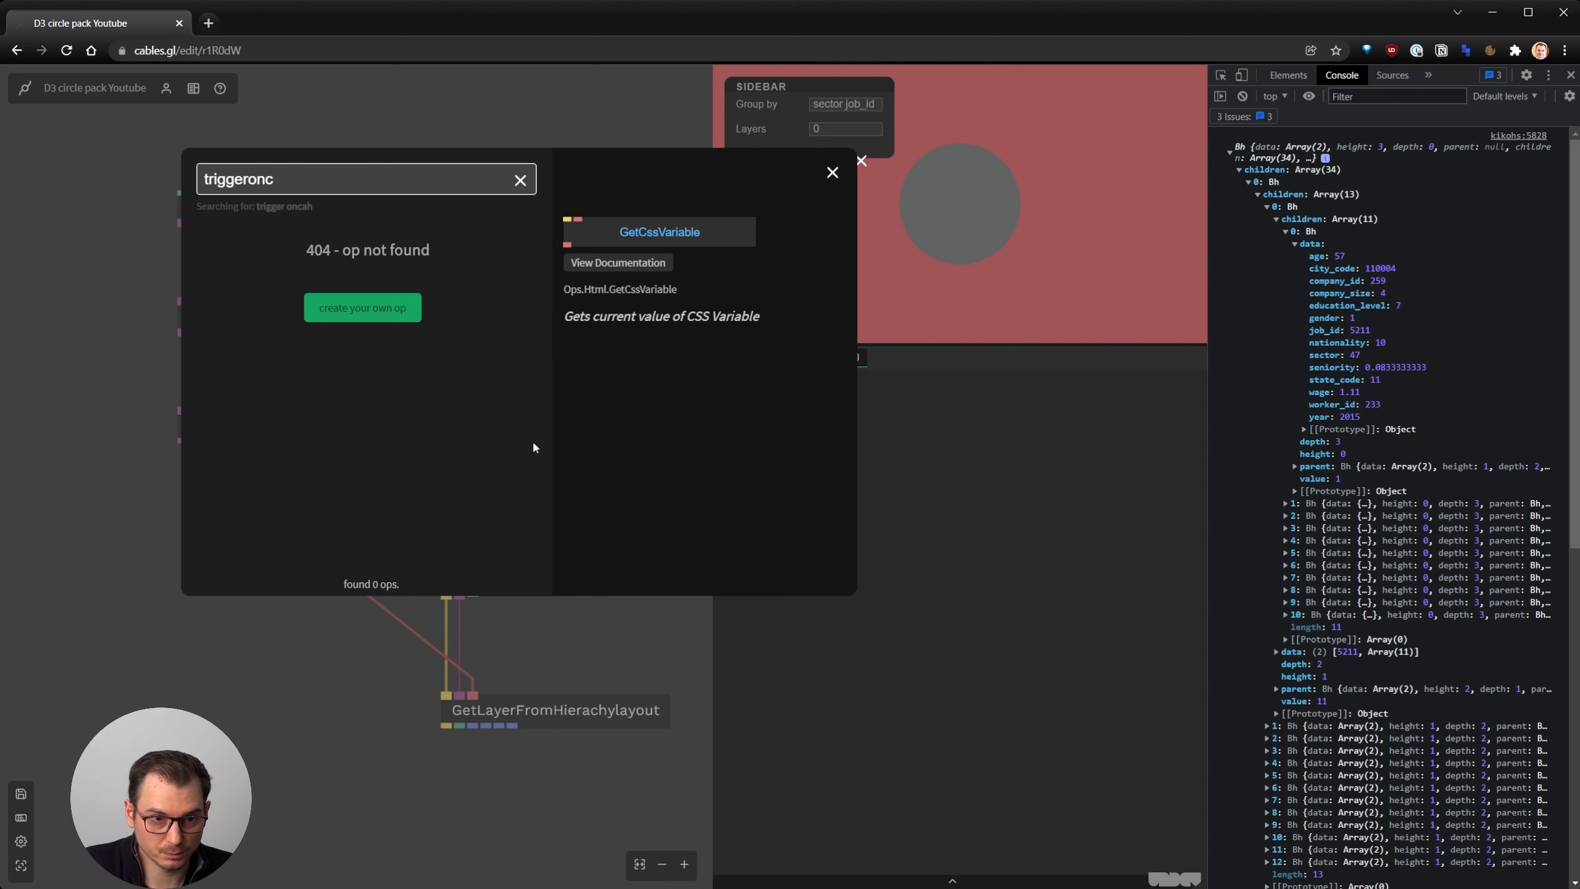
{"action": "type", "text": "ha"}
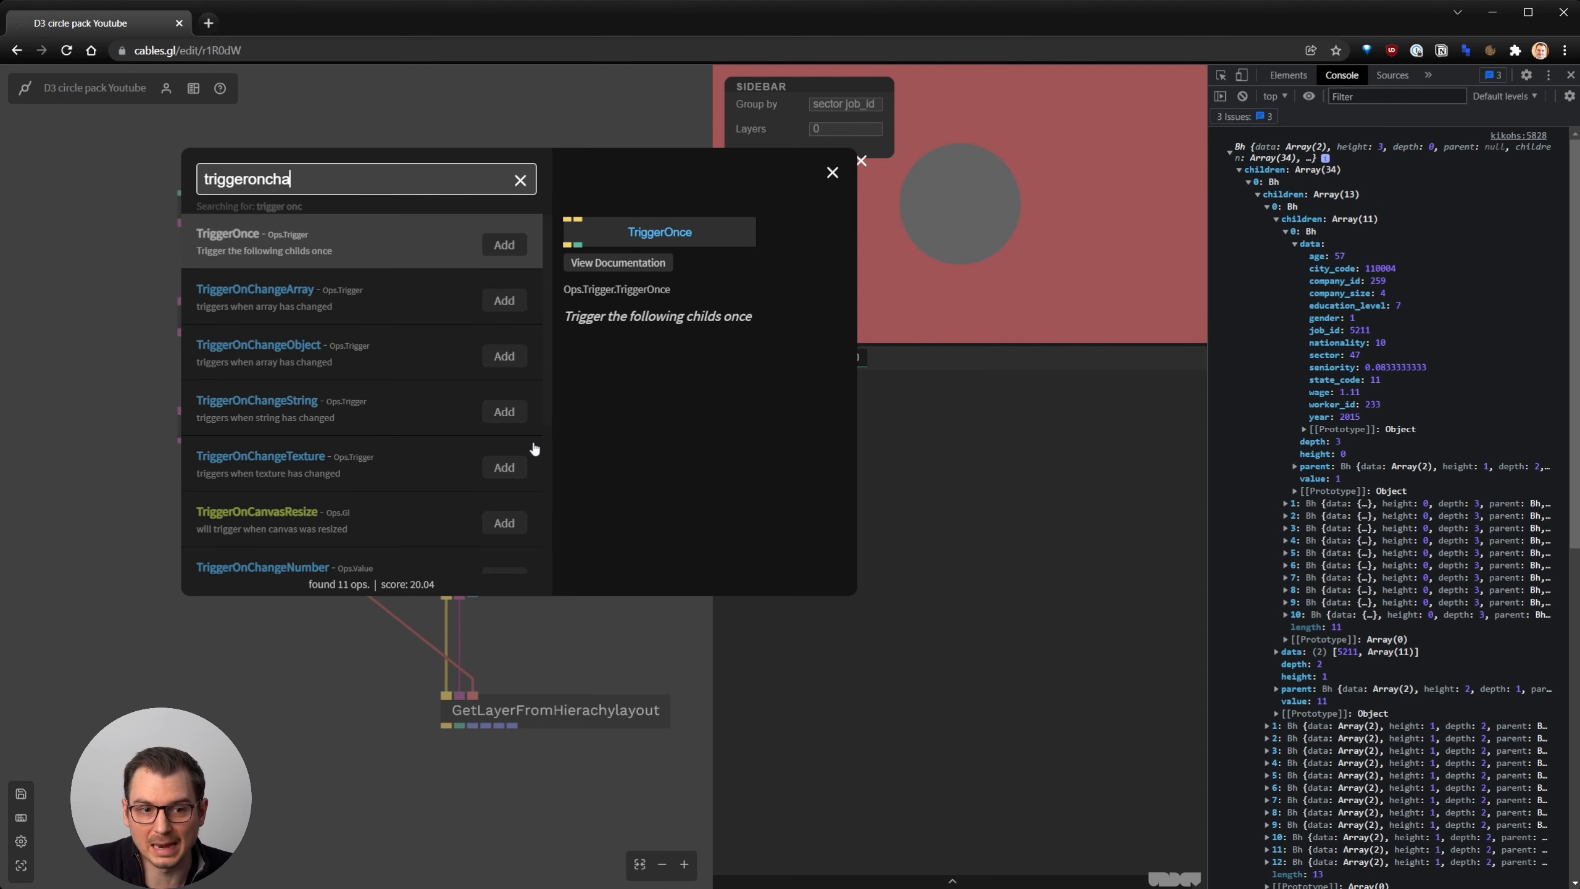
{"action": "key", "text": "Down"}
{"action": "key", "text": "Down"}
{"action": "key", "text": "Return"}
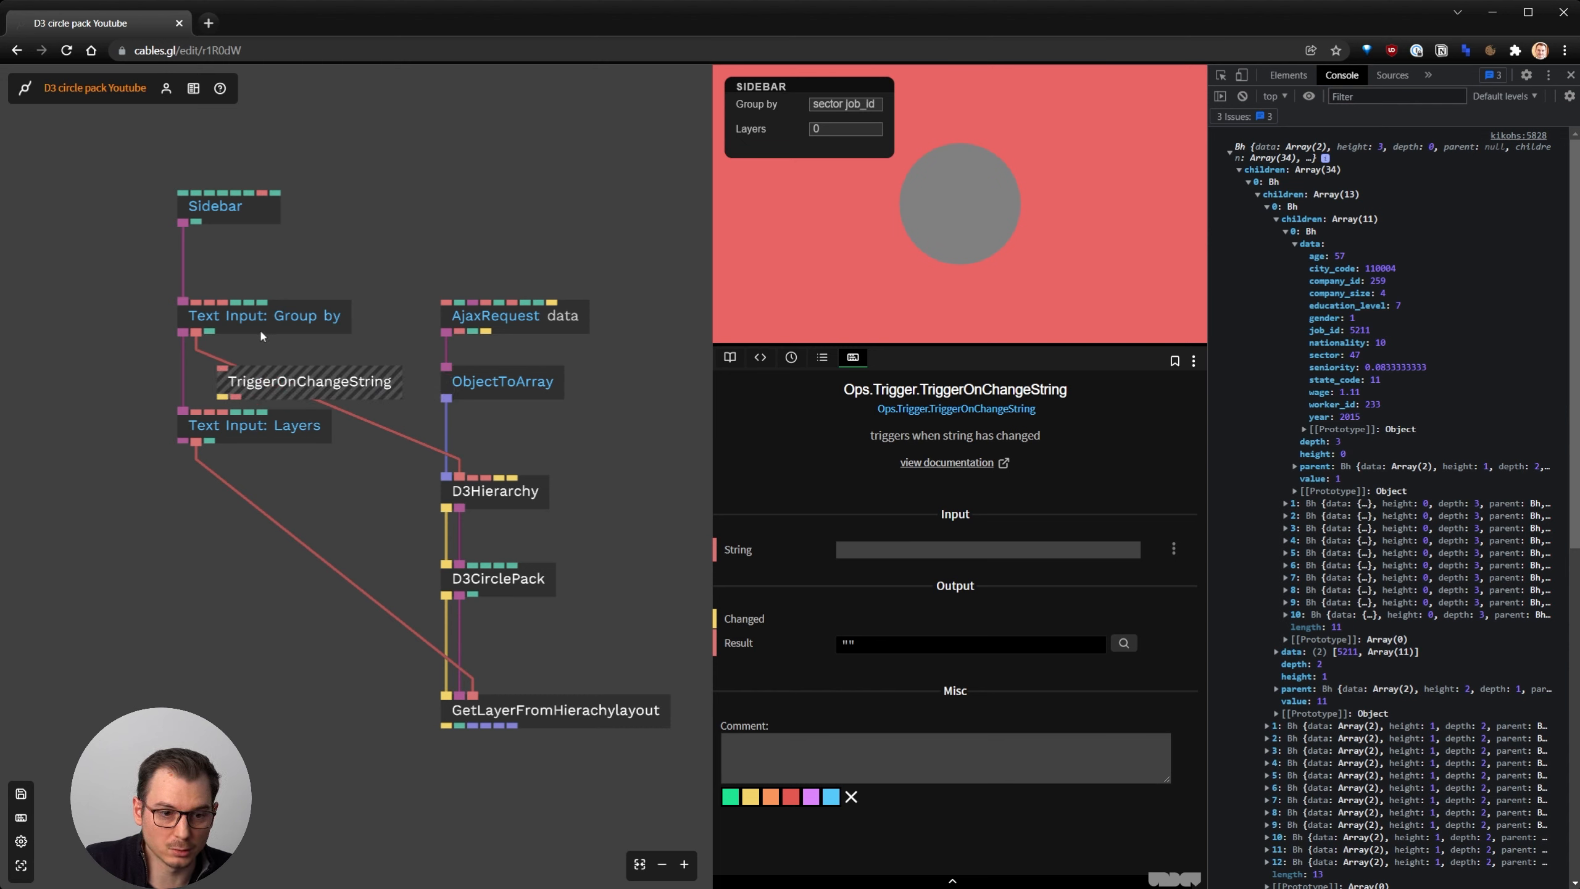
Move the Sidebar and Group by text input up to make room around TriggerOnChangeString
{"action": "scroll", "coordinate": [143, 265], "scroll_direction": "up", "scroll_amount": 3}
{"action": "left_click_drag", "start_coordinate": [299, 484], "coordinate": [300, 482]}
{"action": "left_click_drag", "start_coordinate": [299, 468], "coordinate": [295, 358]}
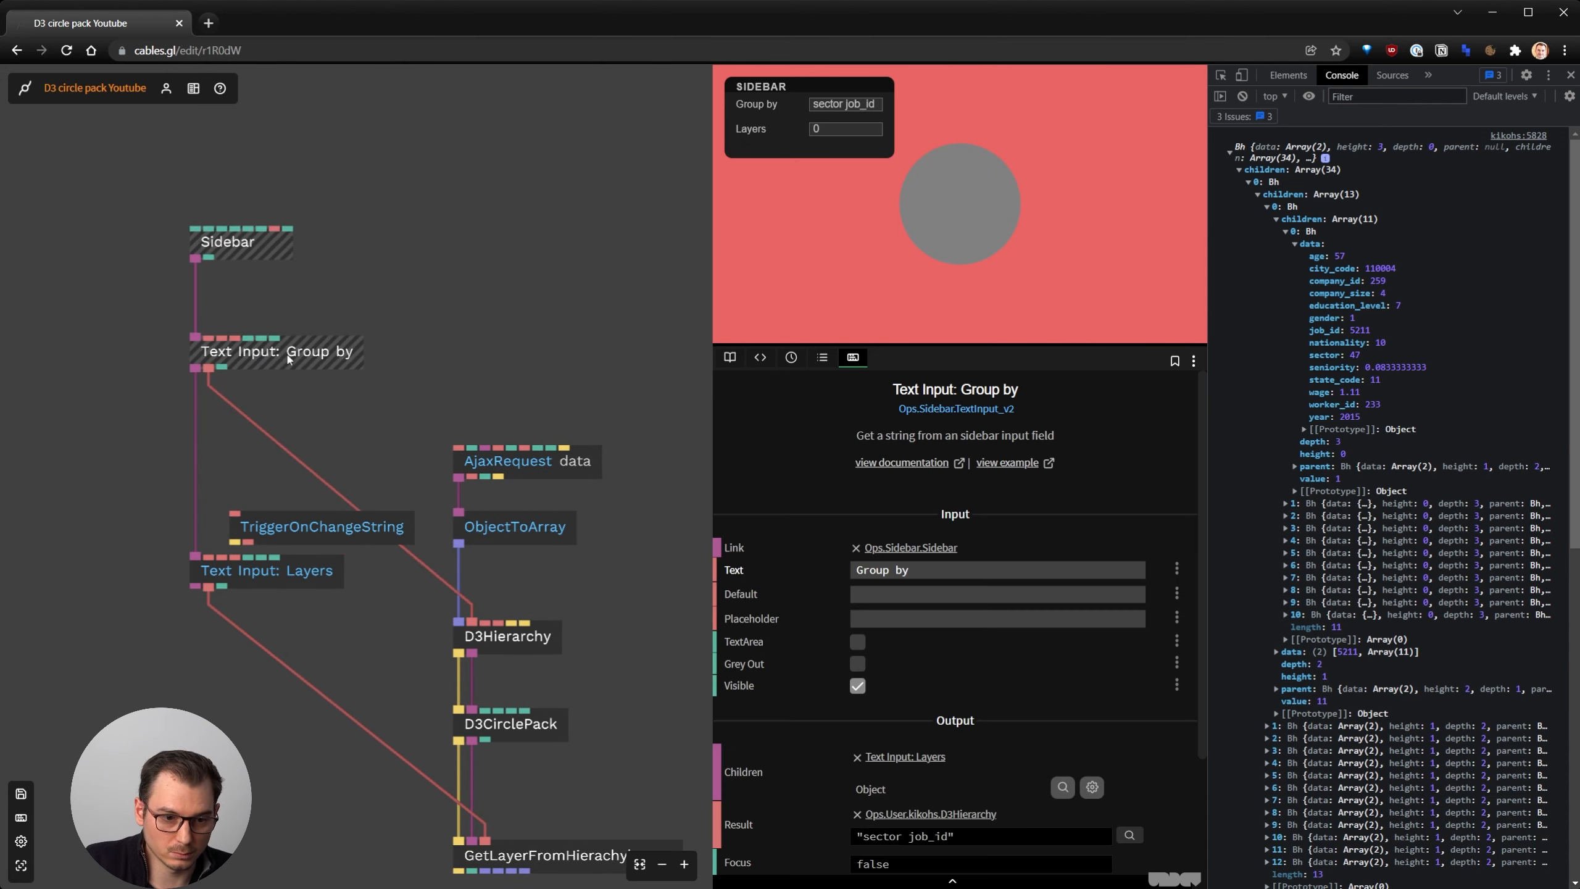
{"action": "left_click", "coordinate": [300, 430]}
Route Group by's Result through TriggerOnChangeString to D3Hierarchy's Group Keys, link Changed to Reset, and align the op beneath Group by
{"action": "left_click_drag", "start_coordinate": [285, 534], "coordinate": [473, 624]}
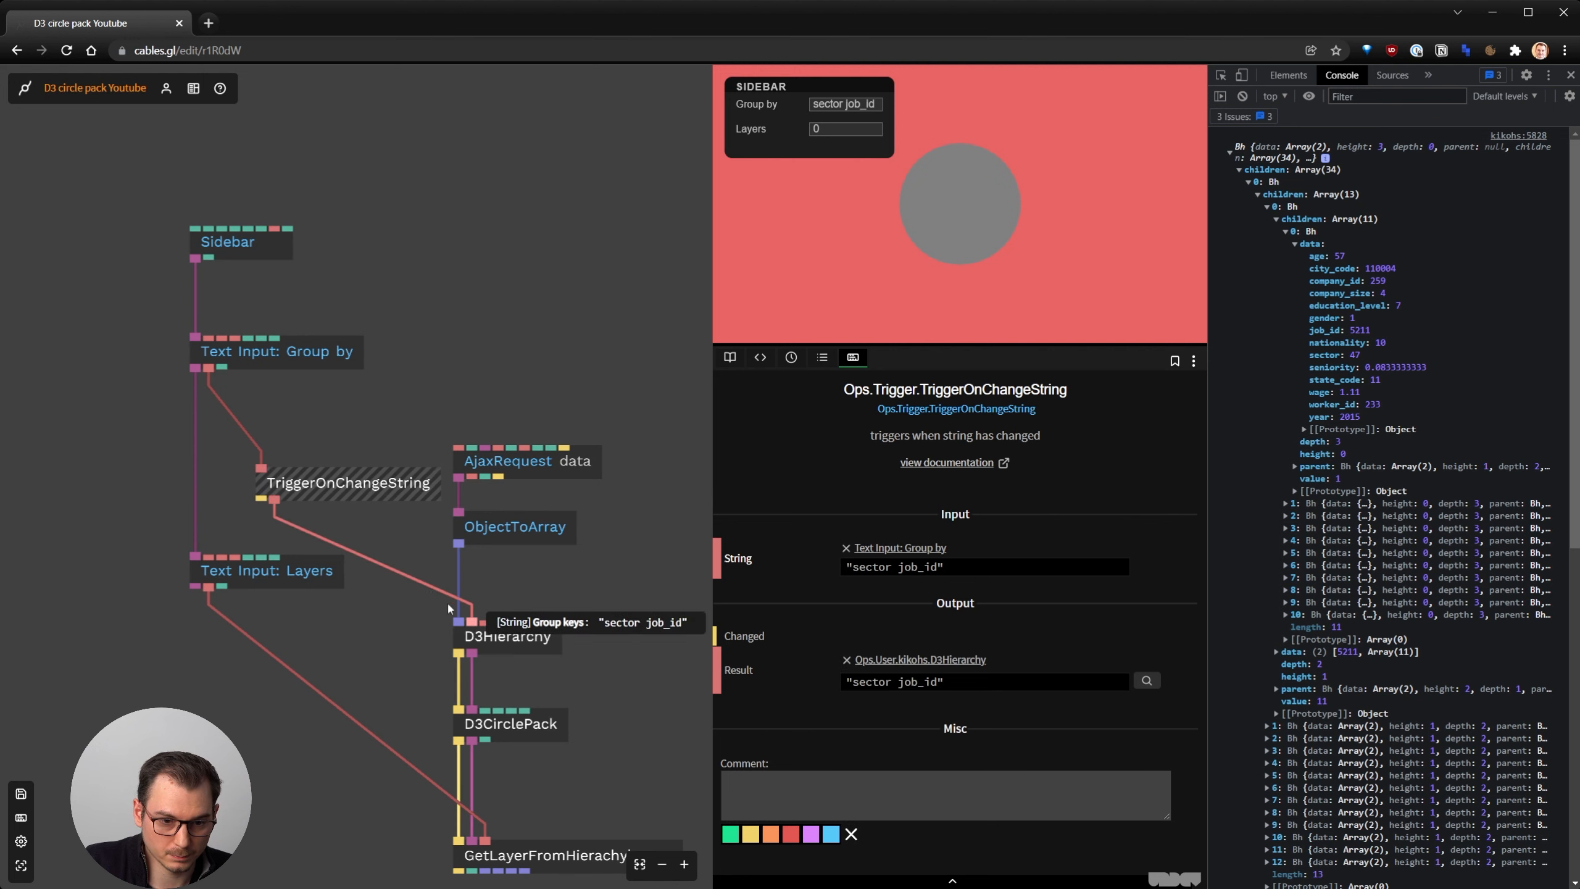
{"action": "left_click_drag", "start_coordinate": [260, 498], "coordinate": [527, 624]}
{"action": "left_click_drag", "start_coordinate": [364, 489], "coordinate": [311, 466]}
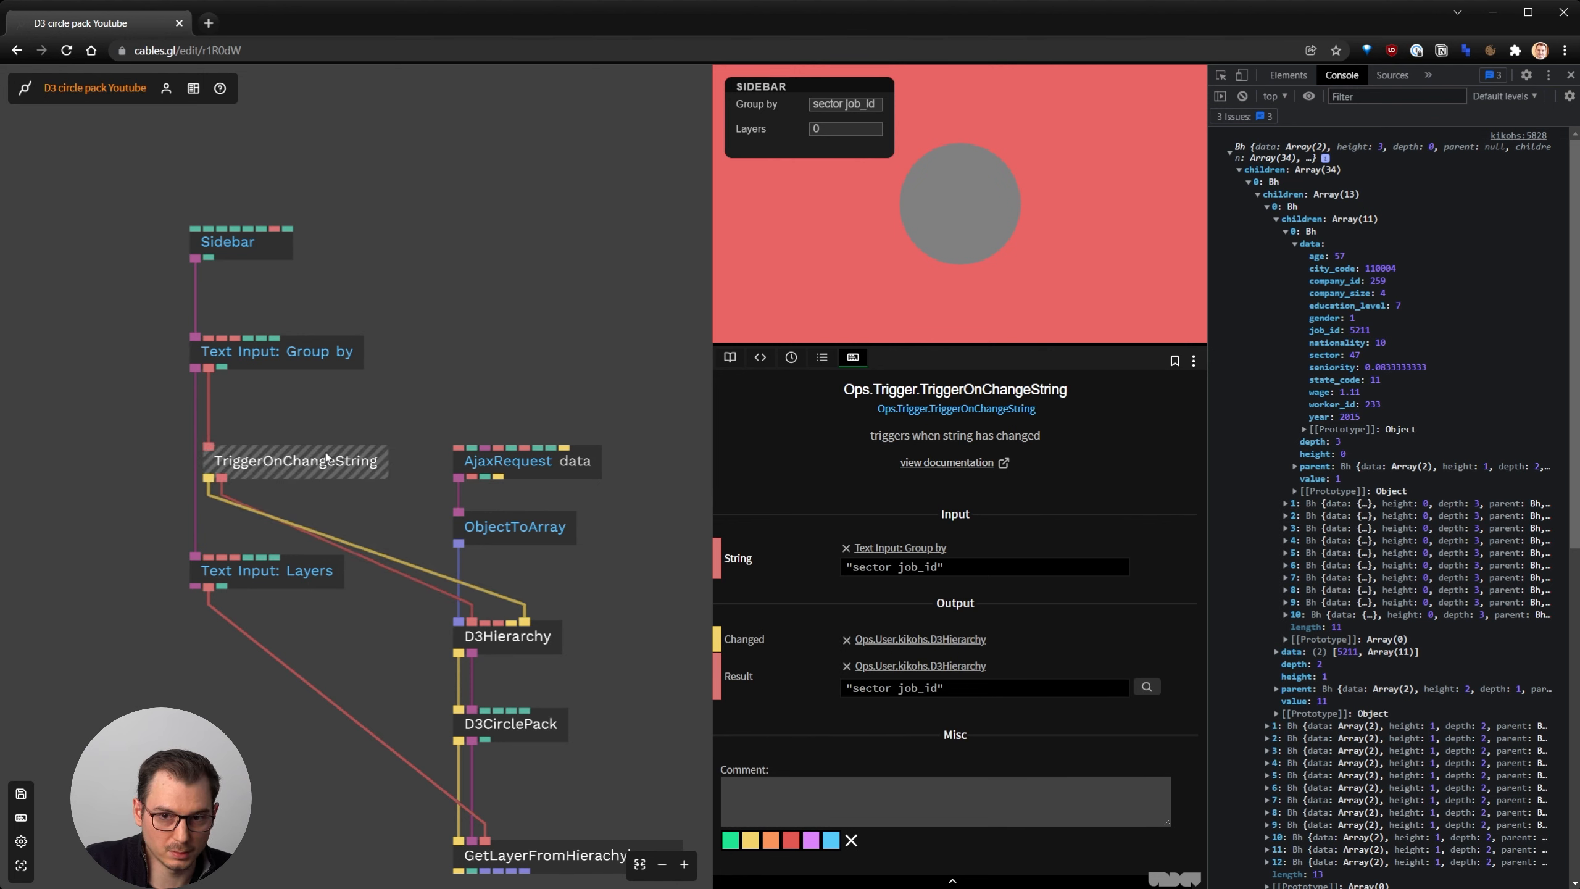
Move the Layers text input lower in the patch, further below the TriggerOnChangeString op
{"action": "left_click_drag", "start_coordinate": [578, 611], "coordinate": [624, 493]}
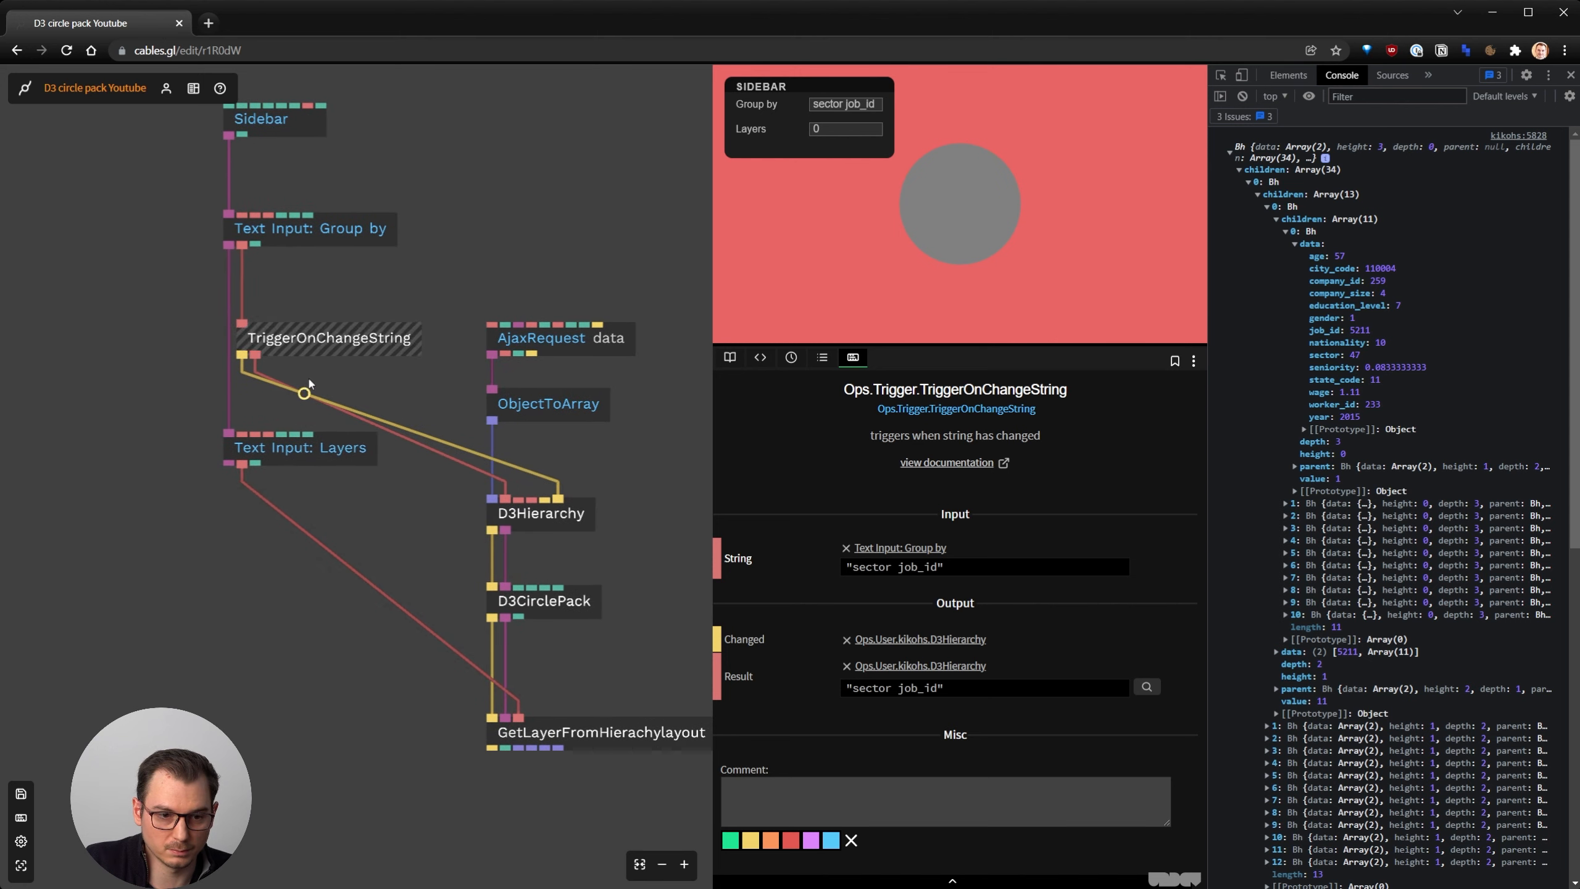
{"action": "mouse_move", "coordinate": [301, 452]}
{"action": "left_mouse_down"}
{"action": "mouse_move", "coordinate": [225, 446]}
{"action": "mouse_move", "coordinate": [267, 428]}
{"action": "mouse_move", "coordinate": [308, 454]}
{"action": "mouse_move", "coordinate": [293, 454]}
{"action": "left_mouse_up"}
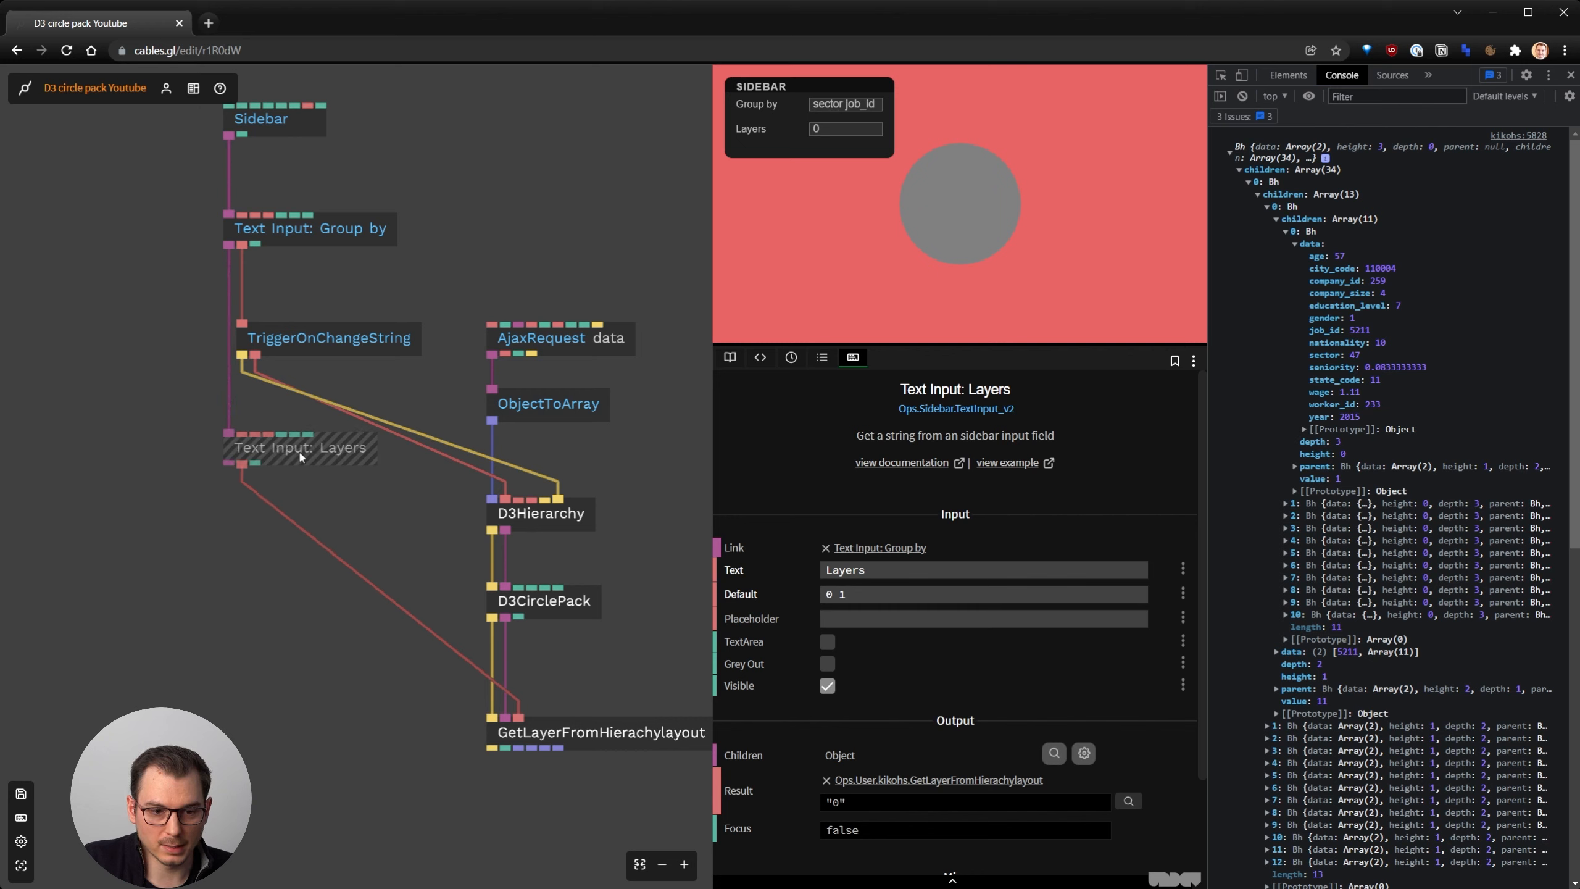
{"action": "left_click", "coordinate": [355, 504]}
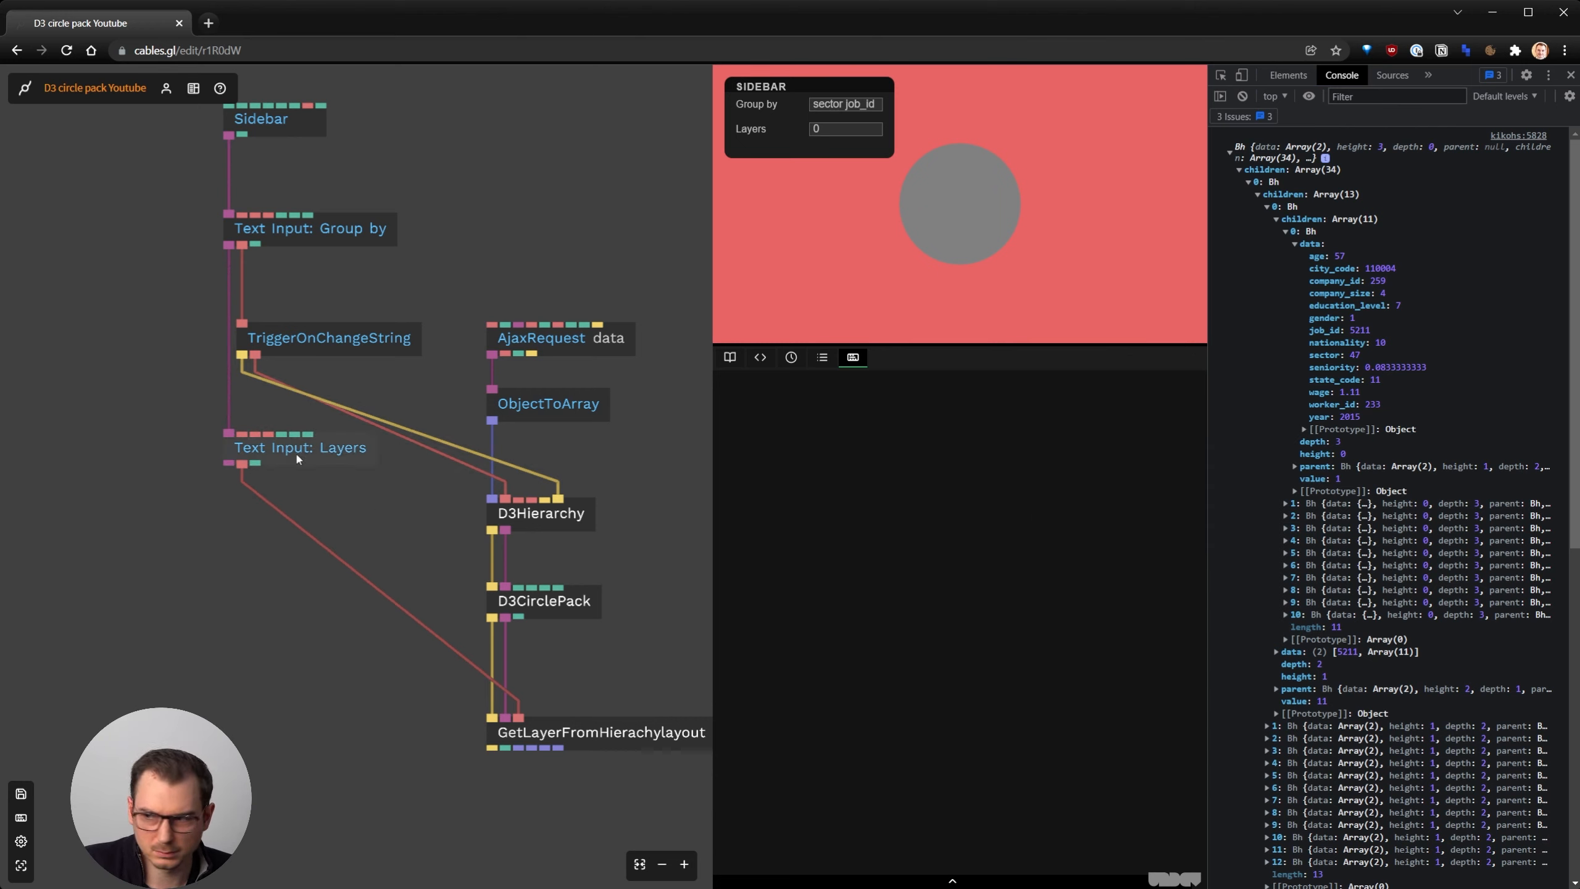
{"action": "scroll", "coordinate": [301, 515], "scroll_direction": "up", "scroll_amount": 2}
{"action": "left_click_drag", "start_coordinate": [389, 498], "coordinate": [310, 406]}
{"action": "left_click", "coordinate": [252, 349]}
{"action": "left_click_drag", "start_coordinate": [251, 346], "coordinate": [252, 400]}
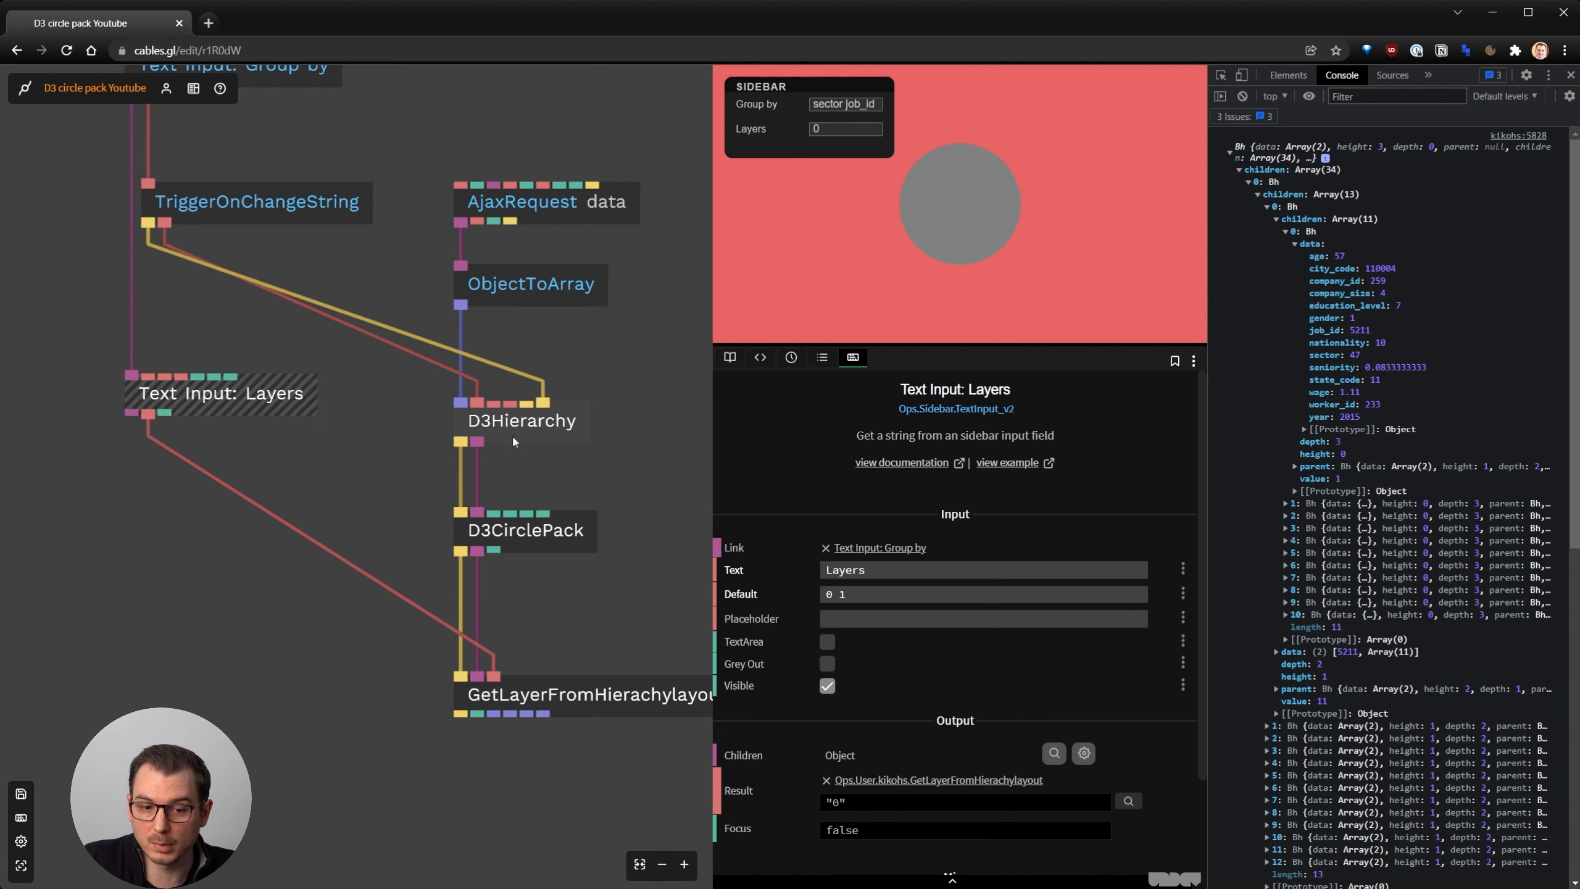
{"action": "left_click_drag", "start_coordinate": [549, 637], "coordinate": [476, 574]}
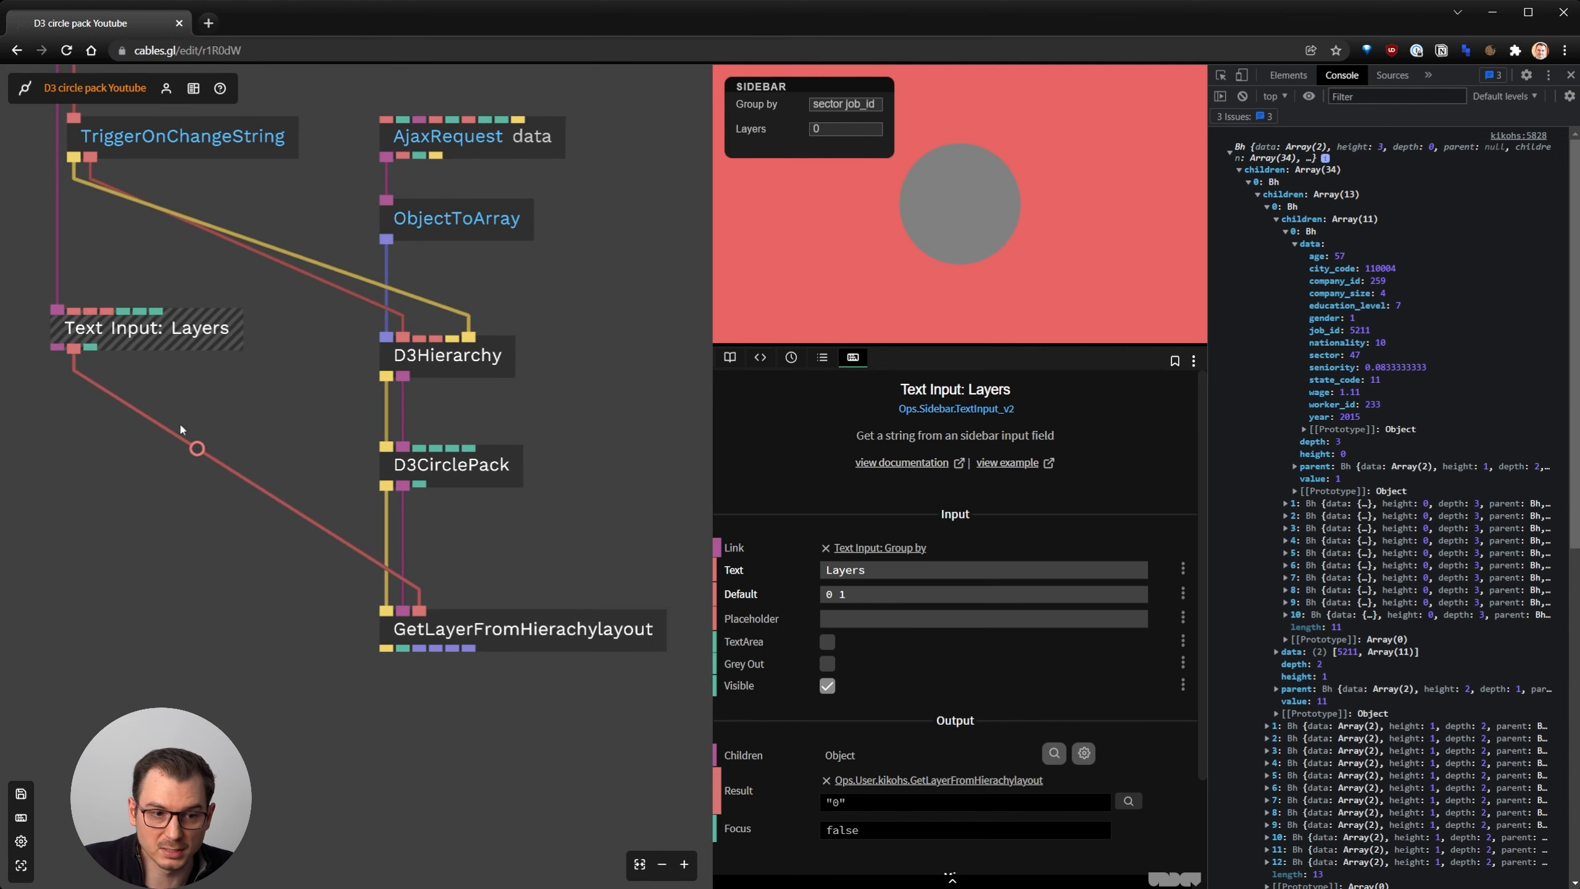
Duplicate the TriggerOnChangeString op below the Layers text input and route Layers' Result through it to GetLayerFromHierachylayout
{"action": "left_click_drag", "start_coordinate": [190, 249], "coordinate": [264, 352]}
{"action": "left_click", "coordinate": [254, 240]}
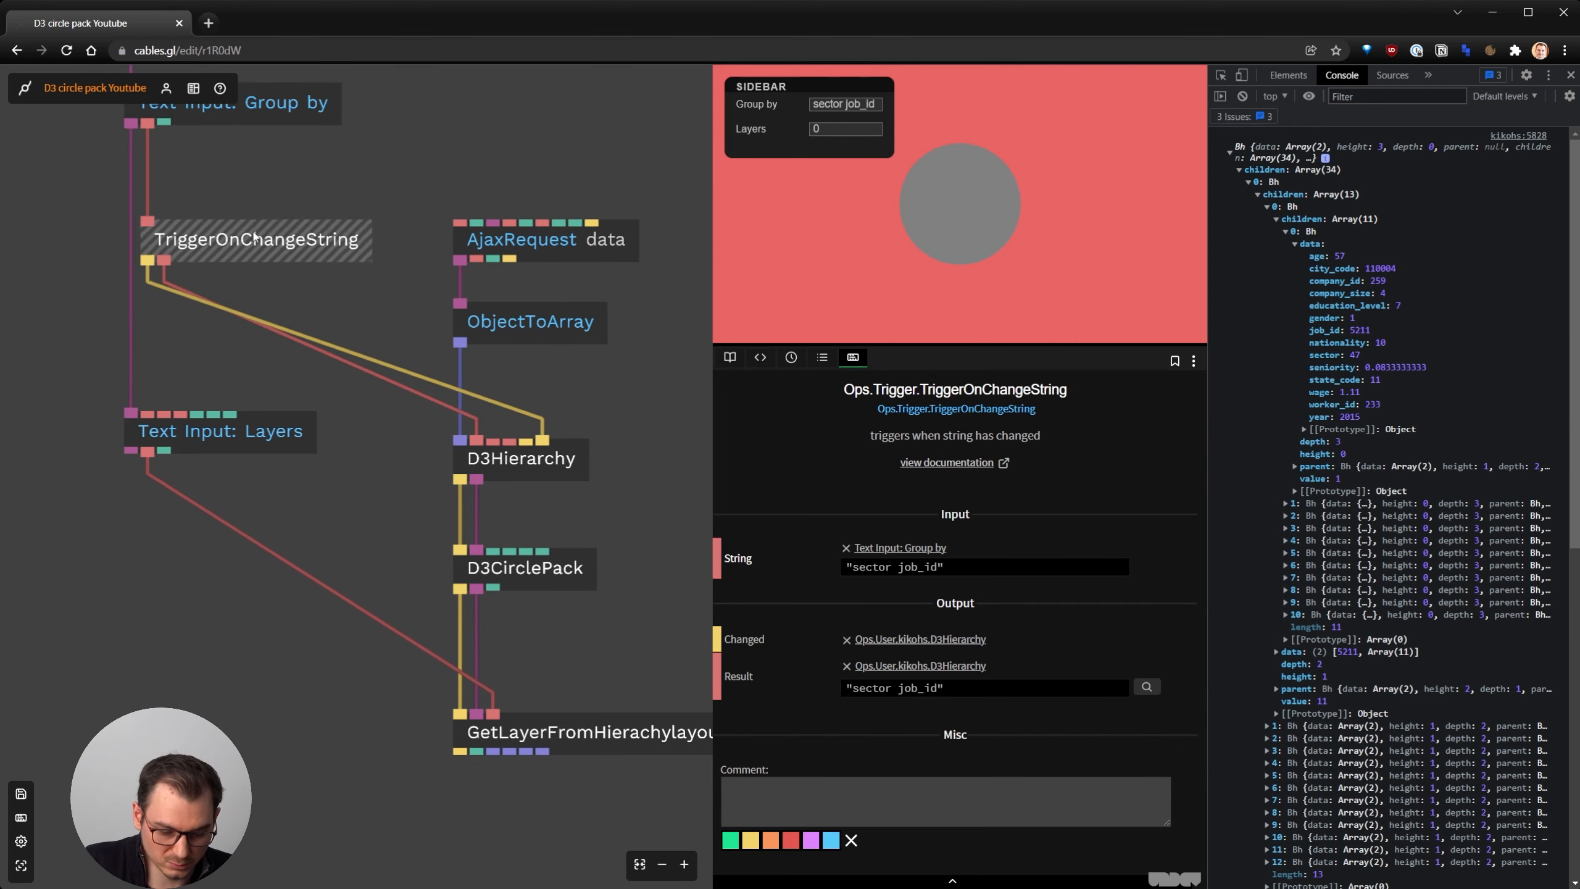
{"action": "key", "text": "ctrl+c"}
{"action": "left_click", "coordinate": [227, 552]}
{"action": "key", "text": "ctrl+v"}
{"action": "left_click_drag", "start_coordinate": [229, 554], "coordinate": [607, 750]}
{"action": "scroll", "coordinate": [231, 584], "scroll_direction": "up", "scroll_amount": 3}
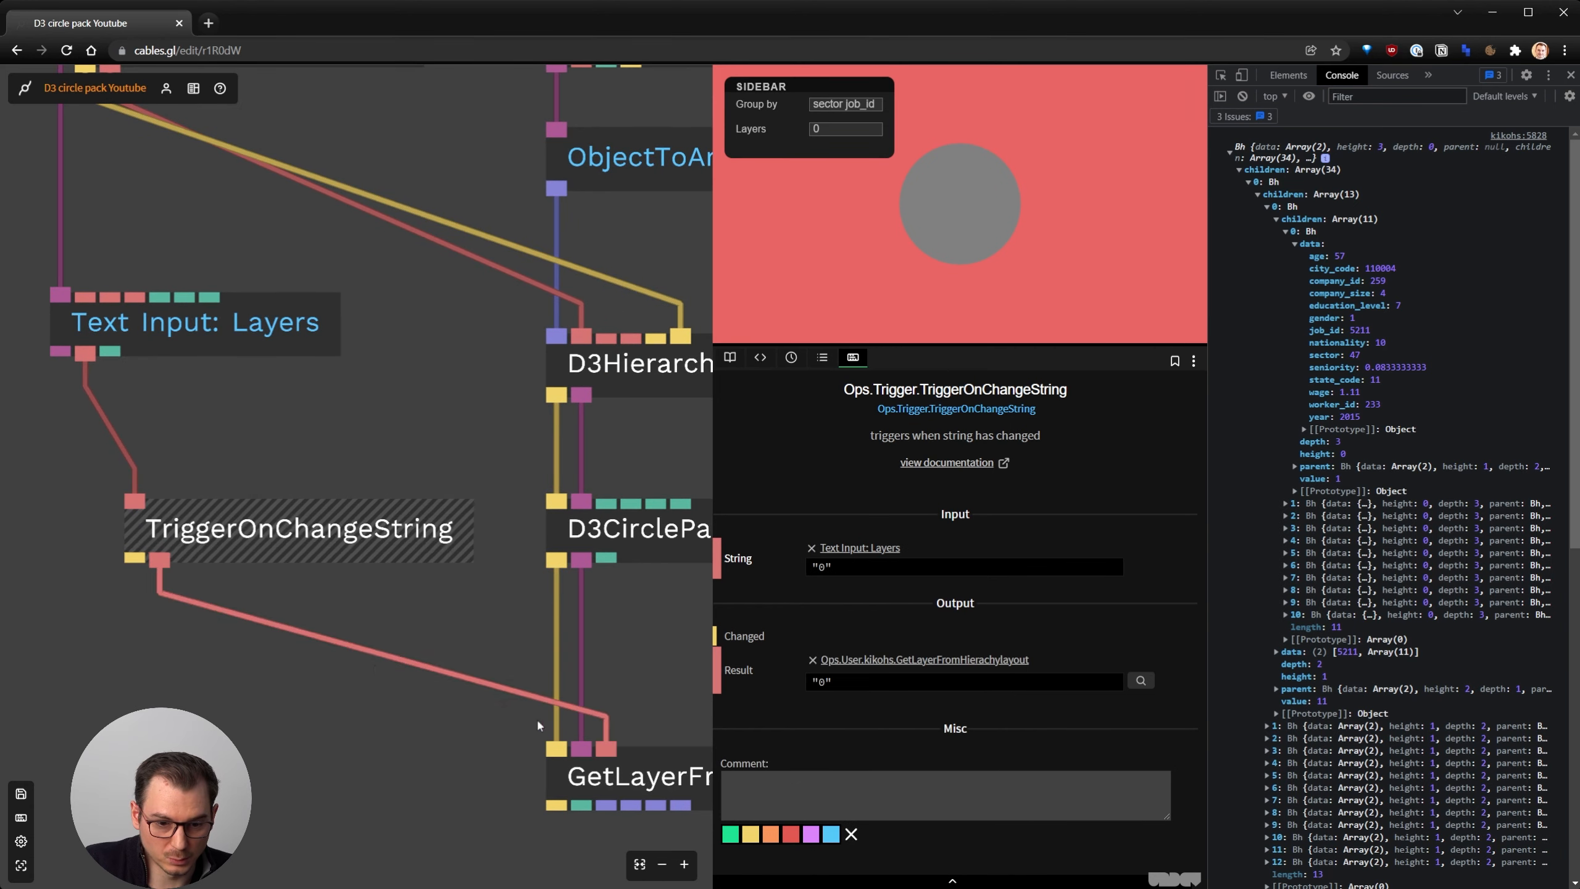
Link the duplicated op's Changed output to GetLayerFromHierachylayout's trigger input and align the op beneath the Layers text input
{"action": "left_click_drag", "start_coordinate": [127, 560], "coordinate": [557, 748]}
{"action": "left_click_drag", "start_coordinate": [357, 533], "coordinate": [328, 503]}
{"action": "left_click", "coordinate": [419, 572]}
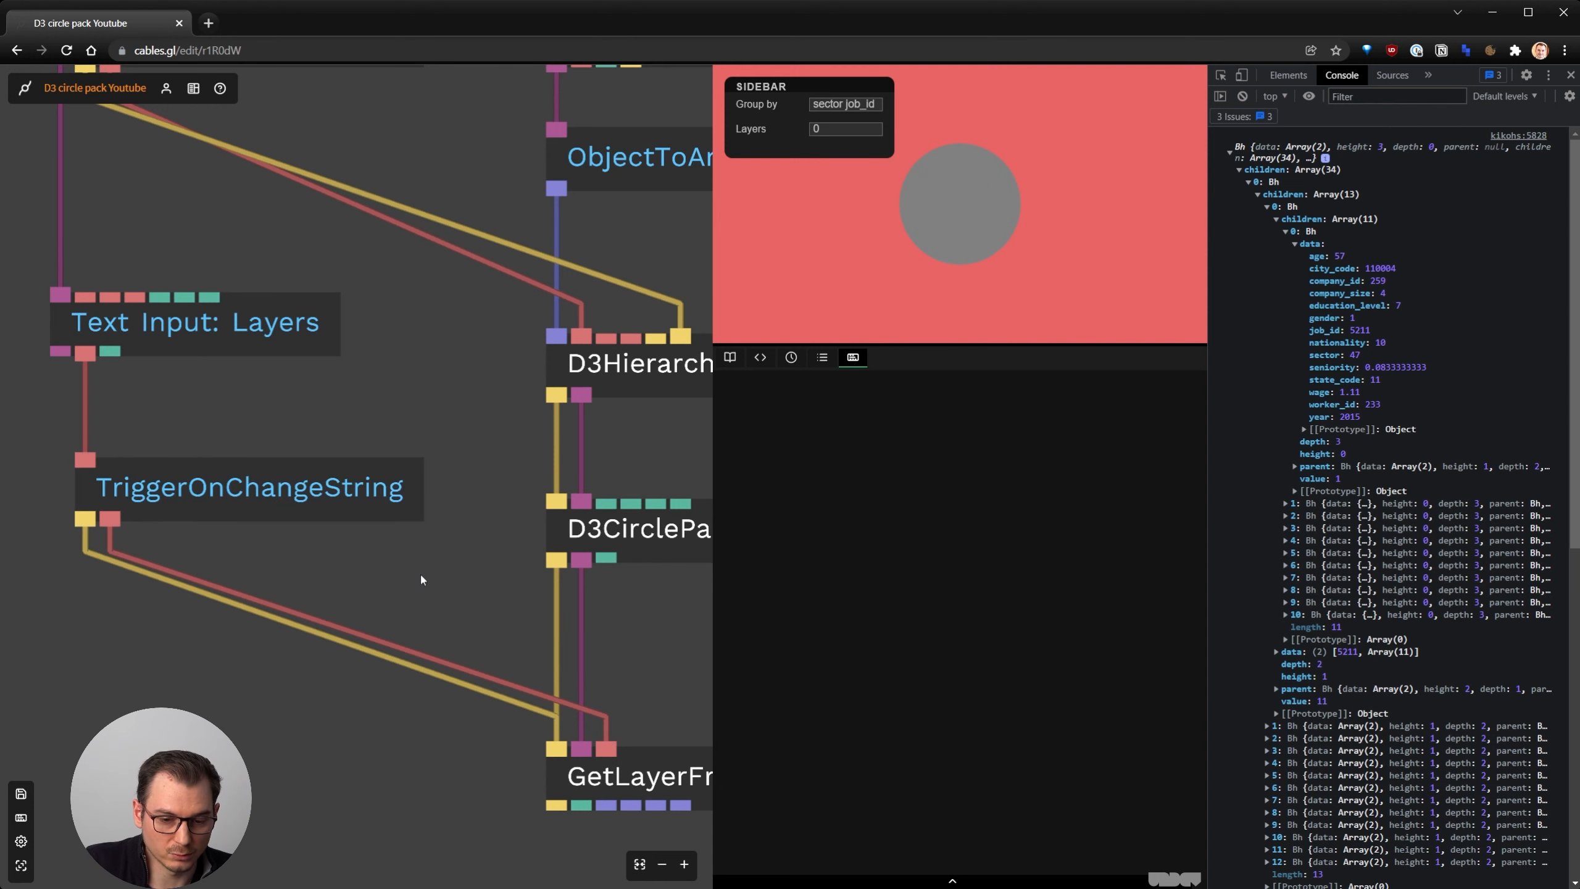
Link GetLayerFromHierachylayout's first two array outputs to MeshInstancer's Positions and Scale Array inputs
{"action": "scroll", "coordinate": [376, 610], "scroll_direction": "down", "scroll_amount": 2}
{"action": "left_click_drag", "start_coordinate": [375, 611], "coordinate": [189, 688]}
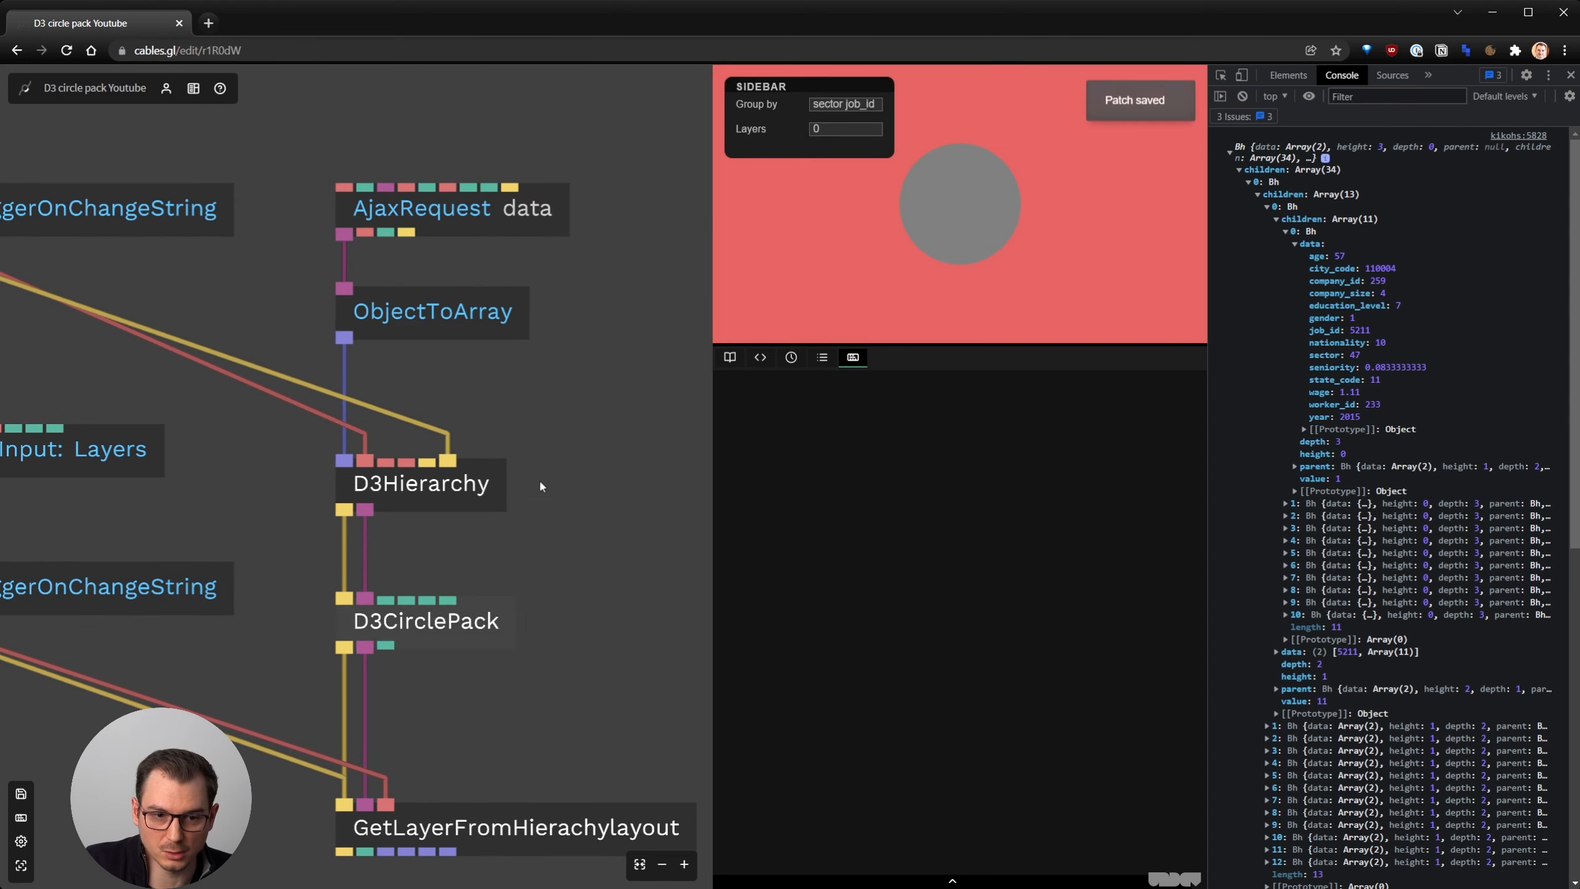
{"action": "scroll", "coordinate": [482, 586], "scroll_direction": "down", "scroll_amount": 2}
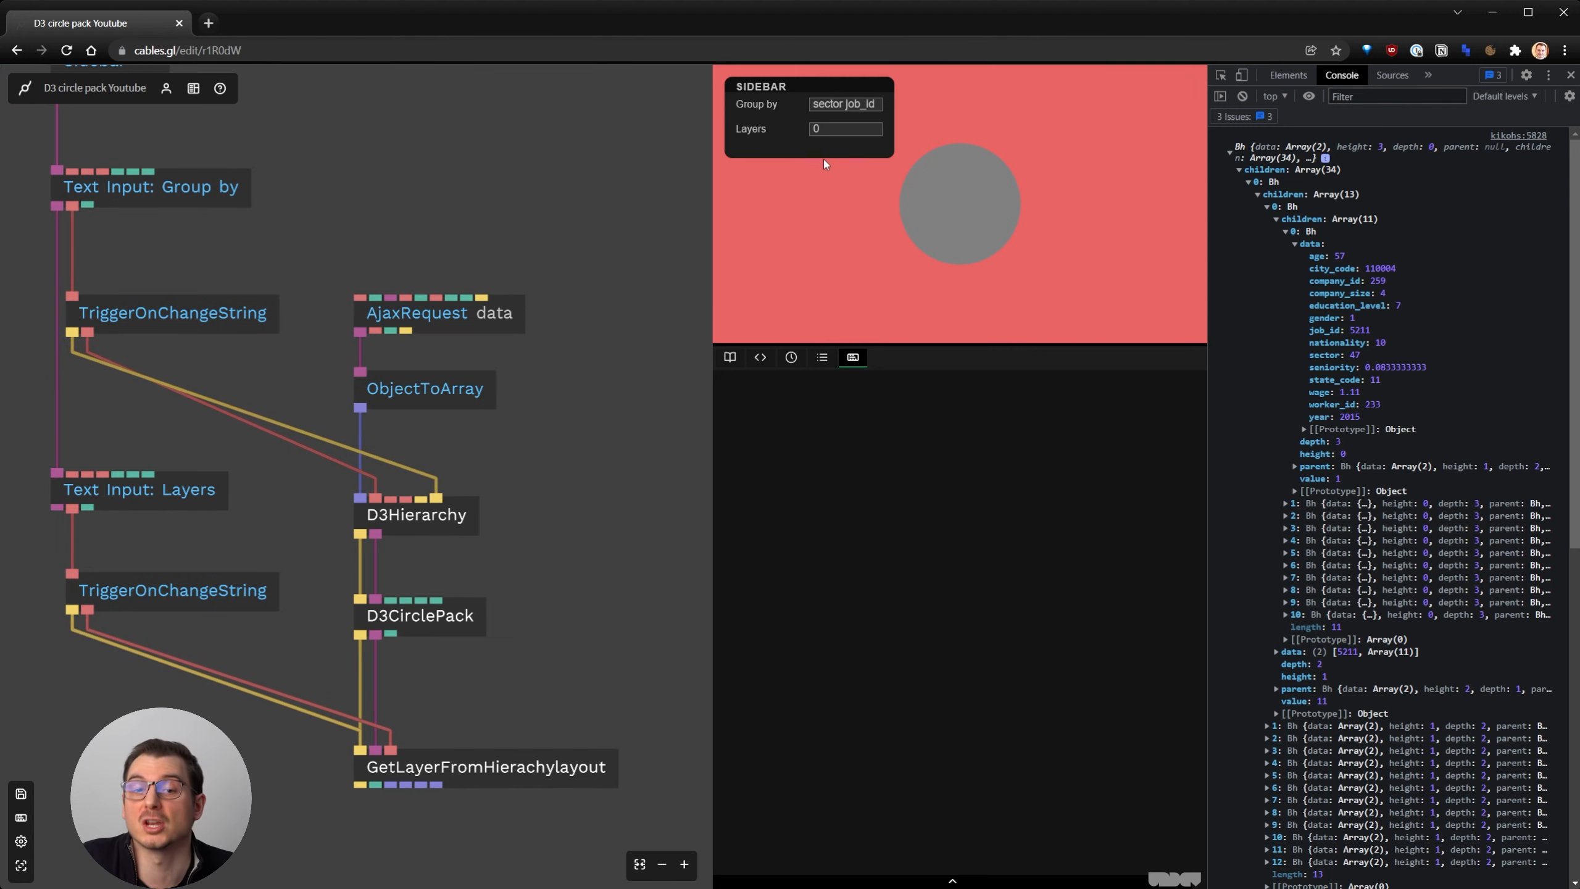
{"action": "left_click_drag", "start_coordinate": [523, 588], "coordinate": [516, 497]}
{"action": "scroll", "coordinate": [458, 479], "scroll_direction": "down", "scroll_amount": 2}
{"action": "left_click", "coordinate": [626, 558]}
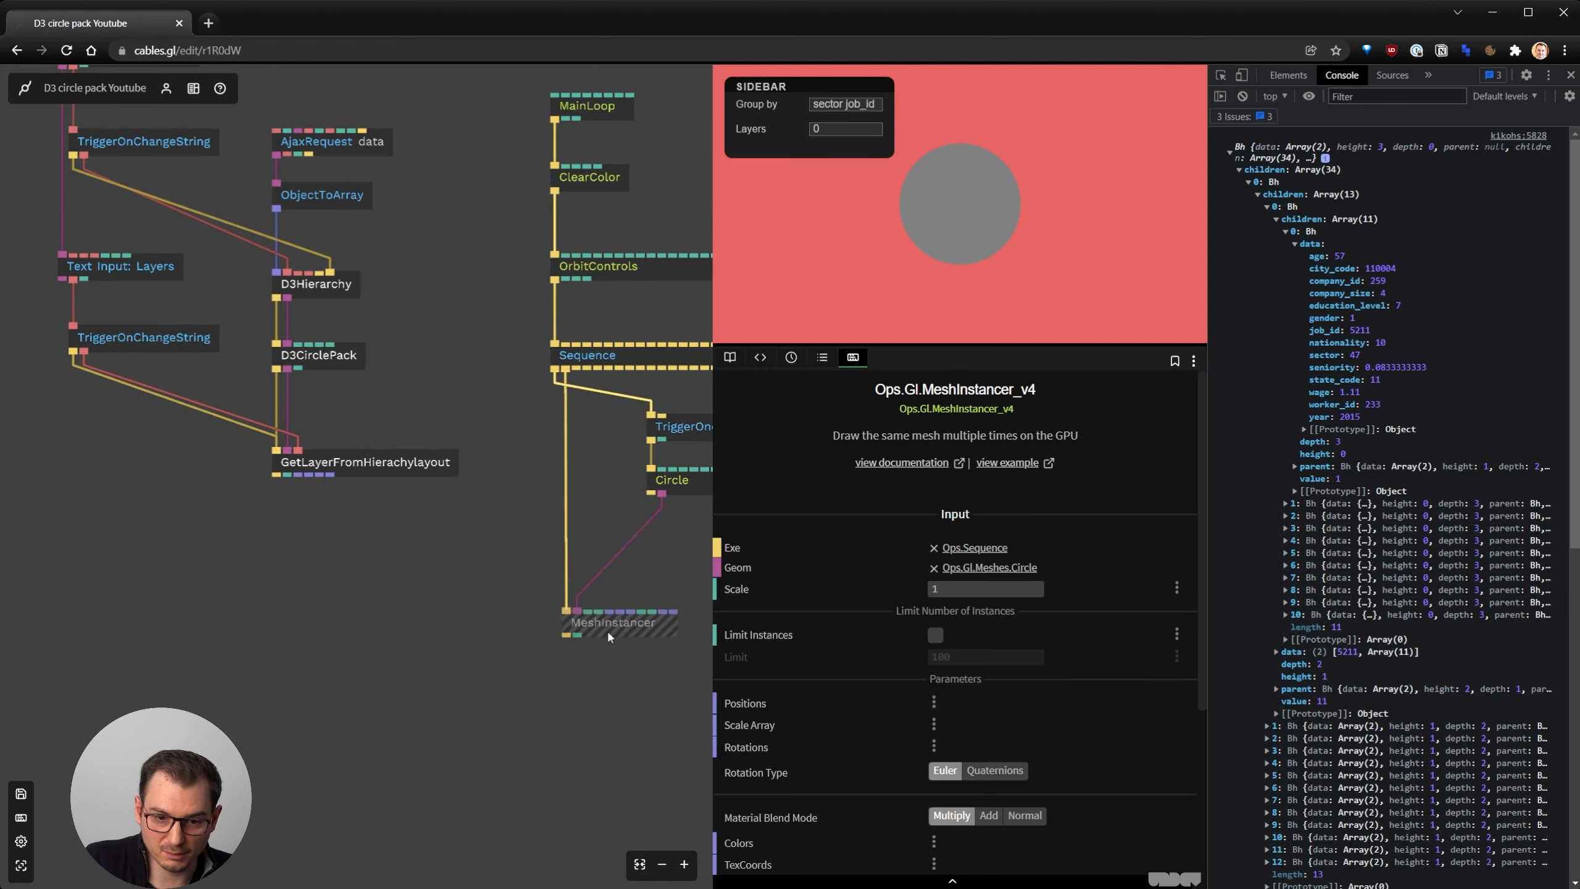
{"action": "scroll", "coordinate": [317, 548], "scroll_direction": "up", "scroll_amount": 3}
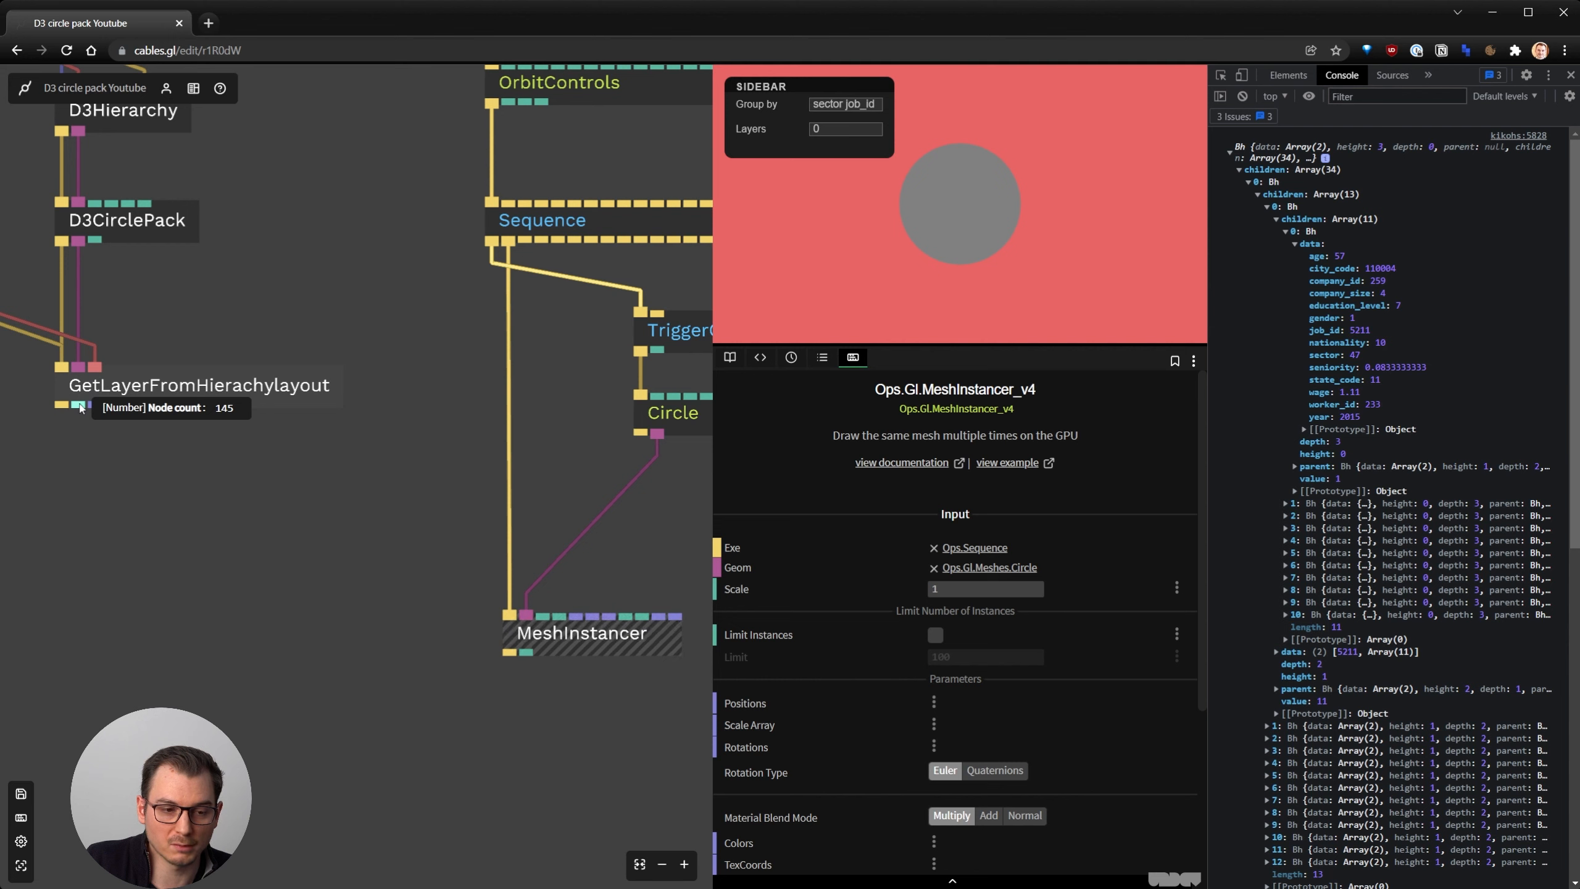
{"action": "left_click_drag", "start_coordinate": [95, 405], "coordinate": [576, 616]}
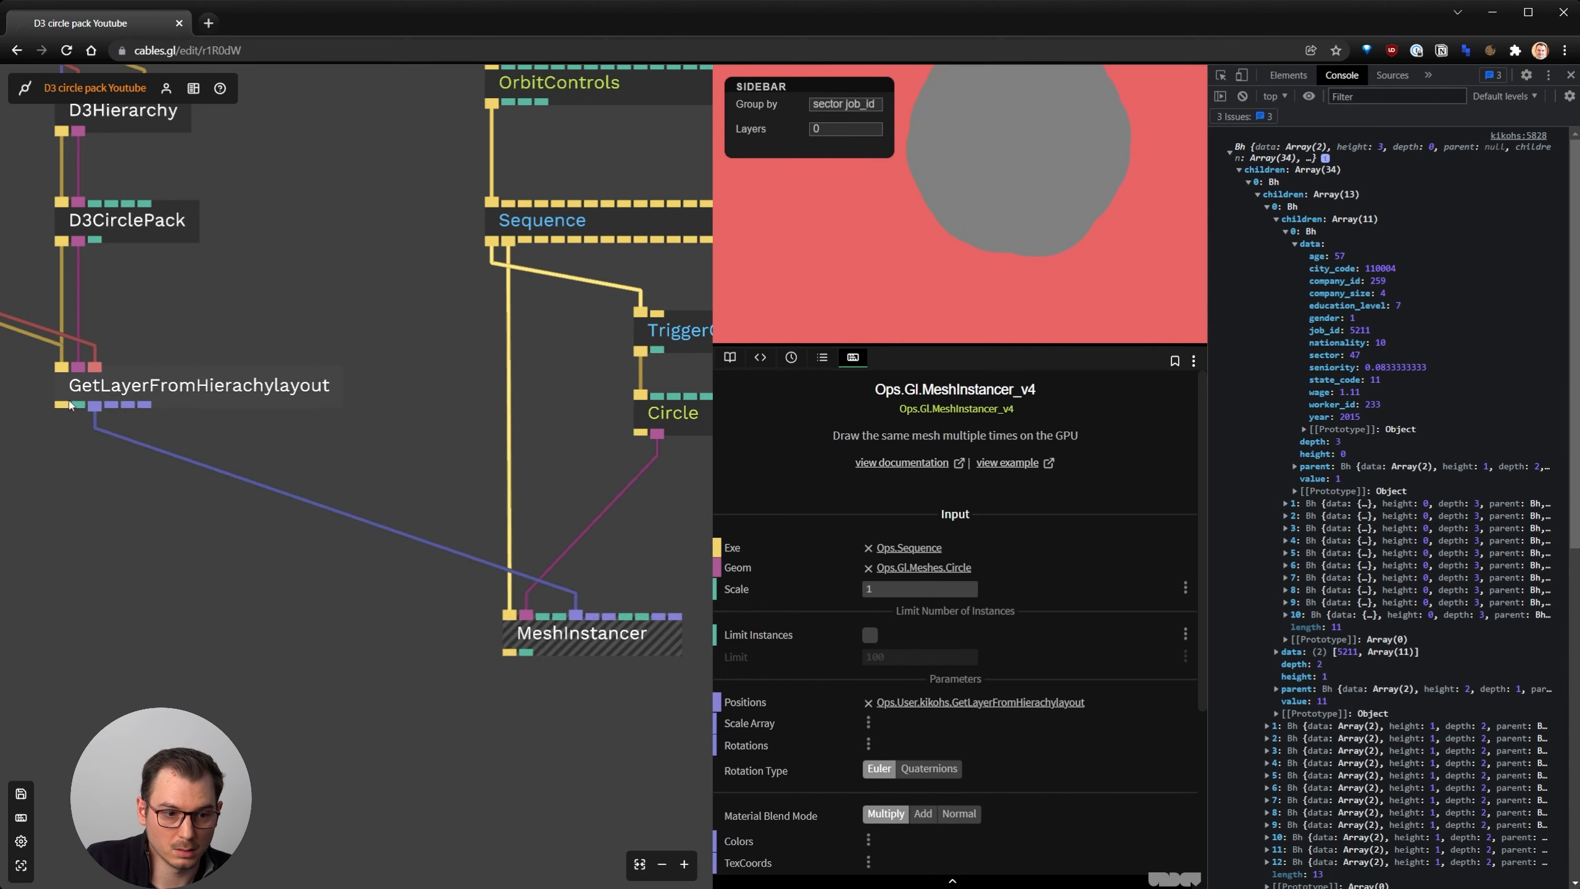
{"action": "left_click_drag", "start_coordinate": [112, 405], "coordinate": [592, 616]}
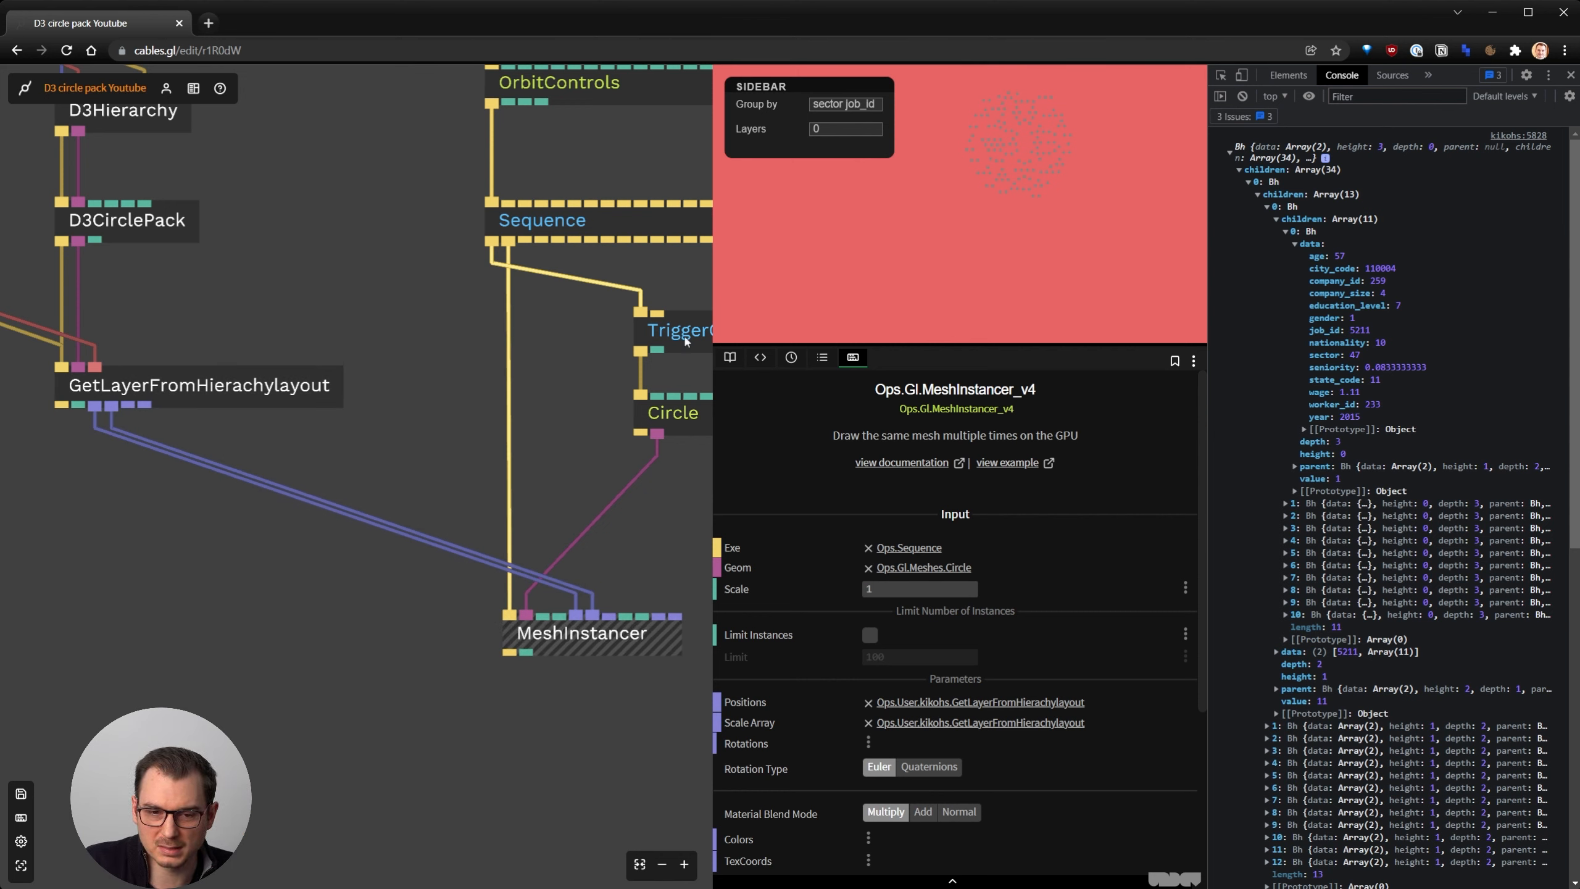
Set the ClearColor background to black, with R, G and B at 0
{"action": "left_click_drag", "start_coordinate": [497, 466], "coordinate": [201, 813]}
{"action": "left_click", "coordinate": [249, 298]}
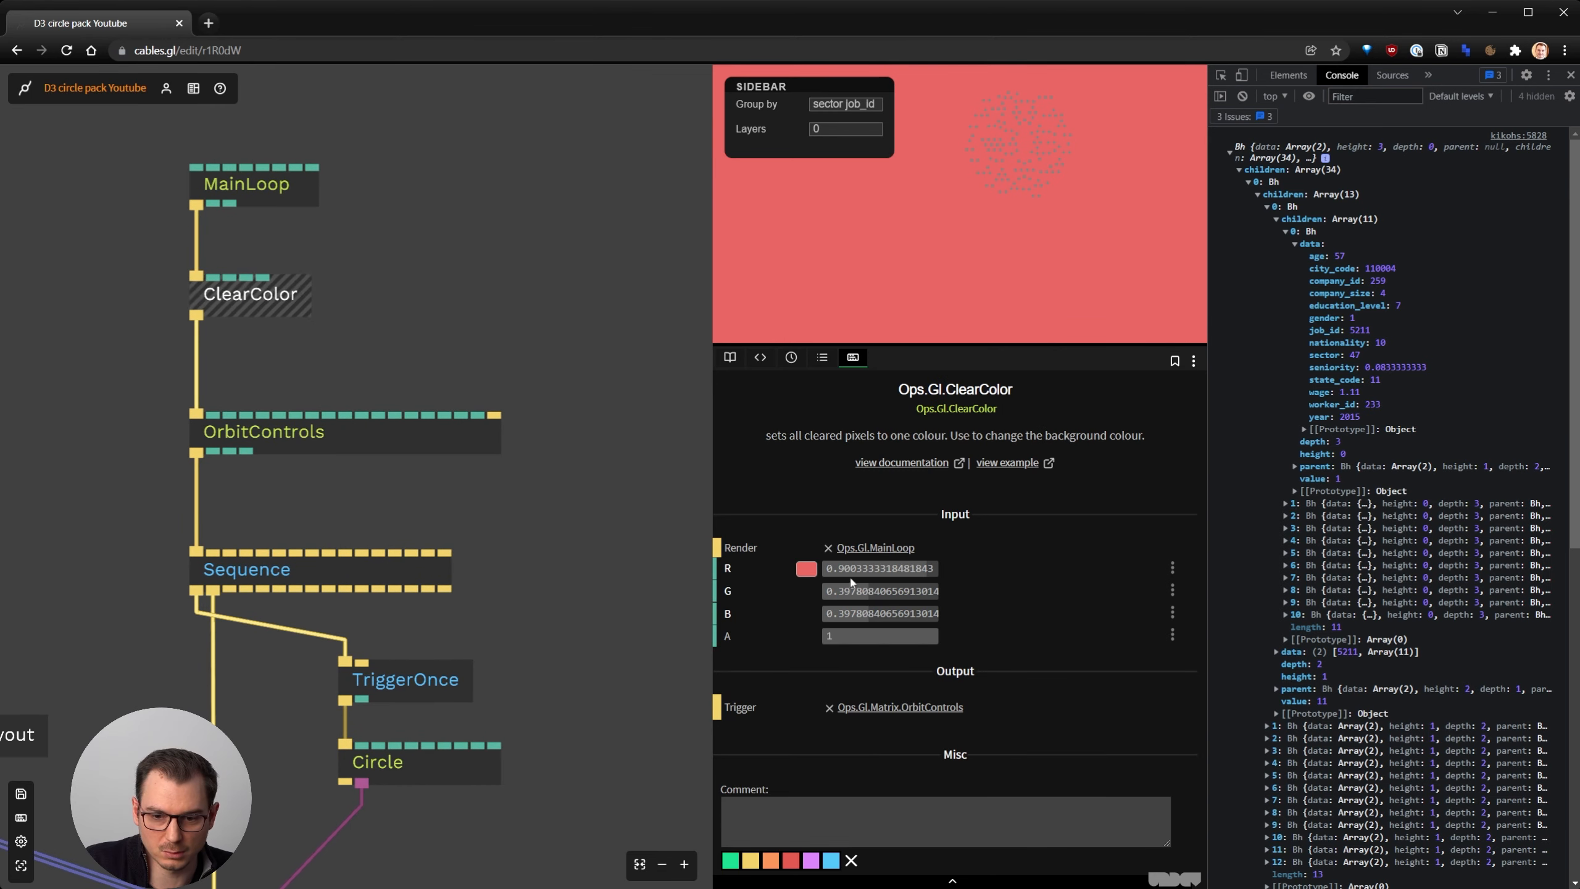
{"action": "left_click", "coordinate": [806, 568]}
{"action": "left_click_drag", "start_coordinate": [883, 610], "coordinate": [575, 820]}
{"action": "left_click", "coordinate": [532, 580]}
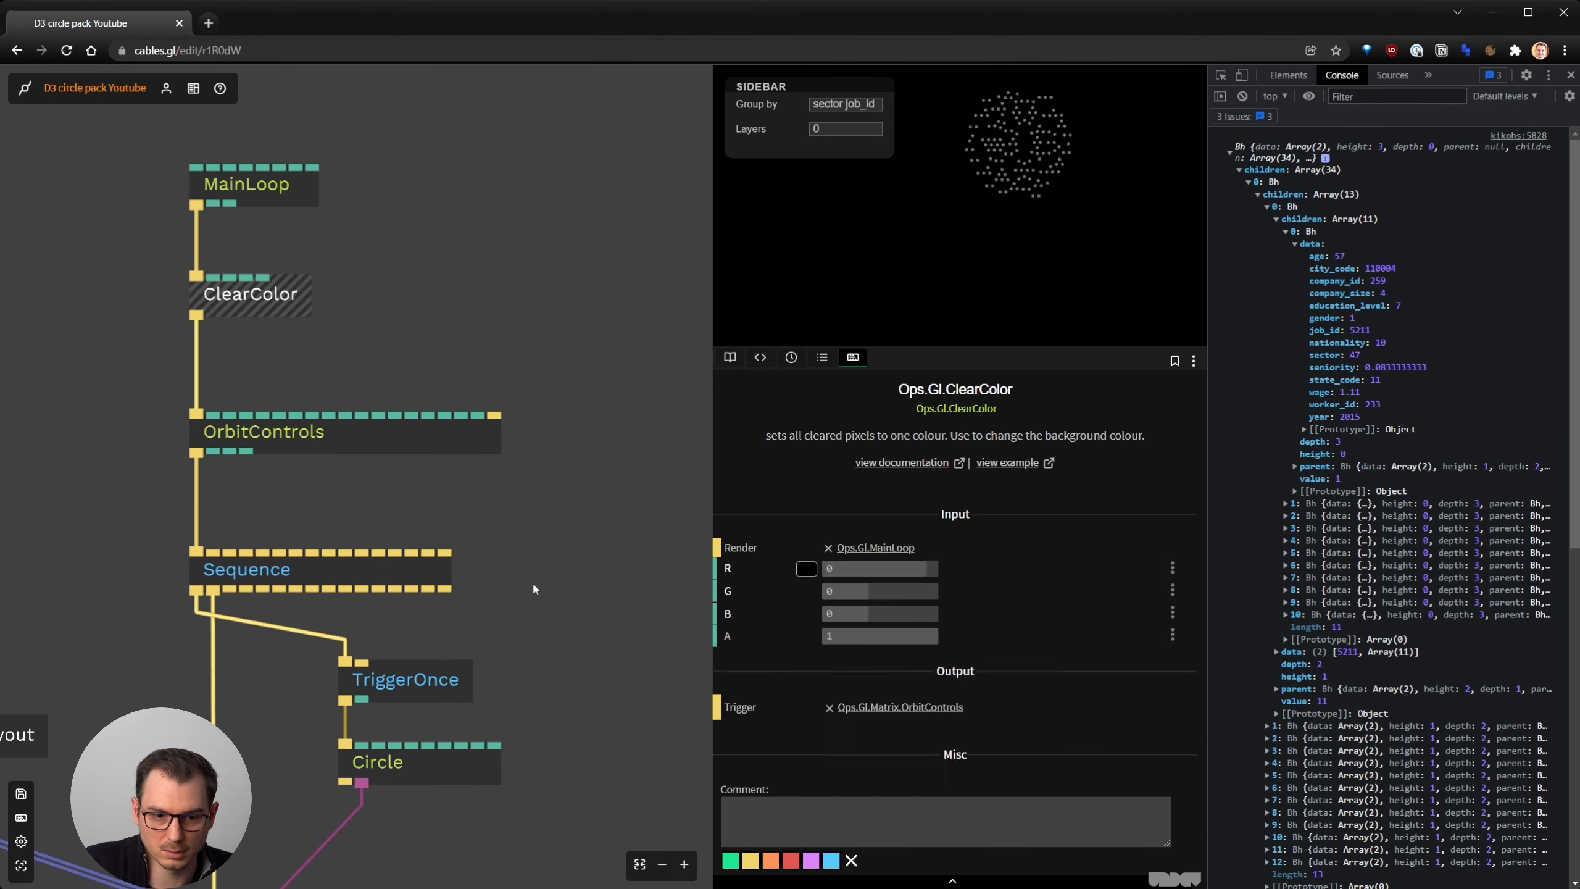
Move the MainLoop, ClearColor and OrbitControls ops up together to make room above Sequence
{"action": "left_click_drag", "start_coordinate": [534, 589], "coordinate": [609, 405]}
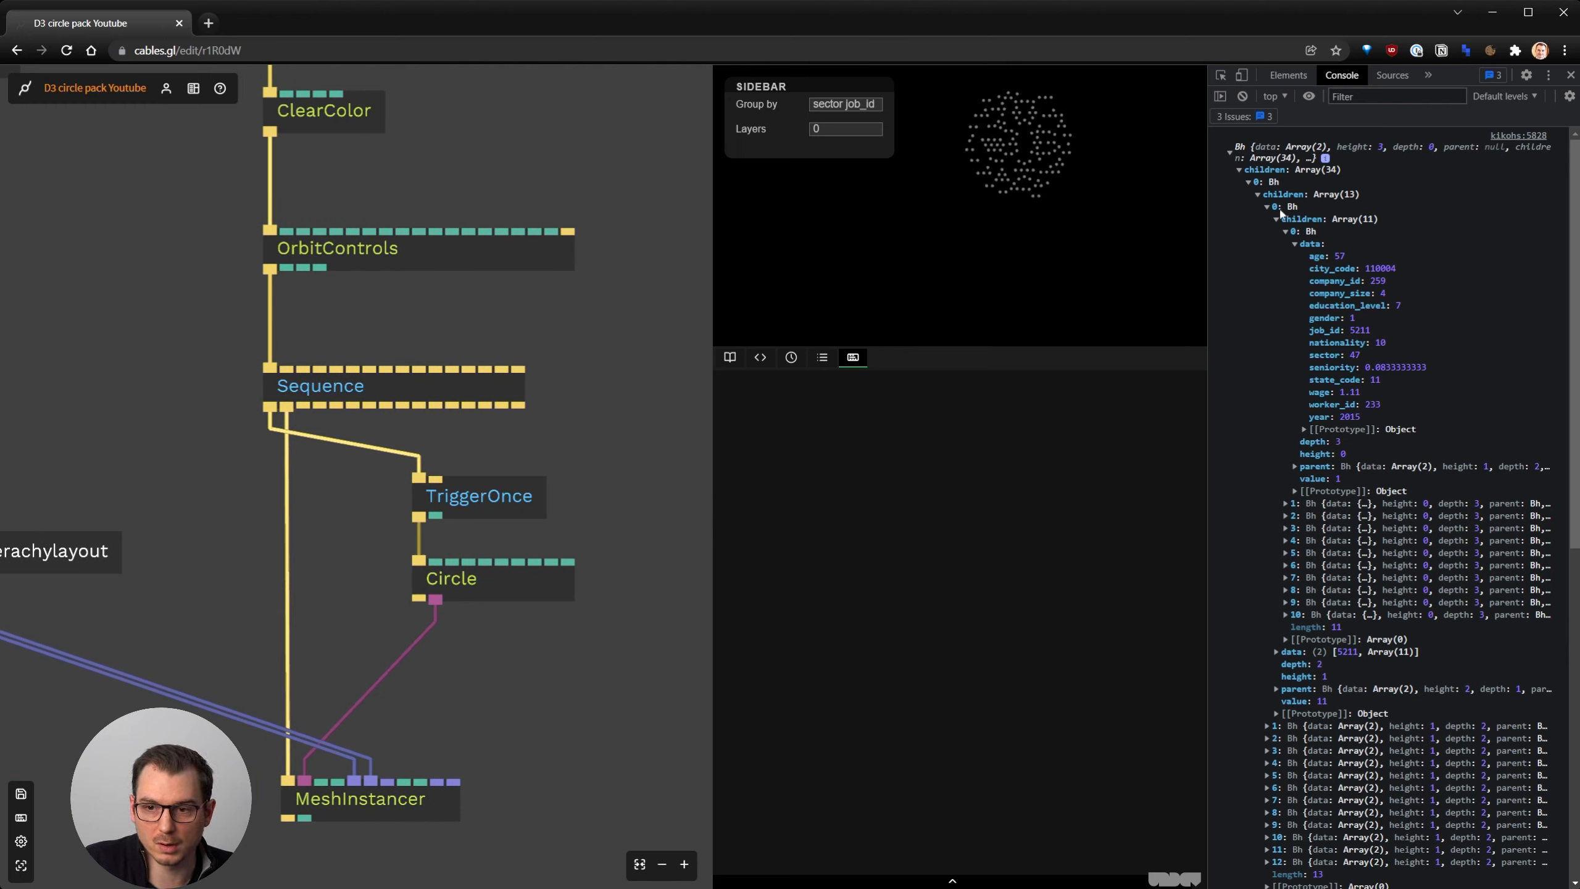
{"action": "left_click_drag", "start_coordinate": [539, 314], "coordinate": [577, 514]}
{"action": "left_click_drag", "start_coordinate": [306, 151], "coordinate": [492, 400]}
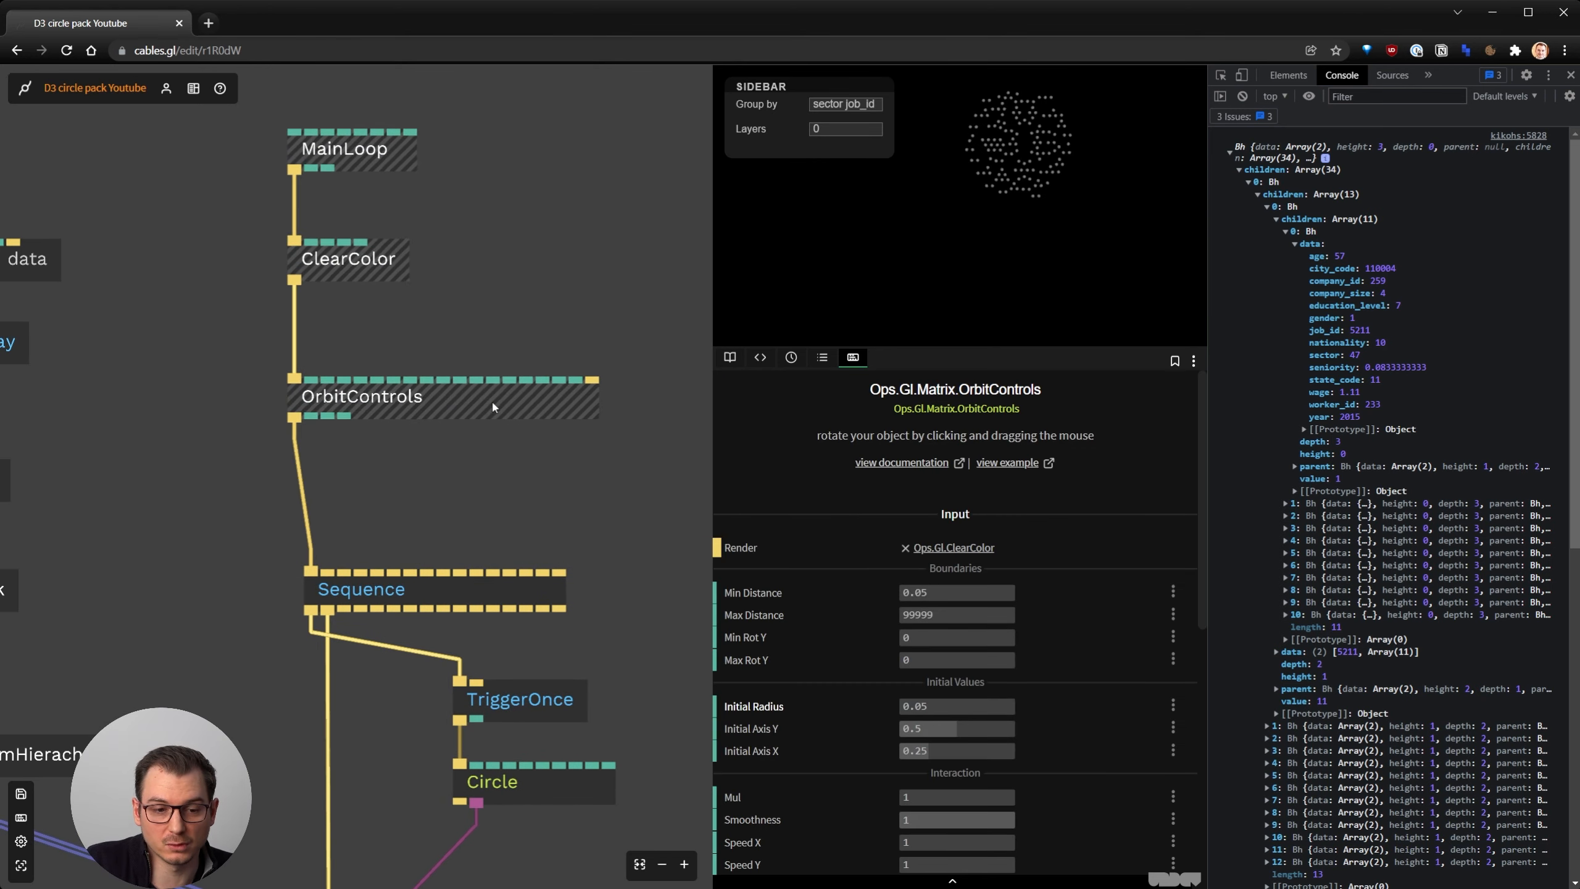
{"action": "left_click", "coordinate": [502, 457]}
{"action": "left_click_drag", "start_coordinate": [482, 483], "coordinate": [488, 385]}
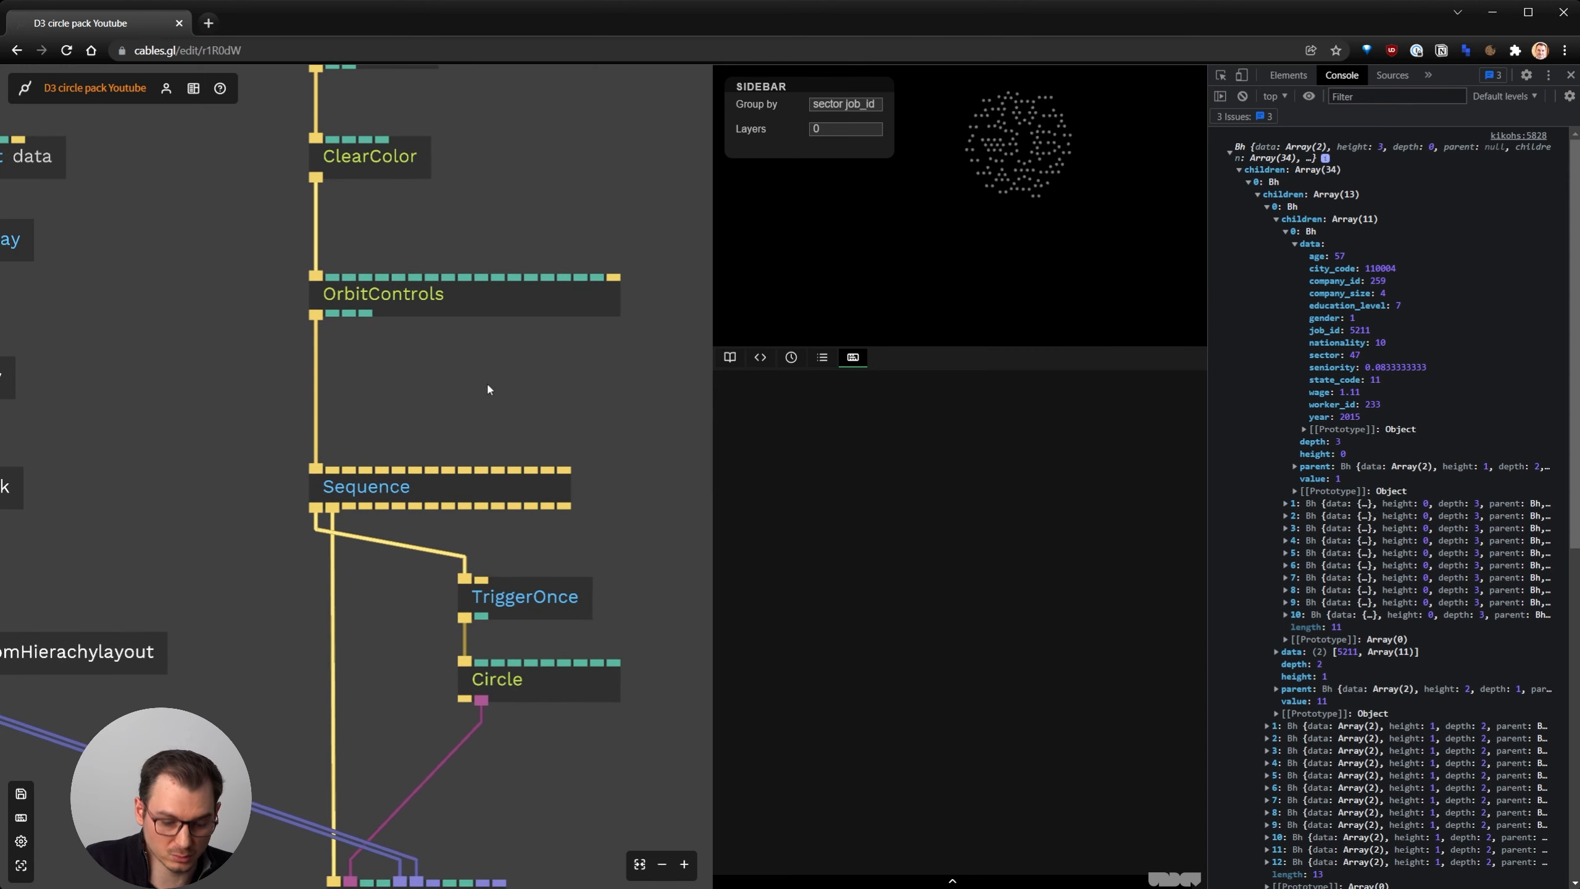
Add a Transform op and insert it between OrbitControls and Sequence
{"action": "key", "text": "Escape"}
{"action": "type", "text": "transfor"}
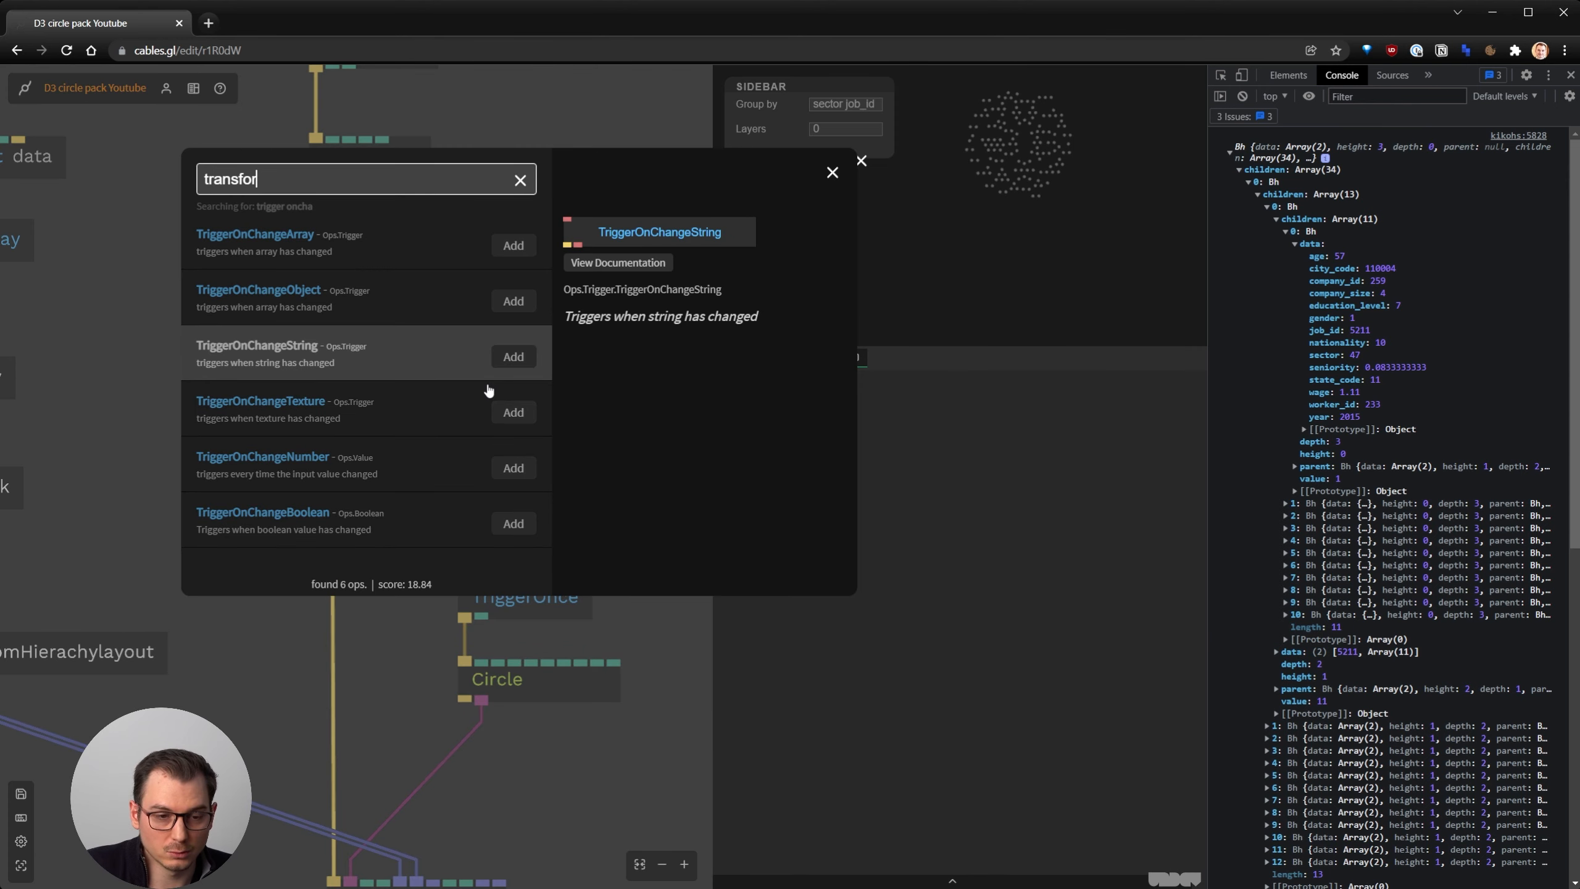
{"action": "type", "text": "m"}
{"action": "key", "text": "Return"}
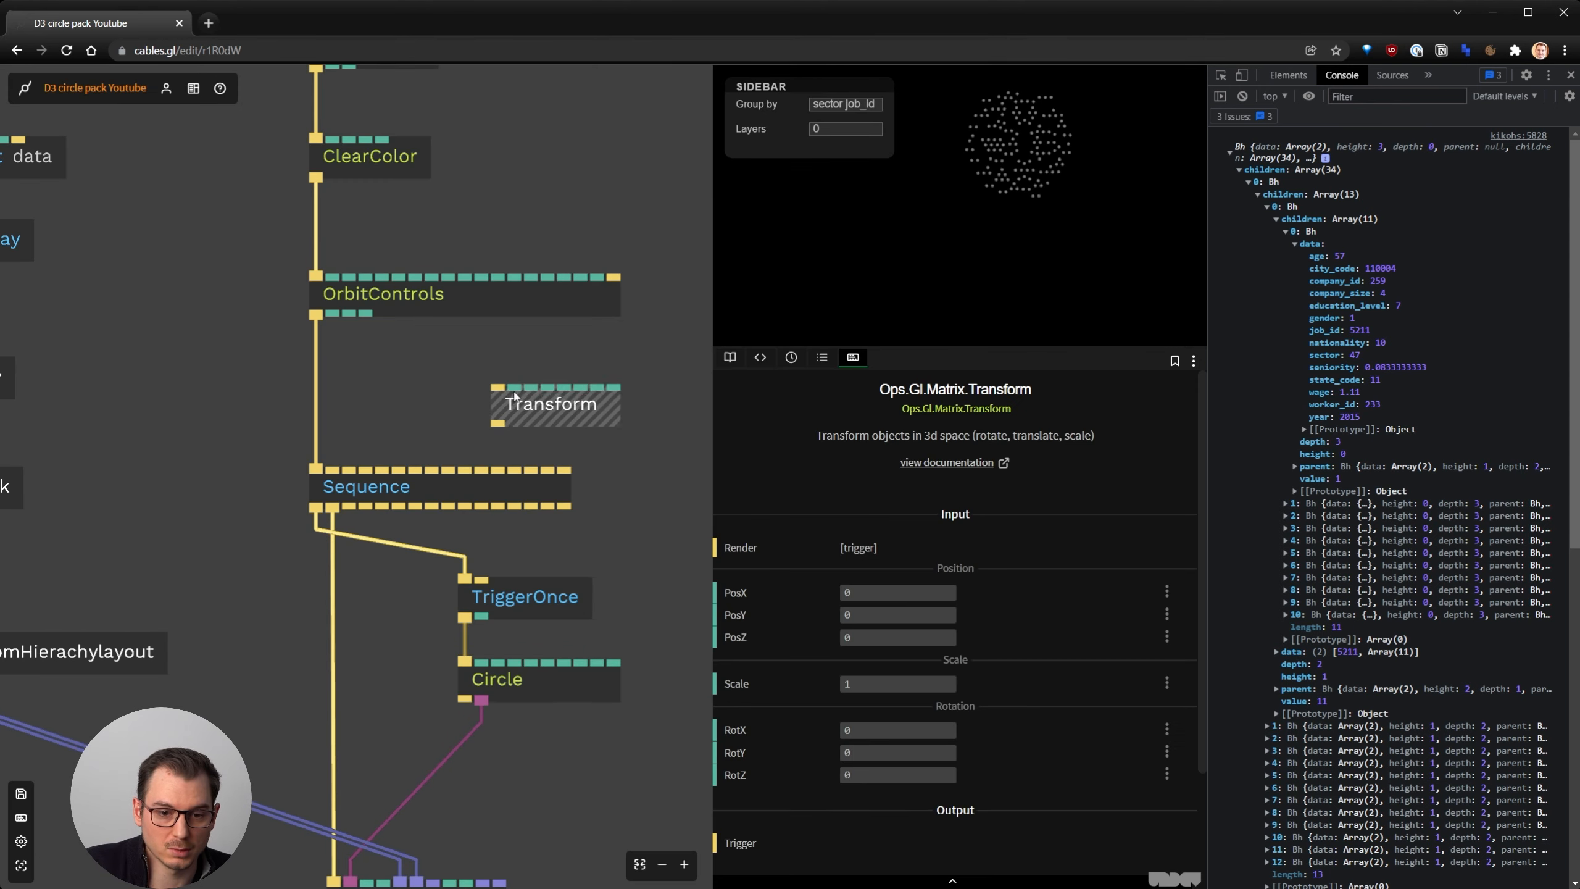
{"action": "left_click_drag", "start_coordinate": [491, 392], "coordinate": [359, 411]}
Set the Transform's PosX and PosY to -0.5 to centre the circle pack
{"action": "left_click", "coordinate": [840, 591]}
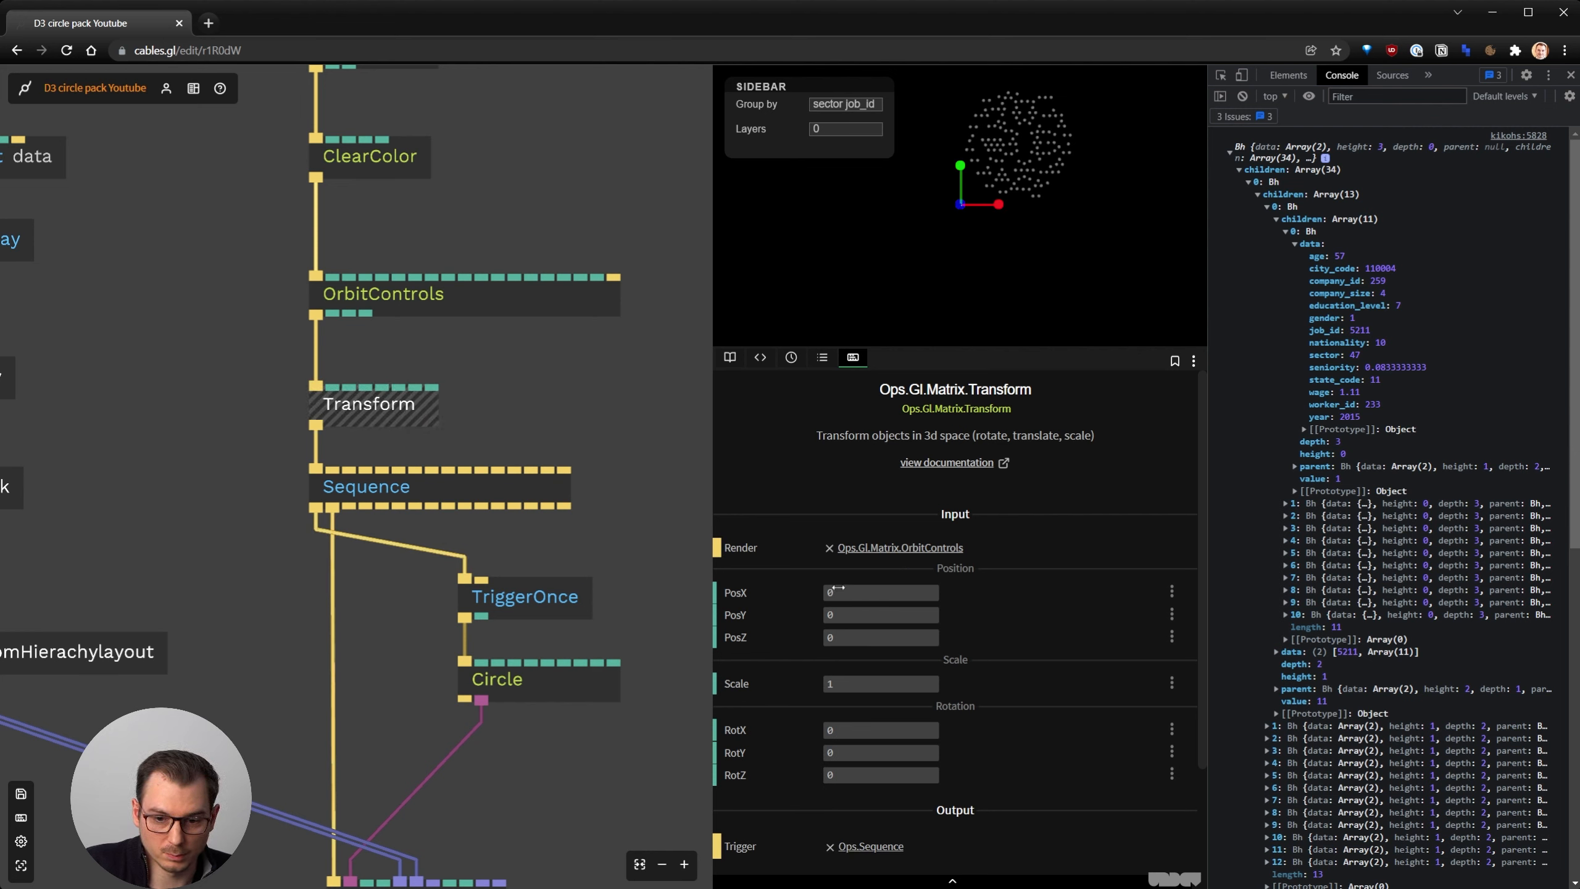
{"action": "type", "text": "-0.5"}
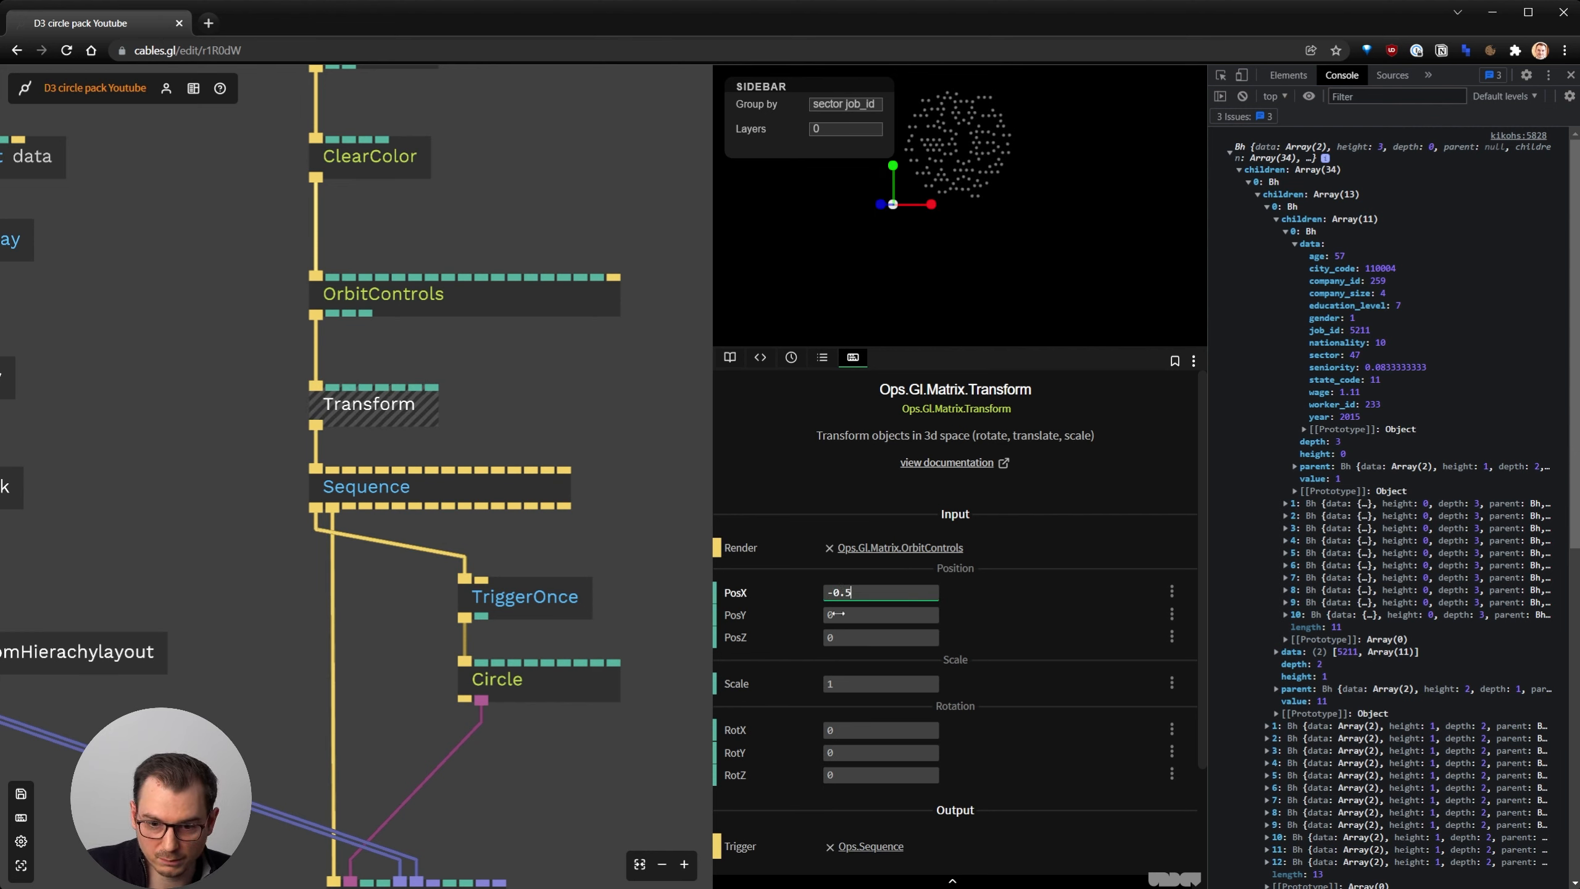
{"action": "key", "text": "Return"}
{"action": "left_click", "coordinate": [845, 614]}
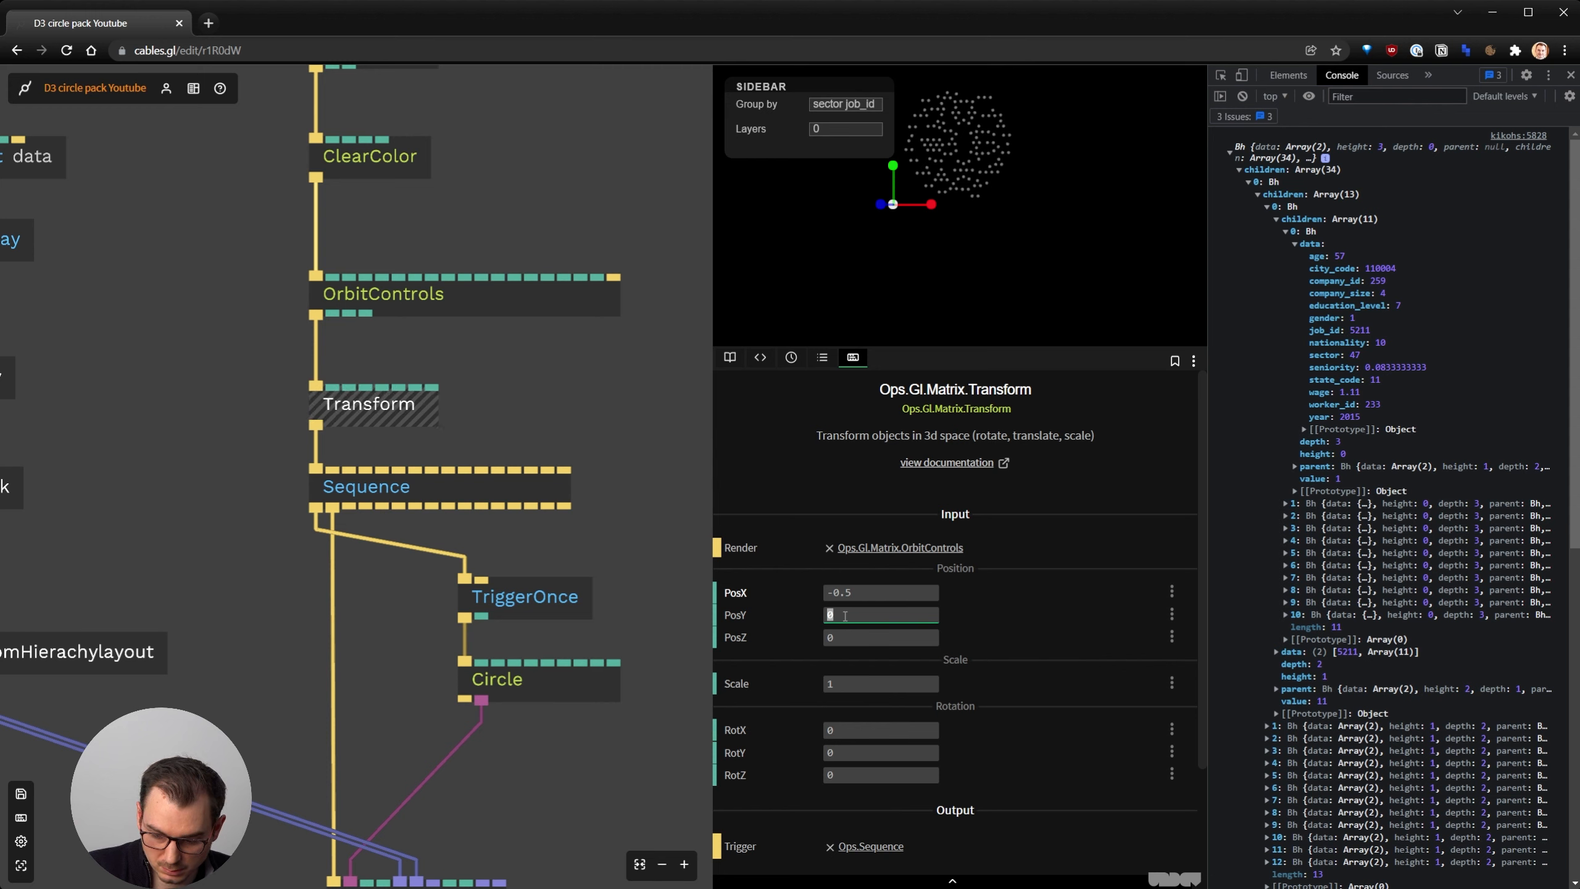
{"action": "type", "text": "-."}
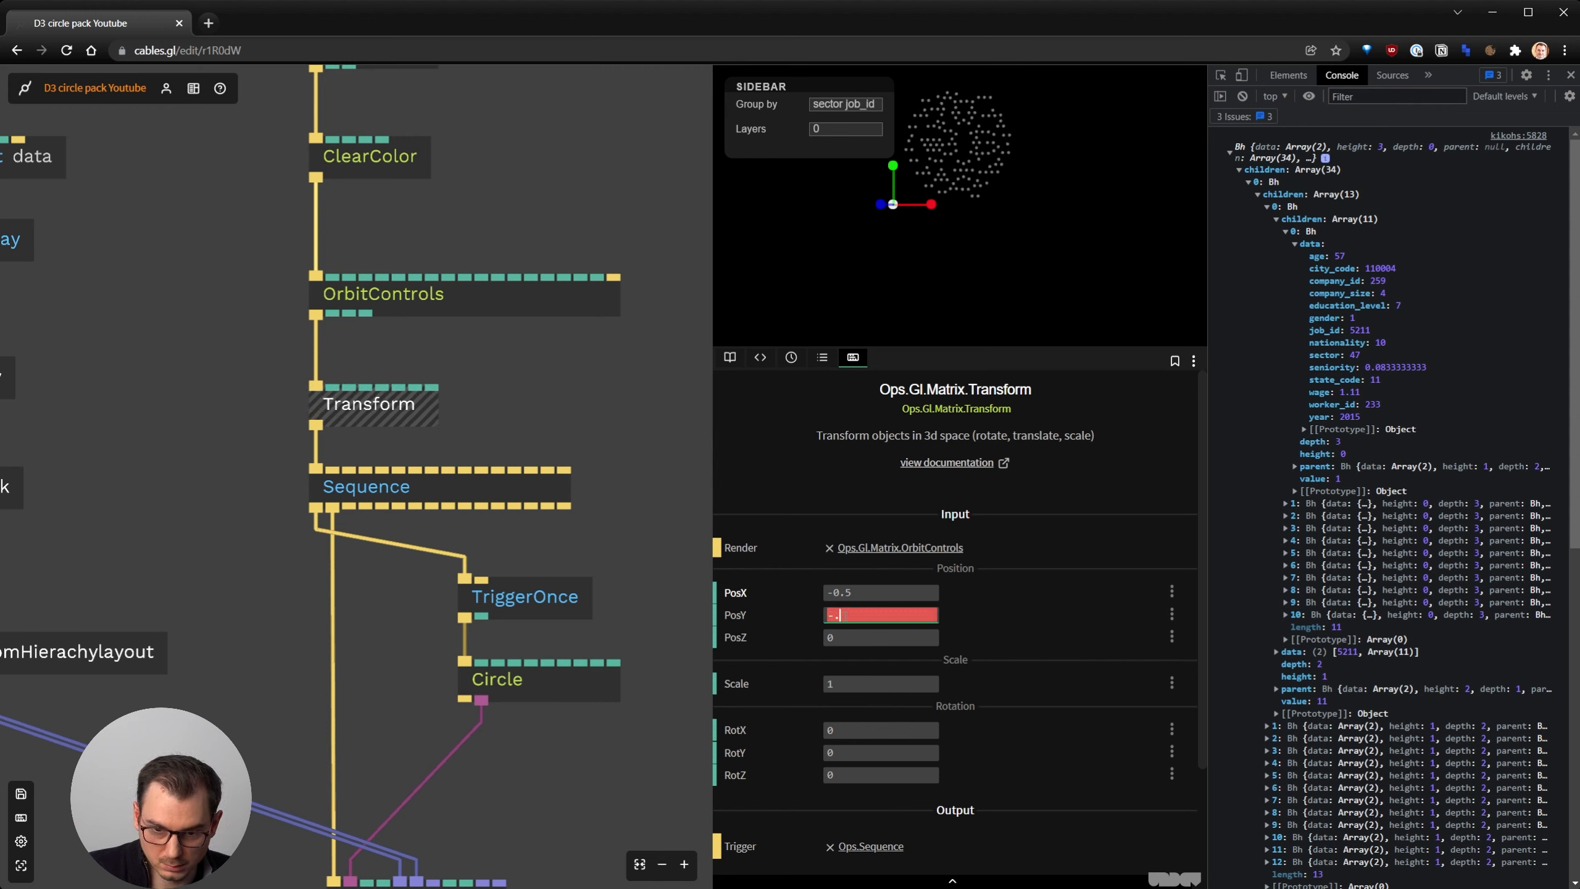
{"action": "key", "text": "BackSpace"}
{"action": "type", "text": "0.5"}
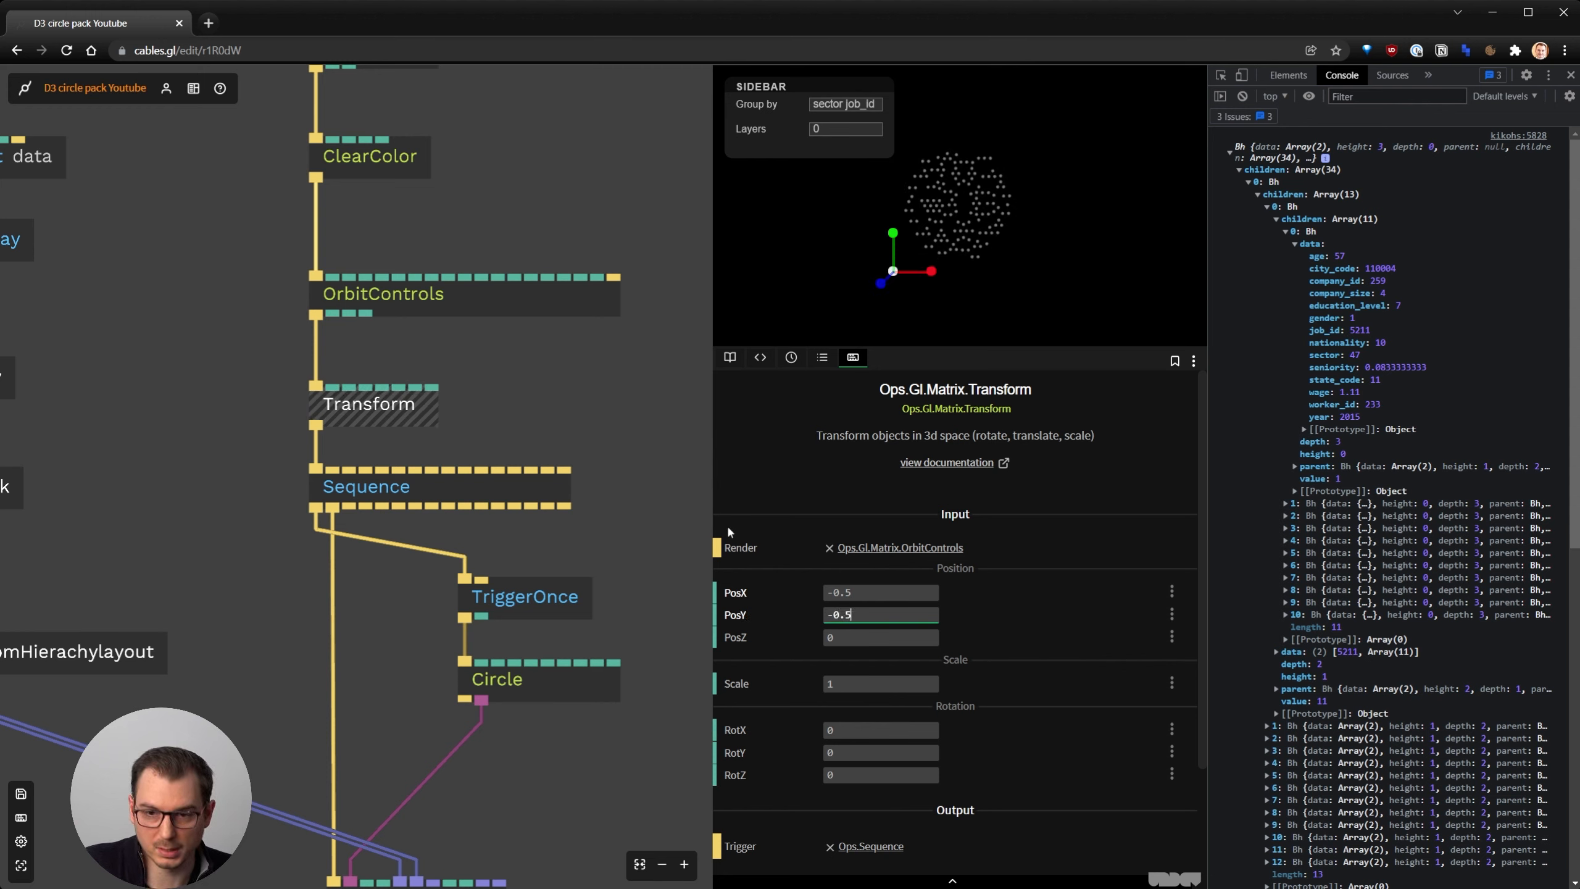
{"action": "left_click", "coordinate": [467, 410]}
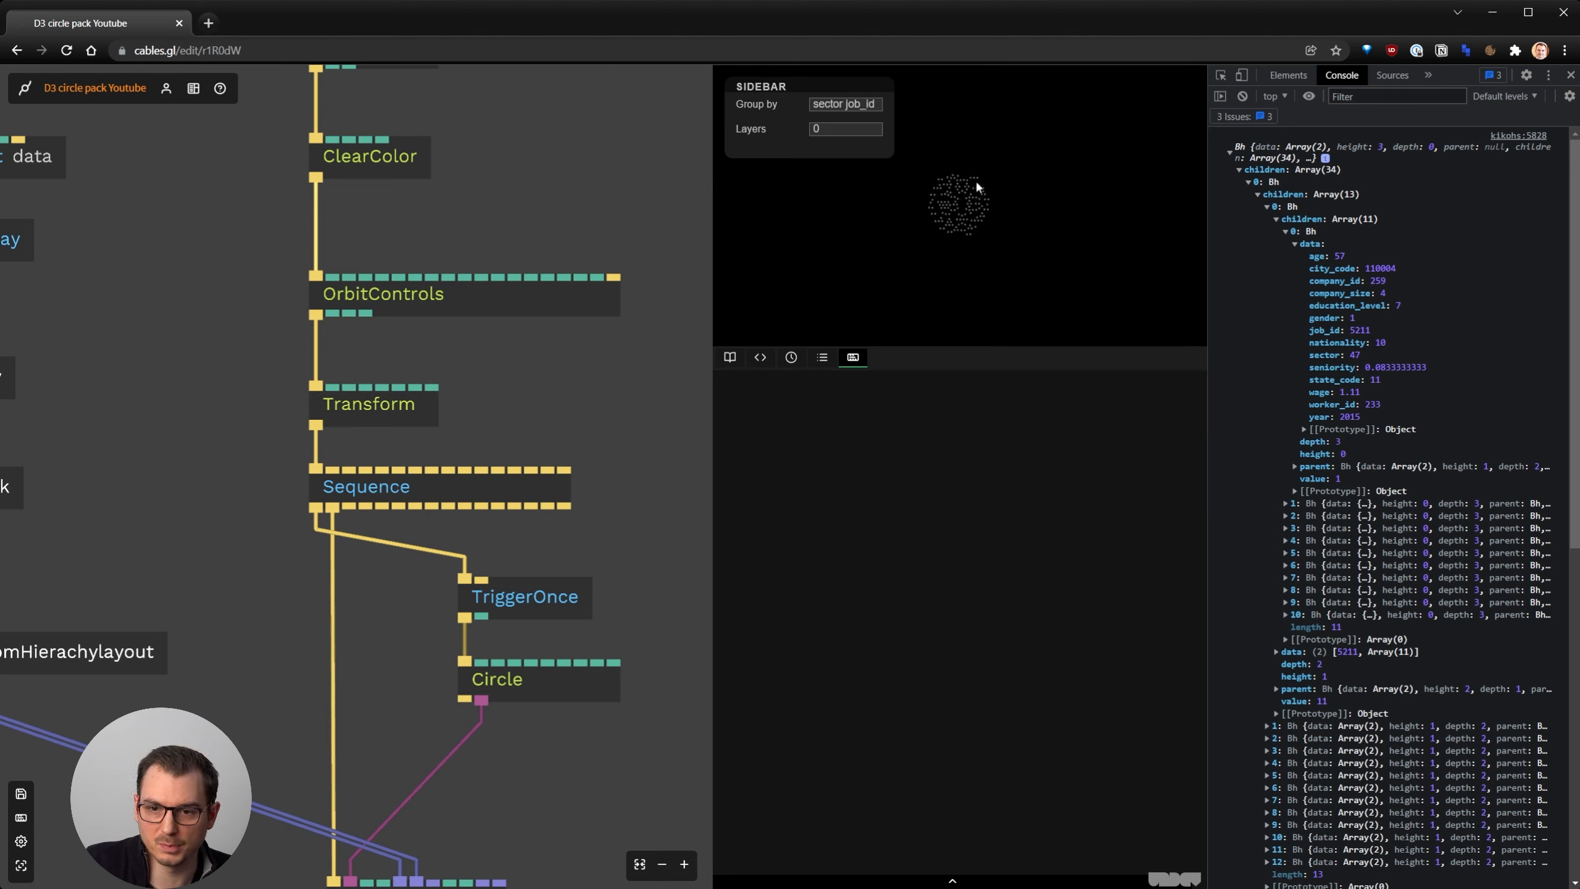
Set the Transform's PosZ to 0.83 to bring the circle pack closer to the camera
{"action": "left_click", "coordinate": [418, 420]}
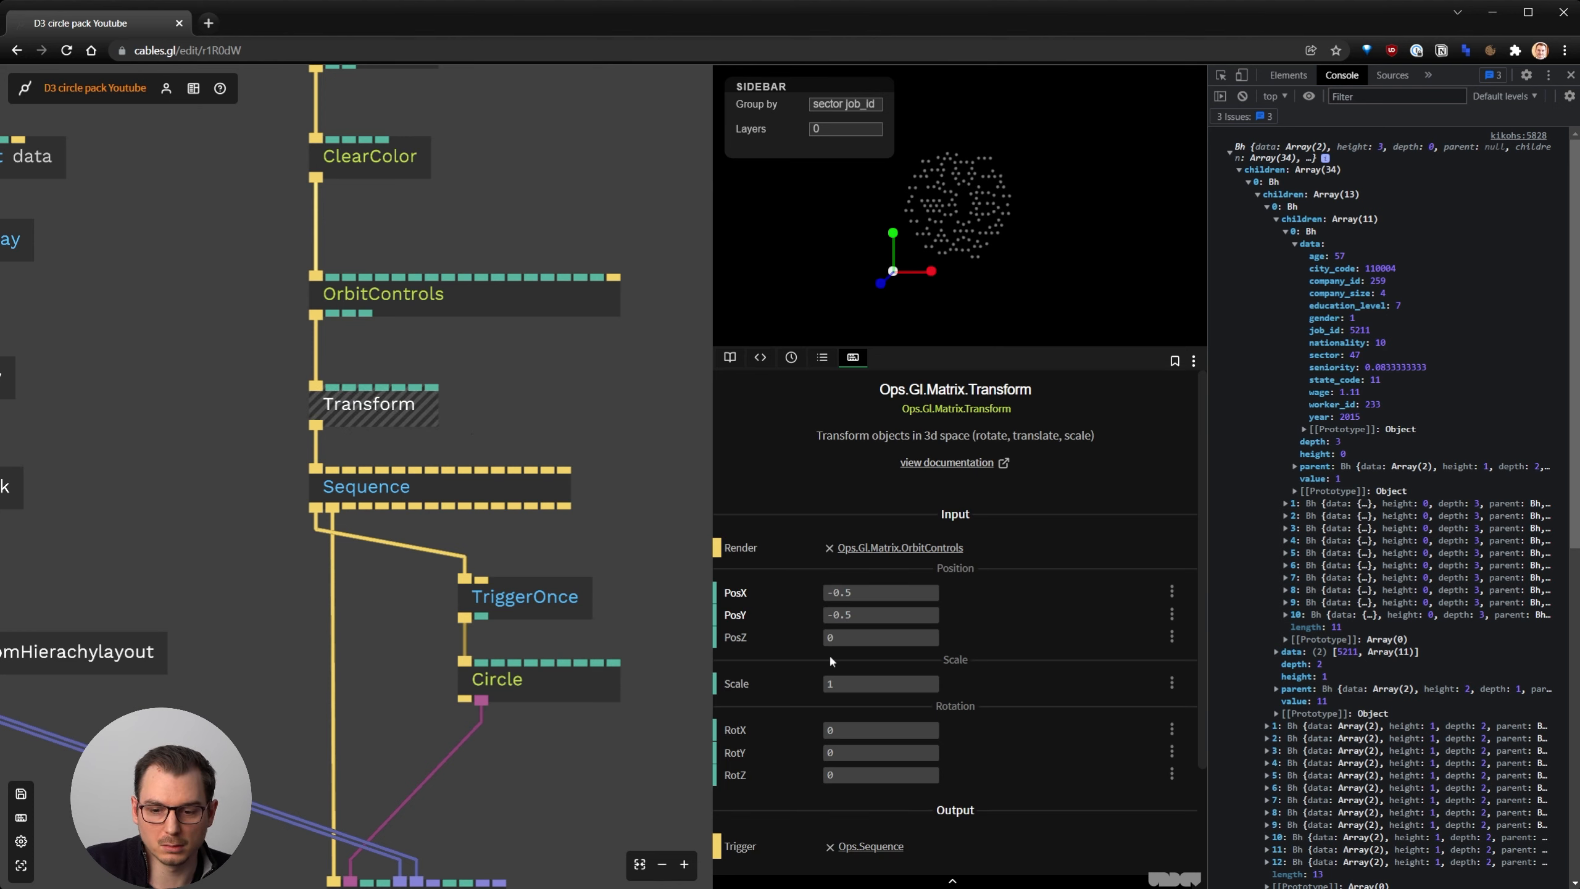
{"action": "left_click_drag", "start_coordinate": [881, 638], "coordinate": [933, 638]}
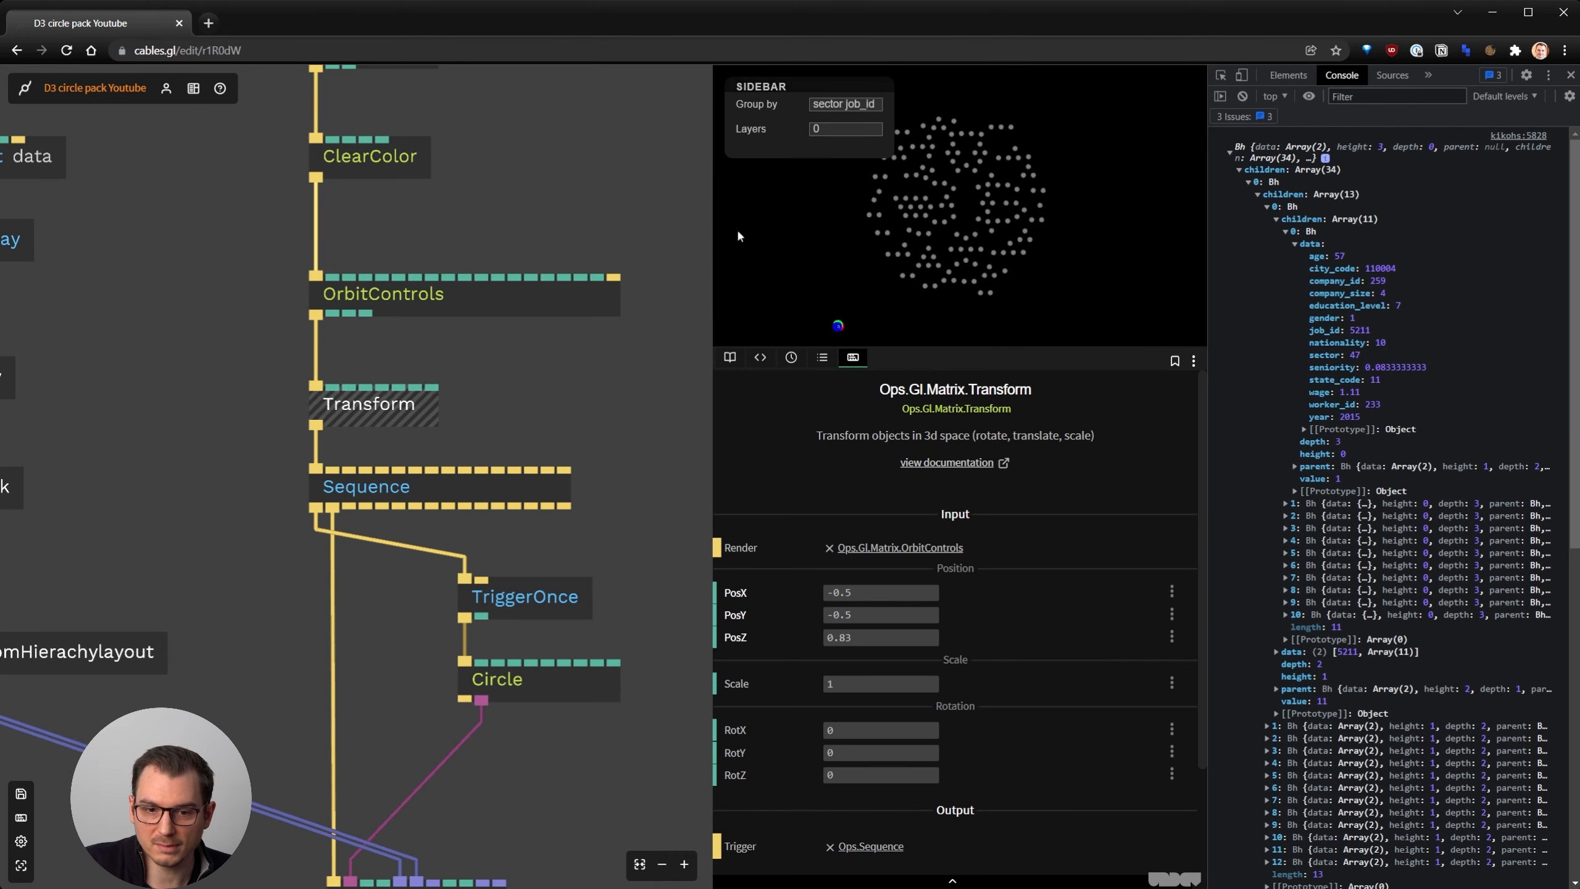
{"action": "left_click", "coordinate": [620, 365]}
Set the sidebar's Layers value to 0 1 2 and orbit the rendered circle pack to inspect it
{"action": "left_click", "coordinate": [853, 128]}
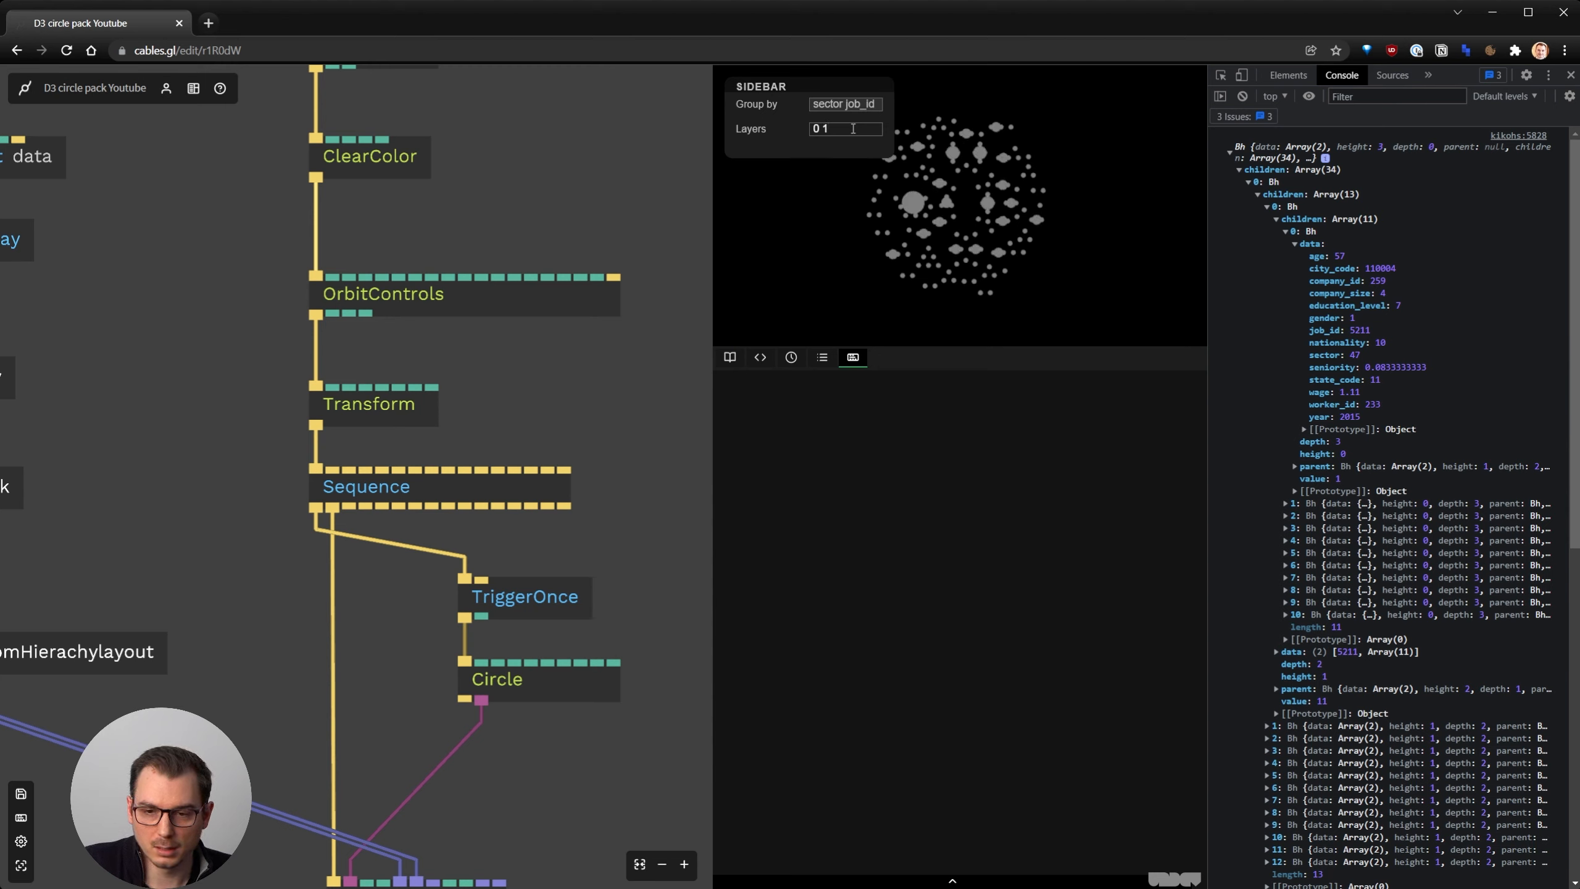
{"action": "type", "text": "2"}
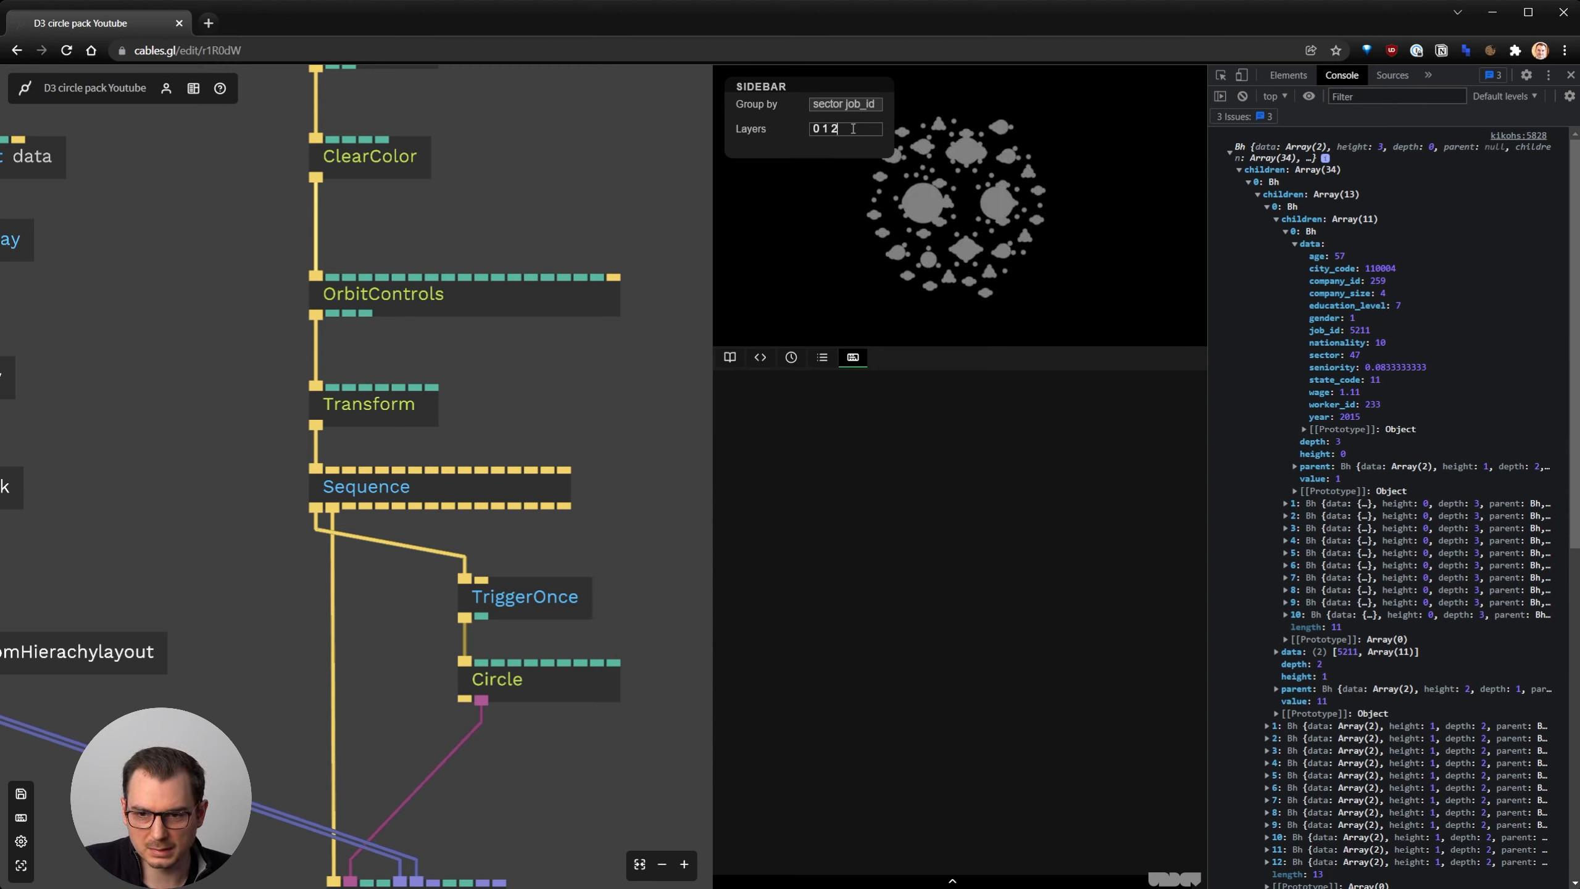
{"action": "left_click", "coordinate": [896, 227]}
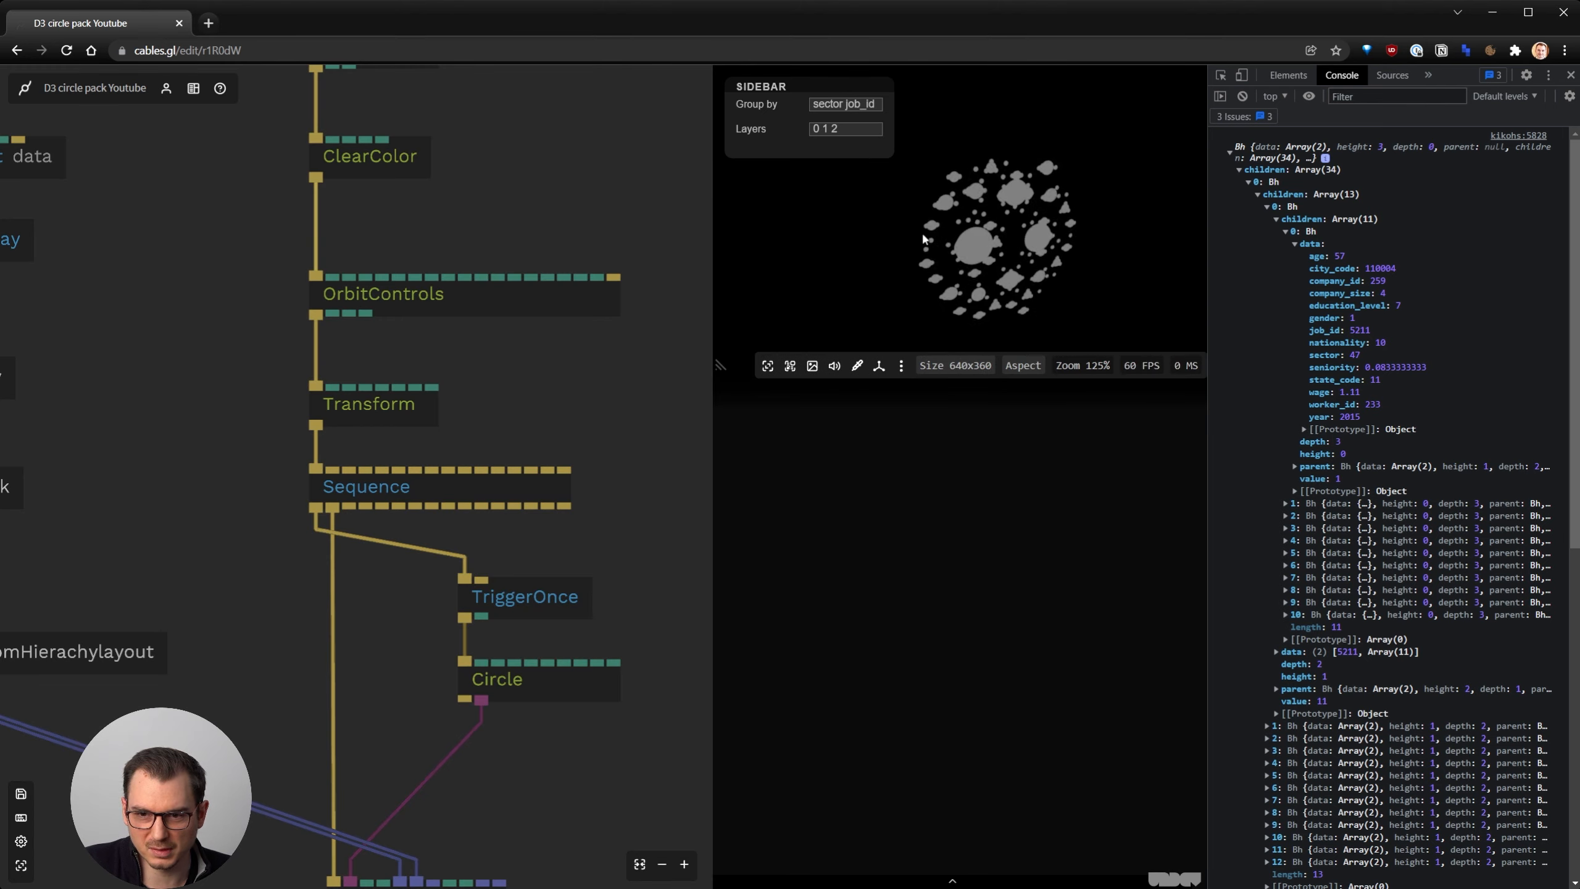
{"action": "left_click_drag", "start_coordinate": [921, 233], "coordinate": [839, 148]}
Extend the sidebar's Layers value to 0 1 2 3 and orbit the render to examine the added layer
{"action": "left_click", "coordinate": [843, 129]}
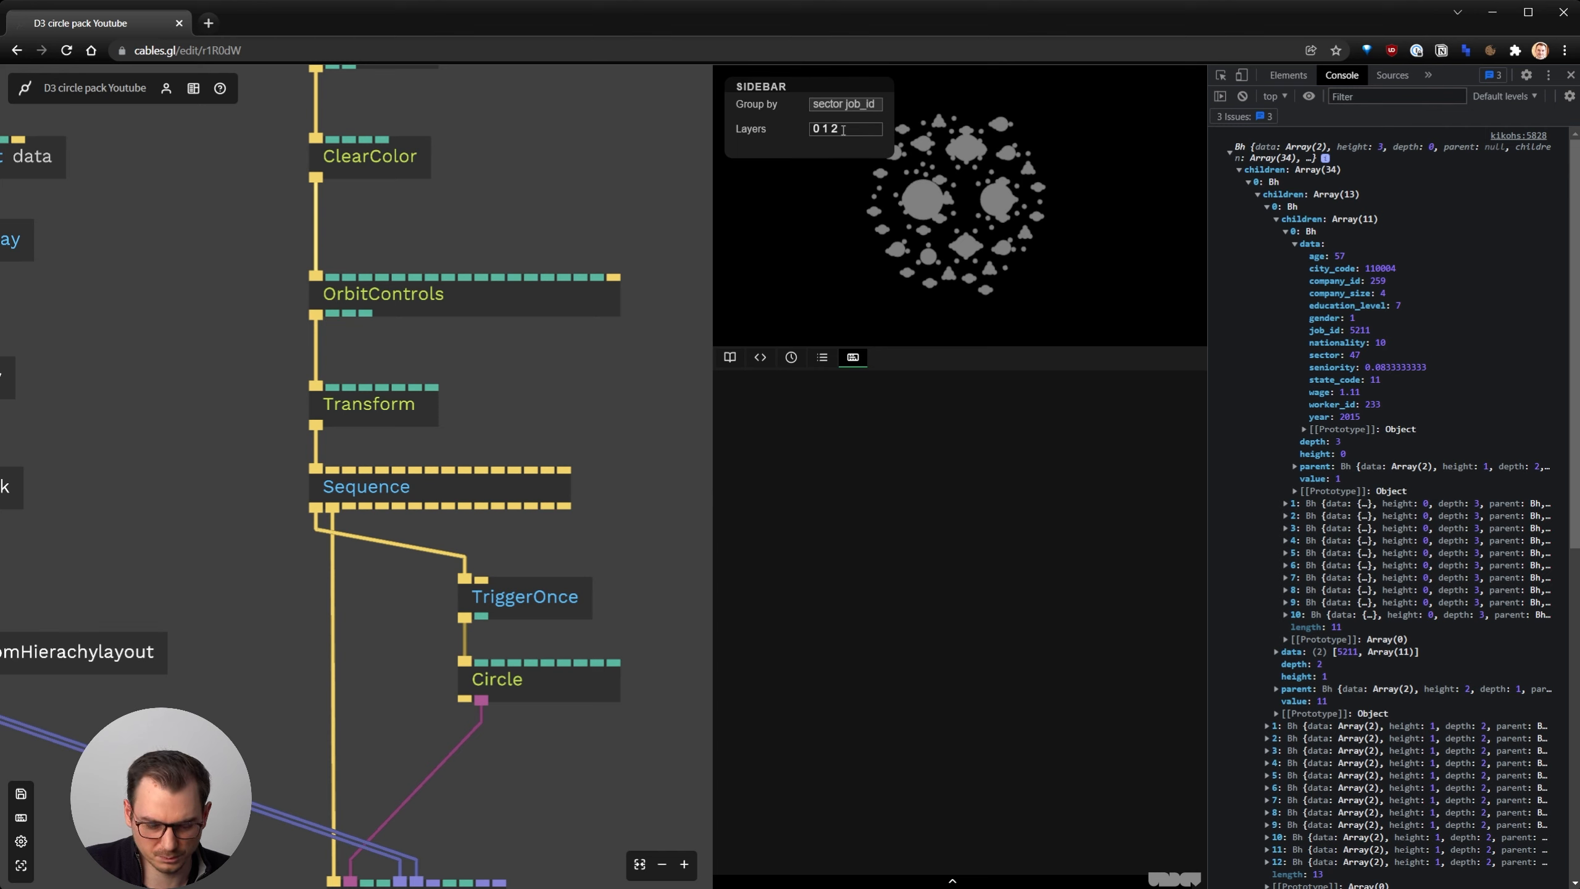
{"action": "type", "text": "3"}
{"action": "left_click_drag", "start_coordinate": [927, 150], "coordinate": [904, 236]}
{"action": "left_click", "coordinate": [602, 427]}
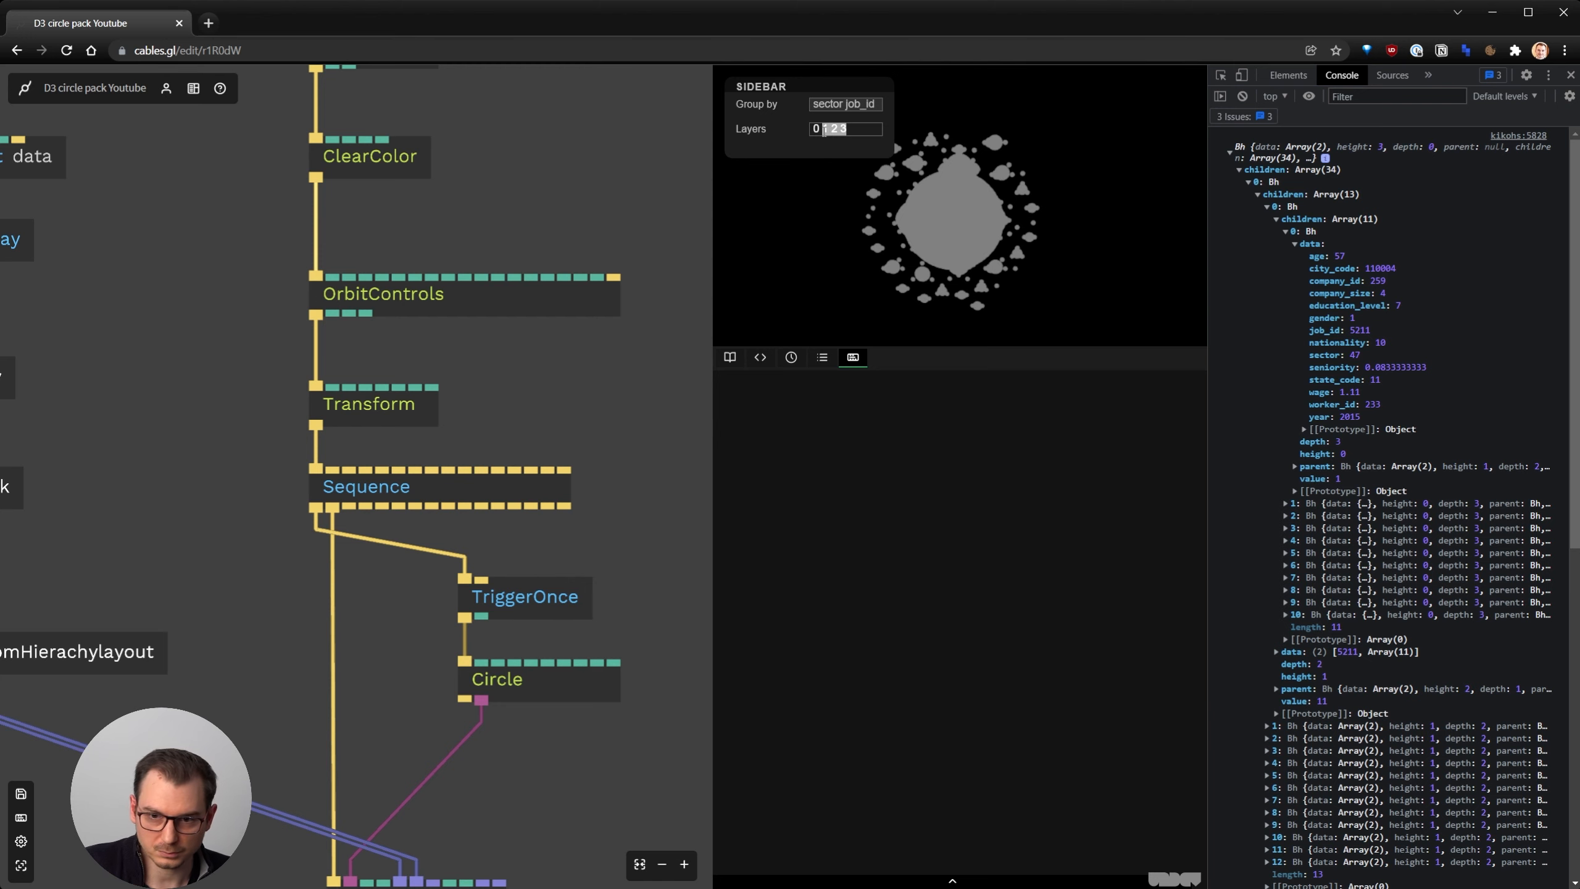
{"action": "scroll", "coordinate": [388, 614], "scroll_direction": "down", "scroll_amount": 5}
{"action": "scroll", "coordinate": [484, 455], "scroll_direction": "up", "scroll_amount": 5}
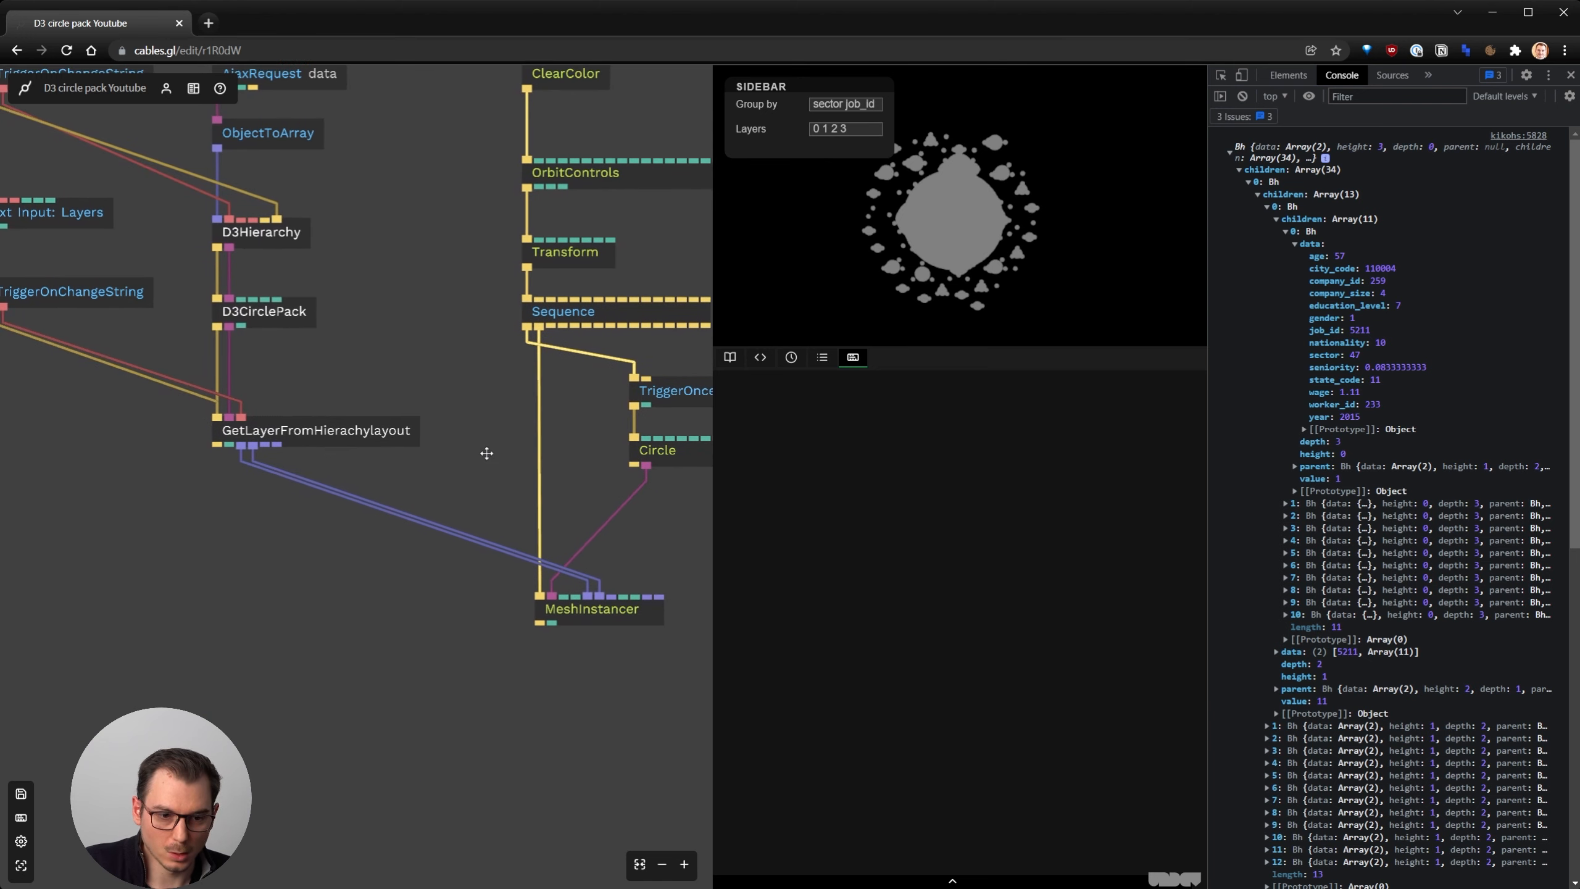
Shorten the sidebar's Group by value to sector
{"action": "left_click_drag", "start_coordinate": [515, 484], "coordinate": [531, 491]}
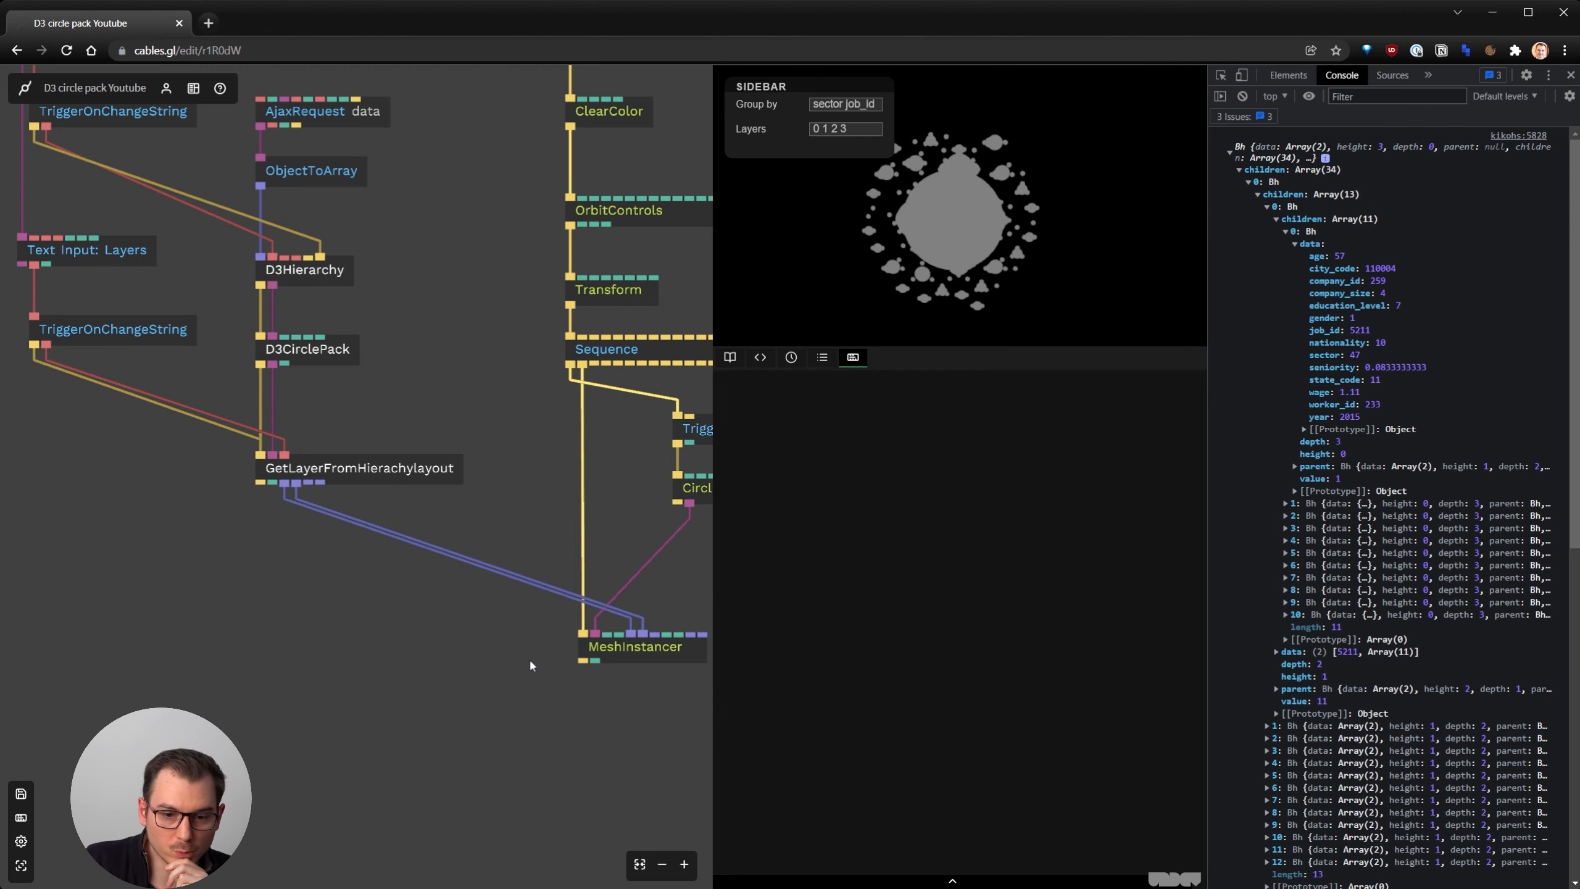
{"action": "left_click_drag", "start_coordinate": [531, 662], "coordinate": [414, 664]}
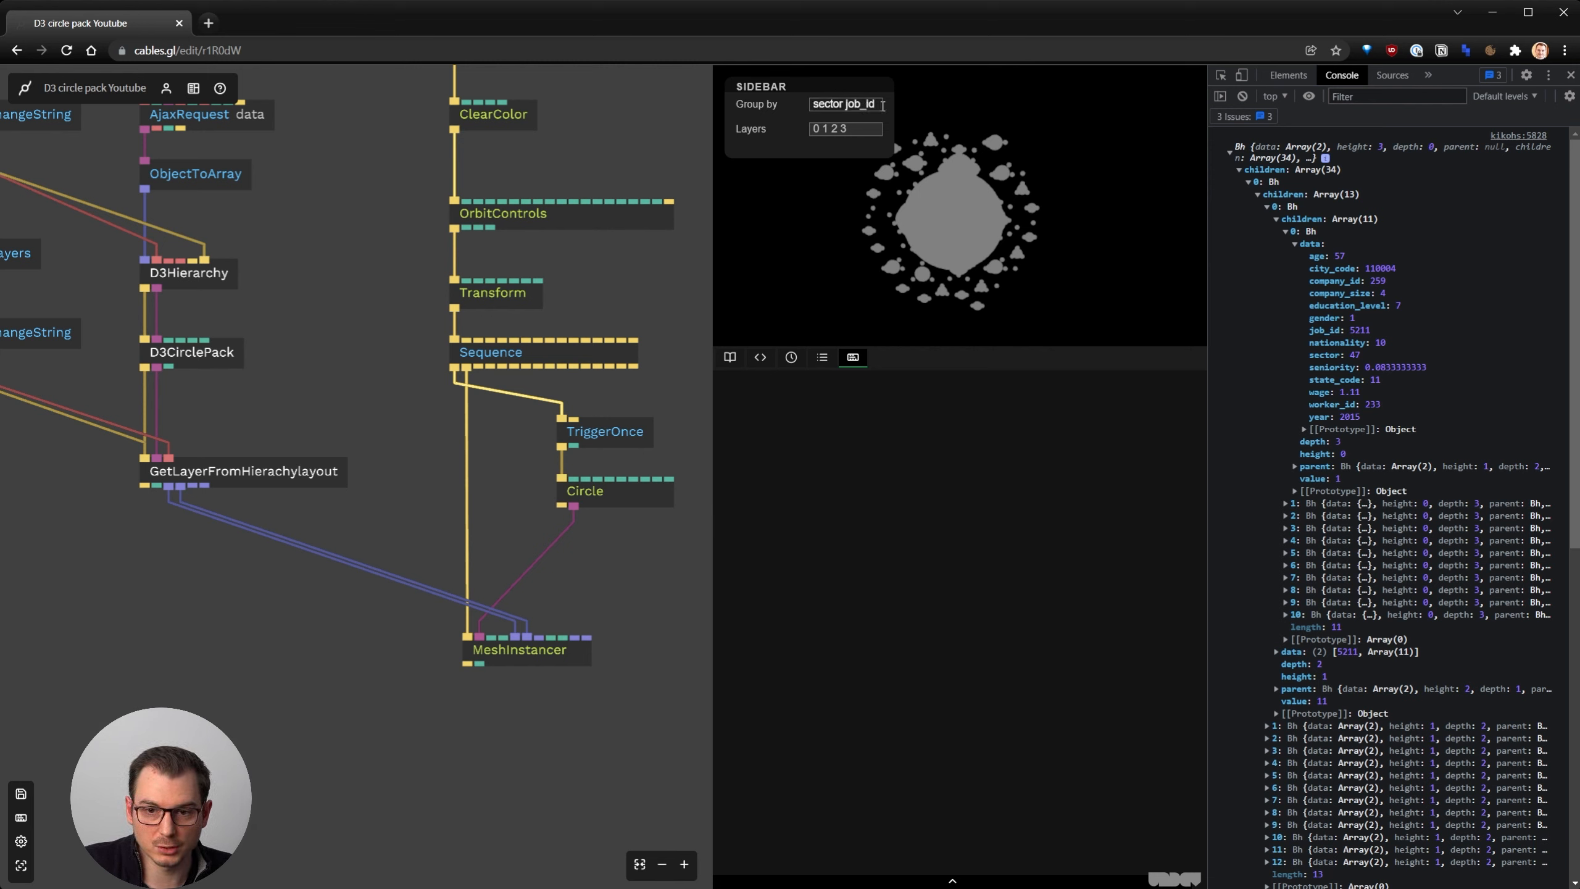
{"action": "key", "text": "BackSpace"}
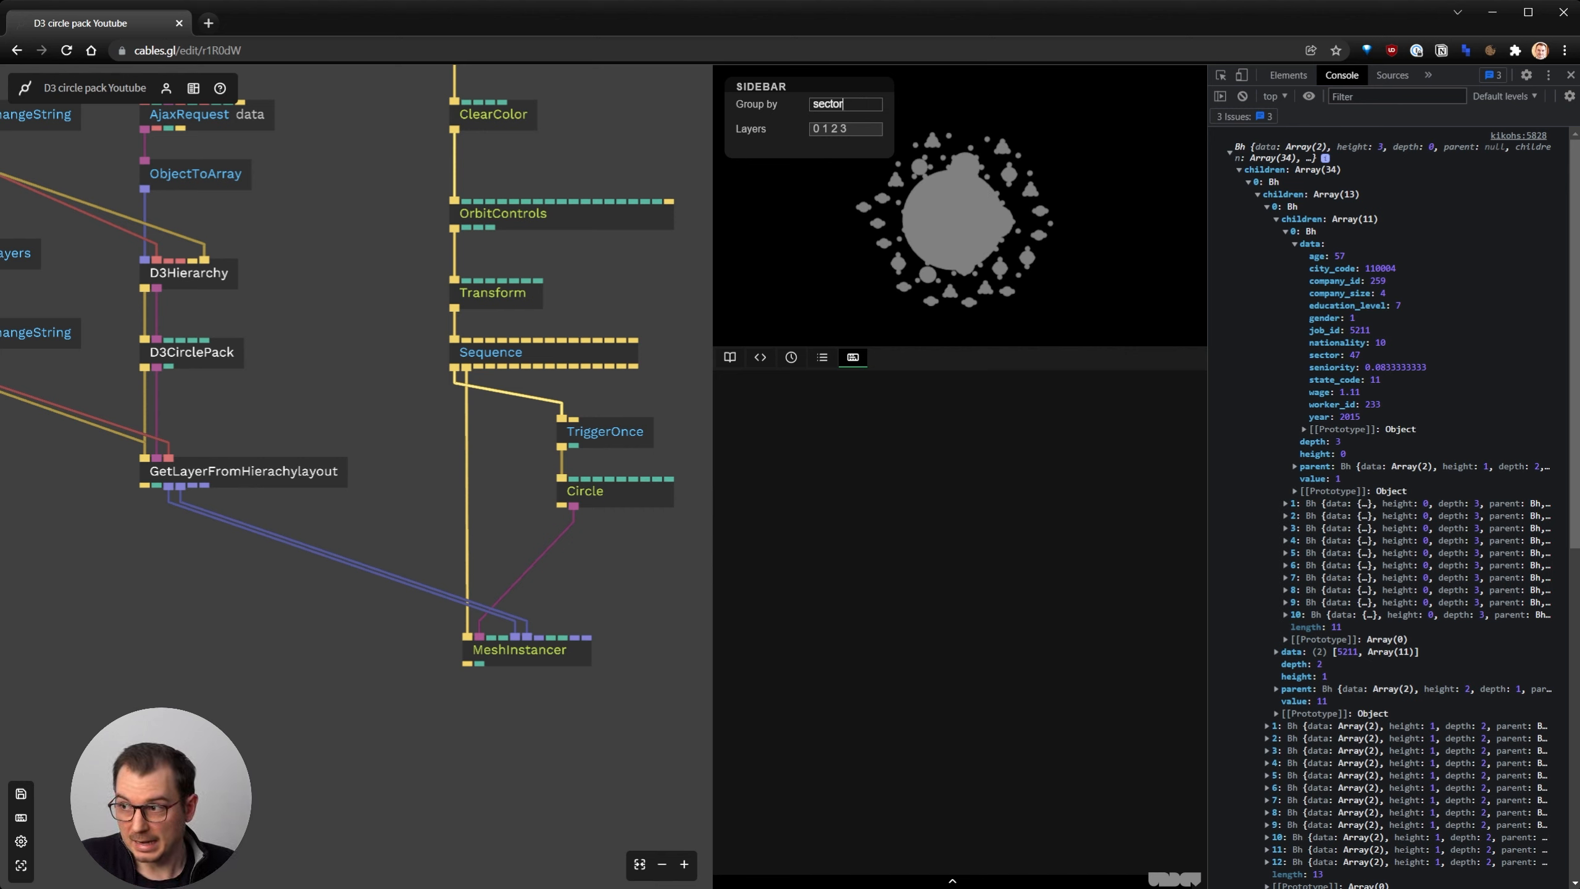
{"action": "key", "text": "alt+Tab"}
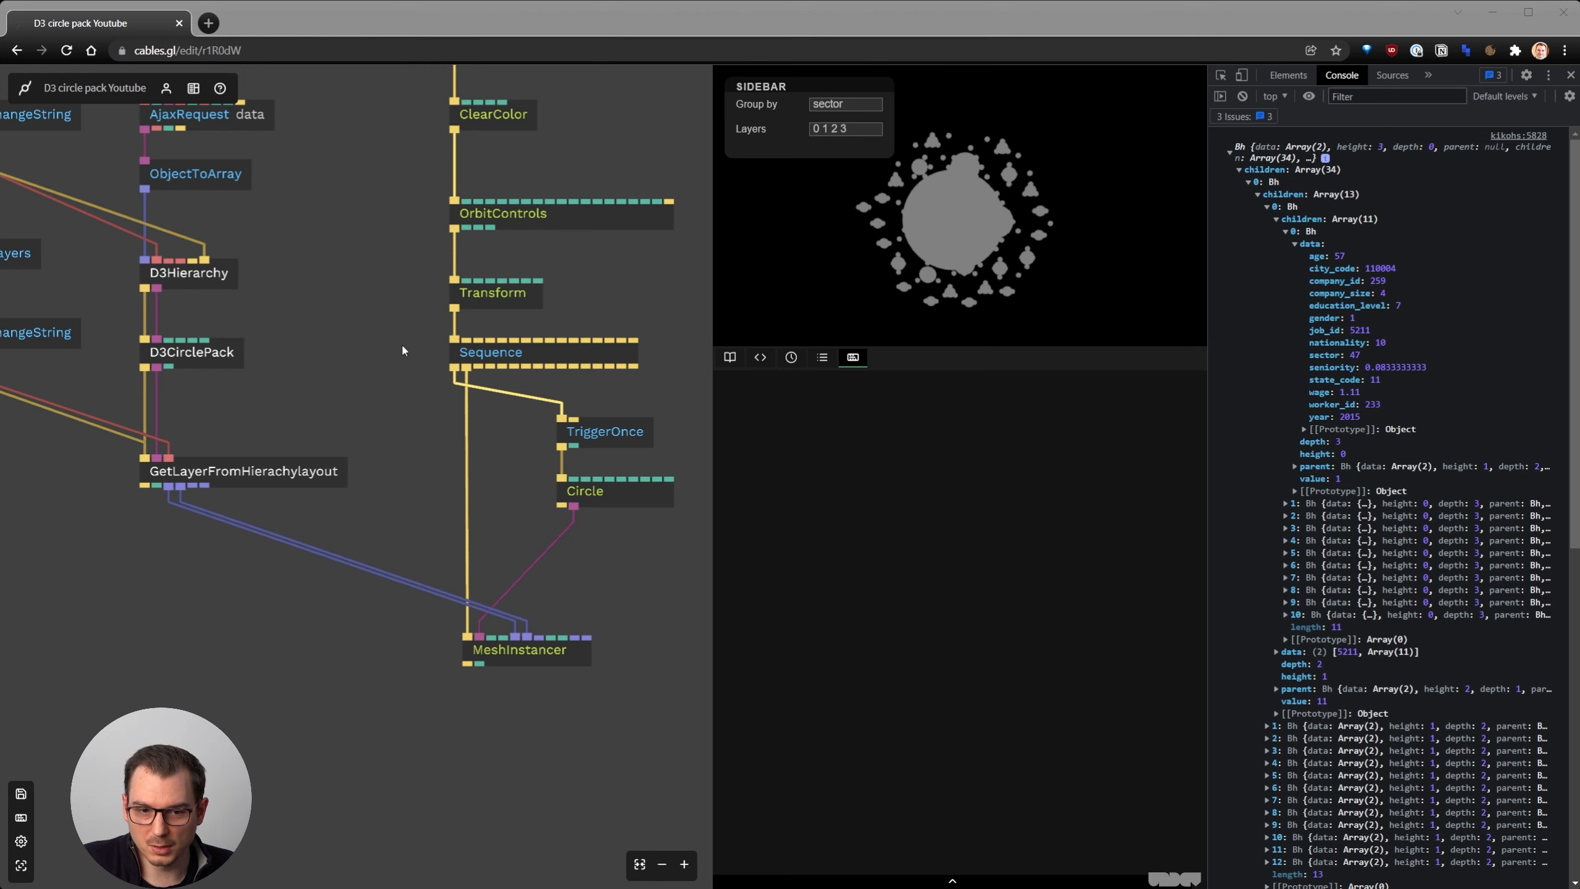
Delete the TriggerOnce op so the Sequence triggers the Circle op directly, and move the Circle closer to the Sequence
{"action": "scroll", "coordinate": [436, 330], "scroll_direction": "up", "scroll_amount": 4}
{"action": "left_click", "coordinate": [669, 521]}
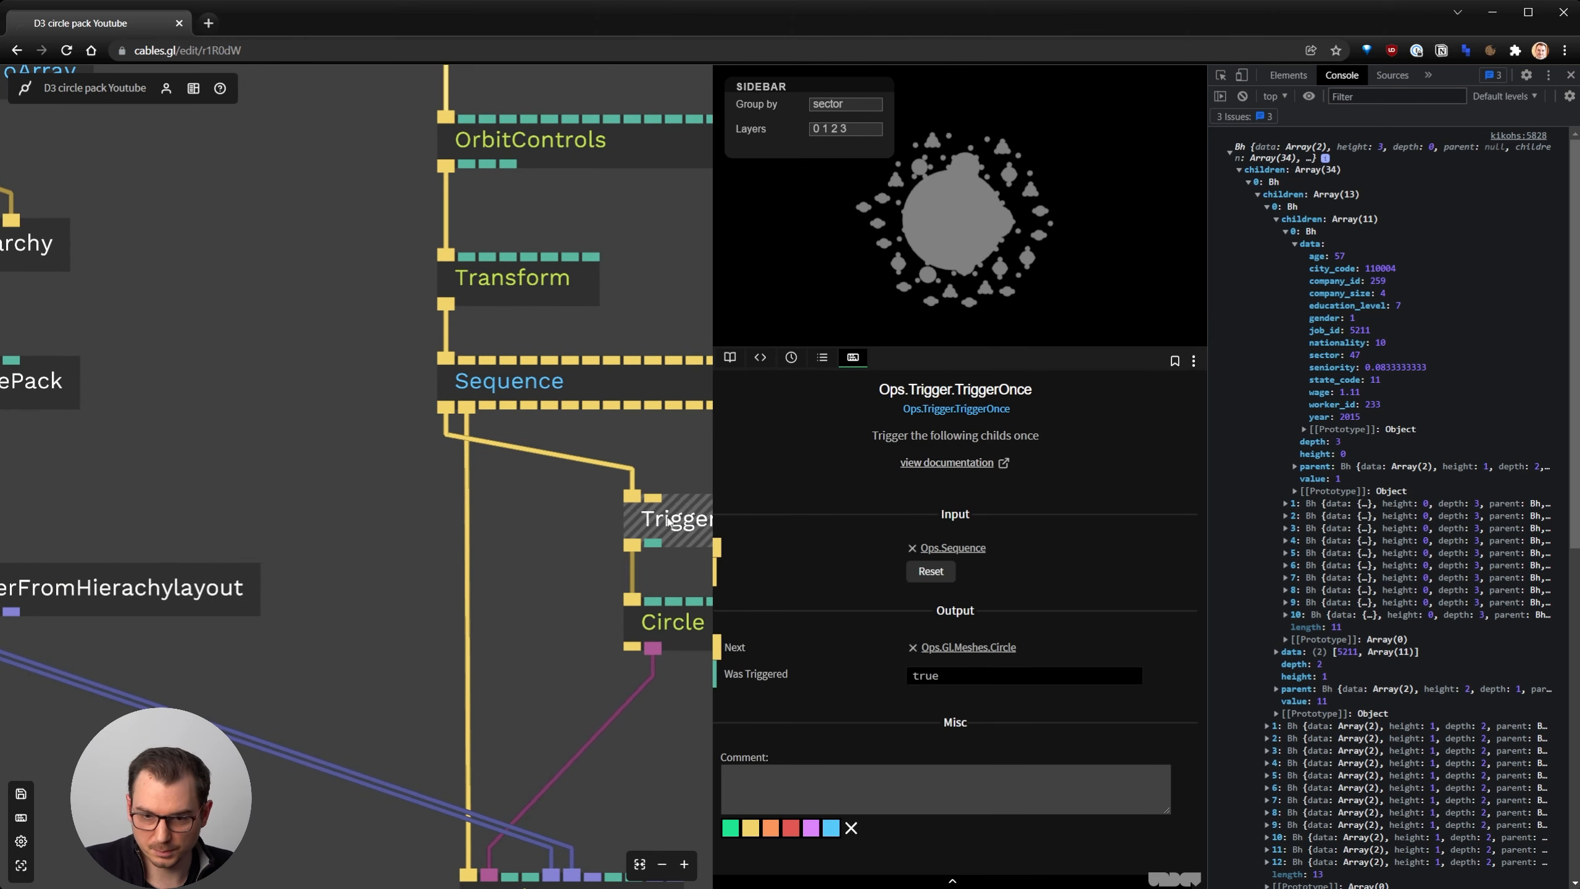
{"action": "key", "text": "Delete"}
{"action": "left_click_drag", "start_coordinate": [678, 625], "coordinate": [558, 596]}
{"action": "left_click", "coordinate": [574, 511]}
{"action": "scroll", "coordinate": [203, 393], "scroll_direction": "down", "scroll_amount": 3}
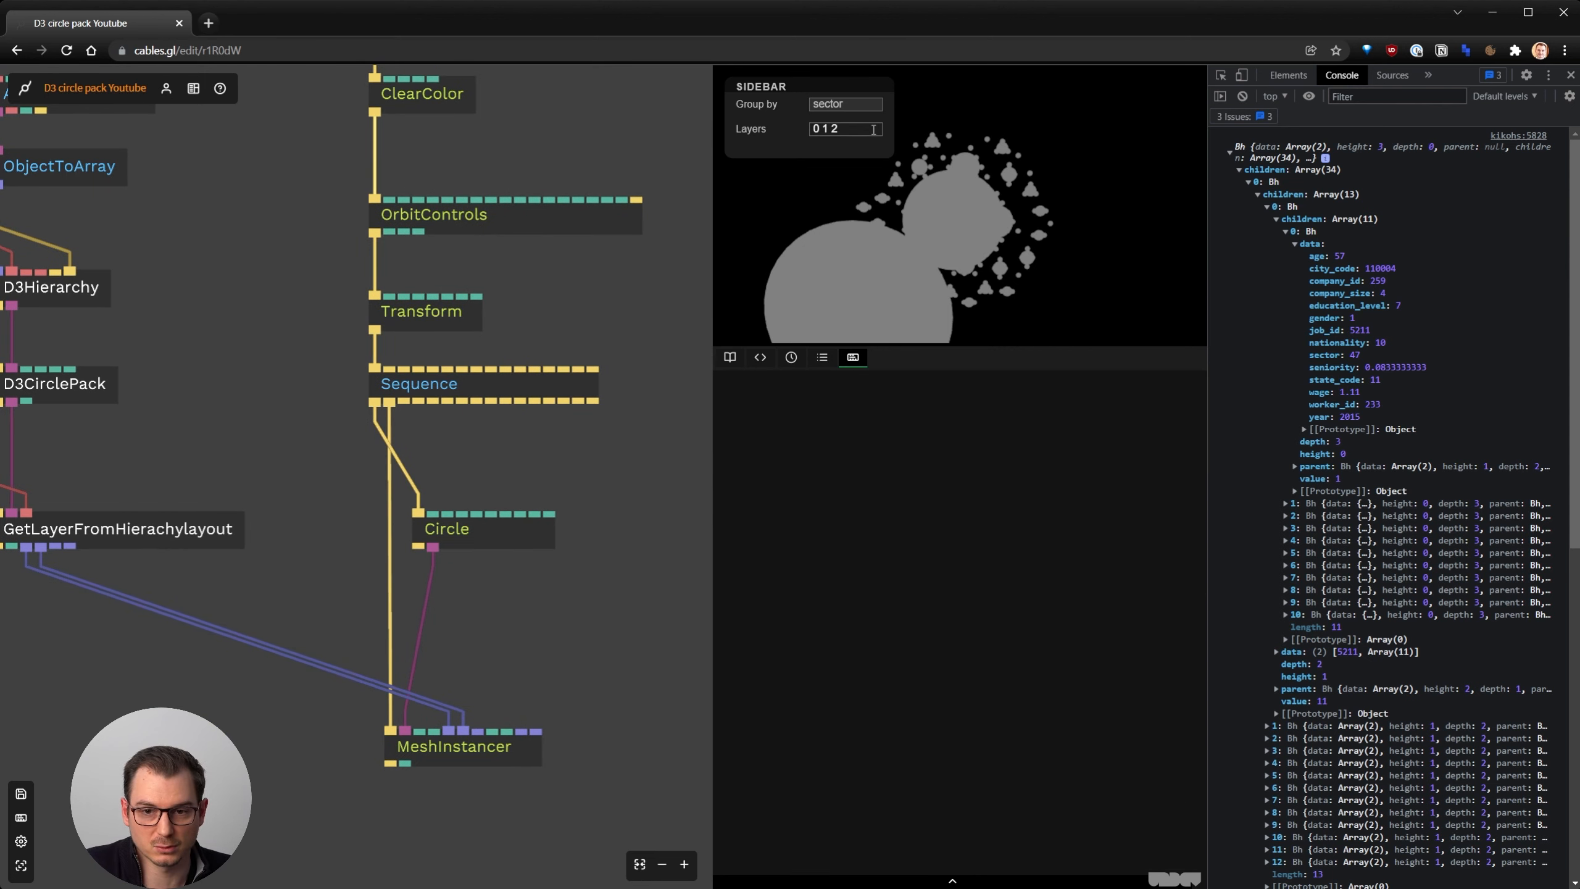
Clear all layer numbers from the sidebar's Layers value
{"action": "key", "text": "BackSpace"}
{"action": "key", "text": "BackSpace"}
{"action": "key", "text": "BackSpace"}
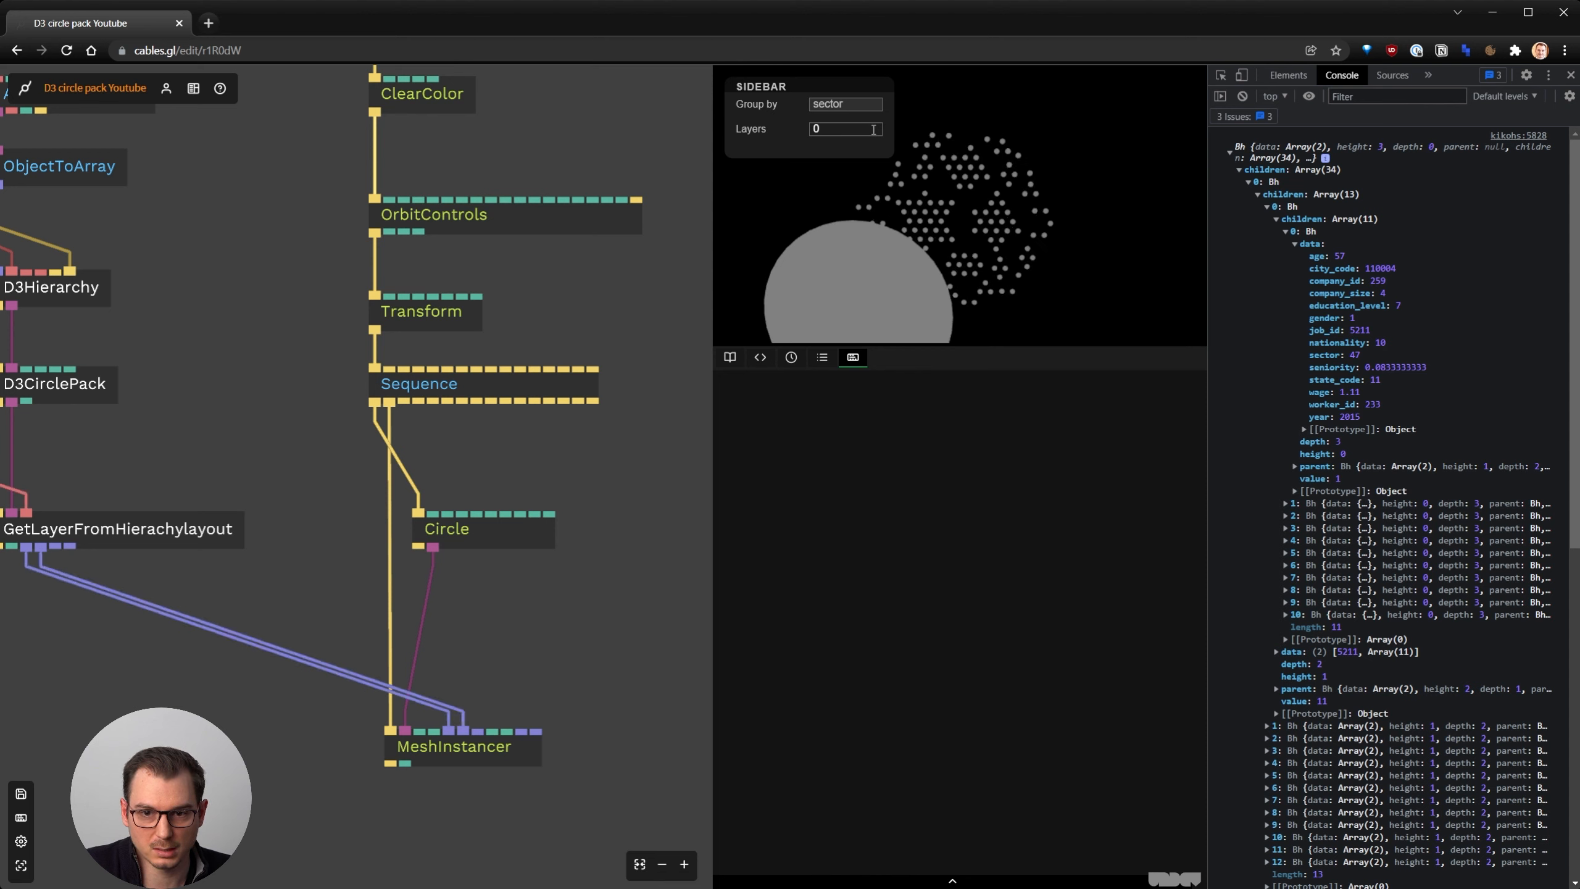
Turn off the Circle op's Draw option and save the patch
{"action": "left_click", "coordinate": [439, 537]}
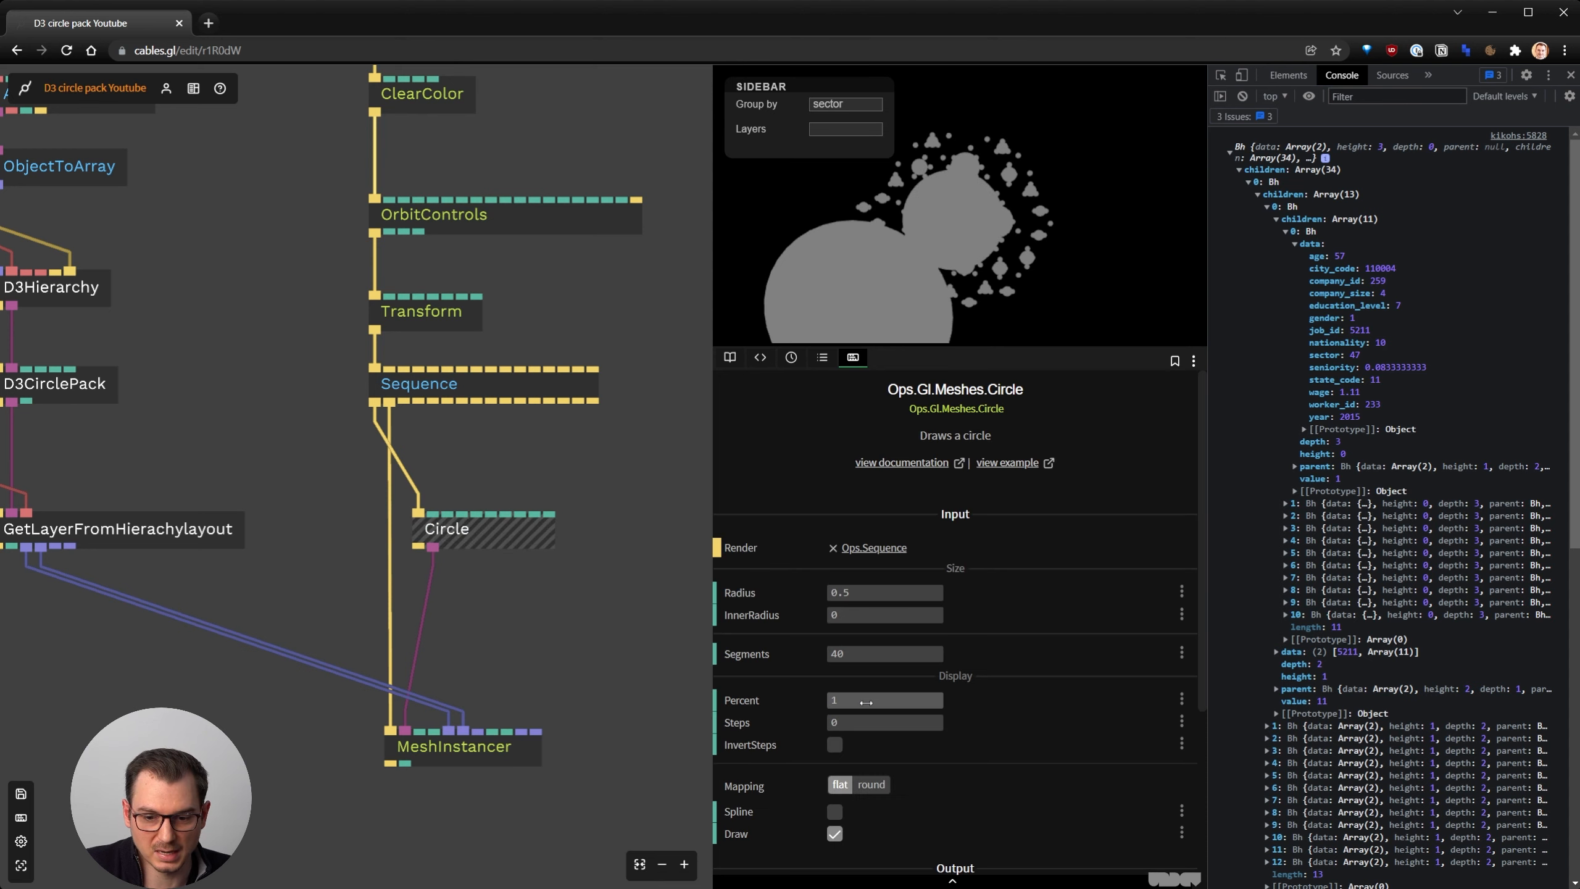
{"action": "left_click", "coordinate": [834, 836]}
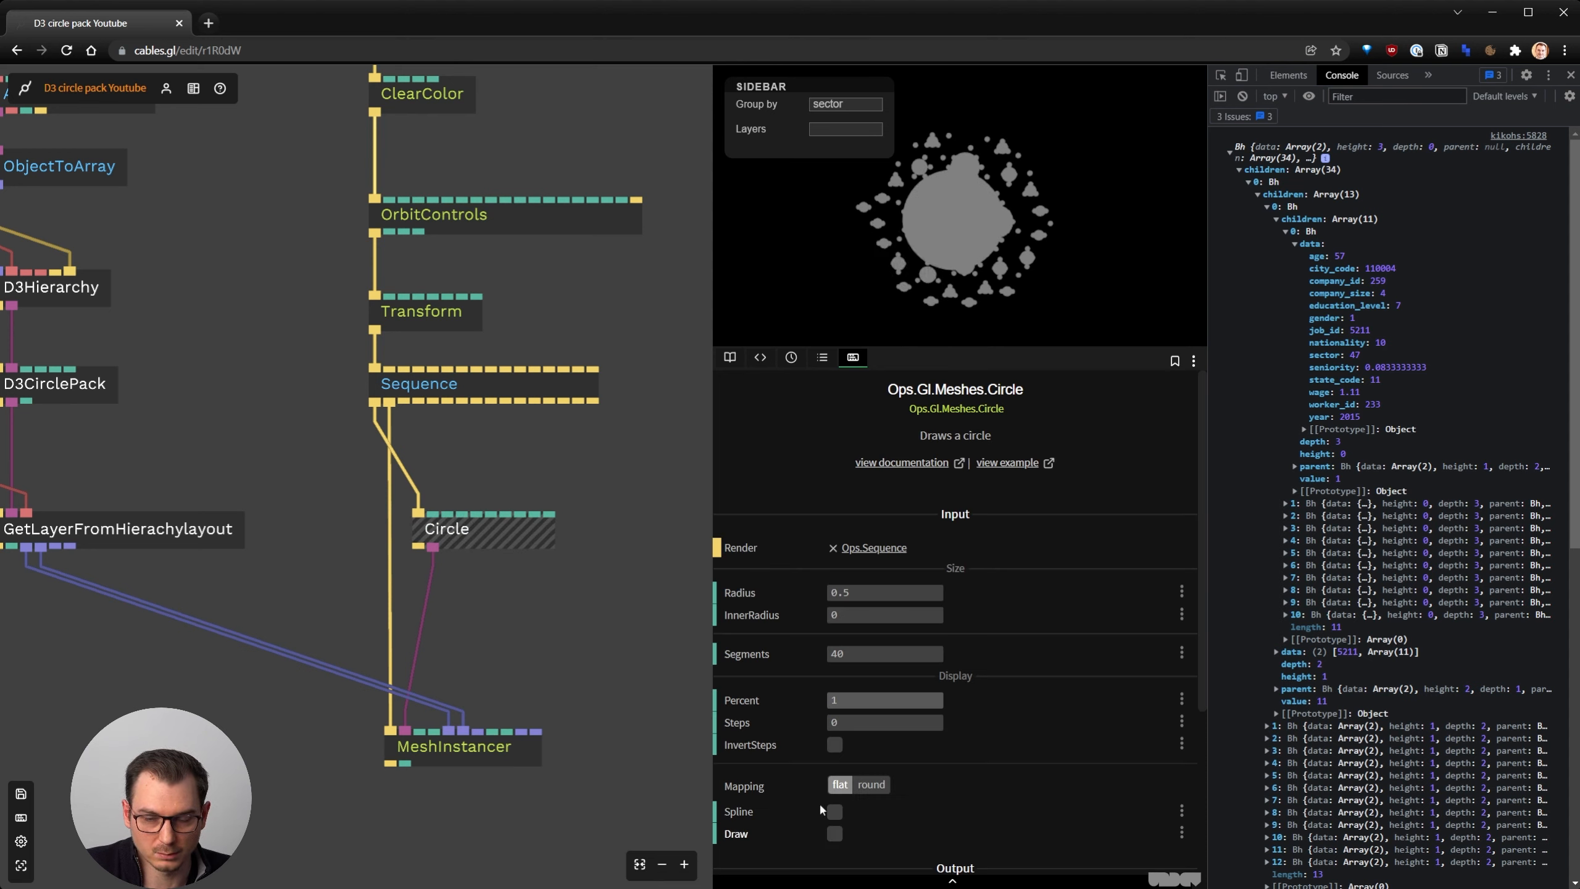
{"action": "left_click", "coordinate": [567, 485]}
{"action": "key", "text": "ctrl+s"}
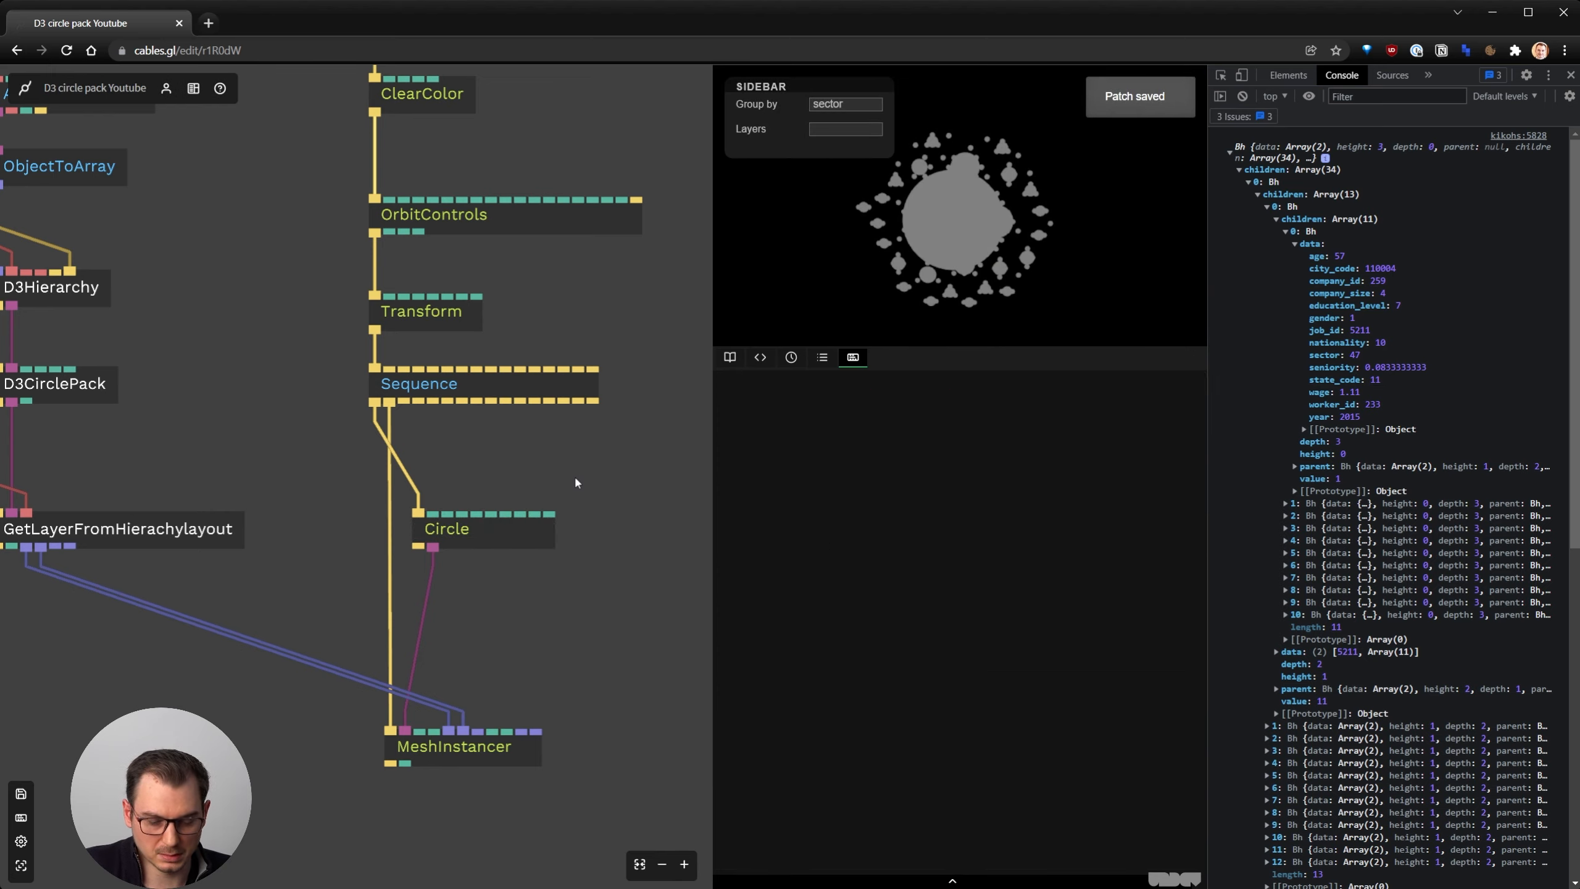
Reload the patch page and set the Transform's PosZ to 0
{"action": "key", "text": "ctrl+r"}
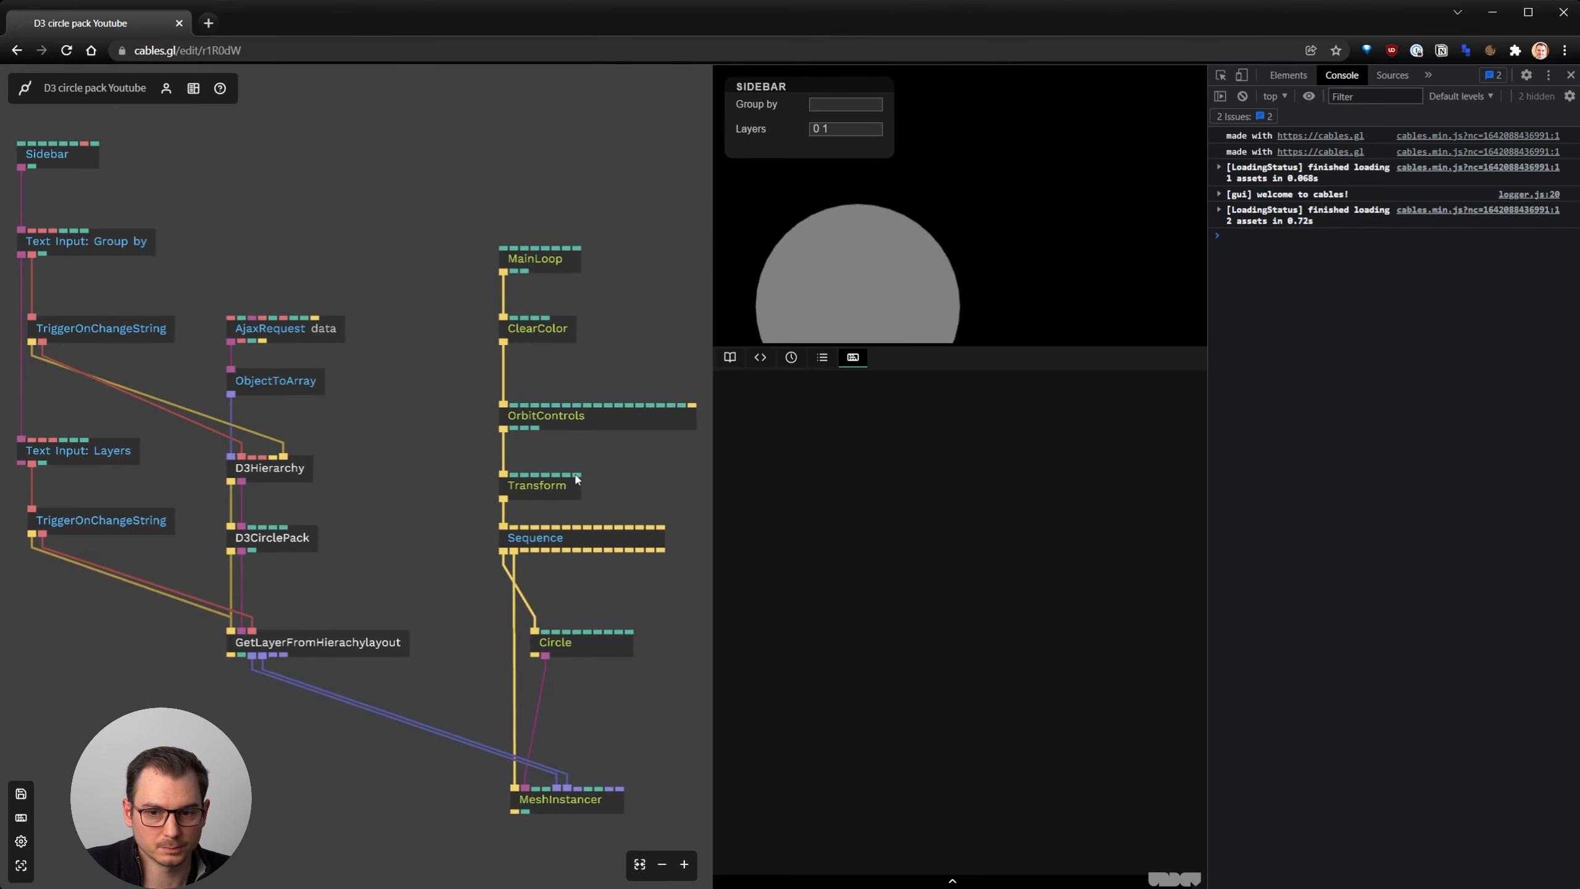
{"action": "left_click", "coordinate": [560, 498]}
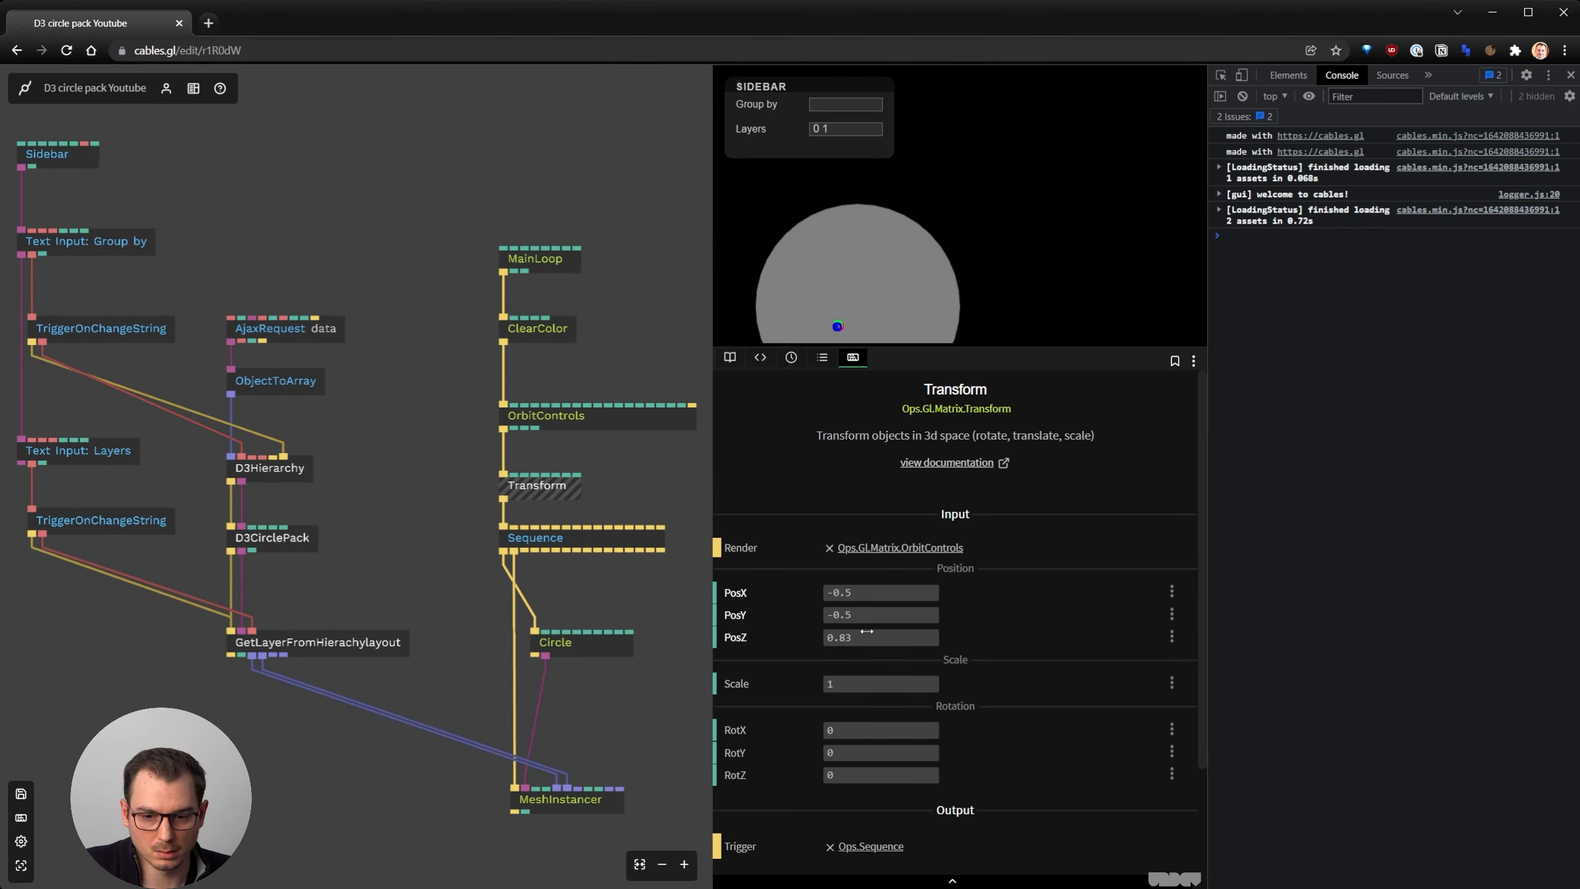
{"action": "type", "text": "0"}
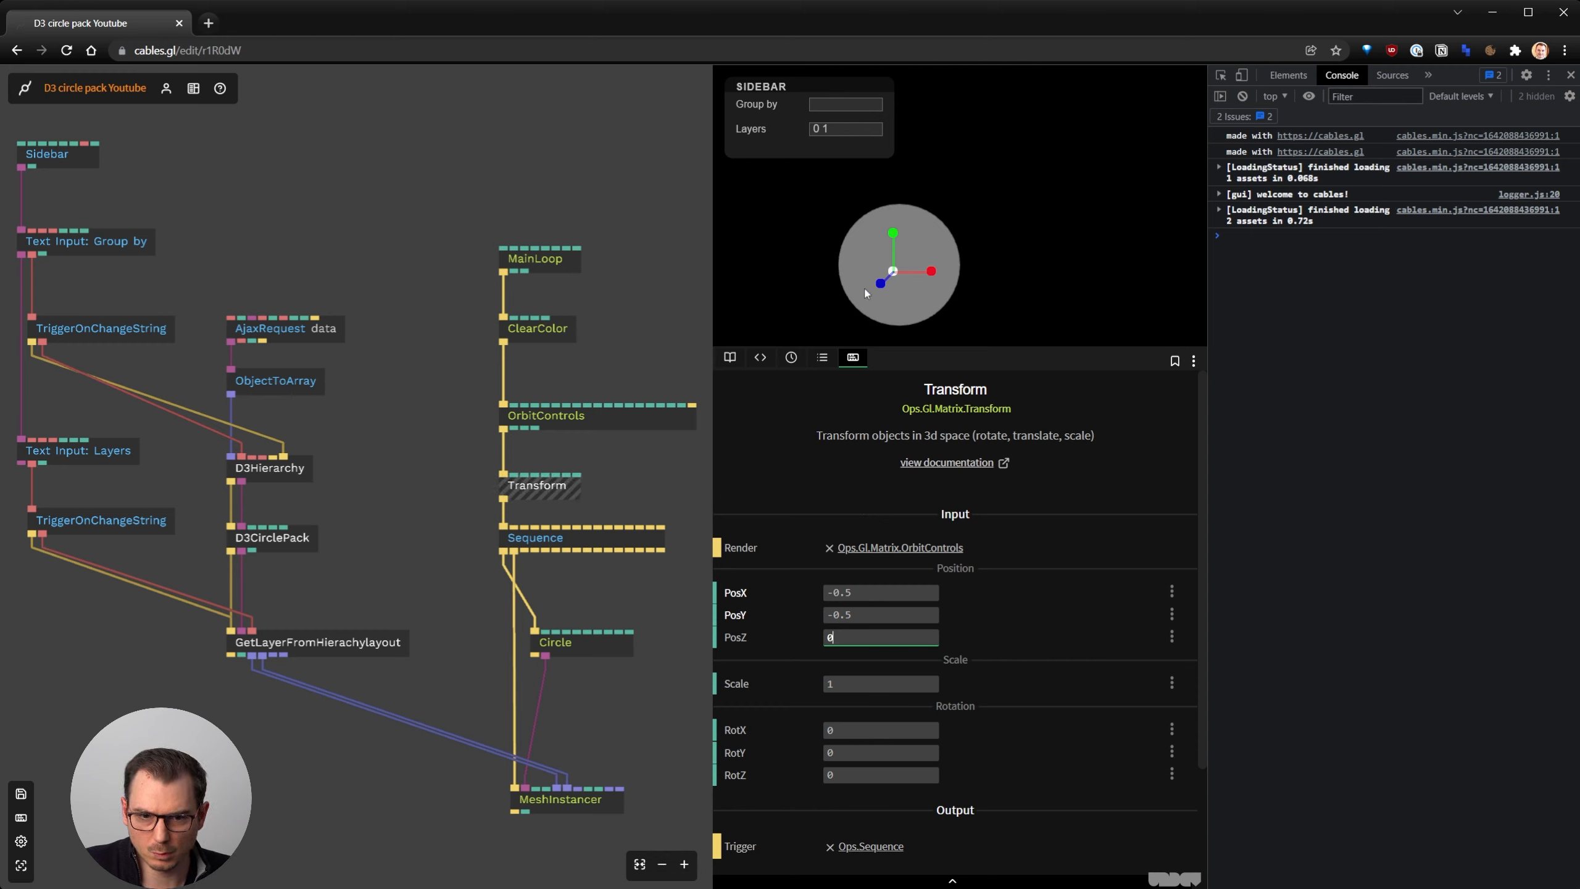
Check the OrbitControls parameters, then delete the Transform op below it and save the patch
{"action": "left_click", "coordinate": [598, 415]}
{"action": "scroll", "coordinate": [1043, 780], "scroll_direction": "down", "scroll_amount": 2}
{"action": "scroll", "coordinate": [1043, 781], "scroll_direction": "down", "scroll_amount": 5}
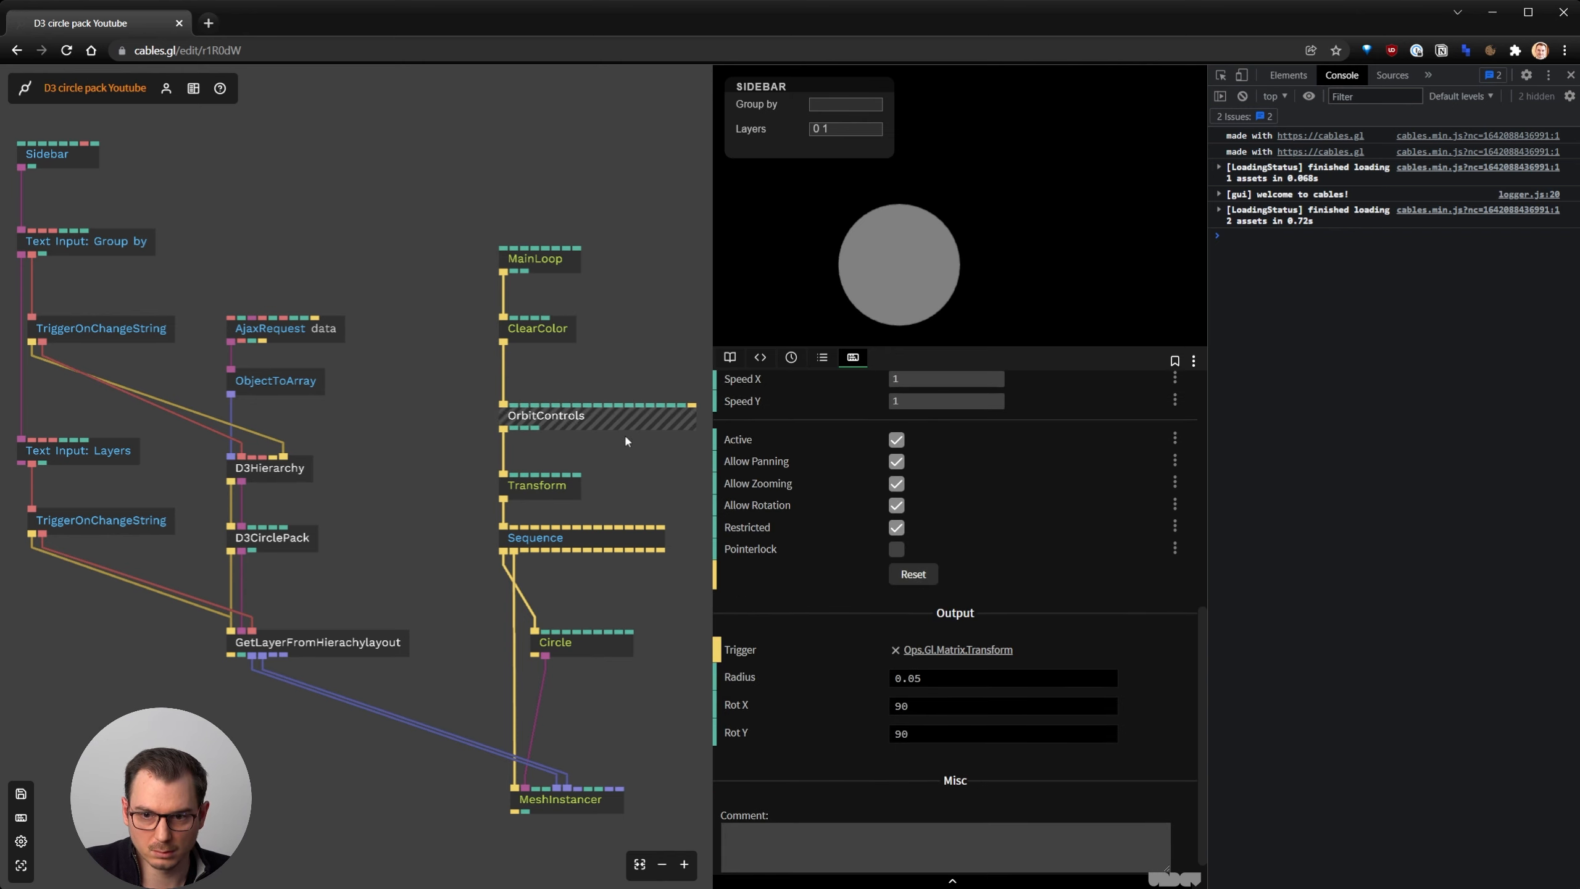
{"action": "left_click", "coordinate": [558, 487]}
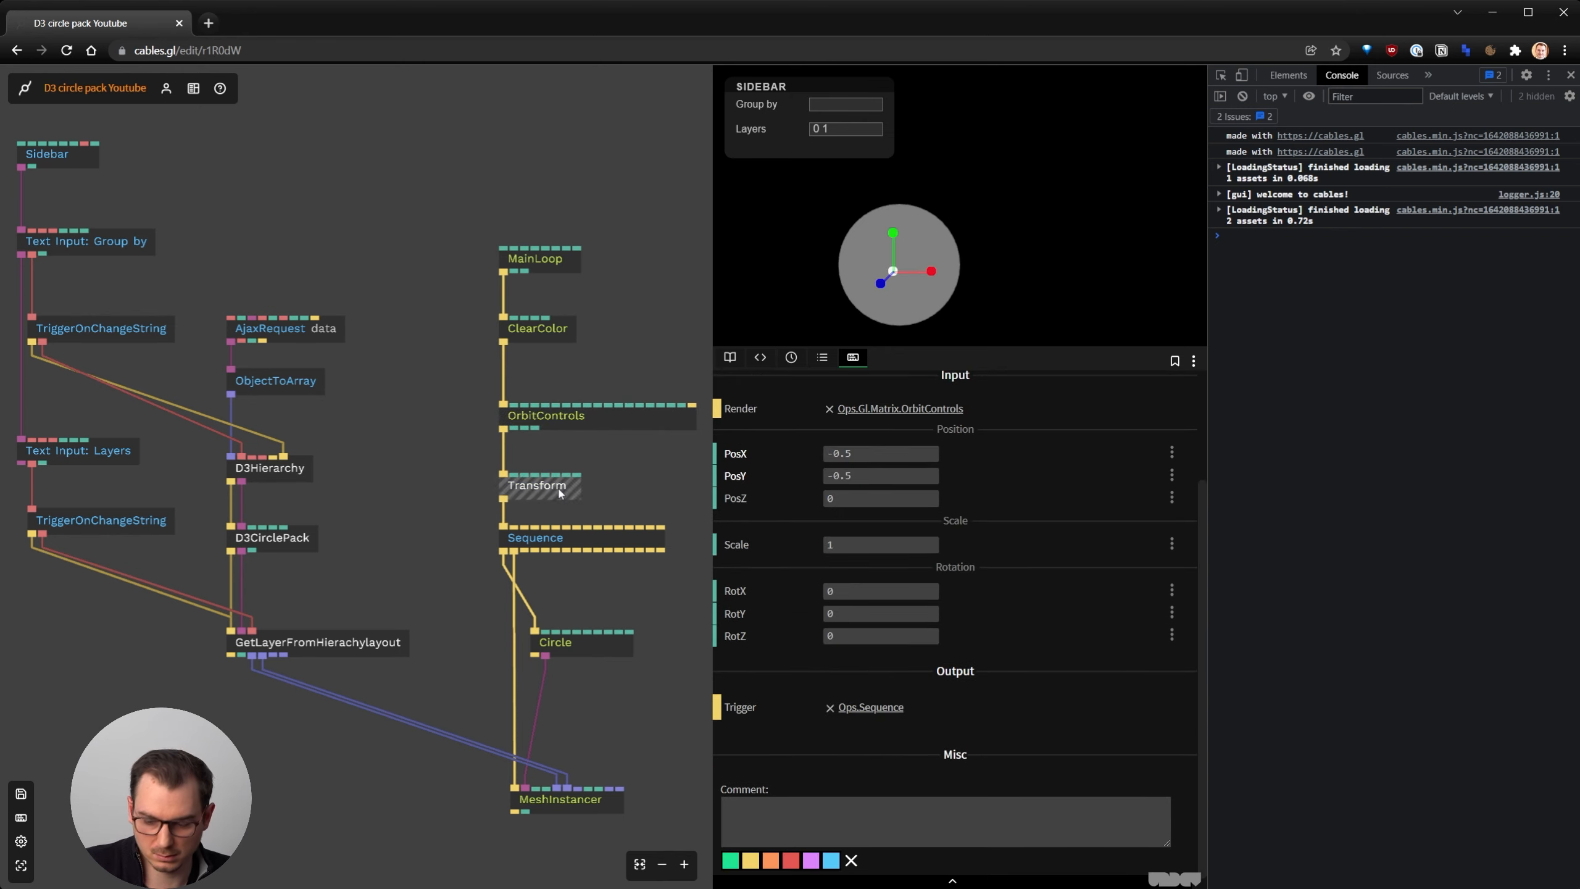
{"action": "key", "text": "Delete"}
{"action": "key", "text": "ctrl+s"}
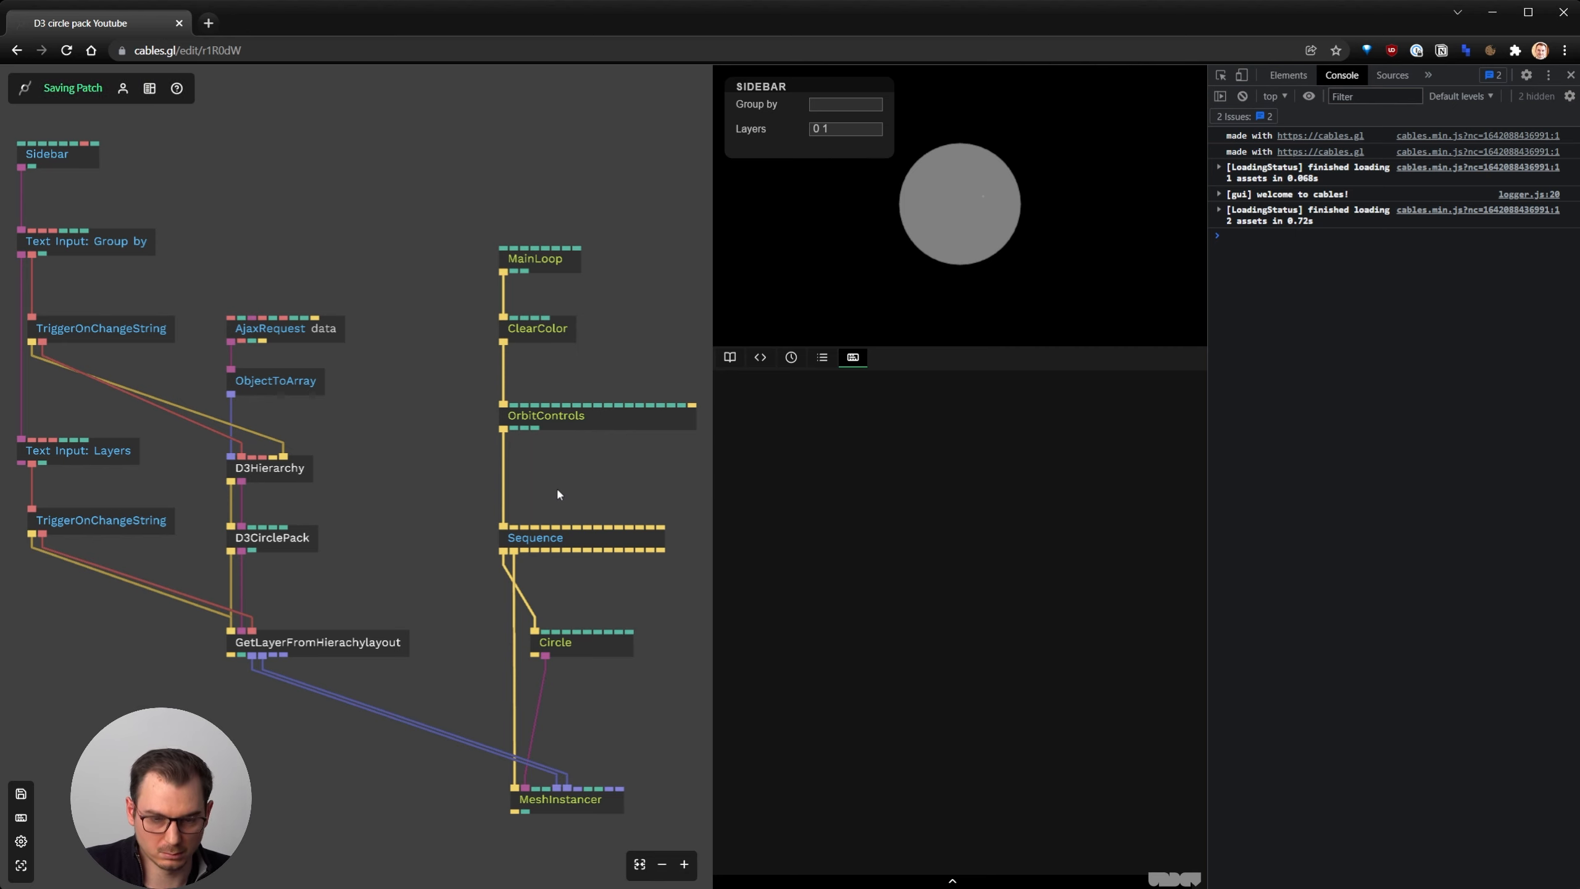
{"action": "scroll", "coordinate": [619, 622], "scroll_direction": "down", "scroll_amount": 3}
{"action": "scroll", "coordinate": [374, 595], "scroll_direction": "up", "scroll_amount": 2}
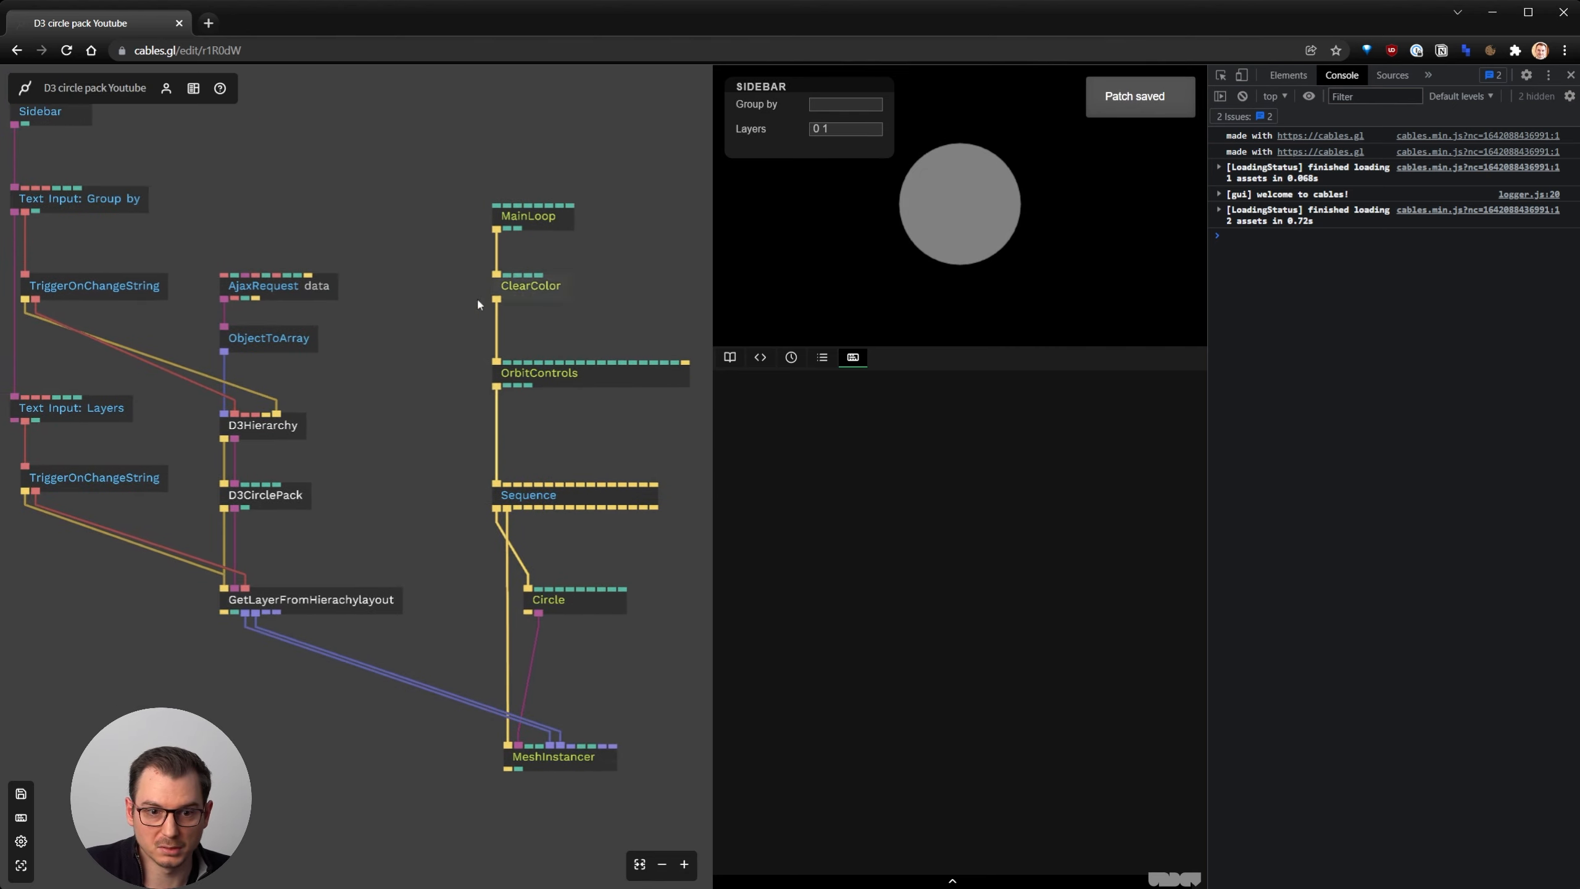
{"action": "scroll", "coordinate": [416, 546], "scroll_direction": "down", "scroll_amount": 1}
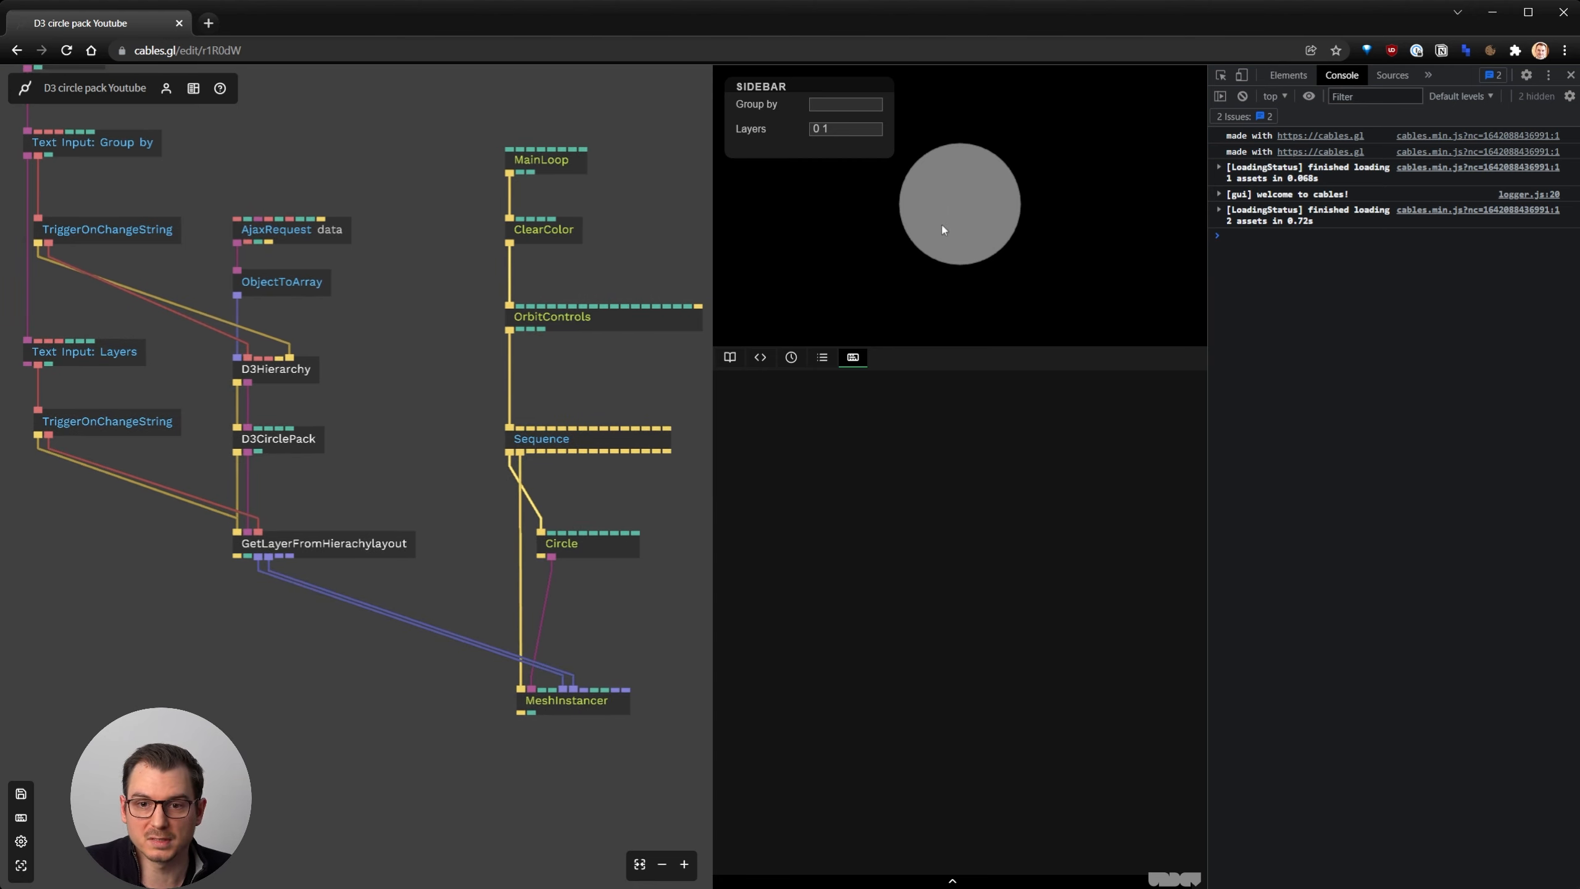
Set the sidebar's Group by value to sector and undo the deletion of the Transform op
{"action": "type", "text": "sector"}
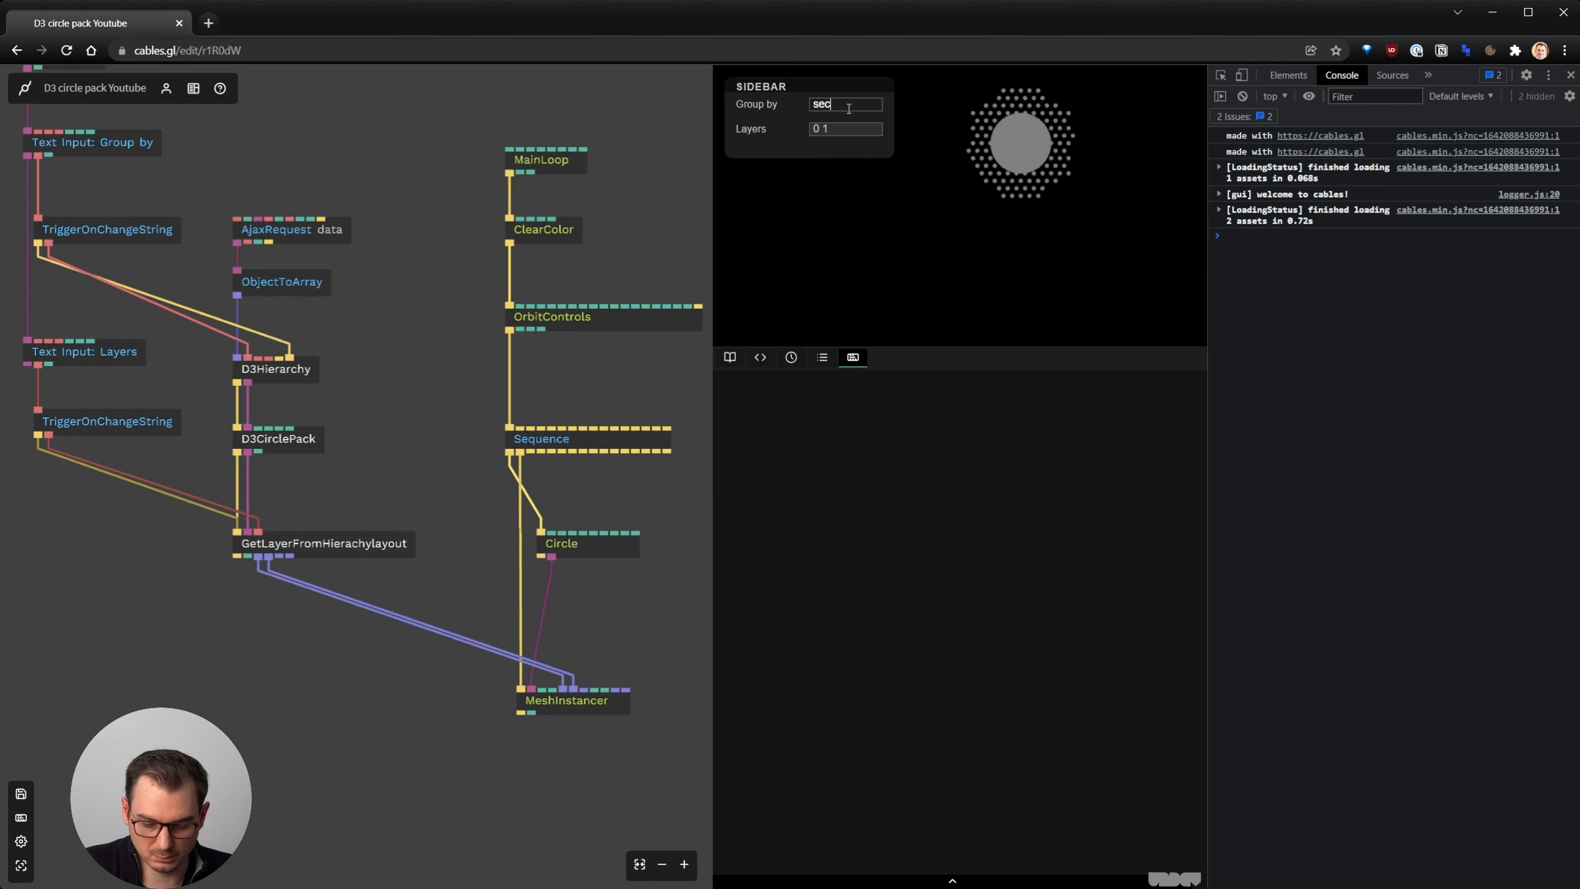
{"action": "left_click", "coordinate": [642, 375]}
{"action": "key", "text": "ctrl+z"}
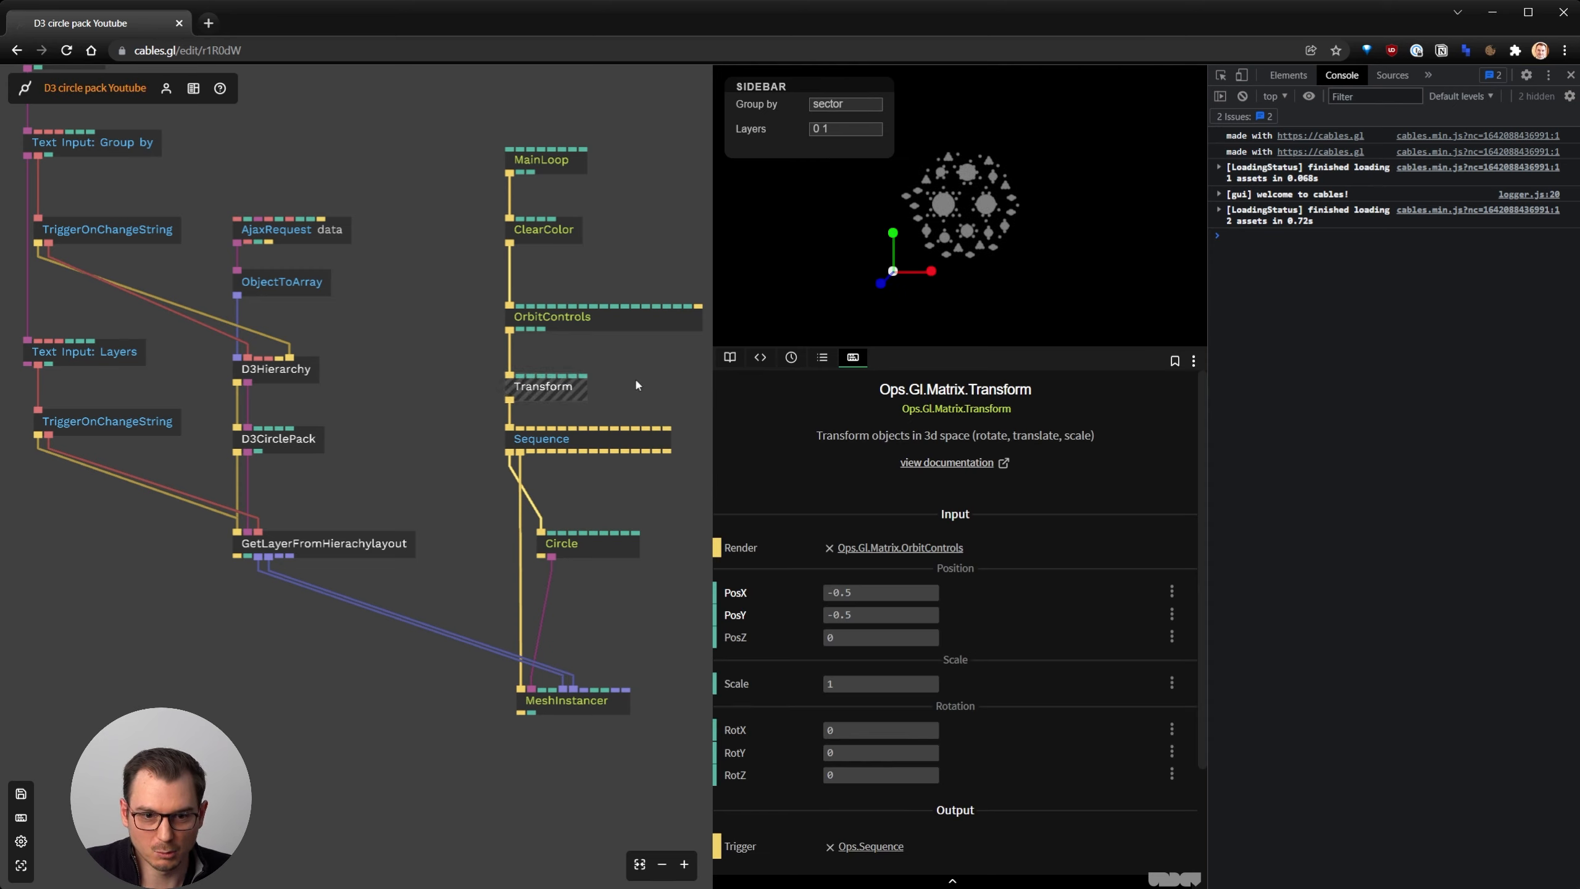
{"action": "left_click", "coordinate": [493, 389]}
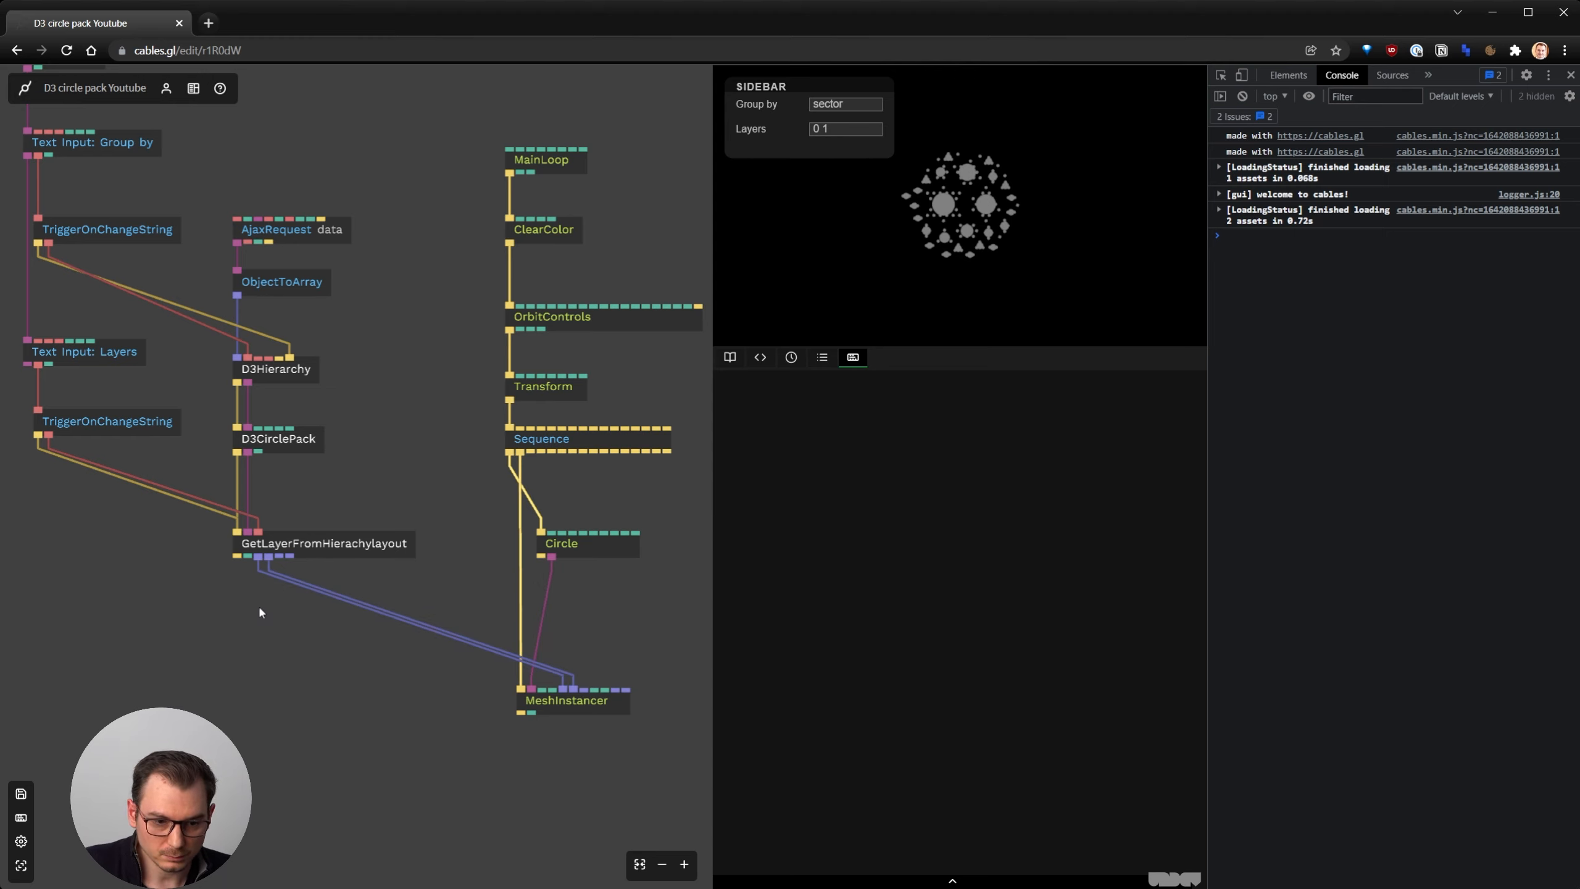
Add a D3ColorHierarchy op below GetLayerFromHierachylayout
{"action": "double_click", "coordinate": [330, 676]}
{"action": "type", "text": "d"}
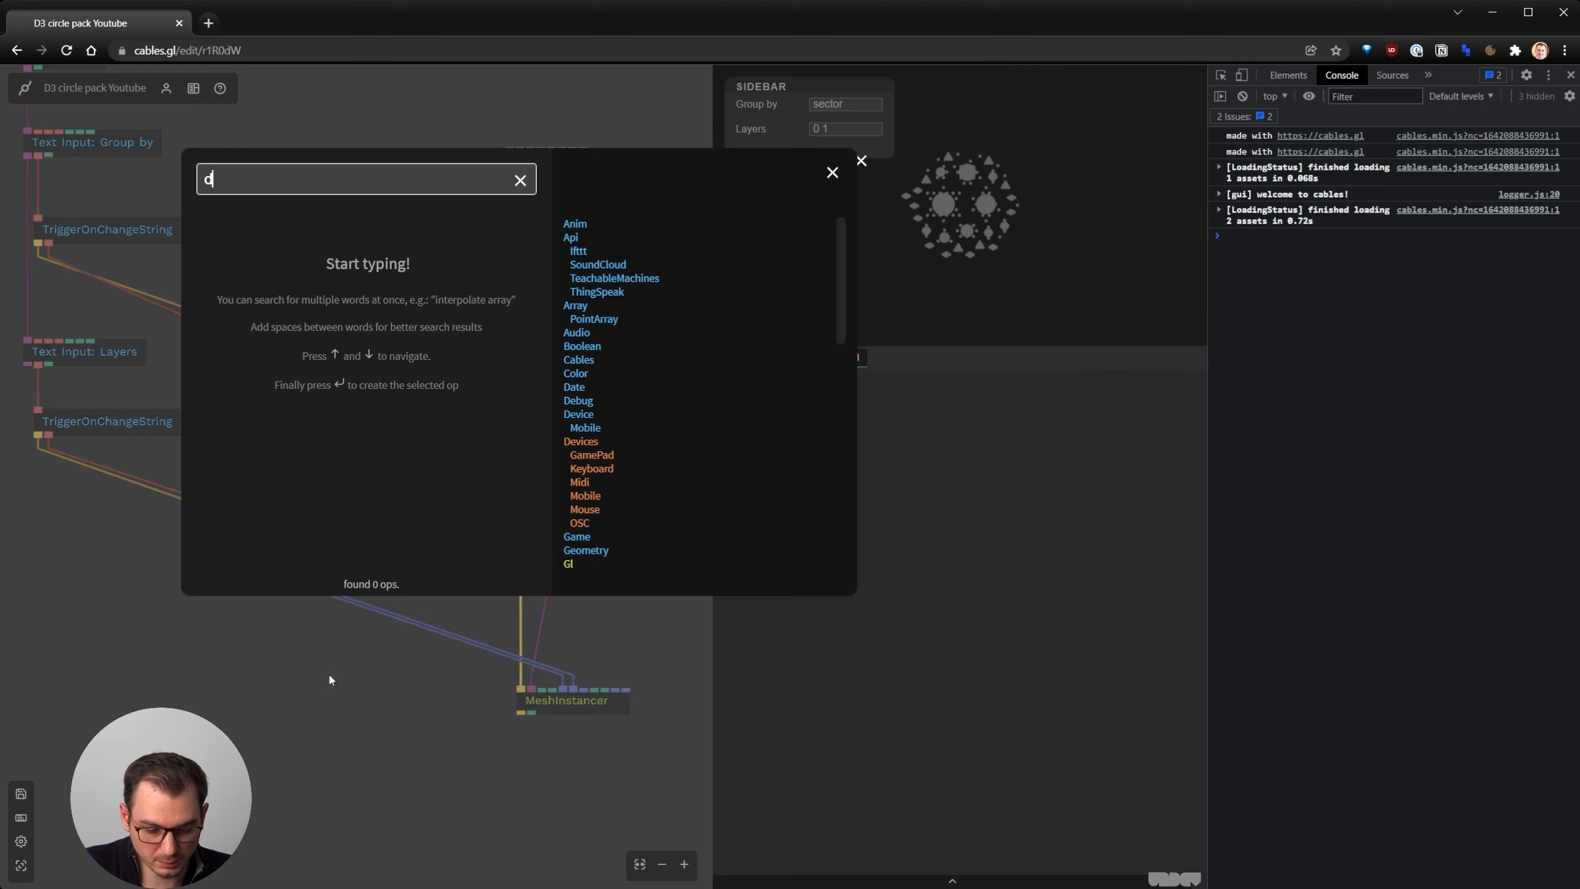
{"action": "type", "text": "3color"}
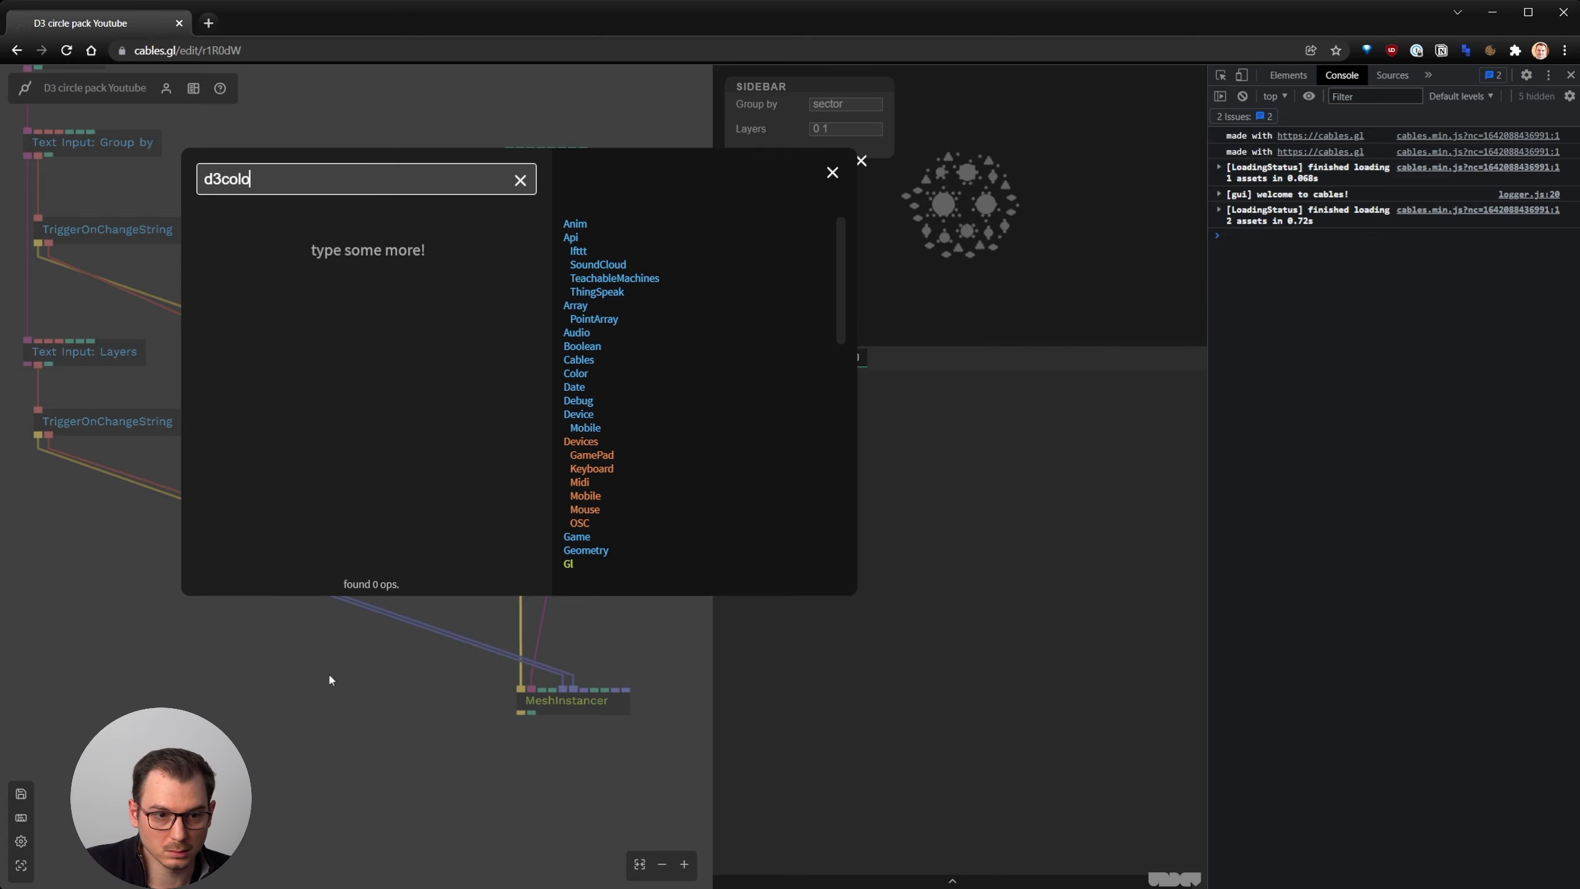
{"action": "key", "text": "Return"}
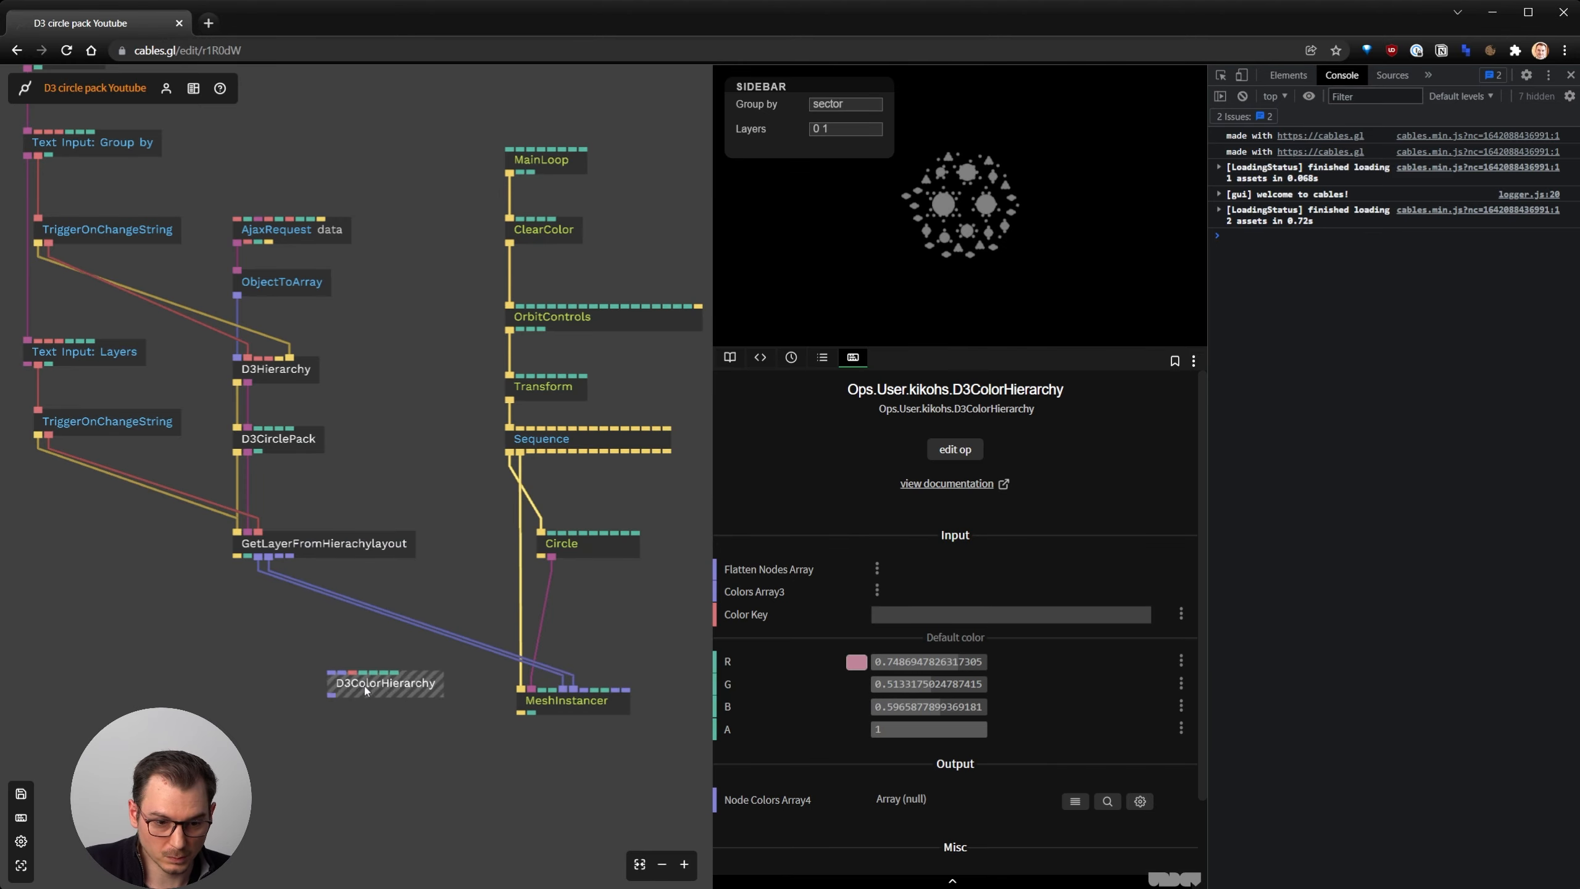
{"action": "scroll", "coordinate": [195, 526], "scroll_direction": "up", "scroll_amount": 3}
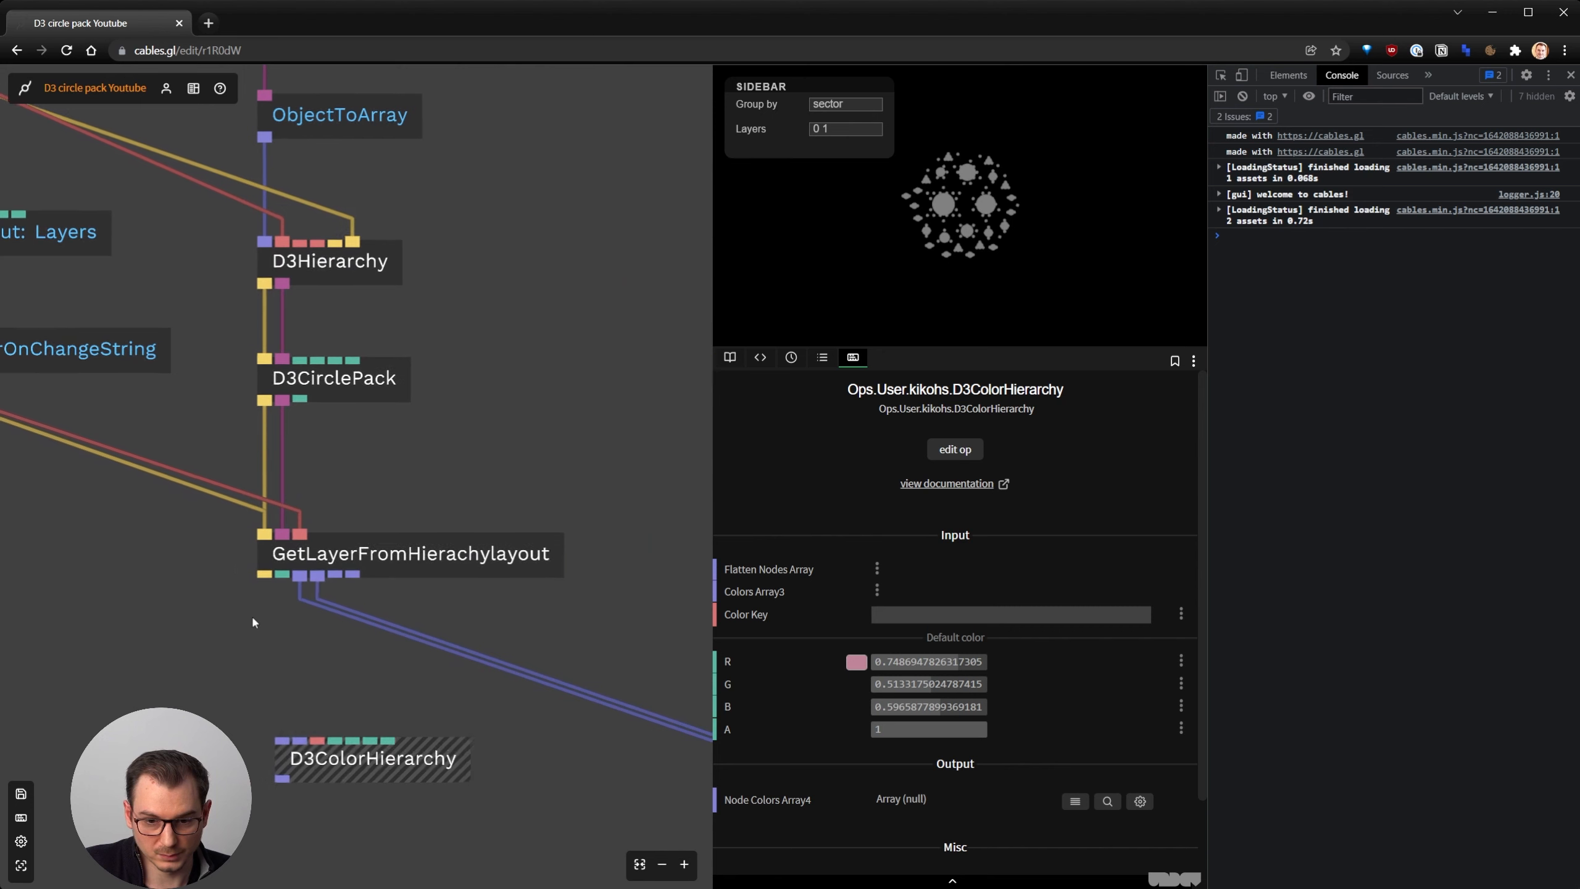
{"action": "left_click_drag", "start_coordinate": [250, 646], "coordinate": [257, 527]}
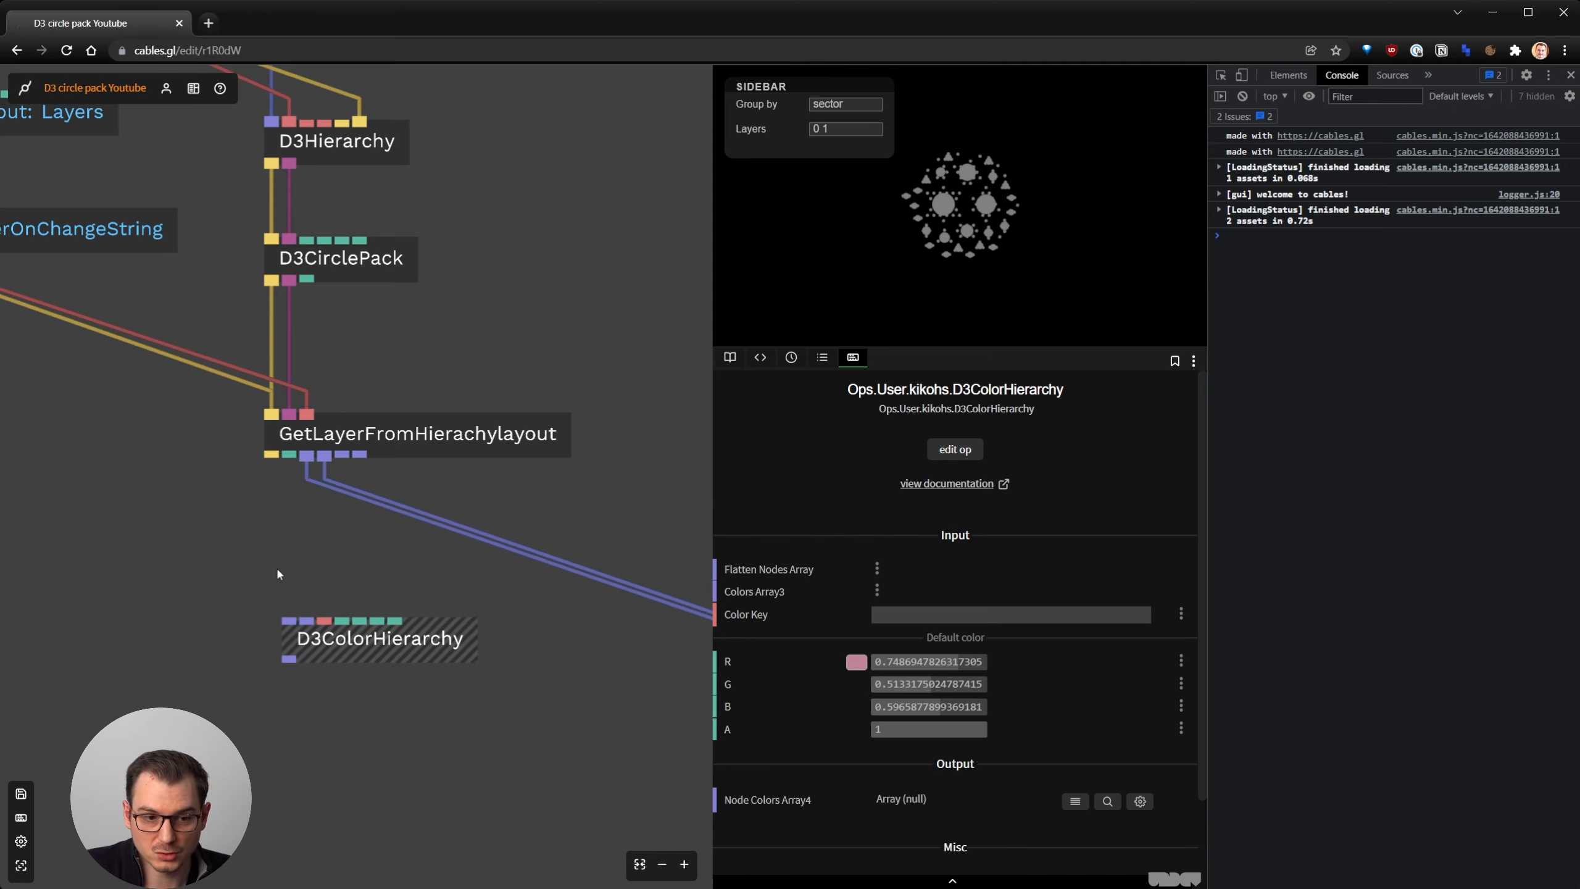
{"action": "scroll", "coordinate": [282, 565], "scroll_direction": "down", "scroll_amount": 3}
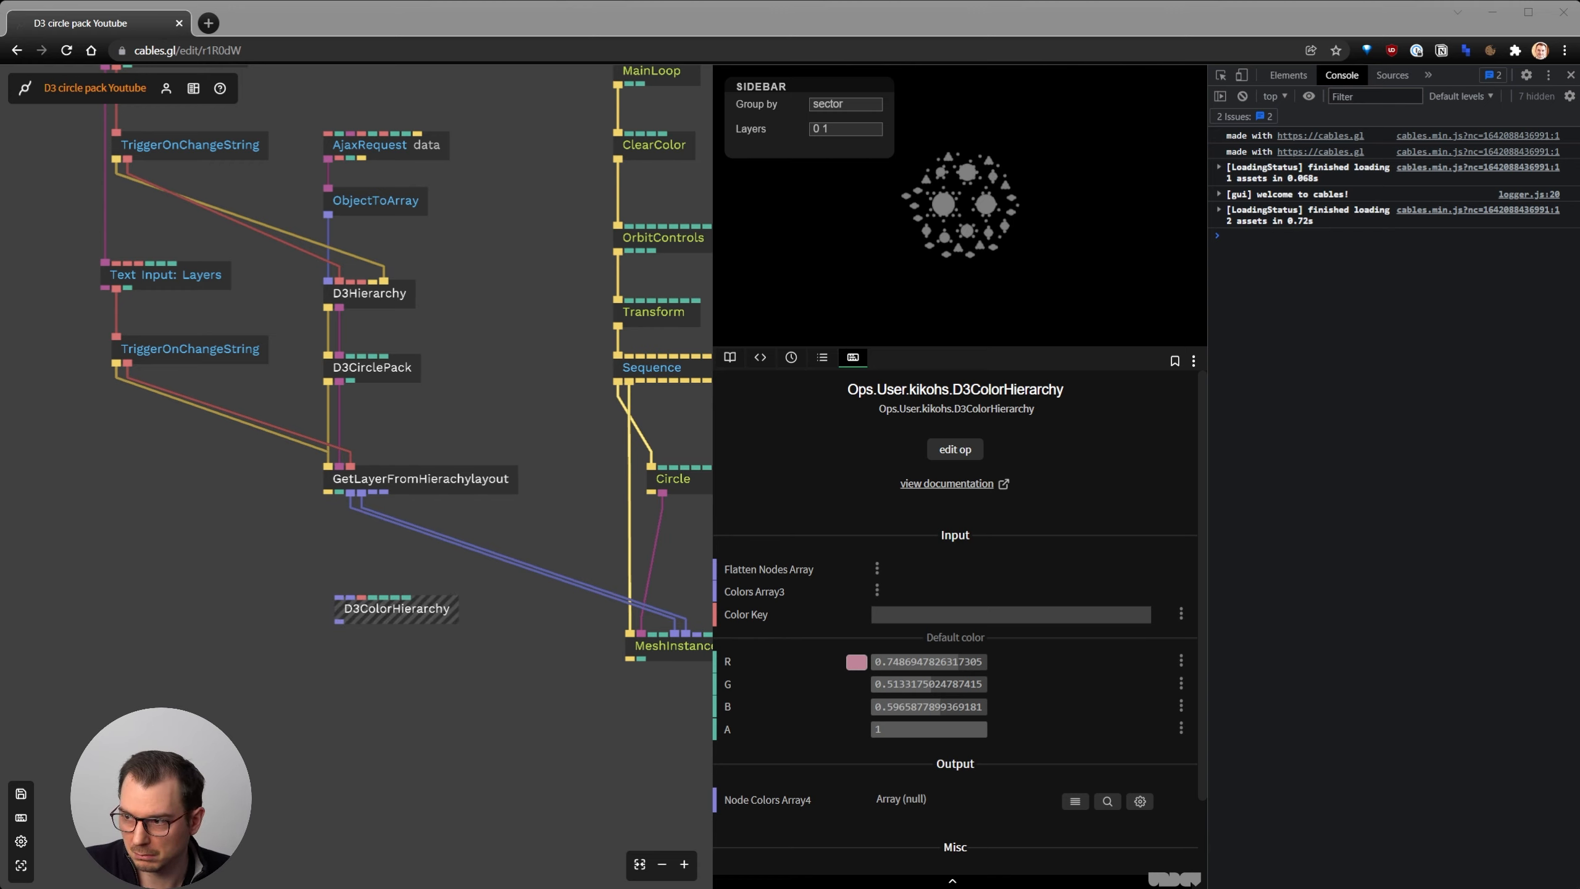
Paste the copied RandomArrays op beside the layer chain and link D3CirclePack's Number of layers output to its Num Values input
{"action": "left_click", "coordinate": [195, 522]}
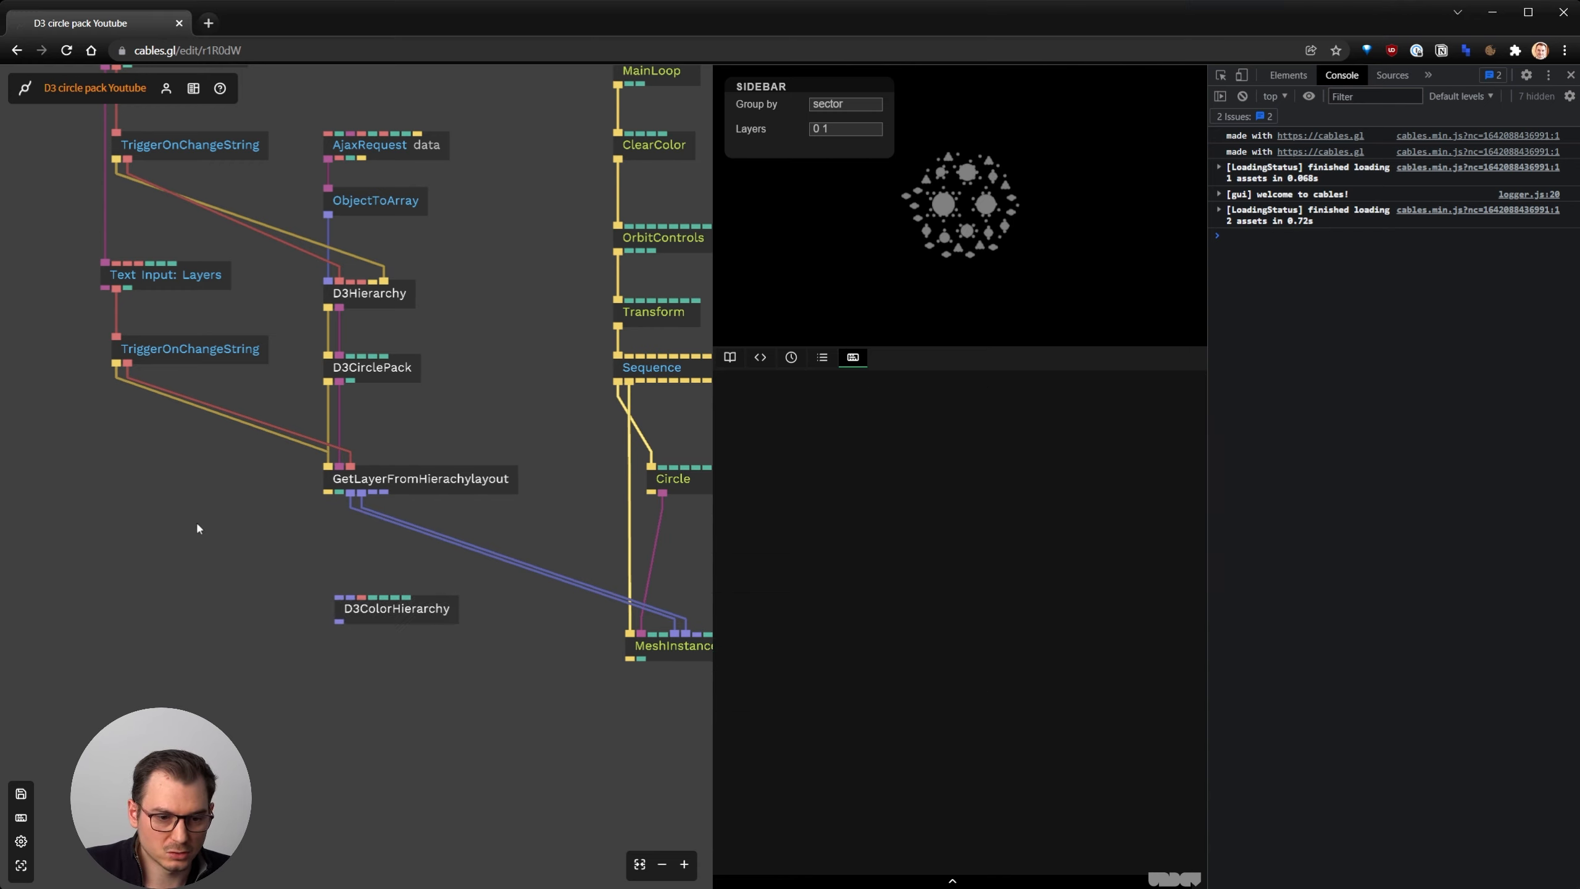
{"action": "key", "text": "ctrl+v"}
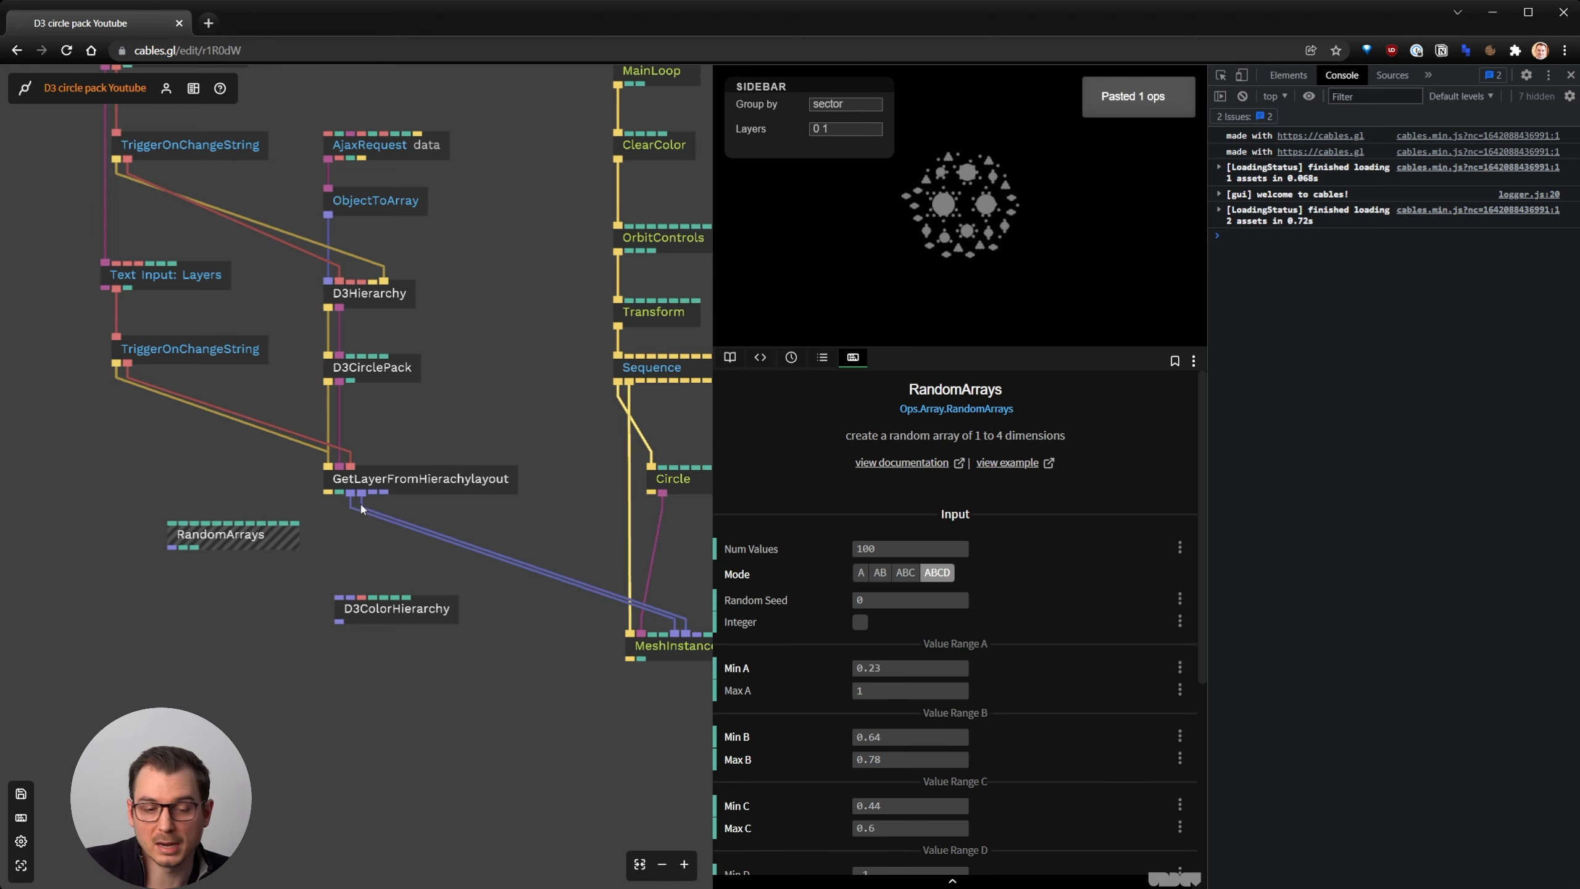
{"action": "scroll", "coordinate": [363, 508], "scroll_direction": "up", "scroll_amount": 2}
{"action": "scroll", "coordinate": [378, 602], "scroll_direction": "down", "scroll_amount": 1}
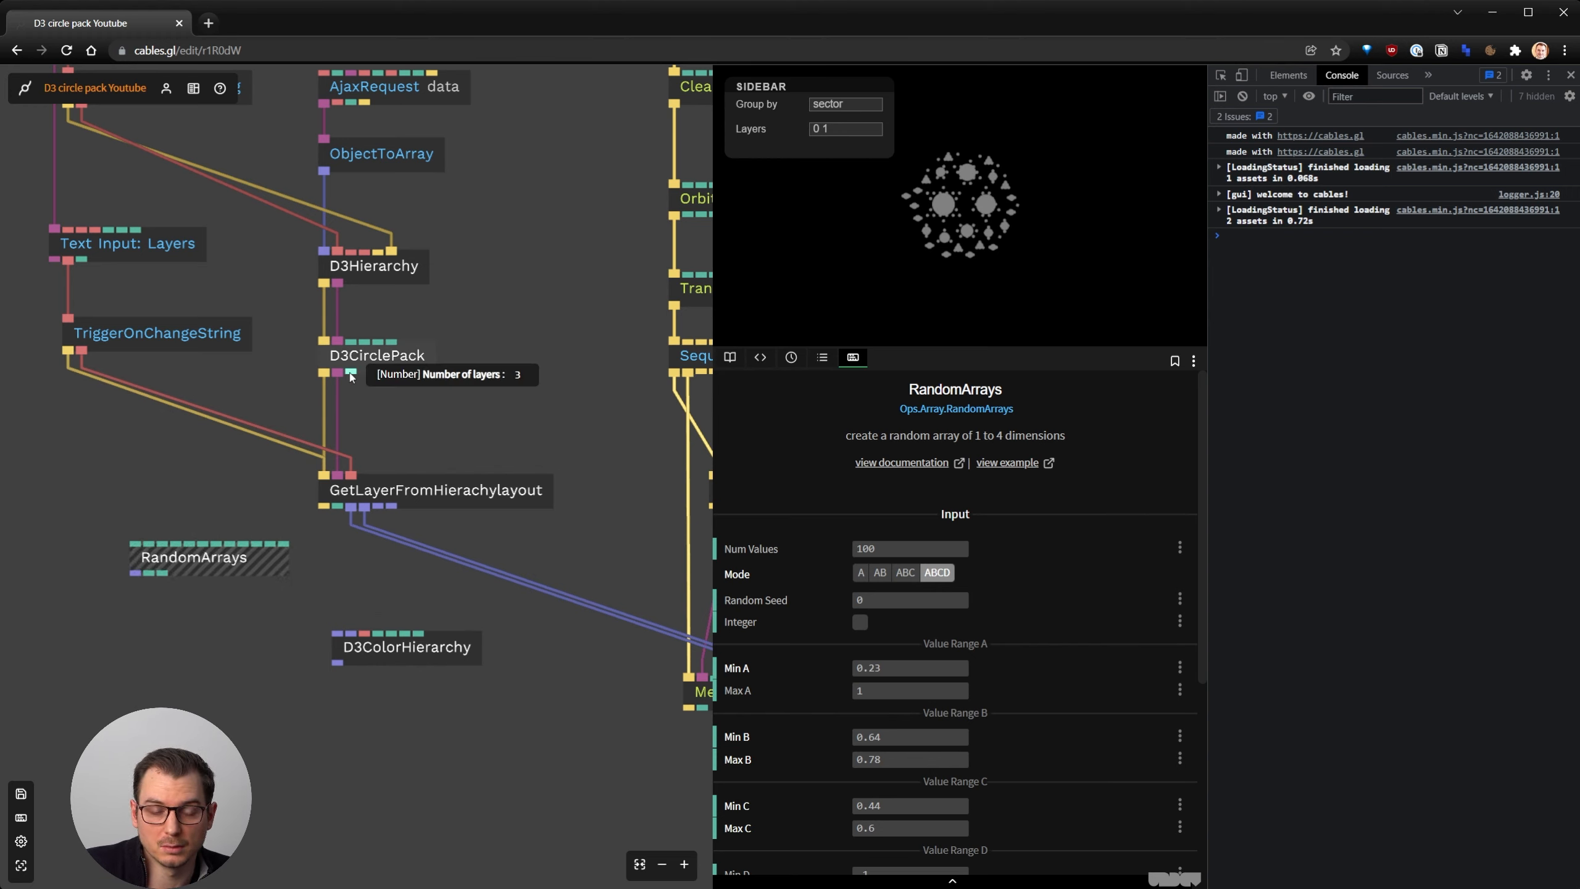
{"action": "left_click_drag", "start_coordinate": [351, 374], "coordinate": [135, 566]}
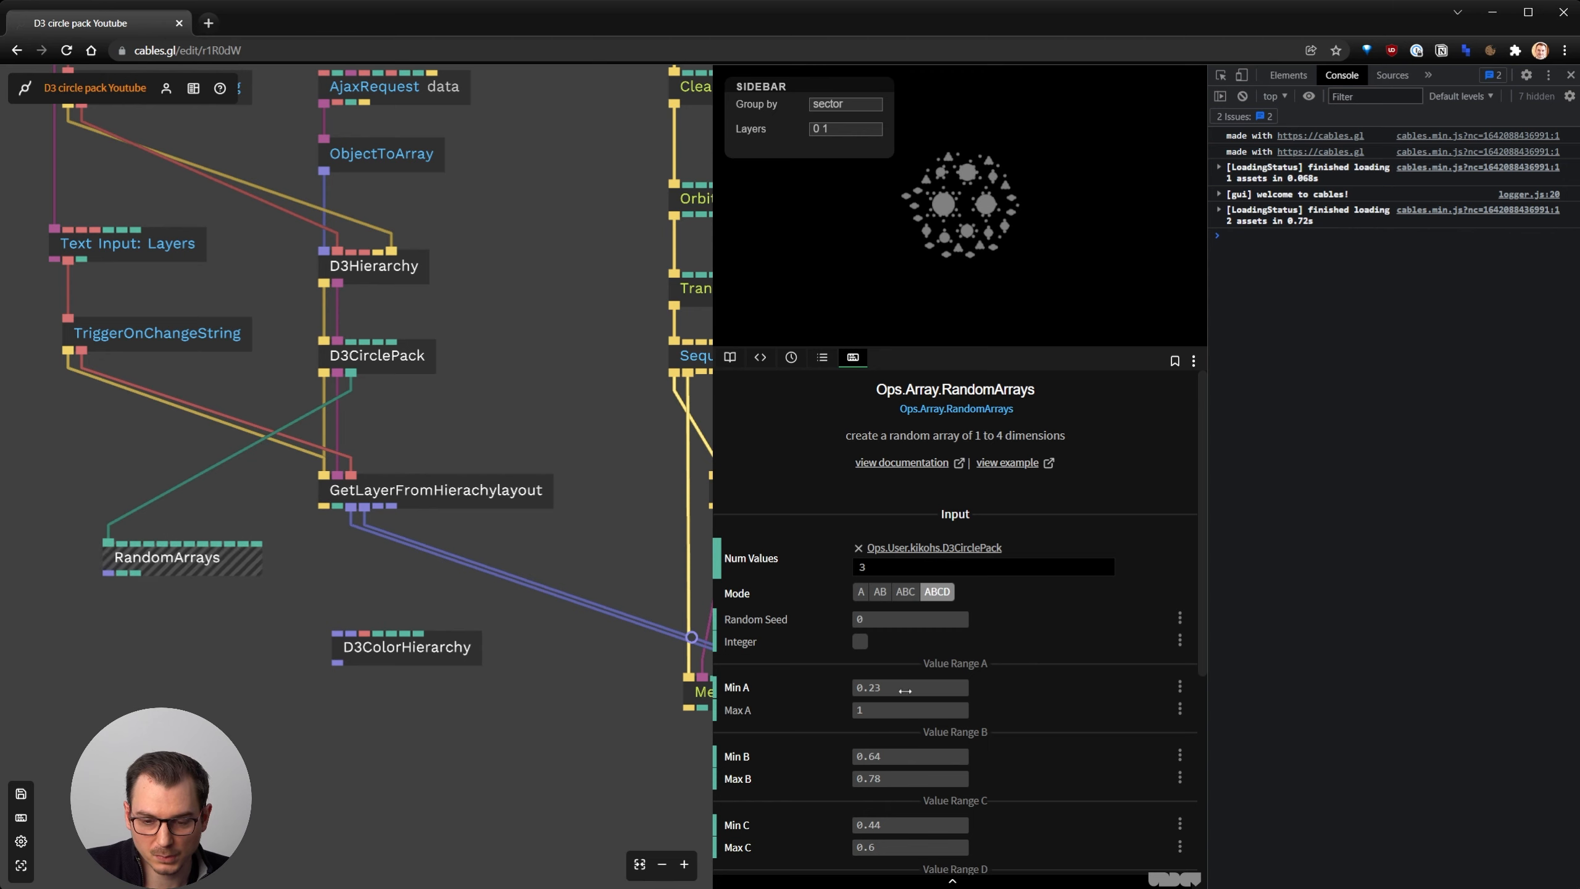
Edit the RandomArrays op's Min D value and shift the op slightly closer to GetLayerFromHierachylayout
{"action": "scroll", "coordinate": [1029, 675], "scroll_direction": "down", "scroll_amount": 1}
{"action": "scroll", "coordinate": [1027, 667], "scroll_direction": "down", "scroll_amount": 2}
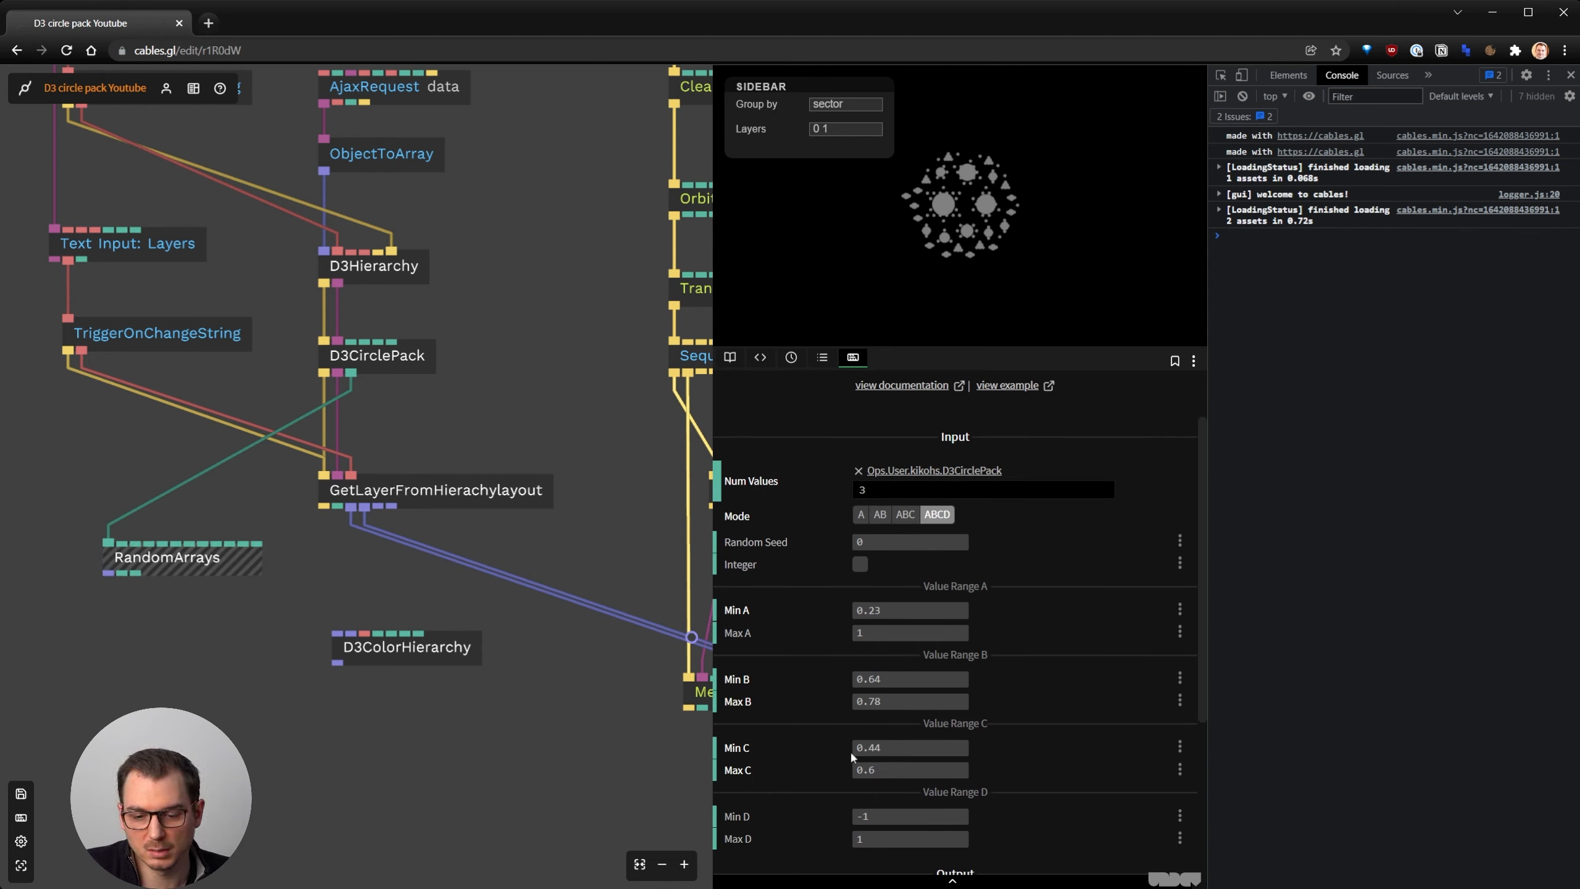
{"action": "left_click", "coordinate": [863, 812]}
{"action": "key", "text": "BackSpace"}
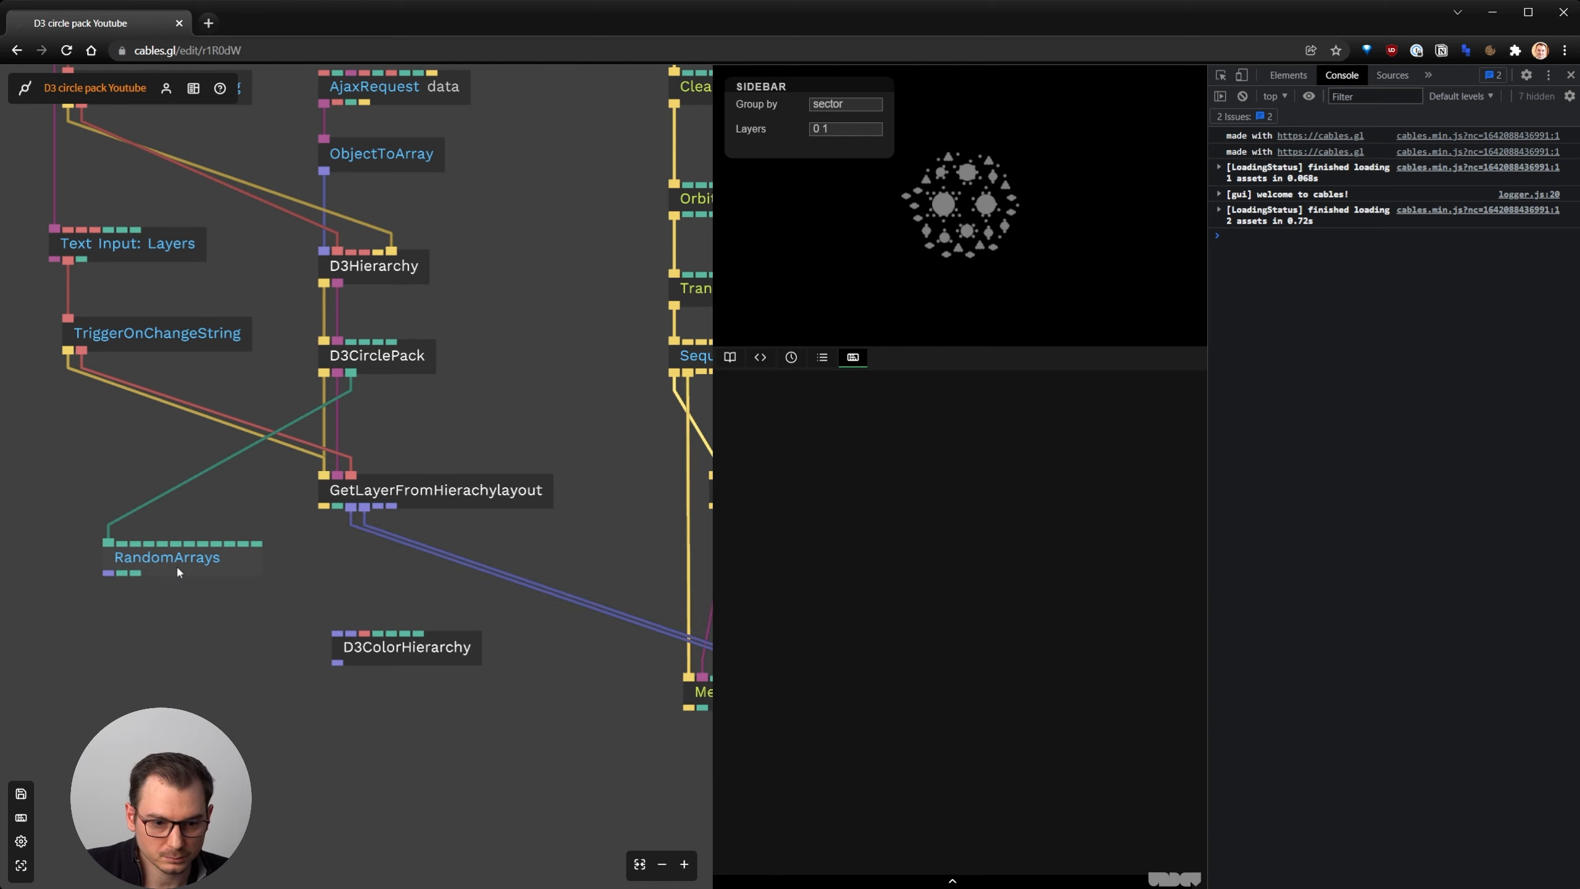
{"action": "left_click_drag", "start_coordinate": [178, 561], "coordinate": [216, 562]}
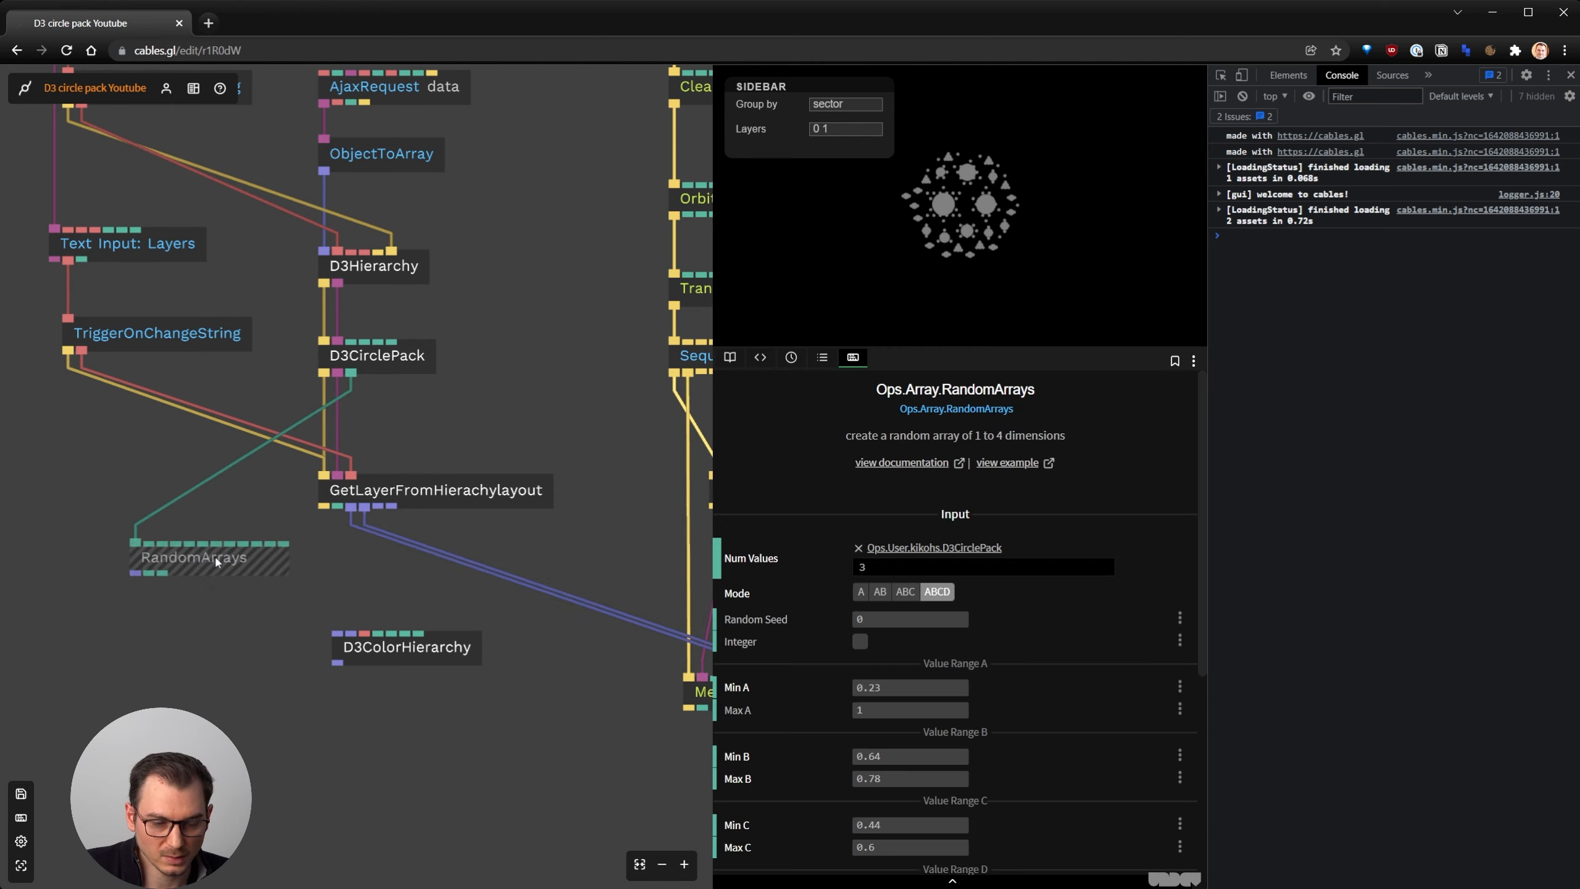
Connect GetLayerFromHierachylayout's Nodes output to D3ColorHierarchy's Flatten Nodes Array input
{"action": "left_click", "coordinate": [395, 655]}
{"action": "scroll", "coordinate": [396, 657], "scroll_direction": "up", "scroll_amount": 3}
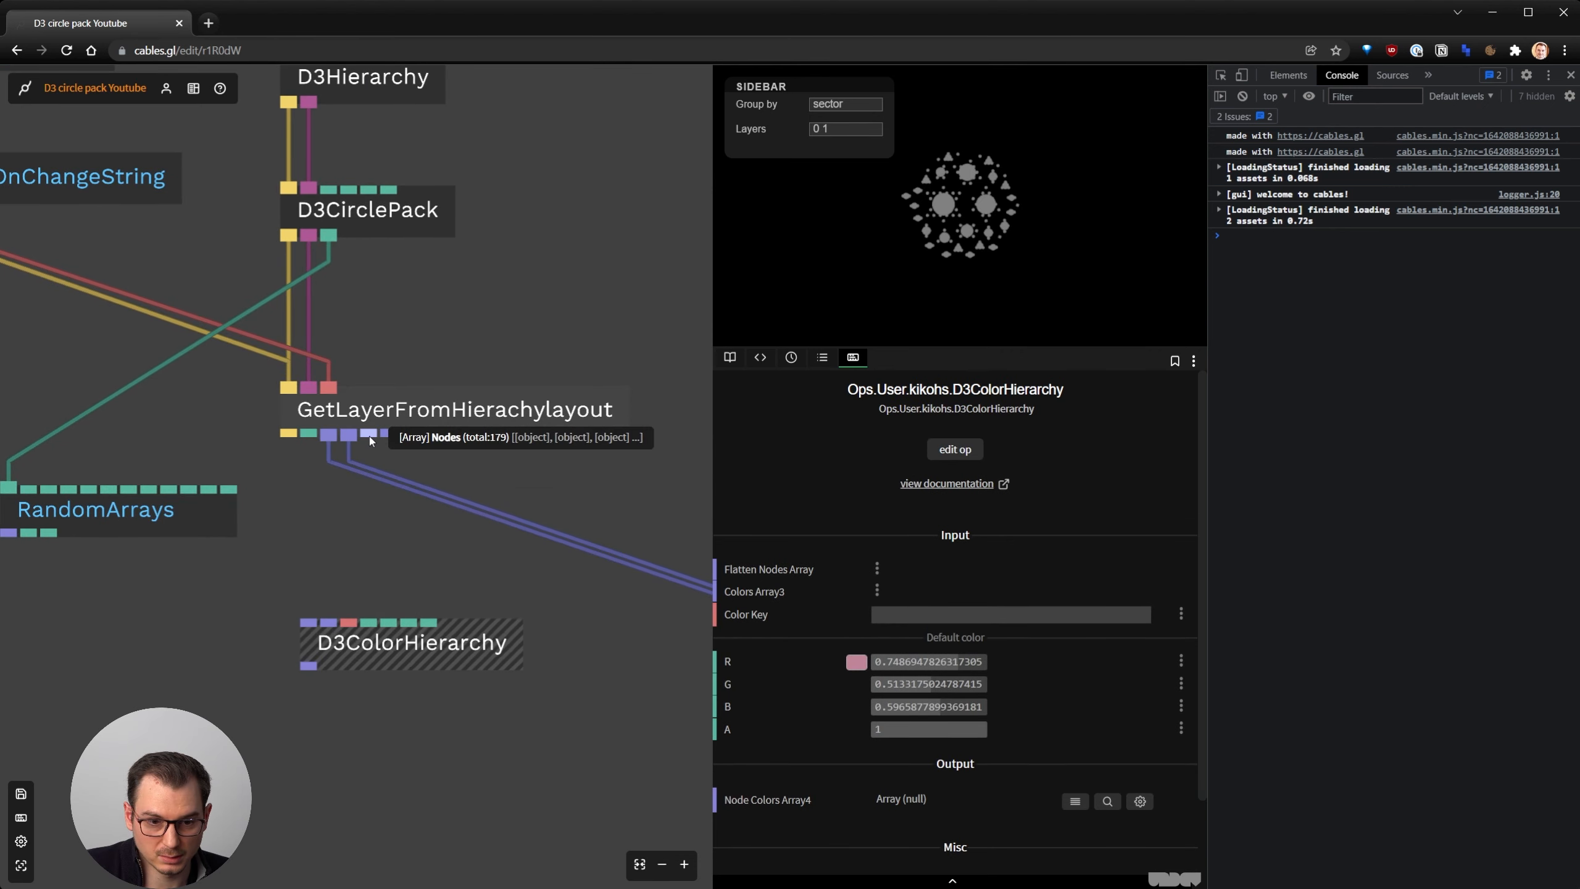
{"action": "left_click_drag", "start_coordinate": [370, 436], "coordinate": [308, 621]}
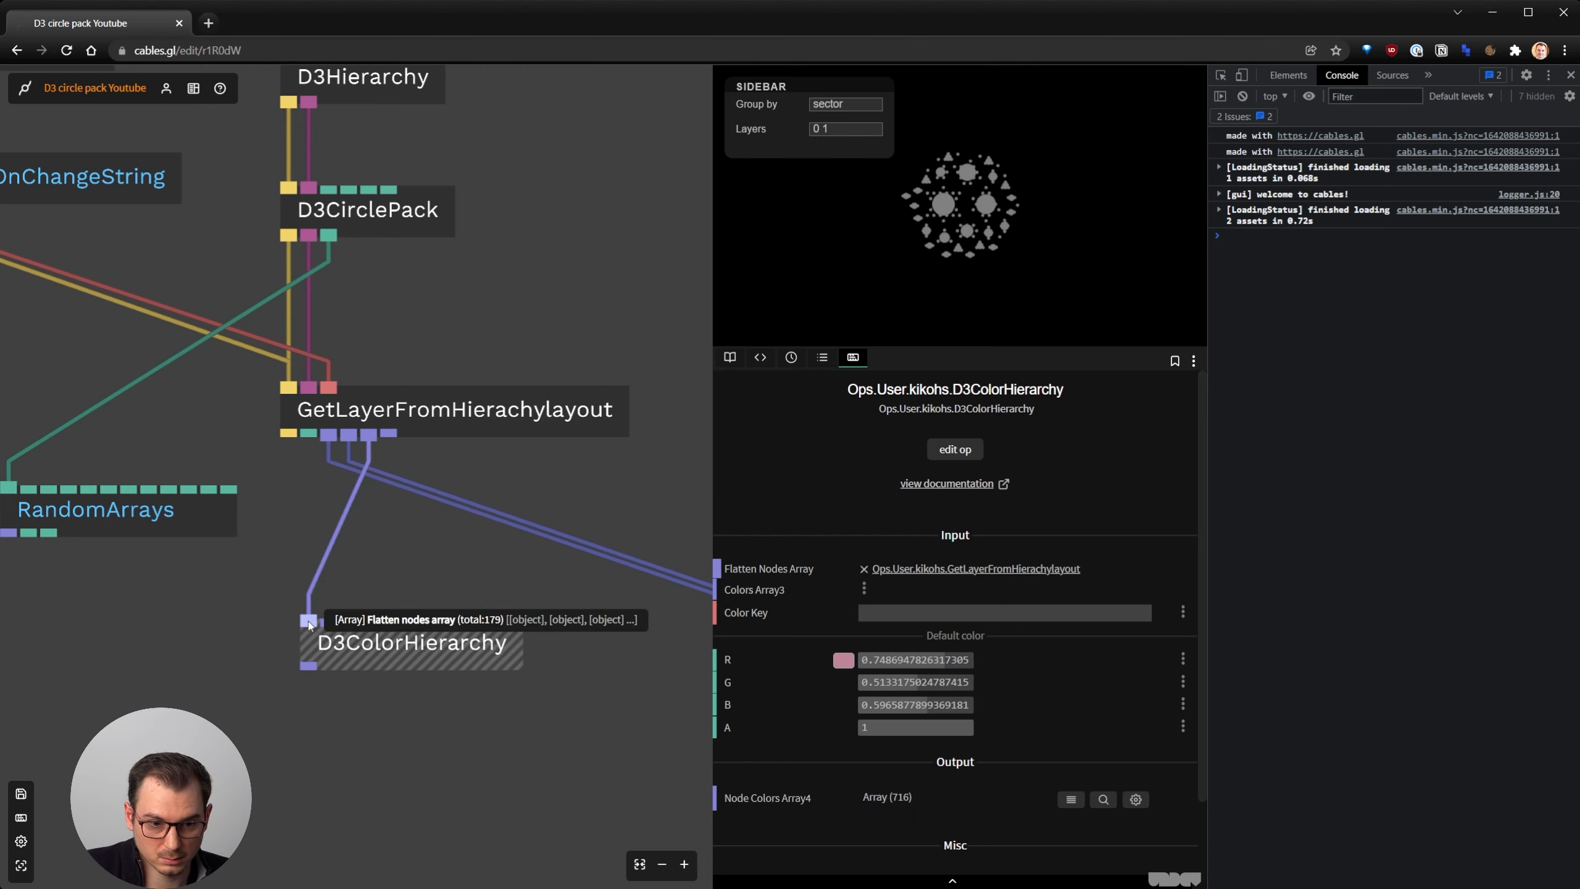
Connect the array output of RandomArrays to the Colors Array3 input of D3ColorHierarchy
{"action": "scroll", "coordinate": [216, 581], "scroll_direction": "down", "scroll_amount": 2}
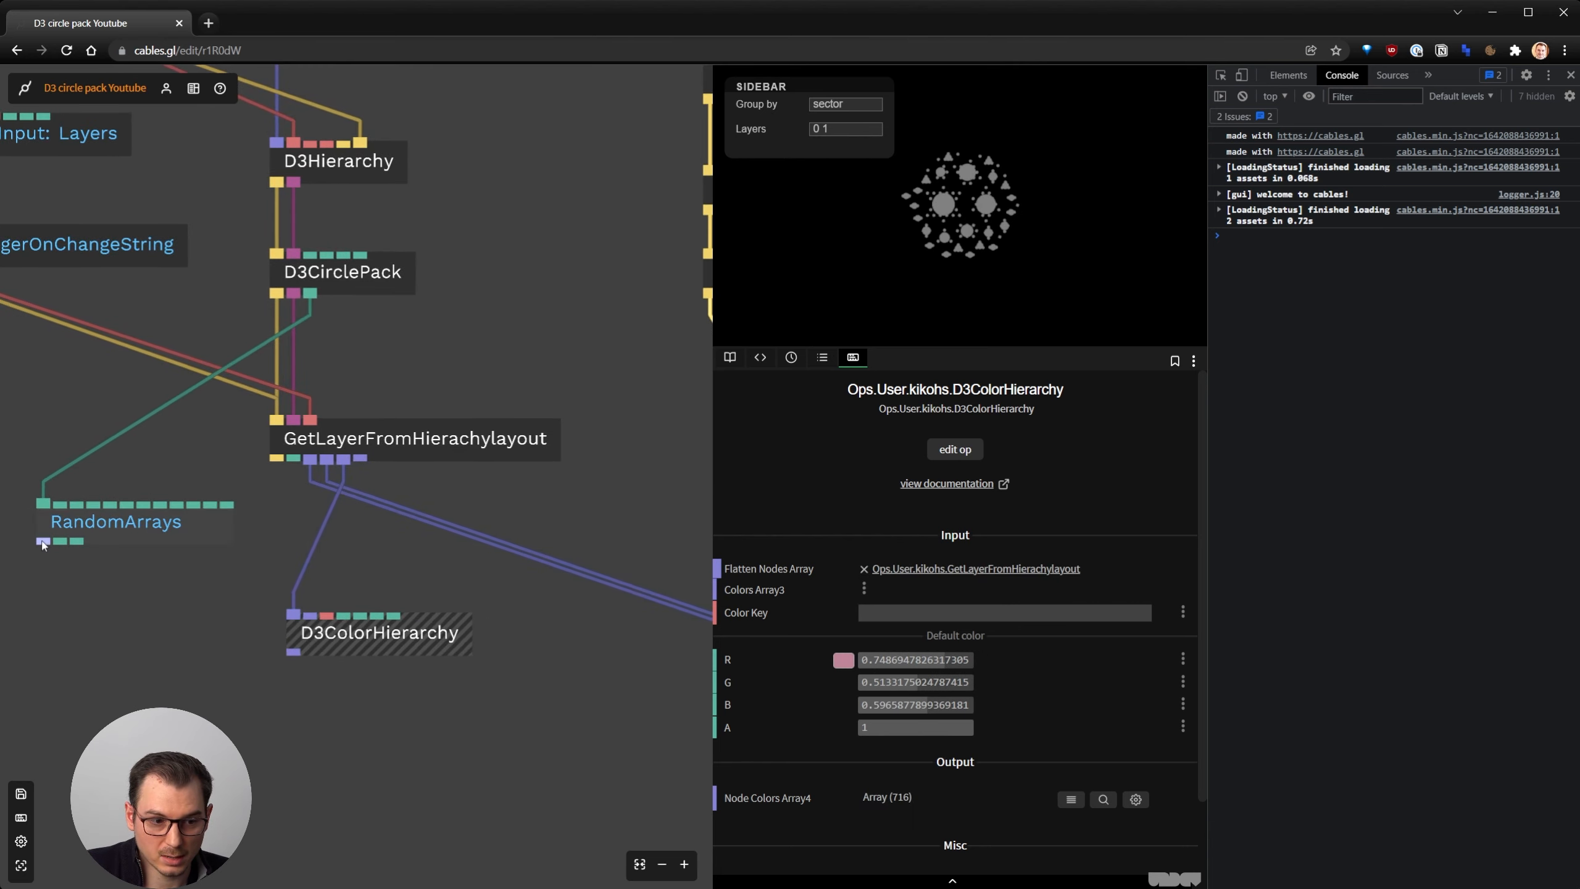
{"action": "left_click_drag", "start_coordinate": [46, 546], "coordinate": [305, 611]}
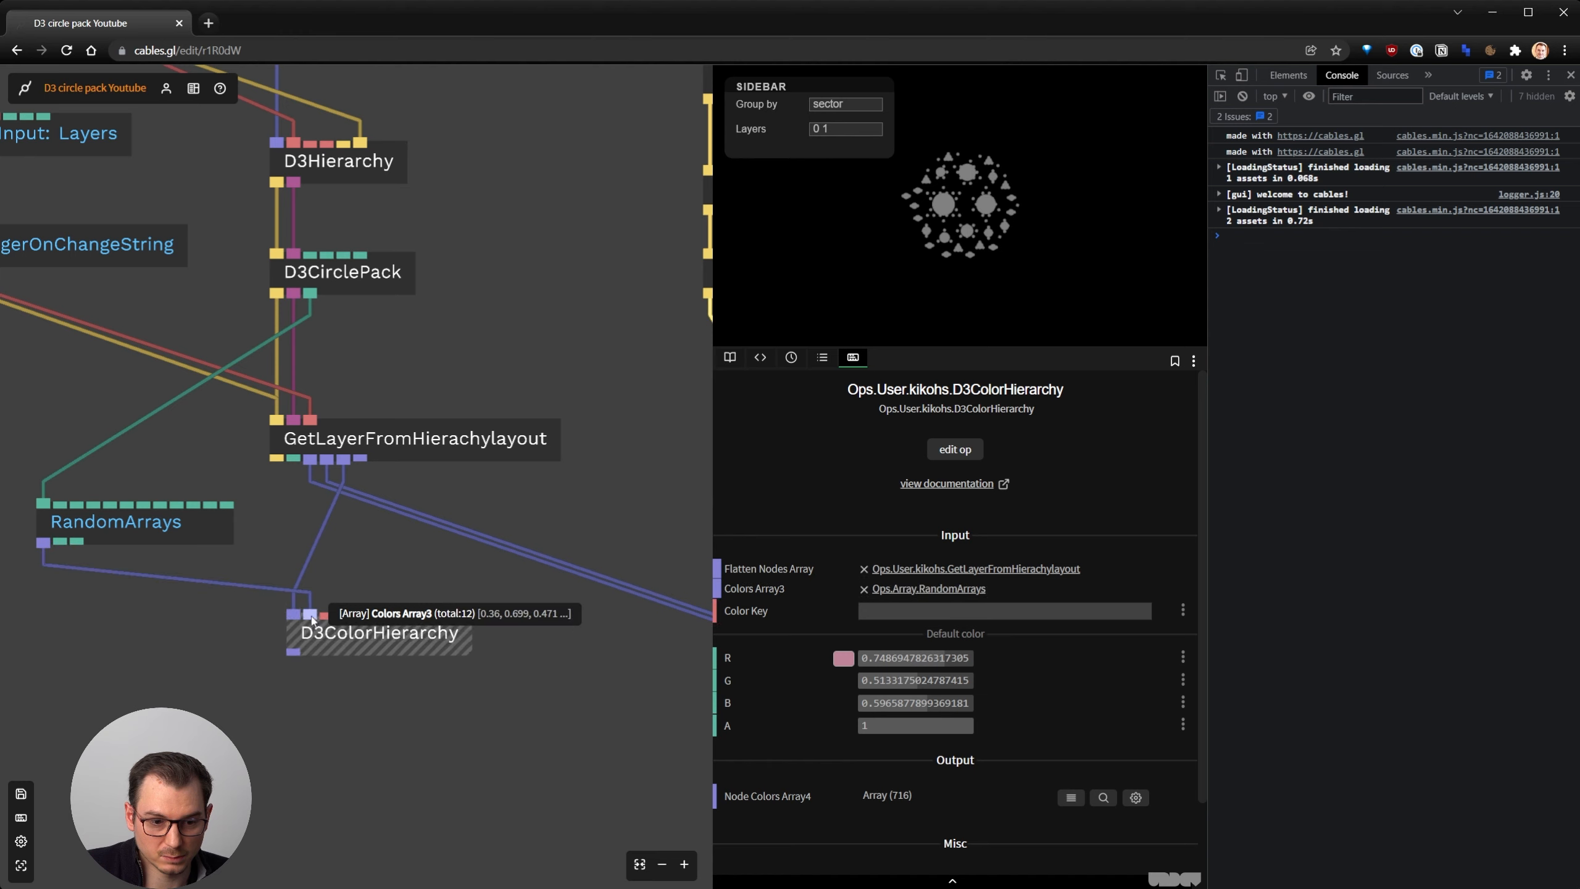
{"action": "scroll", "coordinate": [597, 669], "scroll_direction": "down", "scroll_amount": 2}
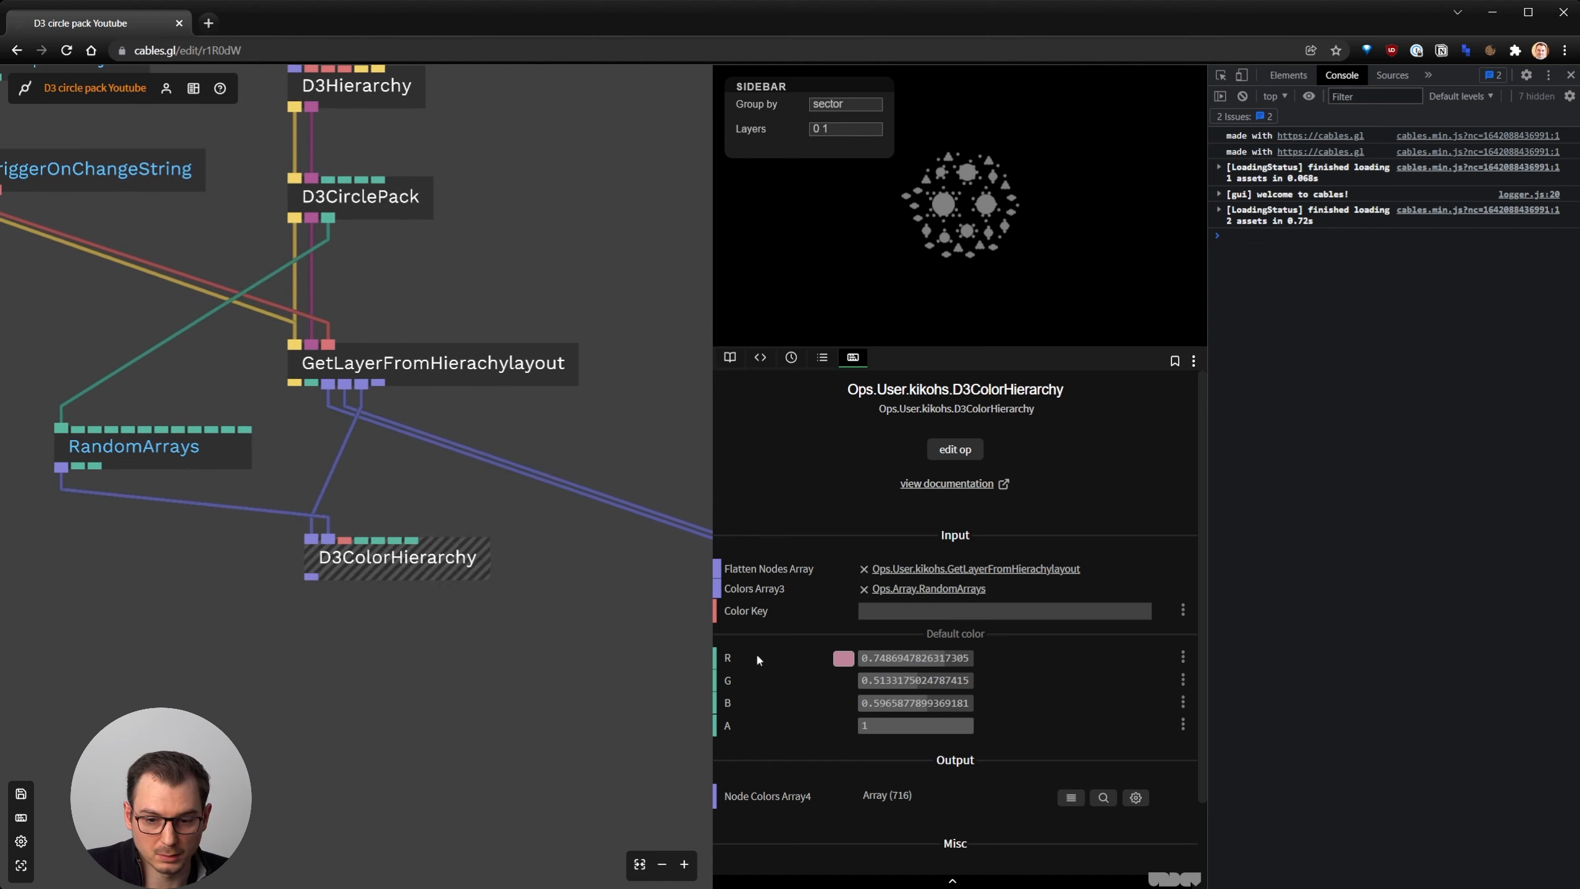
Set D3ColorHierarchy's default color to a very dark red, about R 0.184, G 0.018, B 0.076
{"action": "left_click", "coordinate": [841, 663]}
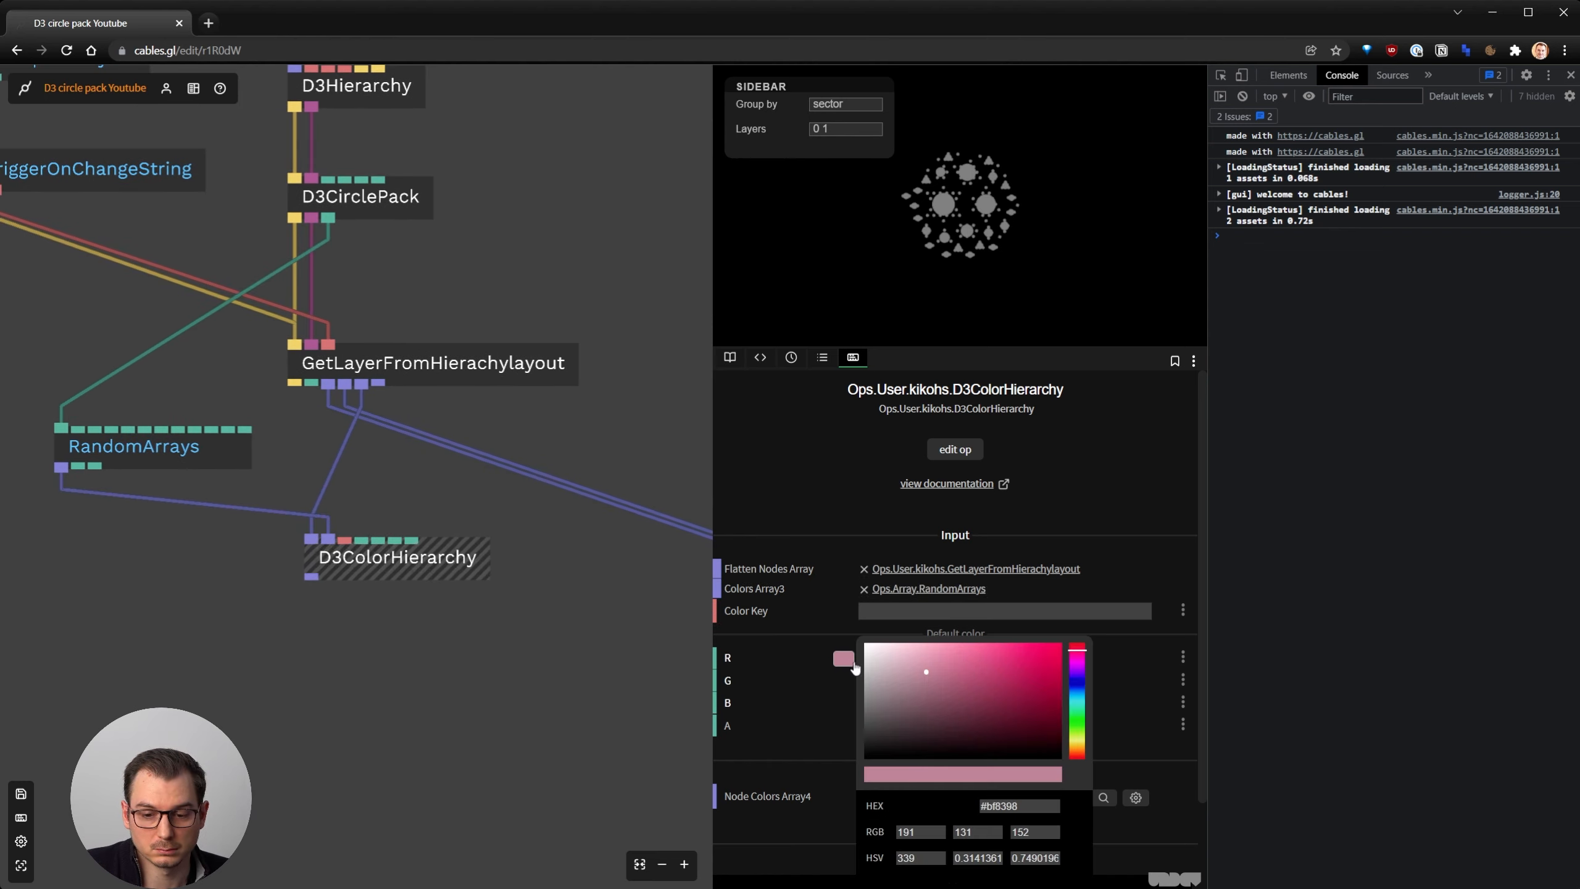
{"action": "mouse_move", "coordinate": [888, 708]}
{"action": "left_mouse_down"}
{"action": "mouse_move", "coordinate": [863, 725]}
{"action": "mouse_move", "coordinate": [723, 692]}
{"action": "mouse_move", "coordinate": [1009, 732]}
{"action": "left_mouse_up"}
{"action": "left_click", "coordinate": [491, 672]}
Reposition D3ColorHierarchy below GetLayerFromHierachylayout and connect its Node Colors output to MeshInstancer's color array input
{"action": "scroll", "coordinate": [466, 665], "scroll_direction": "down", "scroll_amount": 2}
{"action": "left_click_drag", "start_coordinate": [467, 663], "coordinate": [366, 552]}
{"action": "left_click_drag", "start_coordinate": [301, 505], "coordinate": [322, 489]}
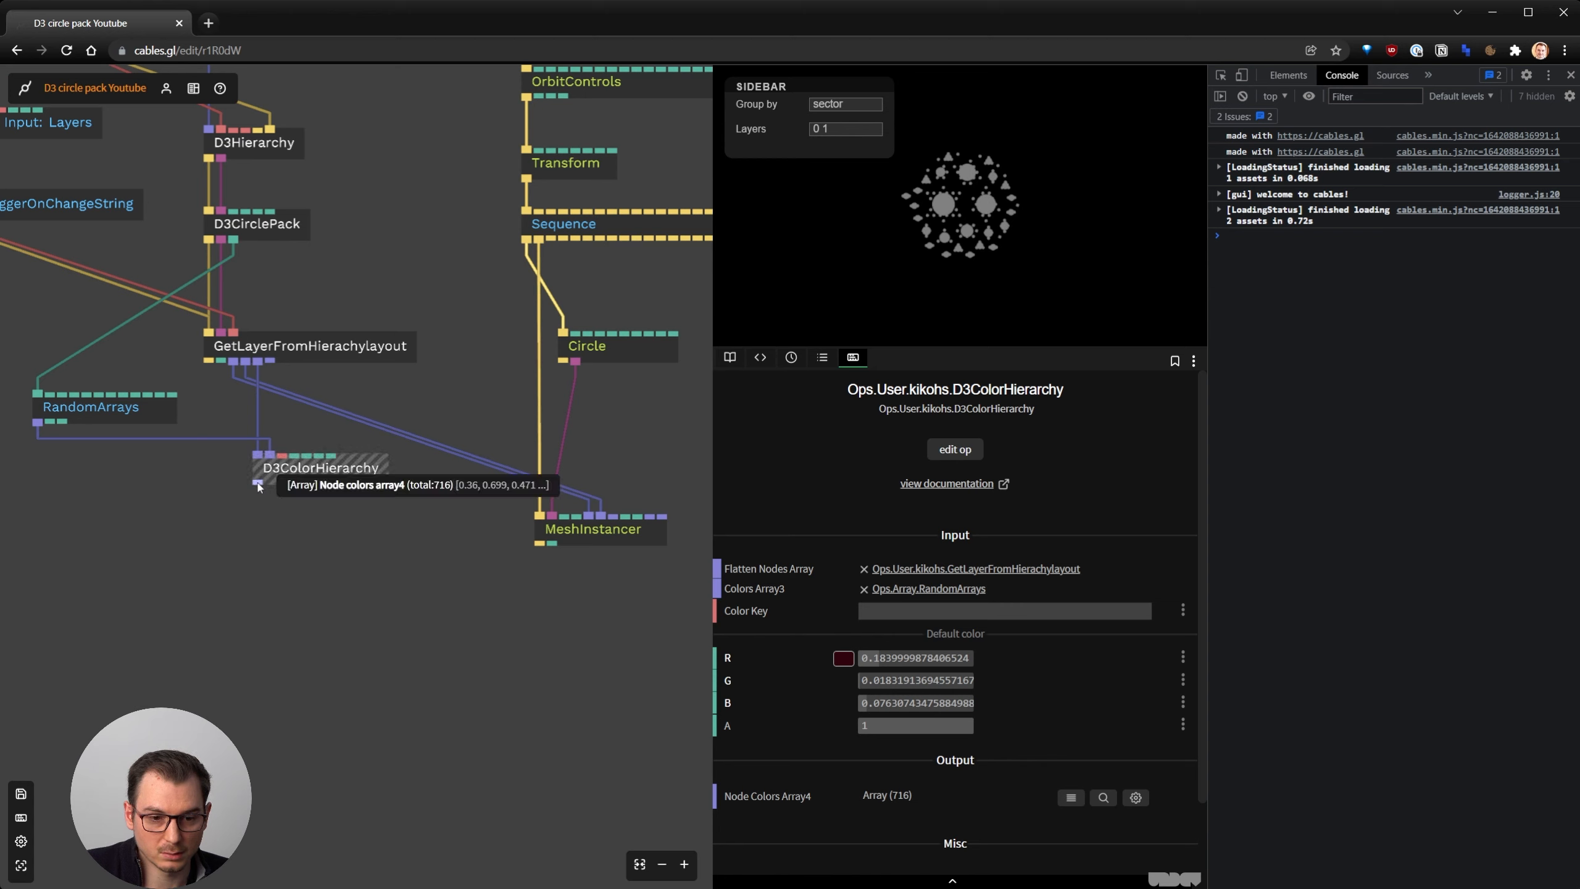
{"action": "left_click_drag", "start_coordinate": [257, 482], "coordinate": [650, 522]}
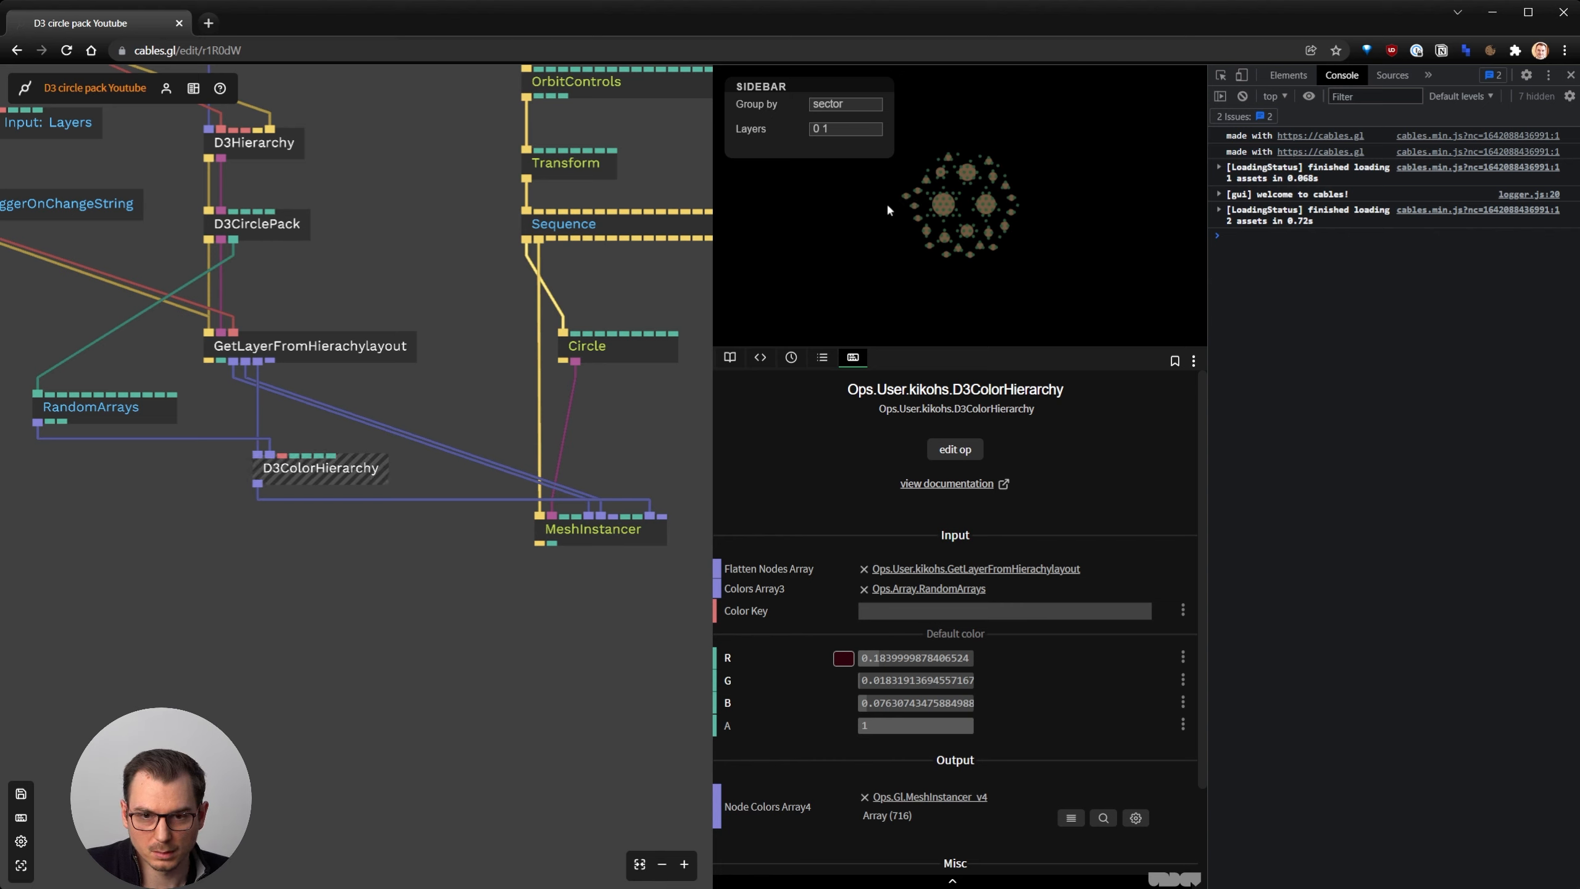
Add layers 2 and 3 to the sidebar's Layers value and remove a space so it reads "01 2 3"
{"action": "left_click", "coordinate": [841, 127]}
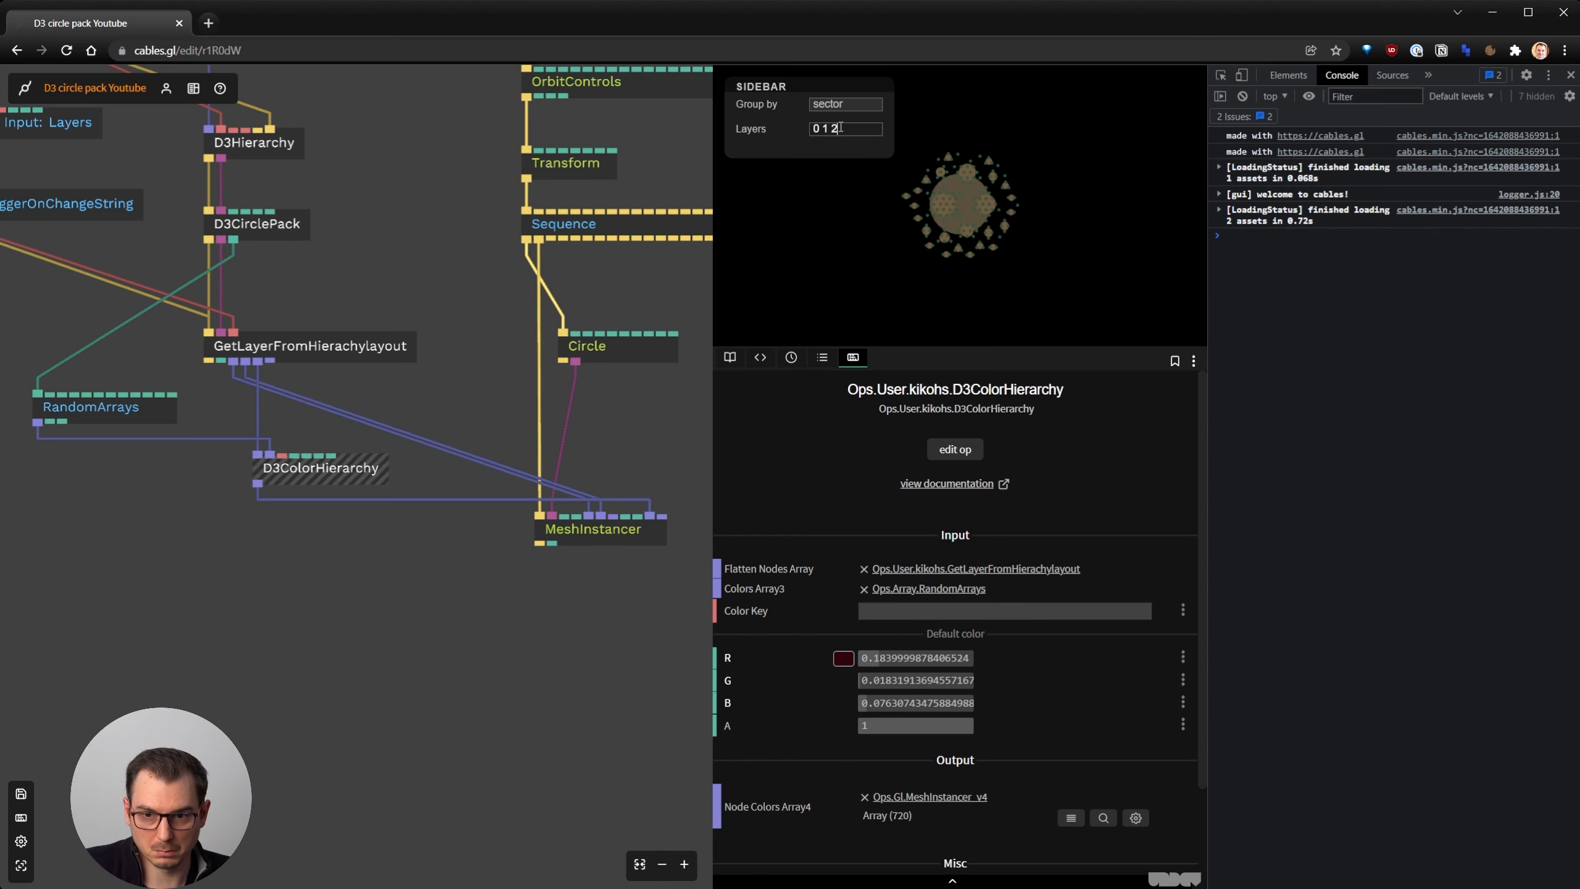
{"action": "type", "text": "2 3"}
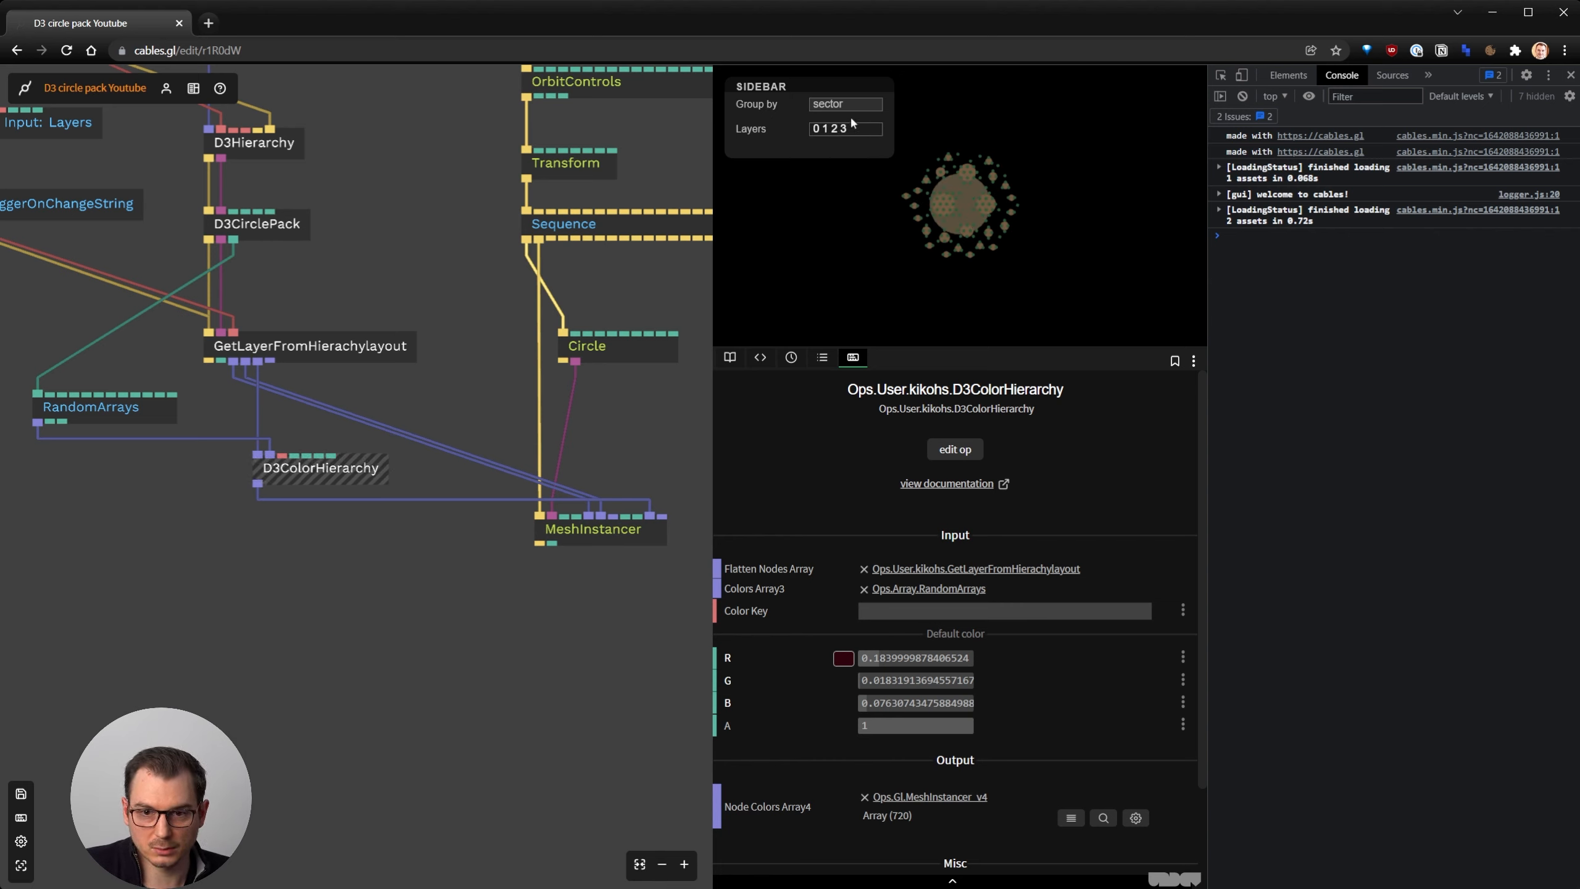
{"action": "left_click", "coordinate": [822, 129]}
{"action": "key", "text": "BackSpace"}
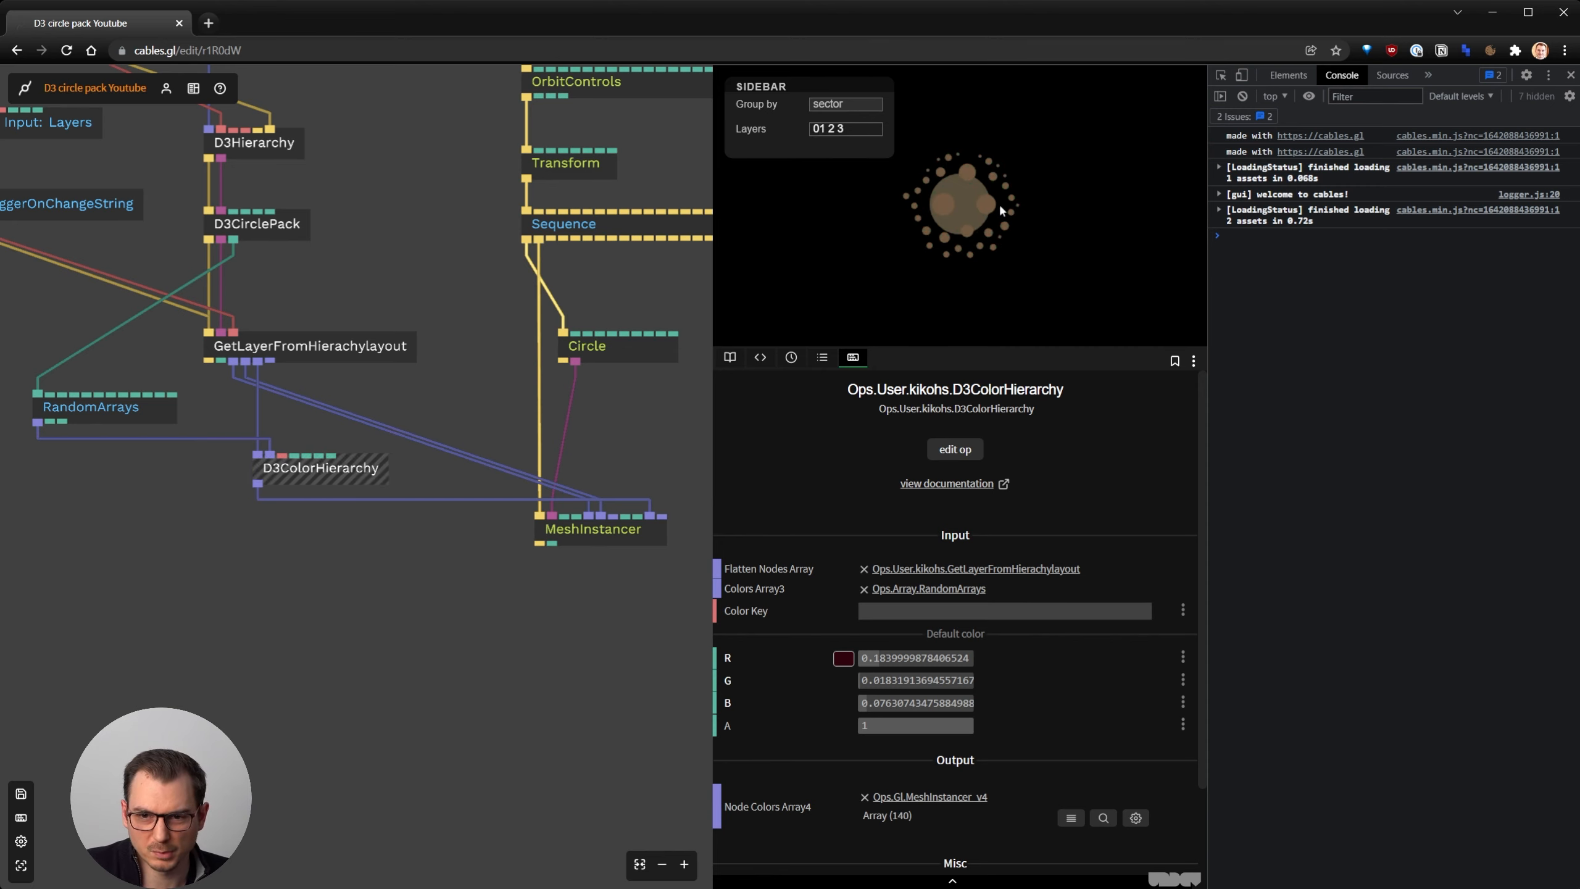
Find the TransformView op and add it to the patch
{"action": "left_click", "coordinate": [484, 382]}
{"action": "left_click_drag", "start_coordinate": [484, 382], "coordinate": [387, 466]}
{"action": "scroll", "coordinate": [386, 464], "scroll_direction": "down", "scroll_amount": 3}
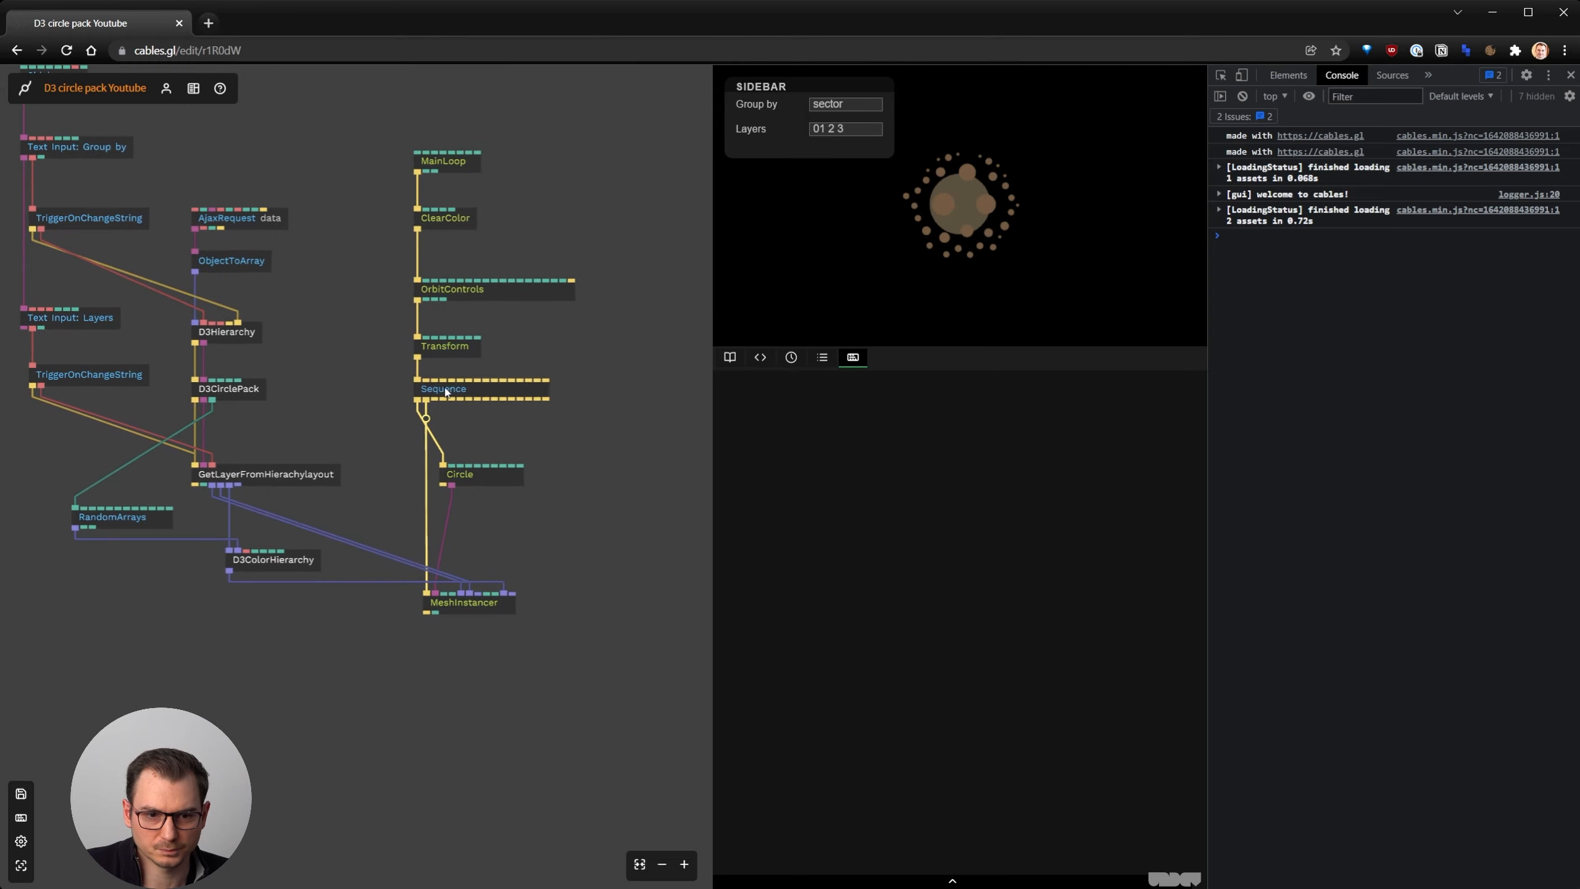
{"action": "left_click_drag", "start_coordinate": [569, 235], "coordinate": [528, 390]}
{"action": "scroll", "coordinate": [528, 390], "scroll_direction": "up", "scroll_amount": 4}
{"action": "key", "text": "Escape"}
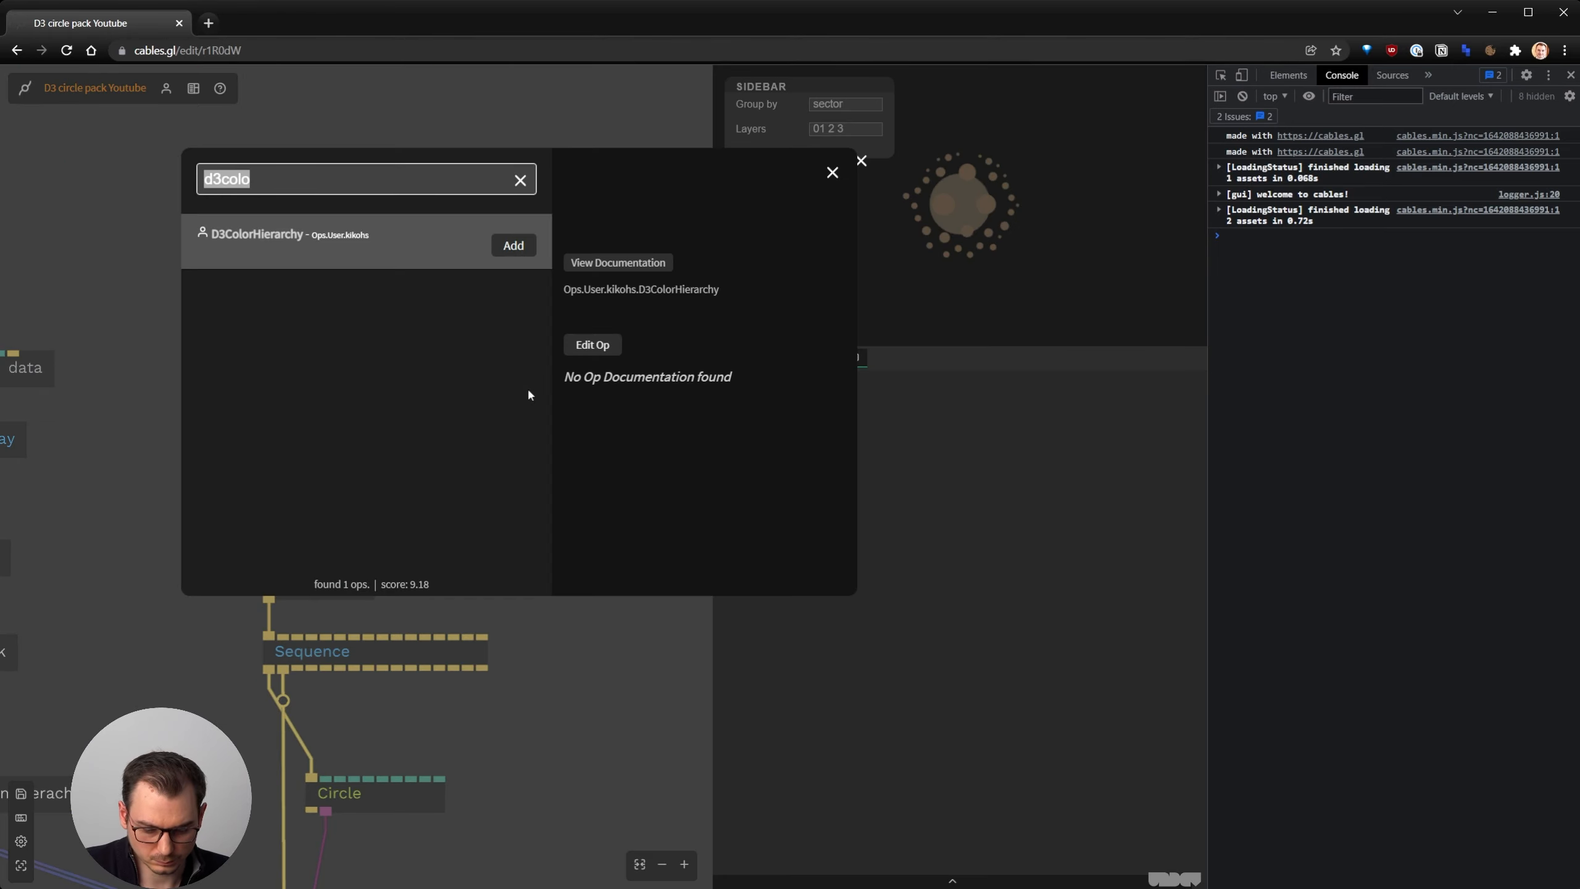
{"action": "type", "text": "tra"}
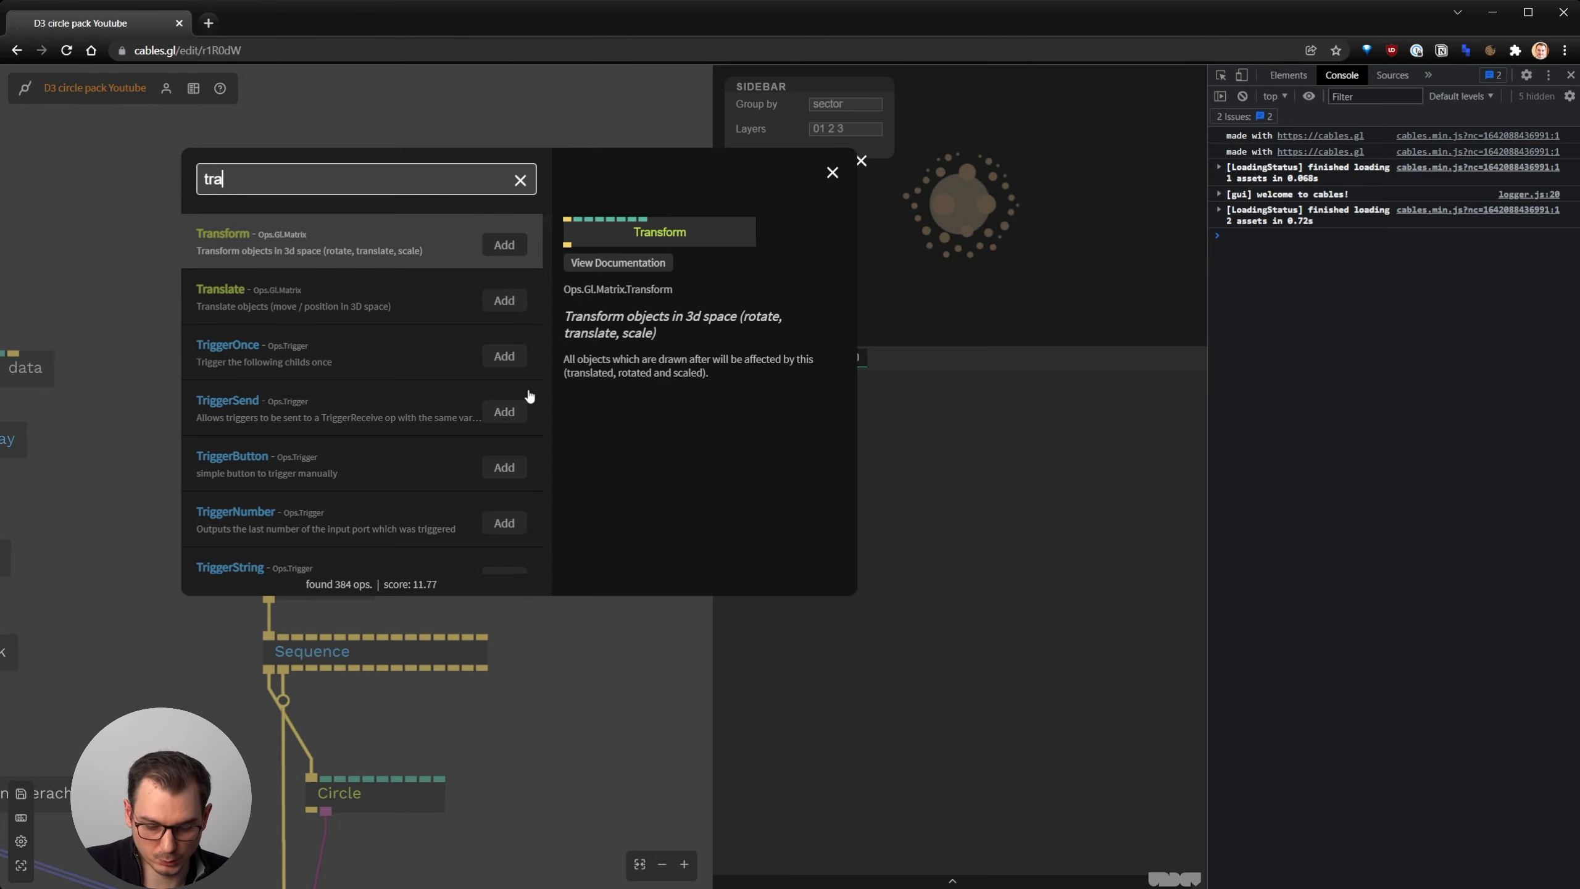
{"action": "type", "text": "nsfo"}
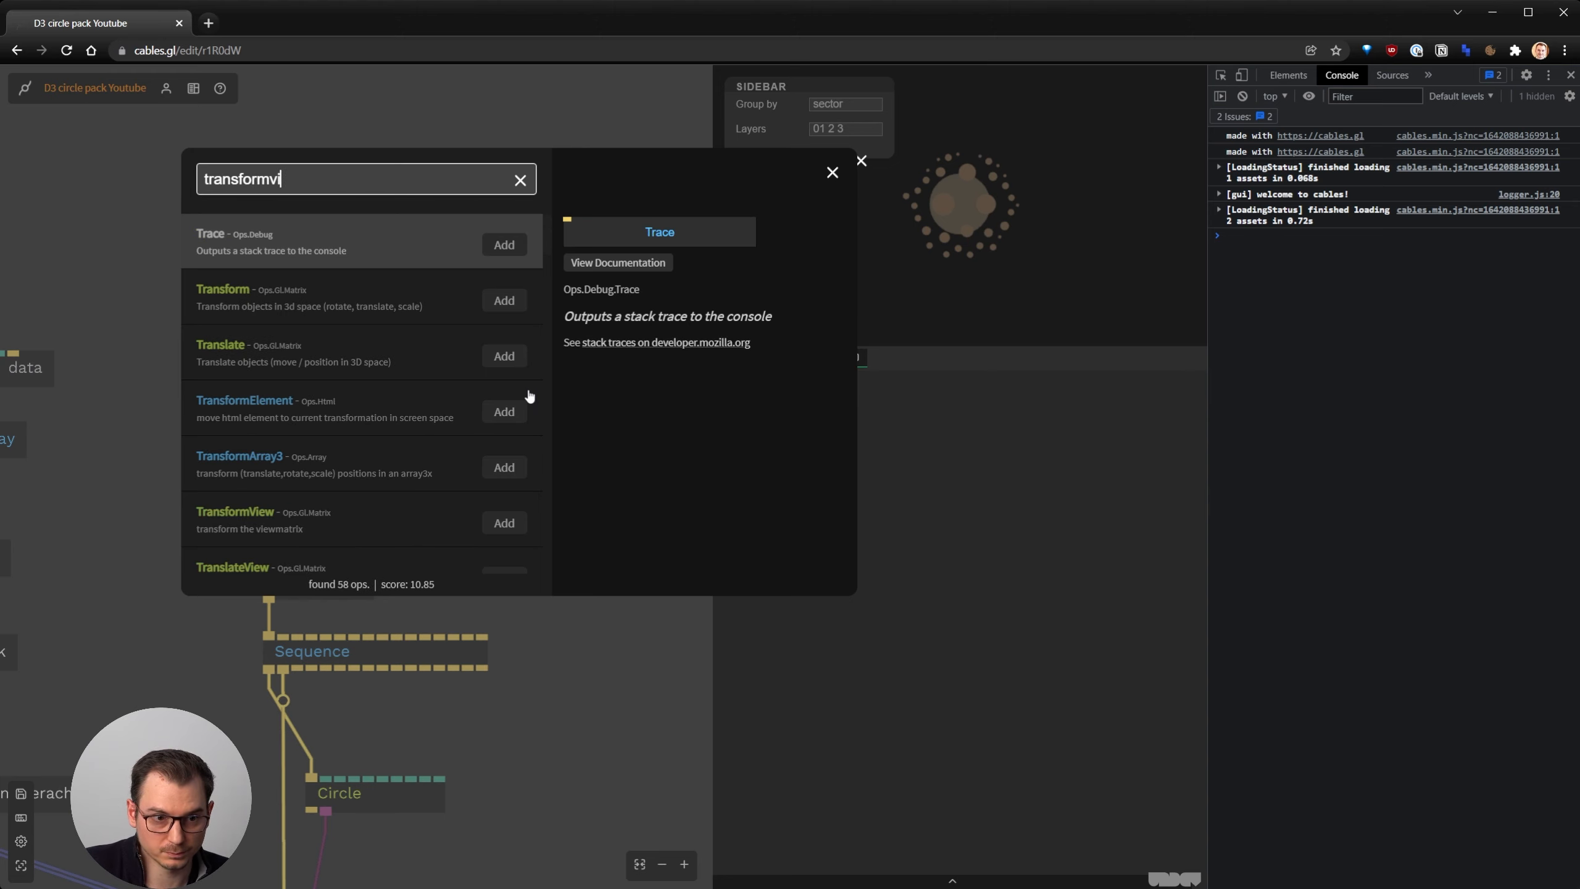
{"action": "type", "text": "rmvi"}
{"action": "key", "text": "Return"}
Insert TransformView between ClearColor and OrbitControls and line it up with the rest of the render chain
{"action": "left_click_drag", "start_coordinate": [566, 429], "coordinate": [272, 428]}
{"action": "left_click_drag", "start_coordinate": [234, 213], "coordinate": [330, 301]}
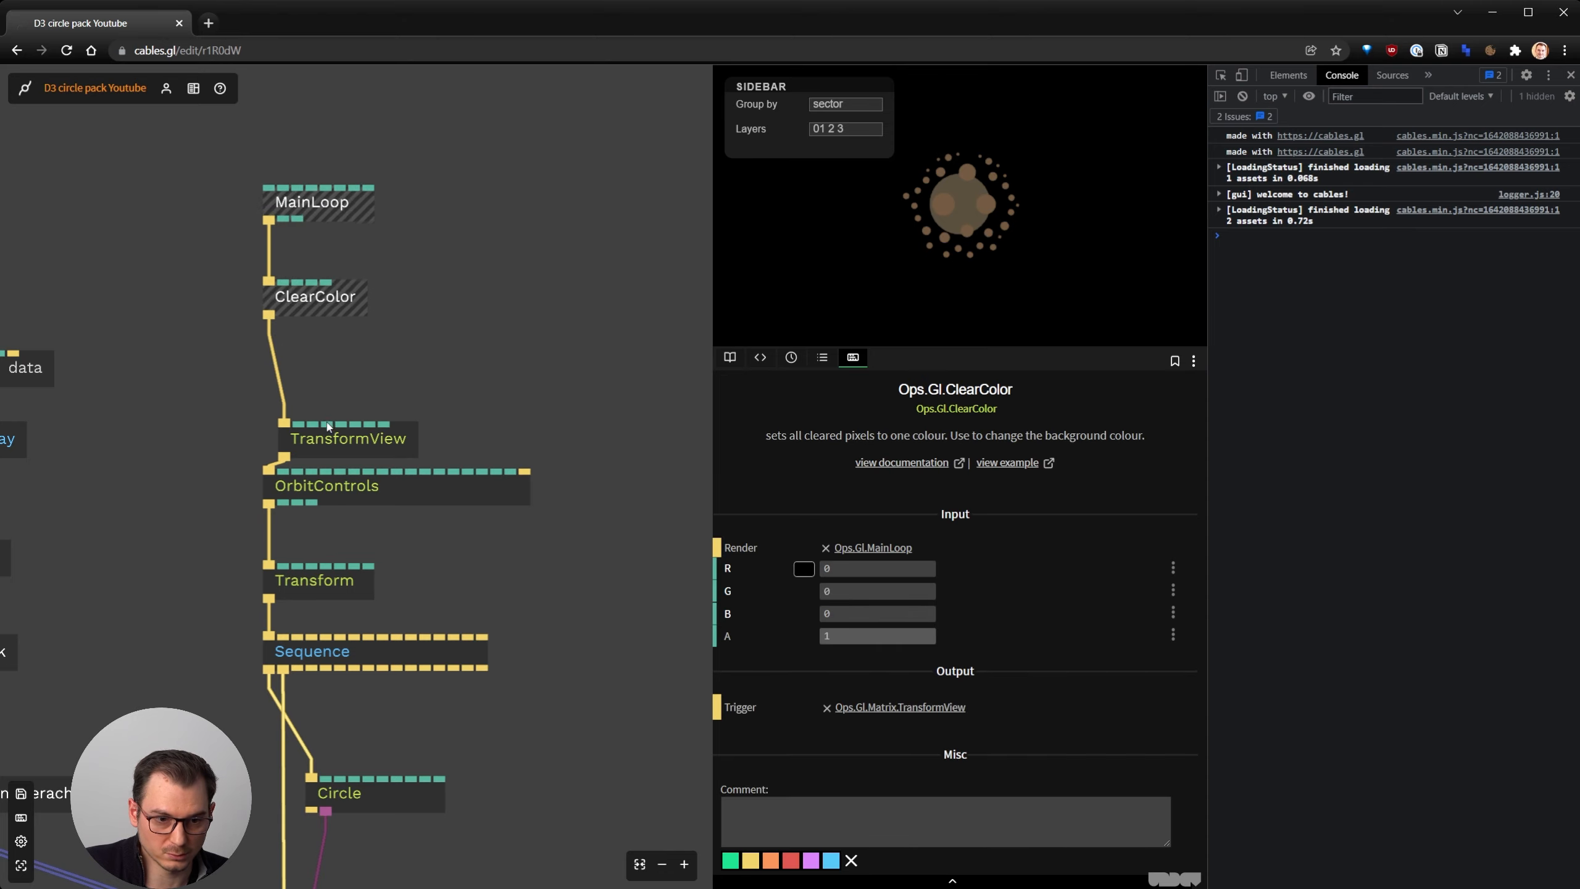
{"action": "left_click_drag", "start_coordinate": [329, 426], "coordinate": [313, 401]}
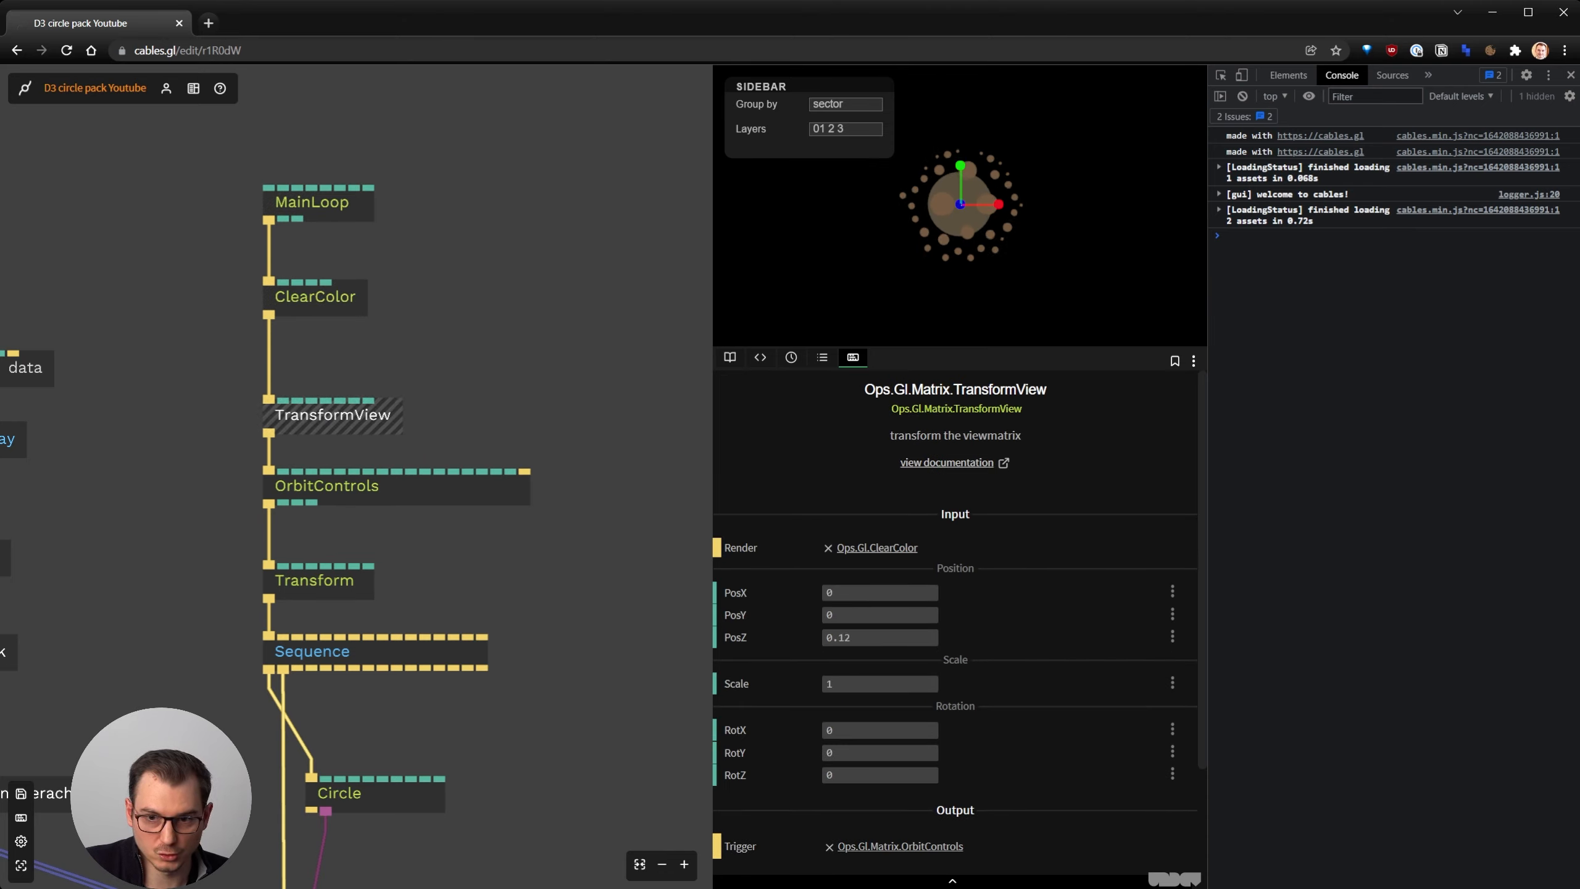
Set TransformView's PosZ to 1 and save the patch
{"action": "left_click_drag", "start_coordinate": [880, 637], "coordinate": [934, 637]}
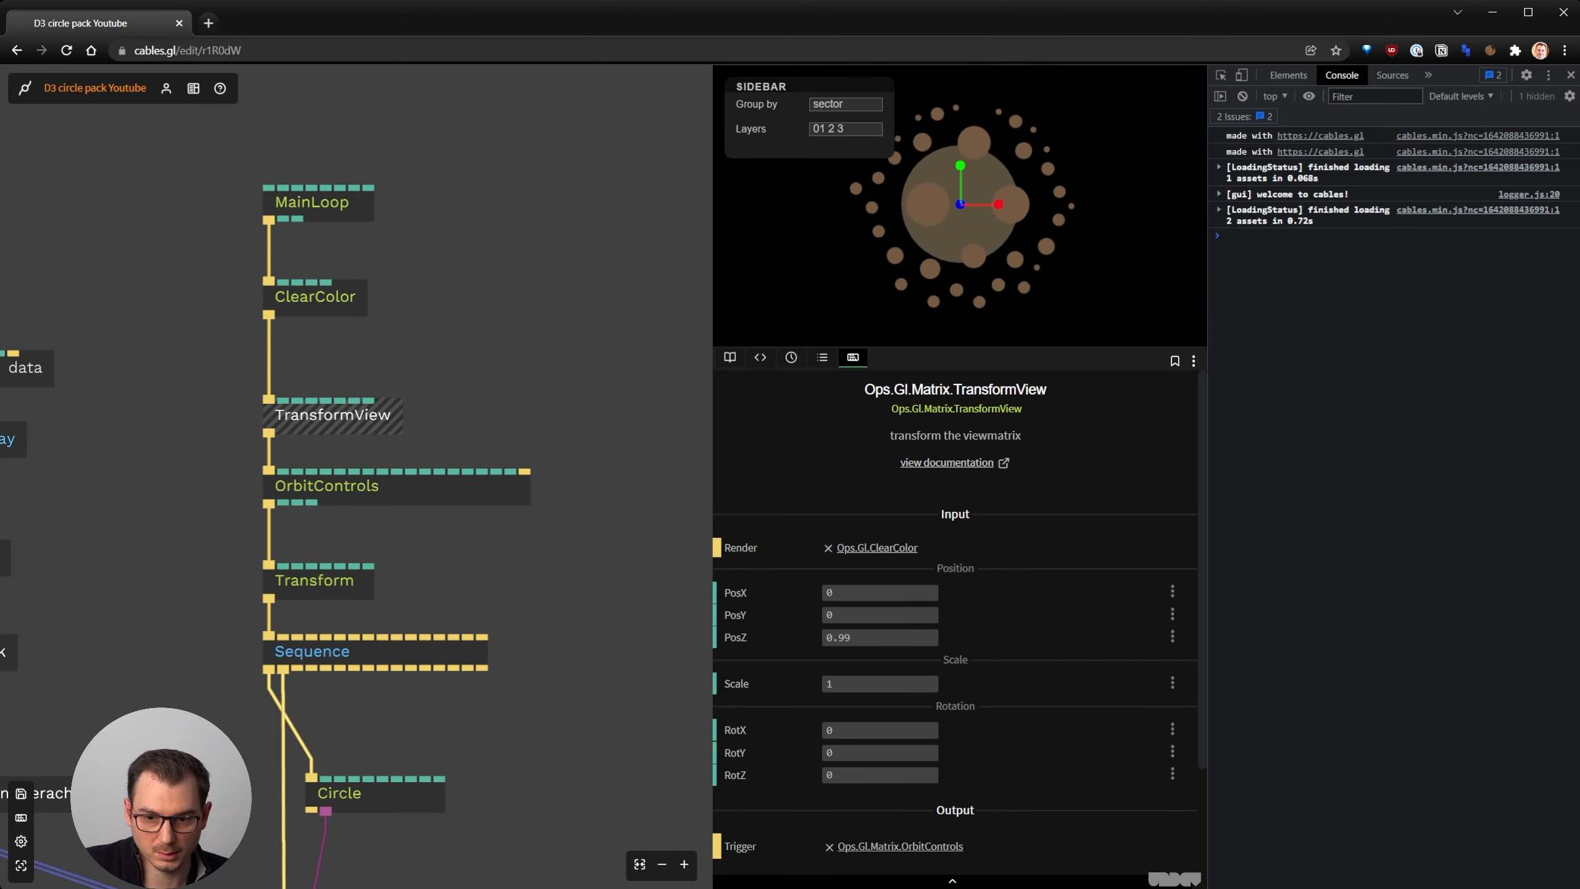
{"action": "left_click", "coordinate": [879, 637]}
{"action": "type", "text": "1"}
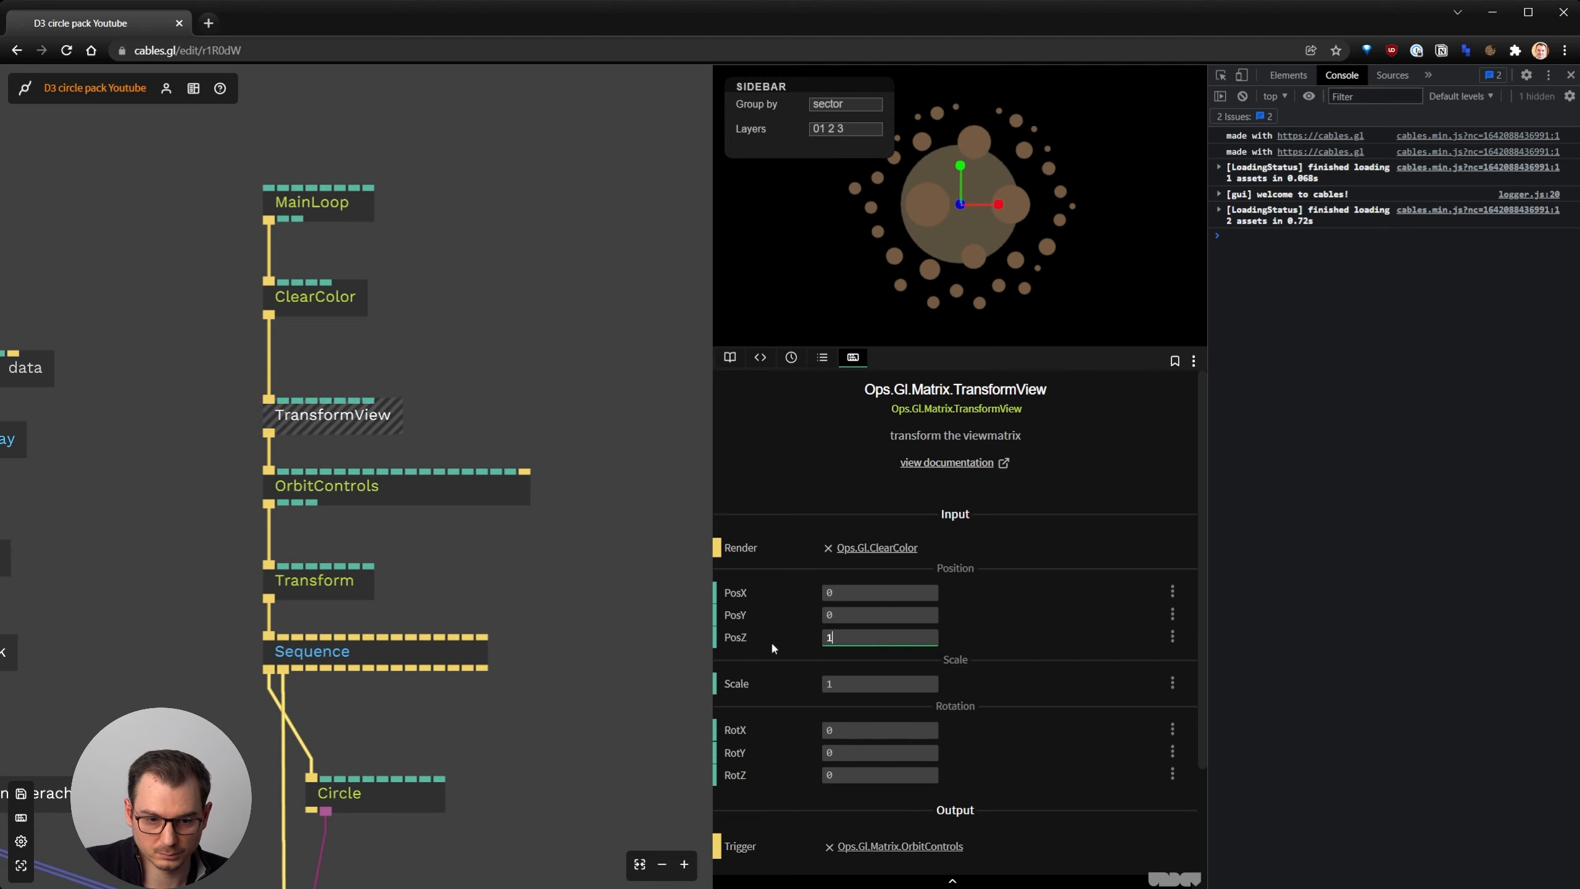
{"action": "left_click", "coordinate": [339, 594]}
{"action": "left_click", "coordinate": [556, 584]}
{"action": "key", "text": "ctrl+s"}
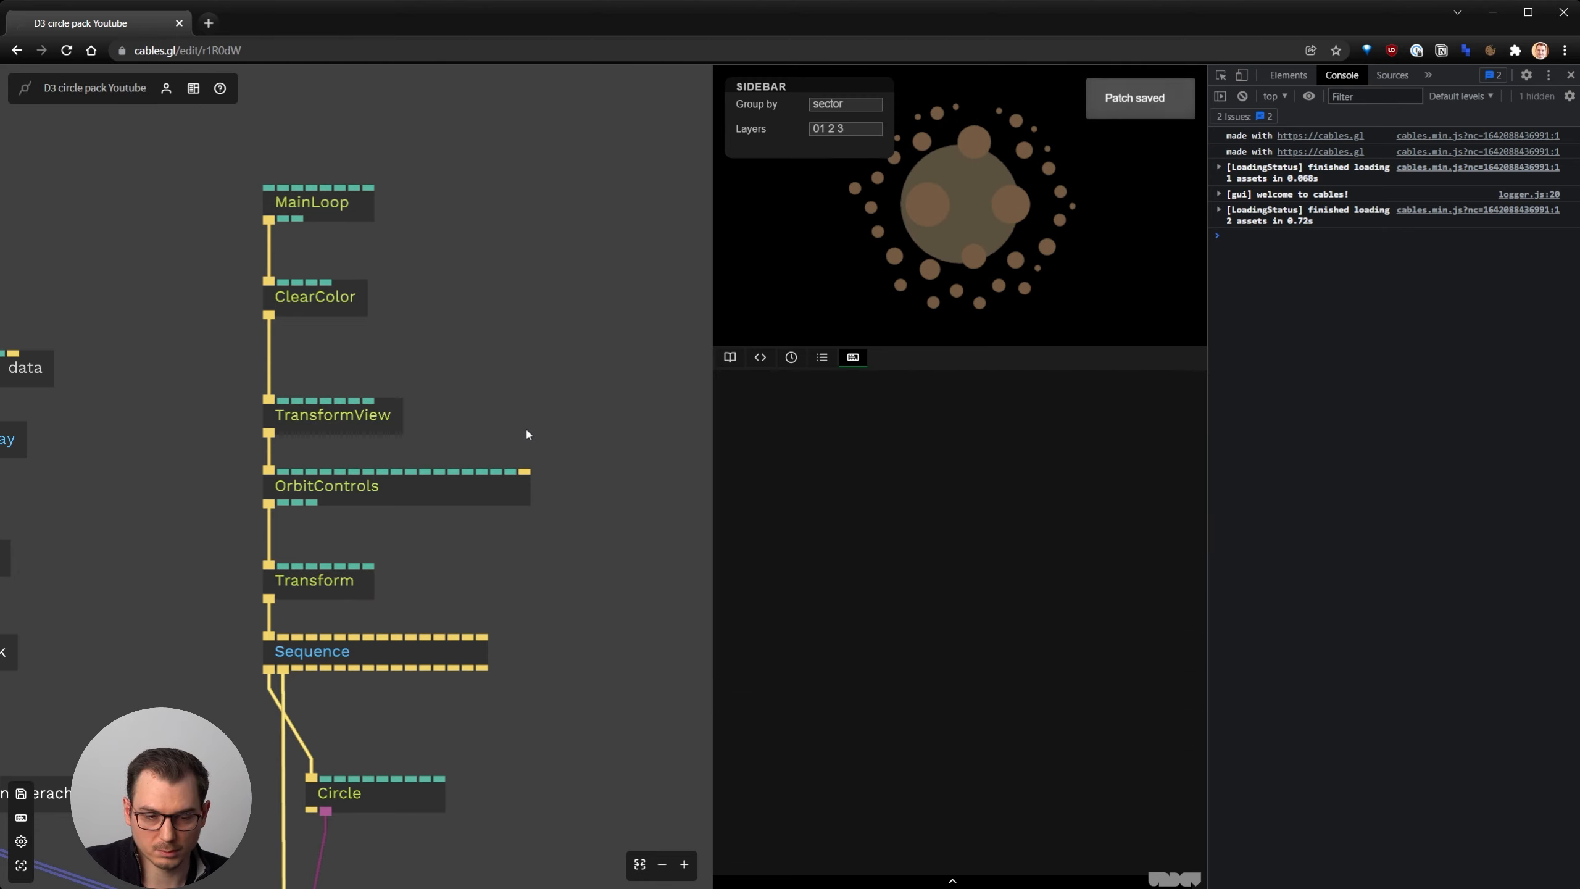
Set the random seed of RandomArrays to 0.59 to vary the circle colors
{"action": "scroll", "coordinate": [545, 566], "scroll_direction": "down", "scroll_amount": 3}
{"action": "left_click_drag", "start_coordinate": [536, 648], "coordinate": [620, 433]}
{"action": "left_click", "coordinate": [106, 583]}
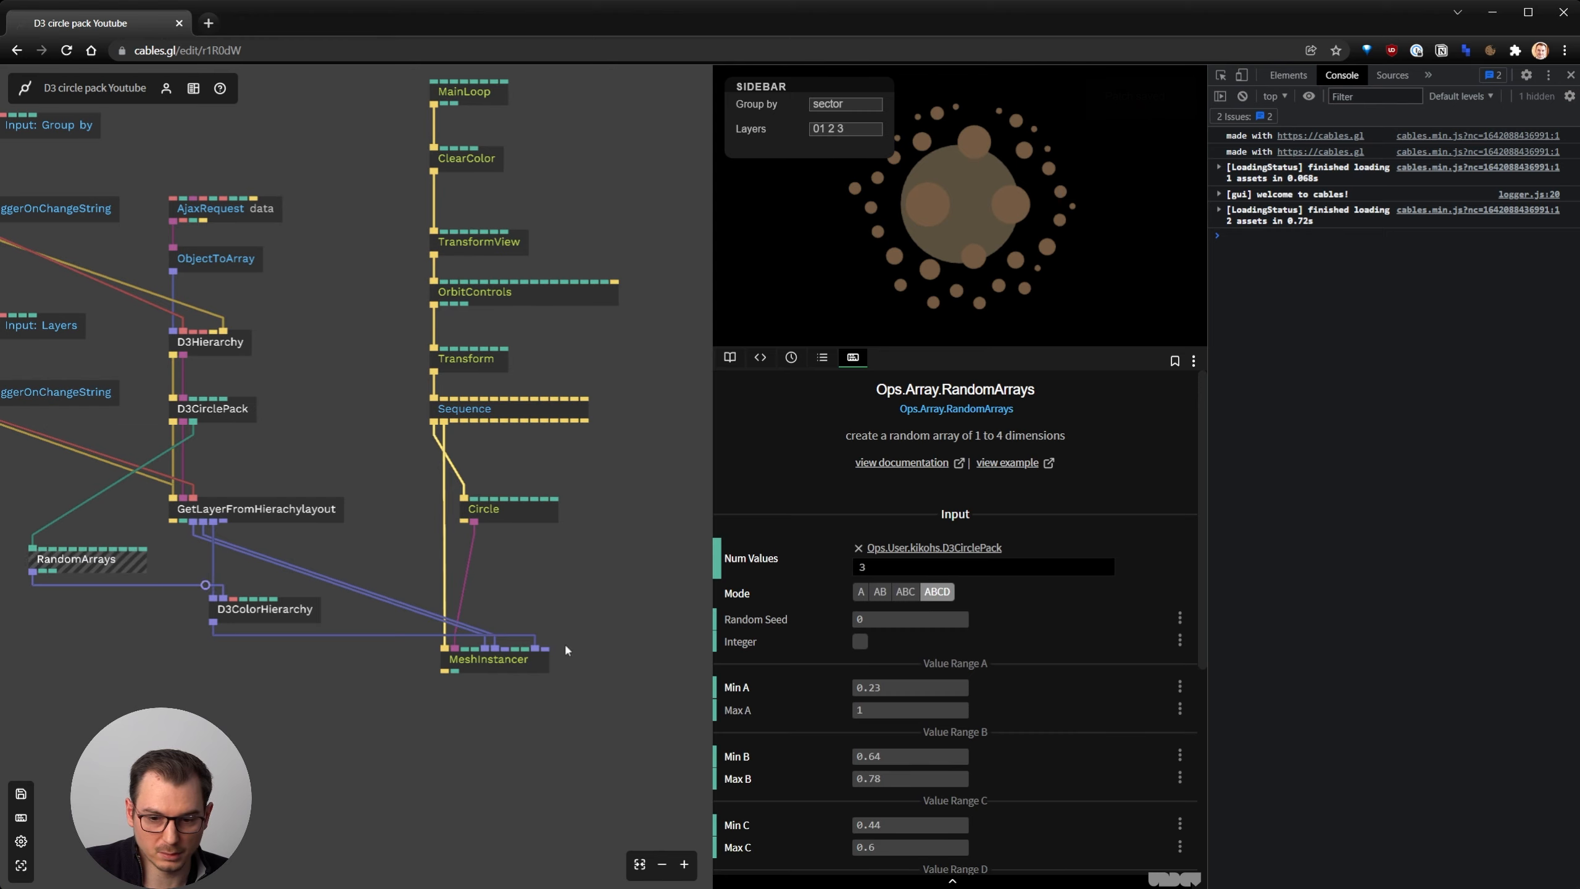
{"action": "left_click_drag", "start_coordinate": [910, 620], "coordinate": [947, 619]}
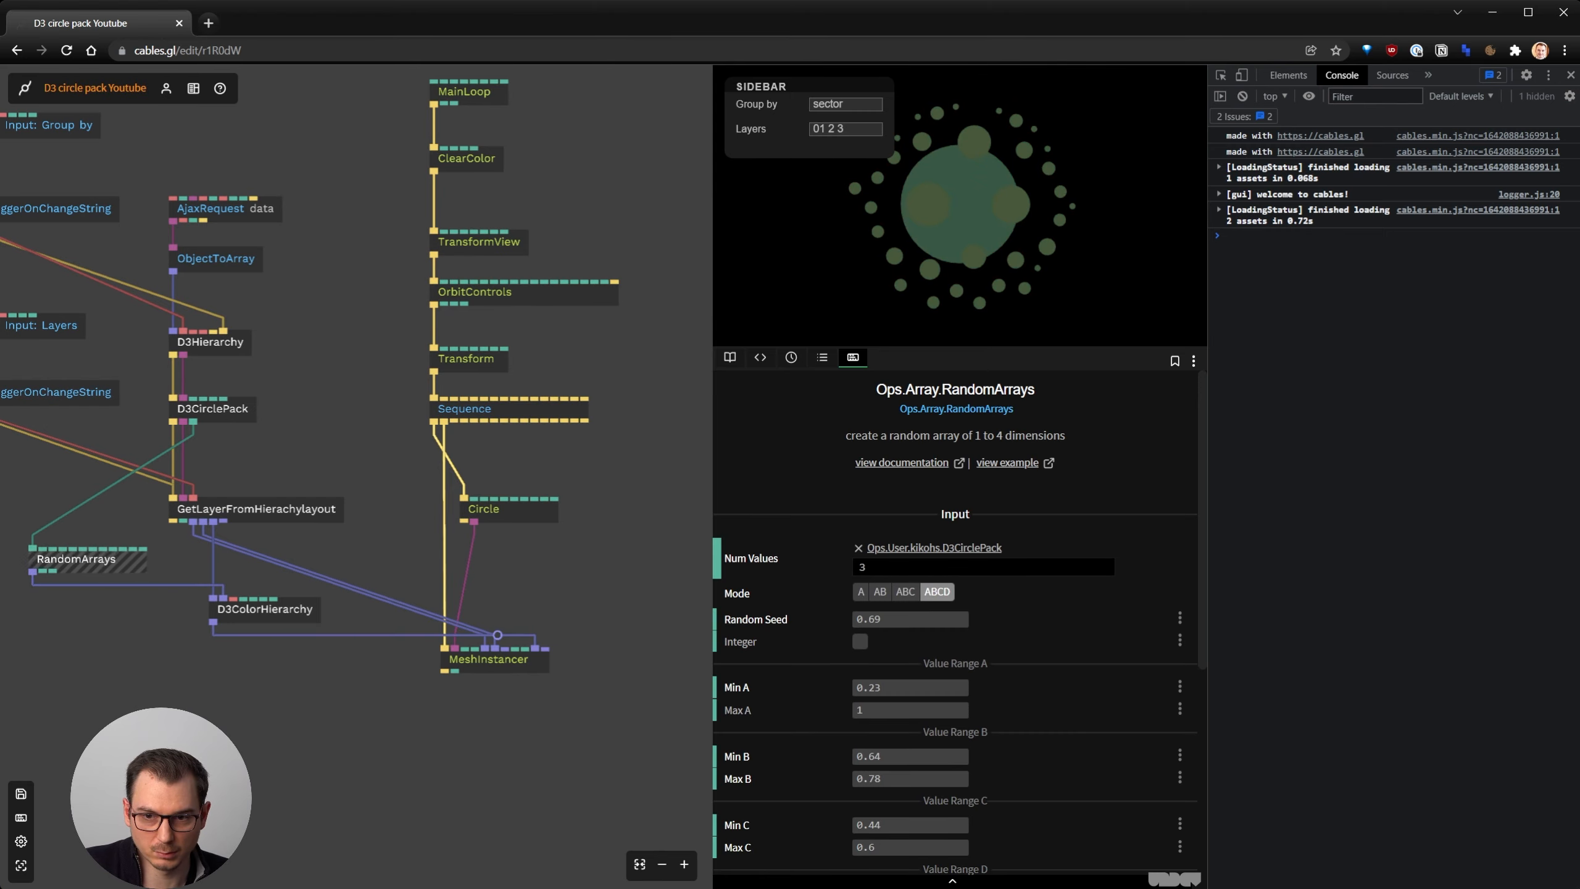
{"action": "key", "text": "alt+Tab"}
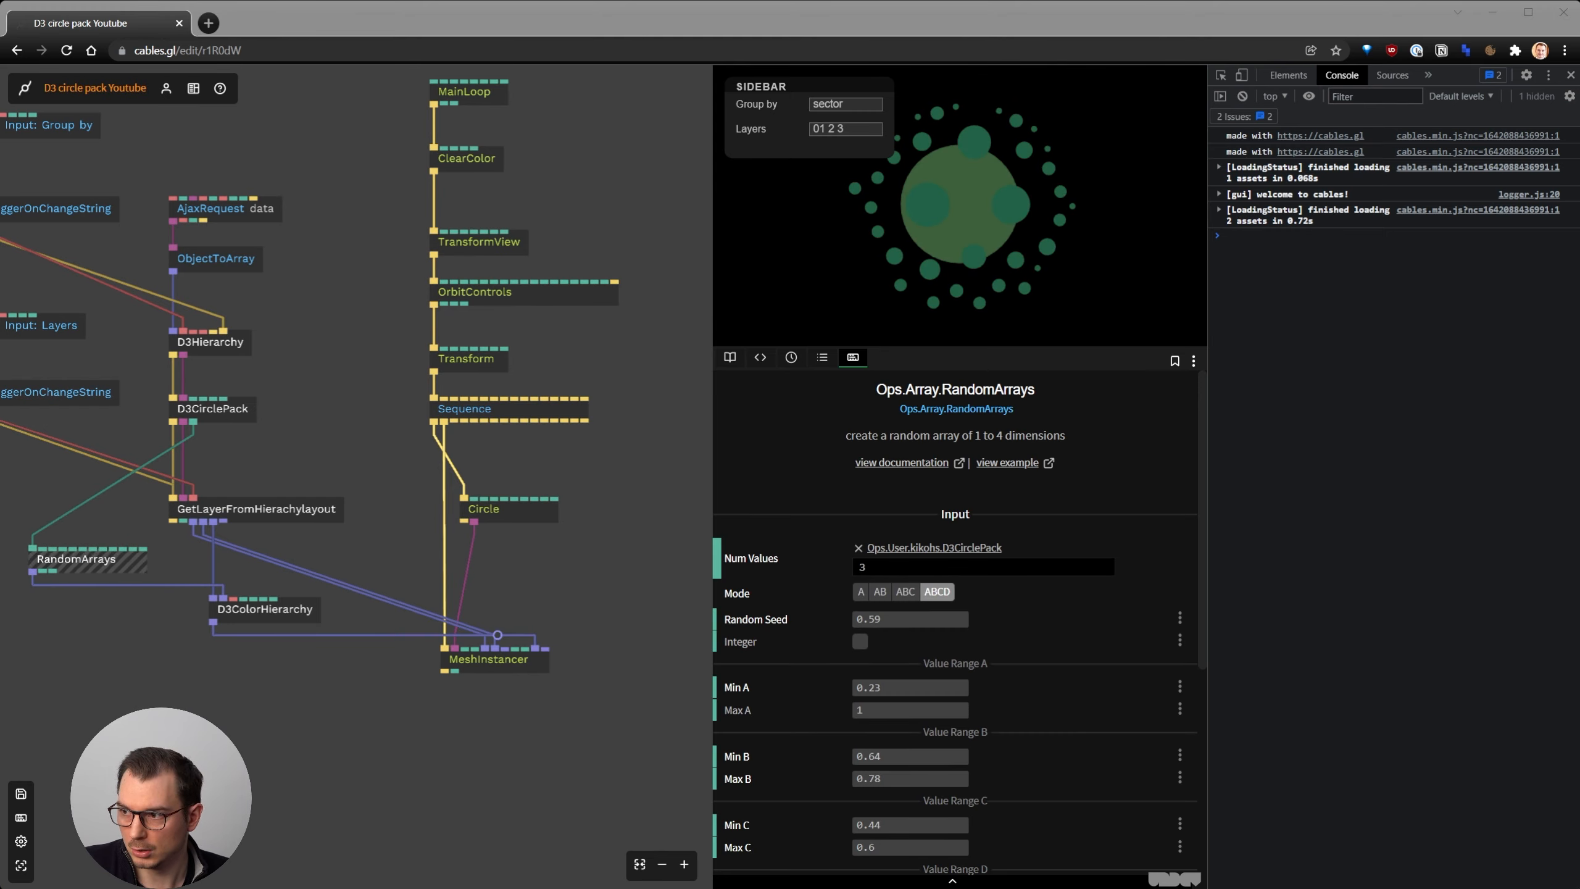
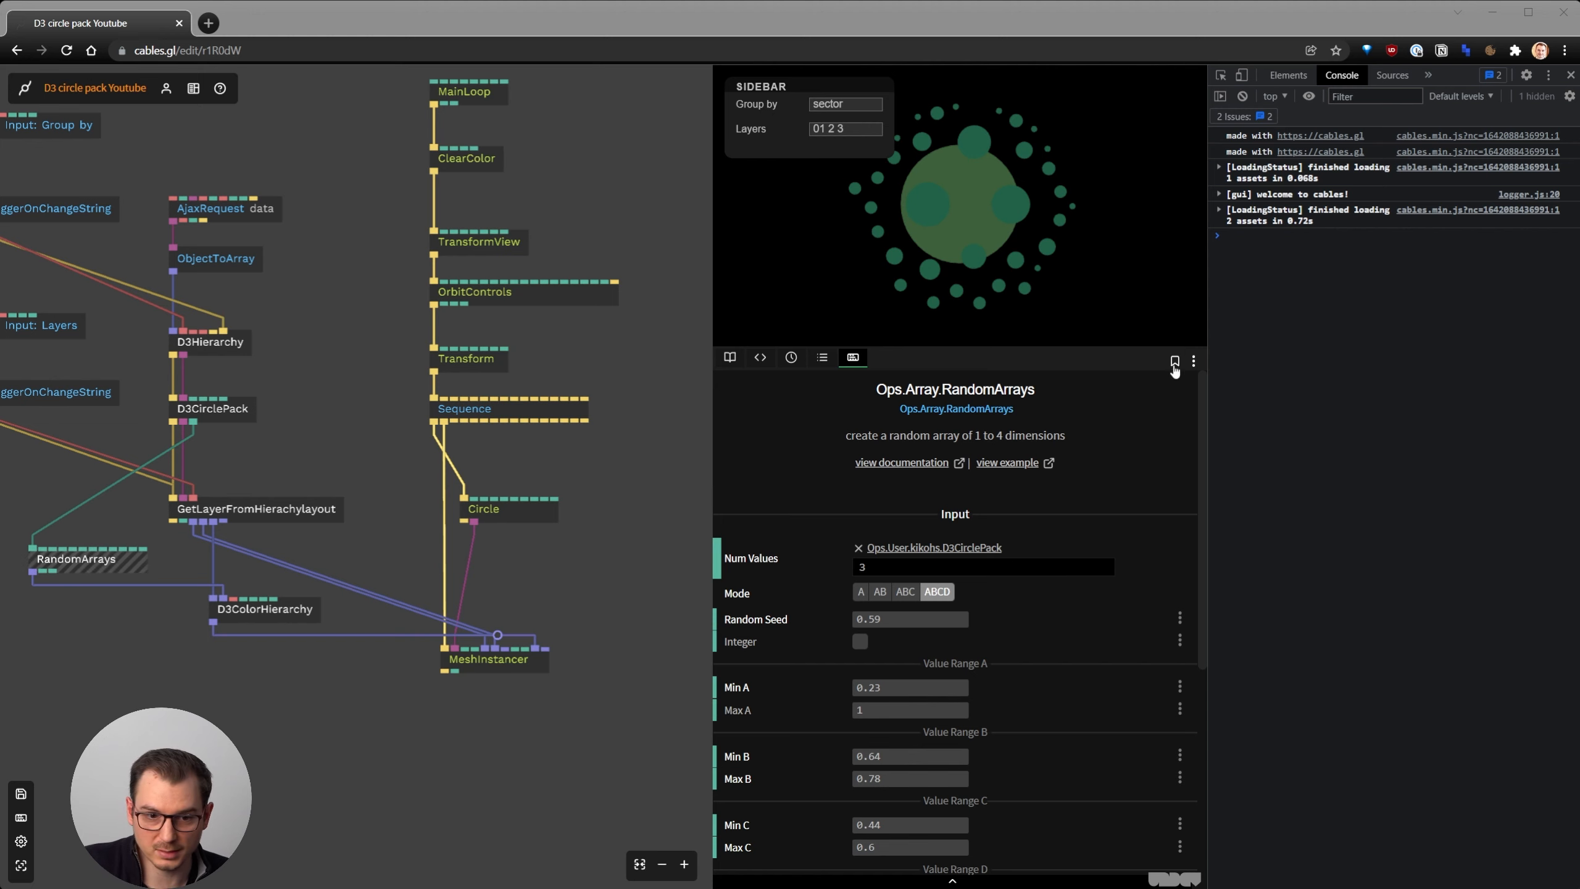
Add a BasicMaterial op and insert it between Transform and Sequence
{"action": "left_click_drag", "start_coordinate": [524, 384], "coordinate": [455, 598]}
{"action": "left_click", "coordinate": [495, 522]}
{"action": "key", "text": "Escape"}
{"action": "type", "text": "b"}
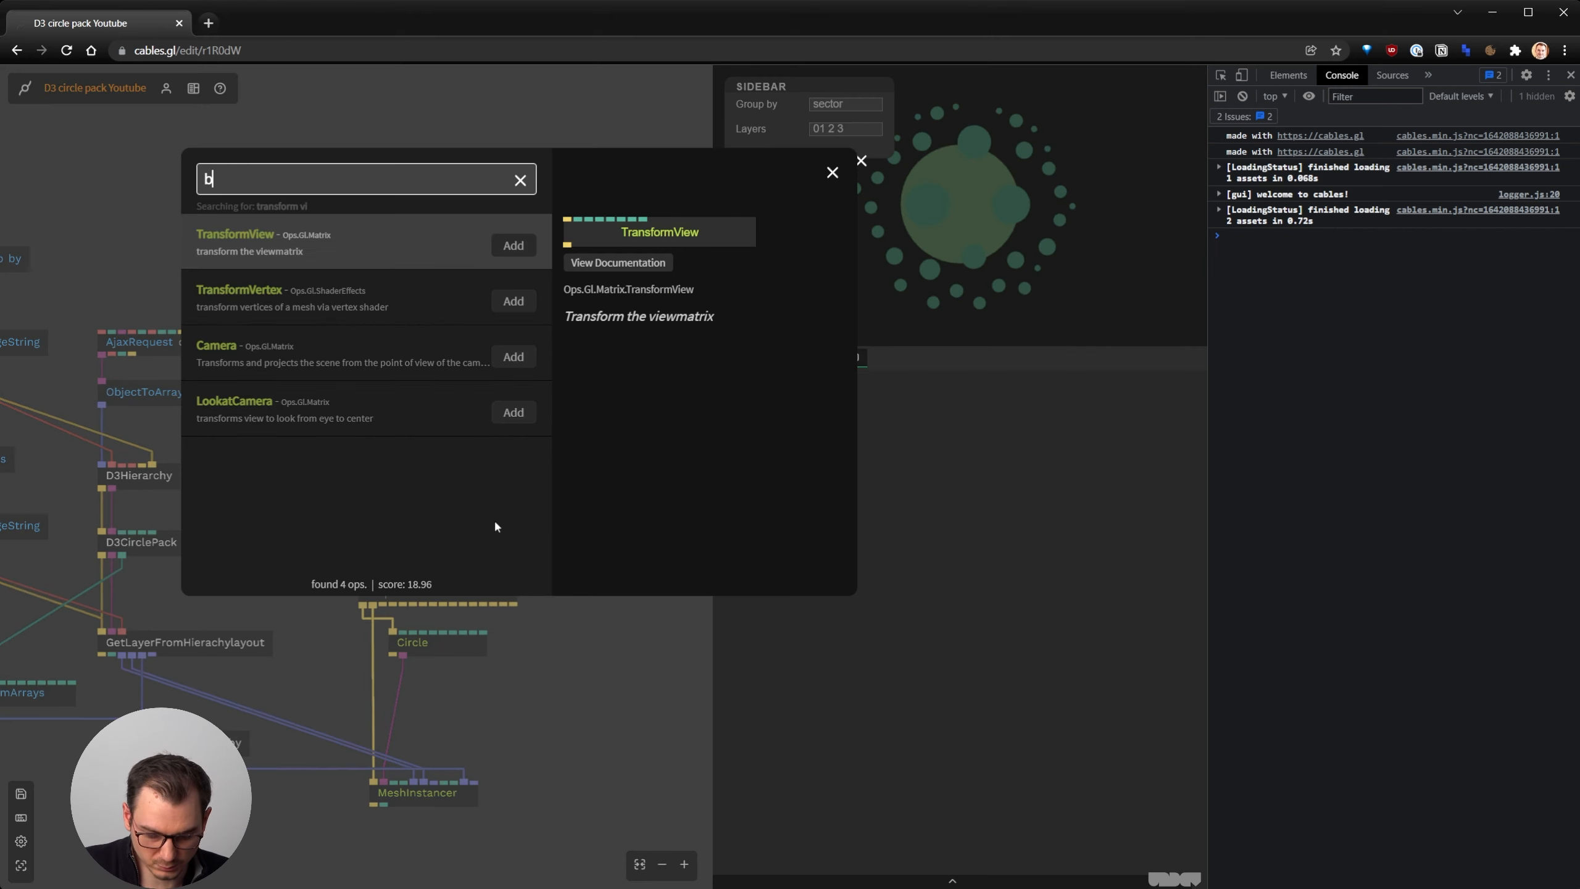
{"action": "type", "text": "asic"}
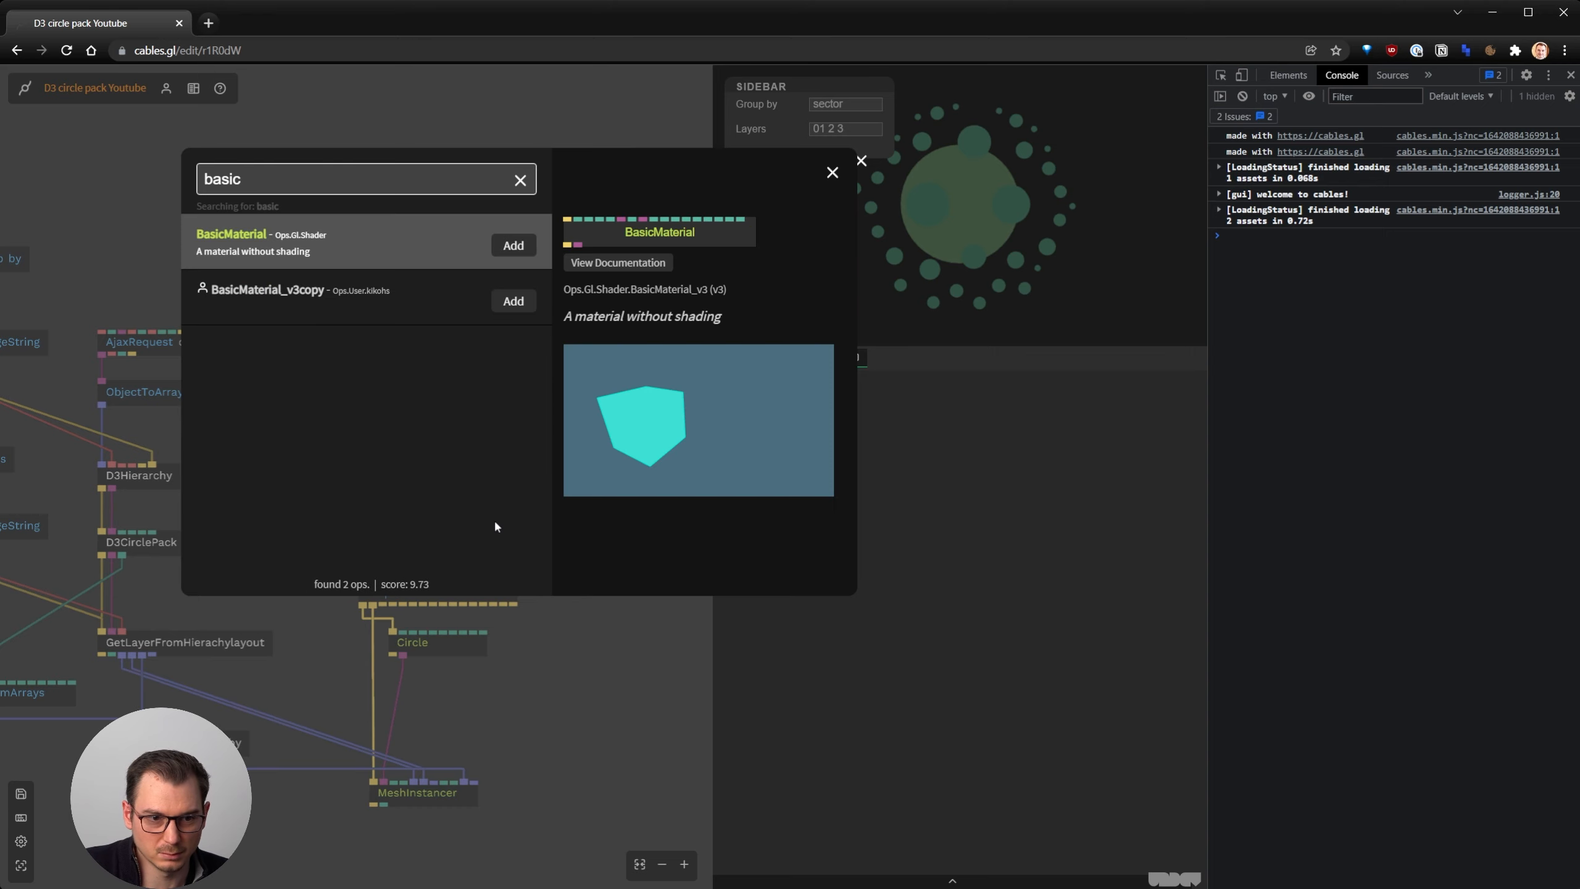
{"action": "key", "text": "Return"}
{"action": "left_click_drag", "start_coordinate": [520, 529], "coordinate": [362, 541]}
Set BasicMaterial's color to white and move the op up, clear of Sequence
{"action": "left_click", "coordinate": [872, 593]}
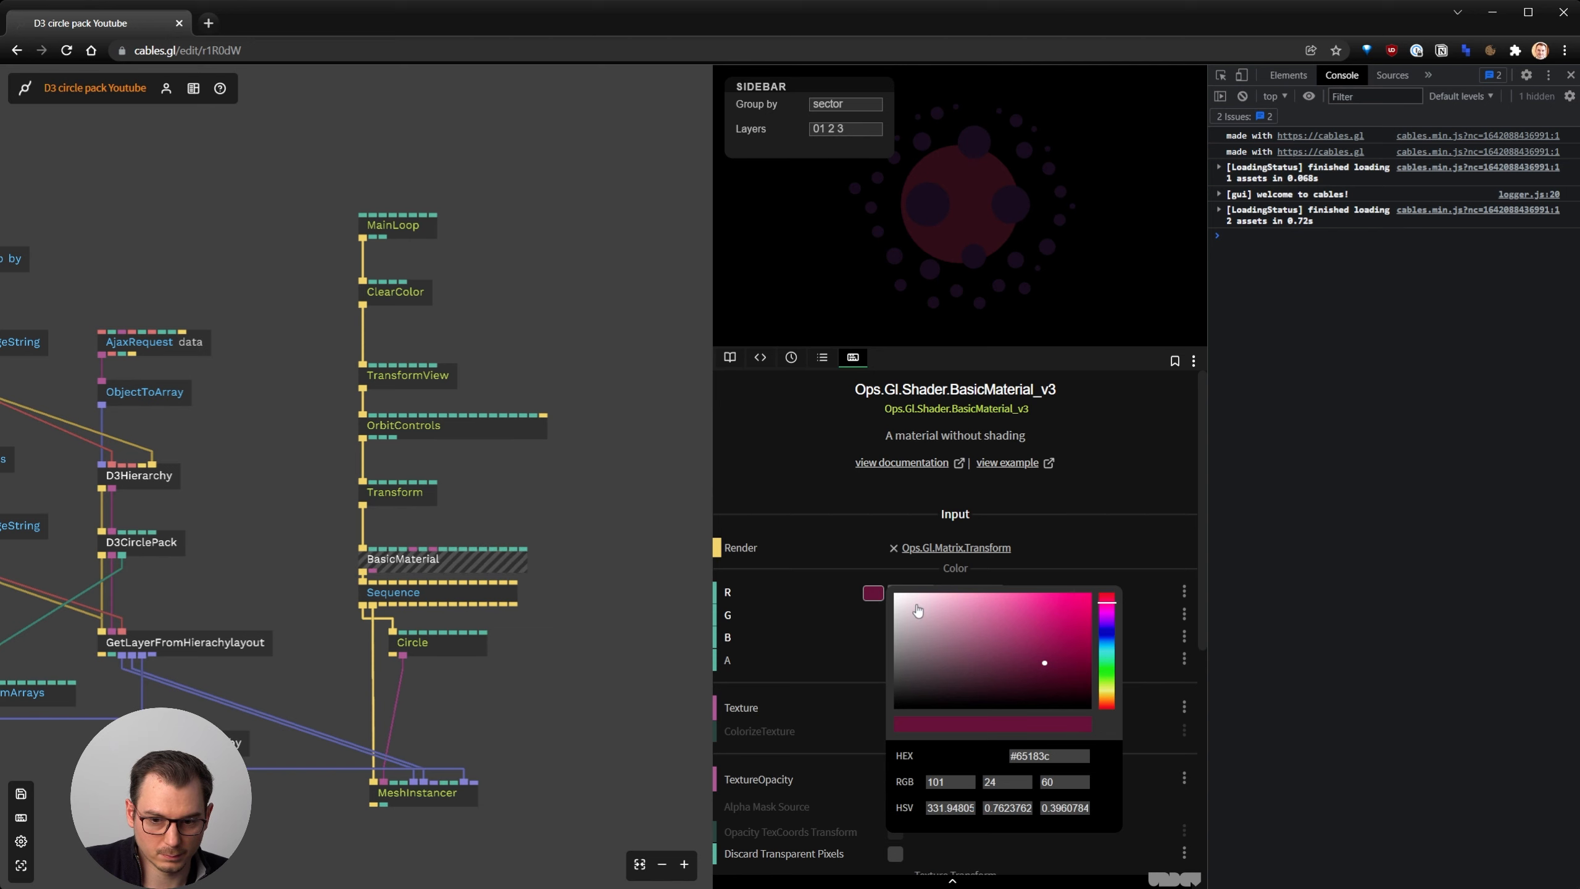
{"action": "left_click_drag", "start_coordinate": [445, 559], "coordinate": [446, 540]}
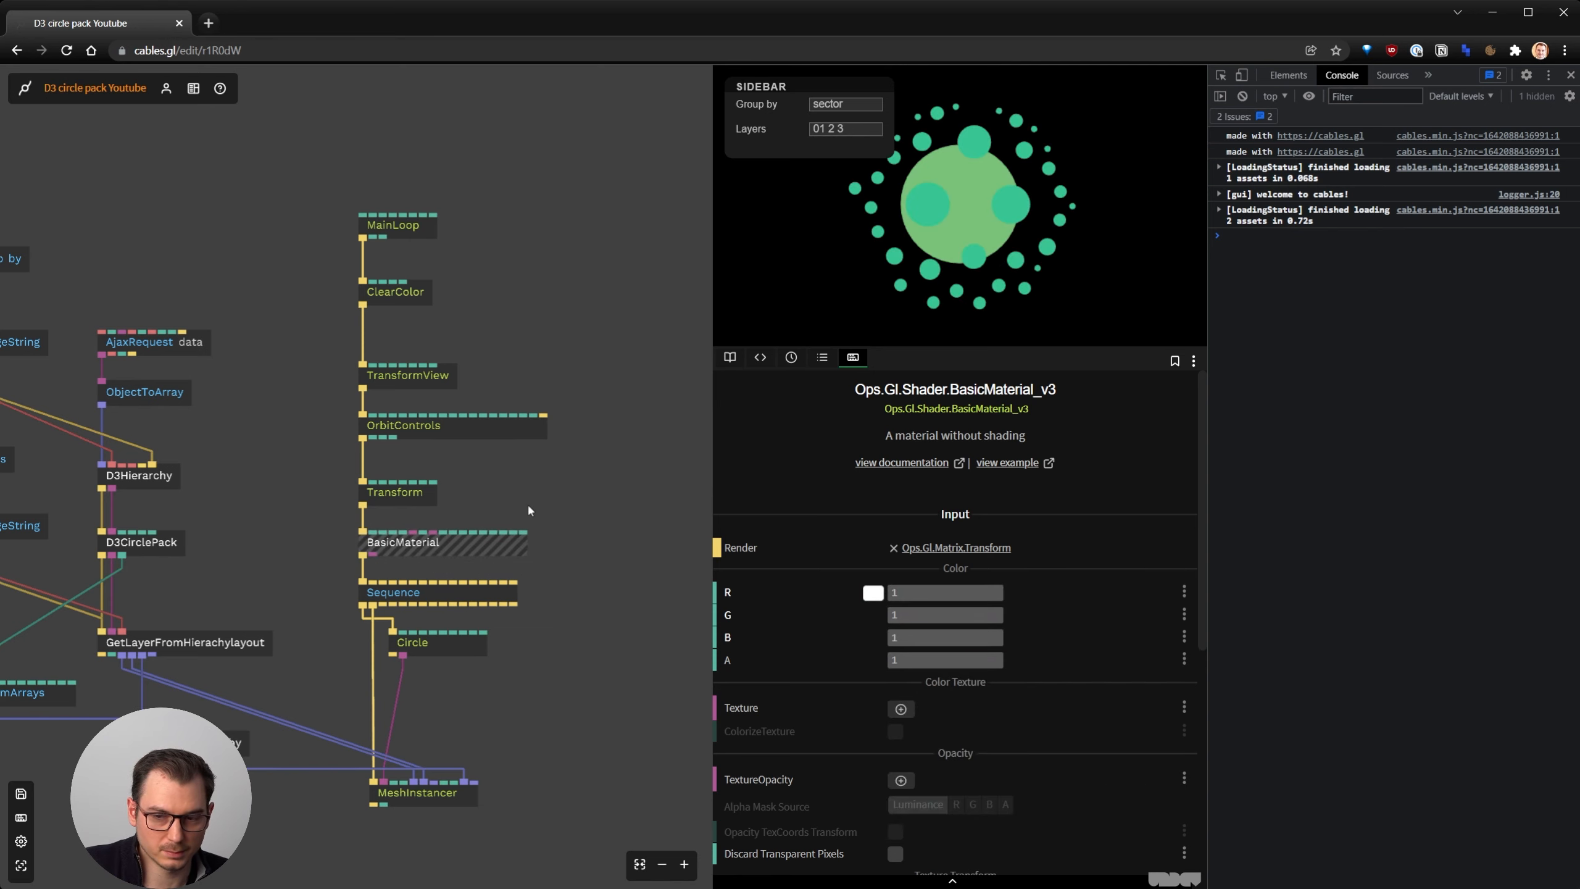
{"action": "left_click", "coordinate": [530, 508]}
Move D3Hierarchy slightly up between ObjectToArray and D3CirclePack to tidy the data chain
{"action": "scroll", "coordinate": [589, 544], "scroll_direction": "down", "scroll_amount": 1}
{"action": "left_click_drag", "start_coordinate": [592, 542], "coordinate": [656, 379]}
{"action": "scroll", "coordinate": [349, 716], "scroll_direction": "up", "scroll_amount": 4}
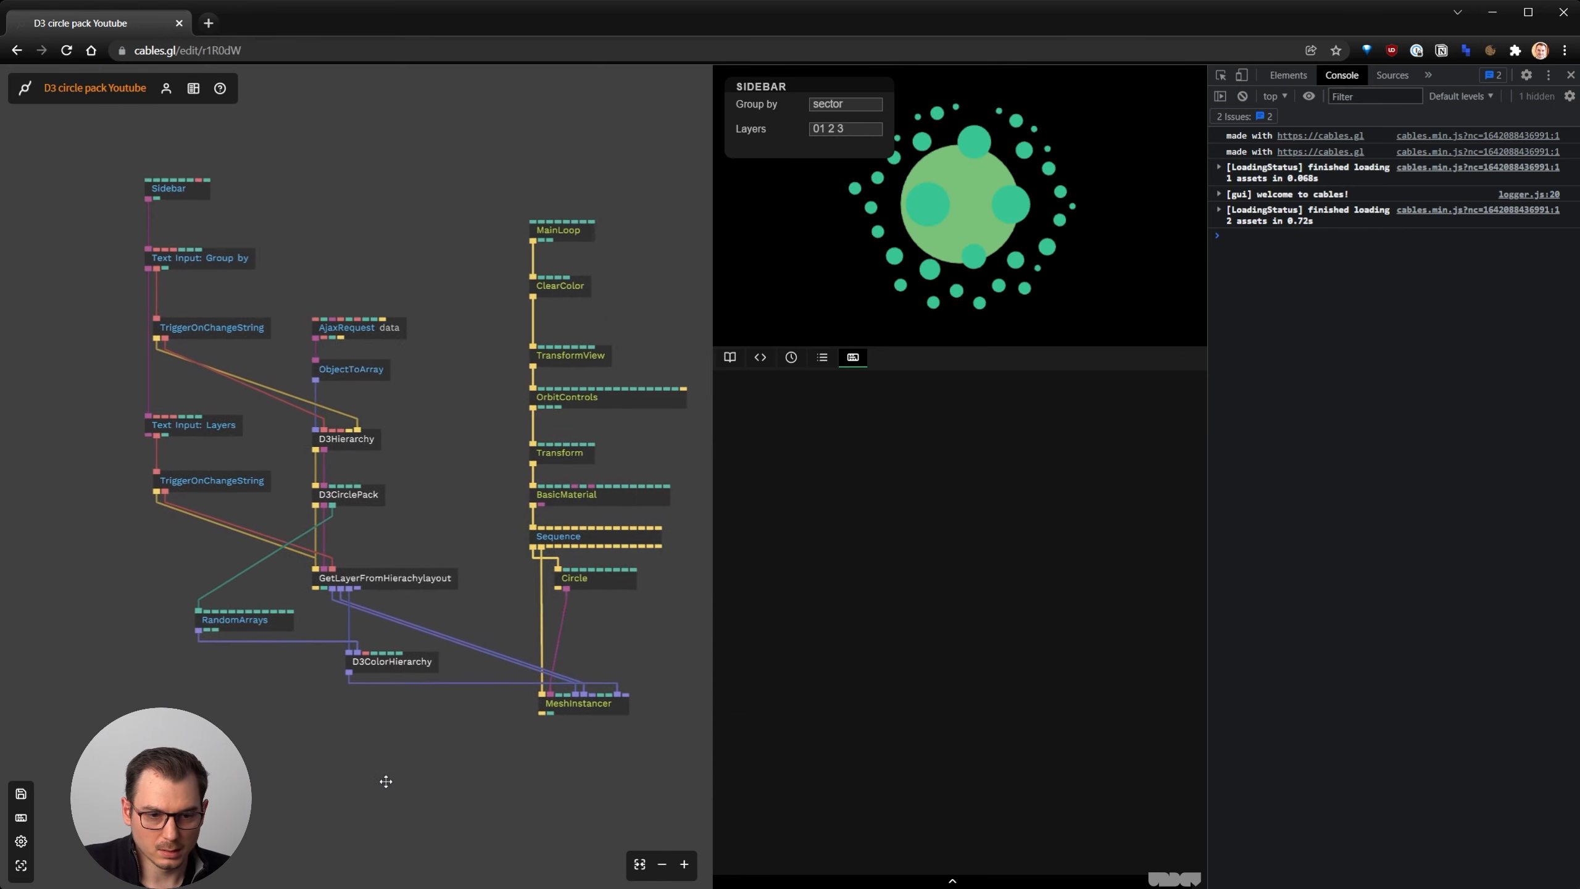
{"action": "left_click_drag", "start_coordinate": [313, 325], "coordinate": [399, 405]}
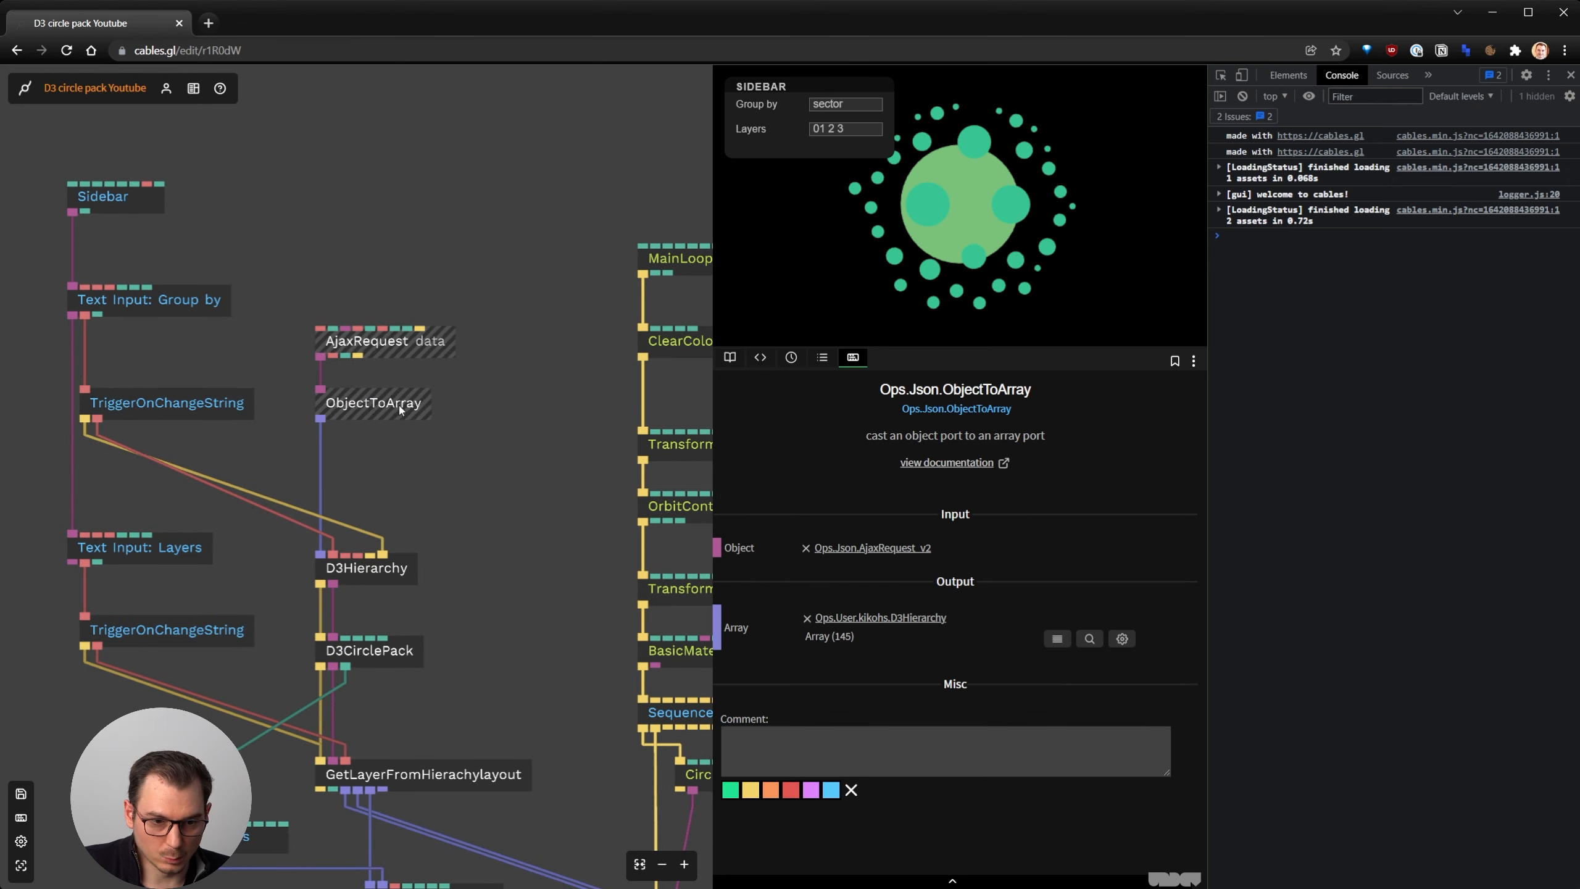
{"action": "left_click_drag", "start_coordinate": [366, 569], "coordinate": [366, 549]}
{"action": "left_click", "coordinate": [420, 521]}
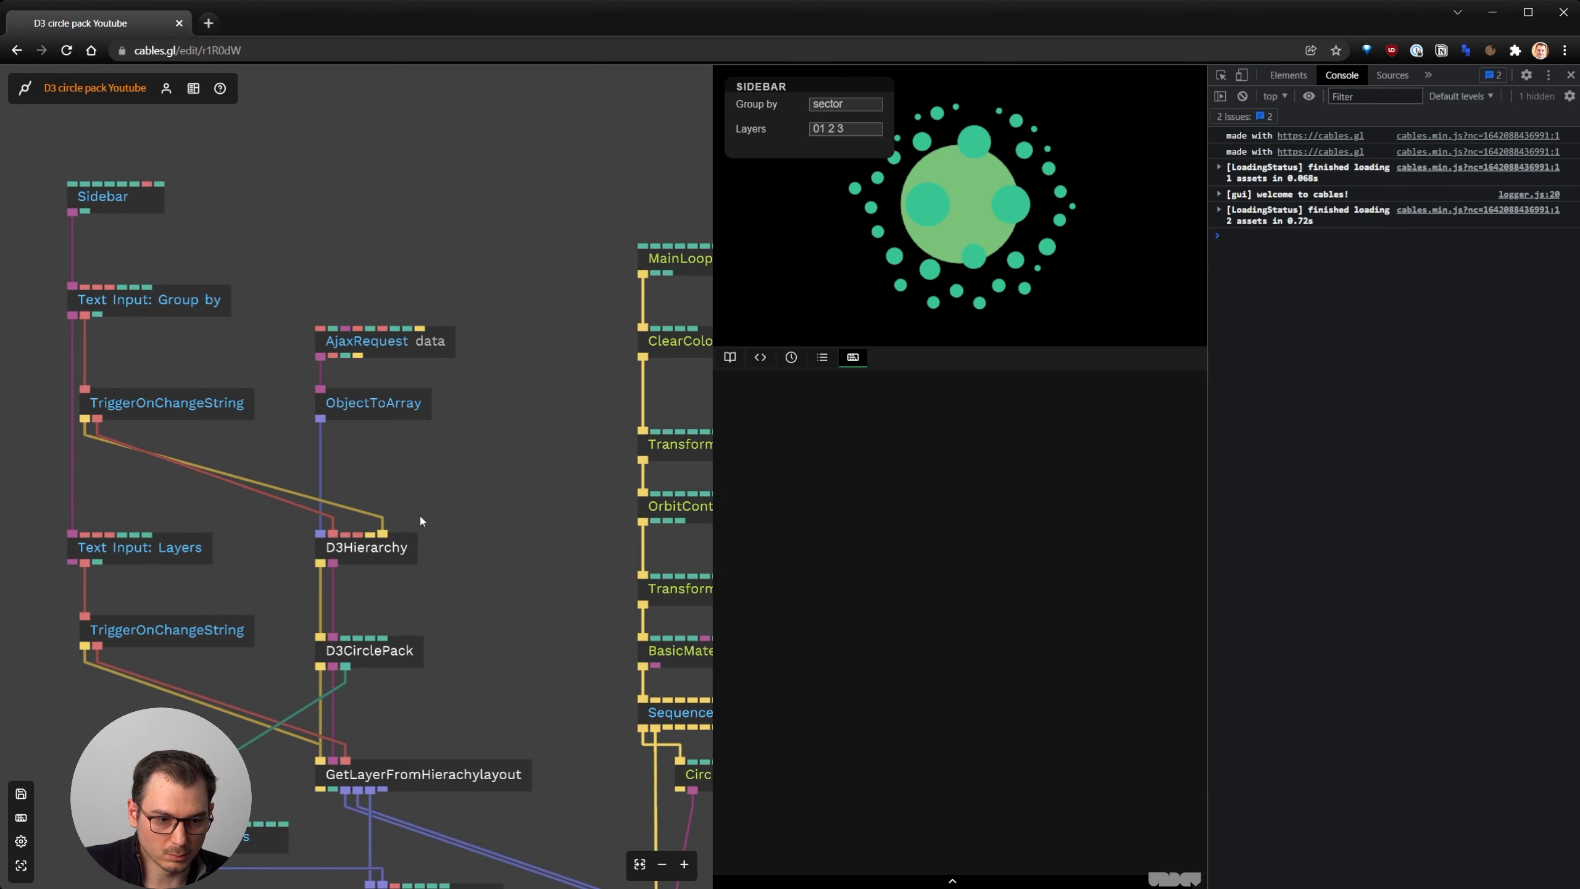
Set the random seed of RandomArrays to 0.88 and the sidebar's Layers value to "0 1 2 3", and tilt the preview slightly
{"action": "left_click_drag", "start_coordinate": [236, 565], "coordinate": [300, 382]}
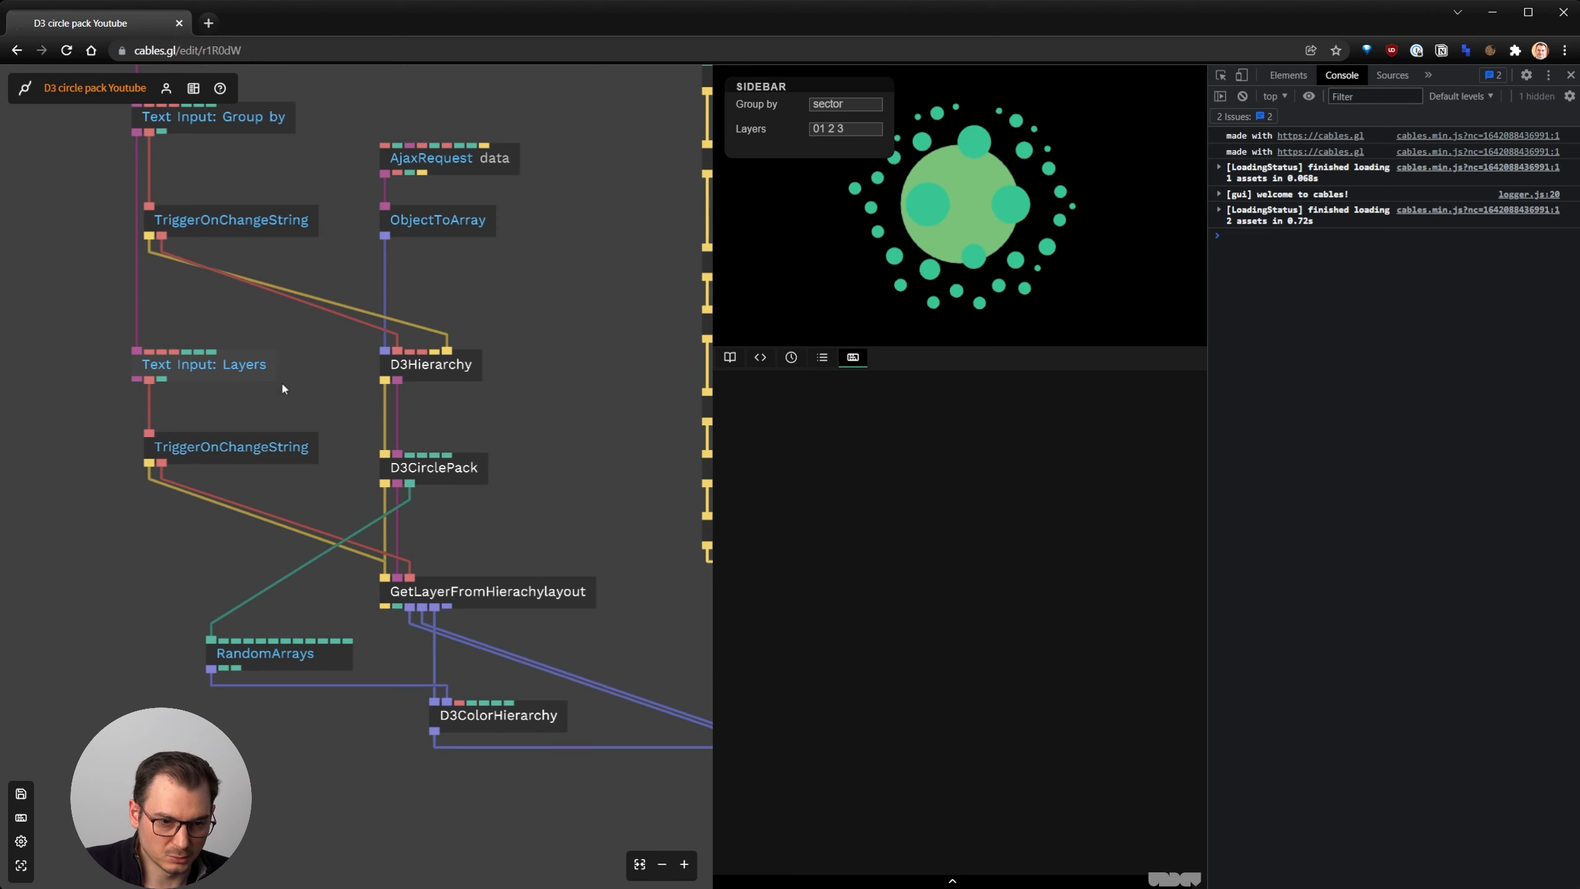
{"action": "left_click", "coordinate": [278, 655]}
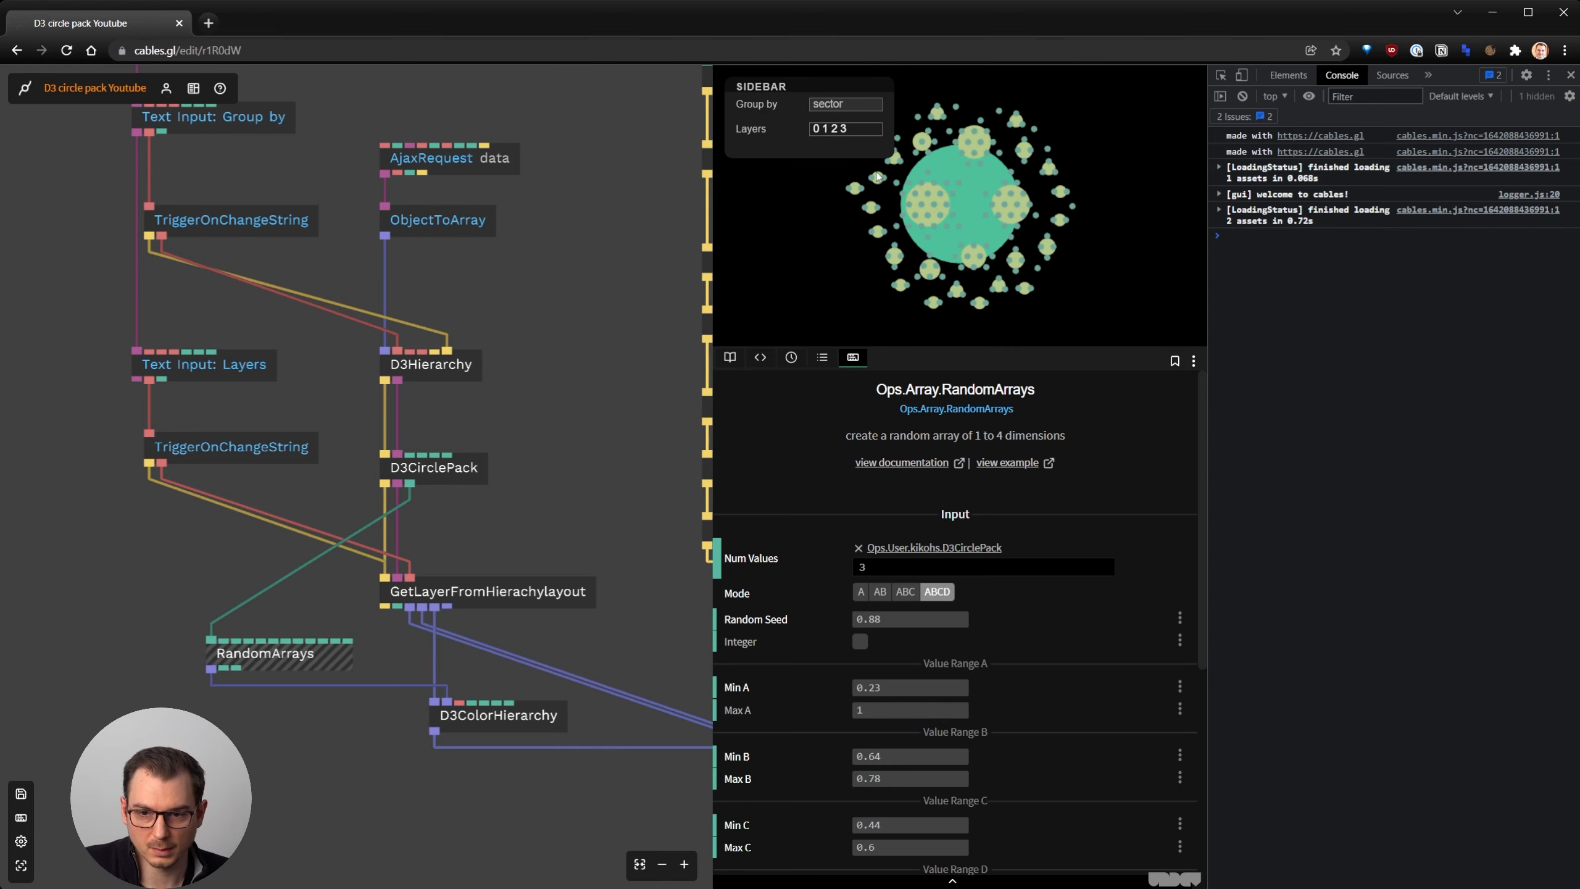
{"action": "mouse_move", "coordinate": [957, 229]}
{"action": "left_mouse_down"}
{"action": "mouse_move", "coordinate": [1217, 282]}
{"action": "mouse_move", "coordinate": [977, 227]}
{"action": "left_mouse_up"}
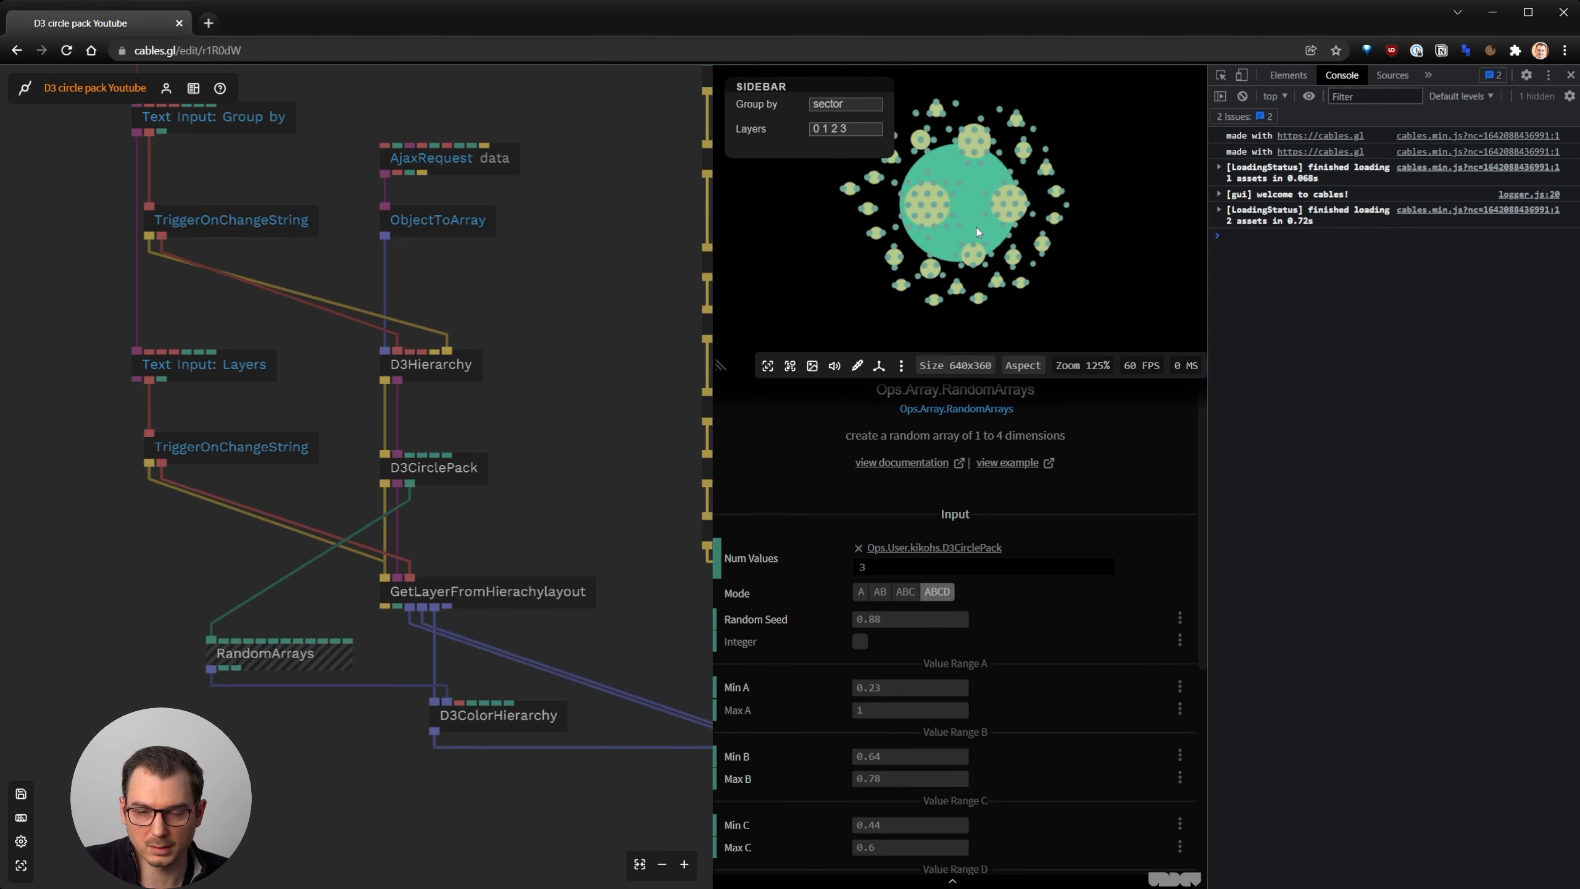
Deselect the op and save the patch
{"action": "left_click", "coordinate": [530, 481]}
{"action": "scroll", "coordinate": [552, 508], "scroll_direction": "down", "scroll_amount": 3}
{"action": "scroll", "coordinate": [660, 535], "scroll_direction": "up", "scroll_amount": 3}
{"action": "key", "text": "ctrl+s"}
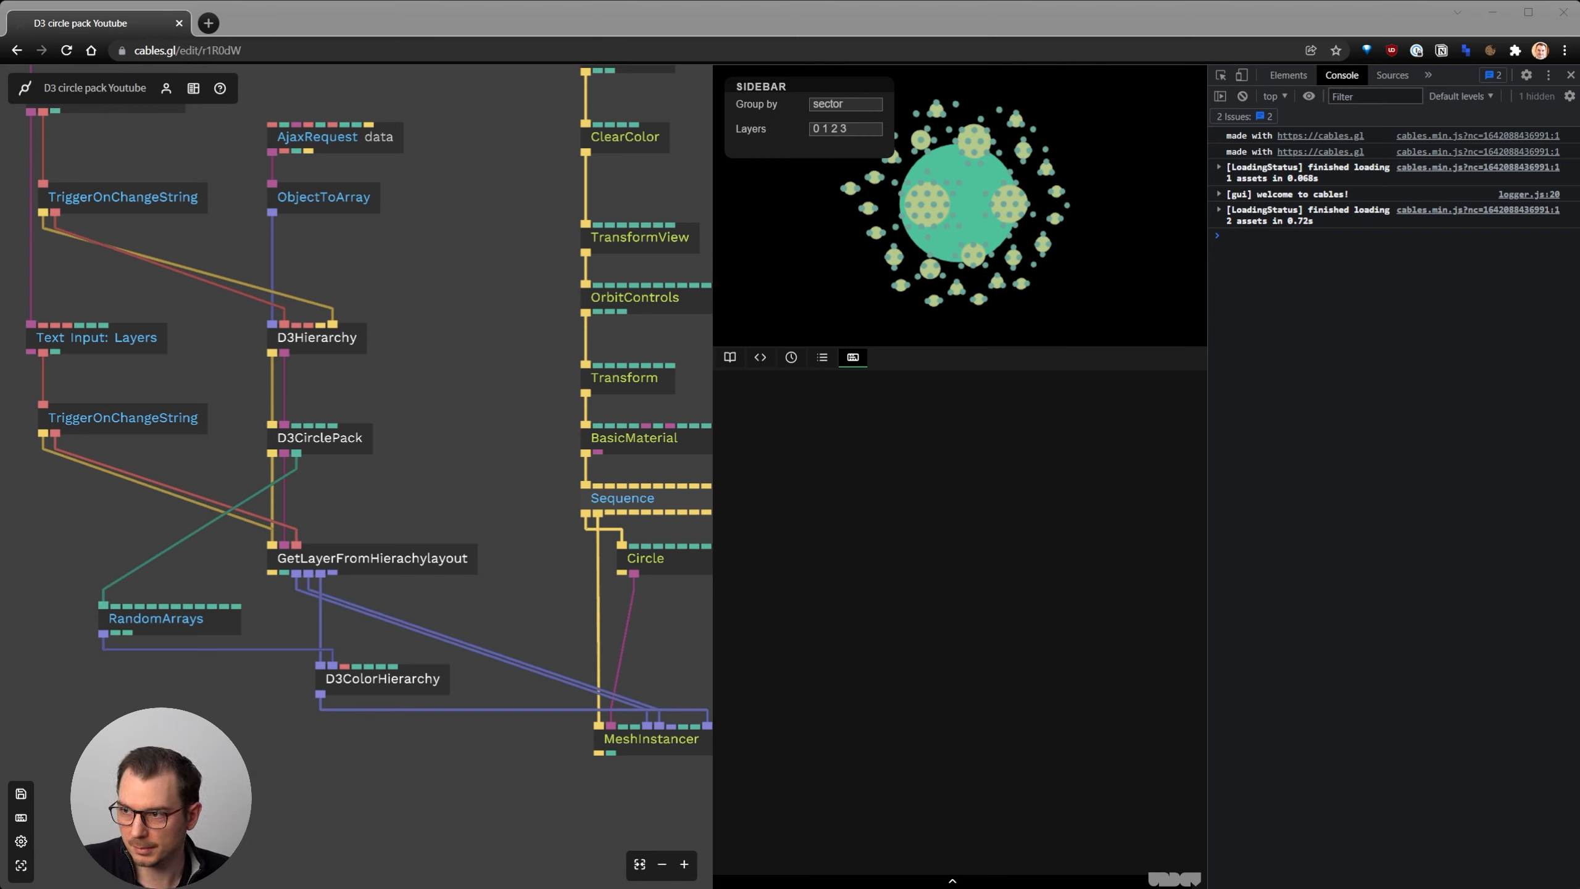
Set the radius of the Circle op to 1
{"action": "left_click", "coordinate": [342, 445]}
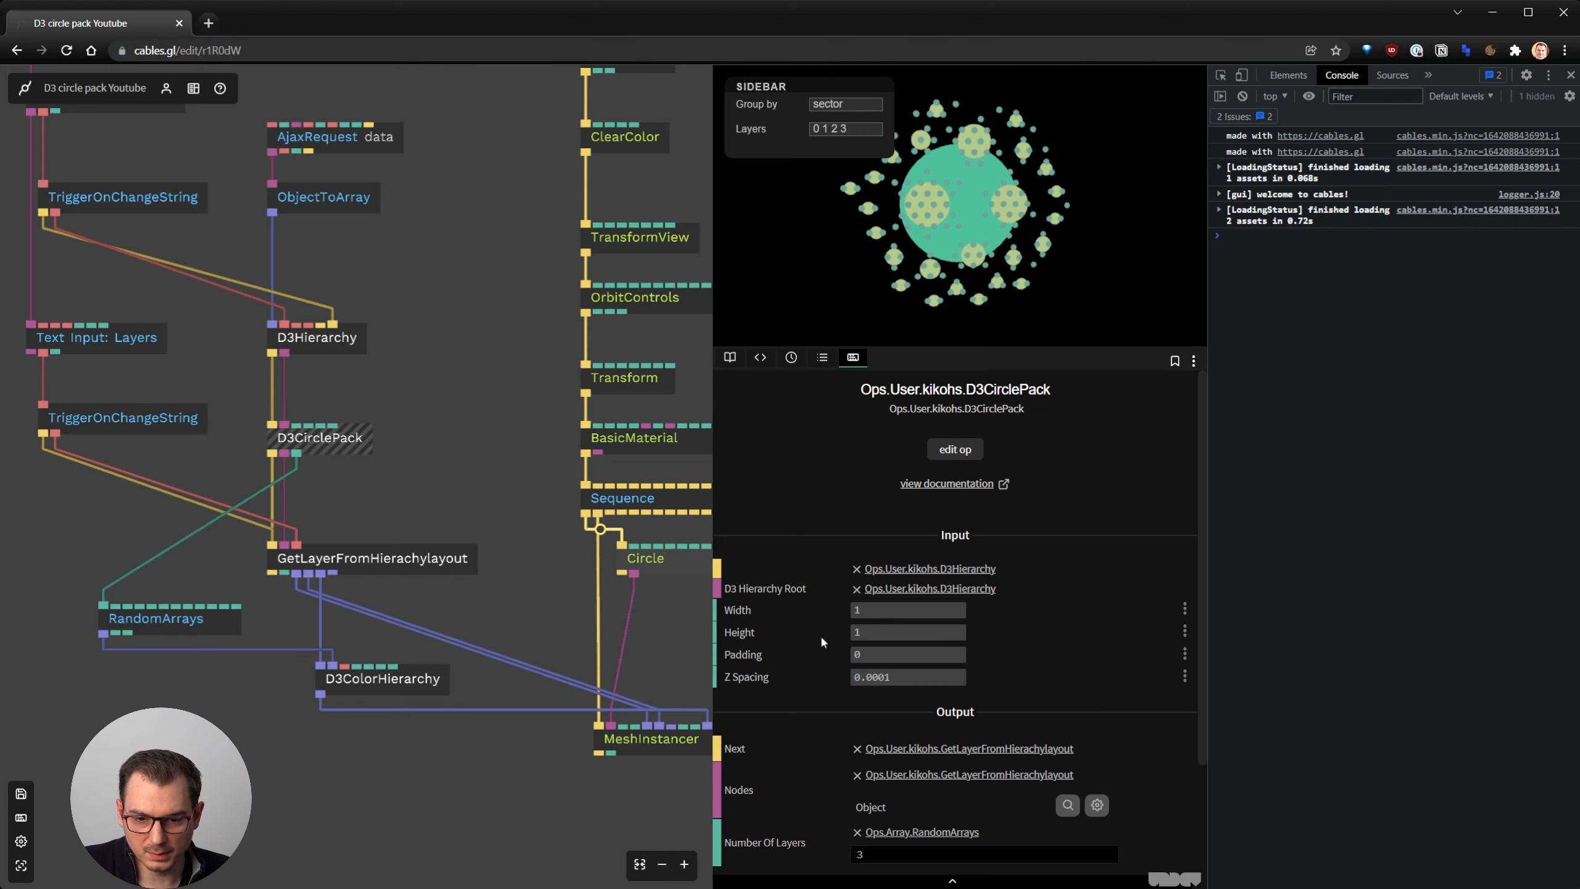
{"action": "left_click_drag", "start_coordinate": [586, 798], "coordinate": [481, 744]}
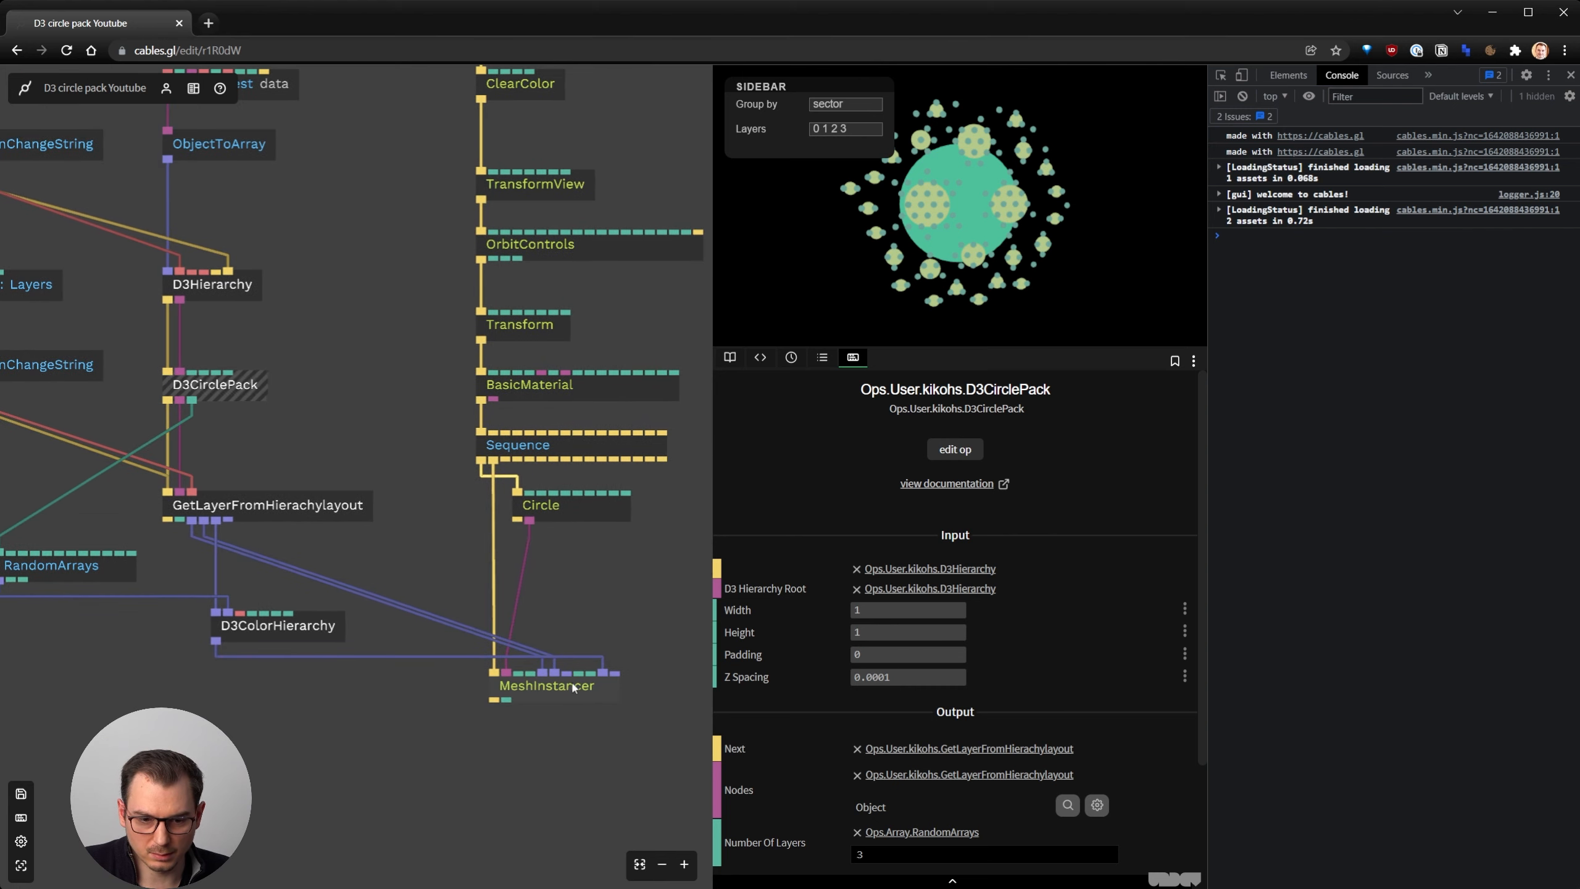
{"action": "left_click", "coordinate": [588, 515]}
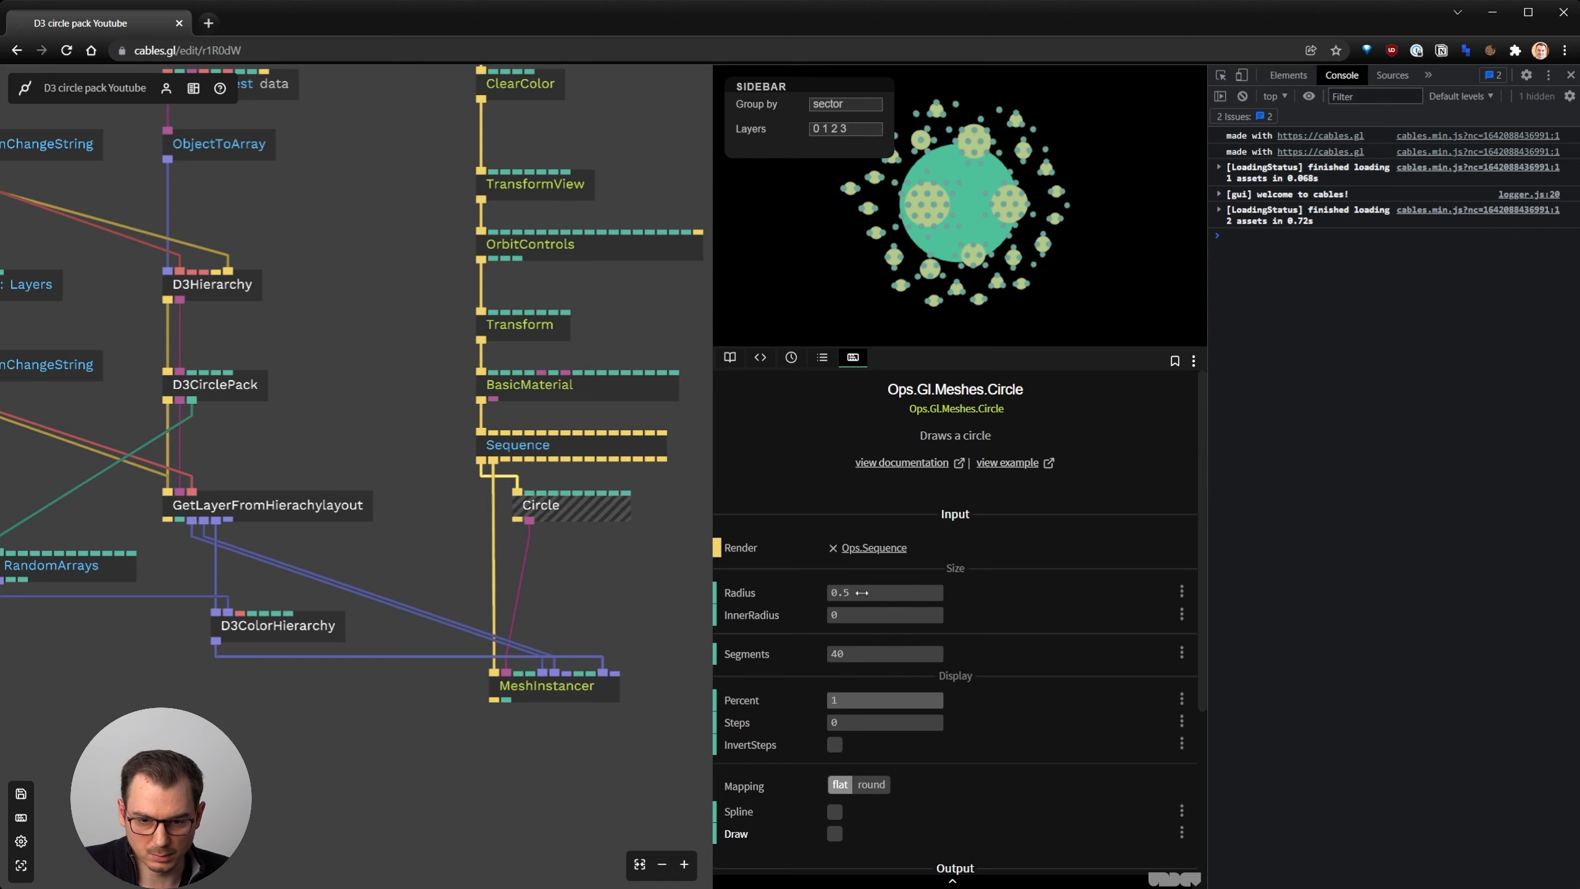
{"action": "left_click", "coordinate": [861, 592]}
{"action": "type", "text": "1"}
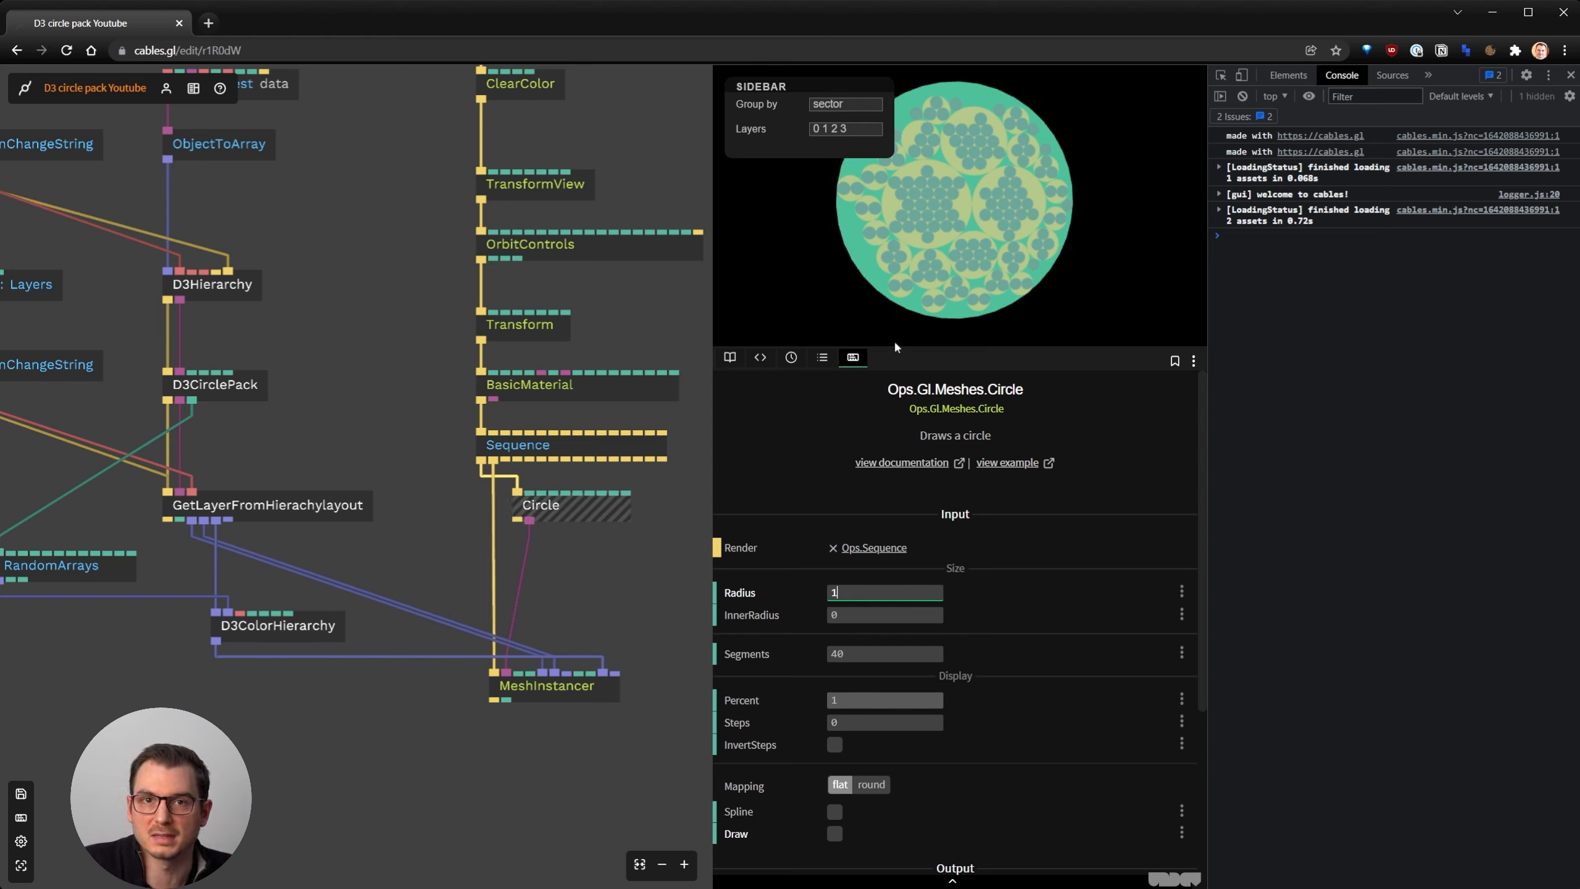
Collapse the sidebar overlay in the preview and orbit the circle pack slightly
{"action": "left_click", "coordinate": [787, 87]}
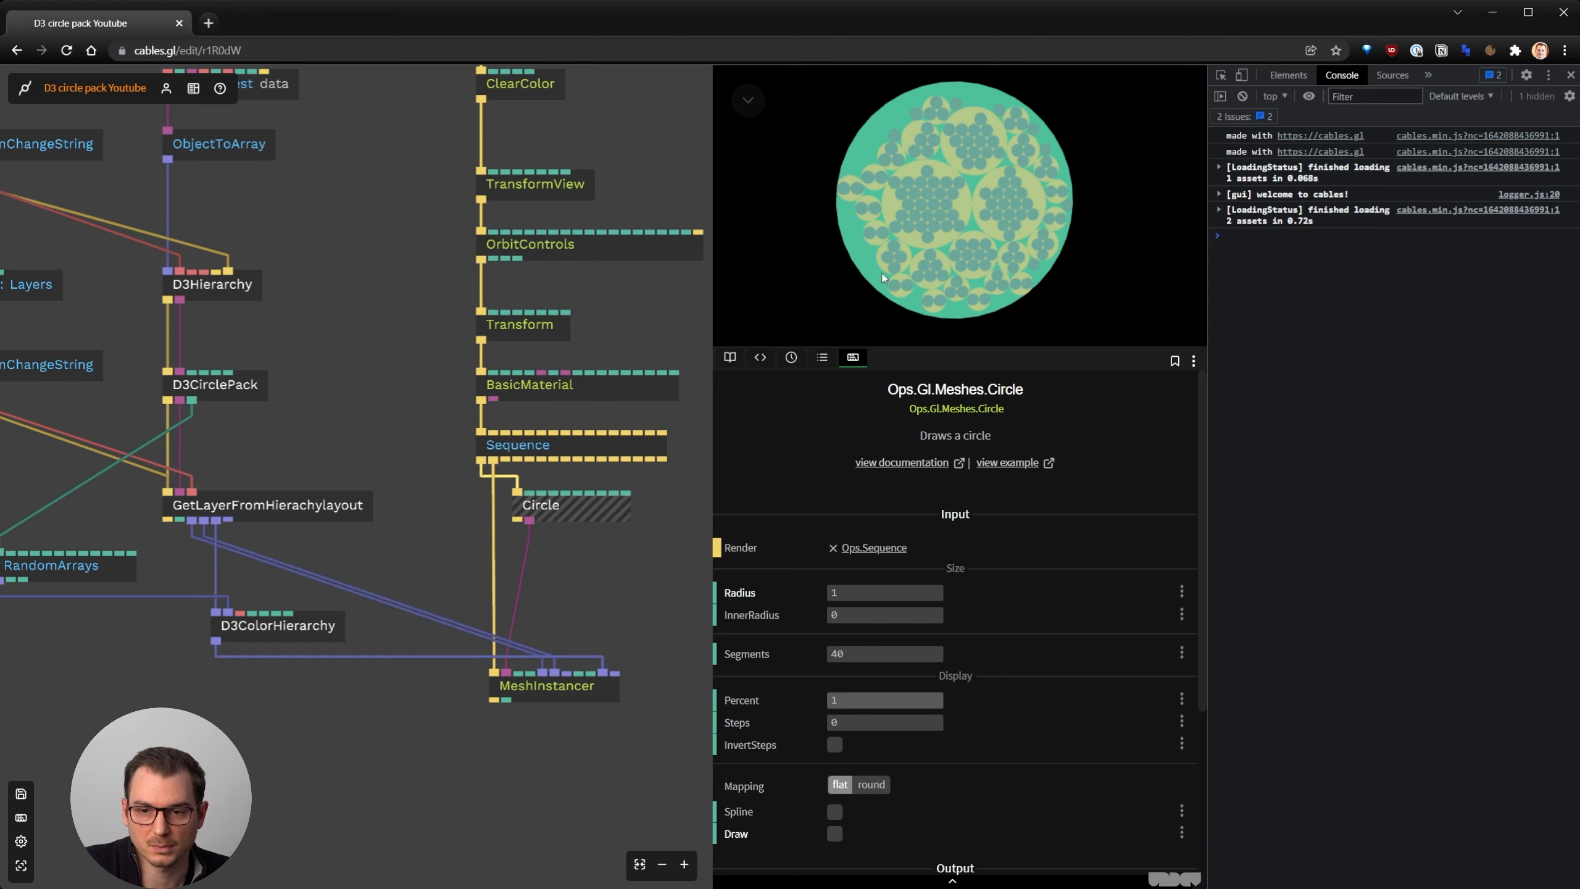
{"action": "left_click_drag", "start_coordinate": [881, 273], "coordinate": [987, 161]}
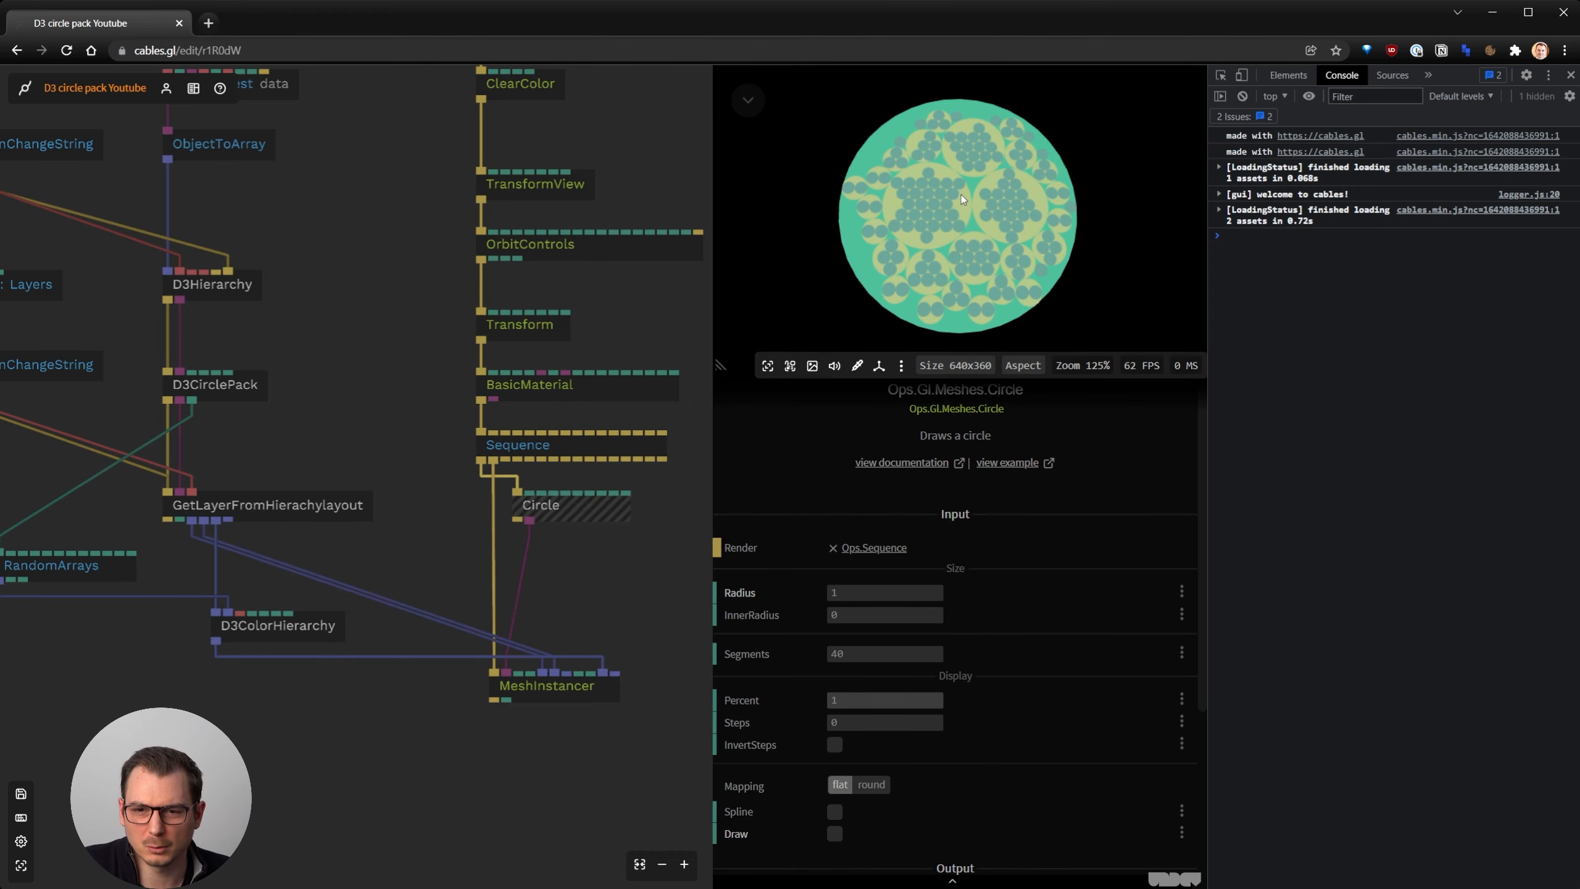
{"action": "left_click", "coordinate": [862, 595]}
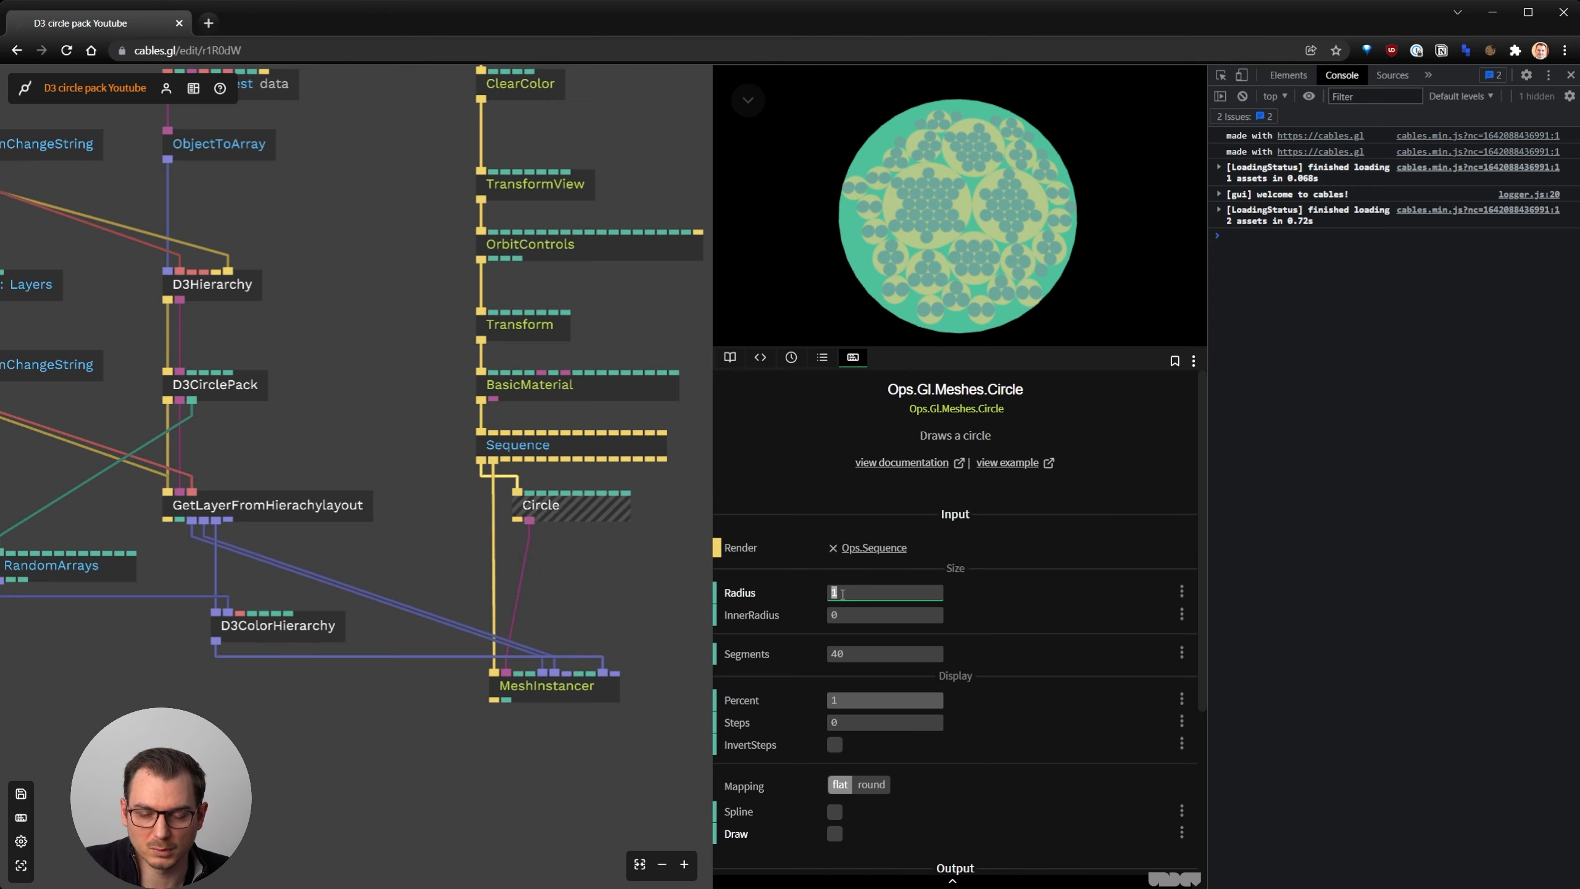
{"action": "left_click", "coordinate": [683, 599]}
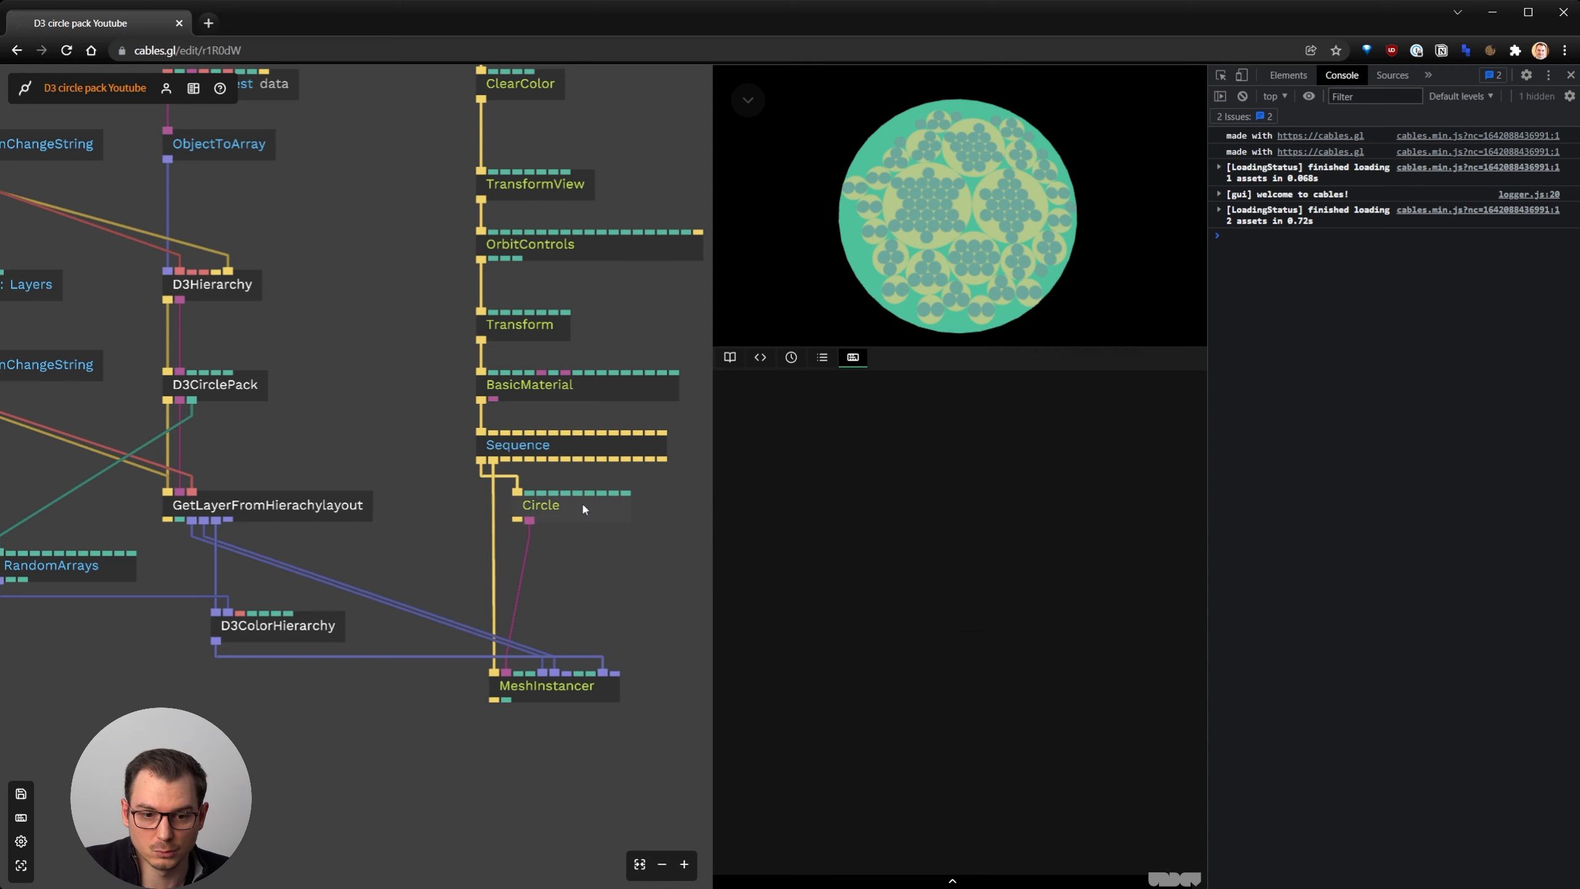
Move the Circle op slightly down, further away from Sequence
{"action": "left_click_drag", "start_coordinate": [592, 558], "coordinate": [518, 571]}
{"action": "left_click", "coordinate": [509, 522]}
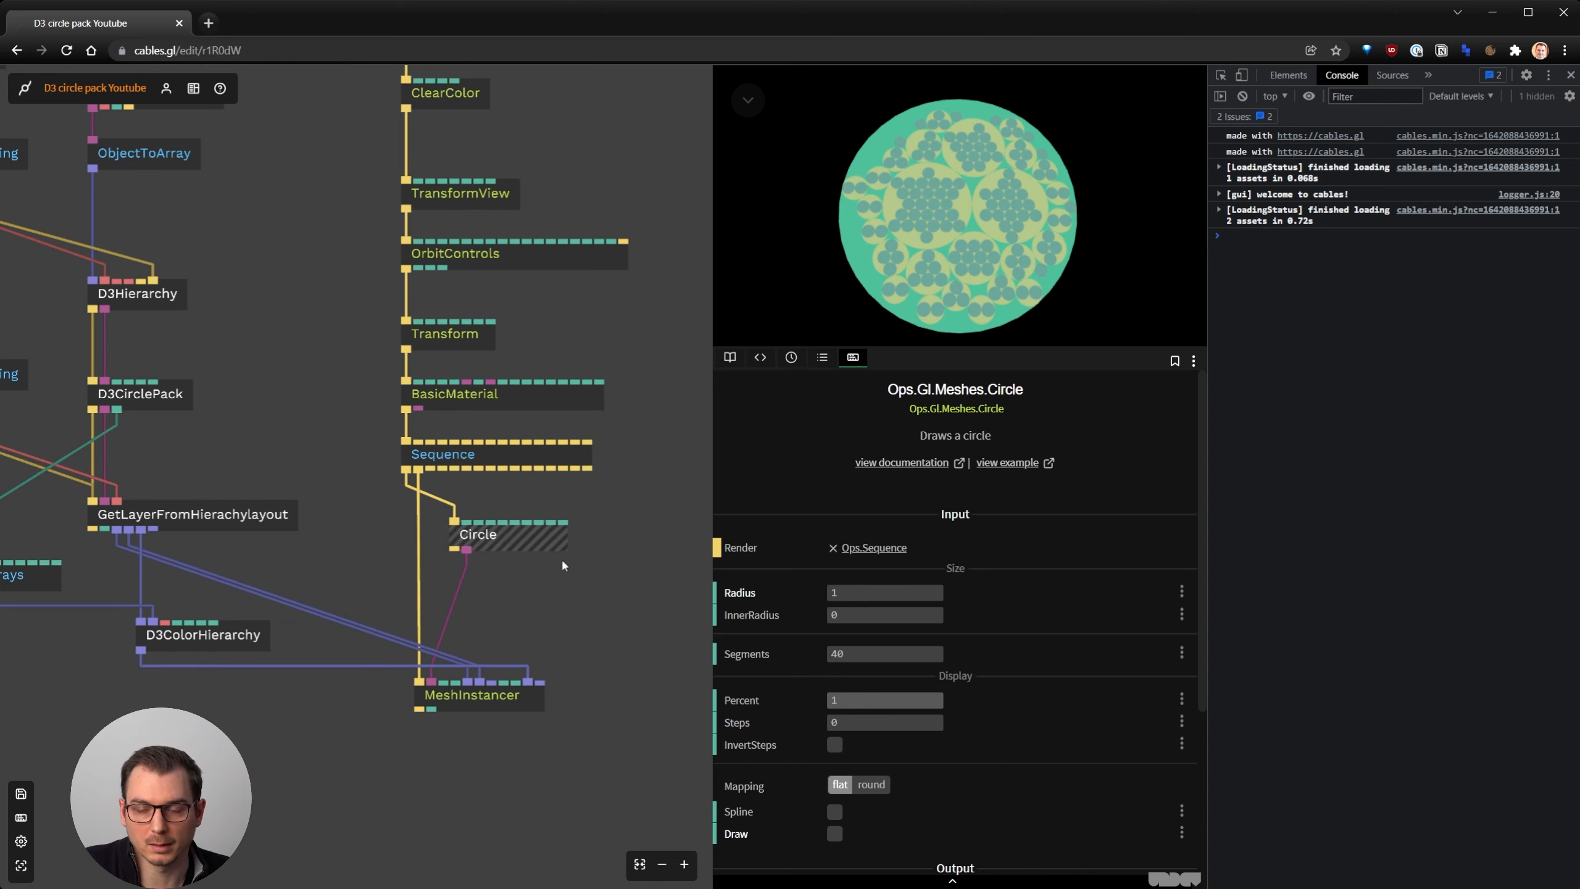
{"action": "left_click", "coordinate": [876, 650]}
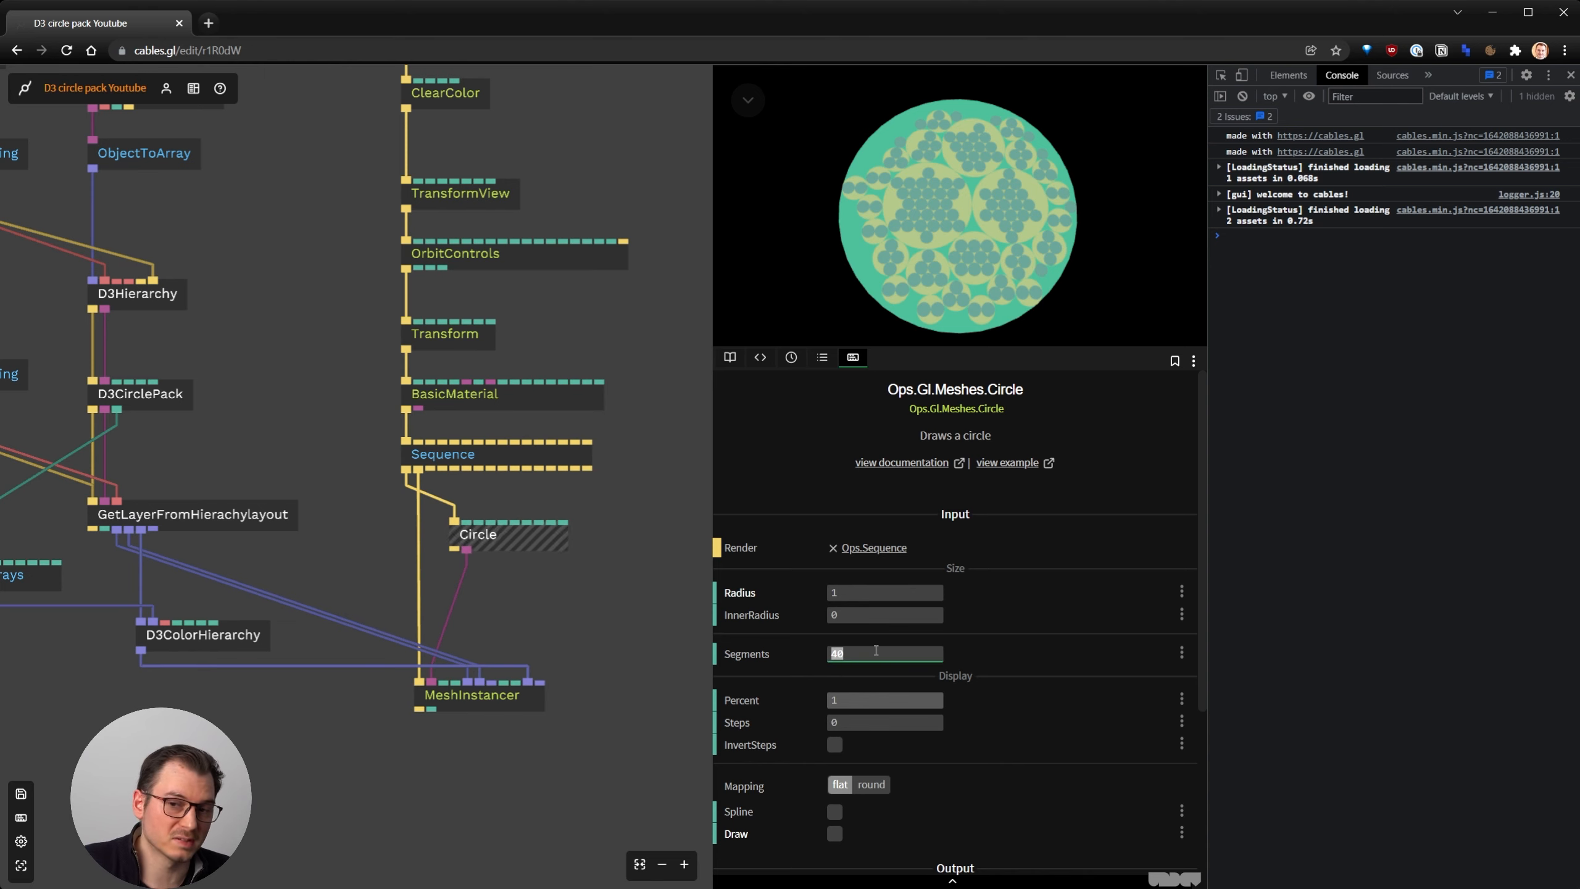
Set Min A, Min B and Min C of RandomArrays to 0 and its random seed to 1.17
{"action": "left_click_drag", "start_coordinate": [275, 766], "coordinate": [451, 762]}
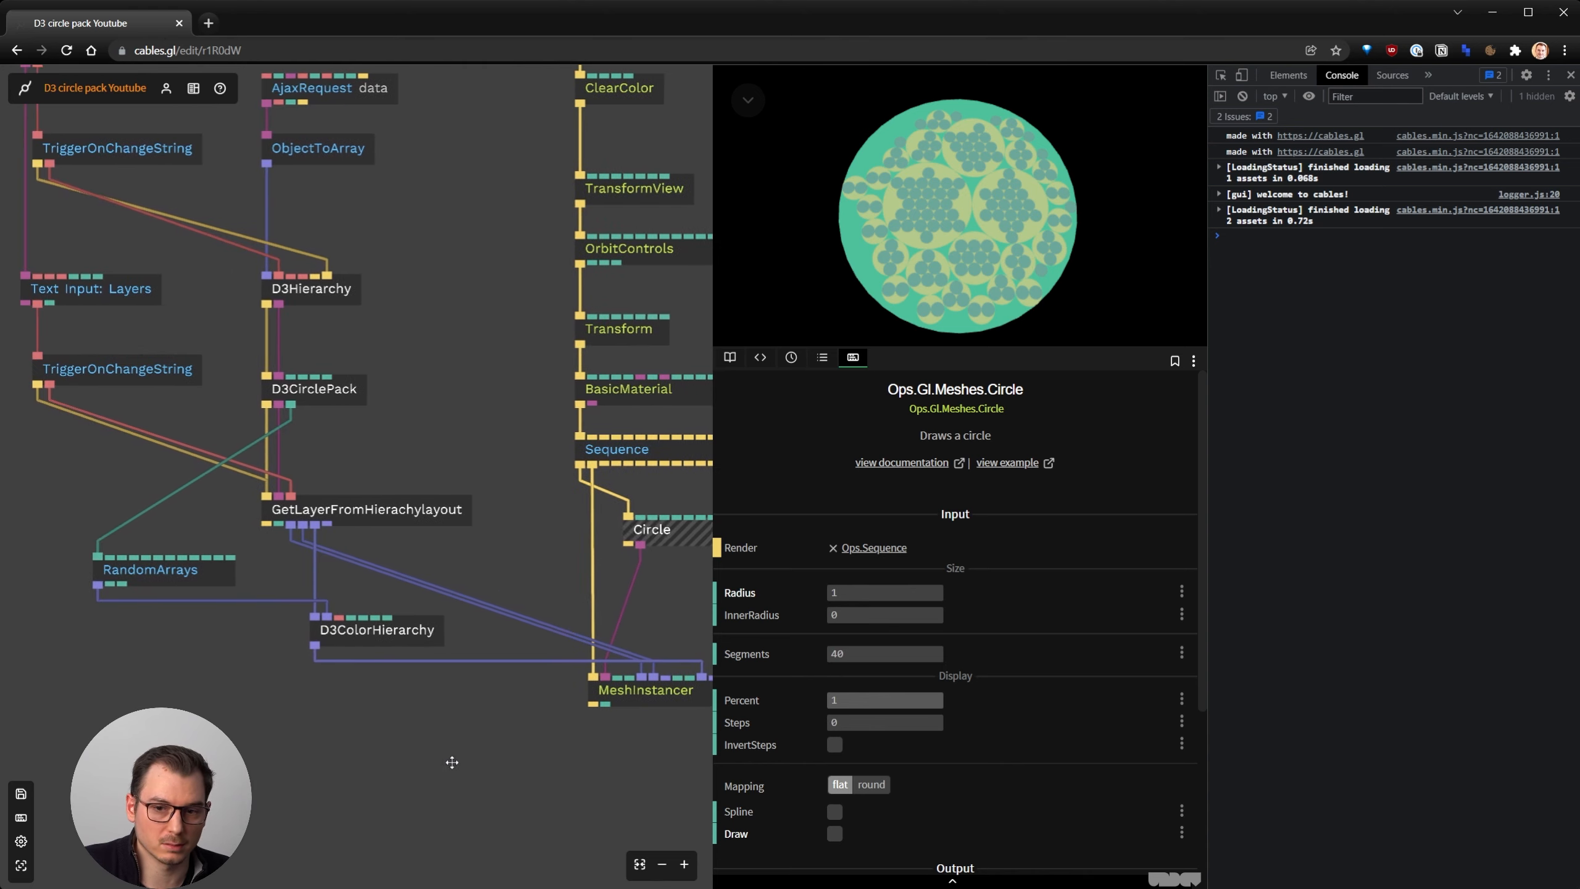
{"action": "left_click", "coordinate": [216, 578]}
{"action": "left_click_drag", "start_coordinate": [866, 621], "coordinate": [885, 621]}
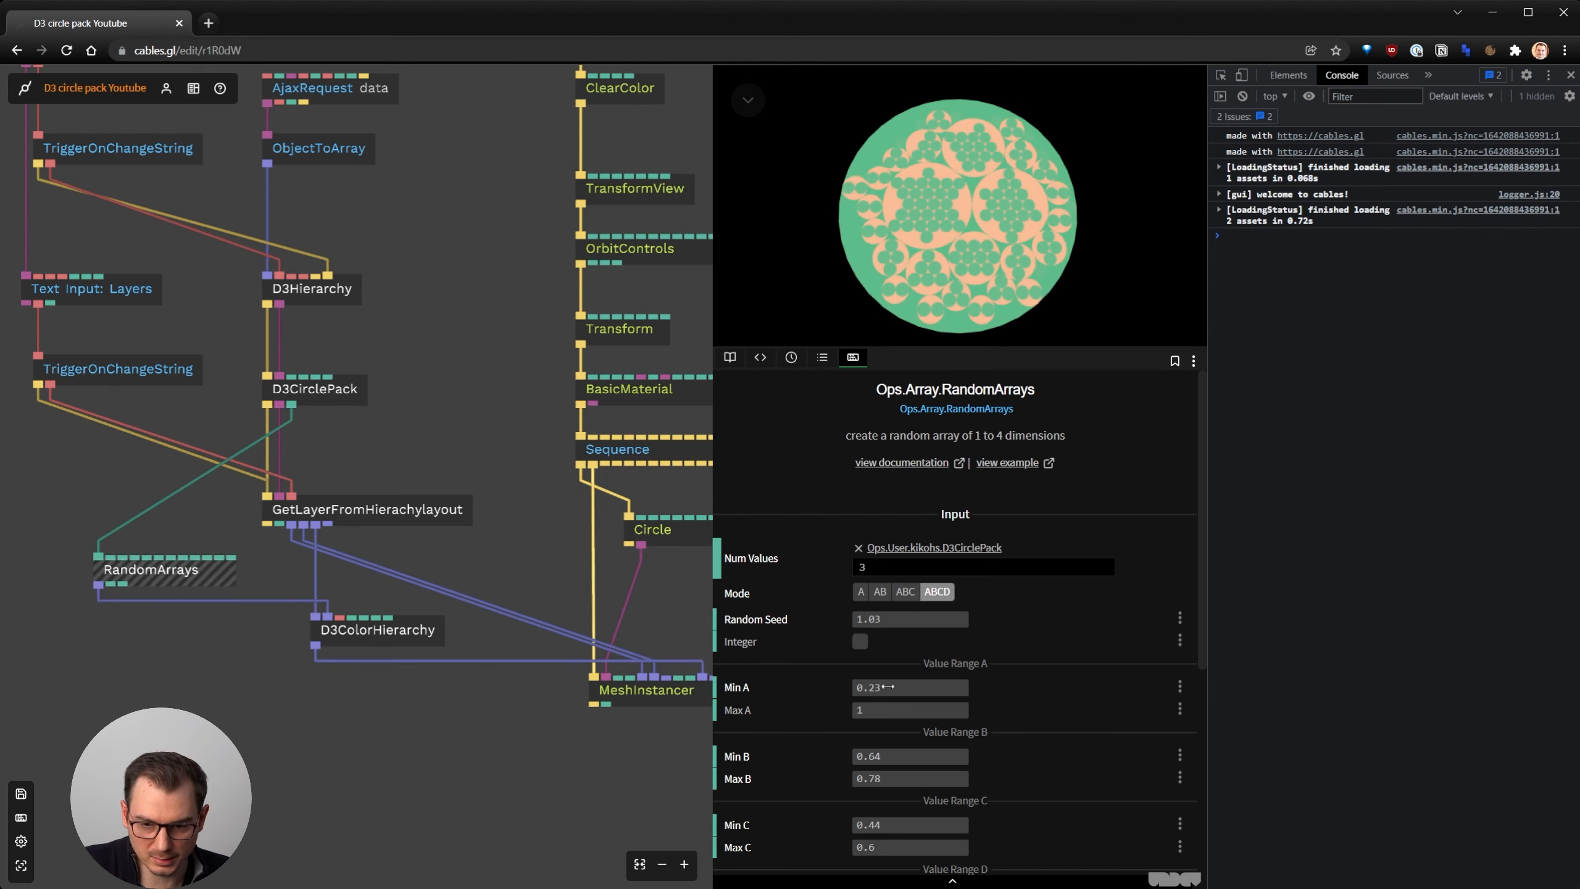
{"action": "type", "text": "0"}
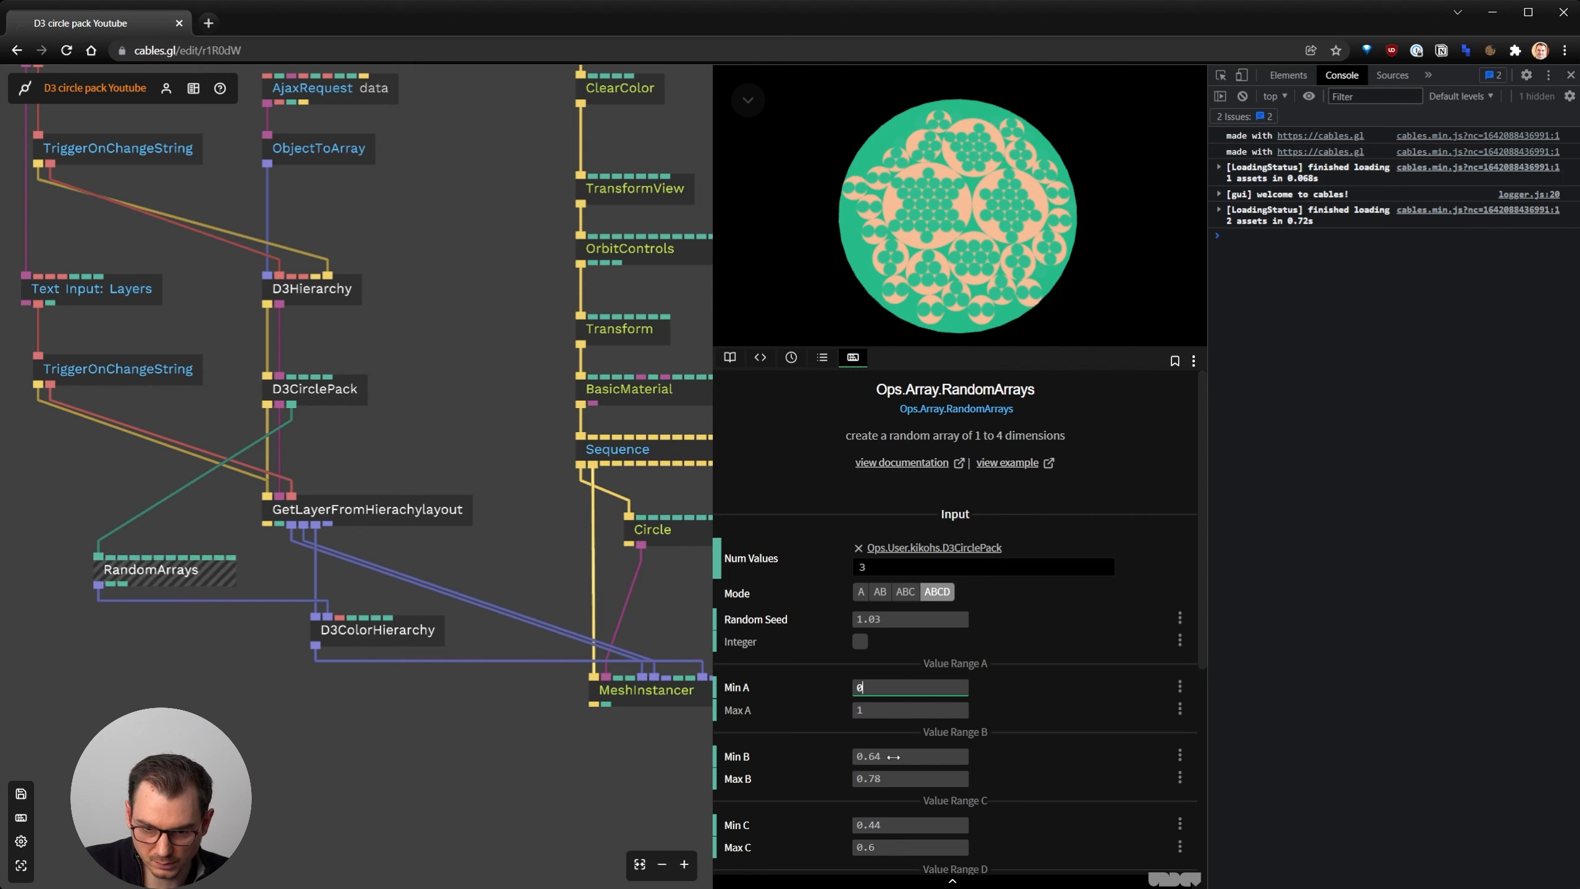
{"action": "type", "text": "0"}
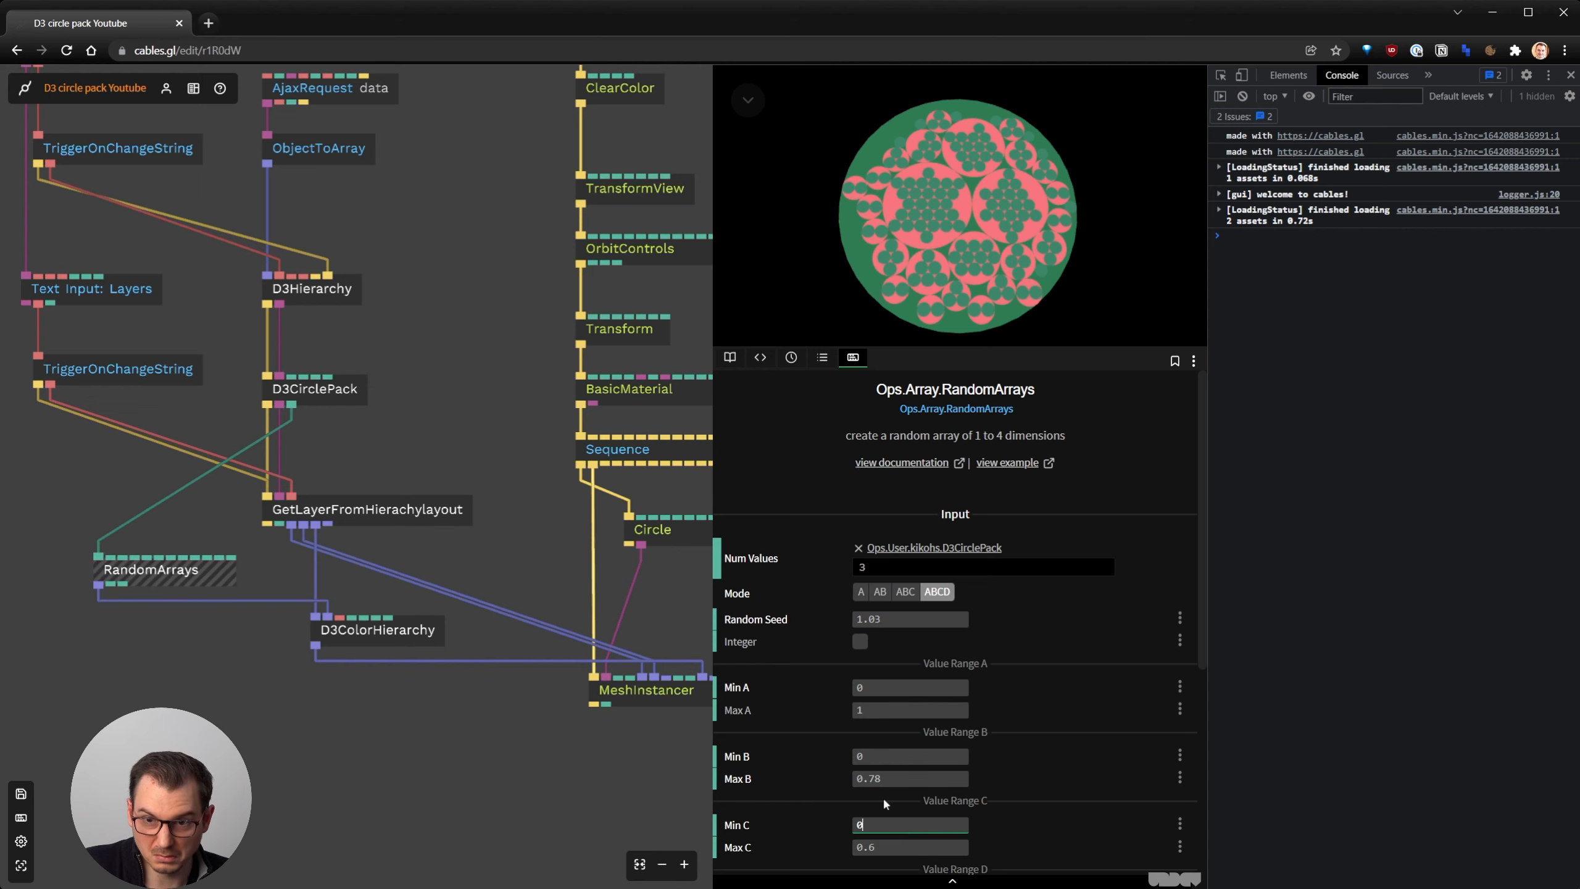
{"action": "left_click_drag", "start_coordinate": [872, 620], "coordinate": [881, 619]}
Deselect RandomArrays and save the patch
{"action": "left_click_drag", "start_coordinate": [475, 746], "coordinate": [294, 804]}
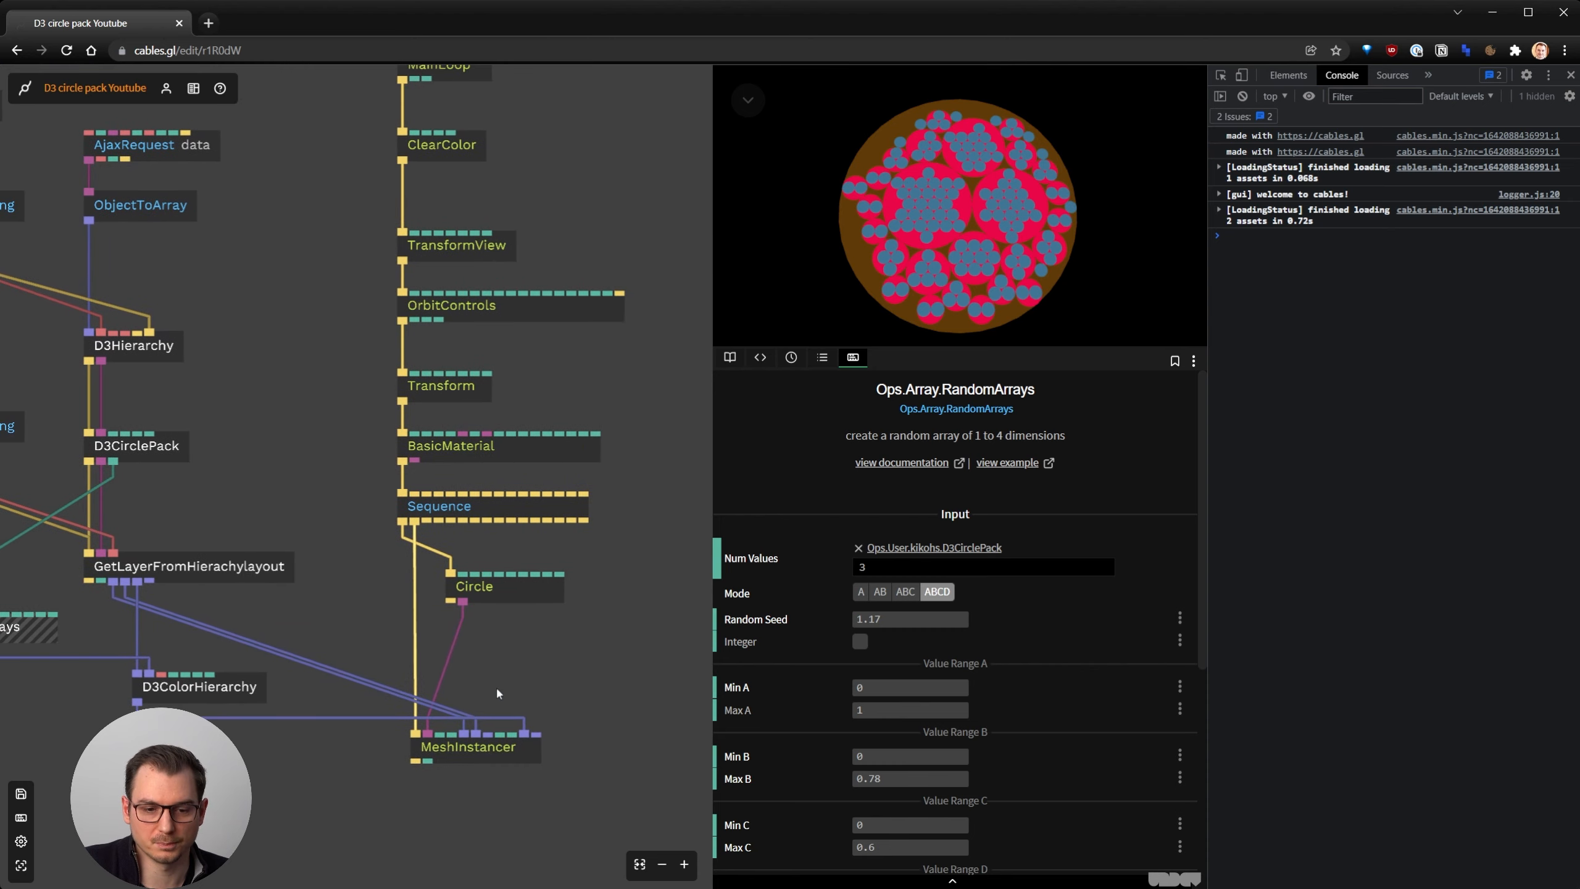
{"action": "left_click", "coordinate": [601, 634]}
{"action": "left_click_drag", "start_coordinate": [601, 634], "coordinate": [580, 651]}
{"action": "key", "text": "ctrl+s"}
Try the Circle op with 3 and then 4 segments, orbiting the preview to judge the shapes
{"action": "left_click", "coordinate": [503, 615]}
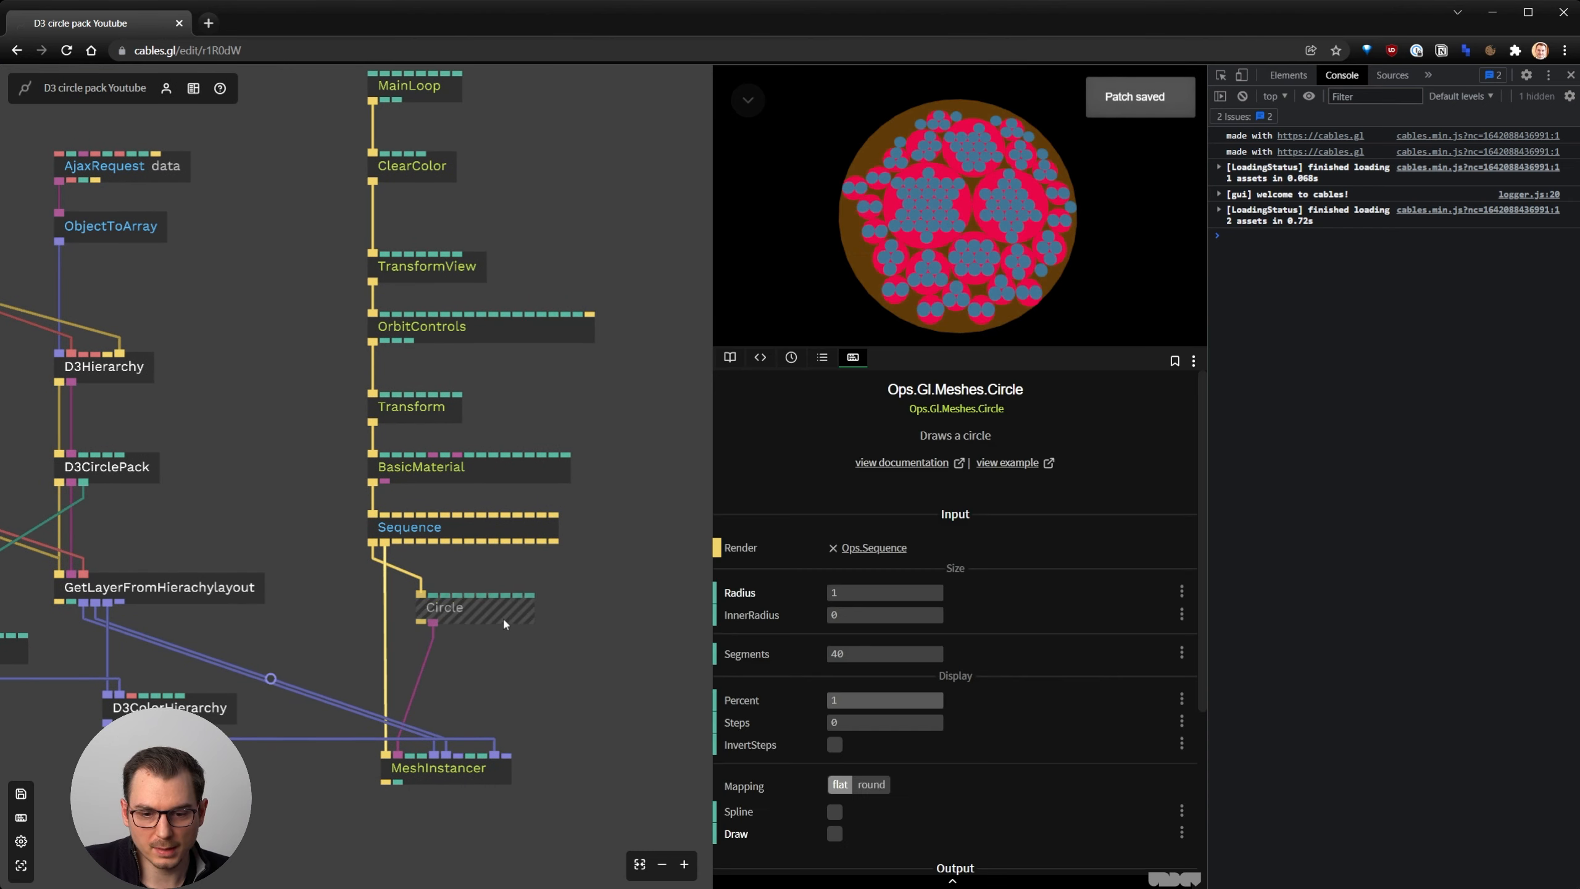
{"action": "double_click", "coordinate": [852, 651]}
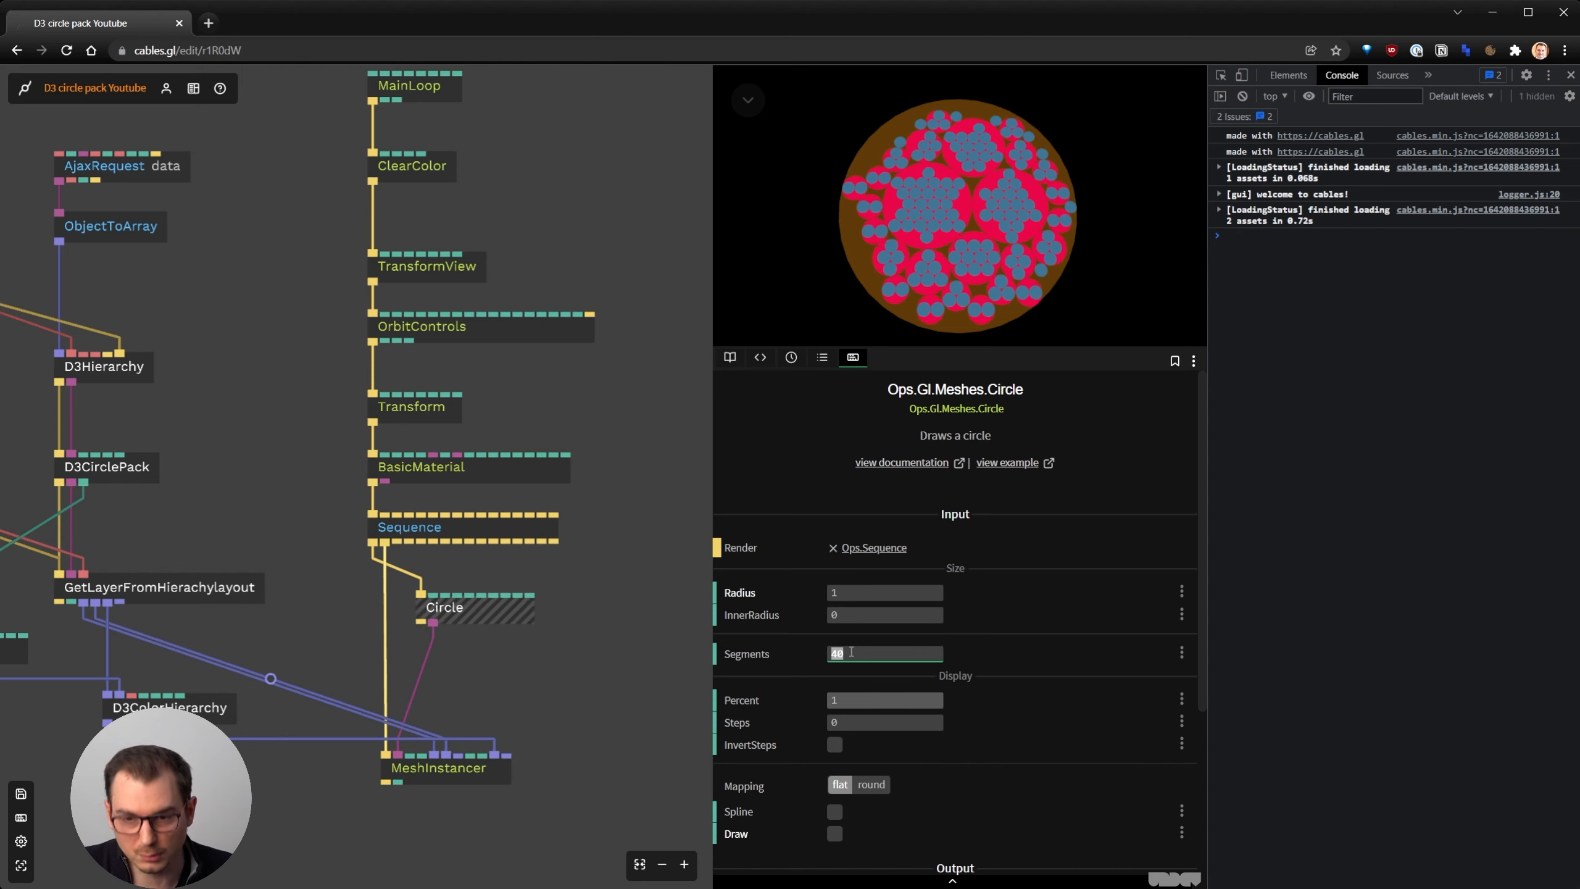
{"action": "type", "text": "3"}
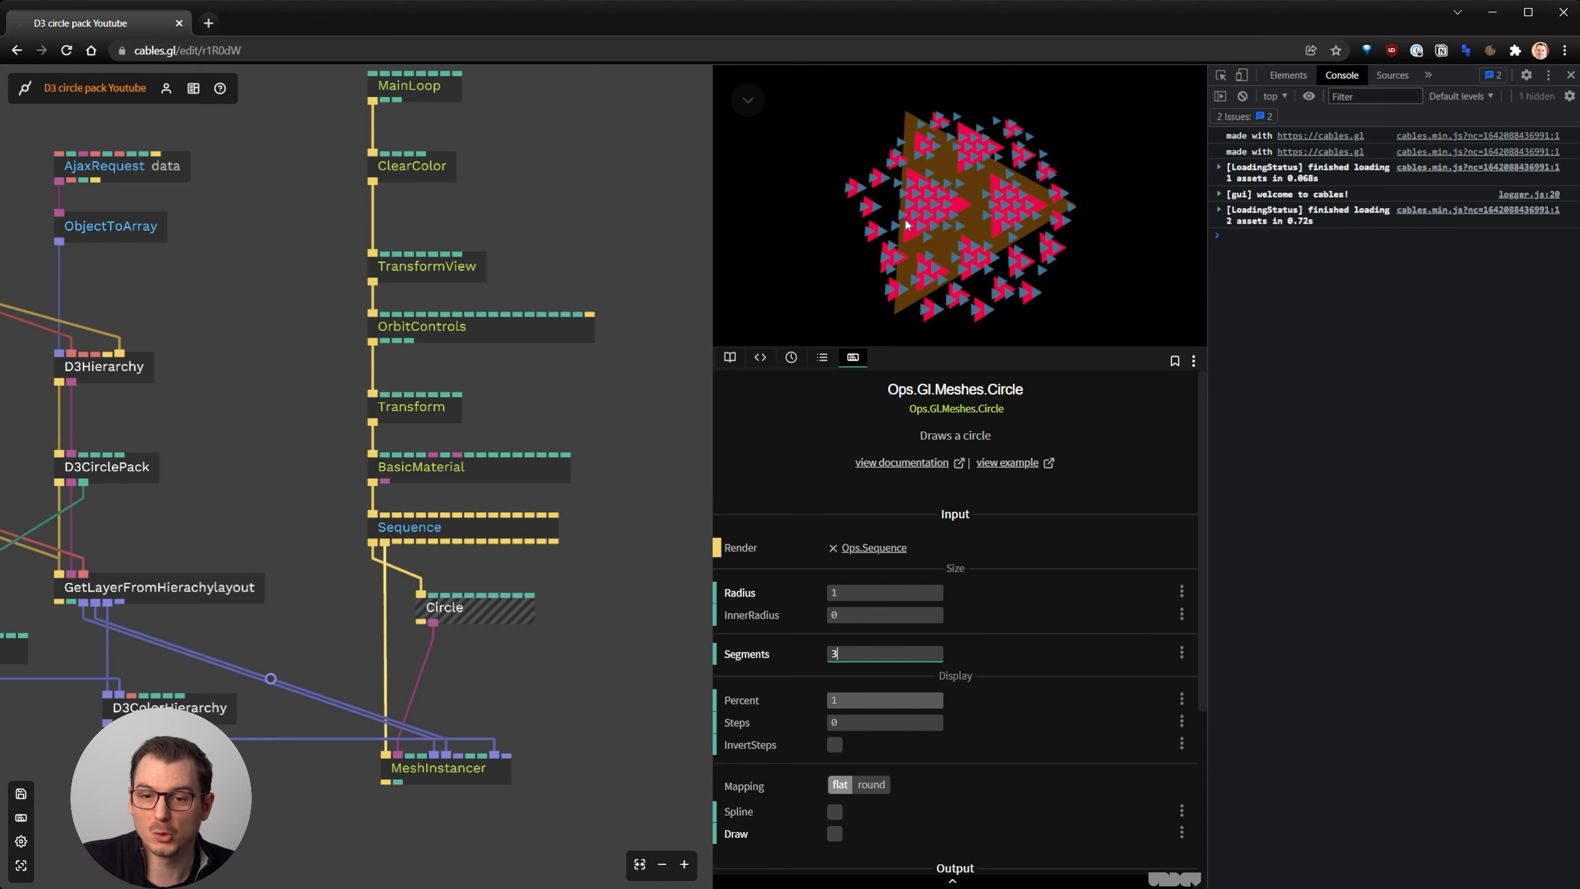
{"action": "left_click", "coordinate": [950, 272]}
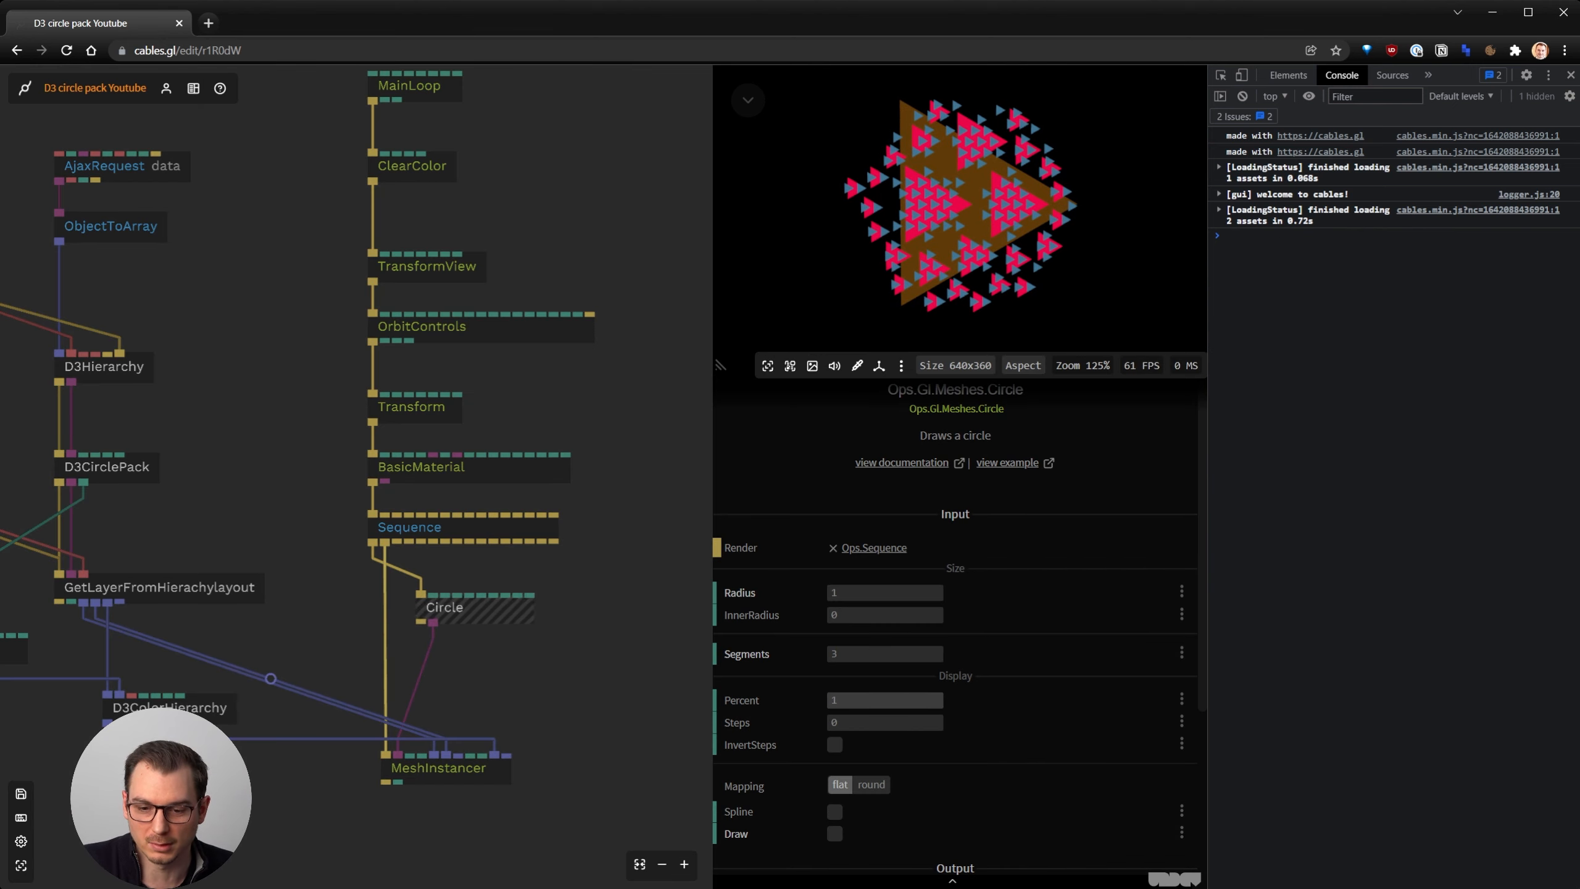
{"action": "left_click", "coordinate": [876, 653]}
{"action": "type", "text": "4"}
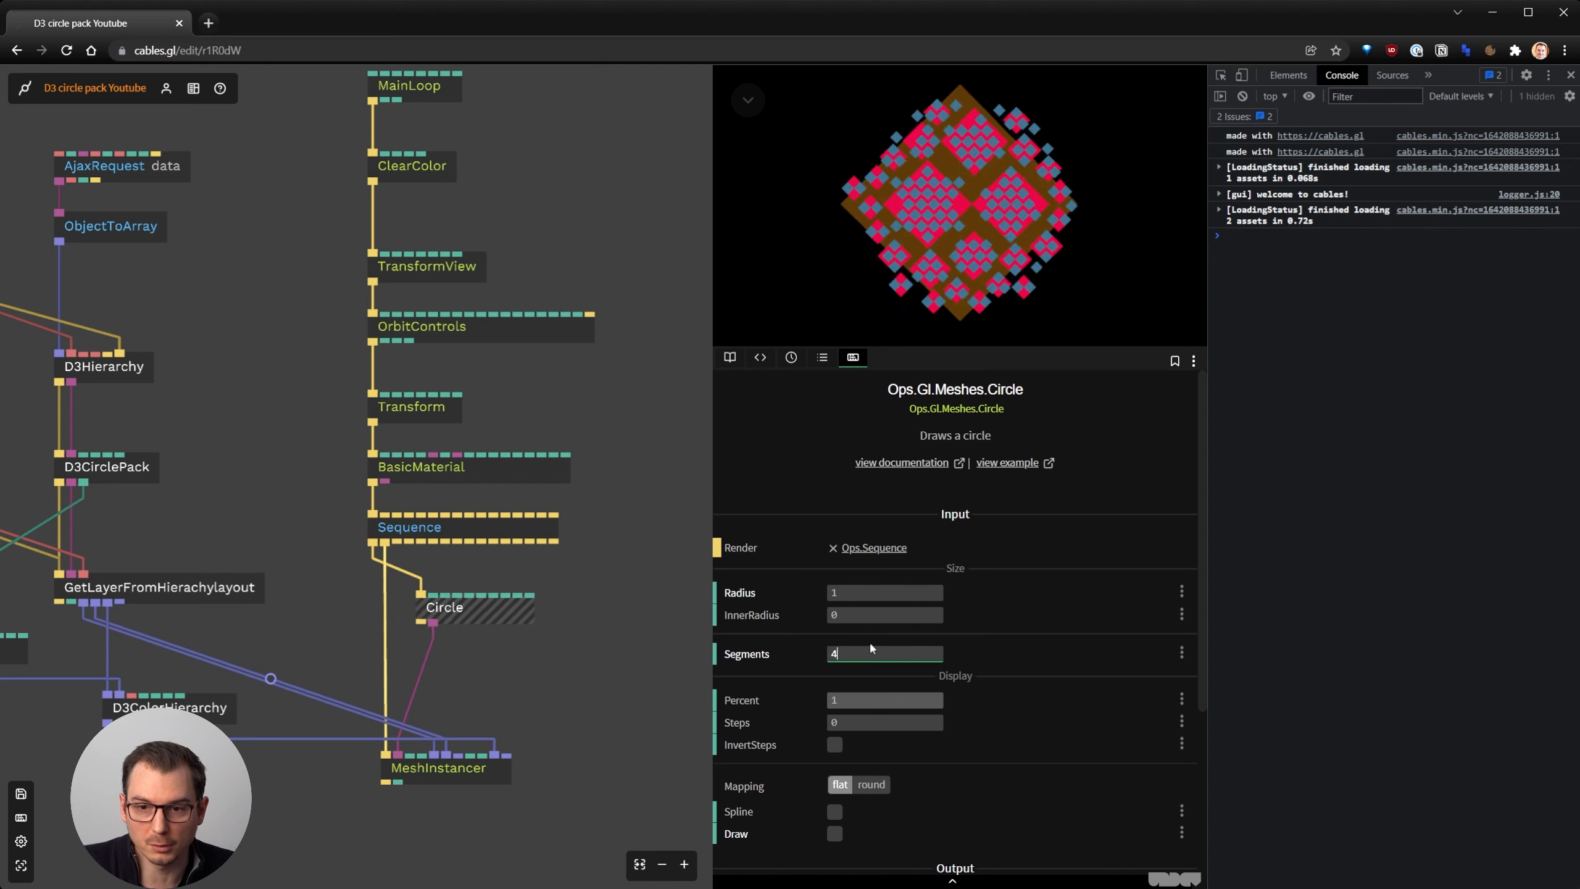
Try the Circle op with 5, 6, 7 and 8 segments
{"action": "key", "text": "BackSpace"}
{"action": "type", "text": "5"}
{"action": "key", "text": "BackSpace"}
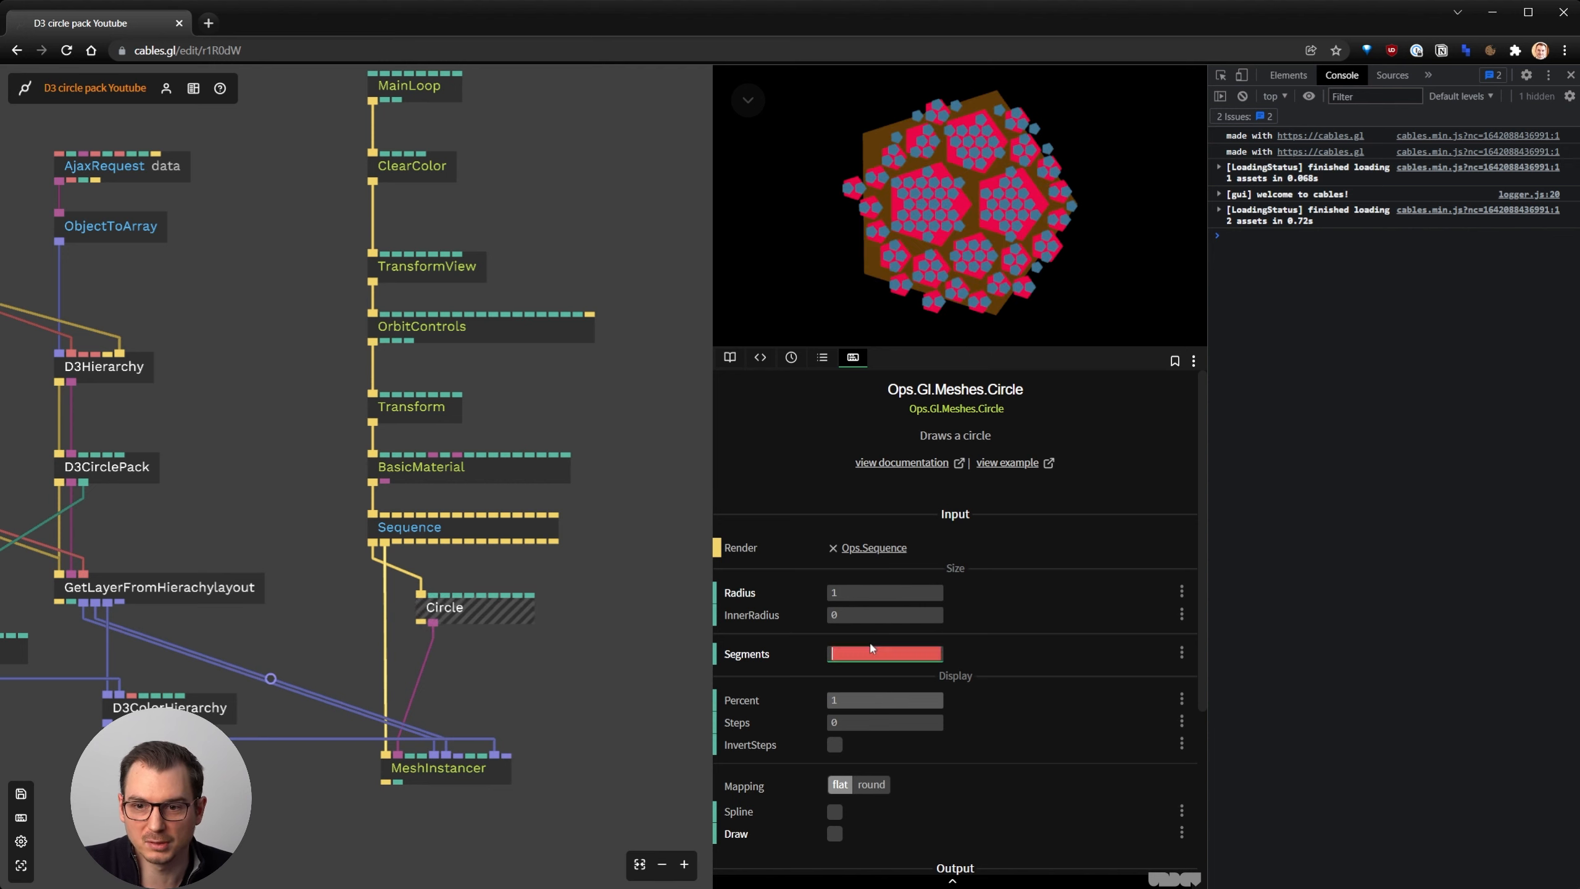
{"action": "type", "text": "6"}
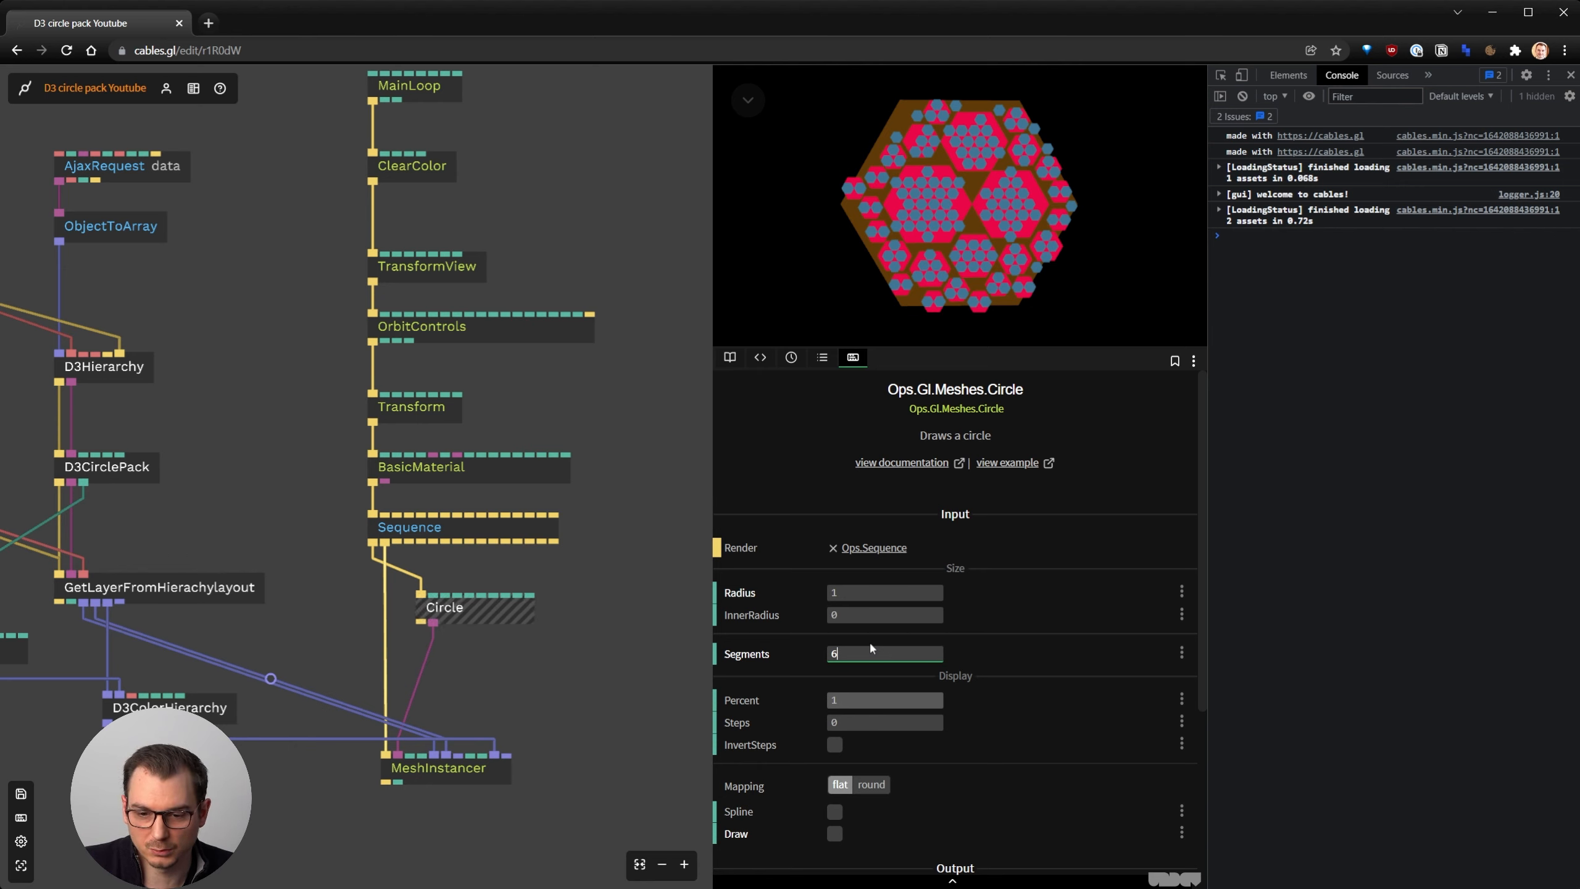
{"action": "key", "text": "BackSpace"}
{"action": "type", "text": "7"}
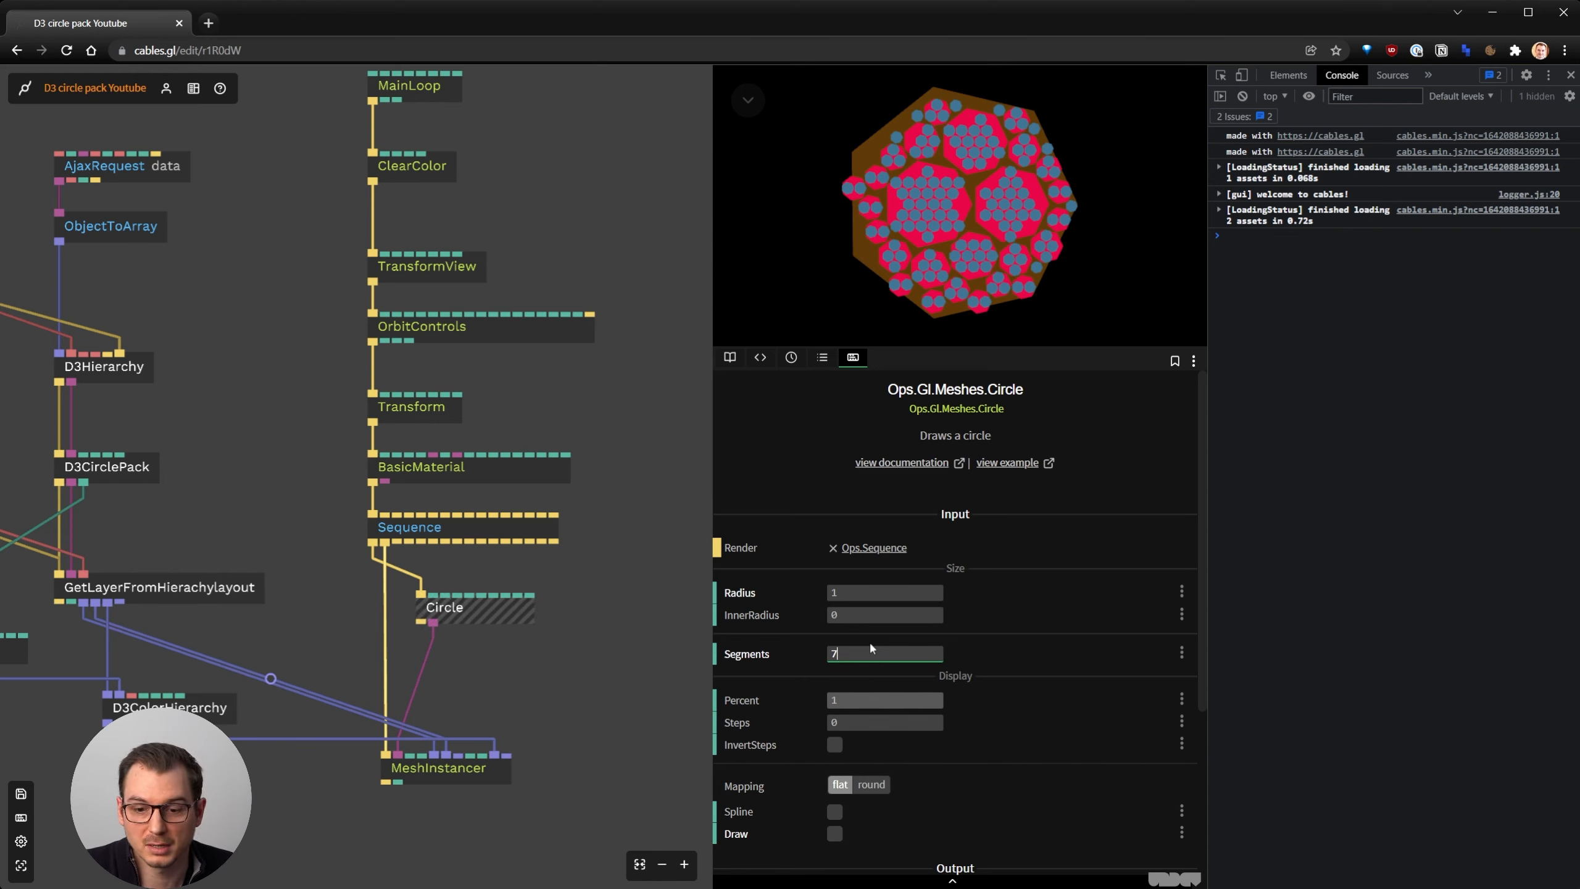
{"action": "key", "text": "BackSpace"}
{"action": "type", "text": "8"}
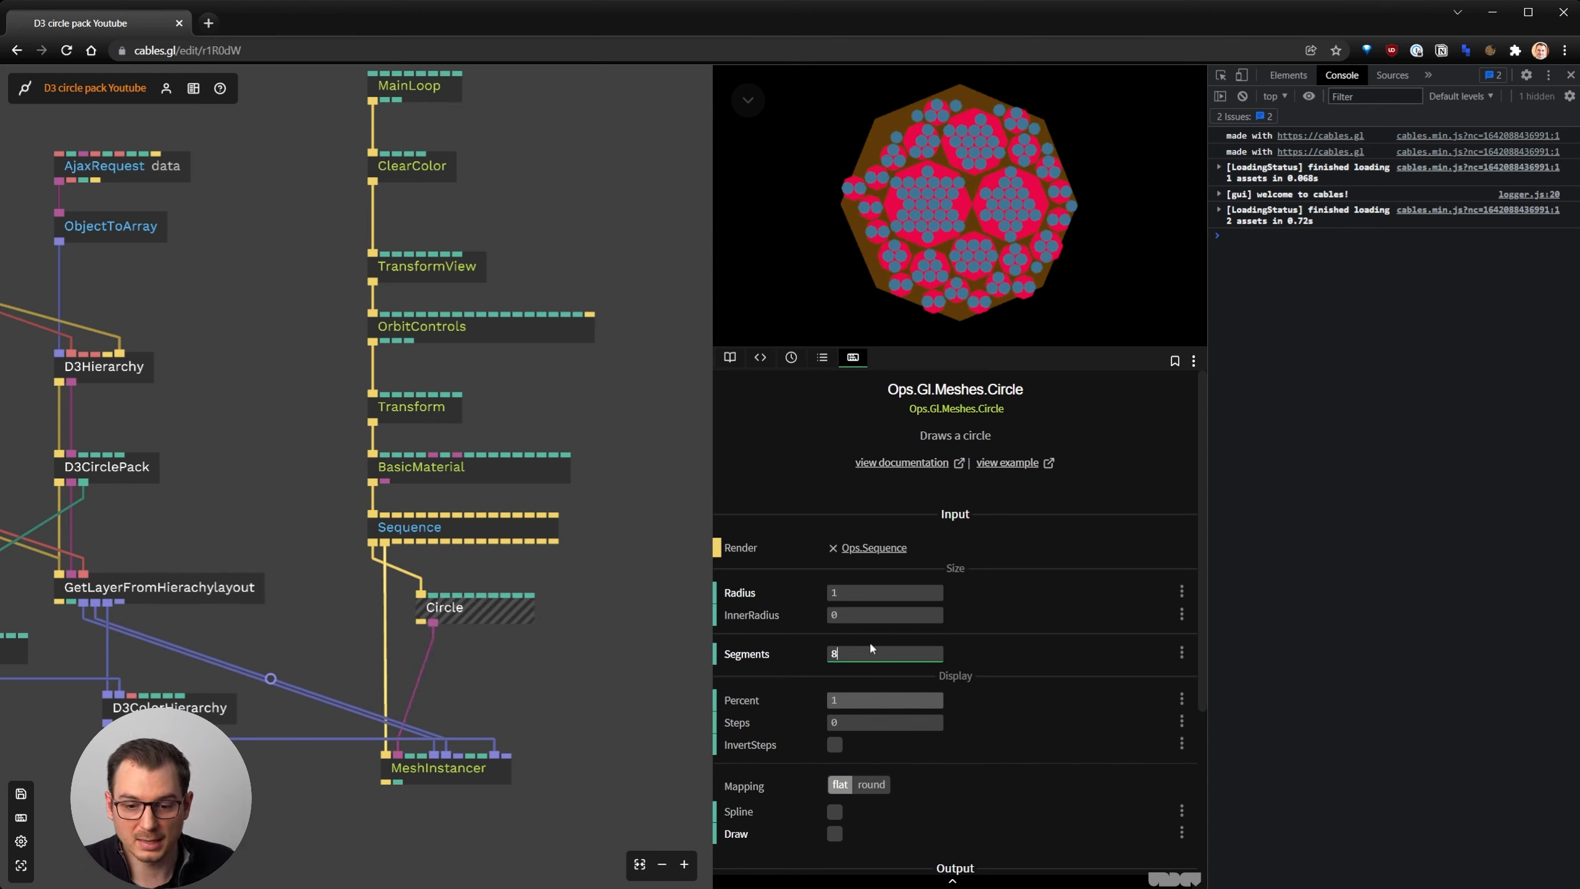
Set the Circle op's segments to 40 and save the patch
{"action": "key", "text": "BackSpace"}
{"action": "type", "text": "40"}
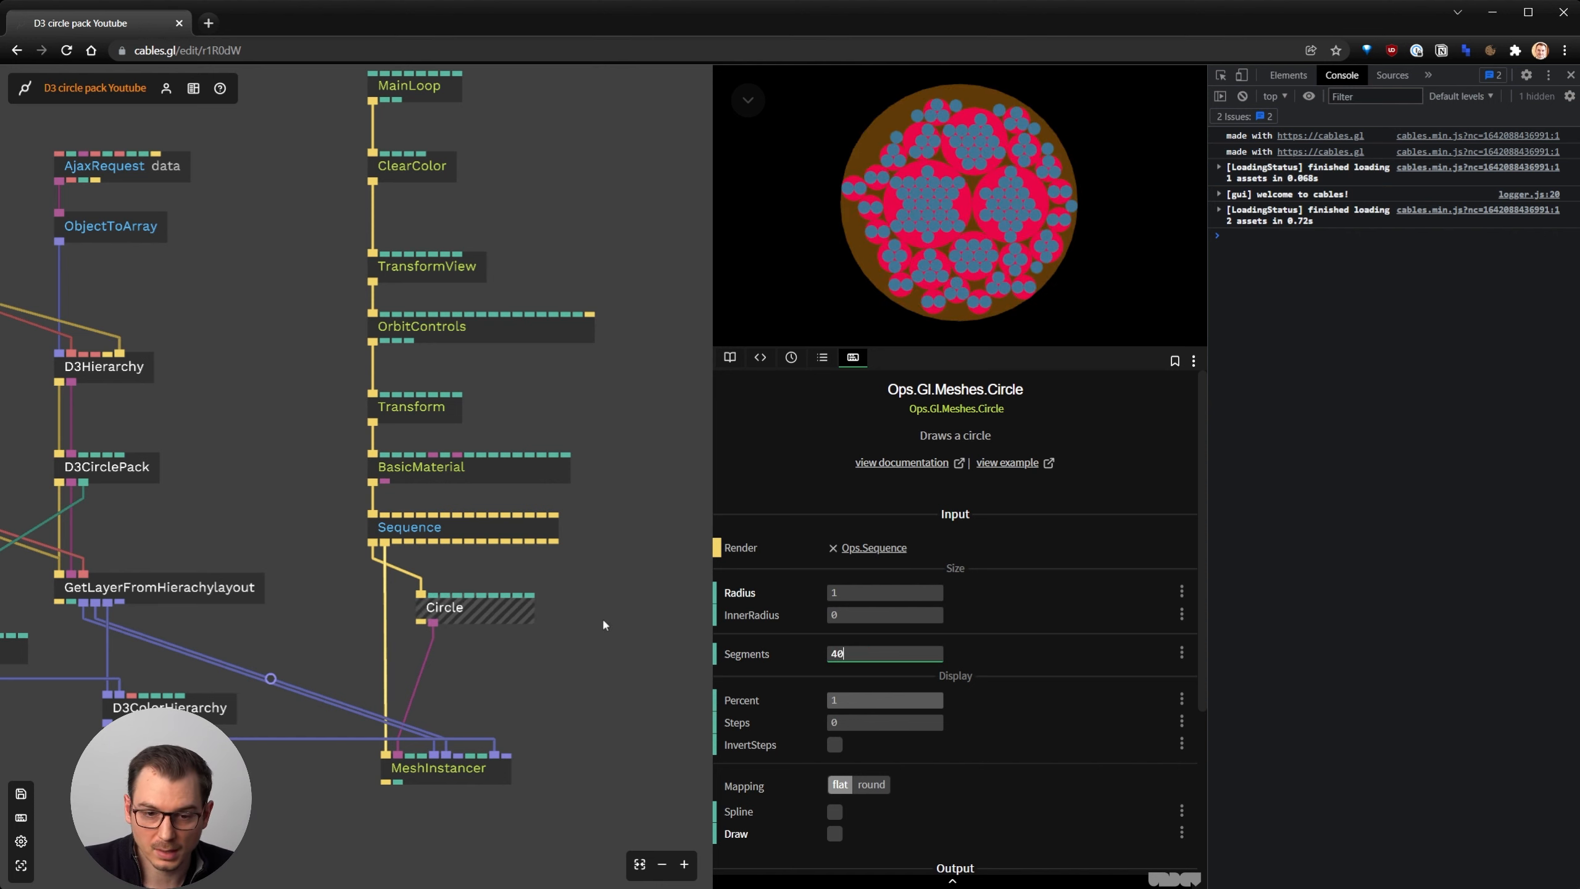
{"action": "left_click", "coordinate": [646, 446]}
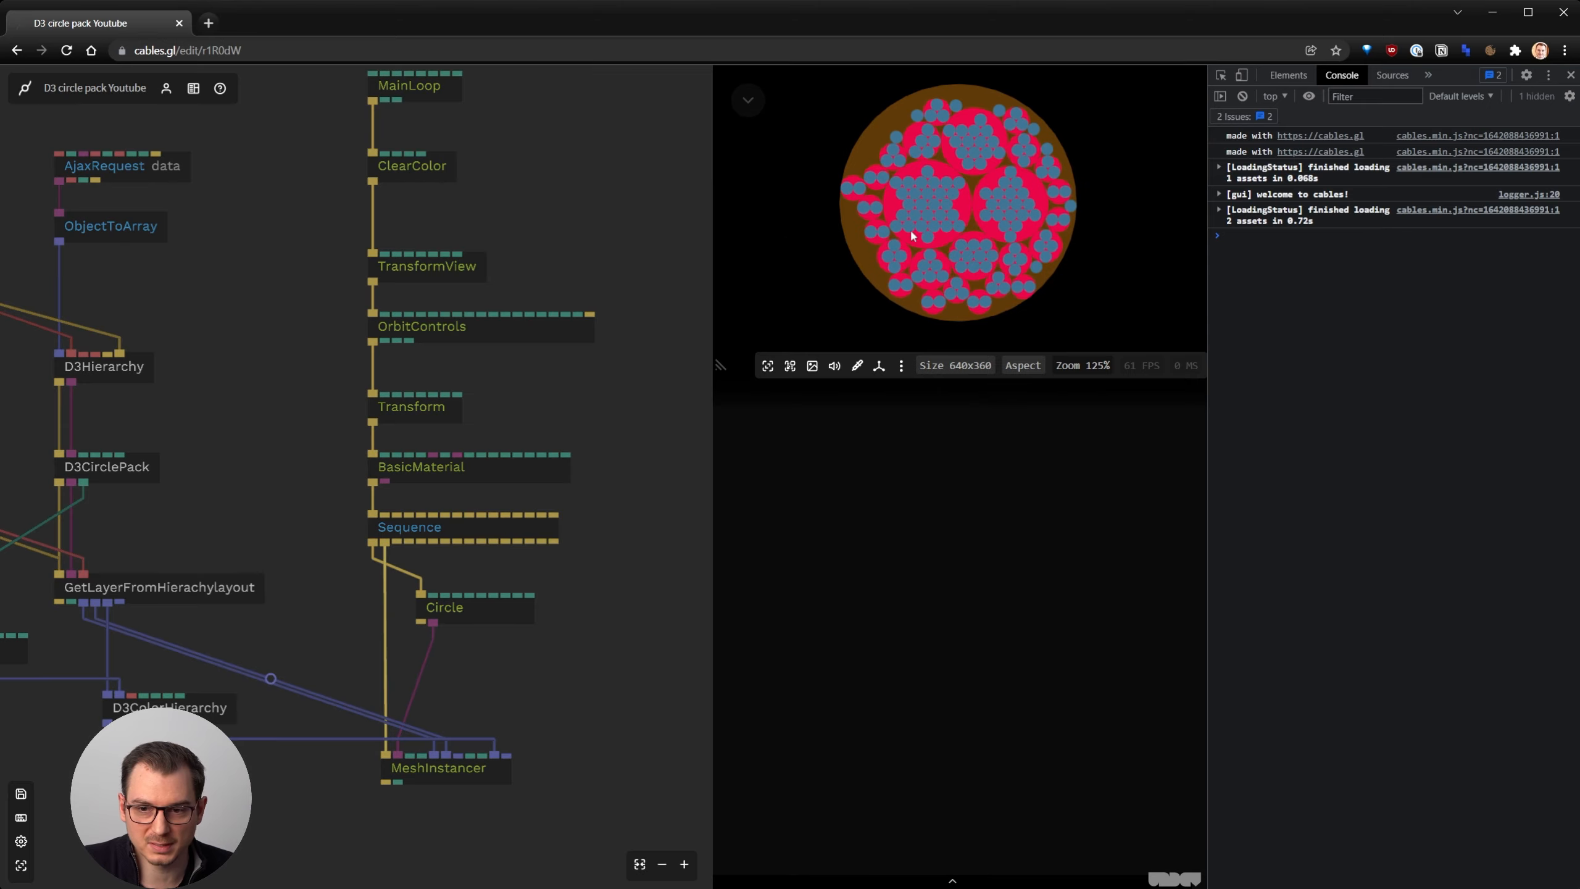
Orbit the preview slightly and examine D3CirclePack's input parameters and its place in the data chain
{"action": "left_click_drag", "start_coordinate": [913, 235], "coordinate": [741, 231]}
{"action": "left_click", "coordinate": [63, 427]}
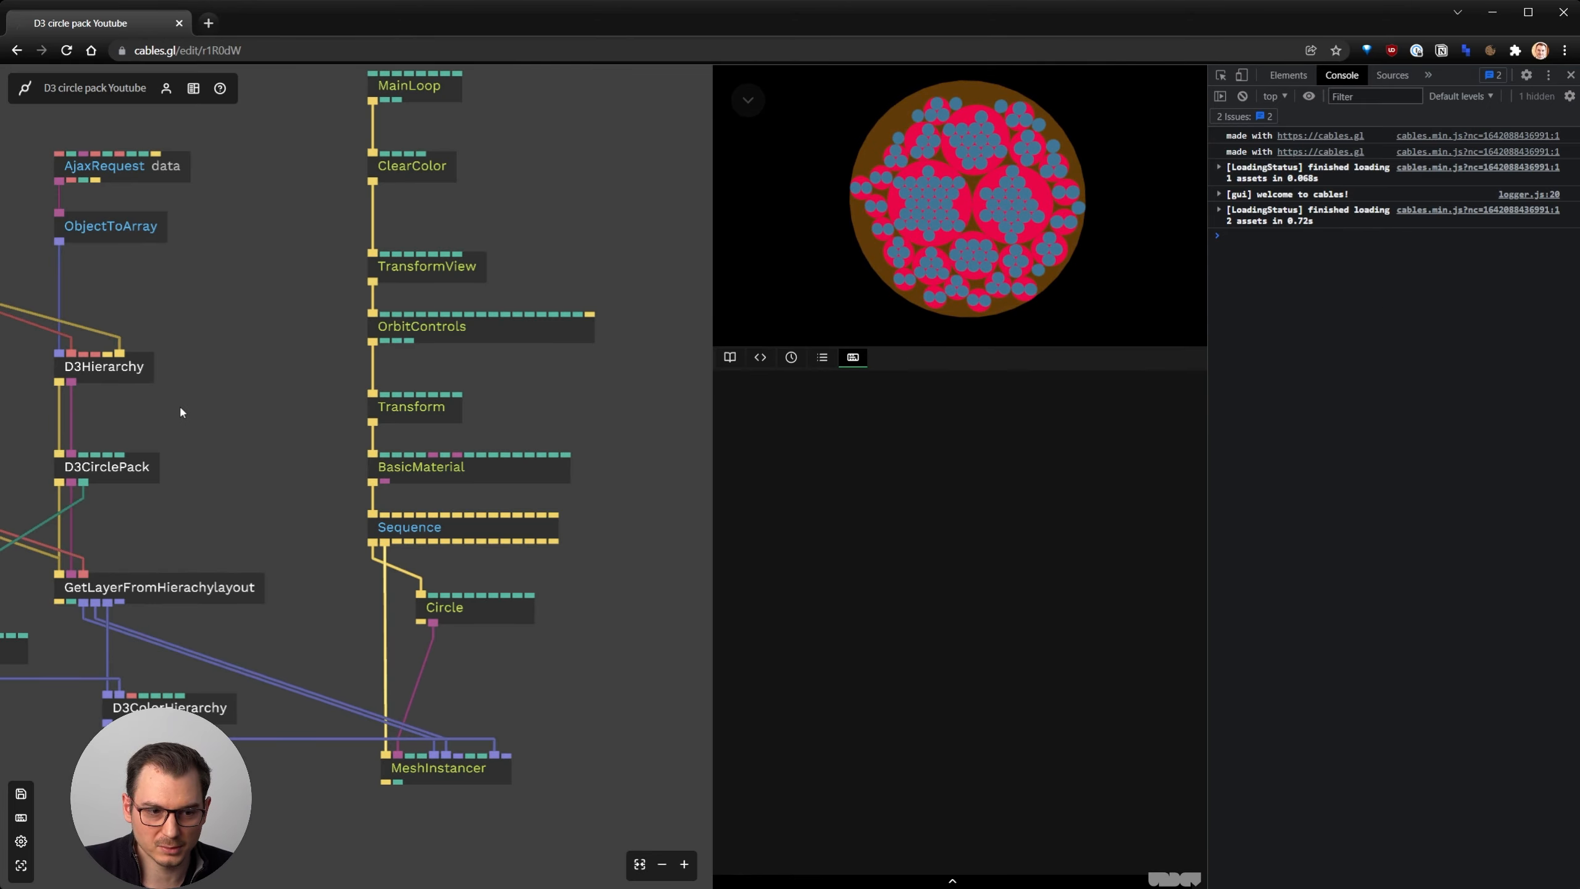
{"action": "scroll", "coordinate": [329, 421], "scroll_direction": "left", "scroll_amount": 5}
{"action": "scroll", "coordinate": [390, 488], "scroll_direction": "up", "scroll_amount": 3}
{"action": "left_click", "coordinate": [390, 490]}
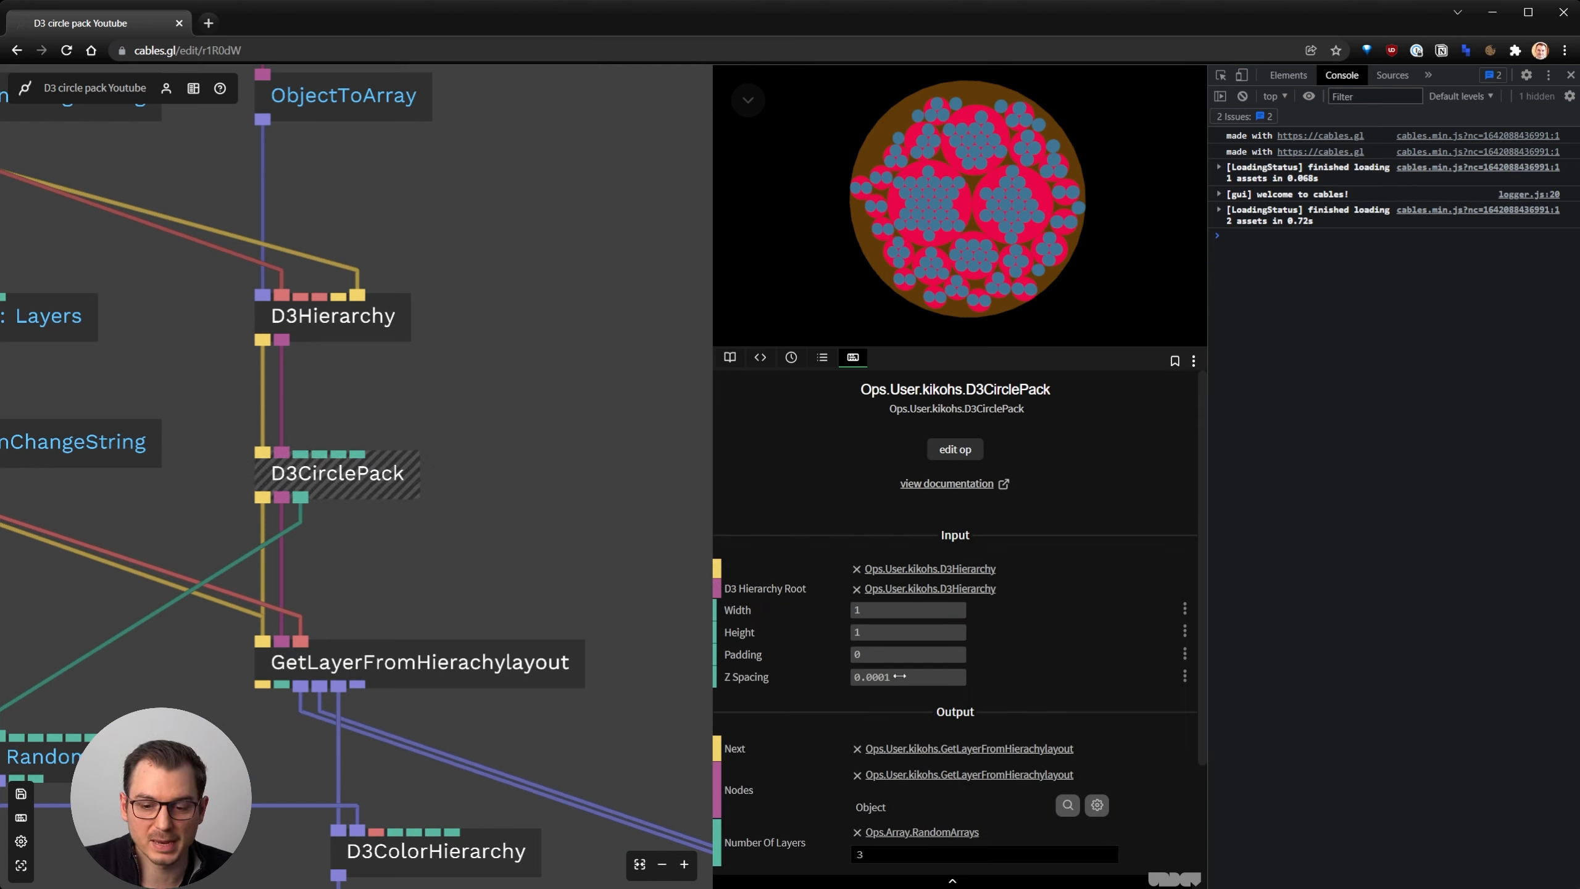
{"action": "scroll", "coordinate": [393, 544], "scroll_direction": "down", "scroll_amount": 3}
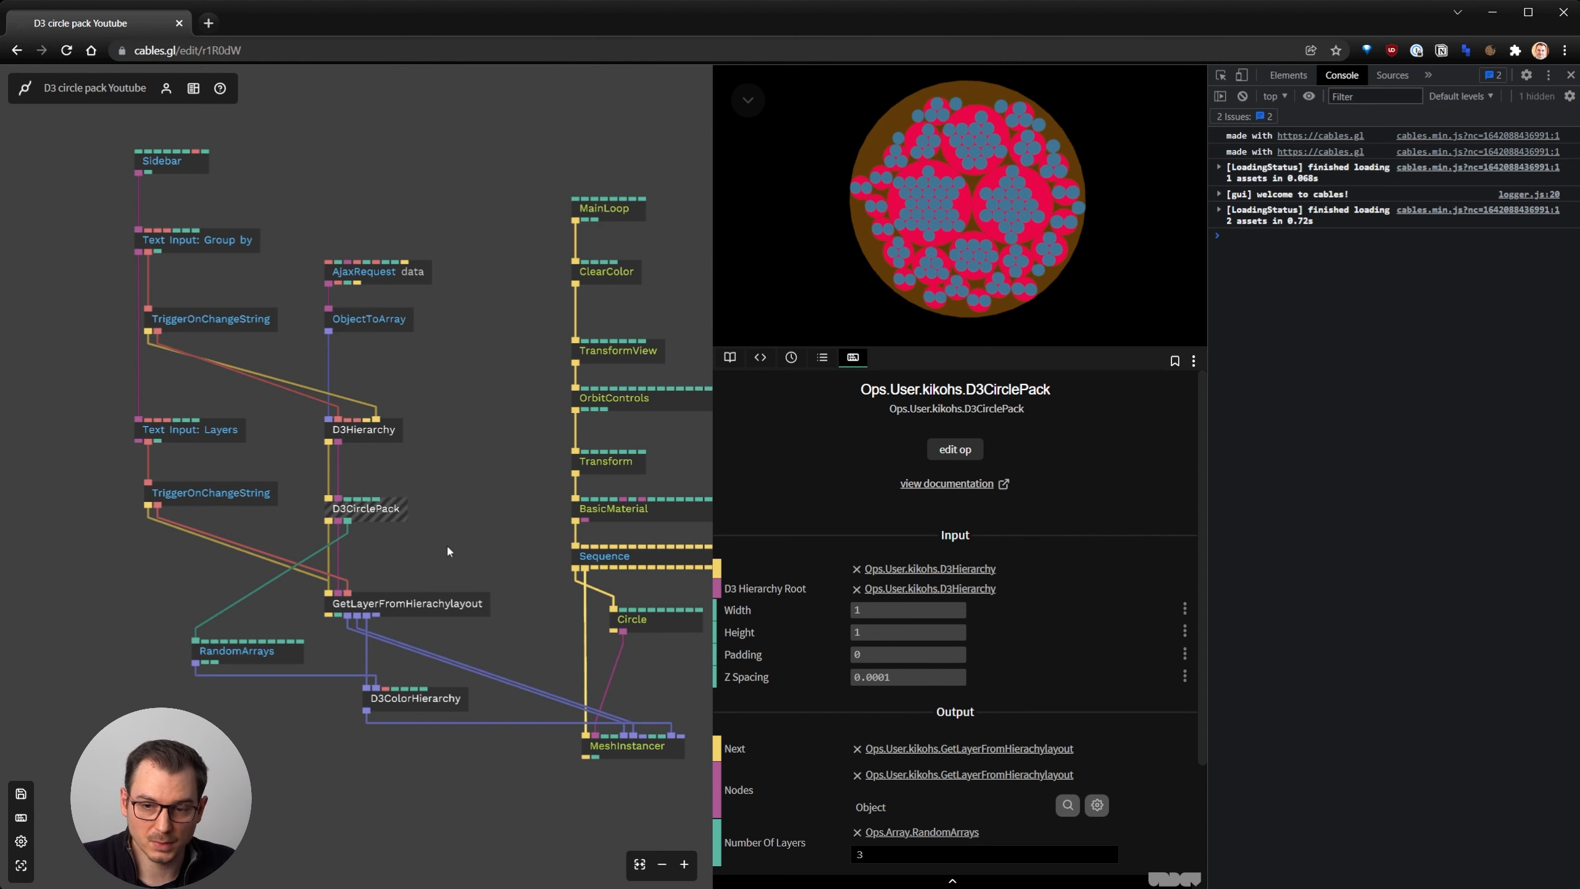
{"action": "scroll", "coordinate": [424, 502], "scroll_direction": "up", "scroll_amount": 3}
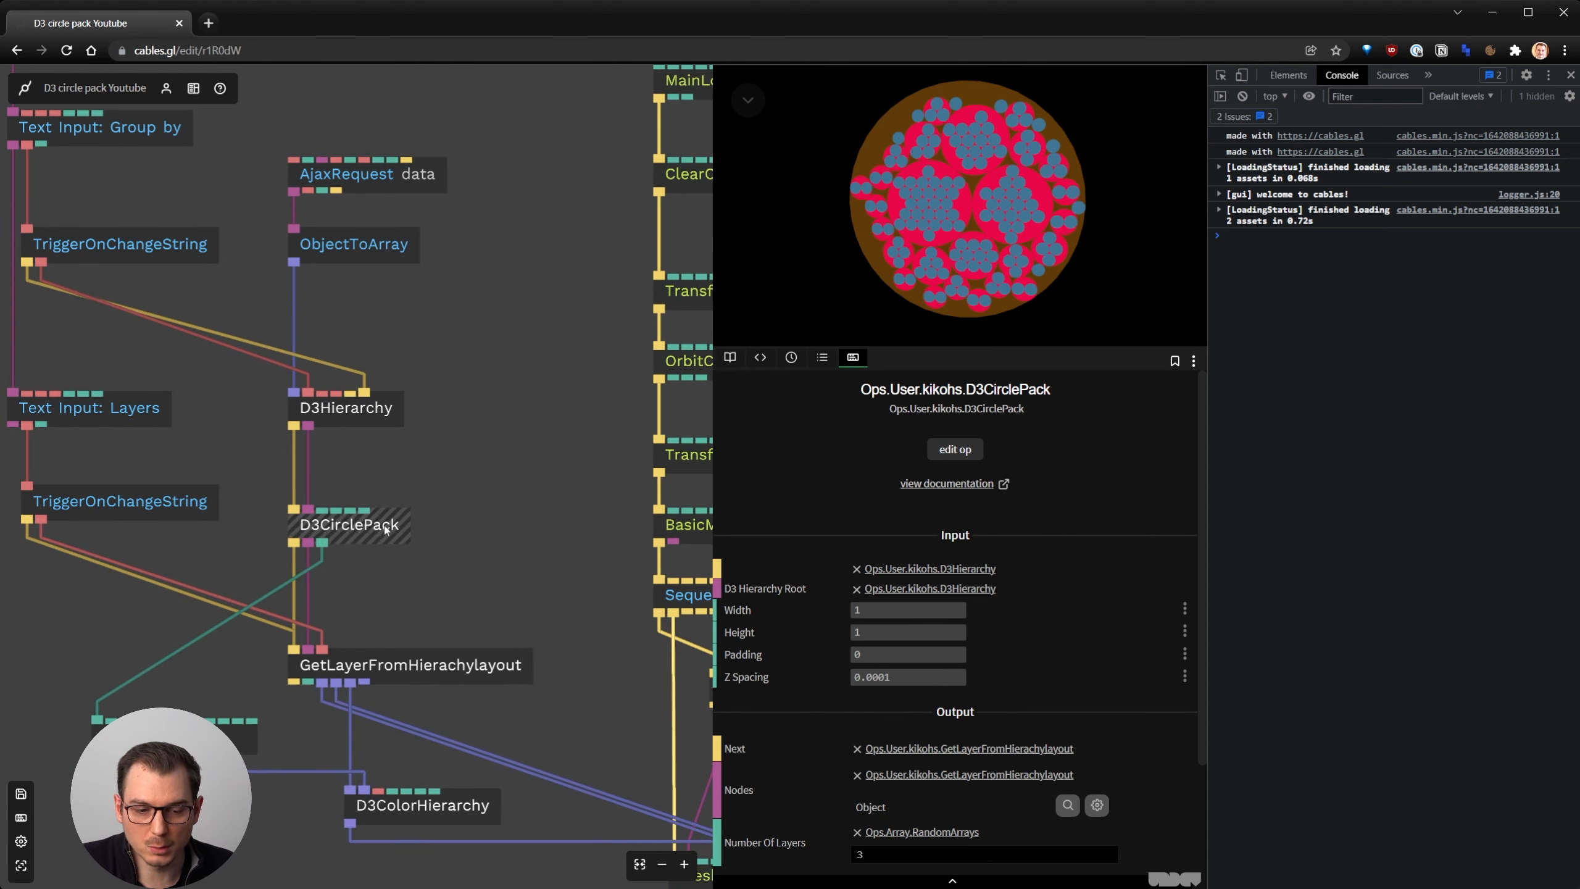
{"action": "left_click_drag", "start_coordinate": [484, 466], "coordinate": [646, 487]}
{"action": "scroll", "coordinate": [645, 485], "scroll_direction": "down", "scroll_amount": 2}
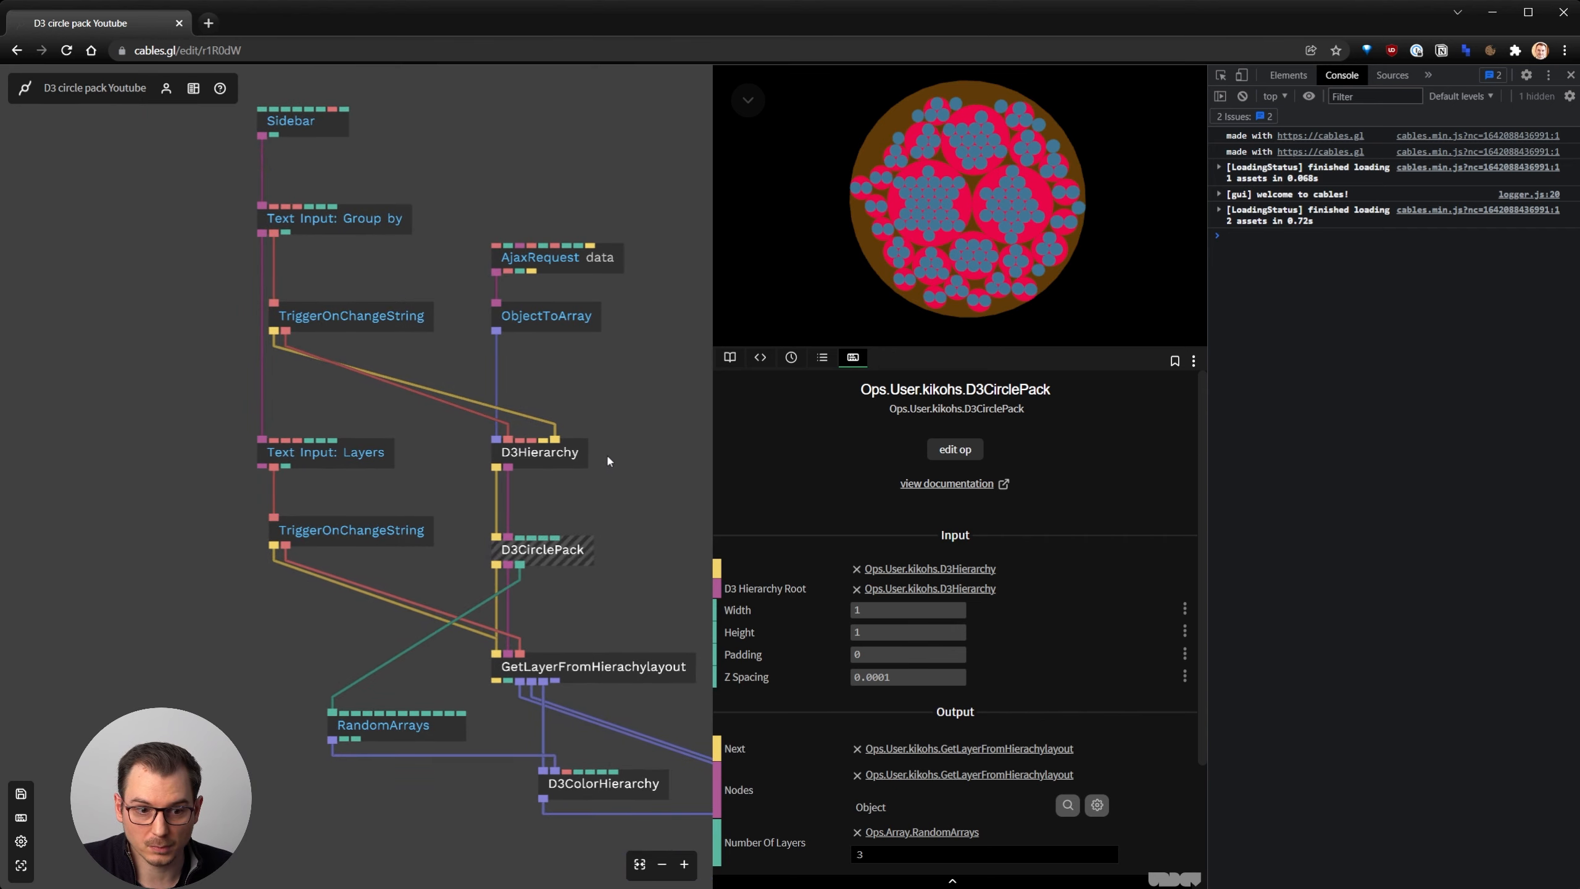
Add a sidebar Slider op and place it beside the trigger op below the Layers text input
{"action": "key", "text": "Escape"}
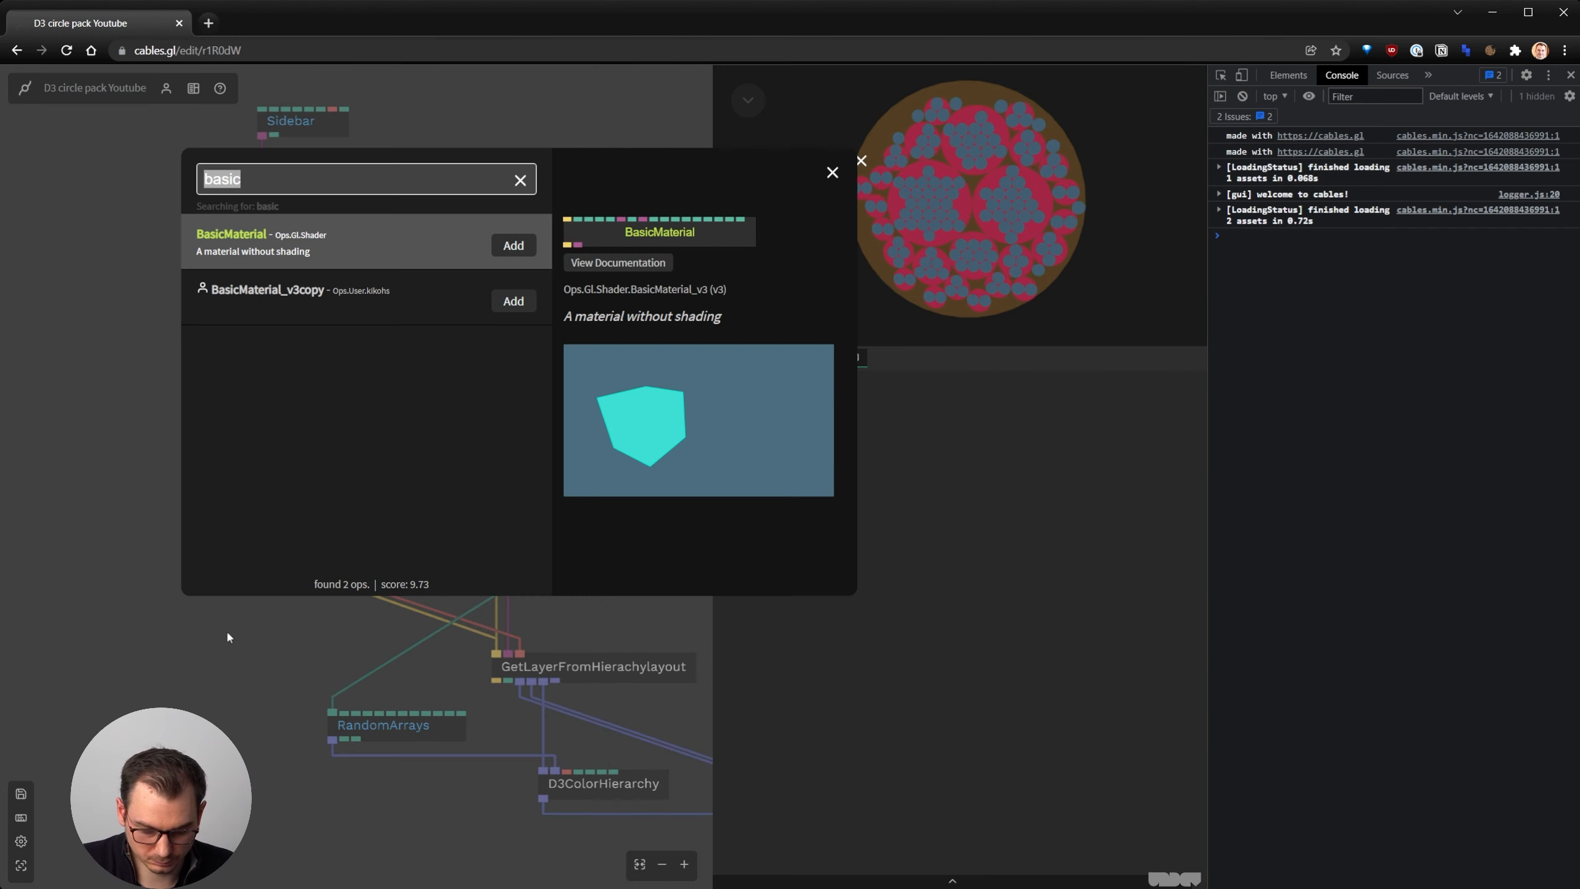
{"action": "type", "text": "slider"}
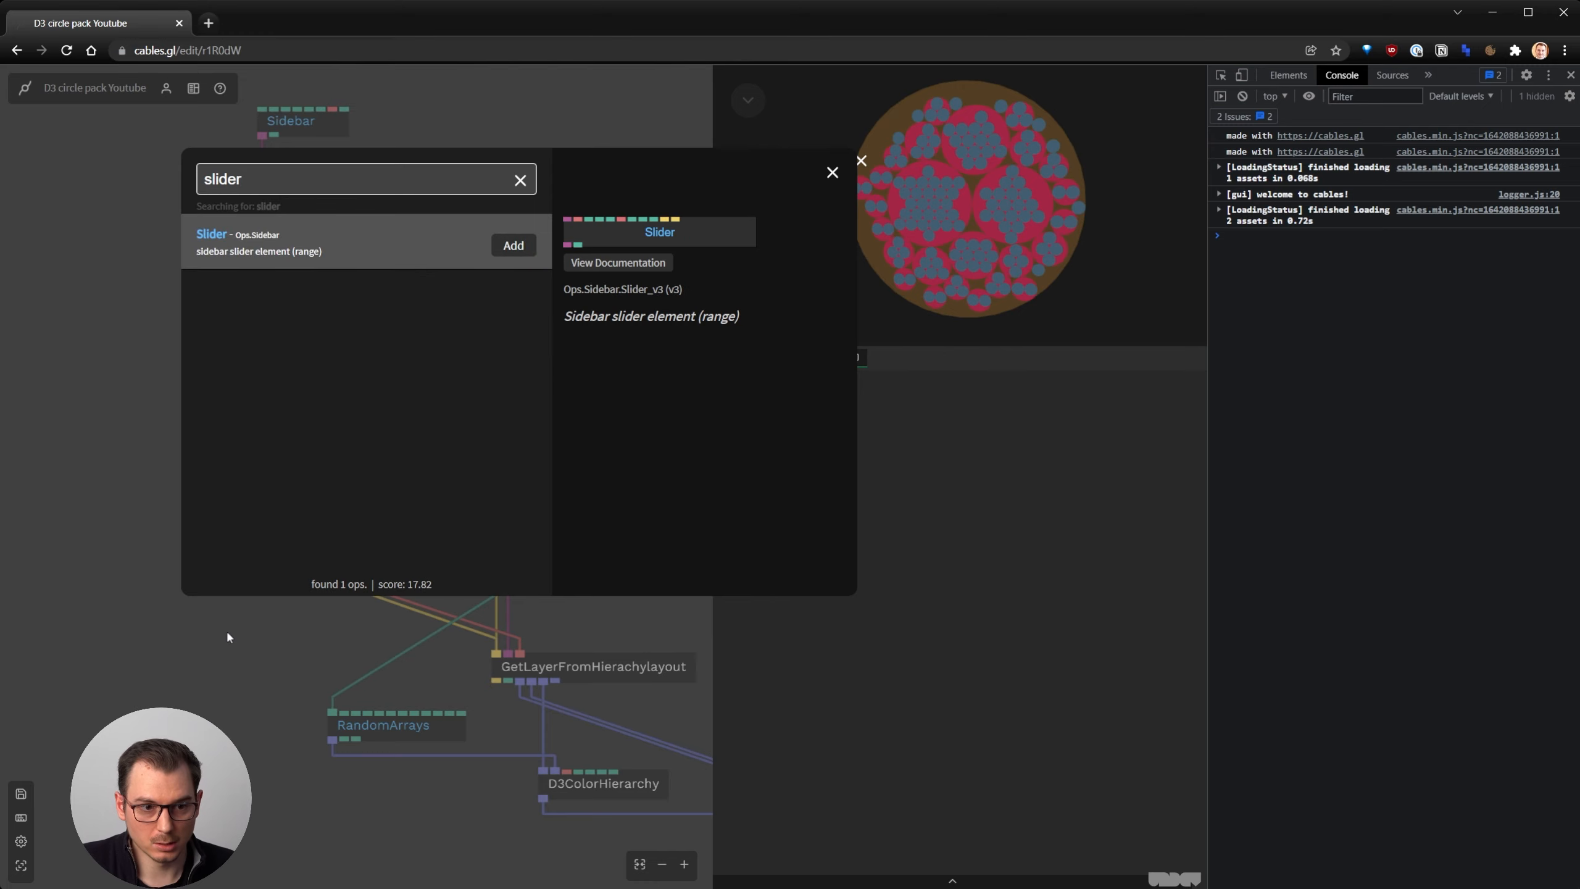
{"action": "key", "text": "Return"}
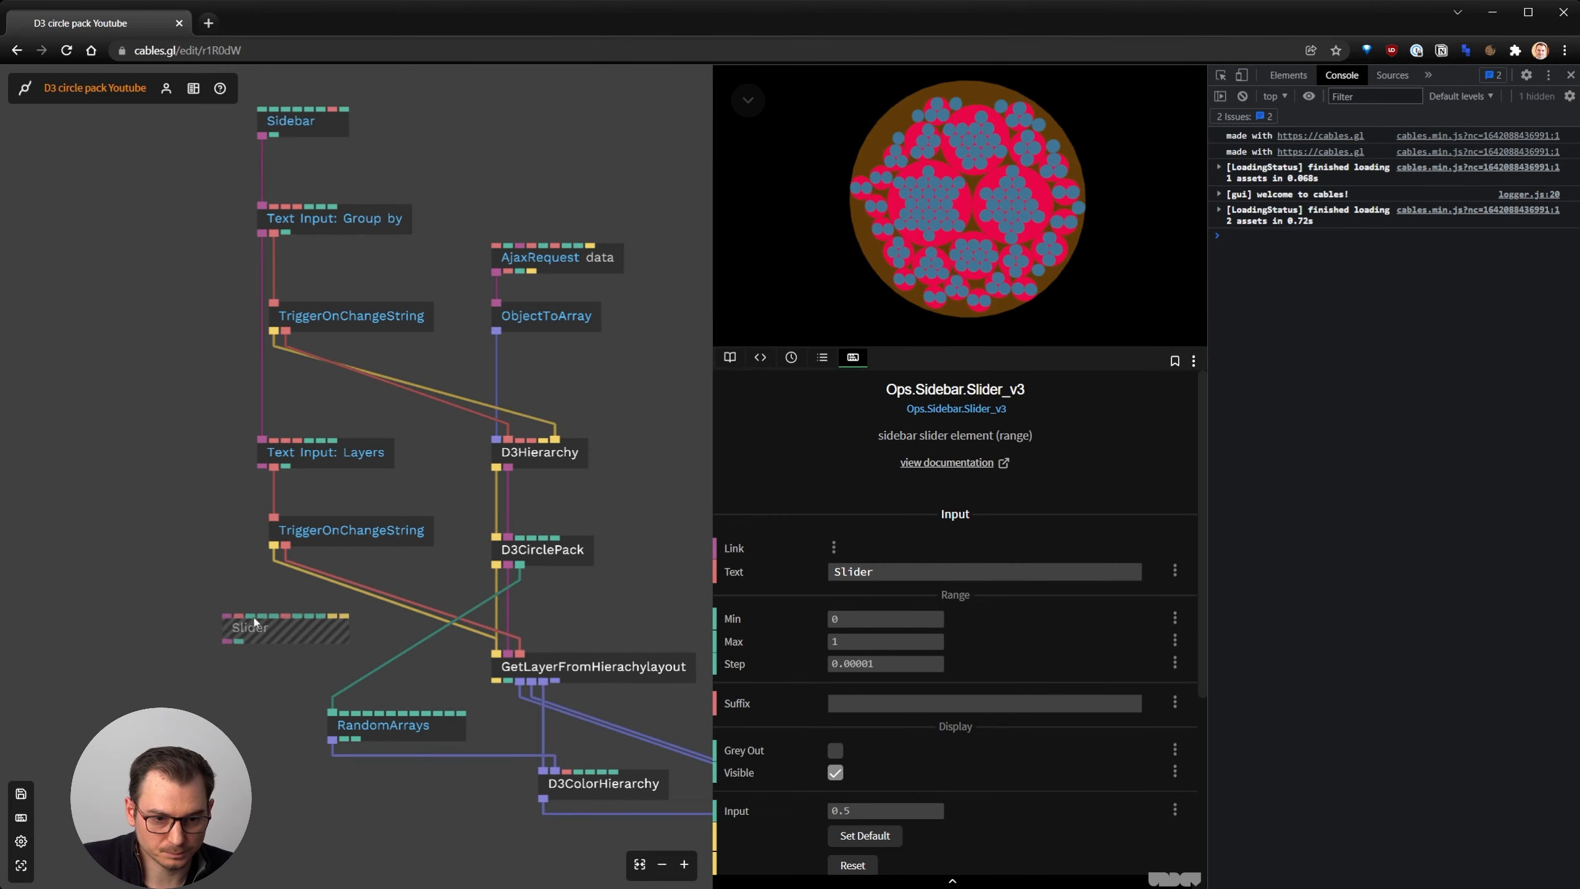
{"action": "left_click_drag", "start_coordinate": [254, 621], "coordinate": [115, 522]}
{"action": "scroll", "coordinate": [247, 328], "scroll_direction": "down", "scroll_amount": 3}
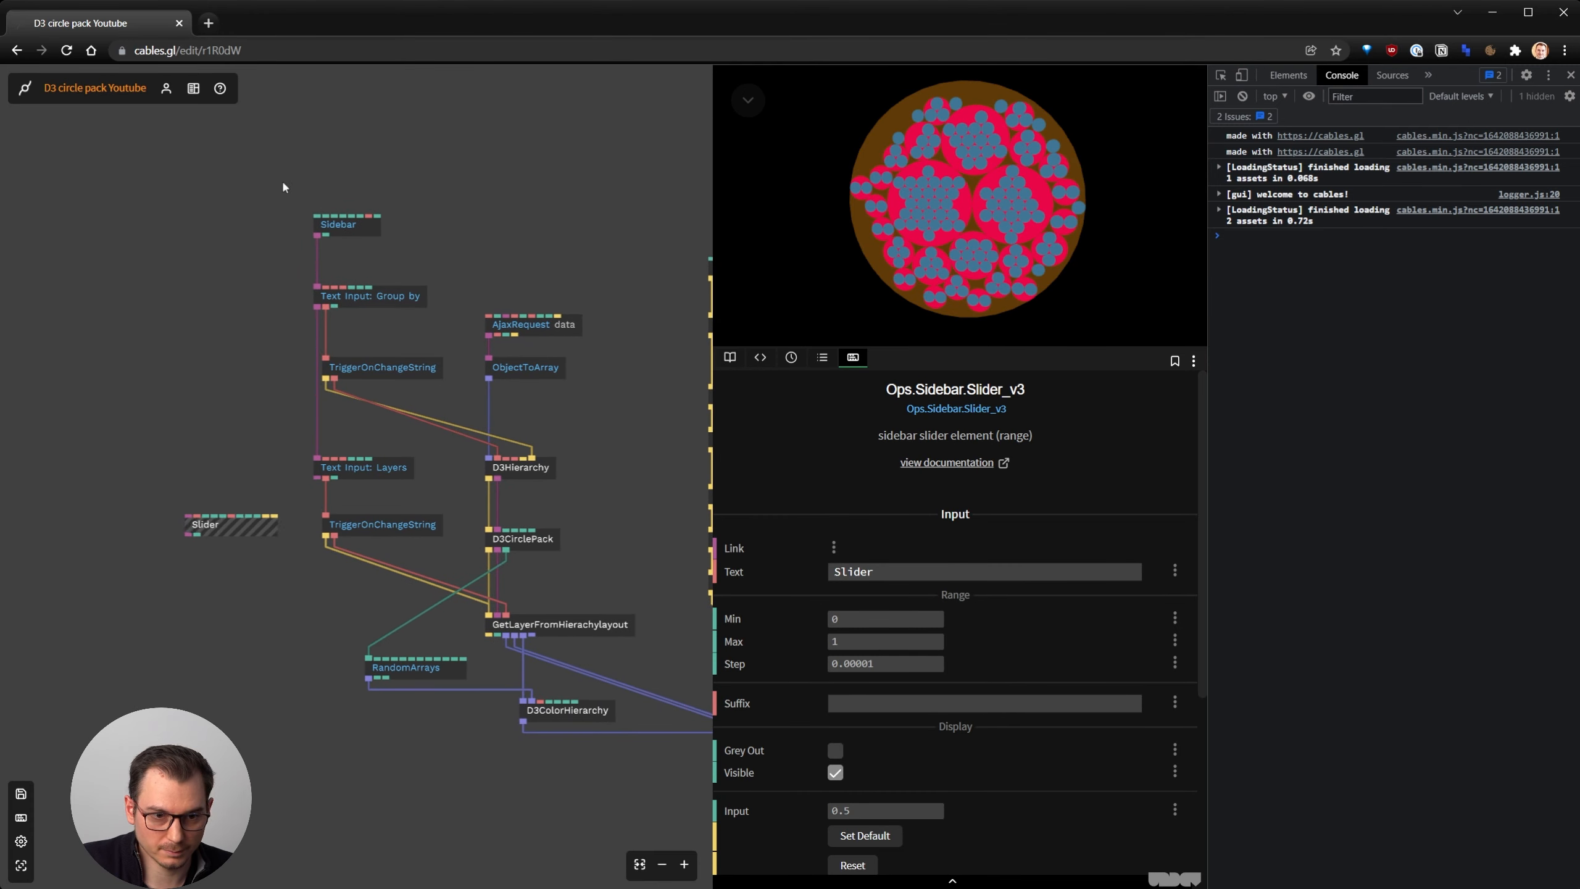
Move the text input and trigger ops up, place the Slider below them and link it to the Layers text input
{"action": "left_click_drag", "start_coordinate": [283, 187], "coordinate": [405, 327]}
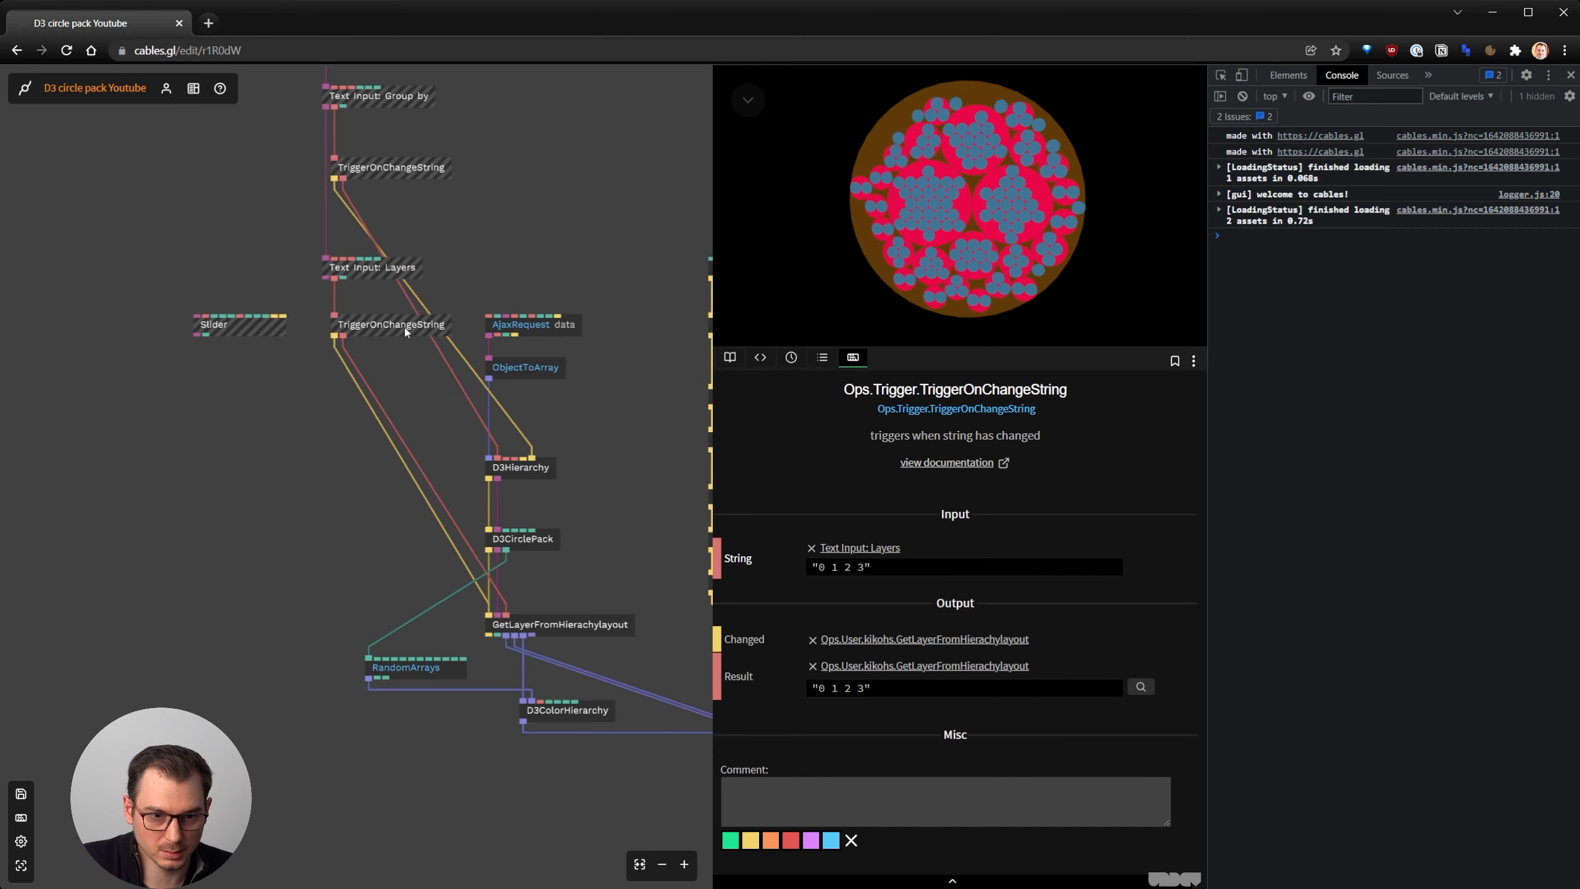
{"action": "left_click", "coordinate": [358, 397]}
{"action": "left_click_drag", "start_coordinate": [235, 330], "coordinate": [345, 459]}
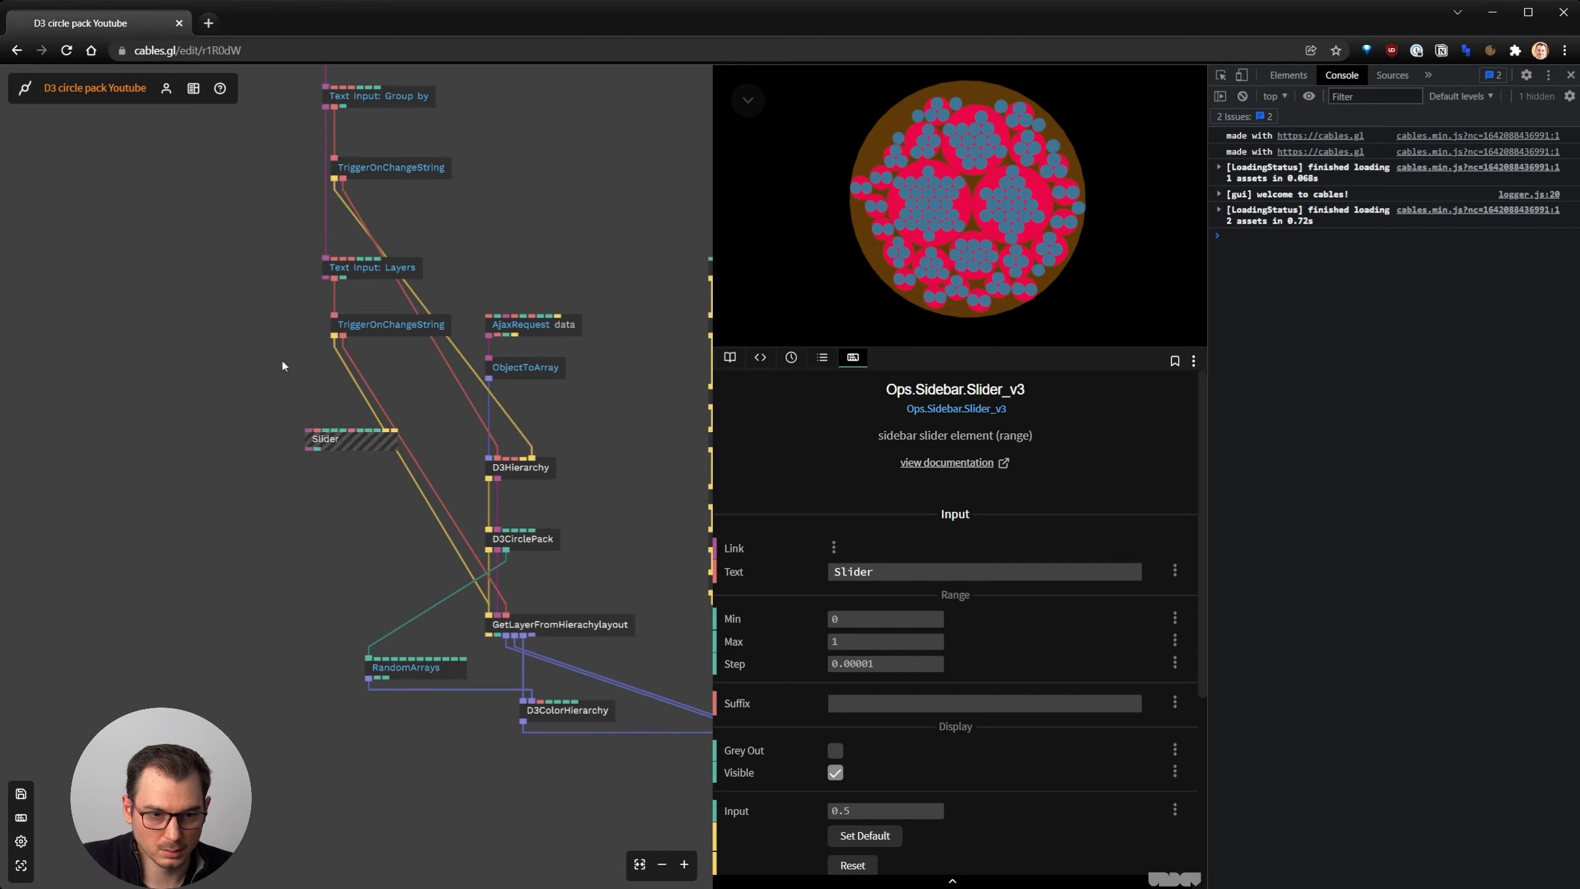
{"action": "scroll", "coordinate": [283, 366], "scroll_direction": "up", "scroll_amount": 3}
{"action": "left_click_drag", "start_coordinate": [361, 227], "coordinate": [392, 468]}
Set the Slider op's text label to "Z spacing"
{"action": "left_click", "coordinate": [921, 570]}
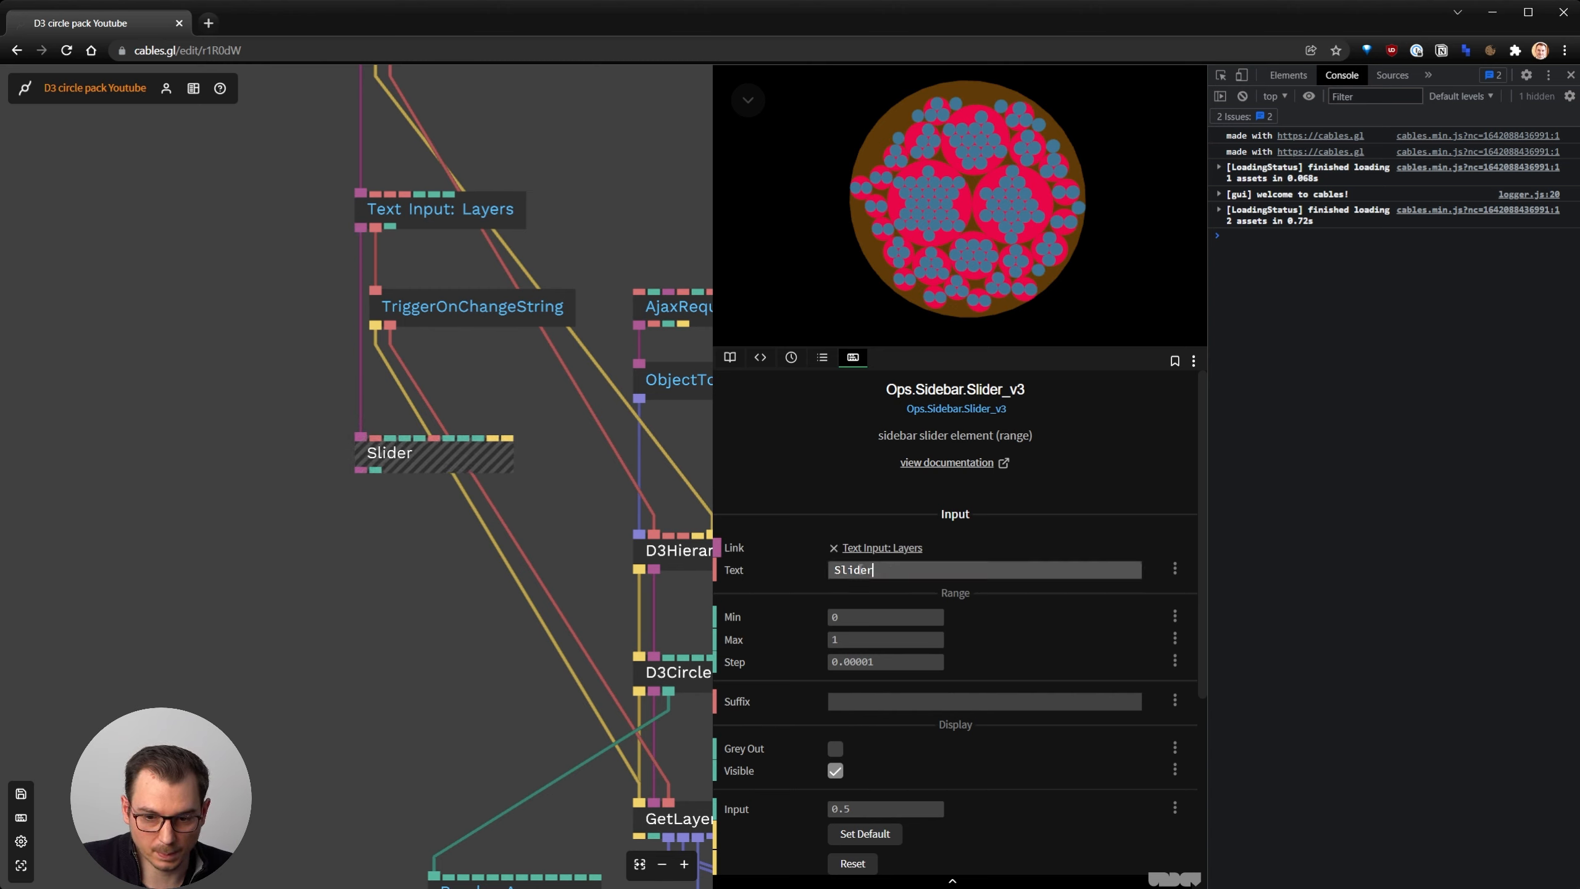
{"action": "key", "text": "ctrl+a"}
{"action": "type", "text": "Z spac"}
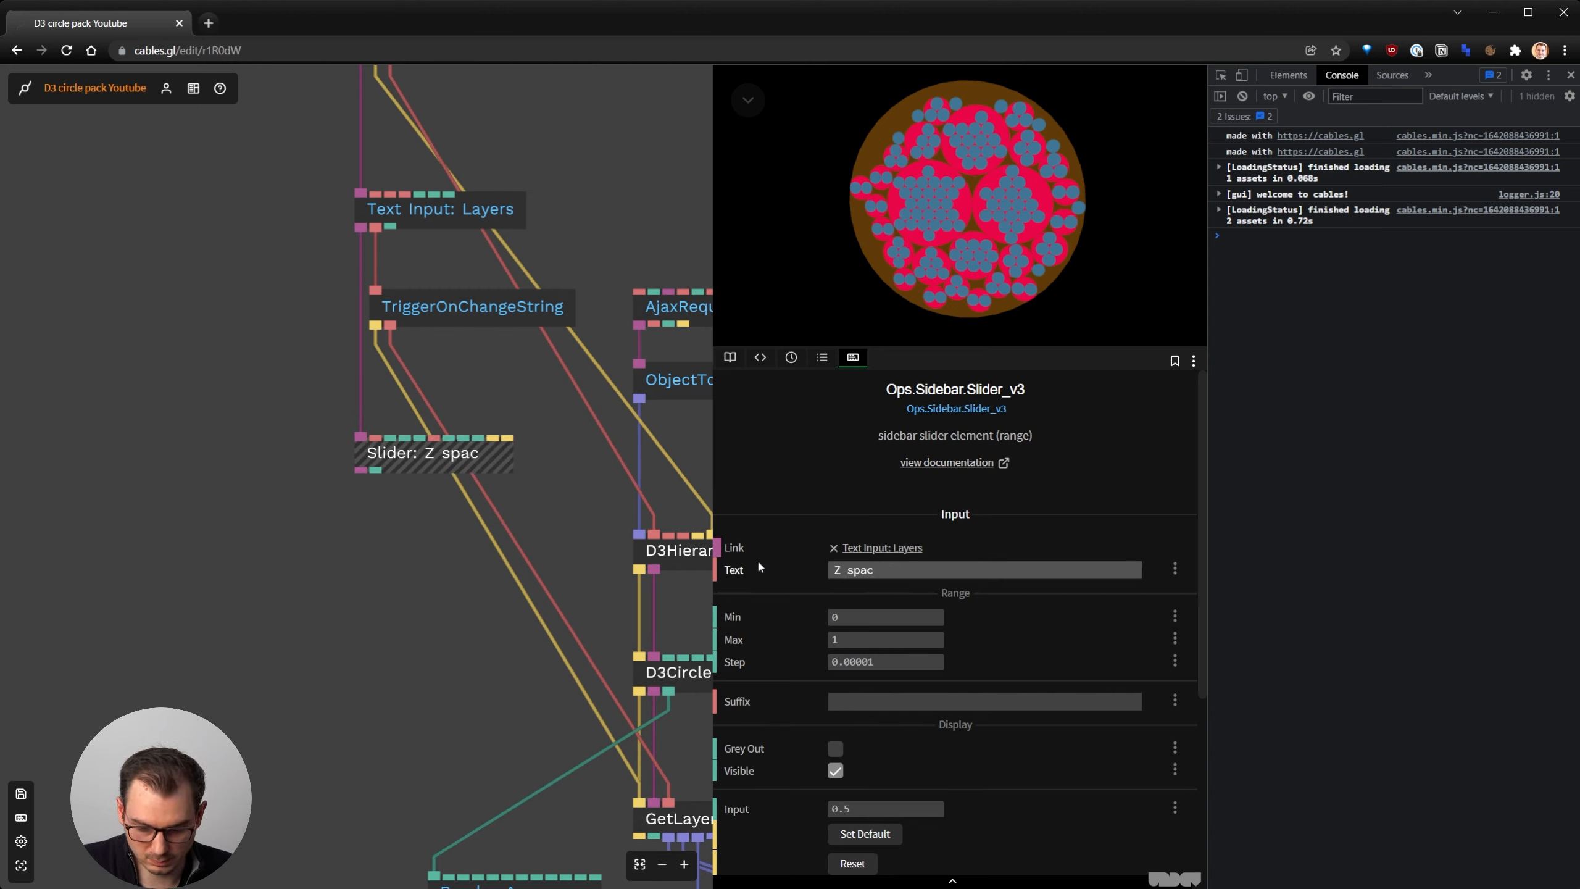
{"action": "type", "text": "ing"}
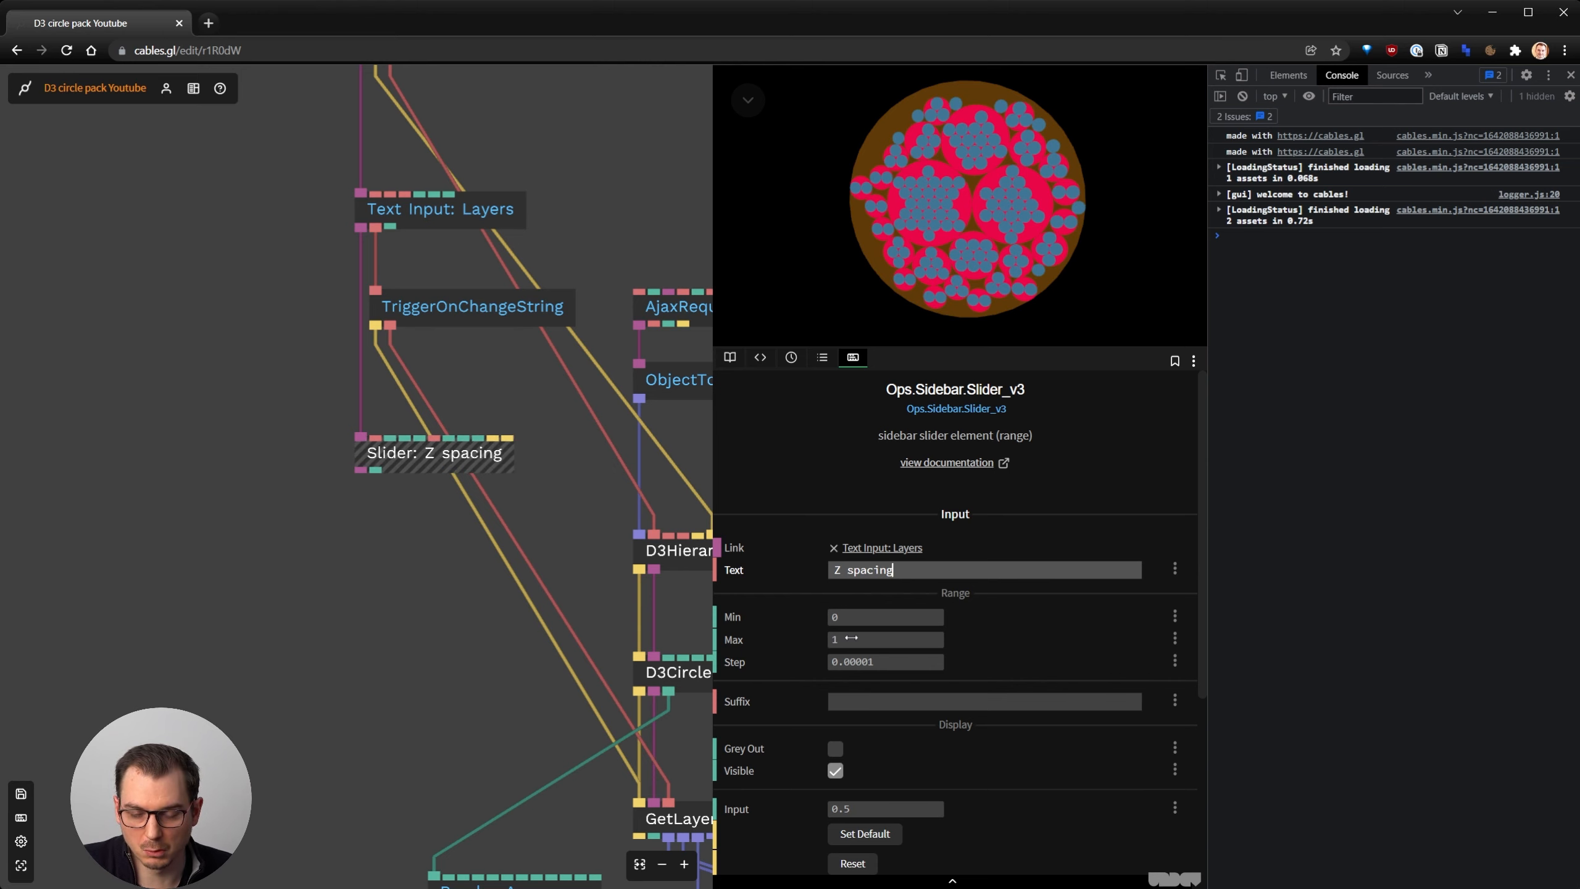
Add a TriggerOnChangeNumber op and place it below the Z spacing slider
{"action": "left_click_drag", "start_coordinate": [429, 561], "coordinate": [307, 506]}
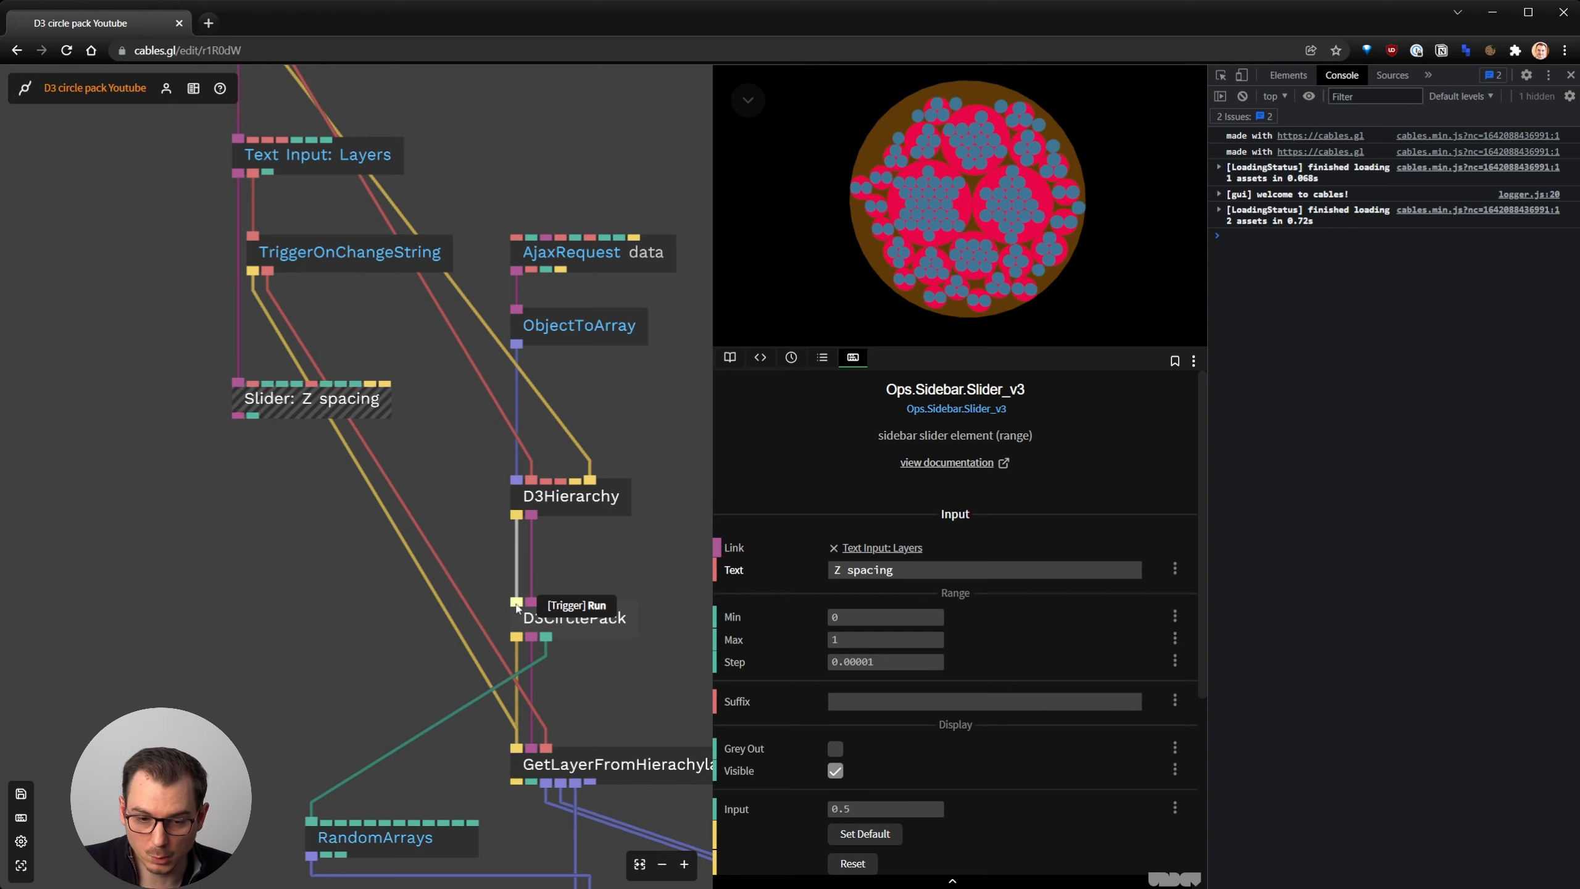
{"action": "left_click", "coordinate": [295, 552]}
{"action": "key", "text": "Escape"}
{"action": "type", "text": "trigg"}
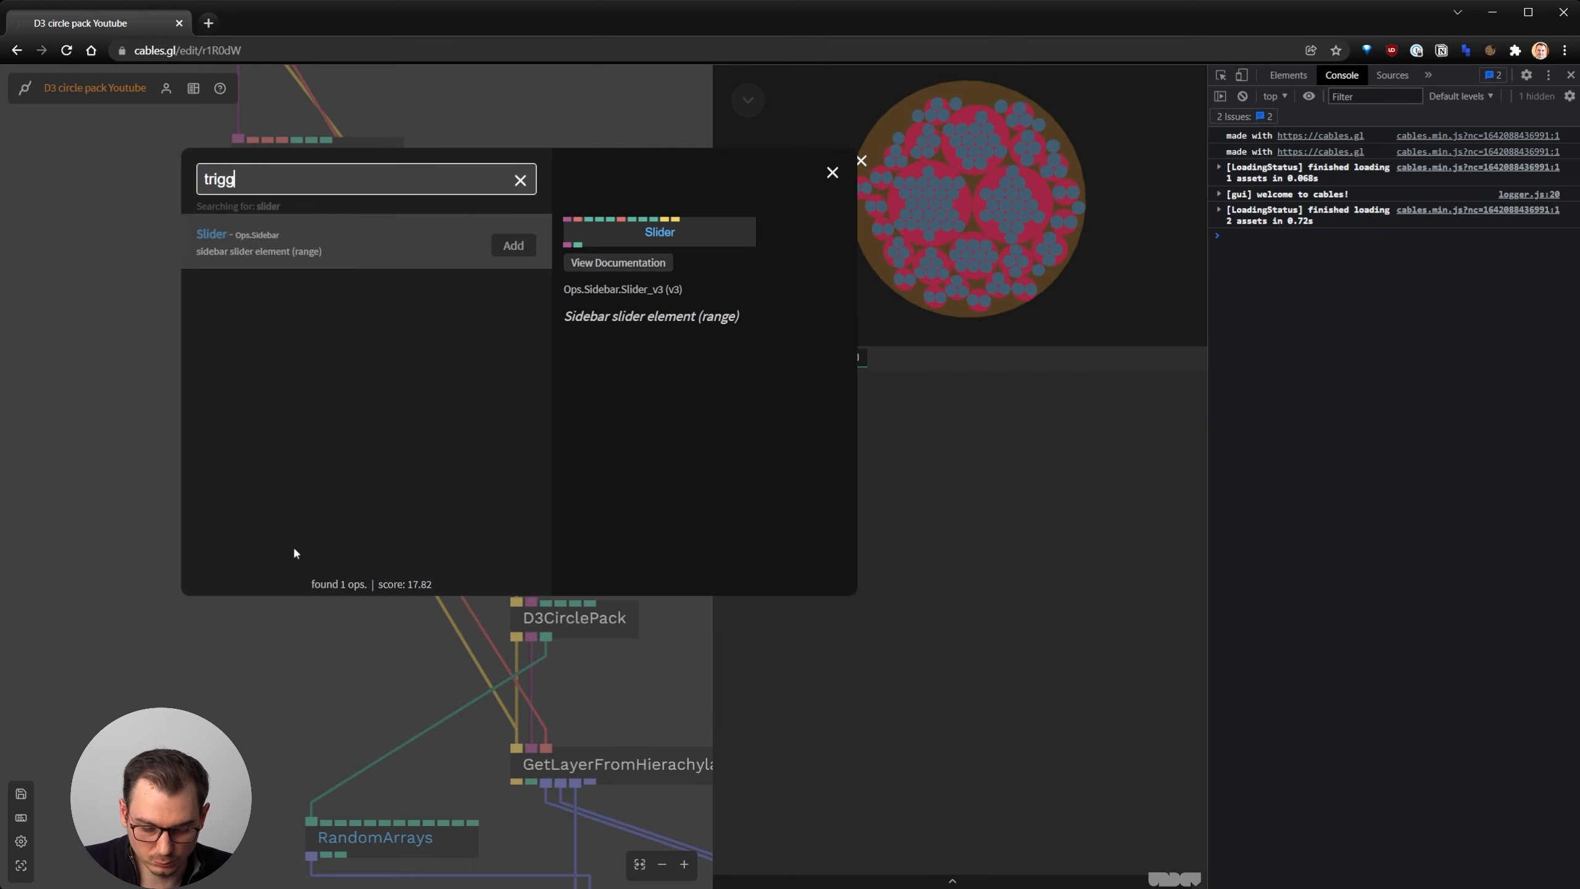
{"action": "type", "text": "eronchange"}
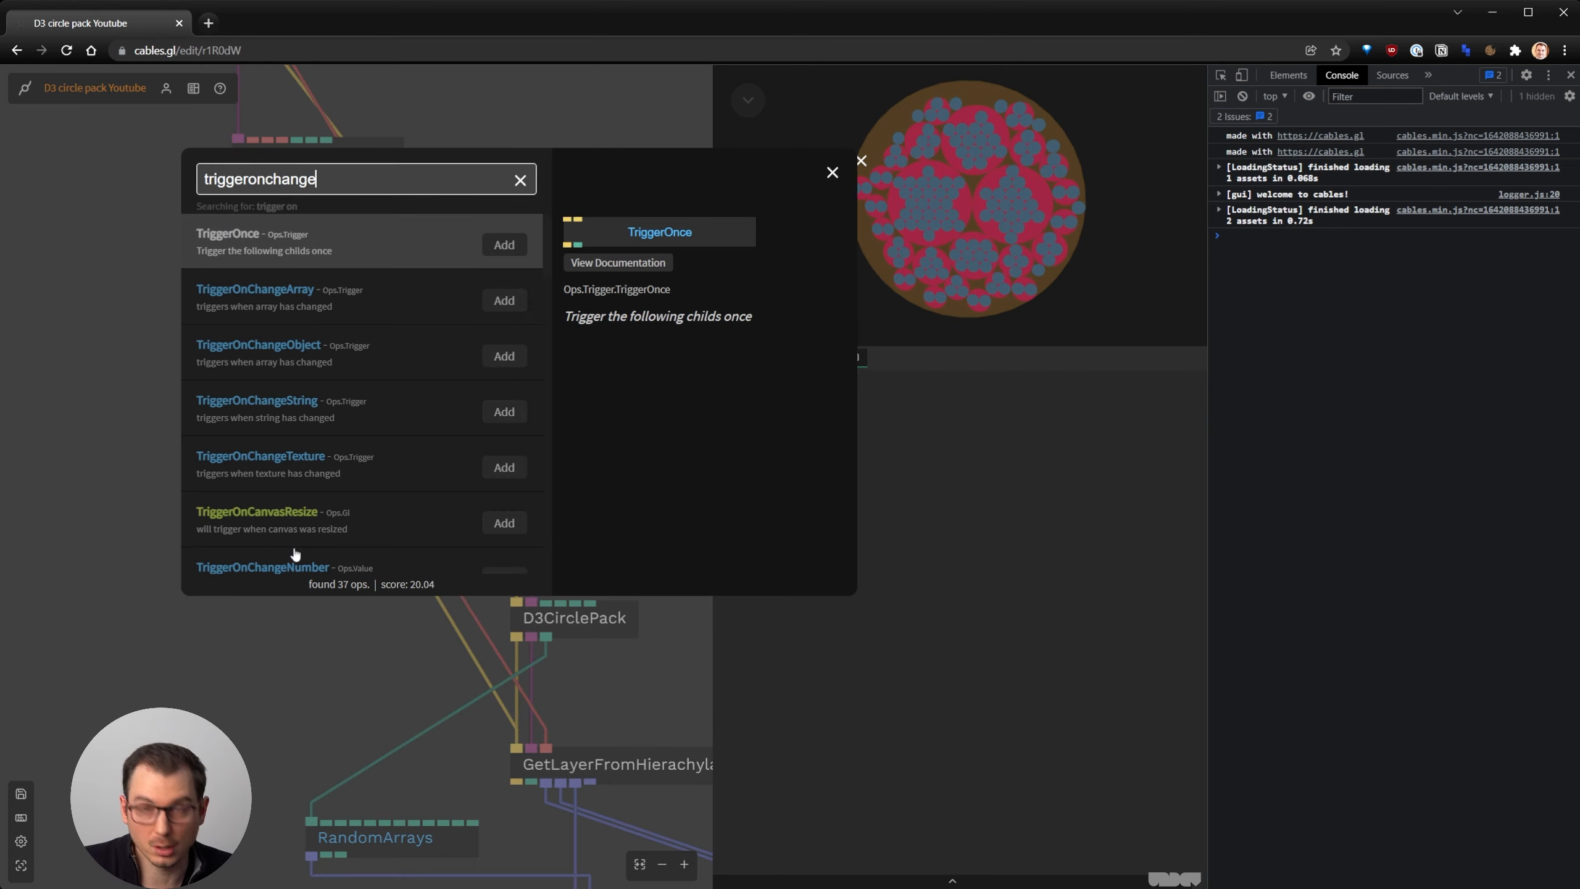
{"action": "key", "text": "Down"}
{"action": "key", "text": "Down"}
{"action": "key", "text": "Down"}
{"action": "key", "text": "Down"}
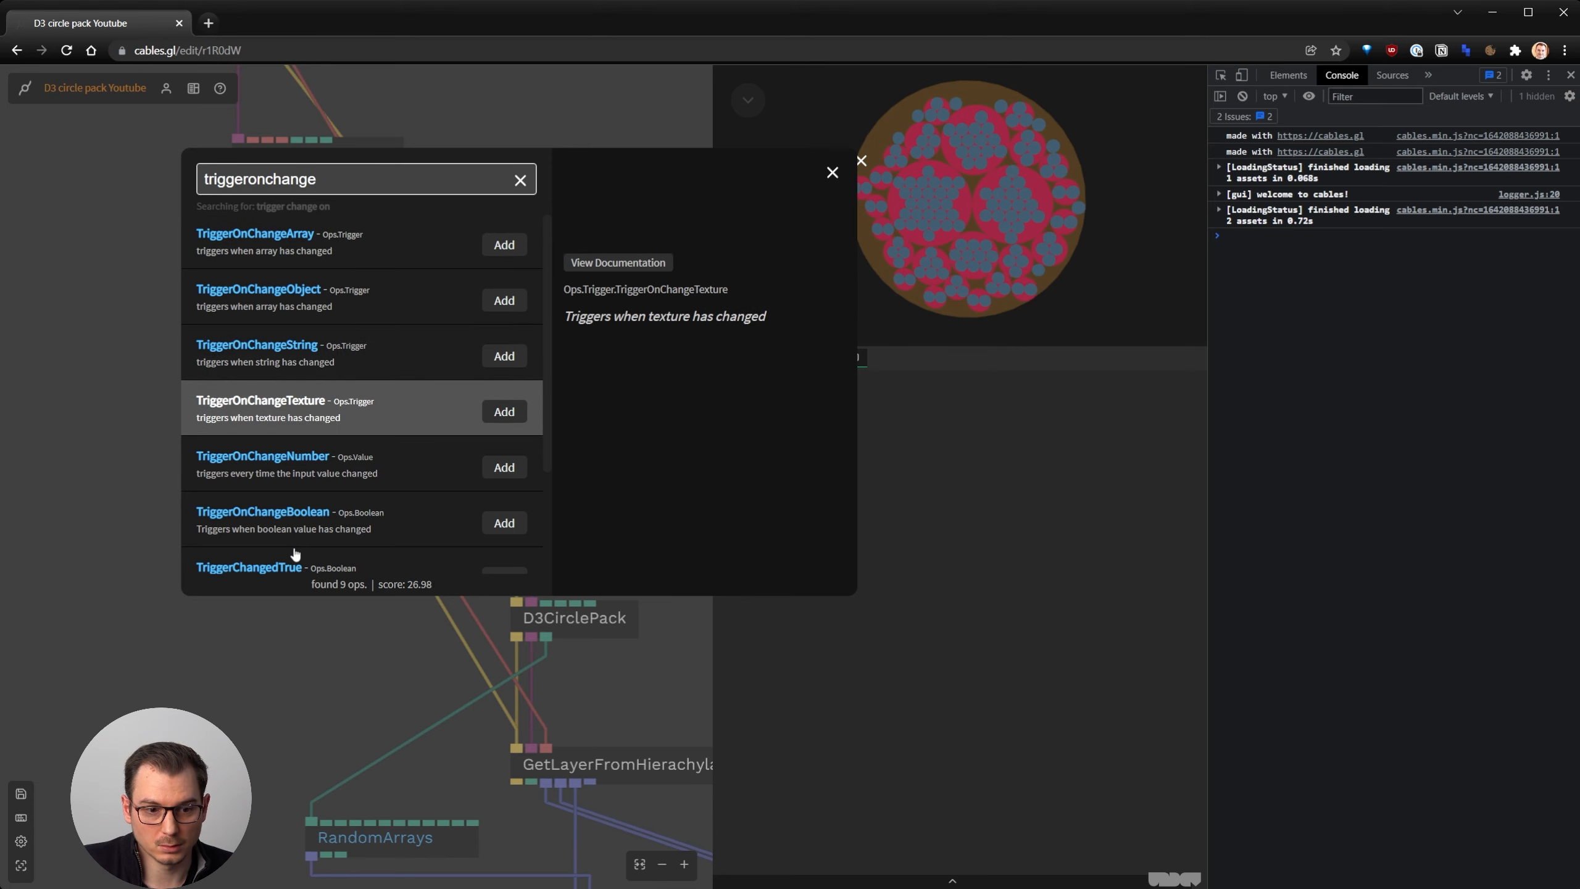
{"action": "key", "text": "Return"}
{"action": "left_click_drag", "start_coordinate": [296, 552], "coordinate": [266, 504]}
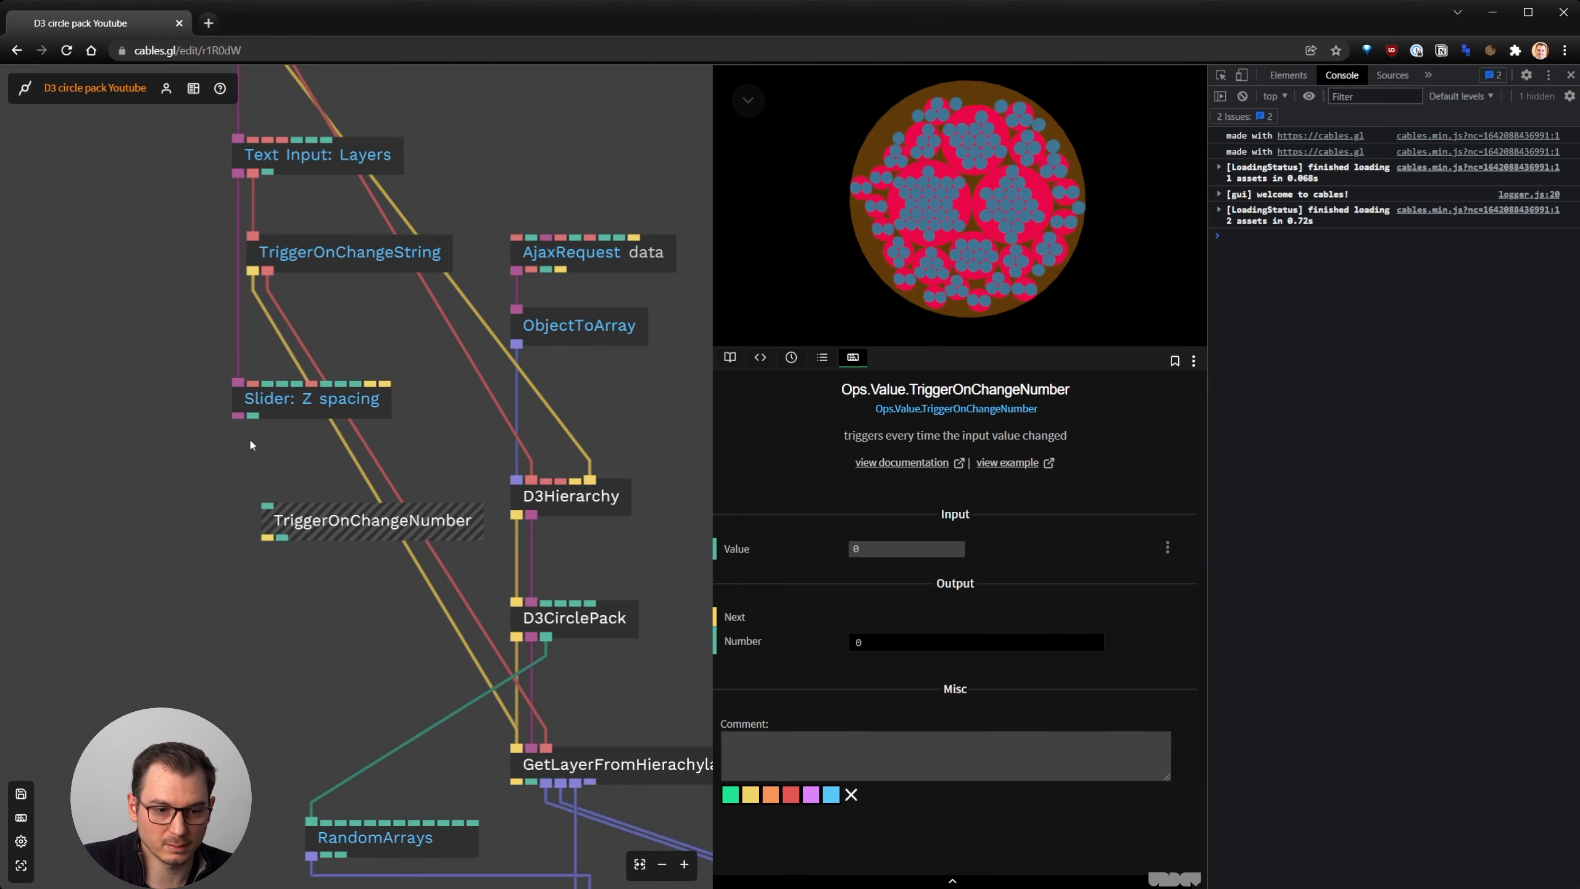
Route the Z spacing slider through TriggerOnChangeNumber into D3CirclePack's last number input and Run trigger, and save the patch
{"action": "scroll", "coordinate": [249, 437], "scroll_direction": "up", "scroll_amount": 2}
{"action": "left_click_drag", "start_coordinate": [254, 406], "coordinate": [560, 595]}
{"action": "scroll", "coordinate": [328, 615], "scroll_direction": "down", "scroll_amount": 2}
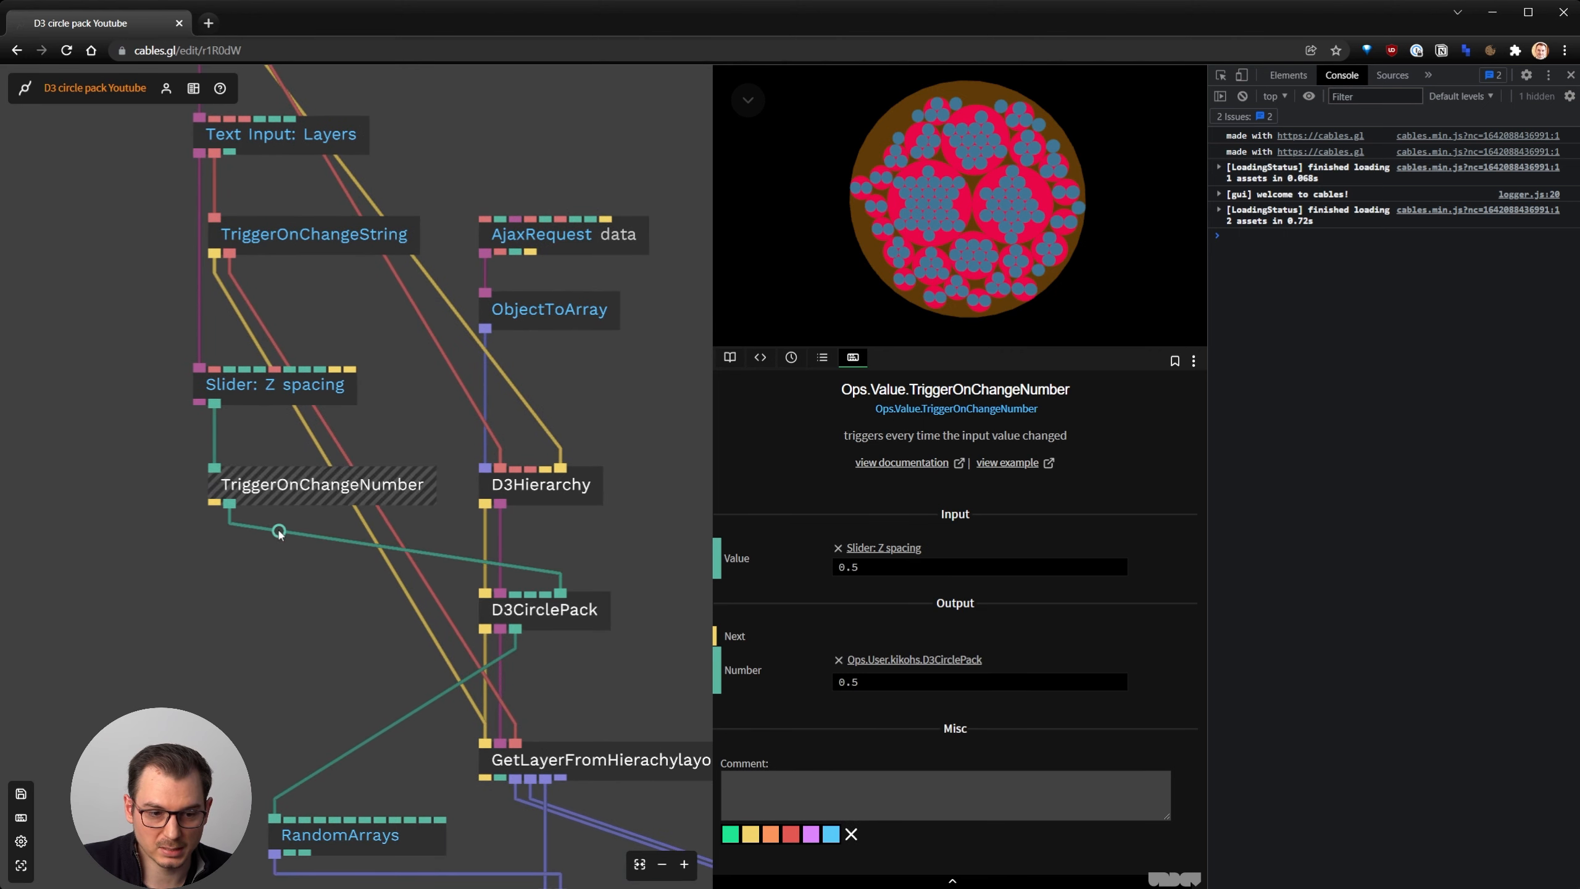
{"action": "left_click_drag", "start_coordinate": [214, 503], "coordinate": [486, 593]}
{"action": "left_click", "coordinate": [321, 619]}
{"action": "key", "text": "ctrl+s"}
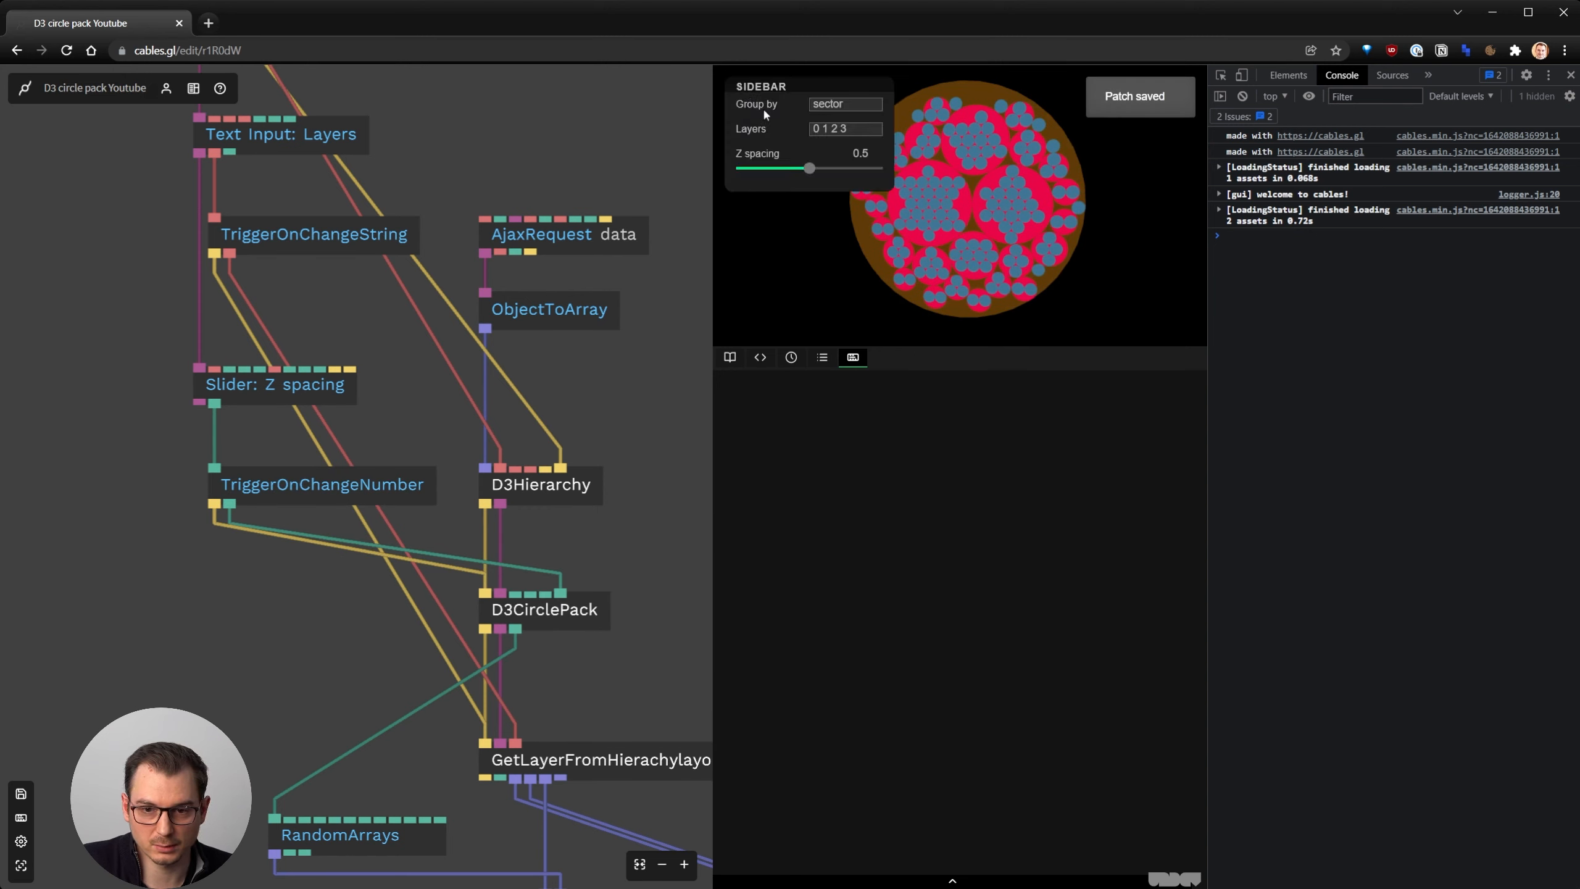
Try the Z spacing slider at about 0.49 and orbit the preview to view the separated layers from the side
{"action": "mouse_move", "coordinate": [811, 173]}
{"action": "left_mouse_down"}
{"action": "mouse_move", "coordinate": [778, 175]}
{"action": "mouse_move", "coordinate": [809, 177]}
{"action": "left_mouse_up"}
{"action": "left_click_drag", "start_coordinate": [871, 244], "coordinate": [1128, 260]}
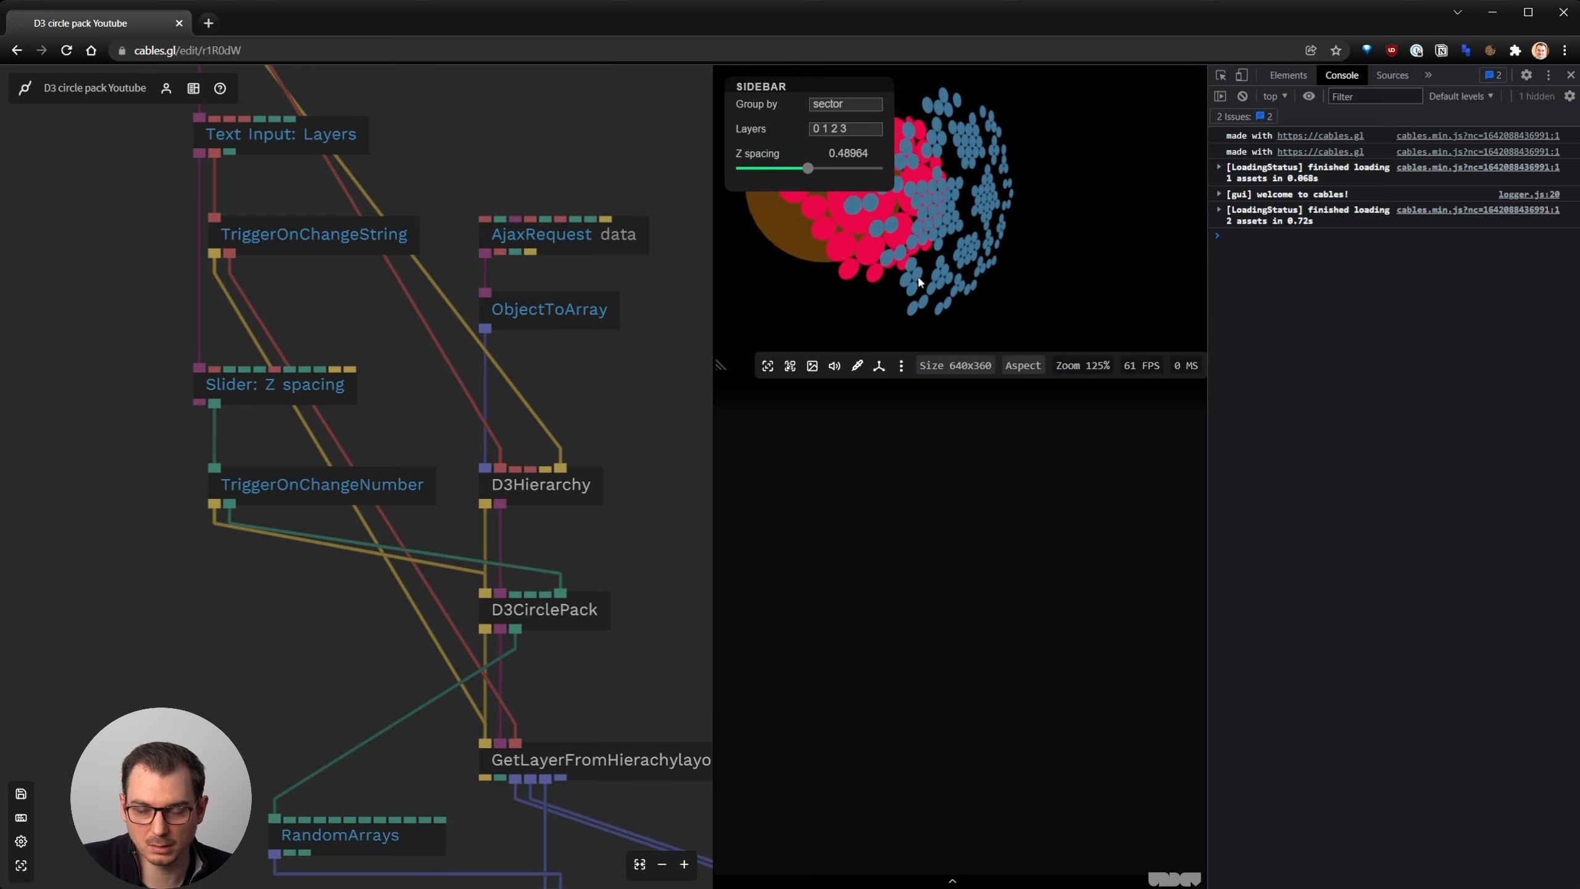
{"action": "left_click_drag", "start_coordinate": [921, 261], "coordinate": [916, 225]}
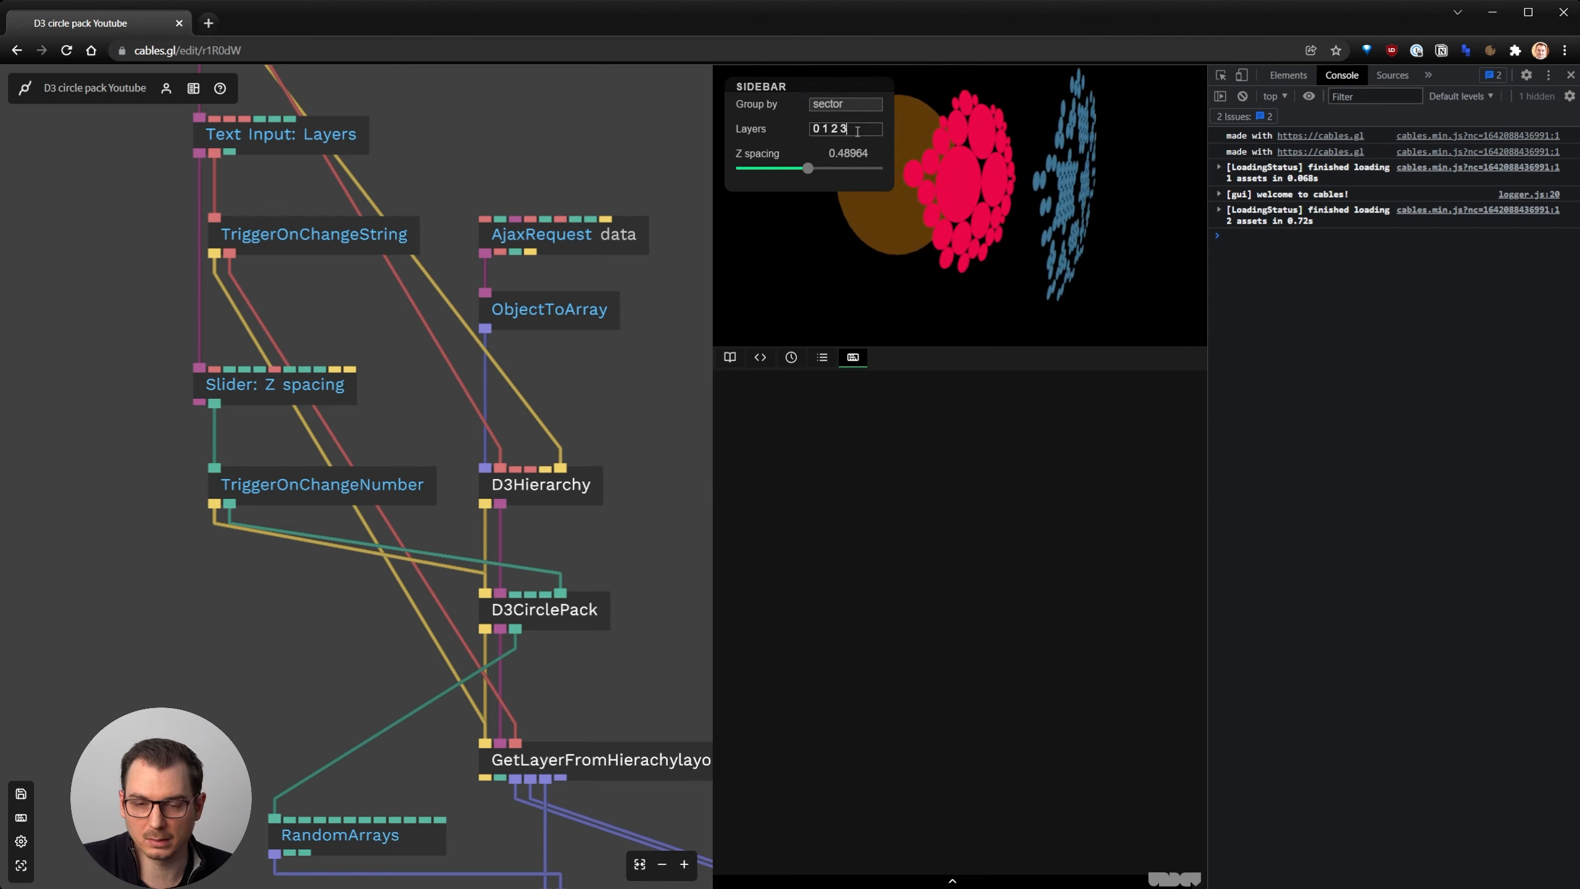
Try the sidebar's Layers input with 0 1 and 0 alone, and set it to 0 1 2
{"action": "key", "text": "BackSpace"}
{"action": "key", "text": "BackSpace"}
{"action": "key", "text": "BackSpace"}
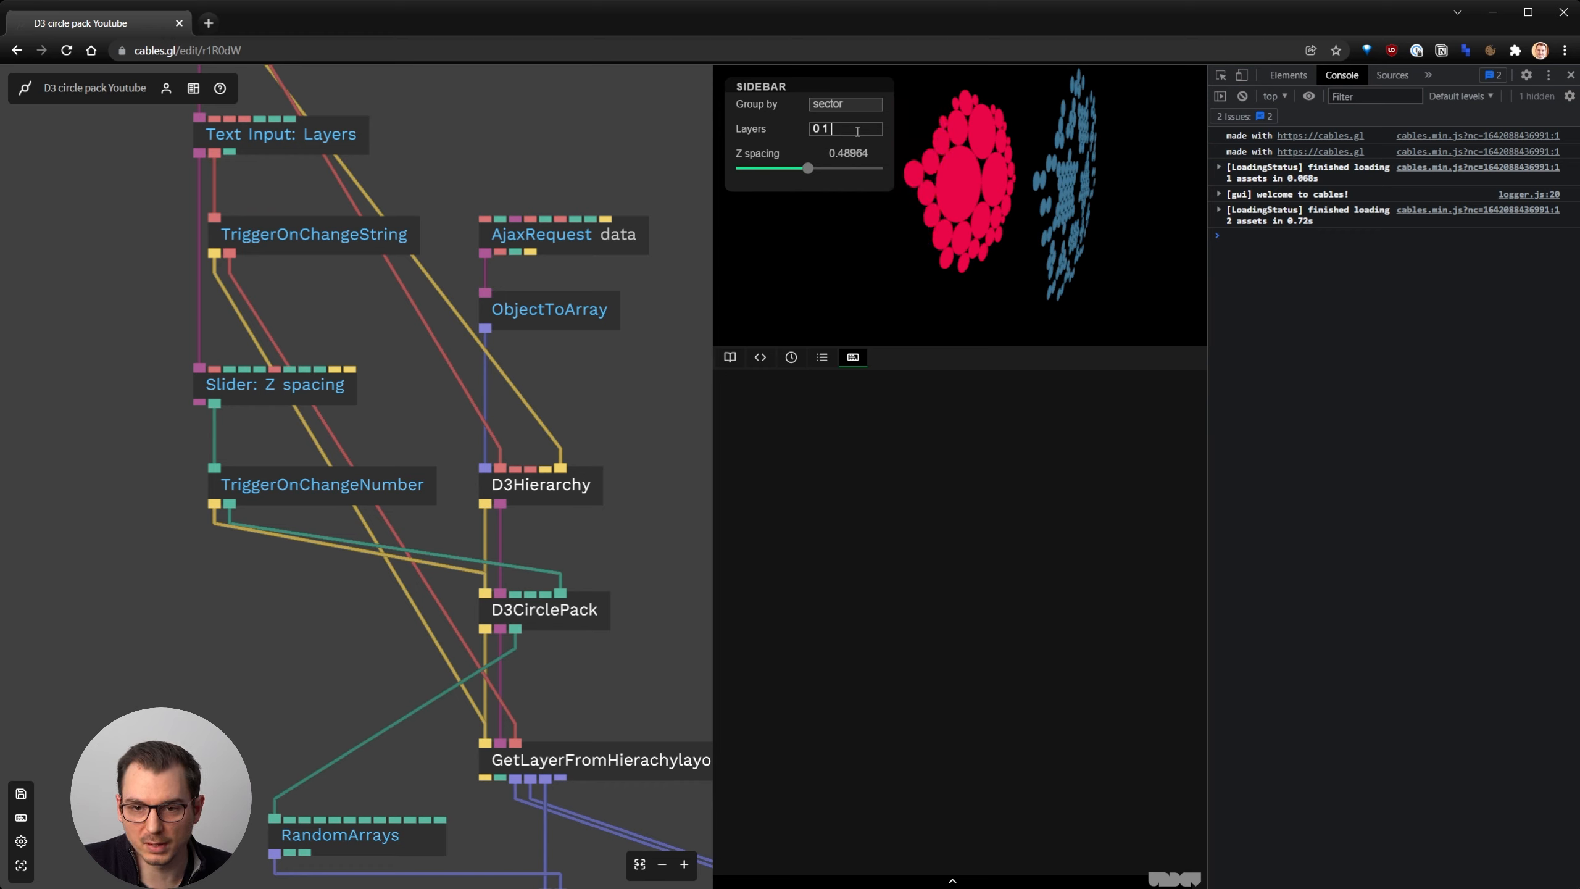
{"action": "key", "text": "BackSpace"}
{"action": "key", "text": "BackSpace"}
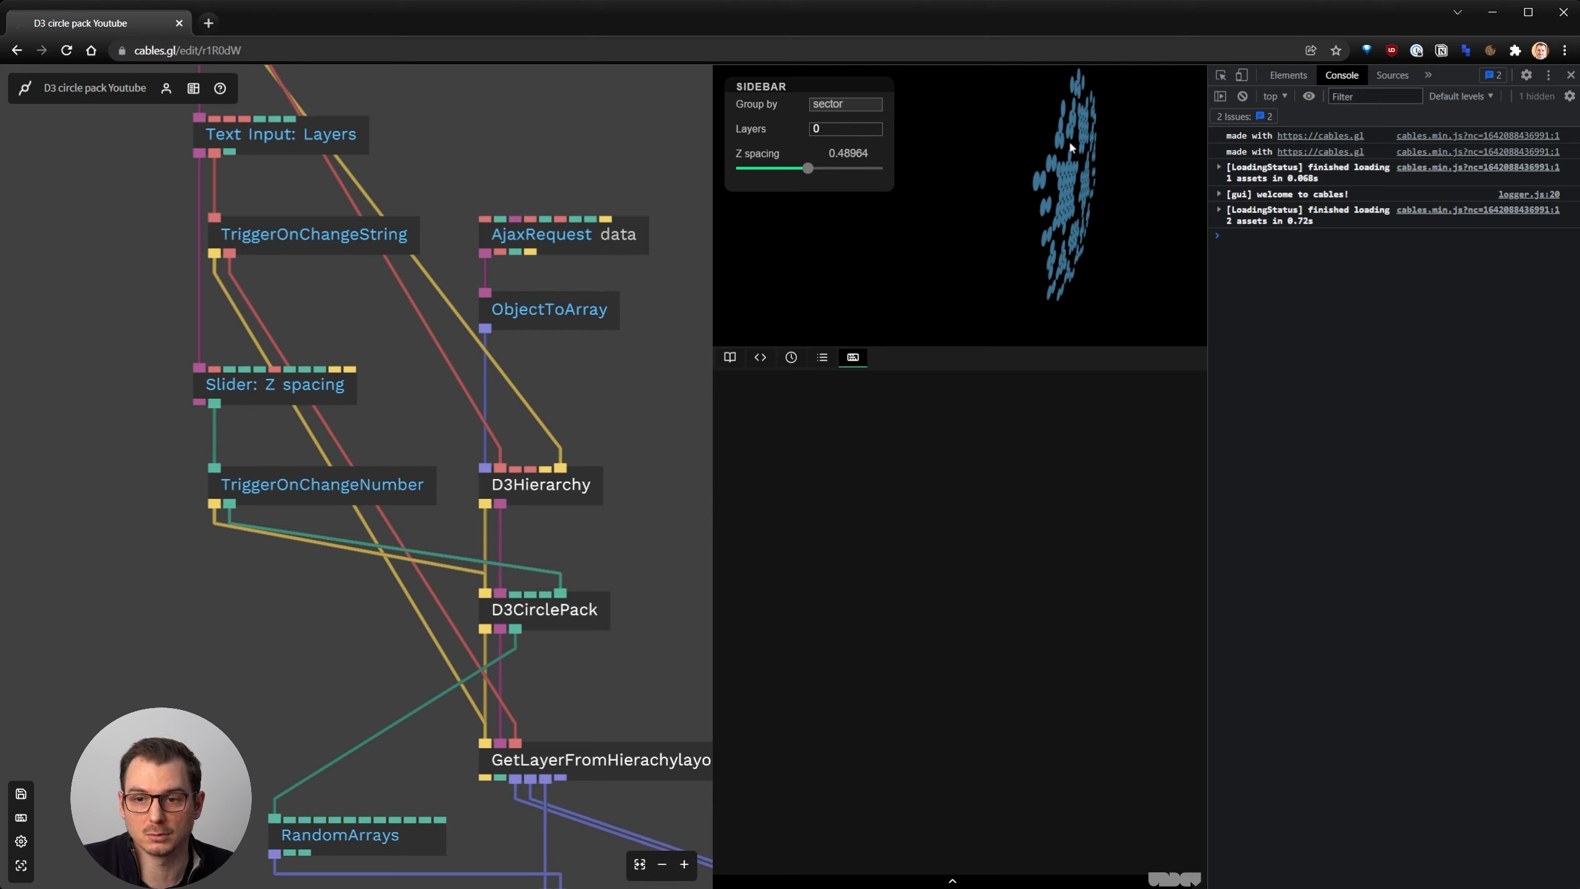
{"action": "type", "text": "1"}
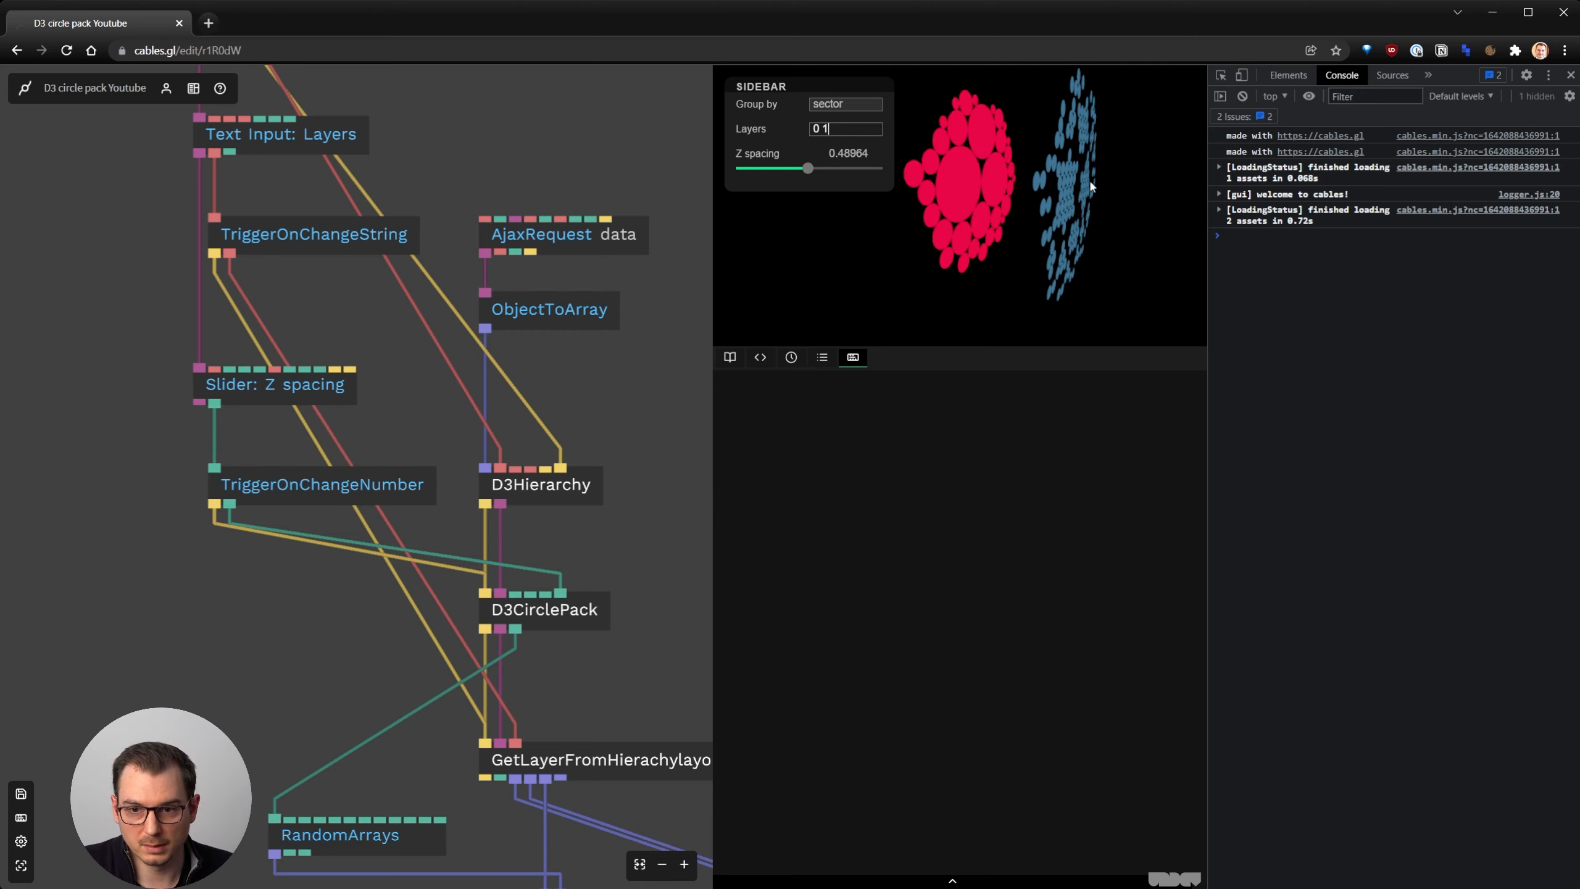
{"action": "type", "text": " 2"}
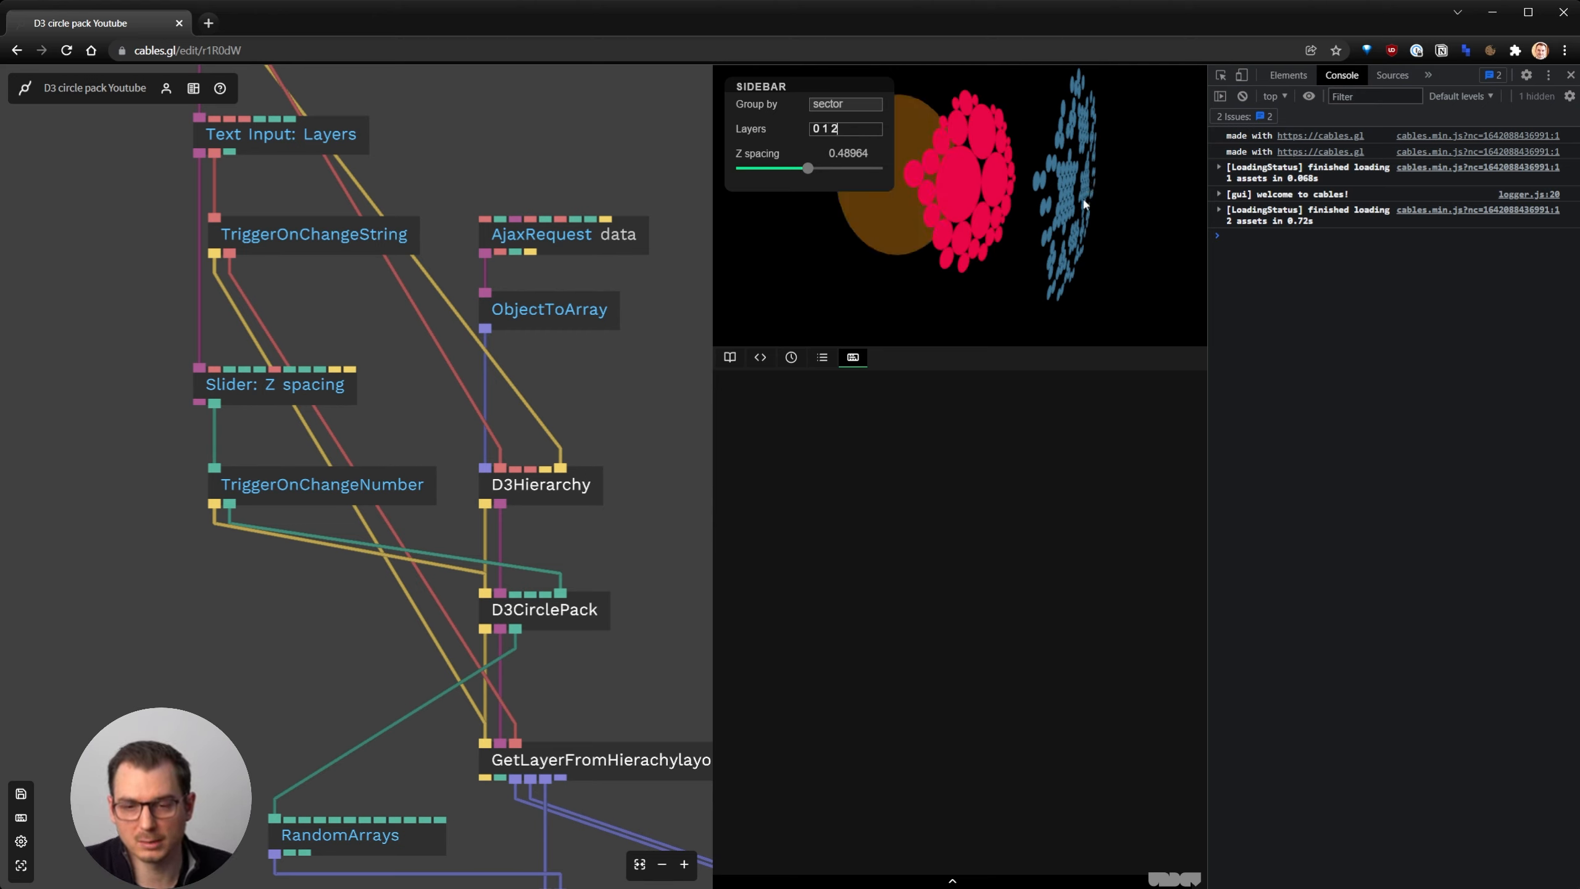
Lower the sidebar's Z spacing to 0 and set the Slider op's minimum to 0.001
{"action": "left_click_drag", "start_coordinate": [801, 170], "coordinate": [721, 176]}
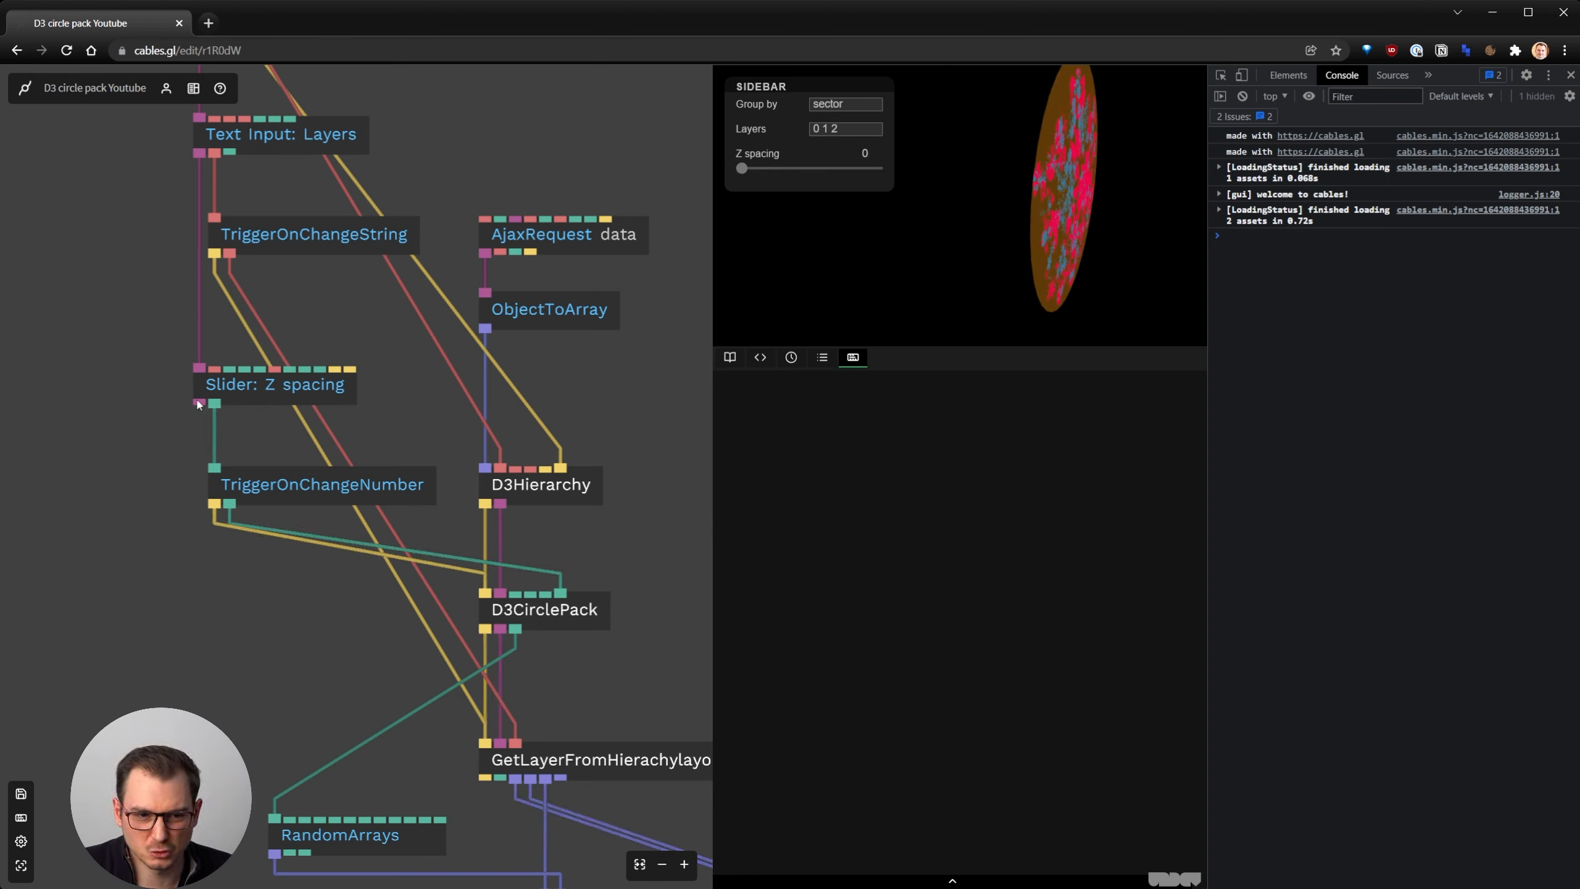
{"action": "left_click", "coordinate": [230, 391]}
{"action": "left_click", "coordinate": [854, 663]}
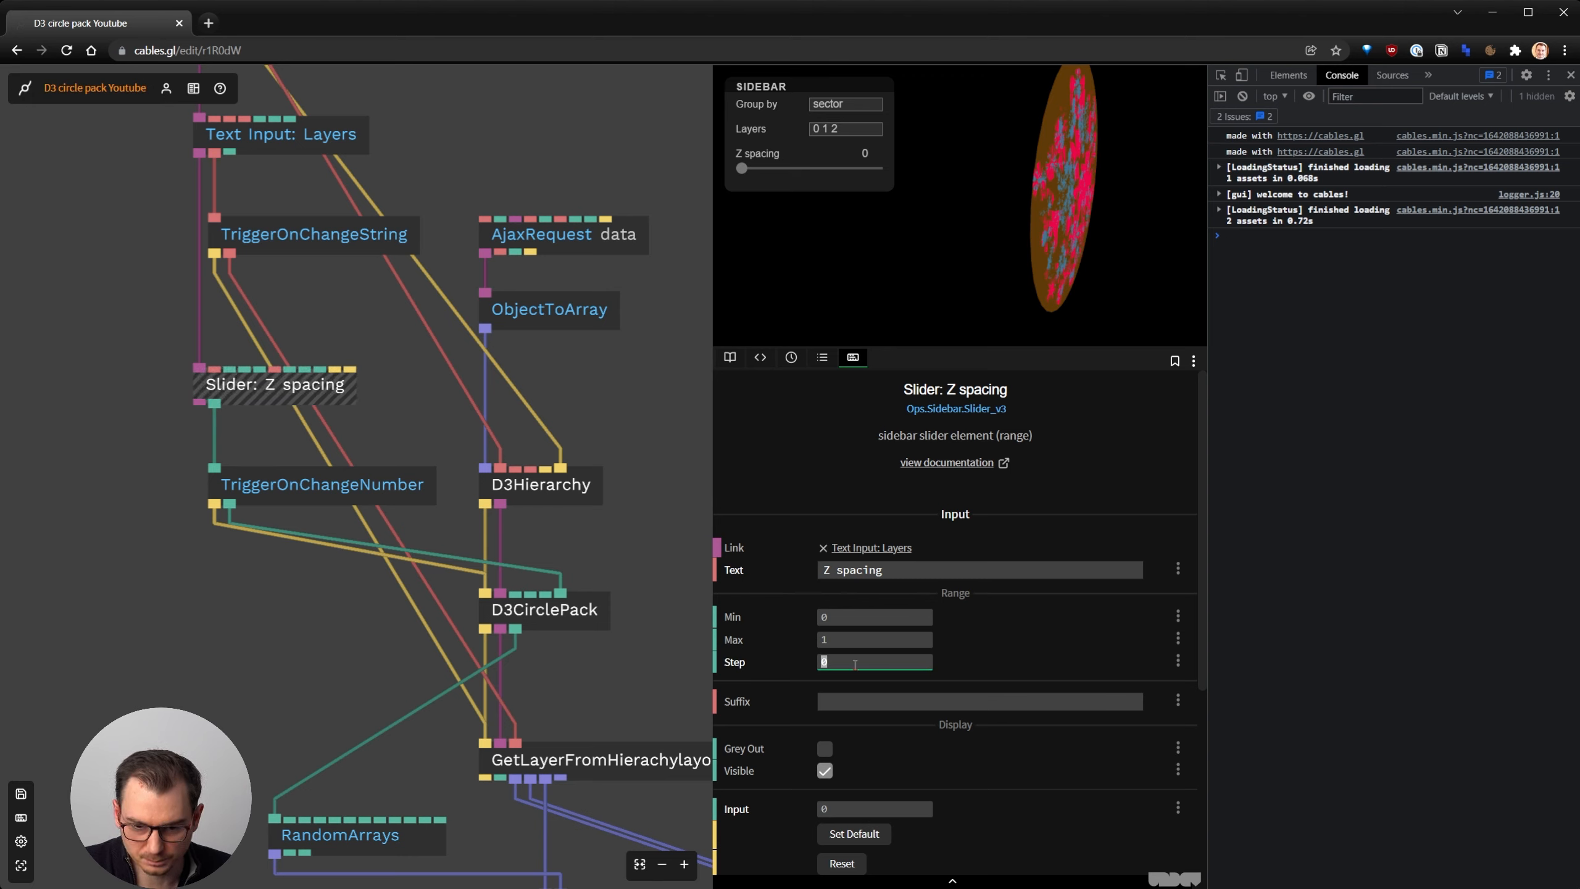
{"action": "left_click", "coordinate": [844, 618]}
{"action": "type", "text": "0.001"}
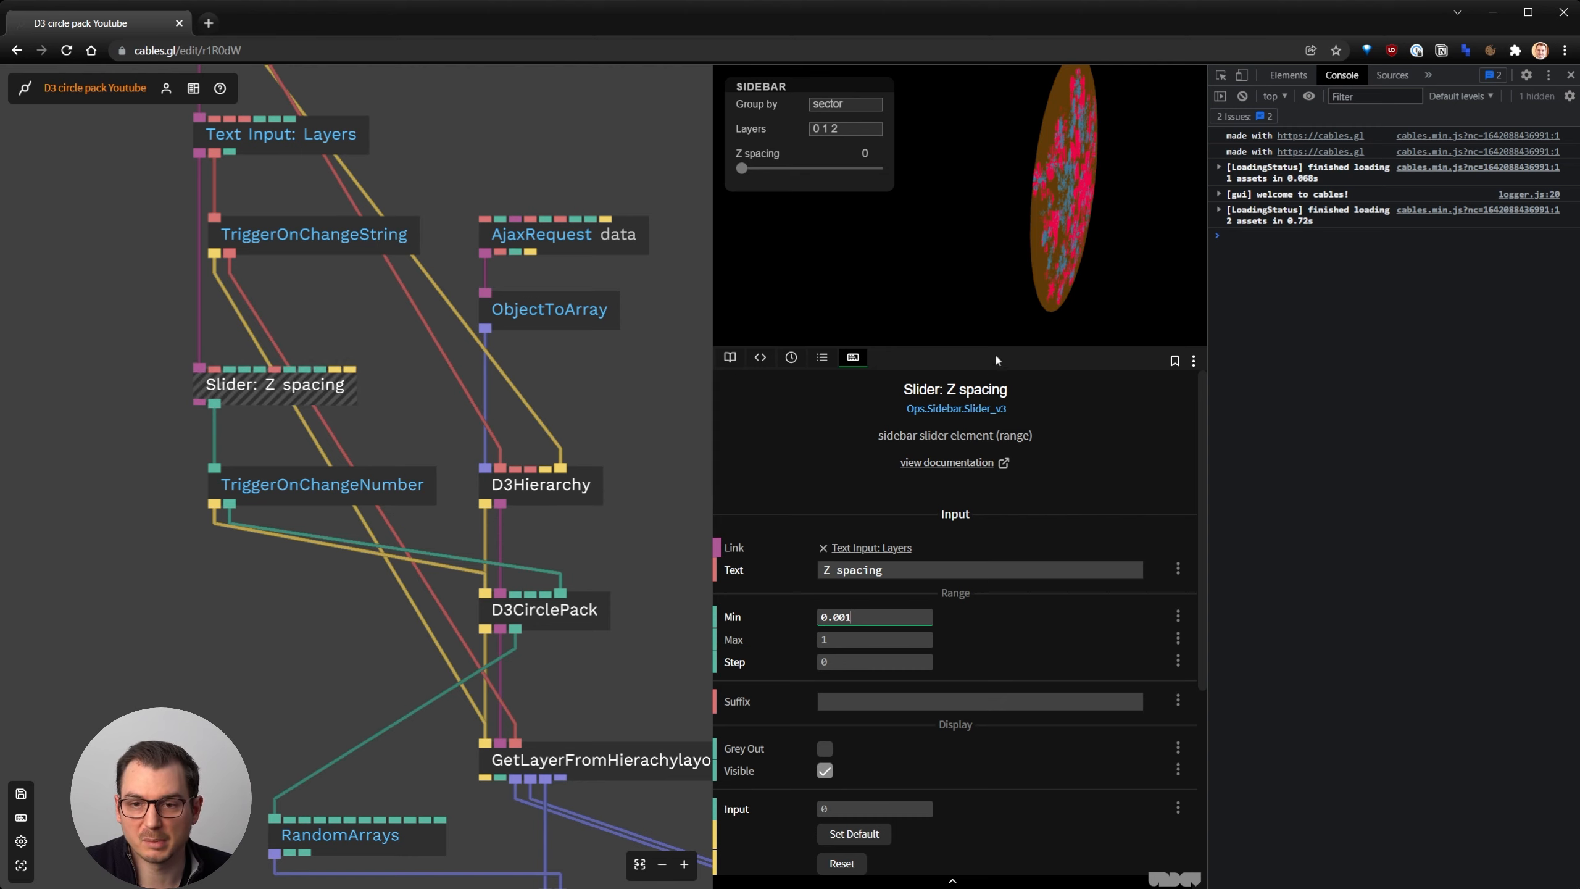
{"action": "left_click", "coordinate": [740, 167]}
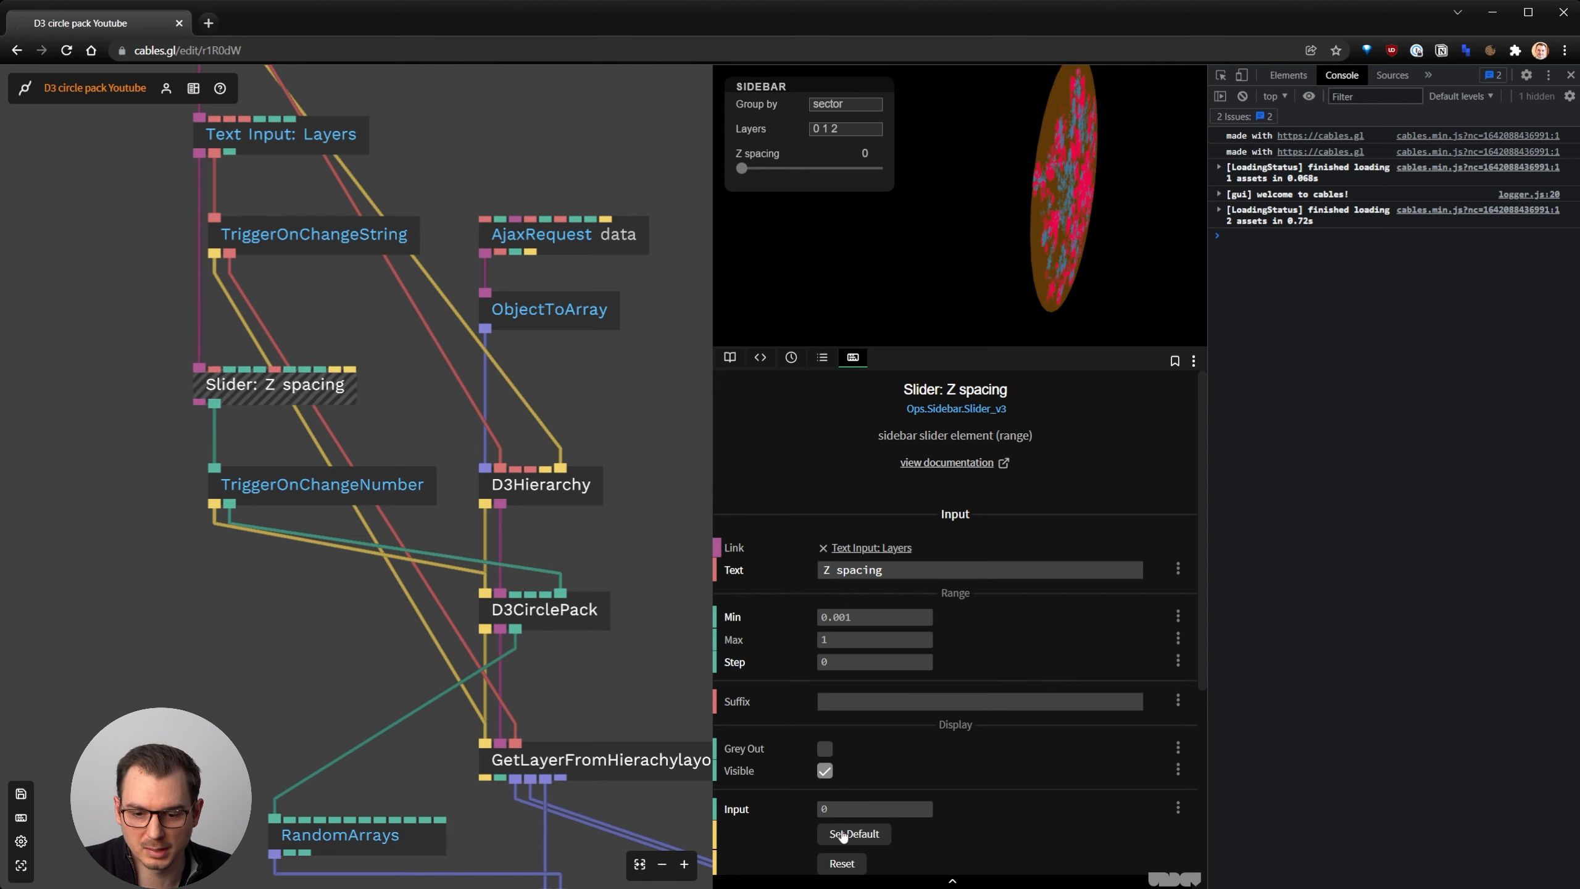
Set the Z spacing slider's input value to 0.0001, orbit the preview back to a front view and save the patch
{"action": "left_click", "coordinate": [844, 835]}
{"action": "left_click", "coordinate": [840, 809]}
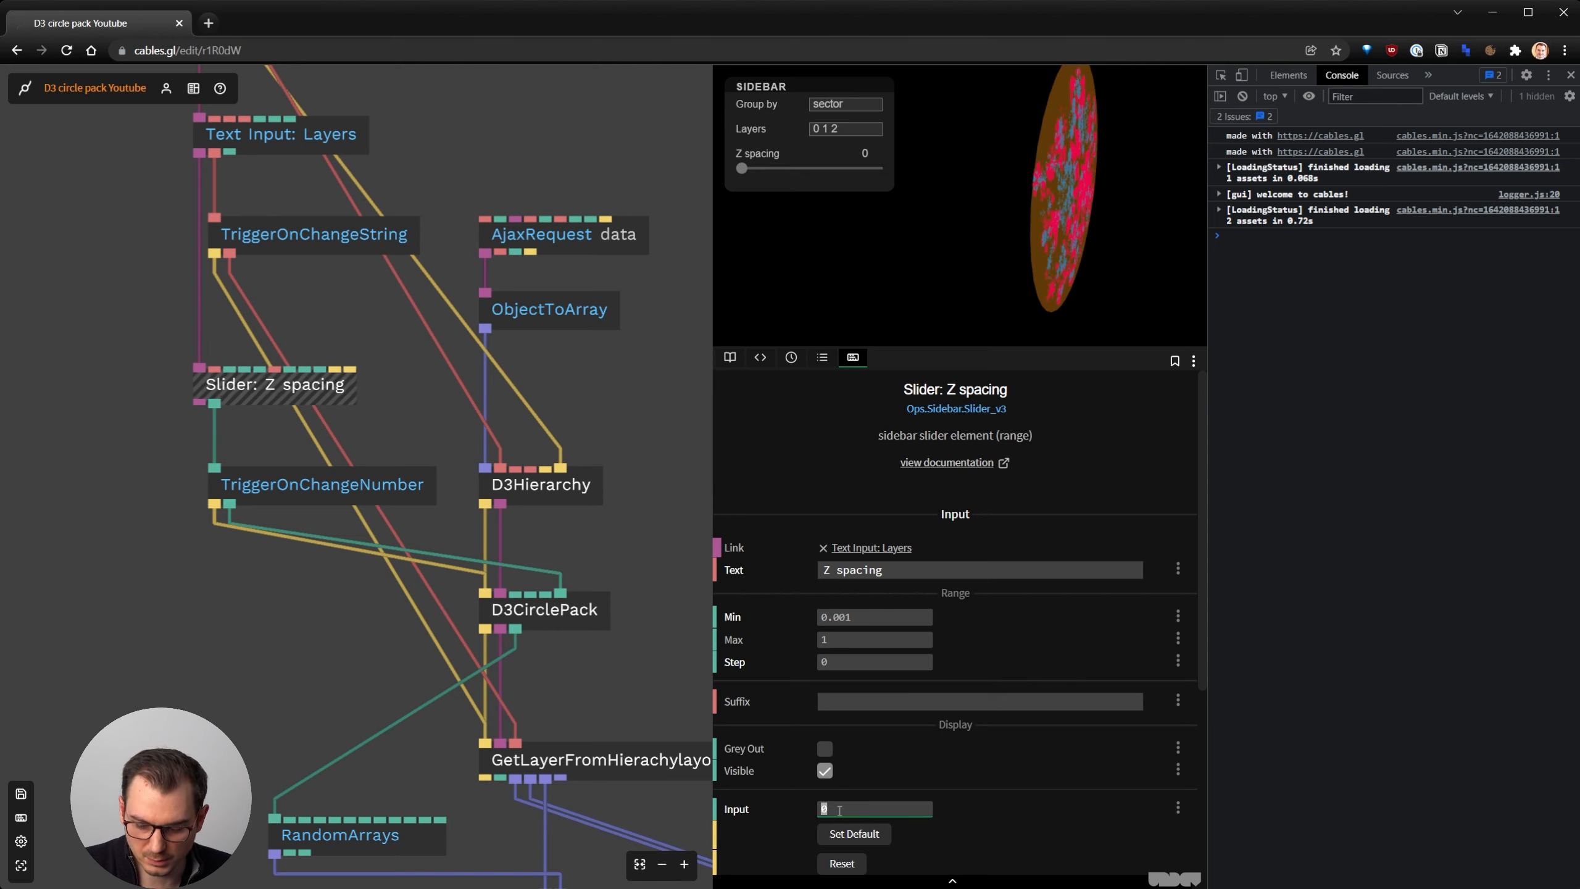
{"action": "type", "text": "0.020"}
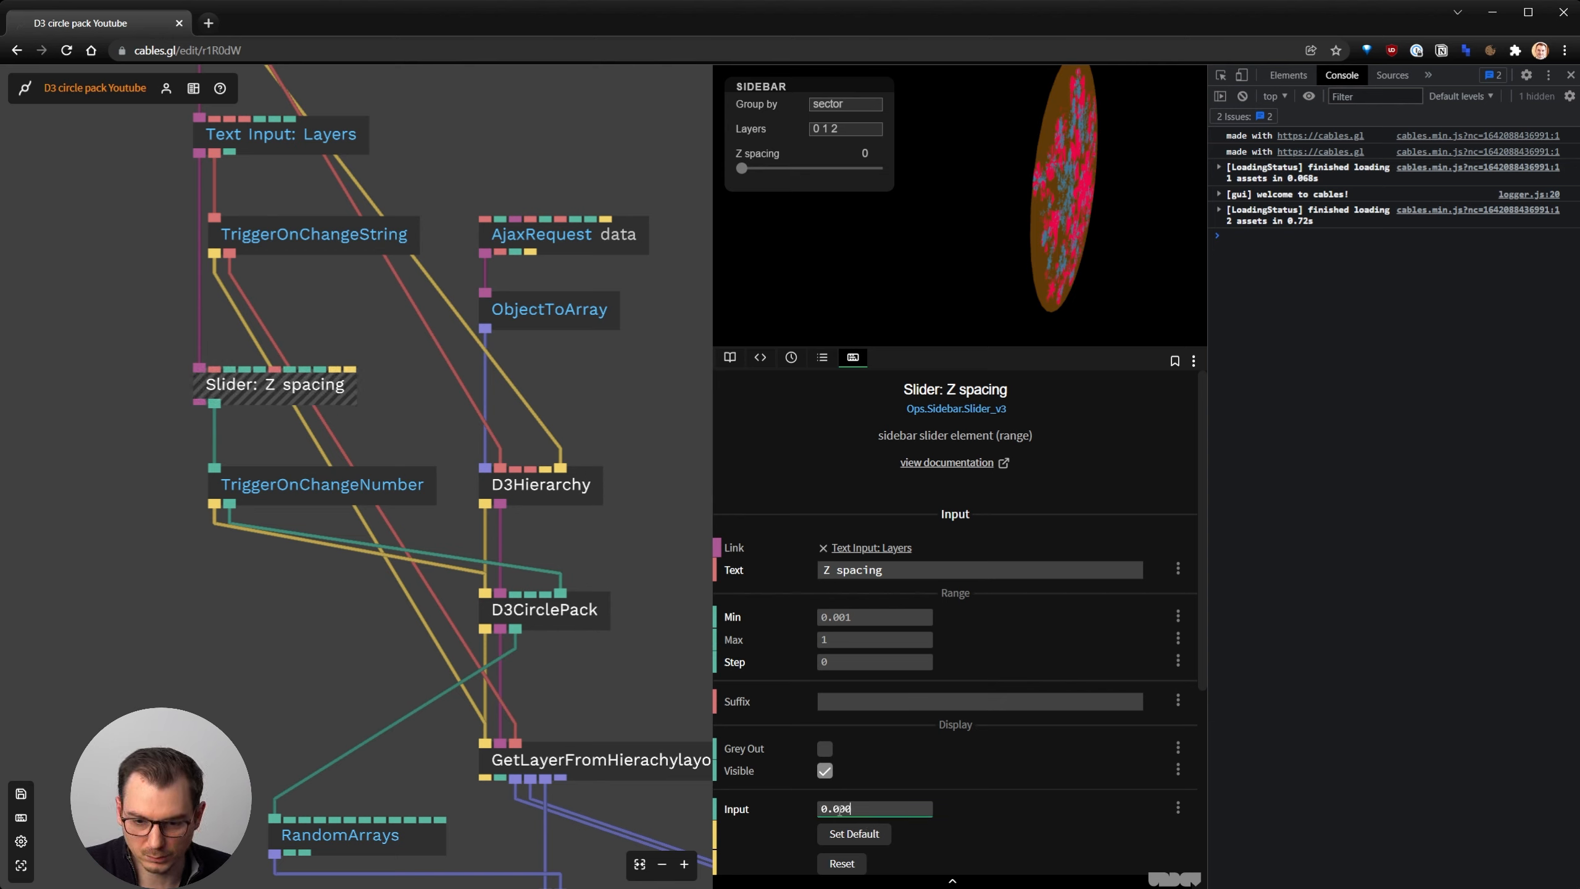
{"action": "type", "text": "1"}
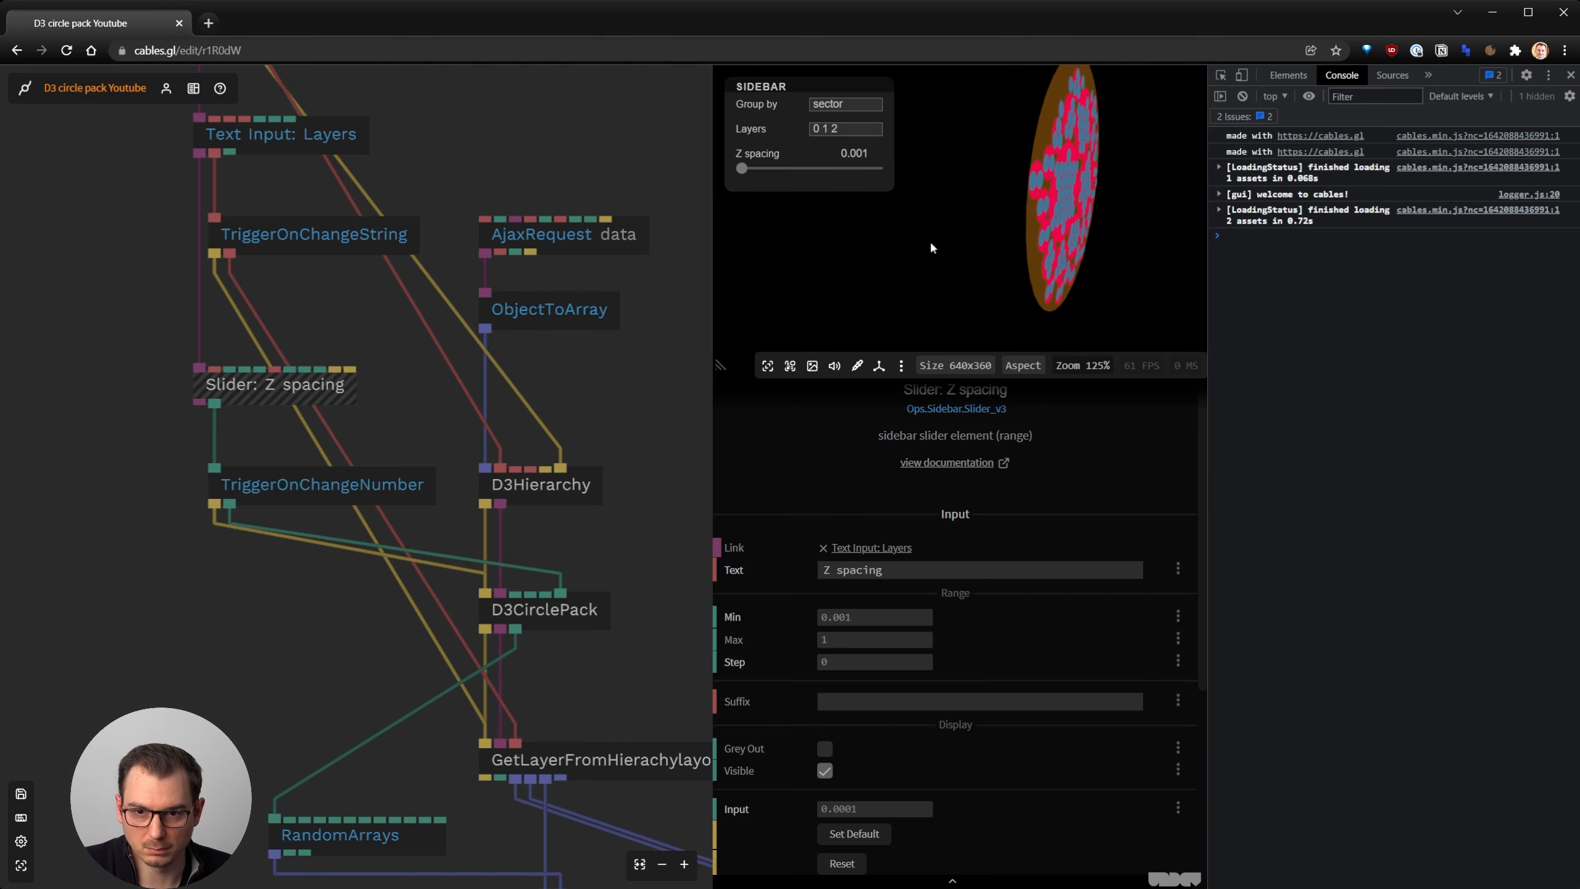
{"action": "left_click_drag", "start_coordinate": [931, 243], "coordinate": [1058, 203]}
{"action": "left_click_drag", "start_coordinate": [957, 218], "coordinate": [1111, 236]}
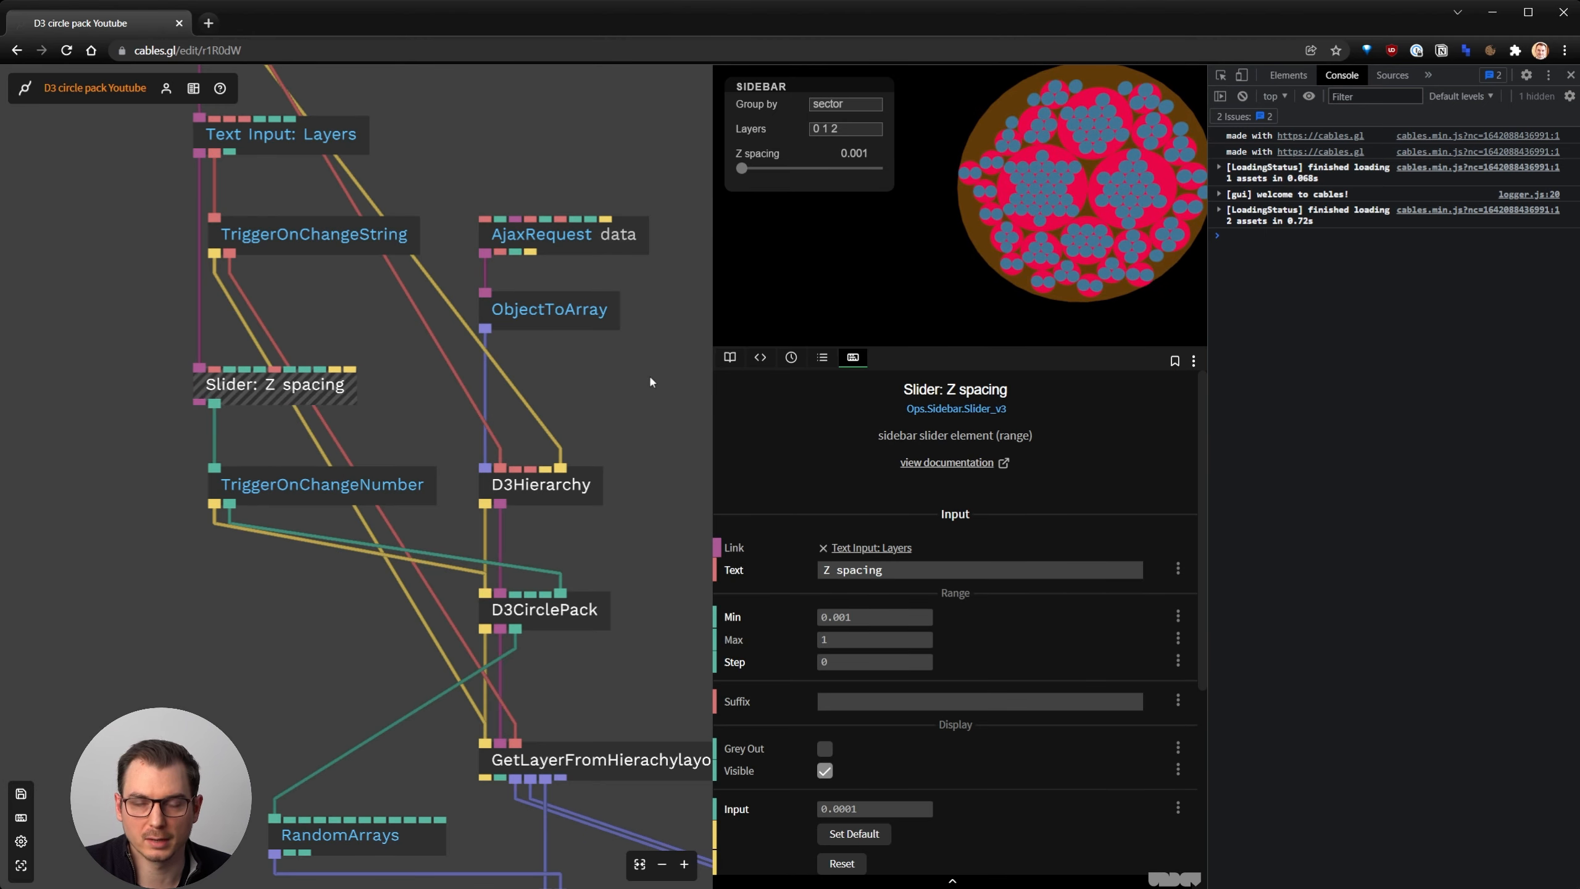
{"action": "left_click", "coordinate": [655, 404]}
{"action": "key", "text": "ctrl+s"}
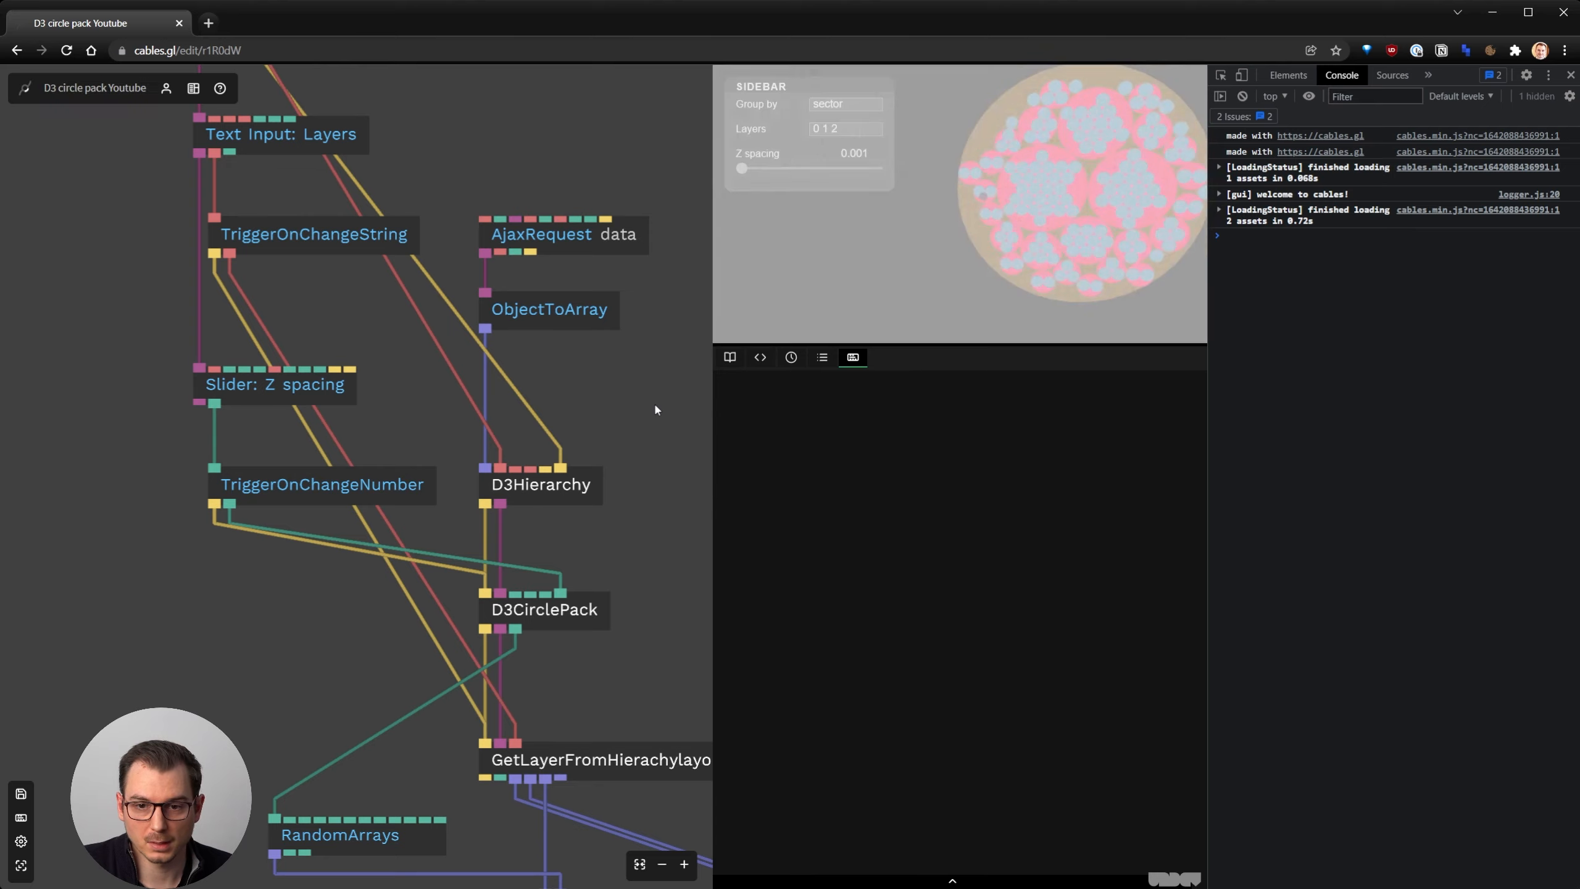
Try the sidebar's Layers input with 0 1 and reposition the circle pack in the preview
{"action": "left_click_drag", "start_coordinate": [654, 404], "coordinate": [354, 447]}
{"action": "scroll", "coordinate": [426, 414], "scroll_direction": "down", "scroll_amount": 3}
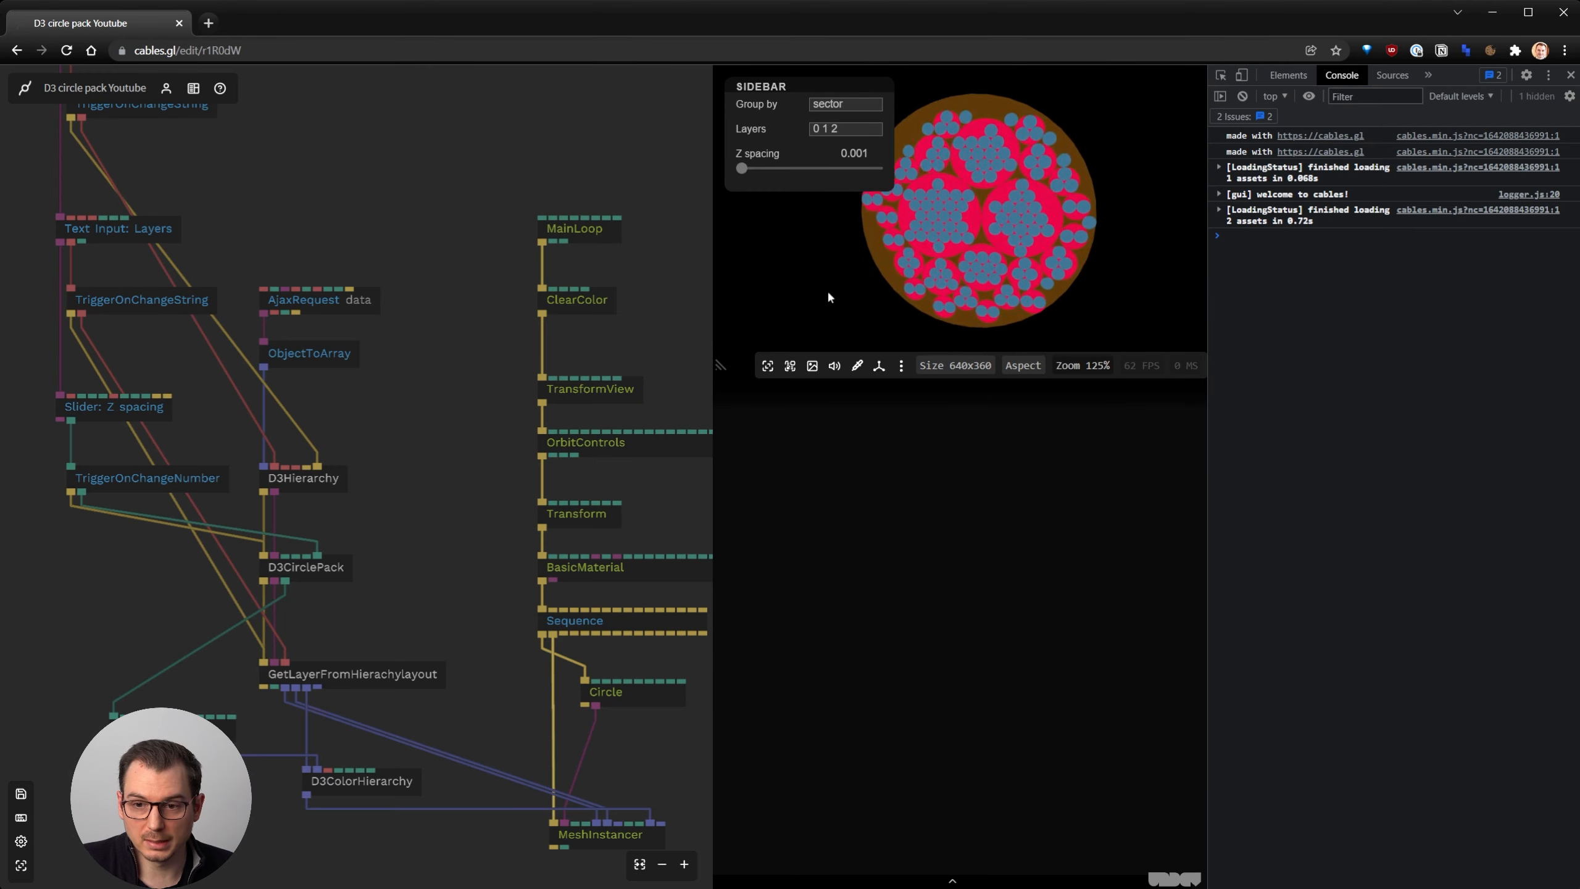
{"action": "left_click_drag", "start_coordinate": [830, 293], "coordinate": [929, 267]}
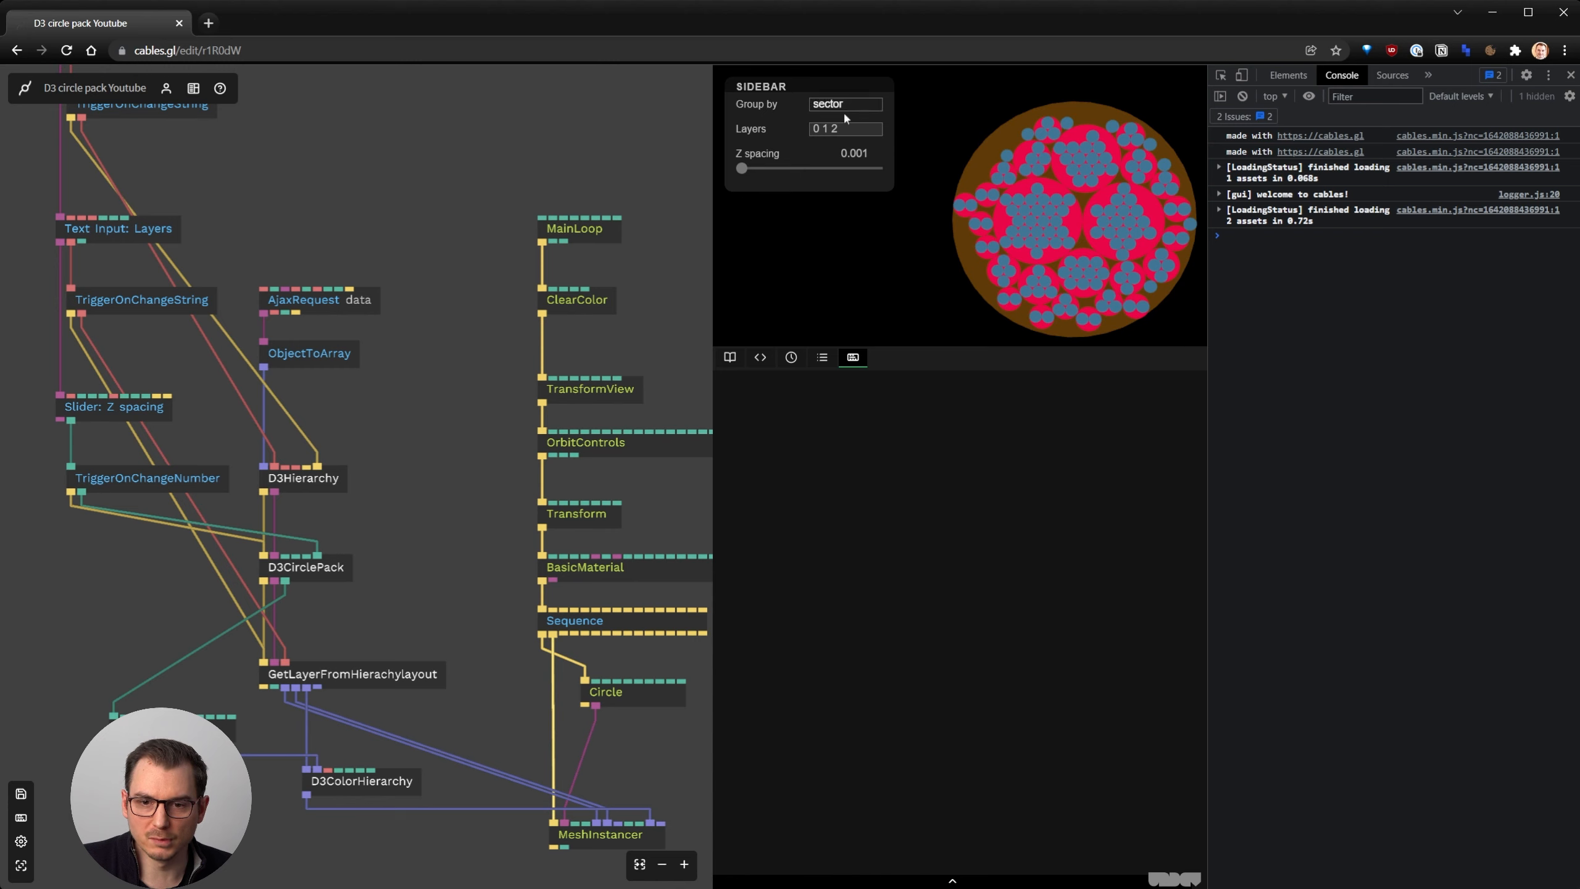
{"action": "key", "text": "BackSpace"}
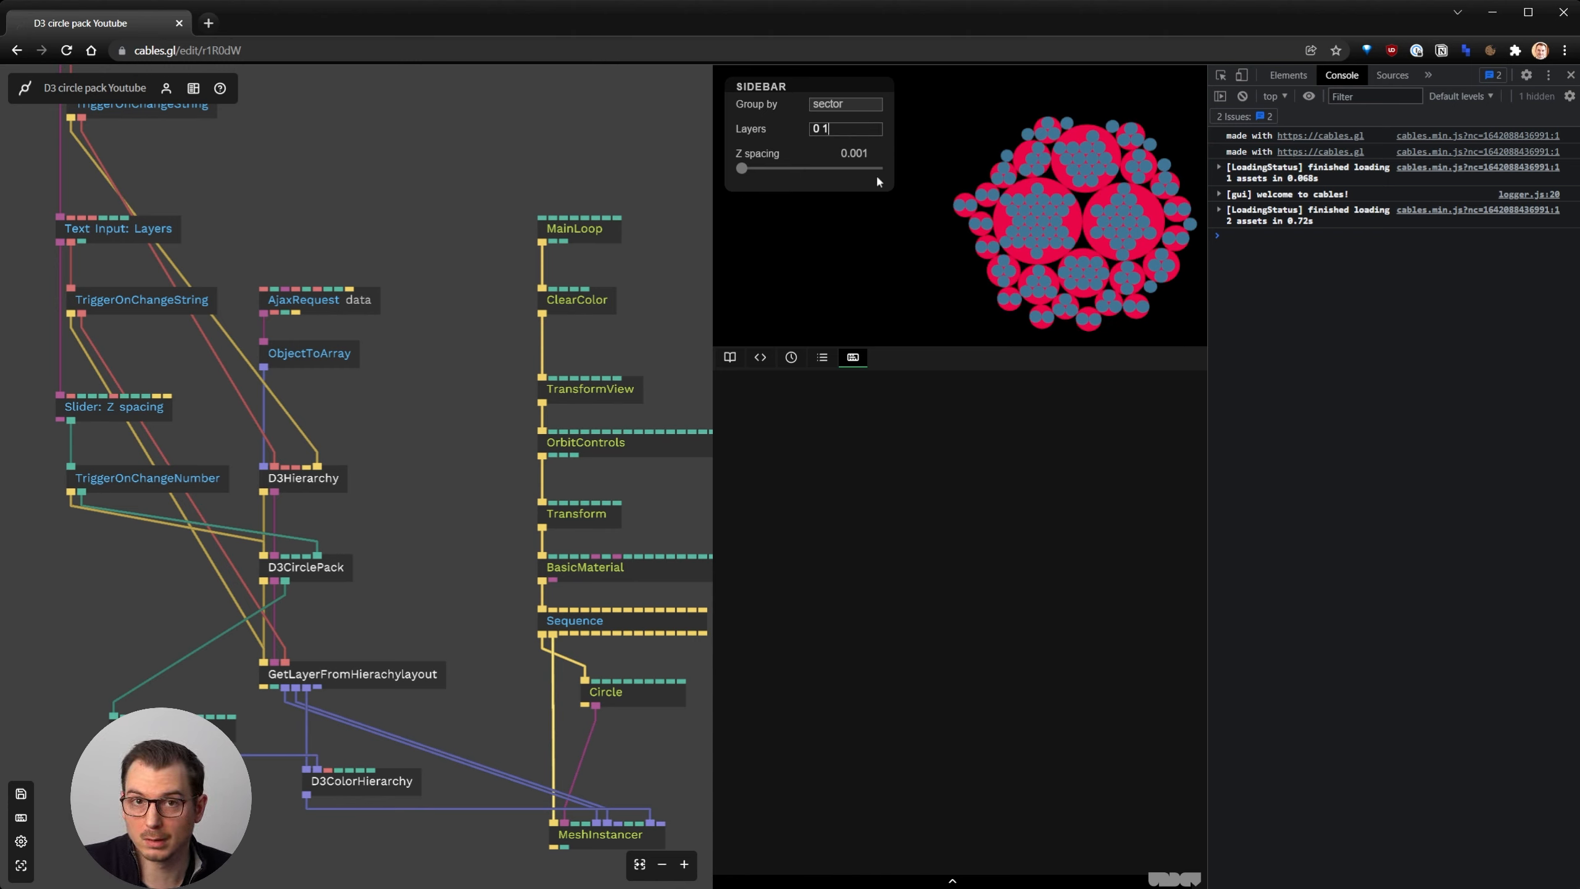
{"action": "left_click_drag", "start_coordinate": [1054, 260], "coordinate": [877, 220]}
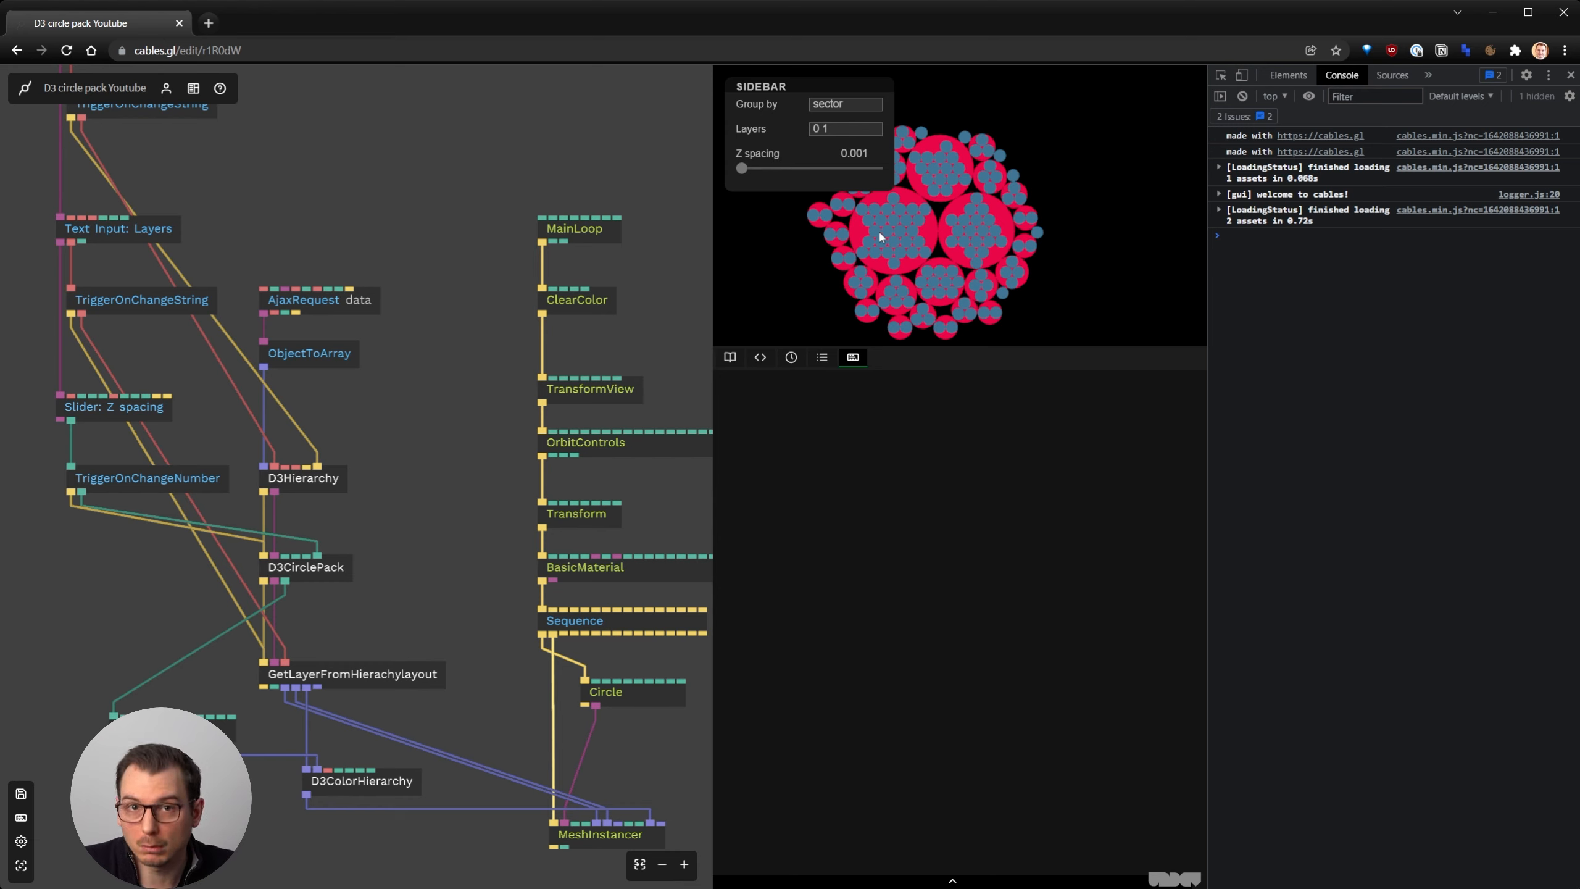
Set Group by to "sector job_id" and Layers to 0 1 2, orbit the preview slightly and collapse the sidebar
{"action": "left_click", "coordinate": [866, 106]}
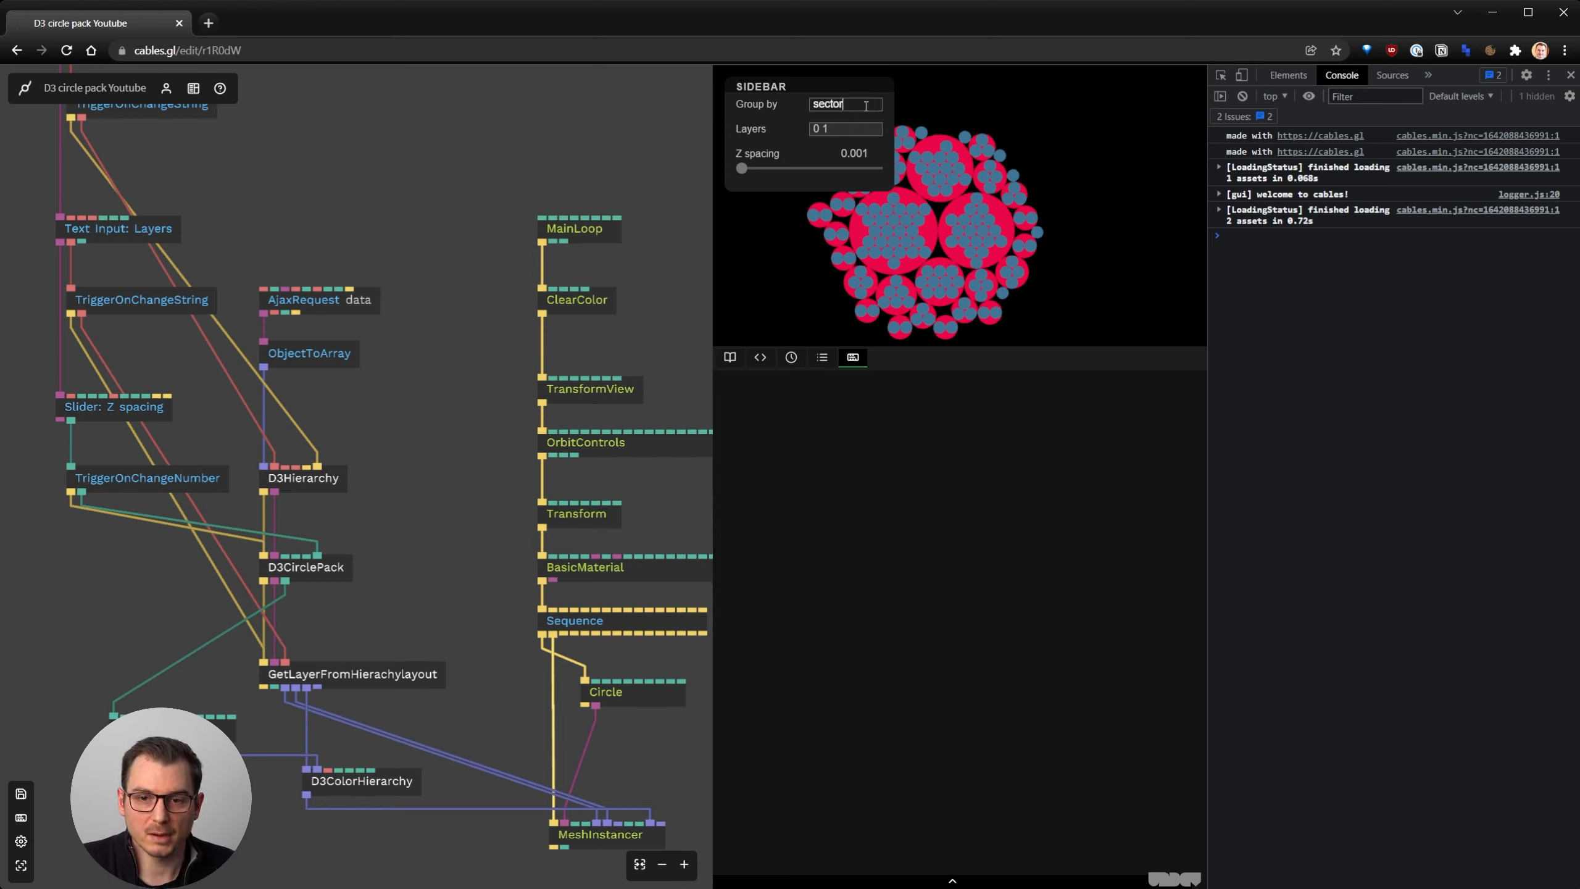
{"action": "type", "text": "job_id"}
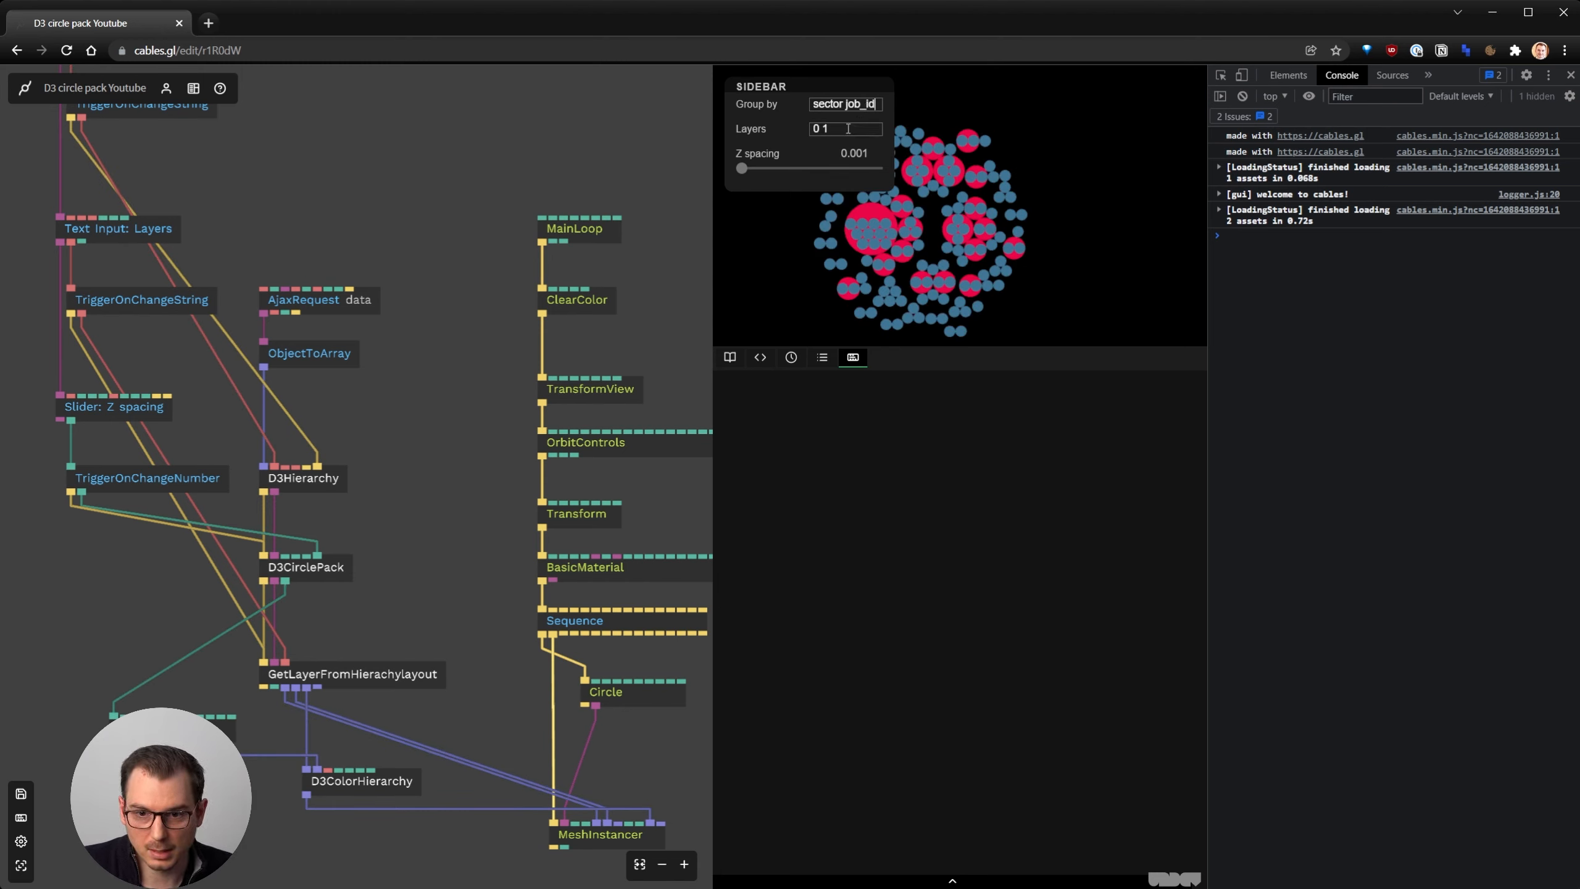
{"action": "type", "text": "2"}
{"action": "left_click", "coordinate": [888, 247]}
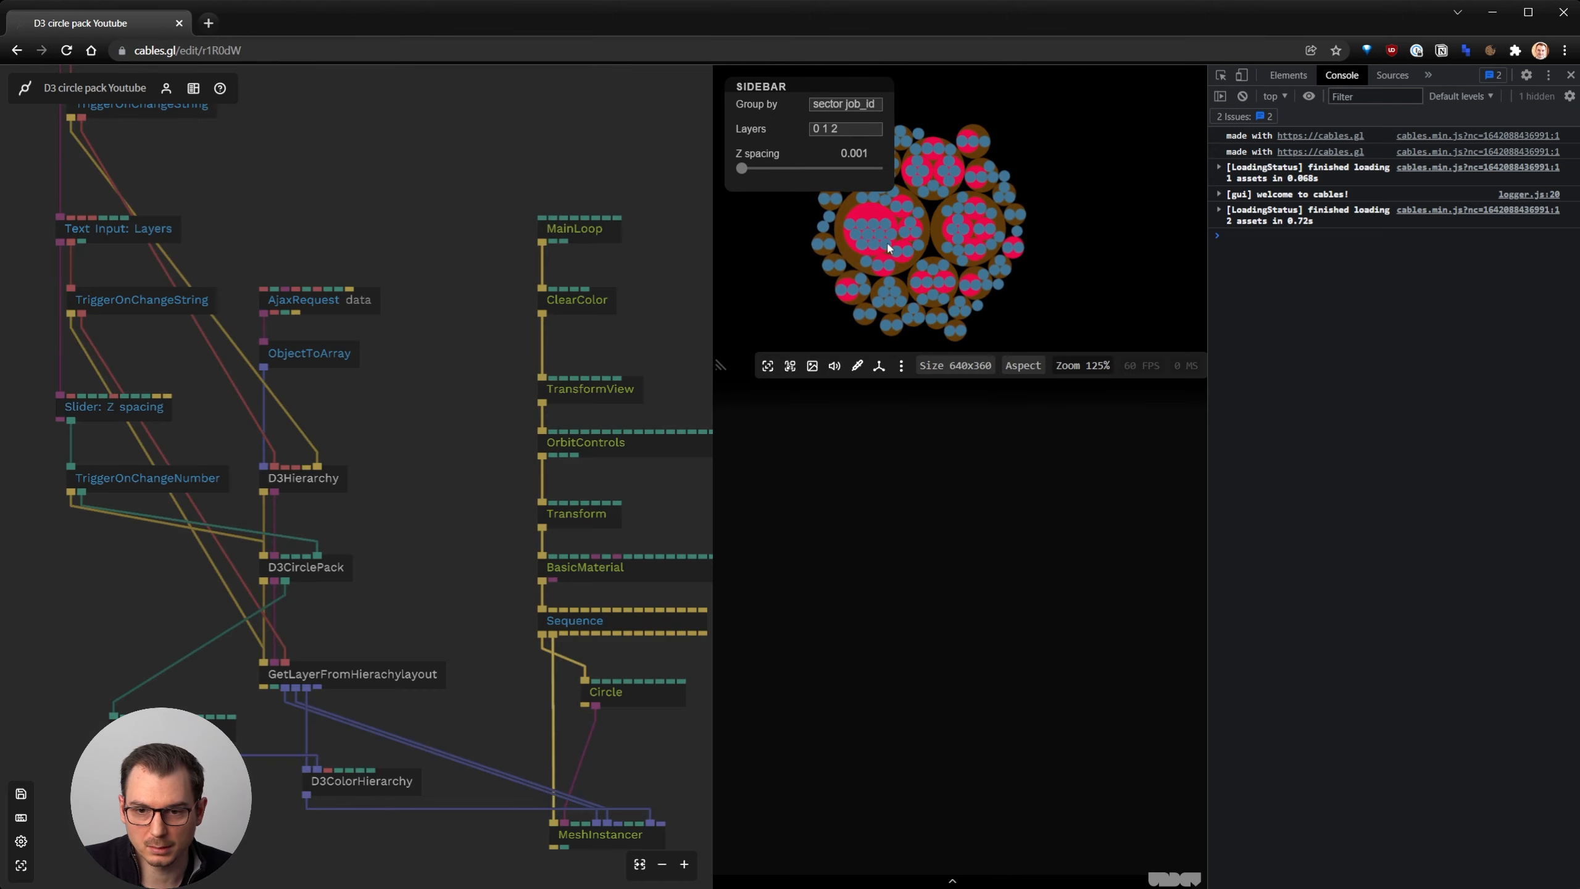
{"action": "left_click_drag", "start_coordinate": [939, 251], "coordinate": [958, 251]}
{"action": "left_click", "coordinate": [811, 86]}
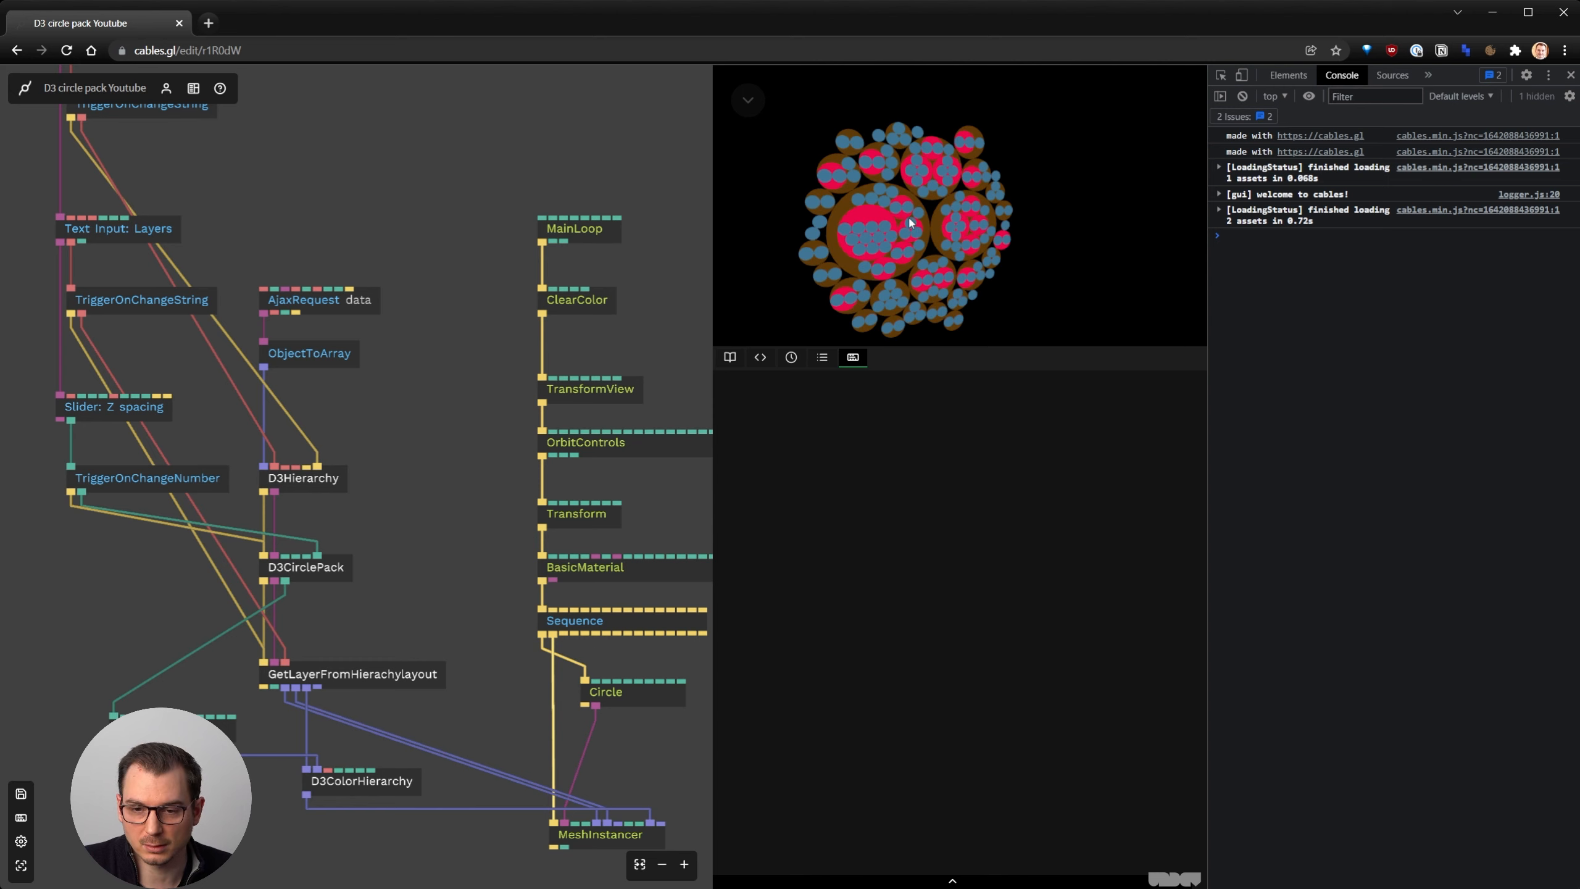
Adjust the preview's orbit slightly, expand the sidebar, set Layers to "1 2" and save the patch
{"action": "left_click_drag", "start_coordinate": [859, 221], "coordinate": [888, 217]}
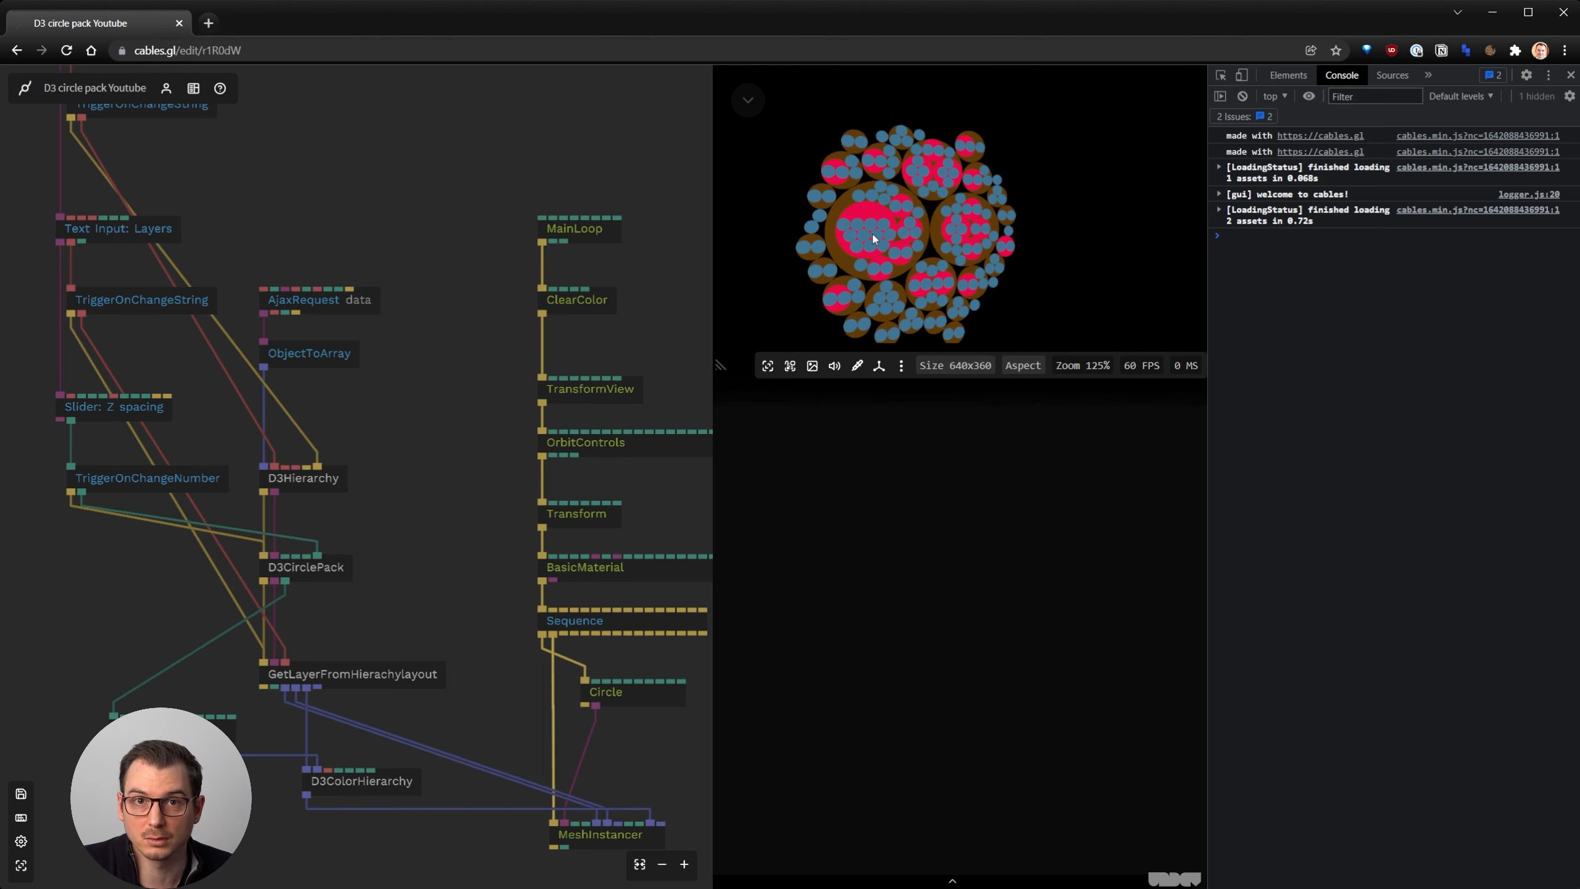
{"action": "left_click", "coordinate": [749, 101]}
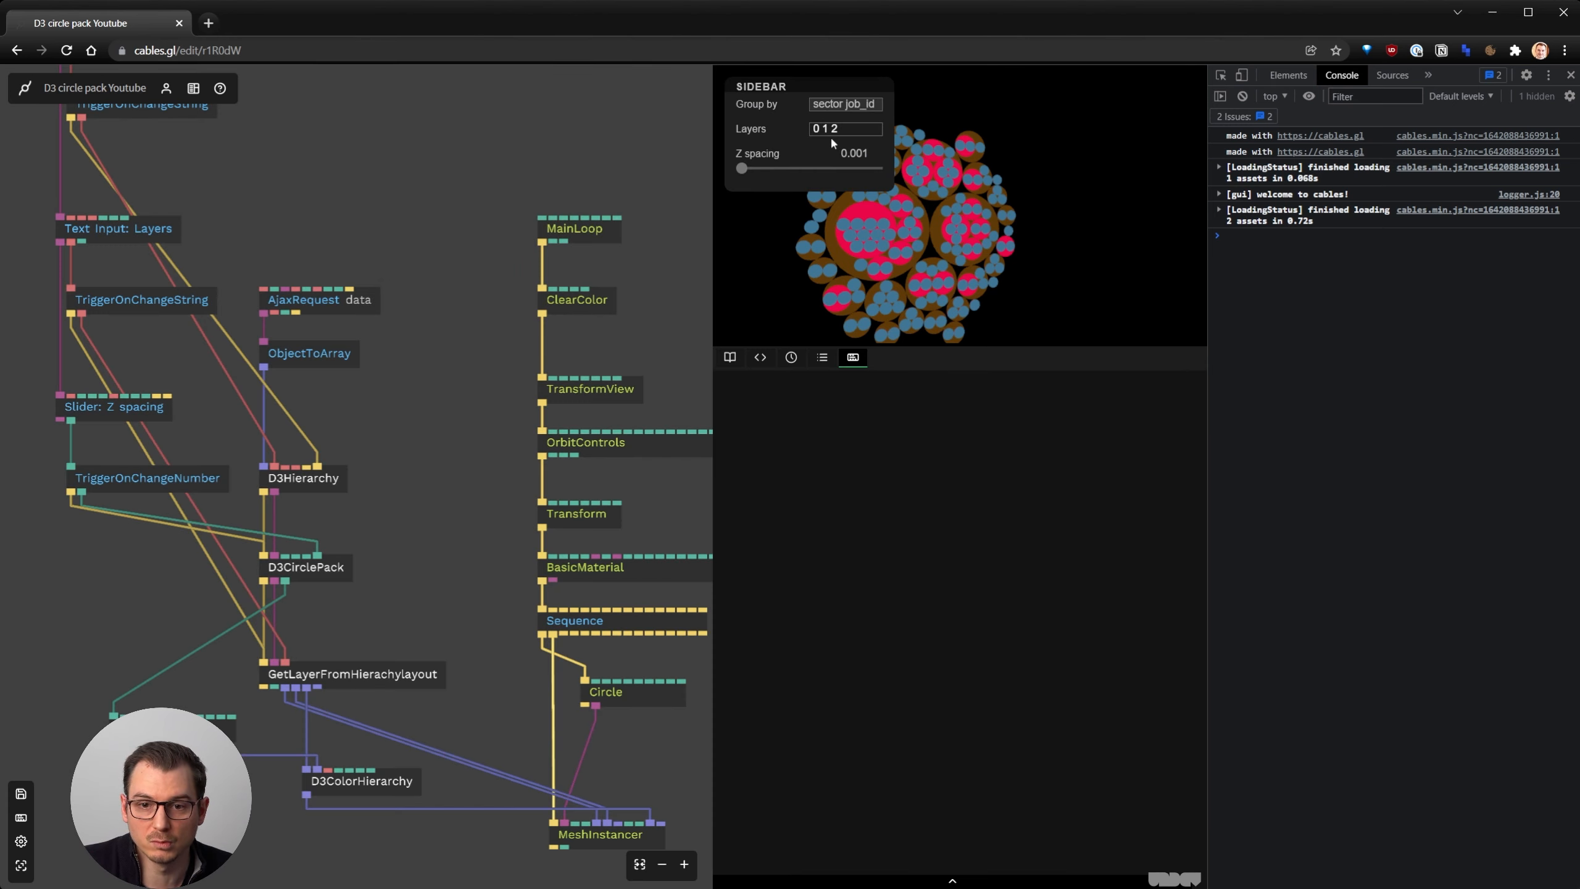
{"action": "key", "text": "BackSpace"}
{"action": "key", "text": "BackSpace"}
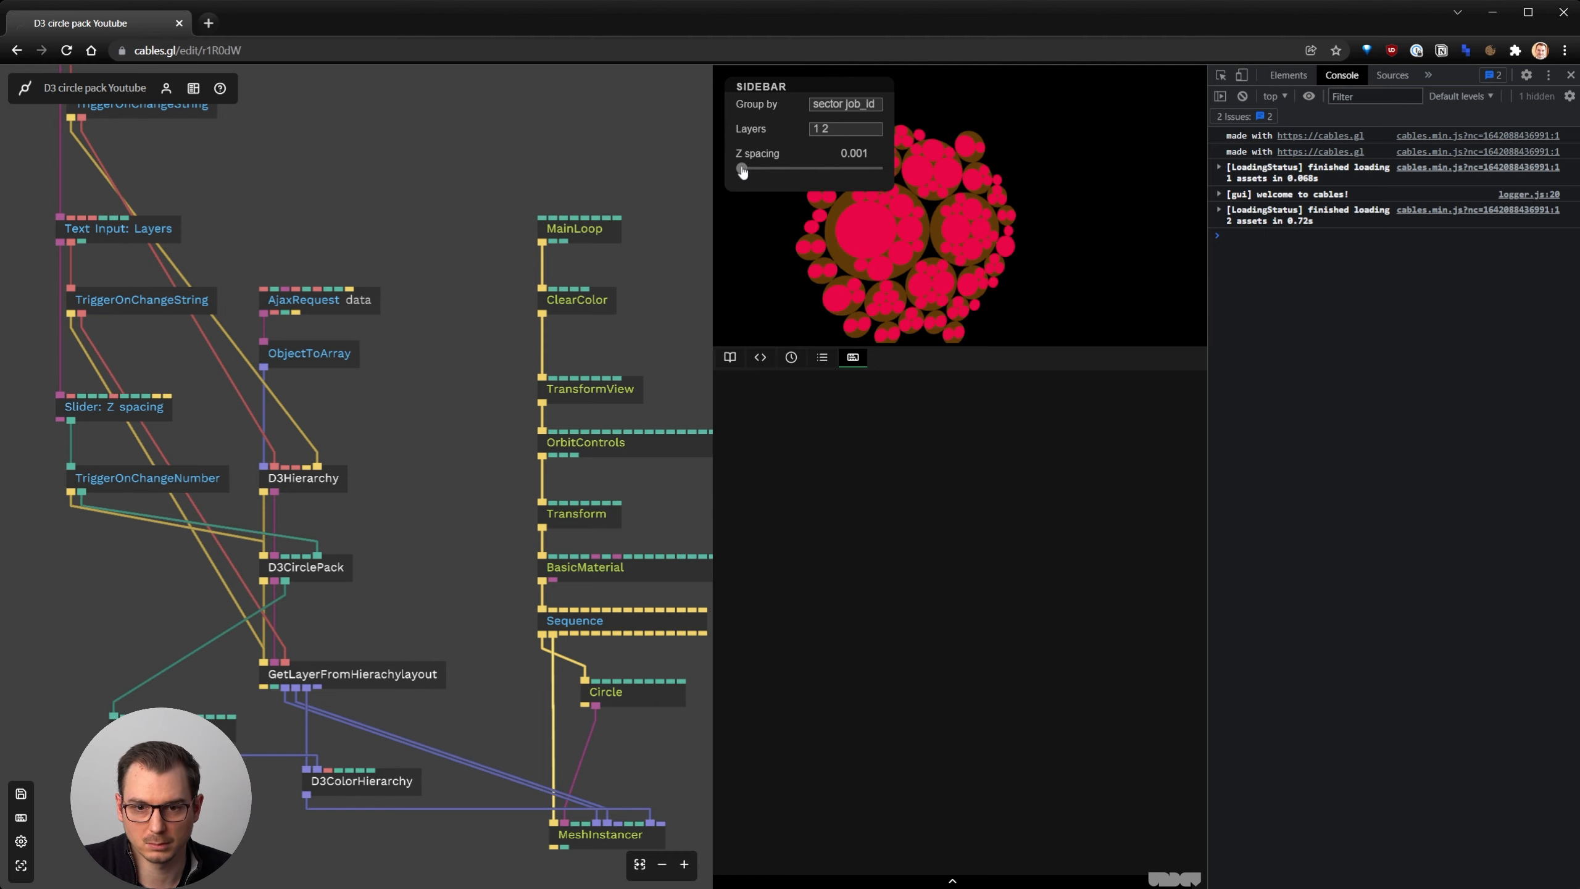
{"action": "key", "text": "ctrl+s"}
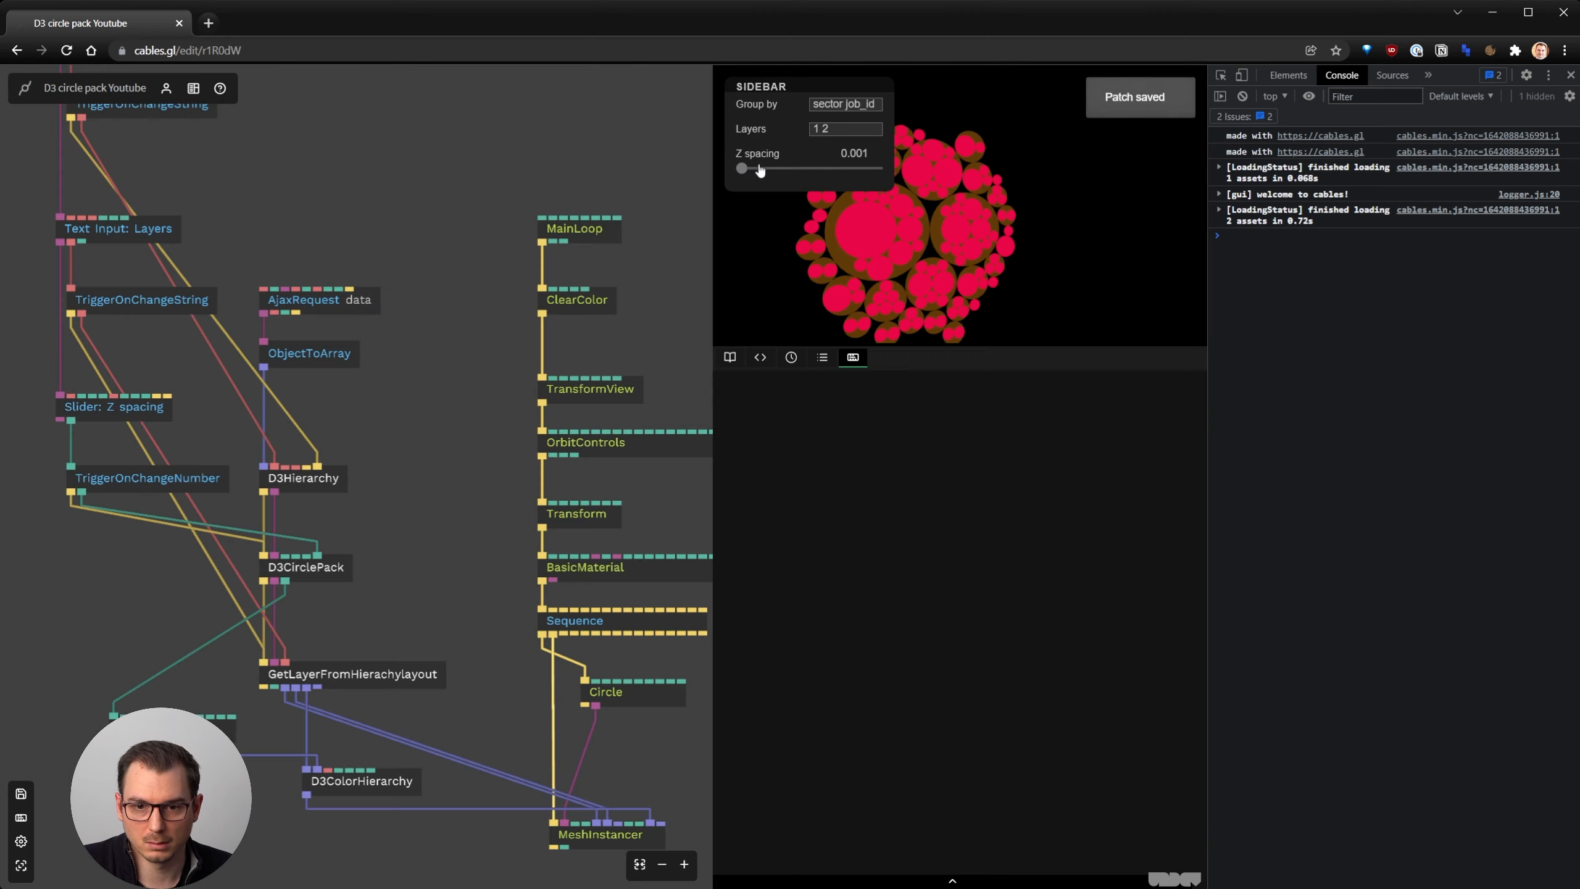
Try a Z spacing of 1 in the sidebar and reset the Z spacing slider to its default
{"action": "left_click", "coordinate": [125, 410]}
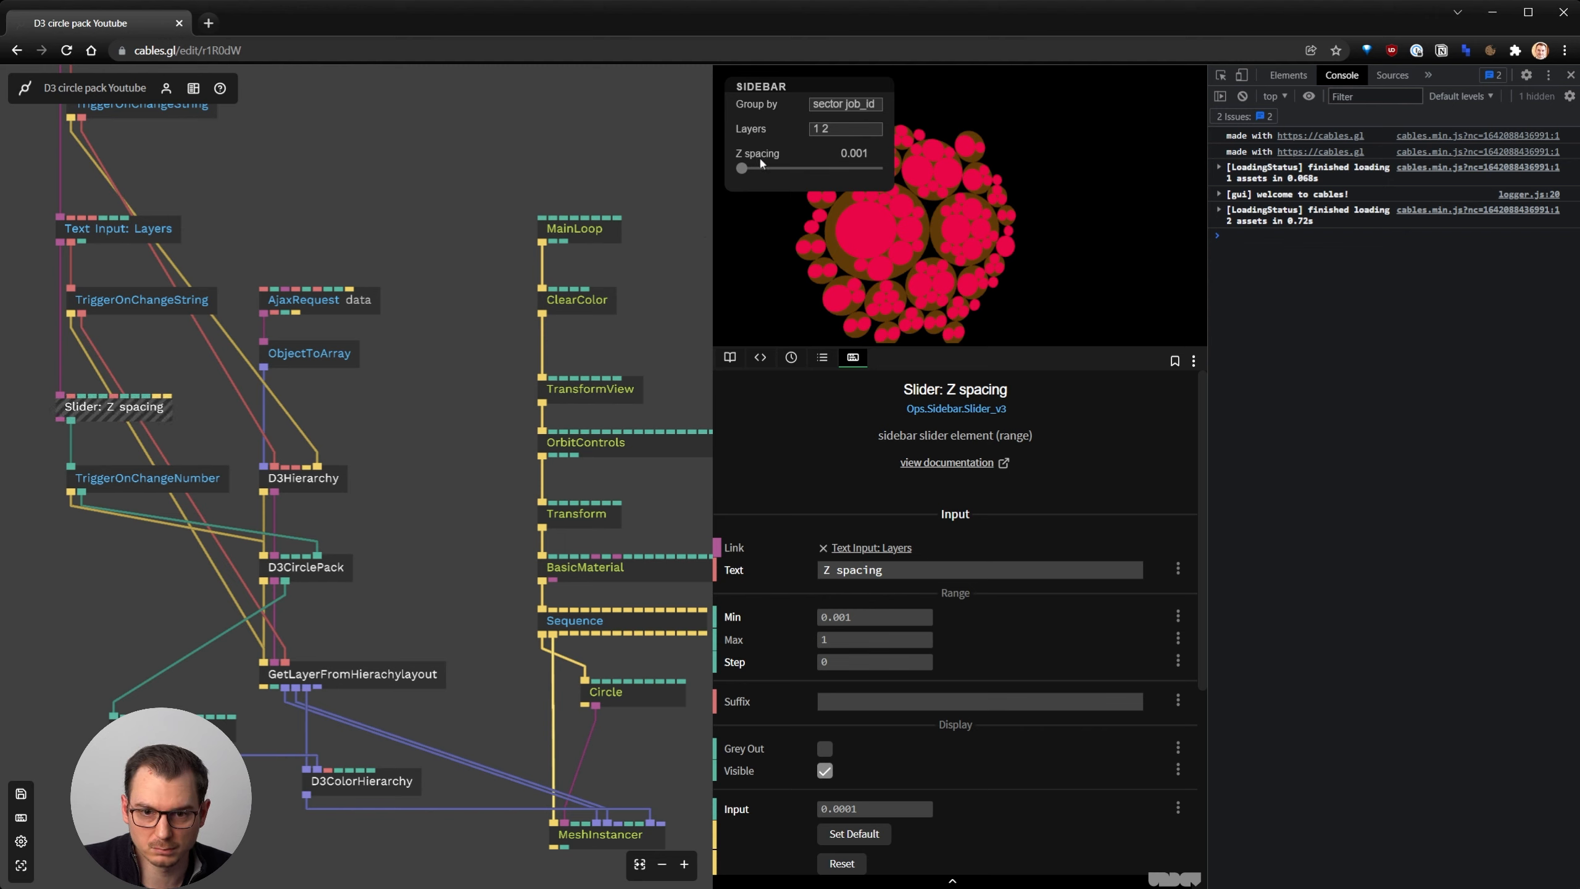
{"action": "left_click", "coordinate": [852, 153]}
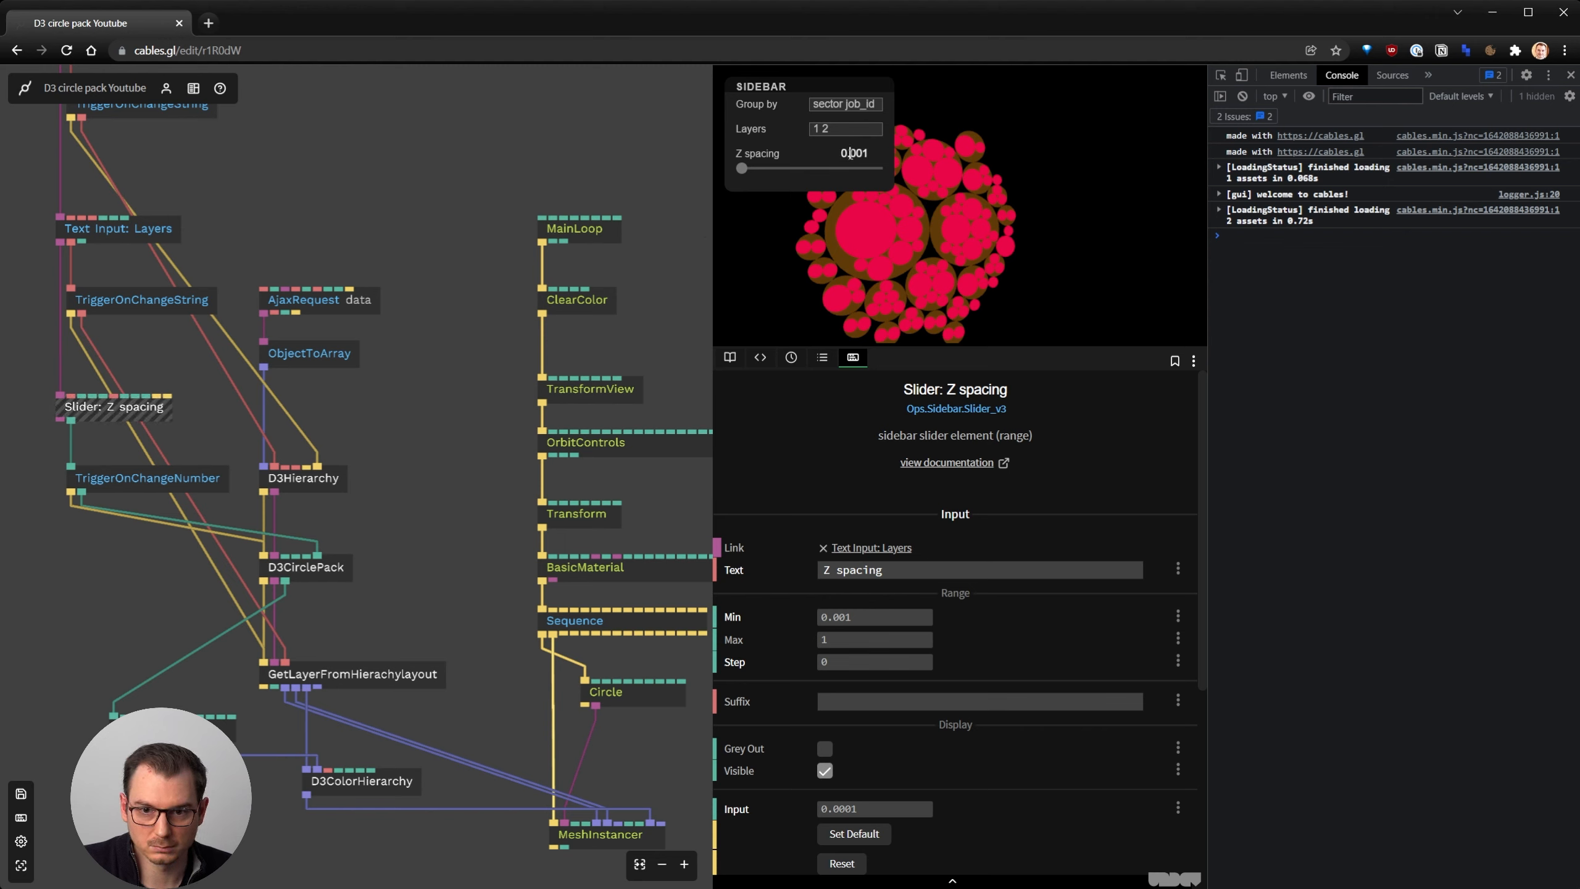
{"action": "type", "text": "1"}
{"action": "key", "text": "Return"}
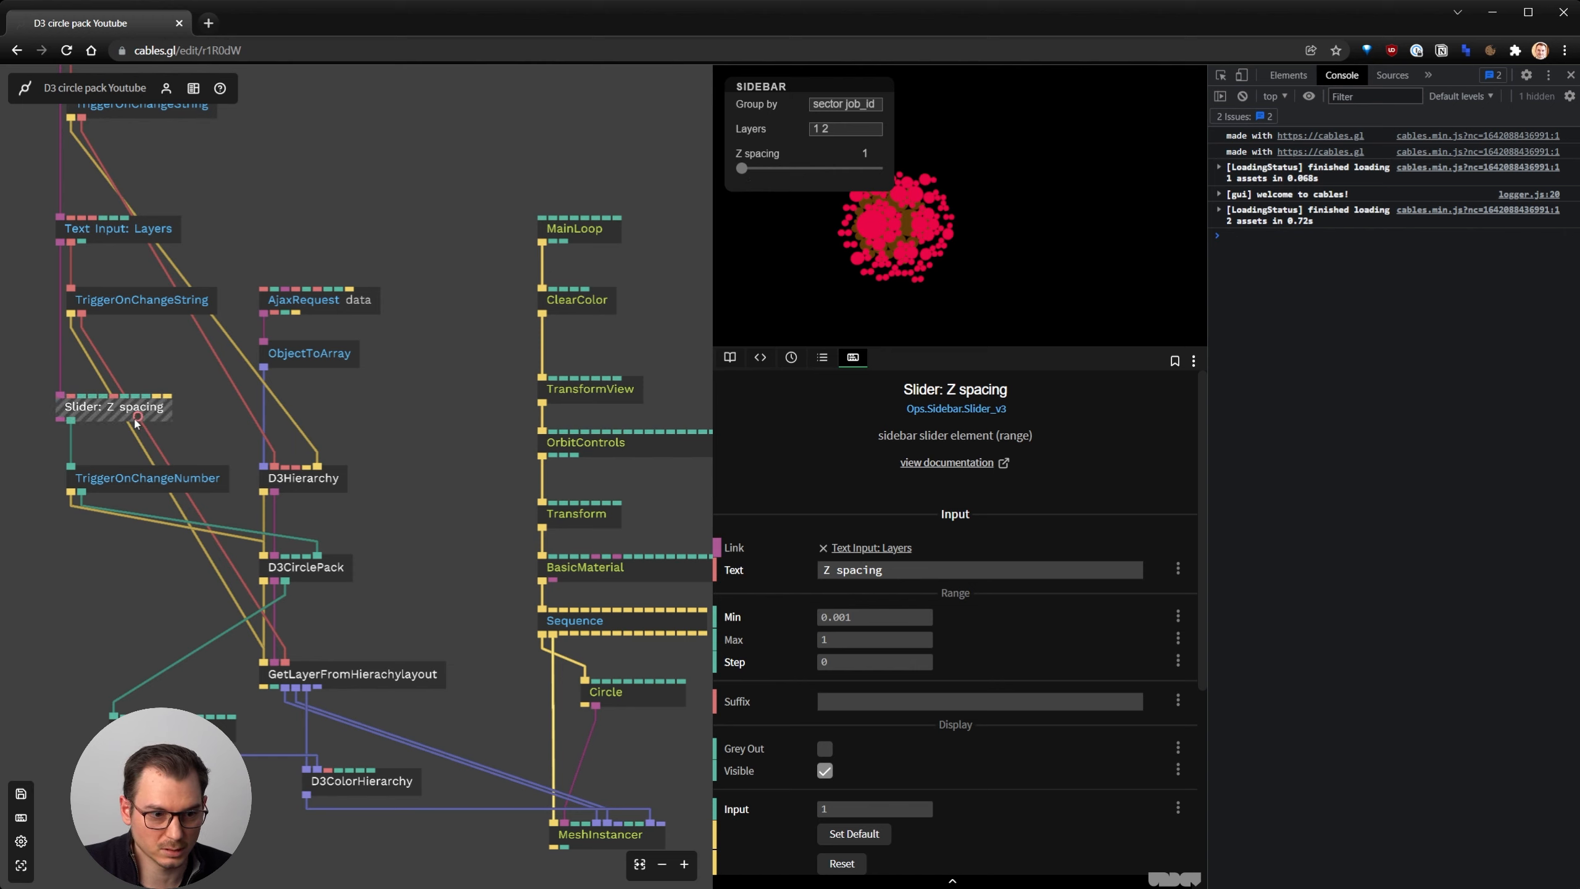
{"action": "scroll", "coordinate": [886, 765], "scroll_direction": "down", "scroll_amount": 3}
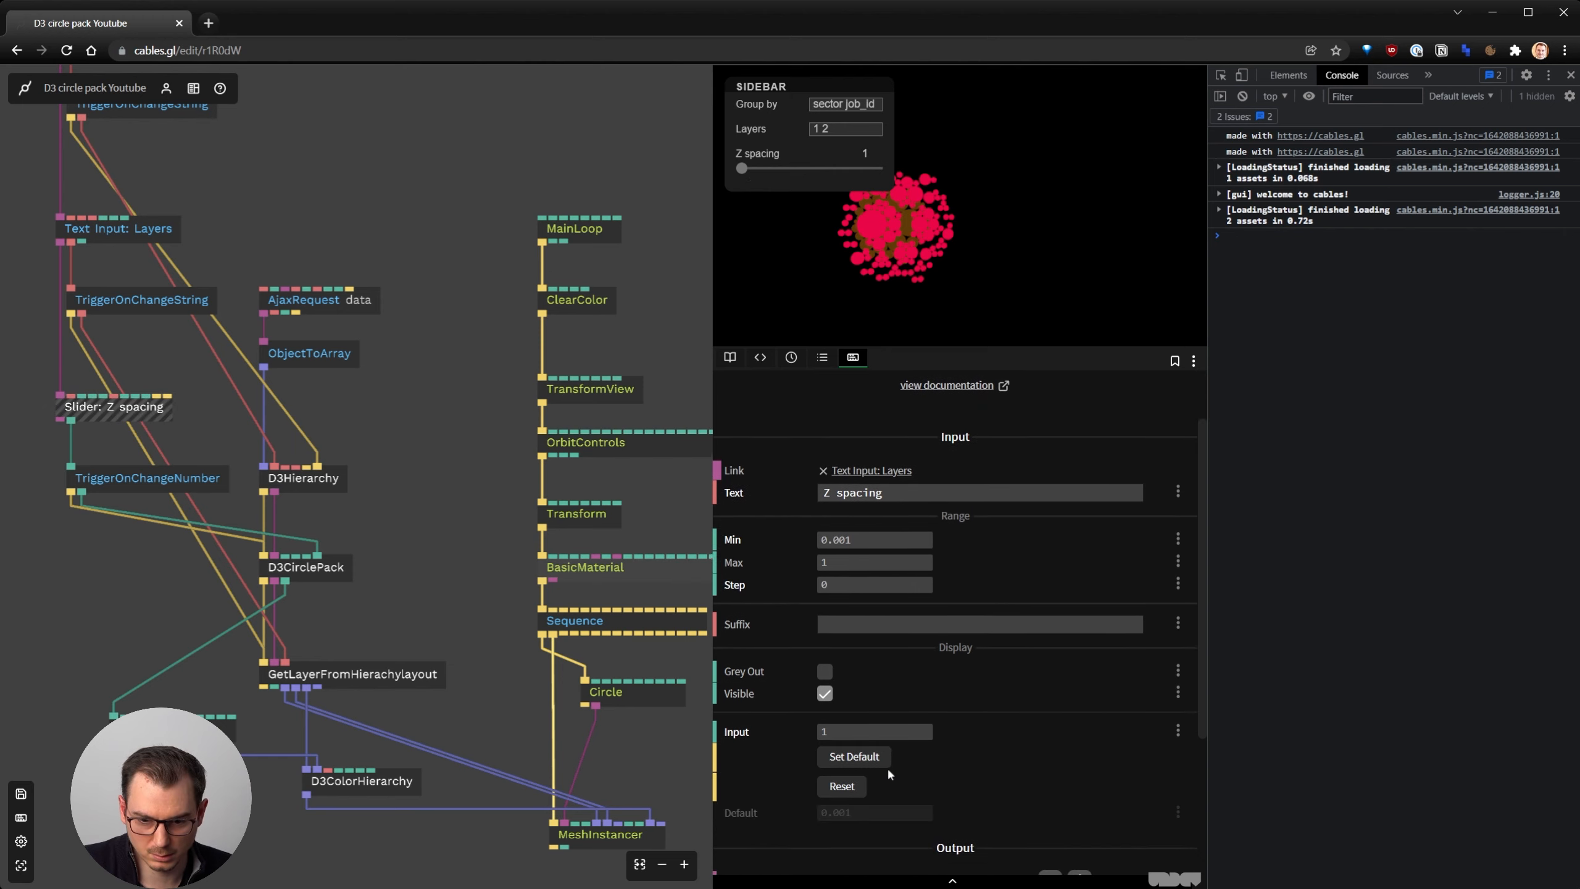
{"action": "left_click", "coordinate": [862, 709]}
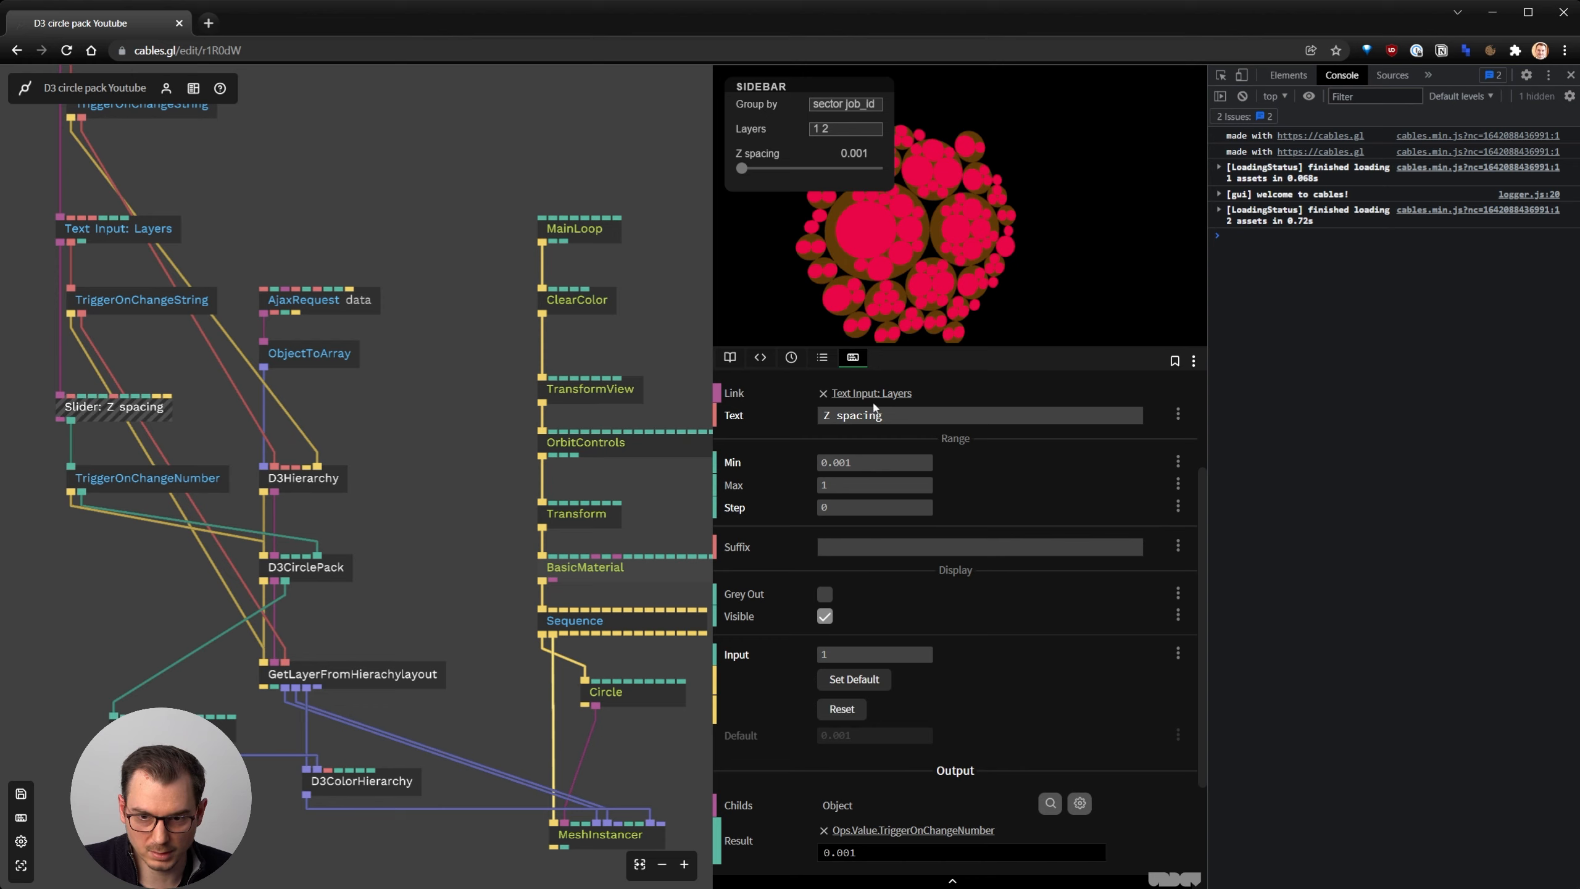
Reload the patch and set the default text of the Group by input op to "sector"
{"action": "key", "text": "F5"}
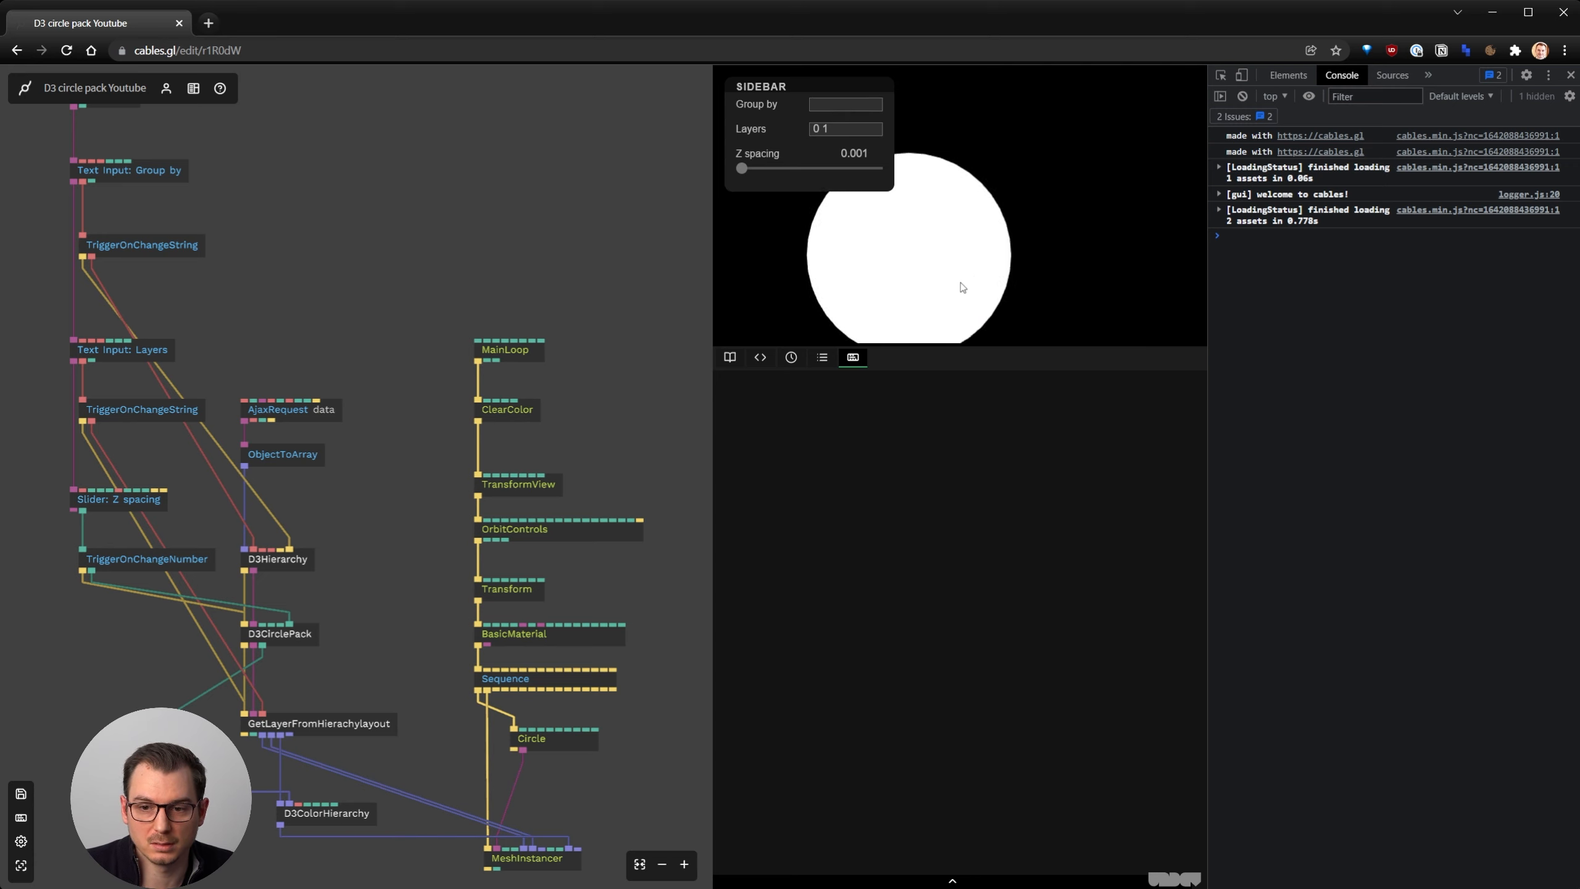
{"action": "left_click_drag", "start_coordinate": [345, 271], "coordinate": [466, 453]}
{"action": "left_click", "coordinate": [272, 351]}
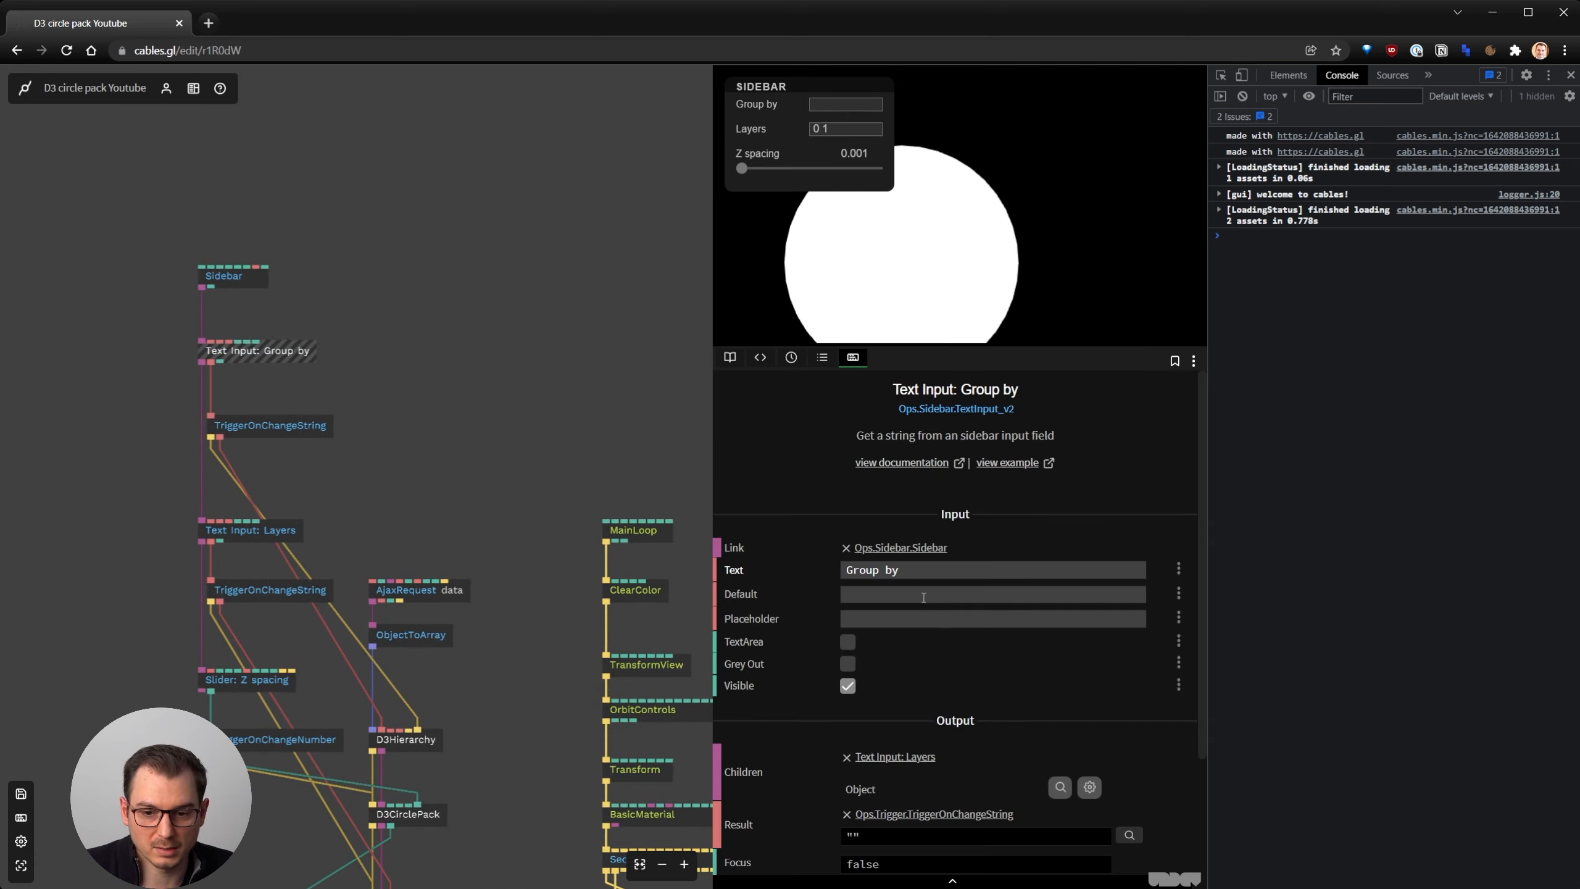
{"action": "left_click", "coordinate": [932, 593]}
{"action": "type", "text": "sector"}
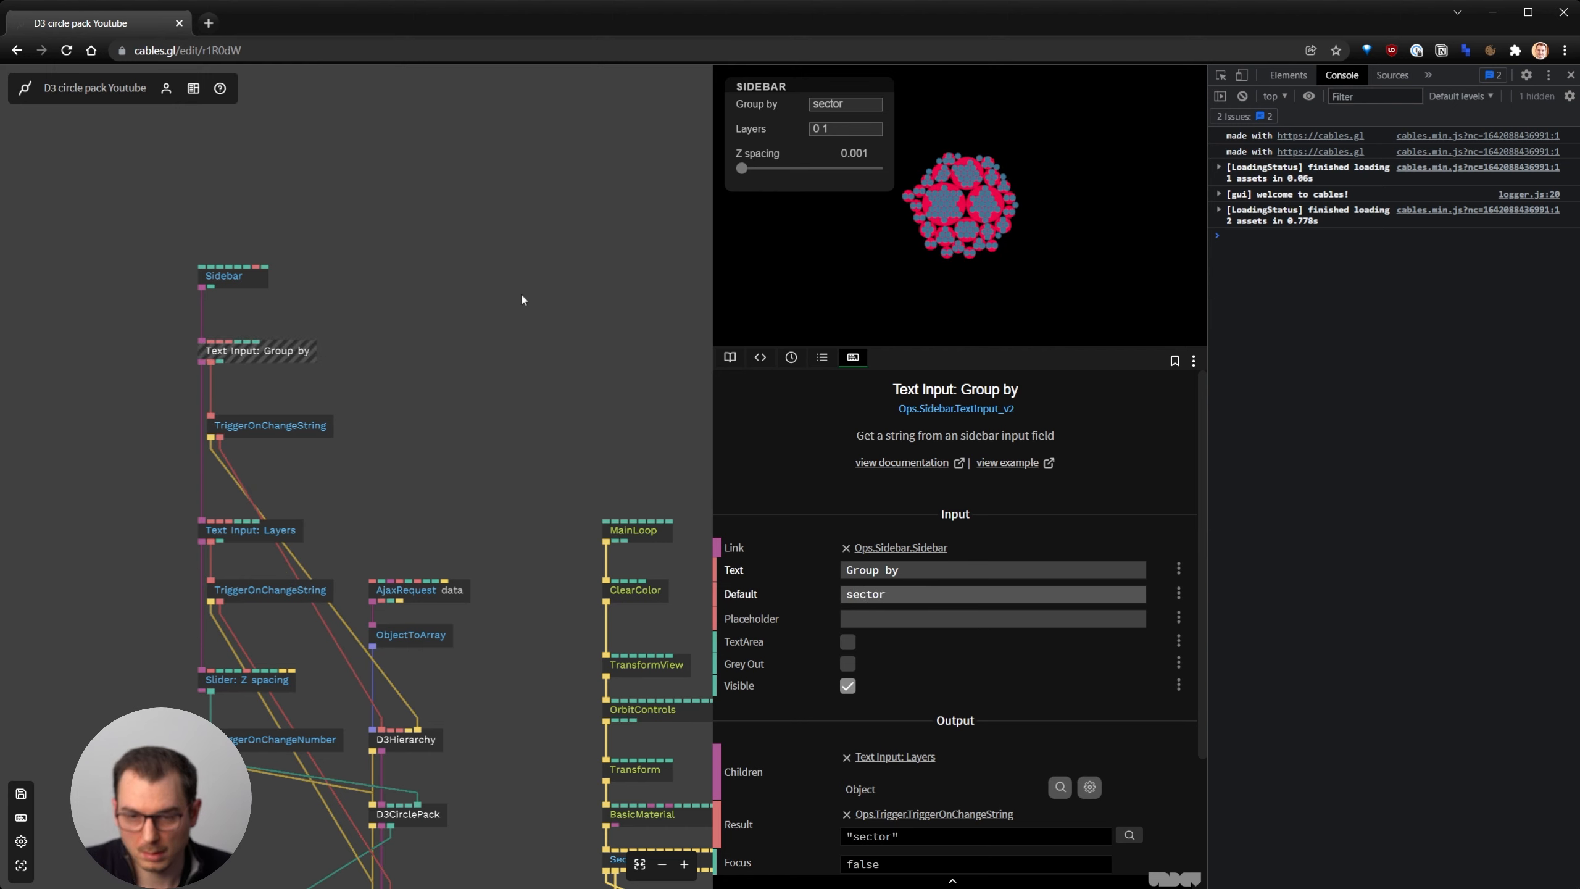
Try a PosZ of 2 on the TransformView op, save the patch and reload the page
{"action": "left_click_drag", "start_coordinate": [522, 300], "coordinate": [406, 176]}
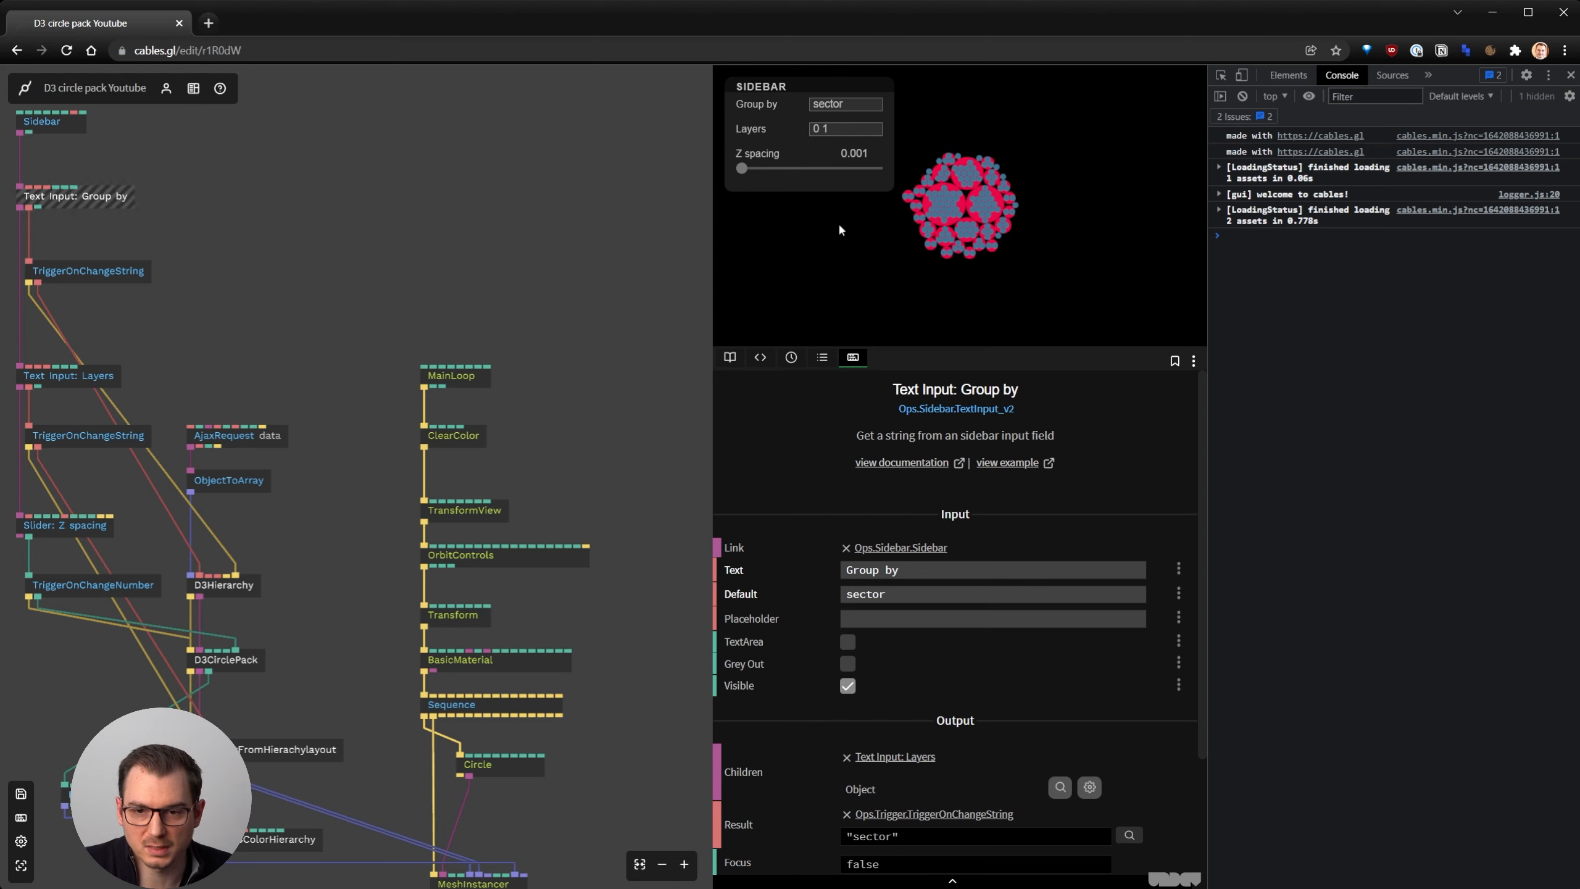
{"action": "left_click", "coordinate": [499, 510]}
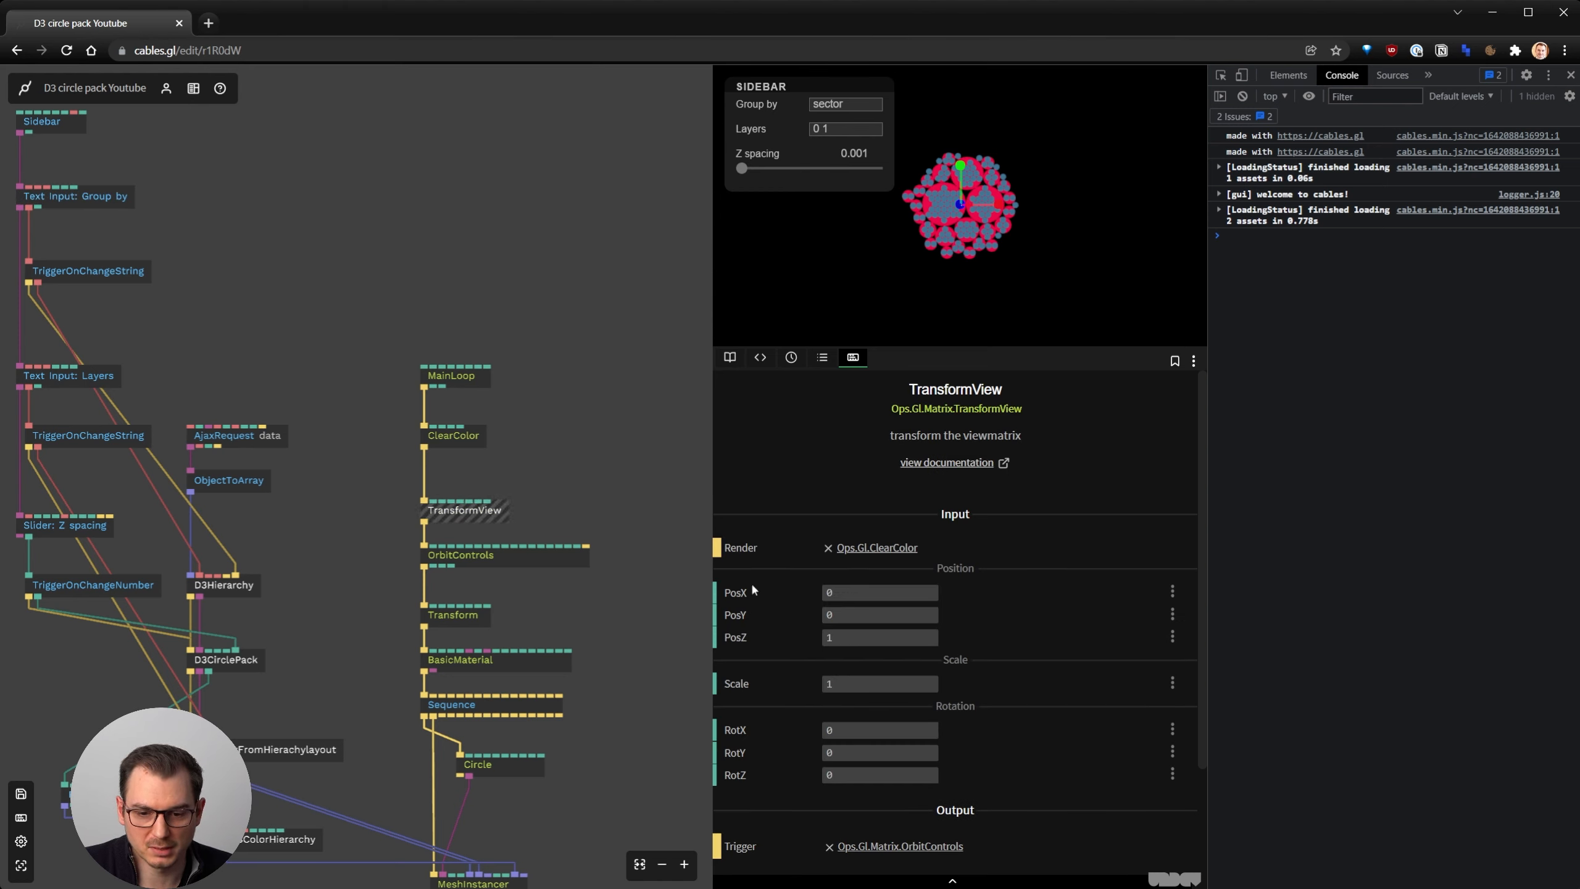
{"action": "scroll", "coordinate": [936, 256], "scroll_direction": "up", "scroll_amount": 5}
{"action": "scroll", "coordinate": [936, 256], "scroll_direction": "down", "scroll_amount": 7}
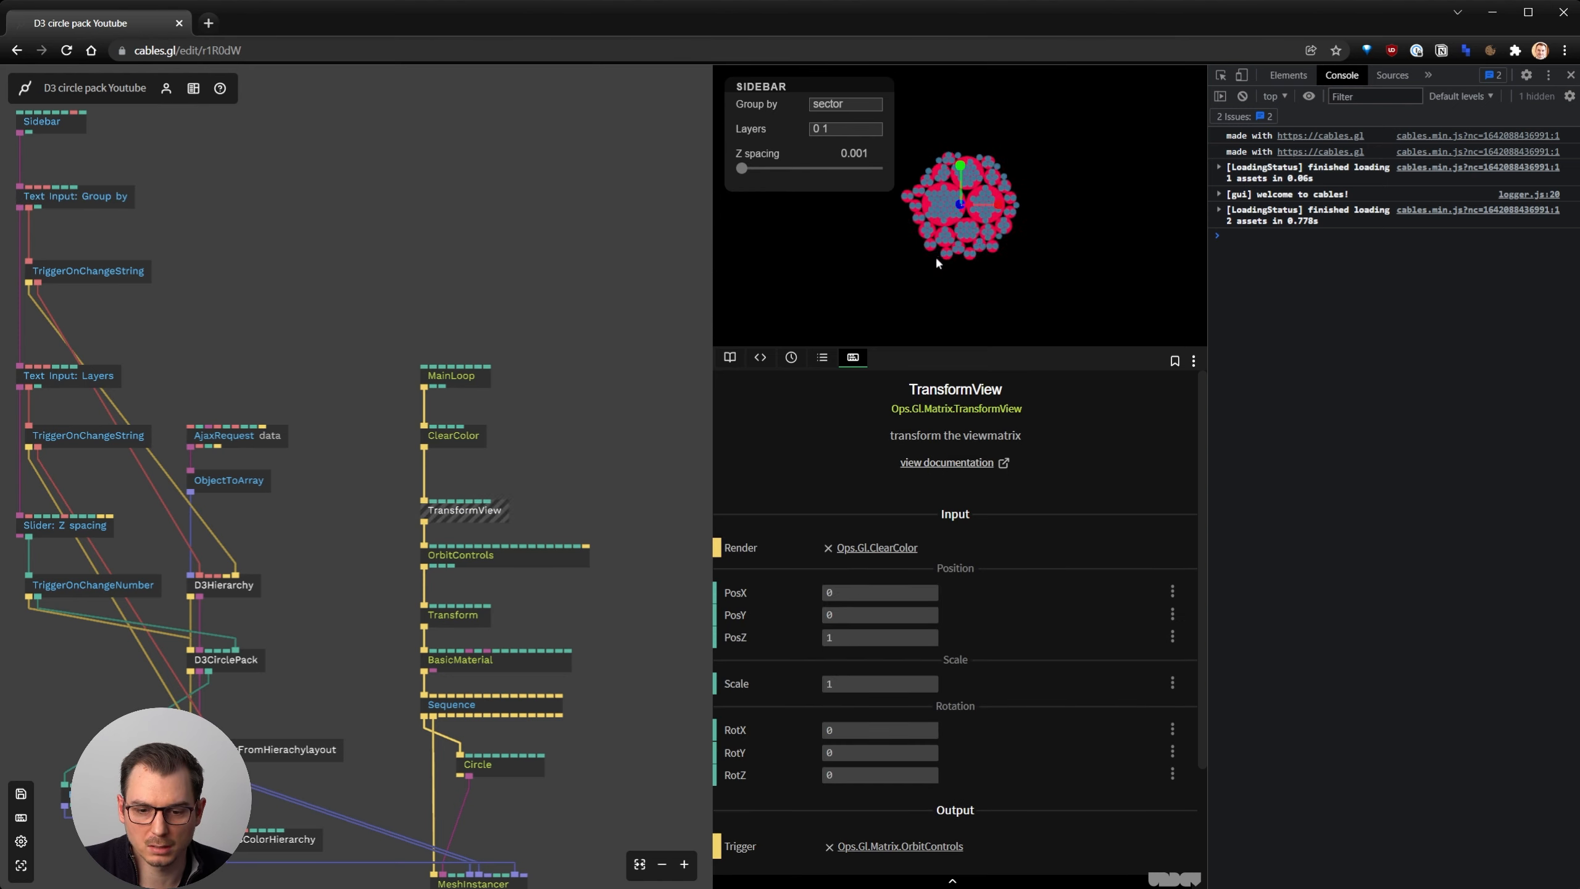
{"action": "left_click_drag", "start_coordinate": [838, 644], "coordinate": [887, 644]}
{"action": "left_click", "coordinate": [839, 642]}
{"action": "type", "text": "2"}
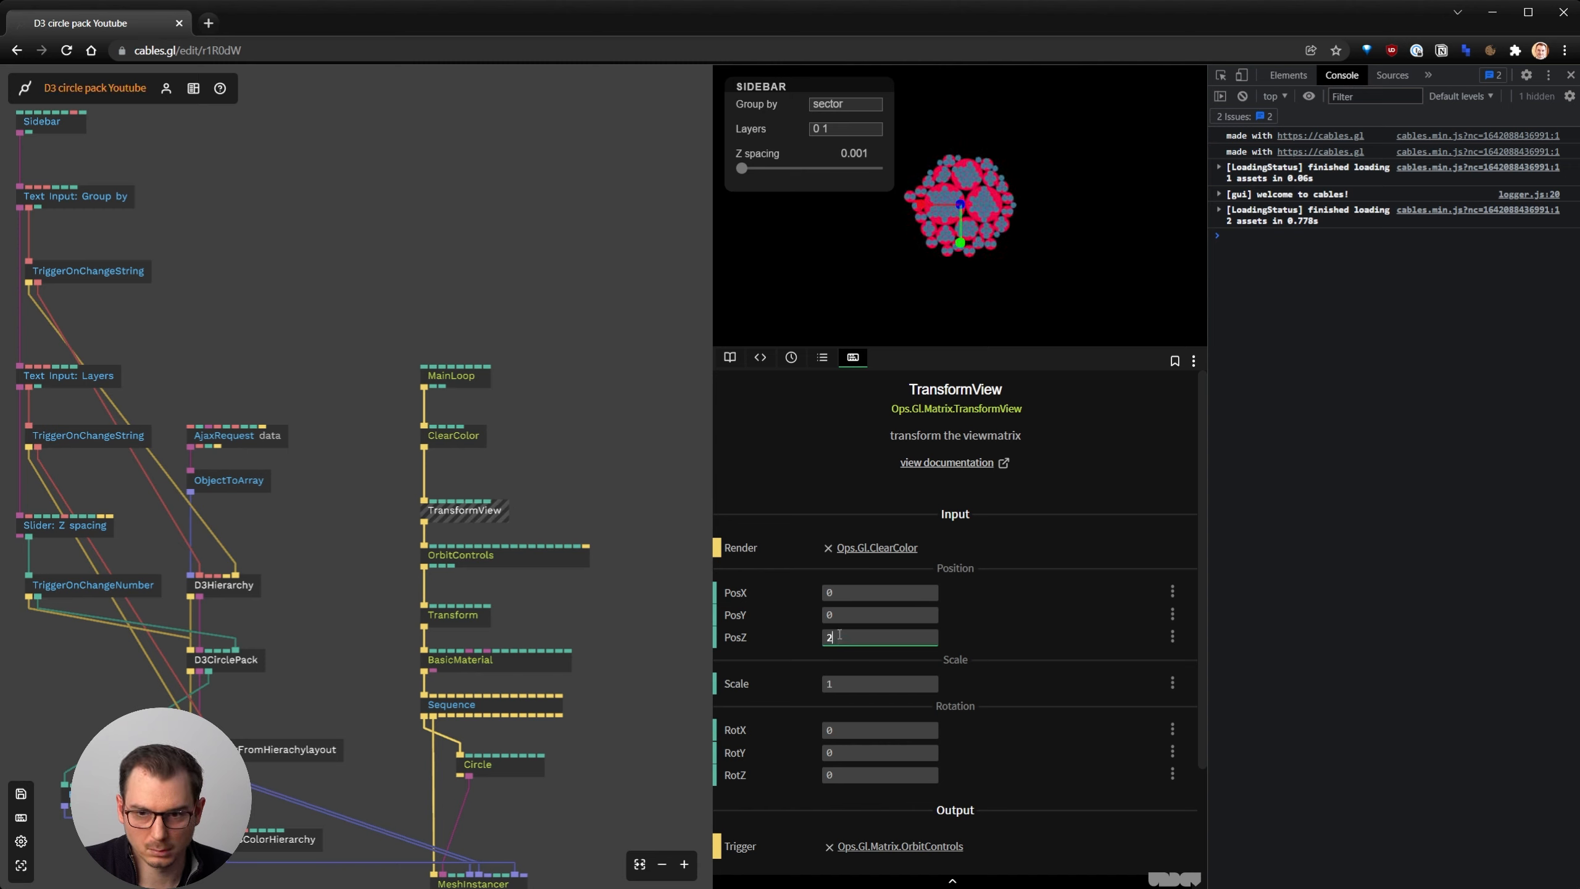
{"action": "key", "text": "ctrl+s"}
{"action": "key", "text": "F5"}
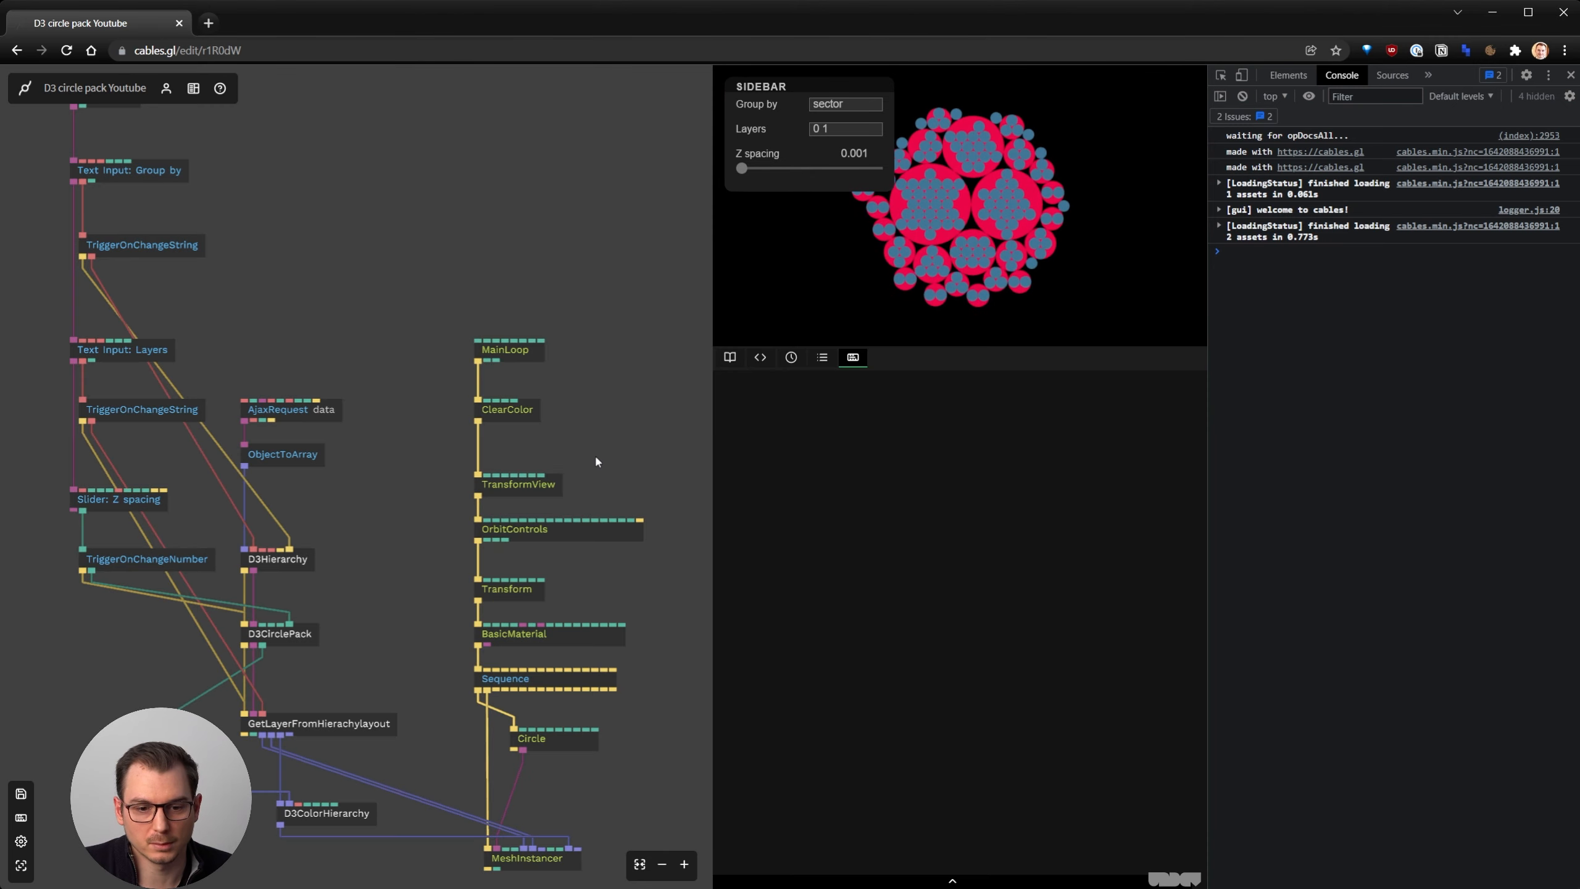
Set the TransformView op's PosZ to 1 and save the patch
{"action": "left_click", "coordinate": [550, 483]}
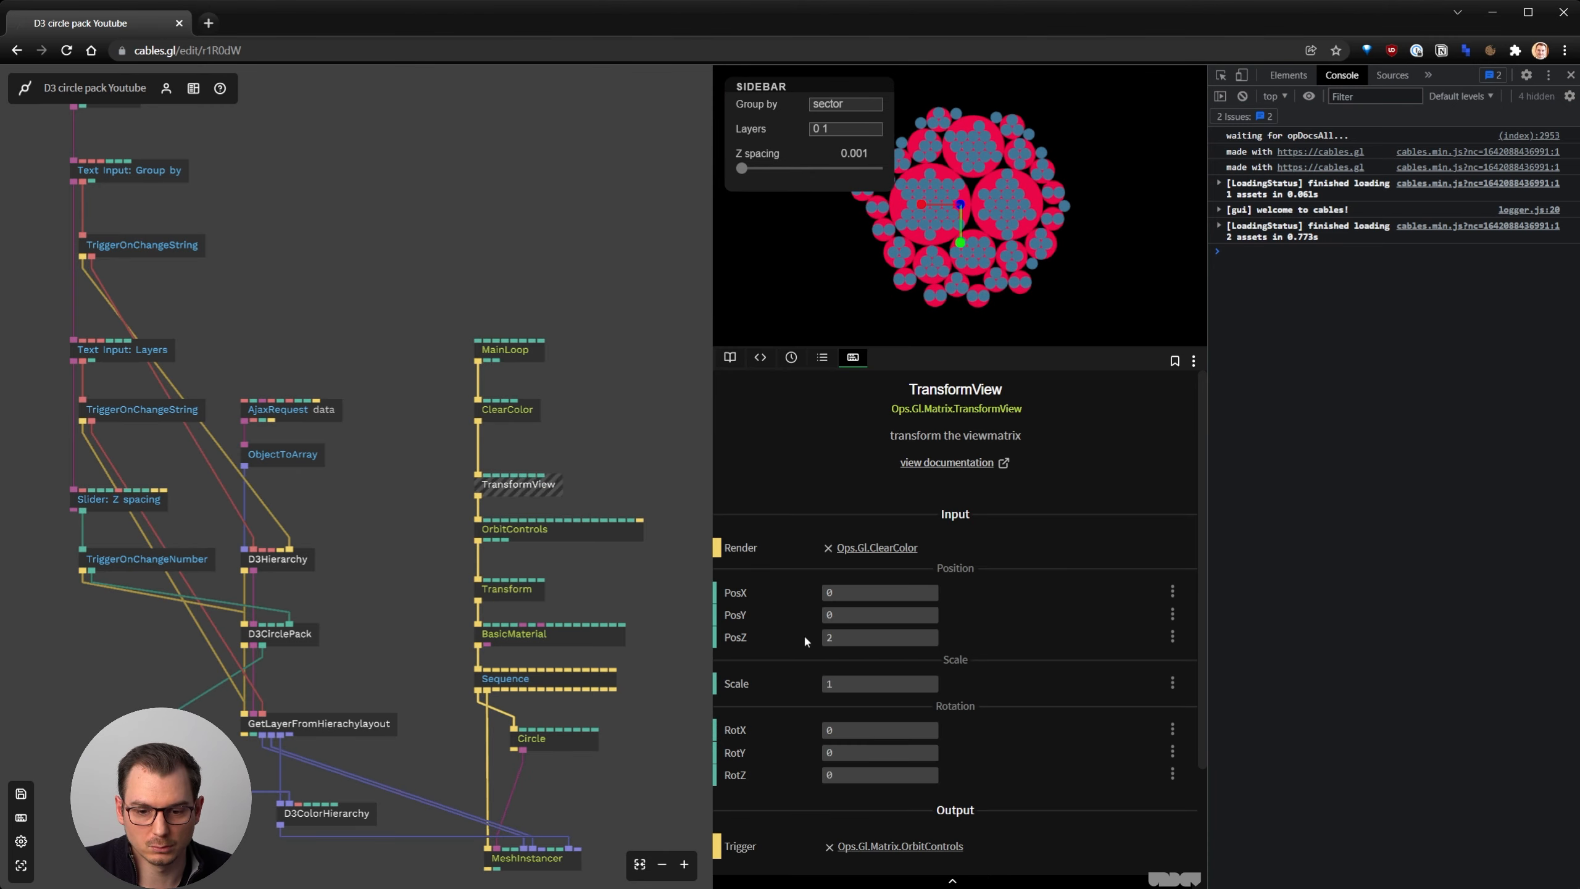
{"action": "left_click", "coordinate": [861, 637]}
{"action": "type", "text": "1"}
{"action": "left_click", "coordinate": [648, 438]}
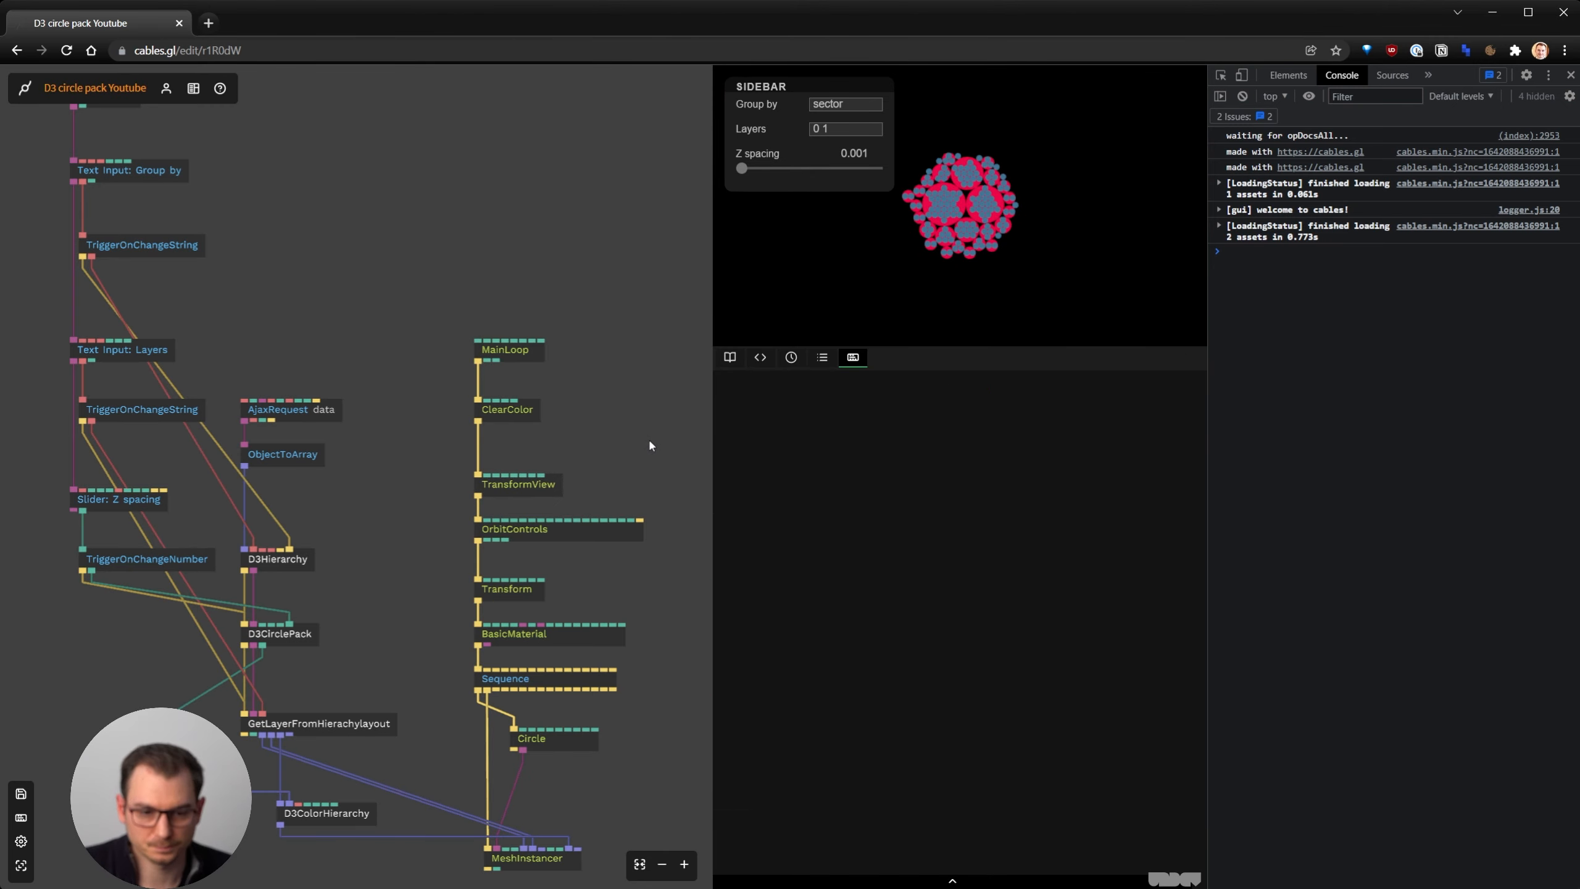
{"action": "key", "text": "ctrl+s"}
Move the D3Hierarchy op up slightly and set the D3CirclePack op's Padding to 0.37
{"action": "scroll", "coordinate": [322, 498], "scroll_direction": "down", "scroll_amount": 1}
{"action": "left_click_drag", "start_coordinate": [322, 498], "coordinate": [370, 381]}
{"action": "scroll", "coordinate": [327, 402], "scroll_direction": "up", "scroll_amount": 2}
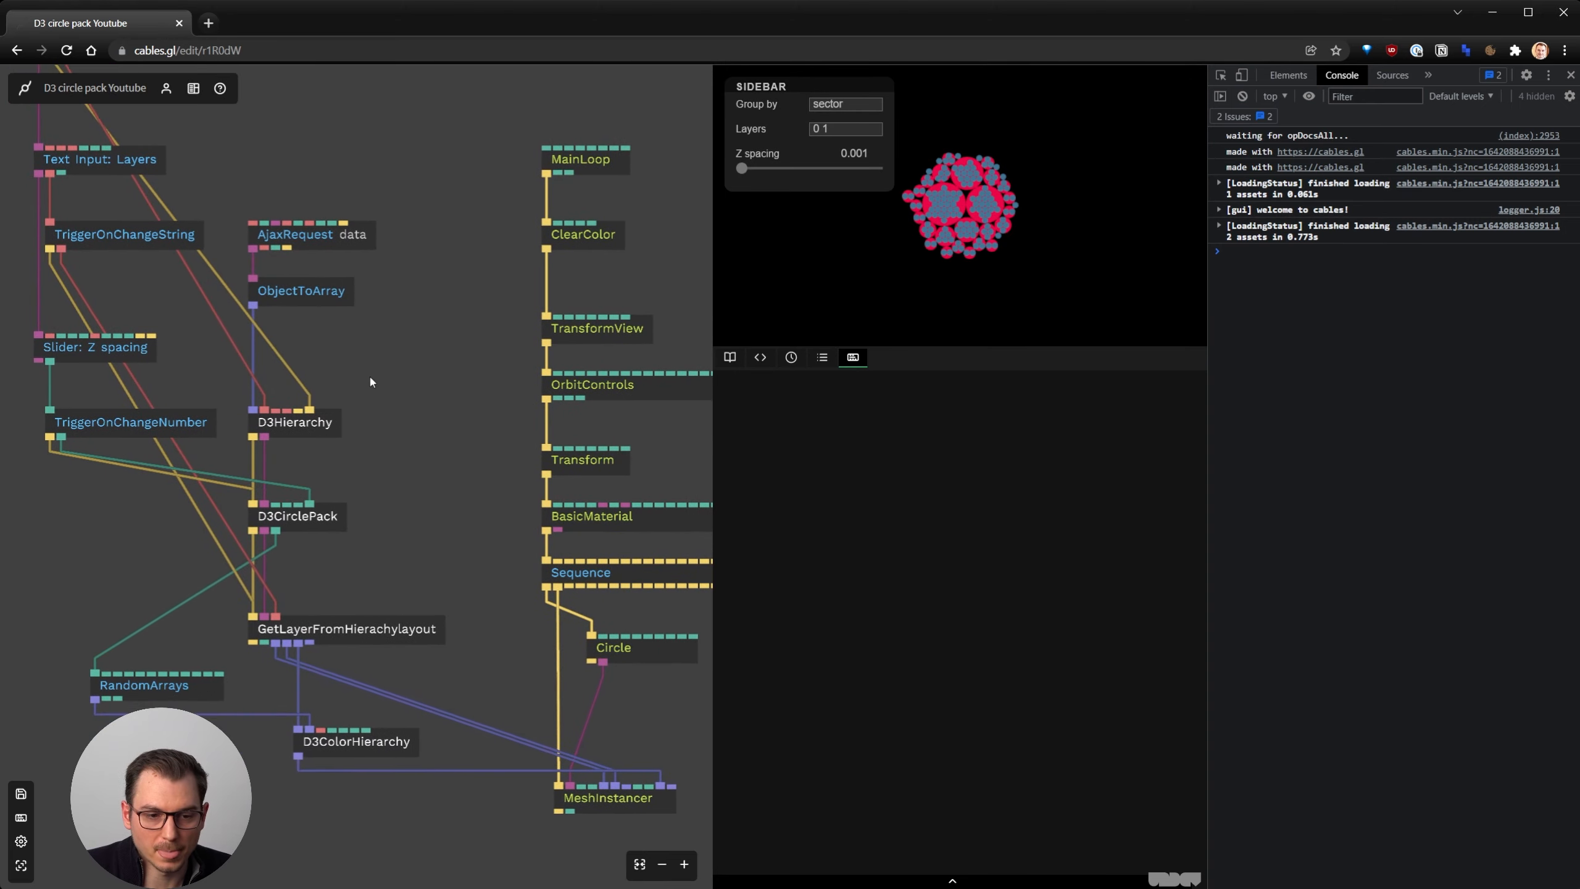
{"action": "left_click_drag", "start_coordinate": [325, 431], "coordinate": [324, 412]}
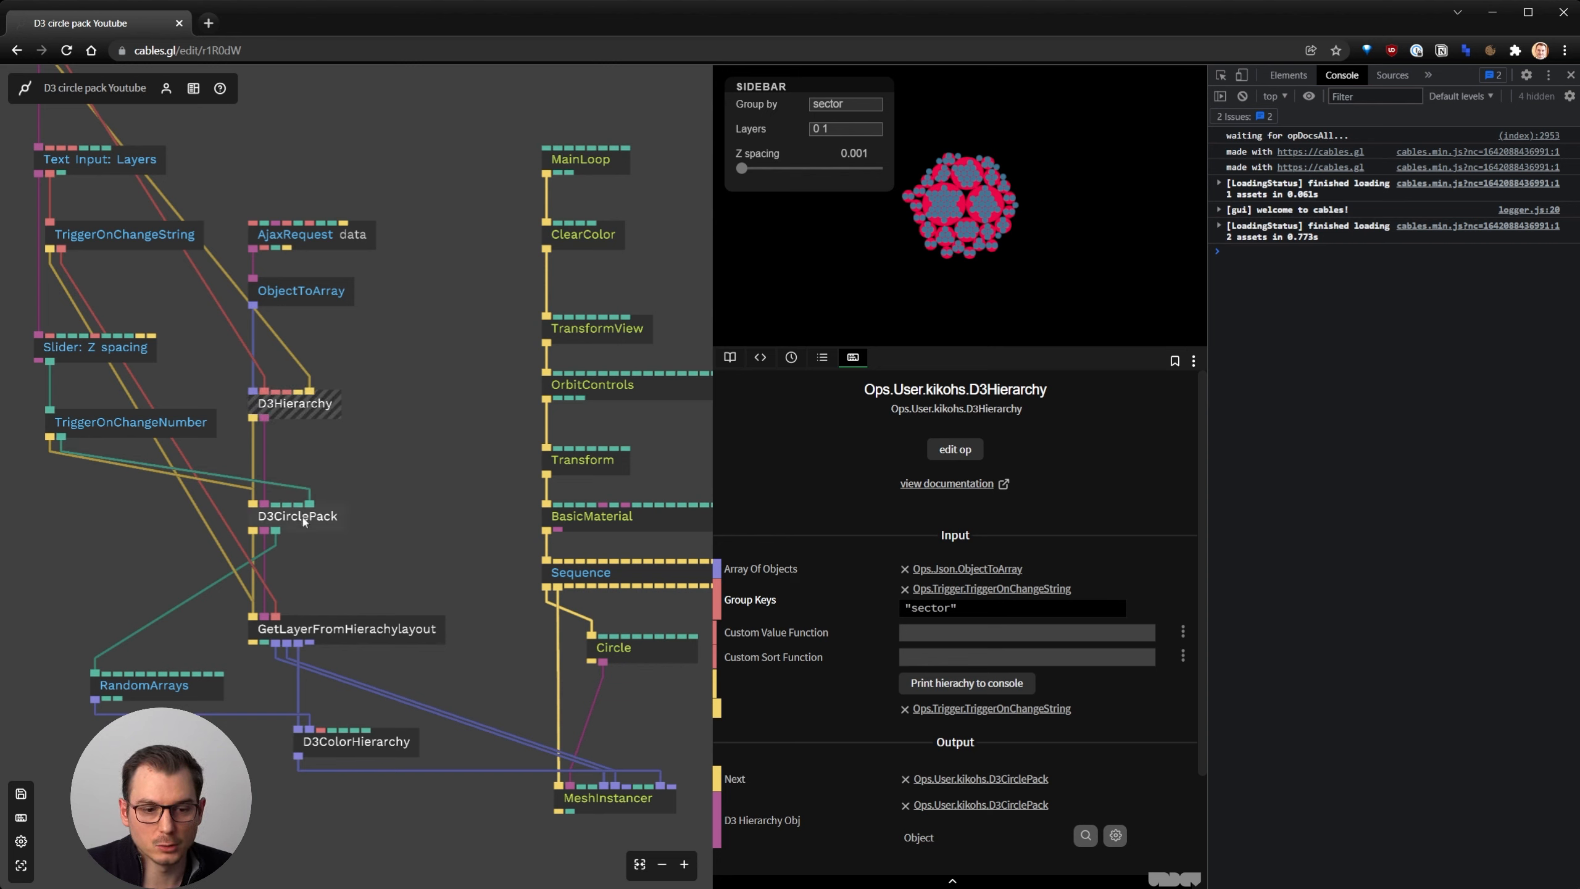
{"action": "left_click", "coordinate": [305, 520]}
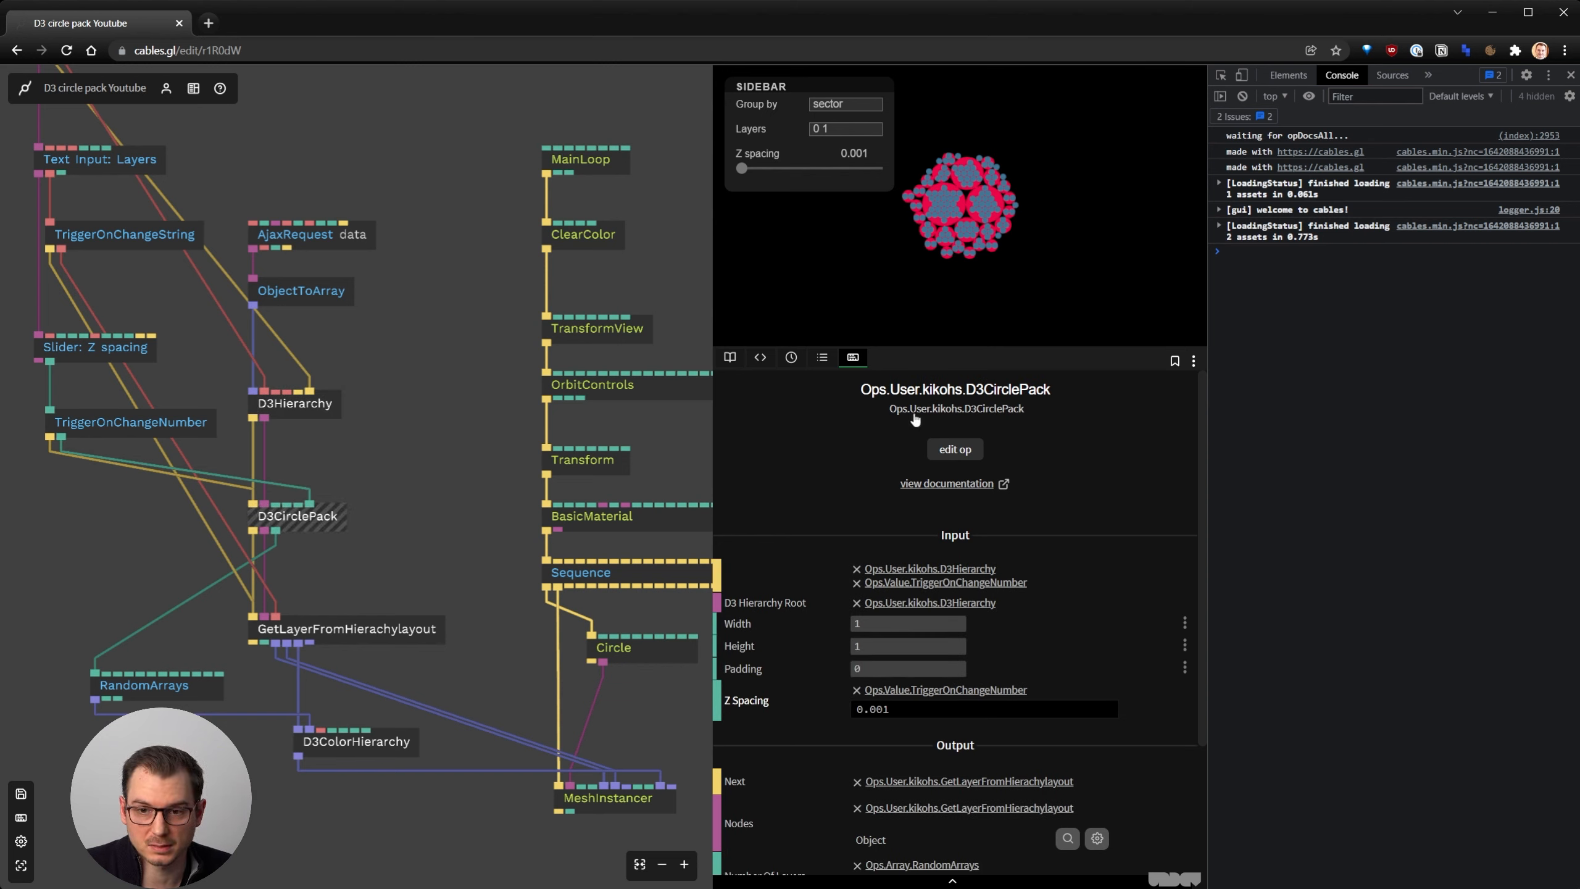
{"action": "scroll", "coordinate": [1006, 159], "scroll_direction": "up", "scroll_amount": 5}
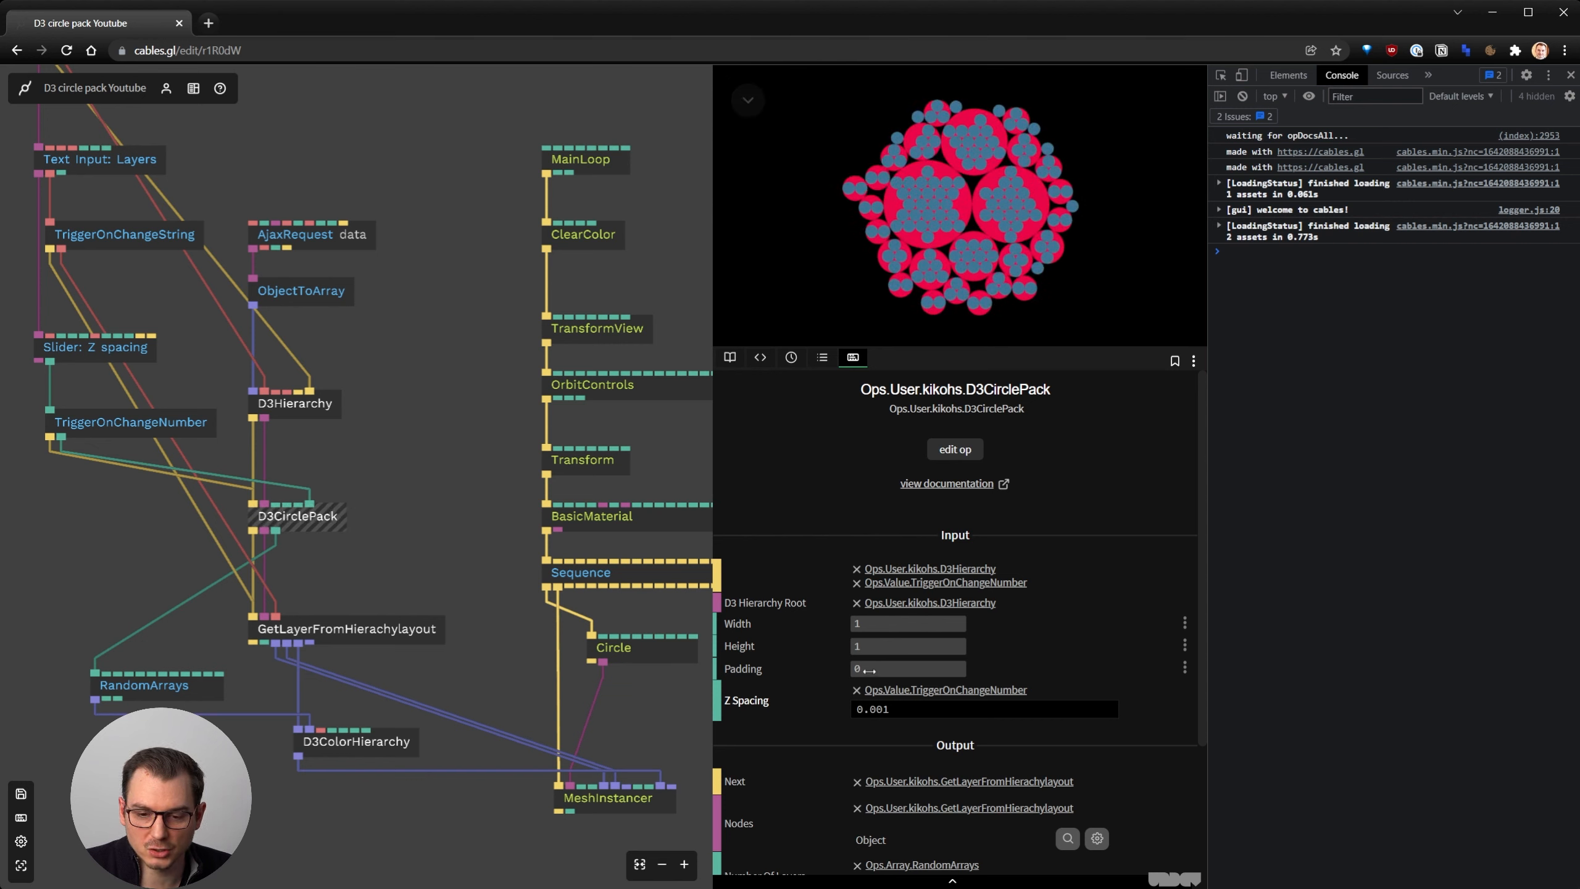
{"action": "left_click_drag", "start_coordinate": [884, 668], "coordinate": [906, 668]}
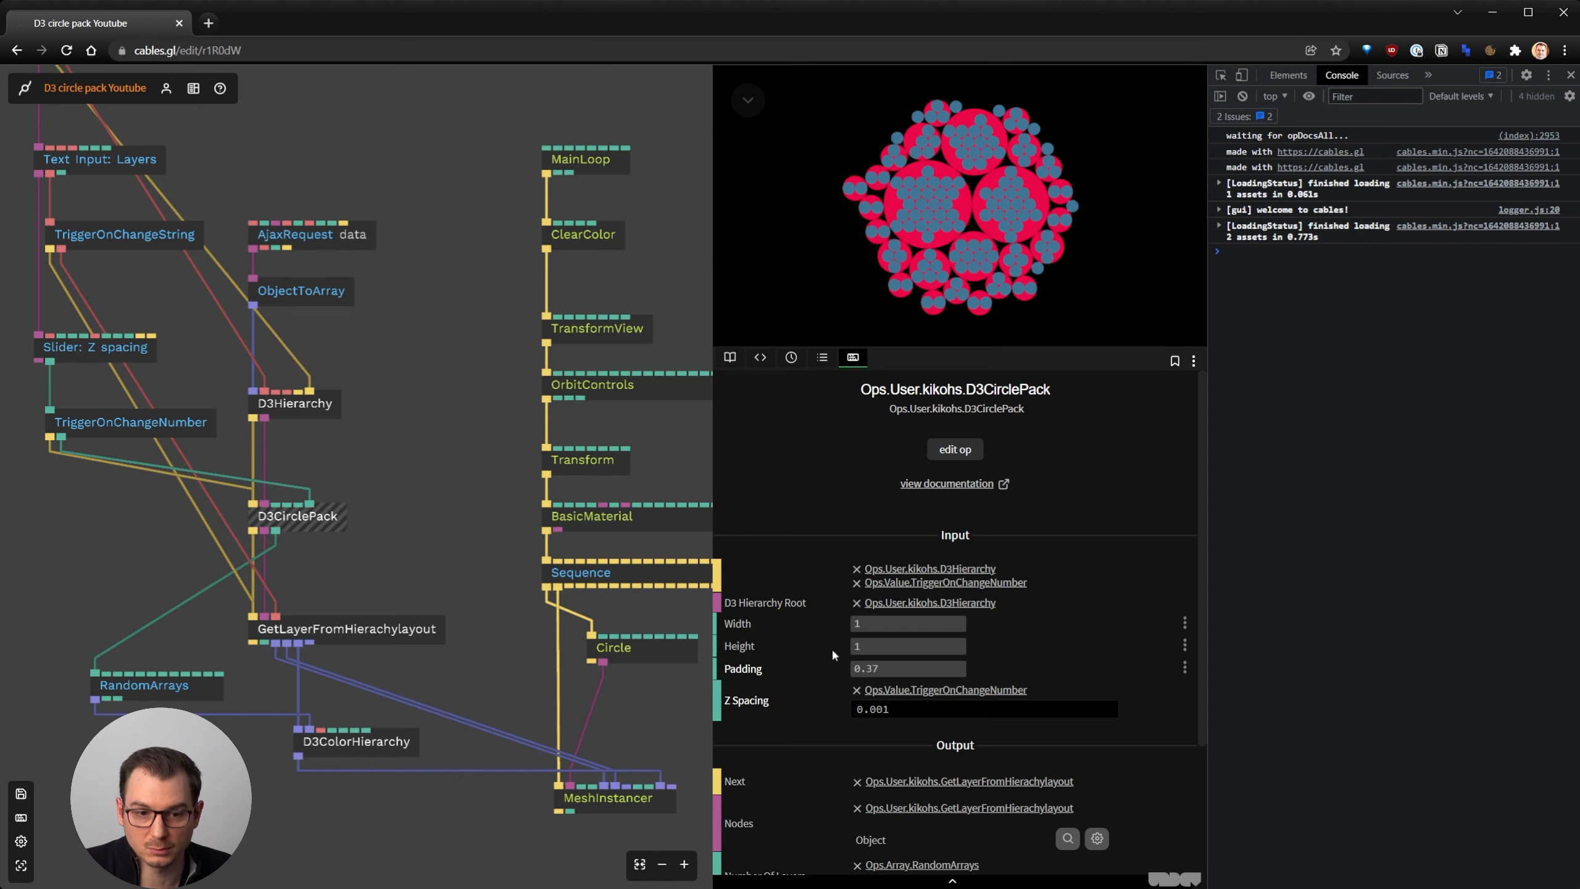
Copy the Z spacing slider with its TriggerOnChangeNumber op, shift the sidebar ops up and paste the copies below them
{"action": "left_click_drag", "start_coordinate": [441, 431], "coordinate": [670, 428]}
{"action": "left_click_drag", "start_coordinate": [314, 522], "coordinate": [268, 338]}
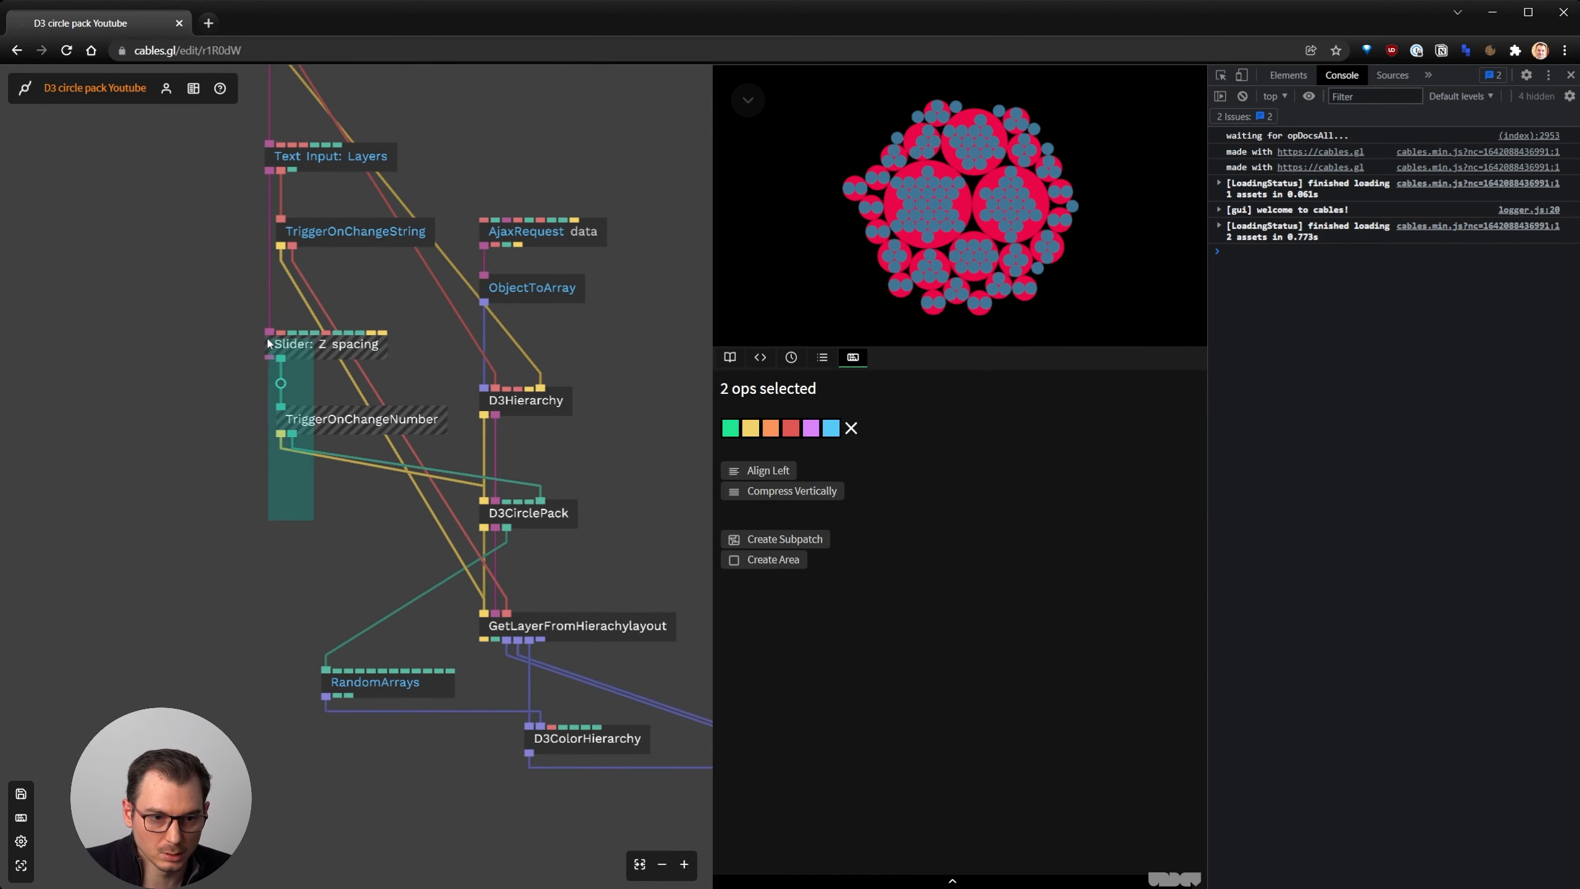
{"action": "key", "text": "ctrl+c"}
{"action": "left_click", "coordinate": [289, 482]}
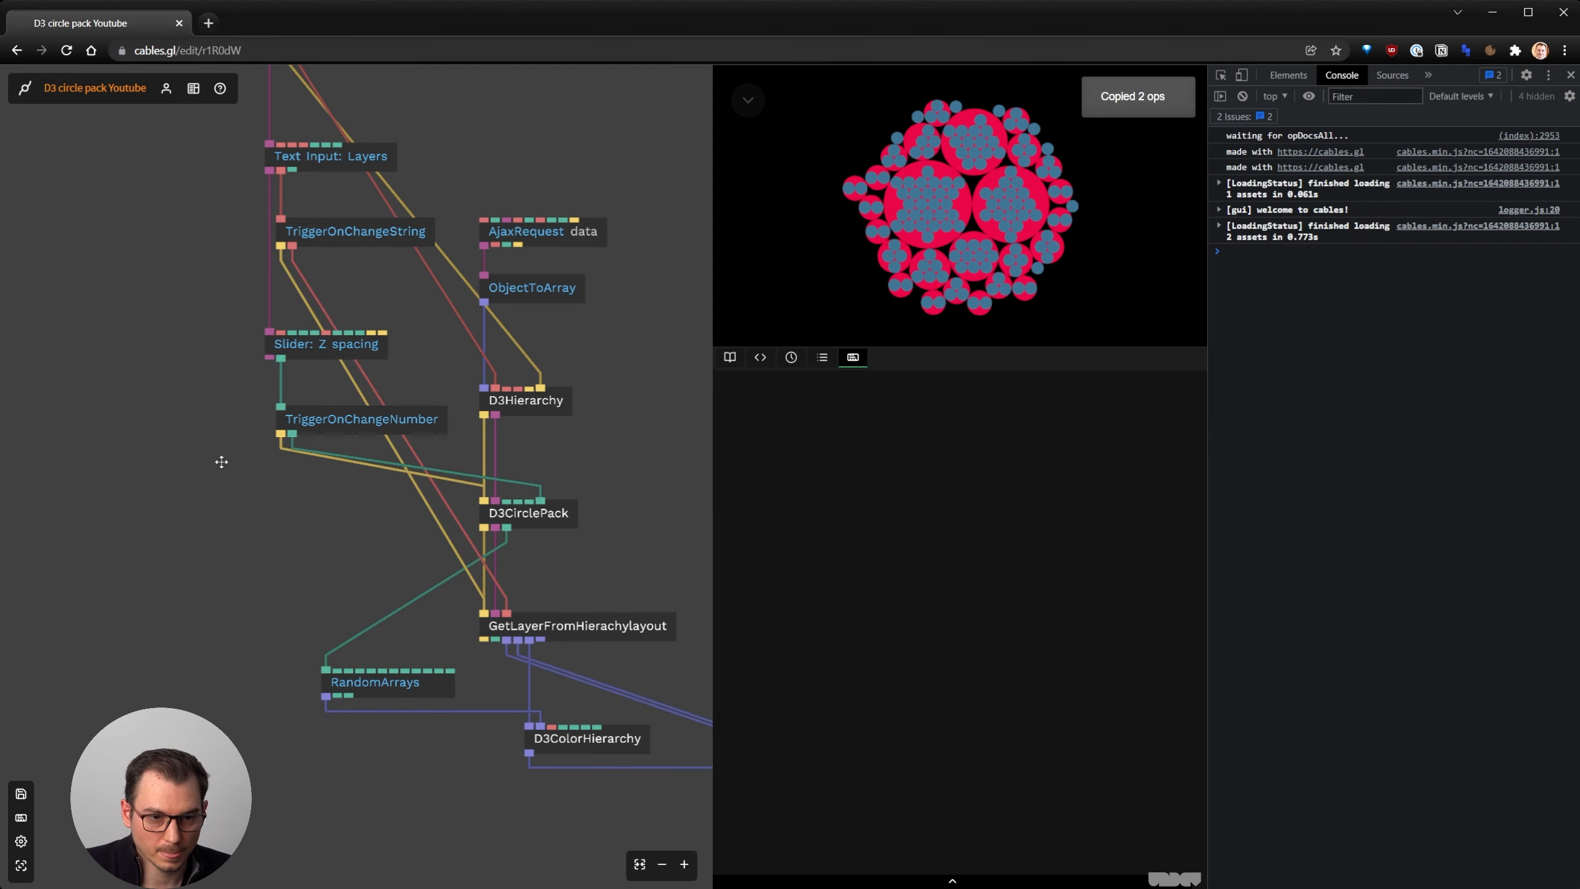
{"action": "scroll", "coordinate": [252, 504], "scroll_direction": "down", "scroll_amount": 3}
{"action": "mouse_move", "coordinate": [240, 105]}
{"action": "left_mouse_down"}
{"action": "mouse_move", "coordinate": [270, 169]}
{"action": "mouse_move", "coordinate": [352, 548]}
{"action": "mouse_move", "coordinate": [361, 358]}
{"action": "left_mouse_up"}
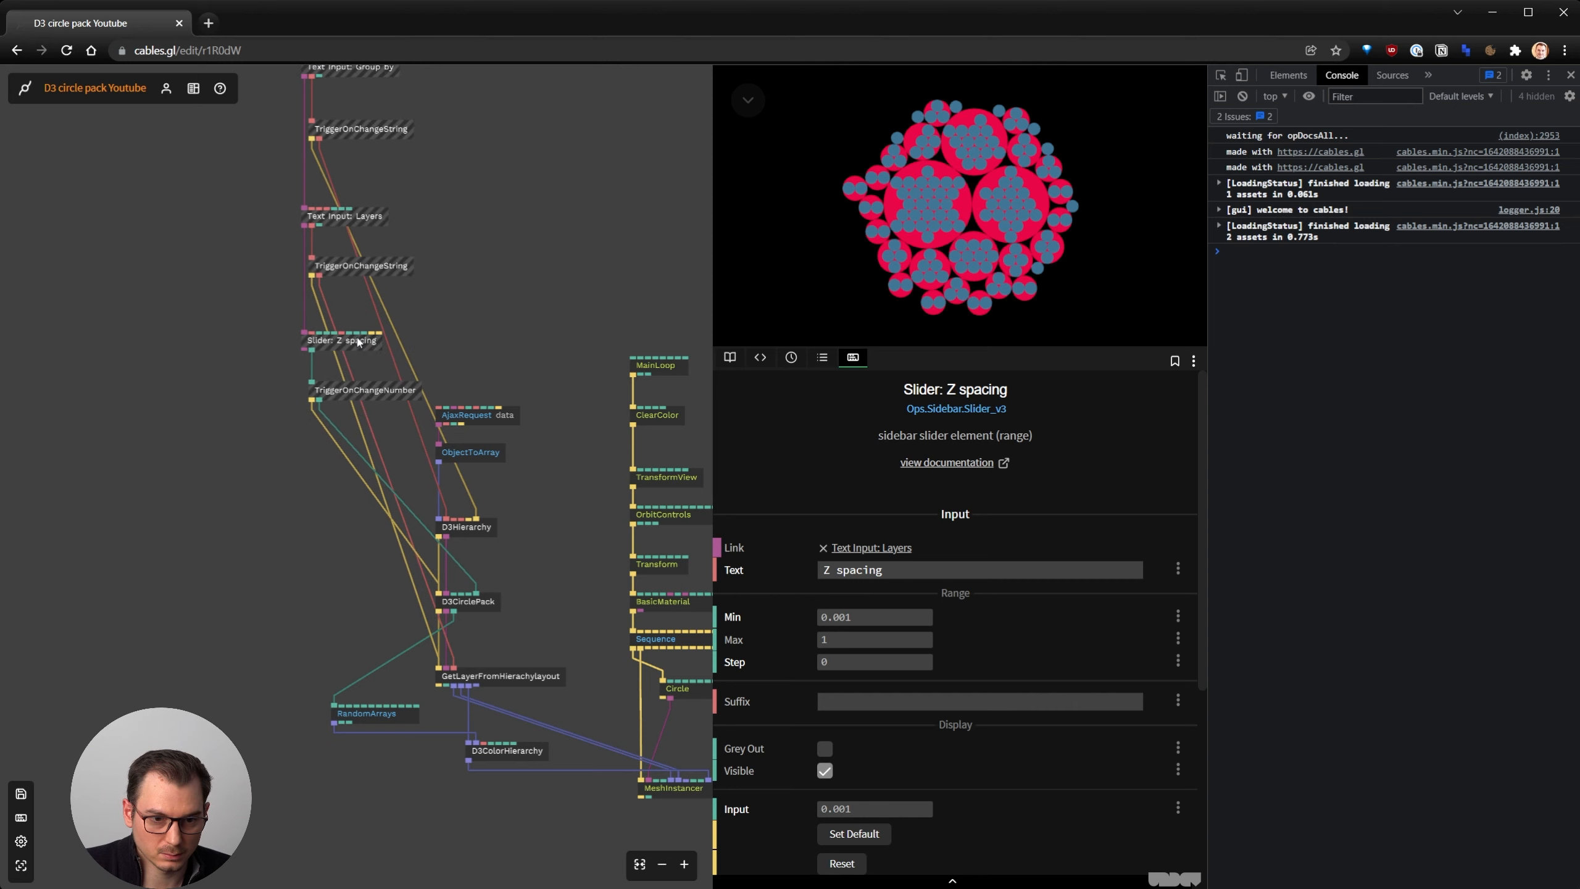
{"action": "key", "text": "ctrl+v"}
{"action": "scroll", "coordinate": [304, 457], "scroll_direction": "up", "scroll_amount": 3}
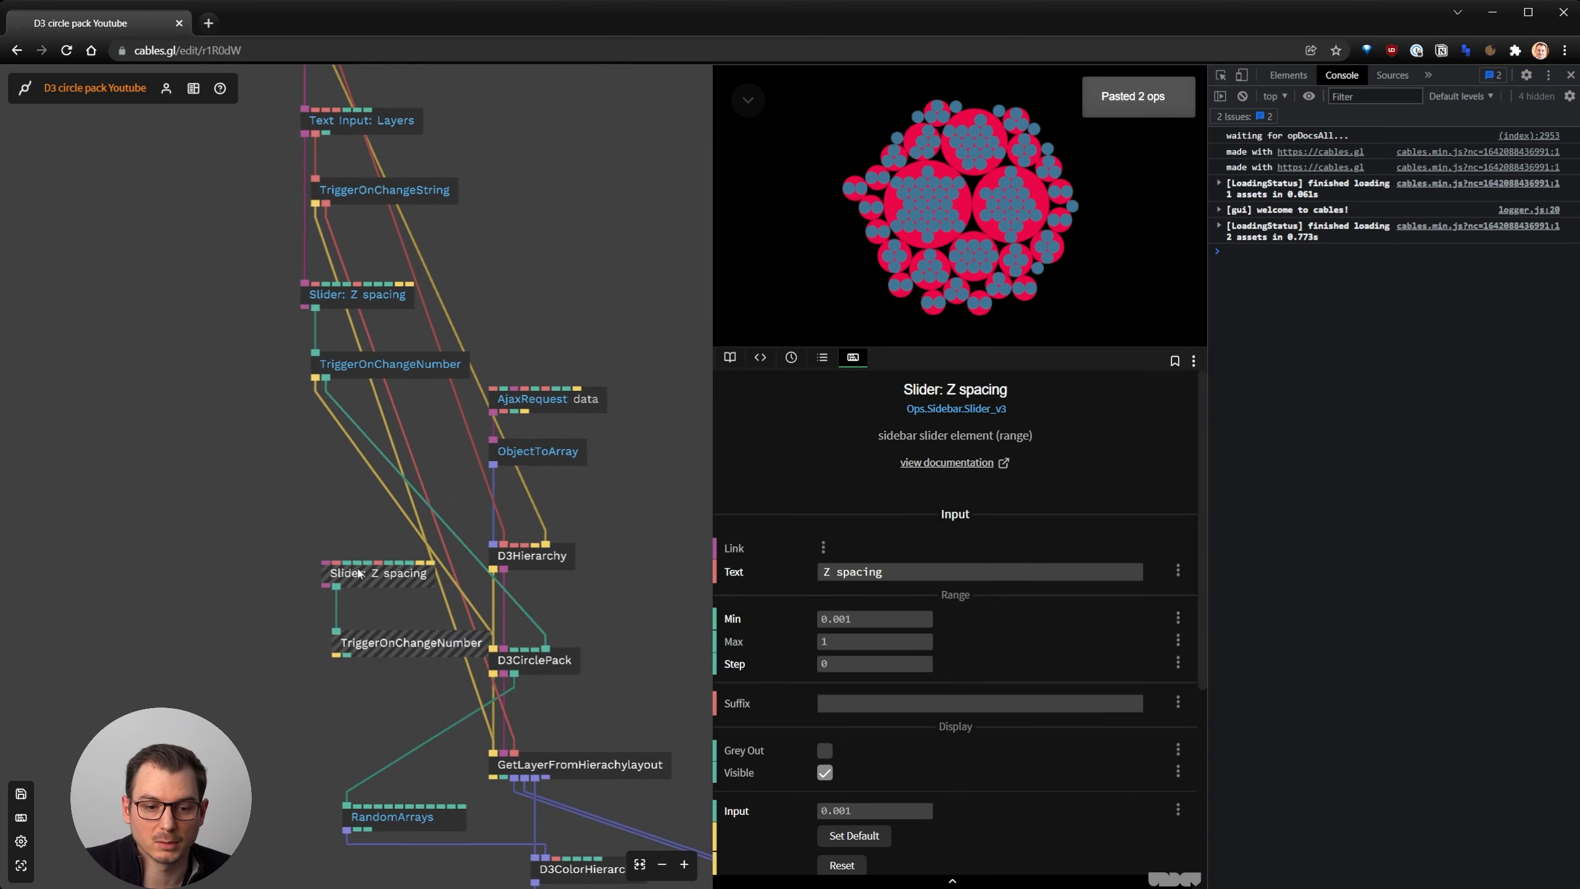
Link the pasted slider to the Z spacing slider and change its label text to "Padding"
{"action": "left_click_drag", "start_coordinate": [301, 243], "coordinate": [272, 555]}
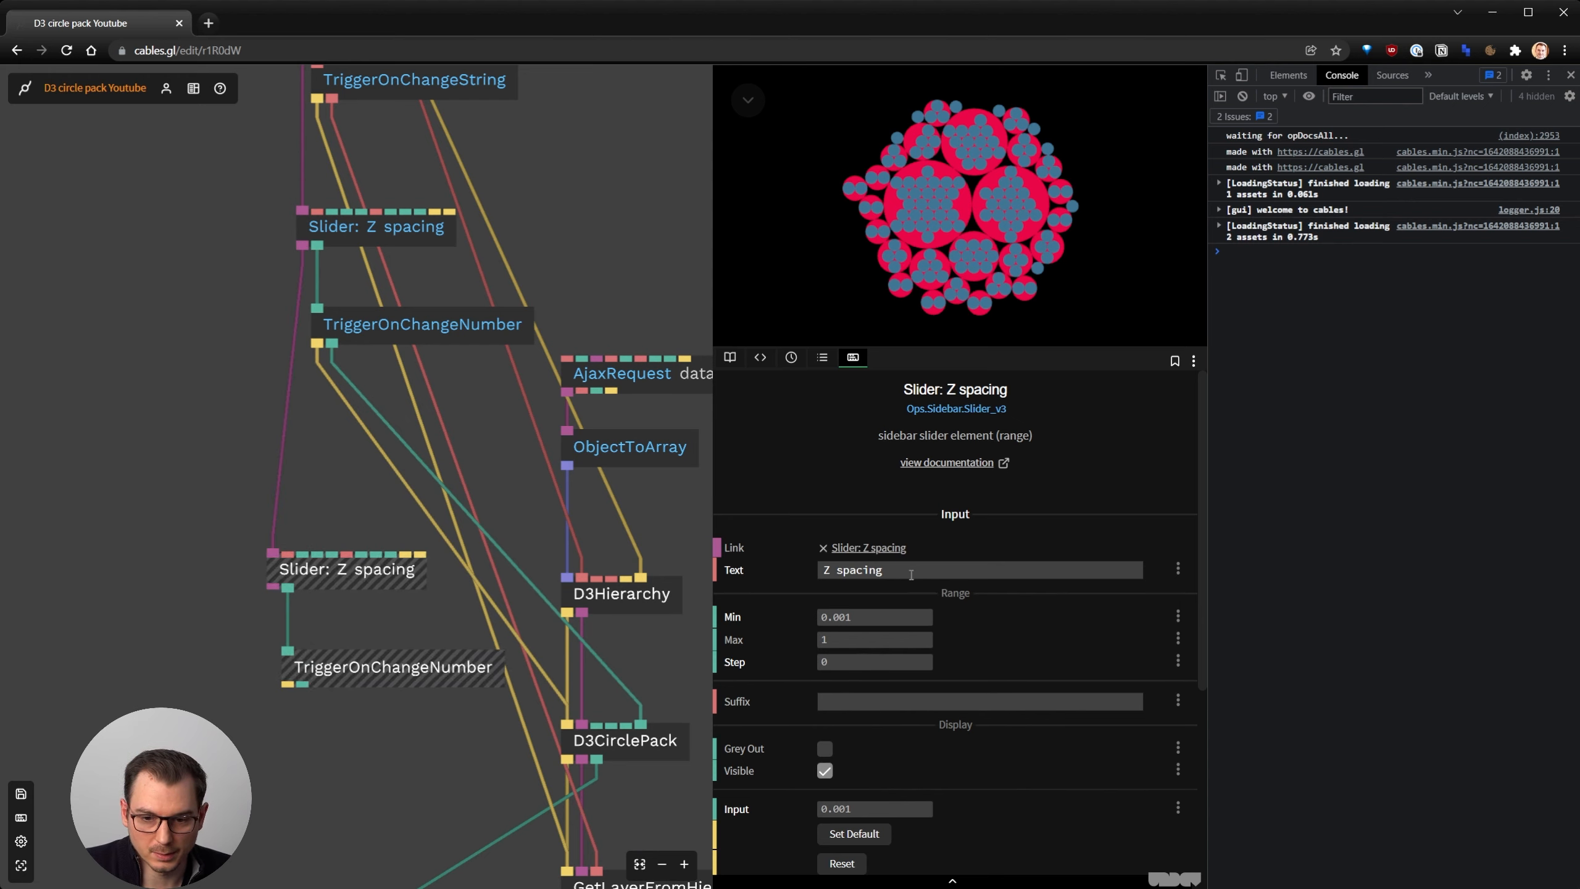
{"action": "type", "text": "Paddo"}
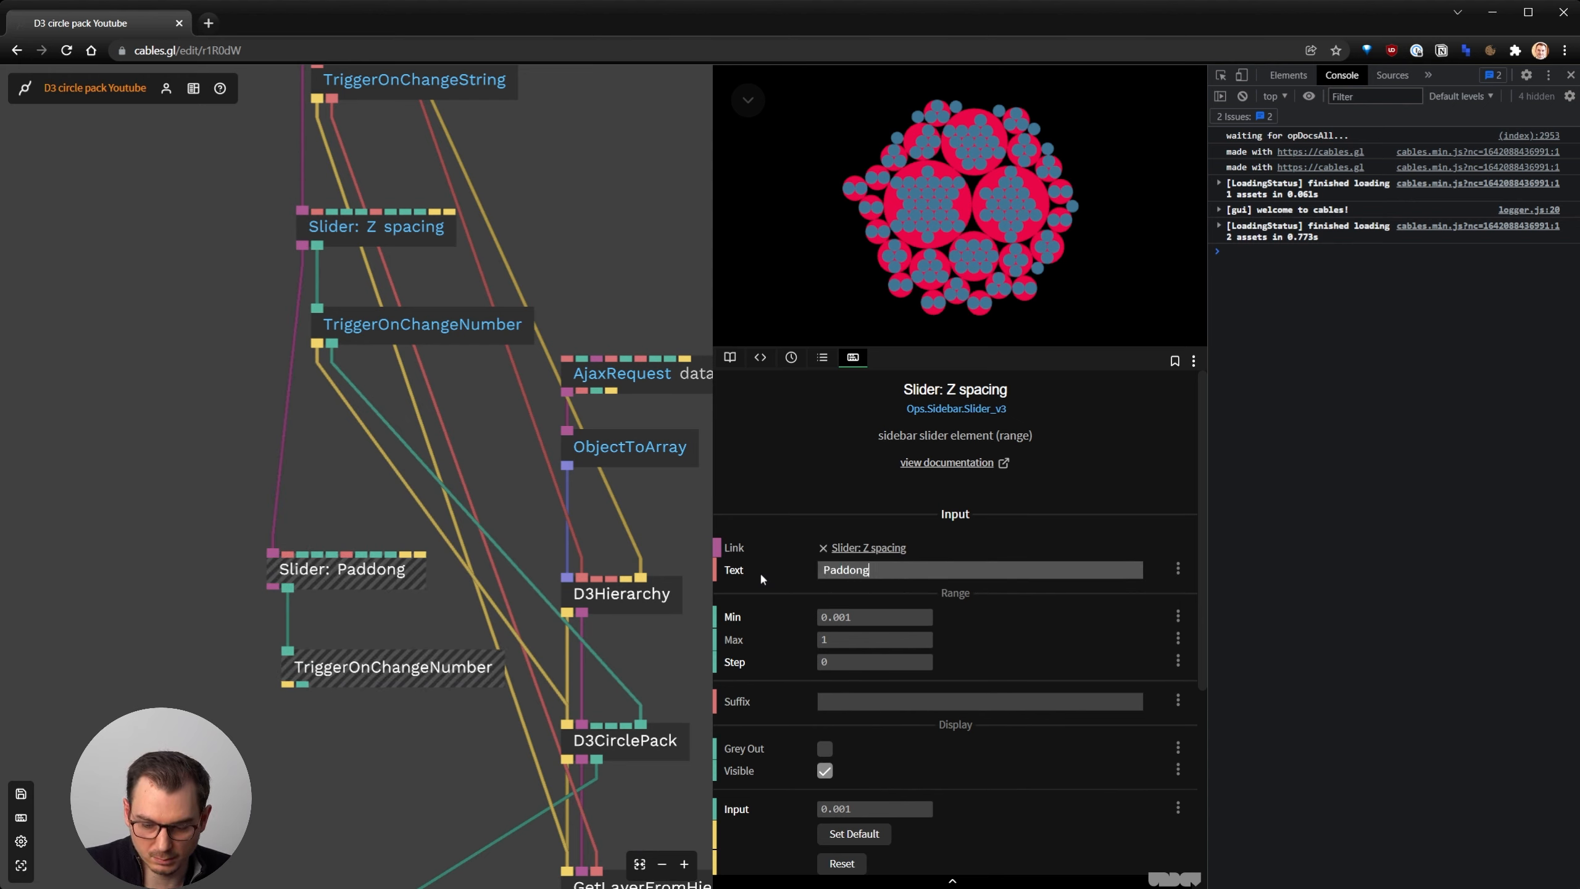
{"action": "key", "text": "BackSpace"}
{"action": "type", "text": "ing"}
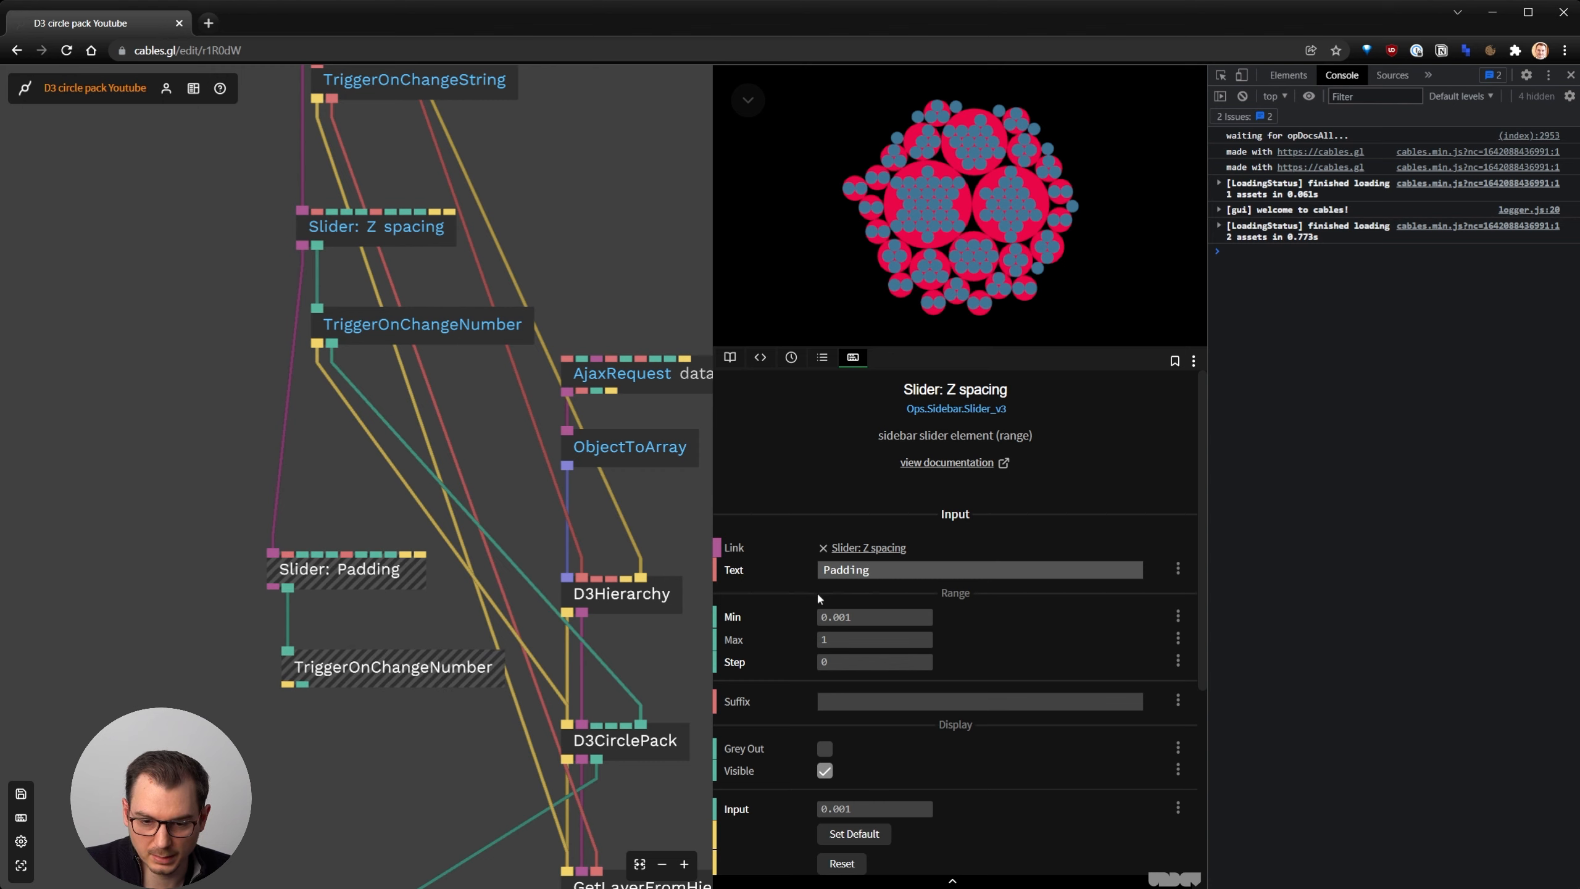
Set the Step value to 0.001 on both the Padding and the Z spacing slider ops
{"action": "left_click", "coordinate": [842, 662]}
{"action": "type", "text": "."}
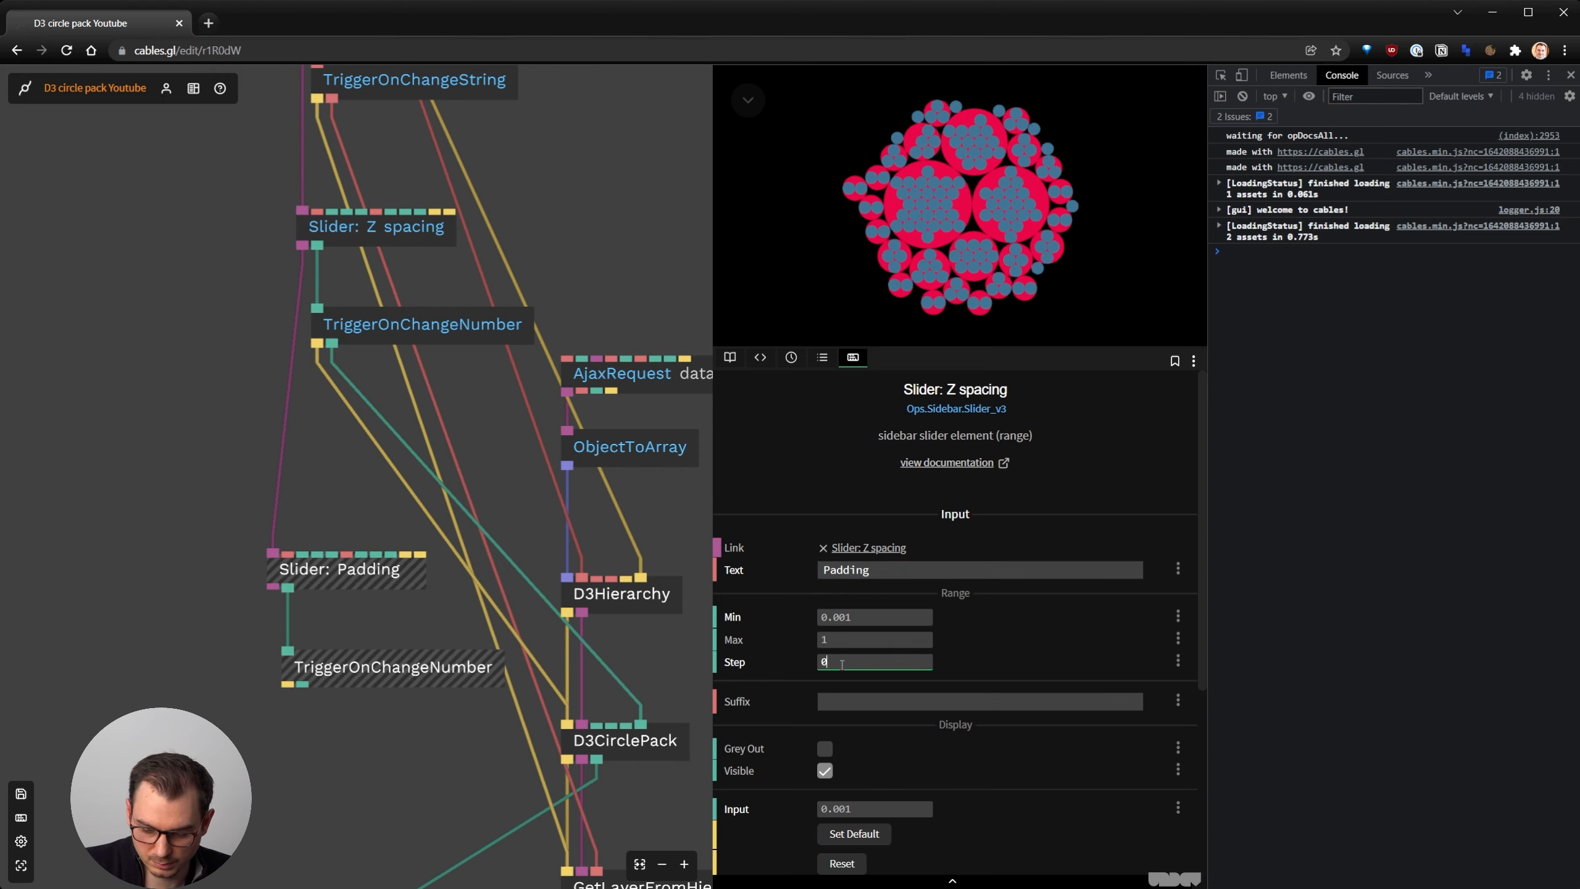
{"action": "type", "text": "001"}
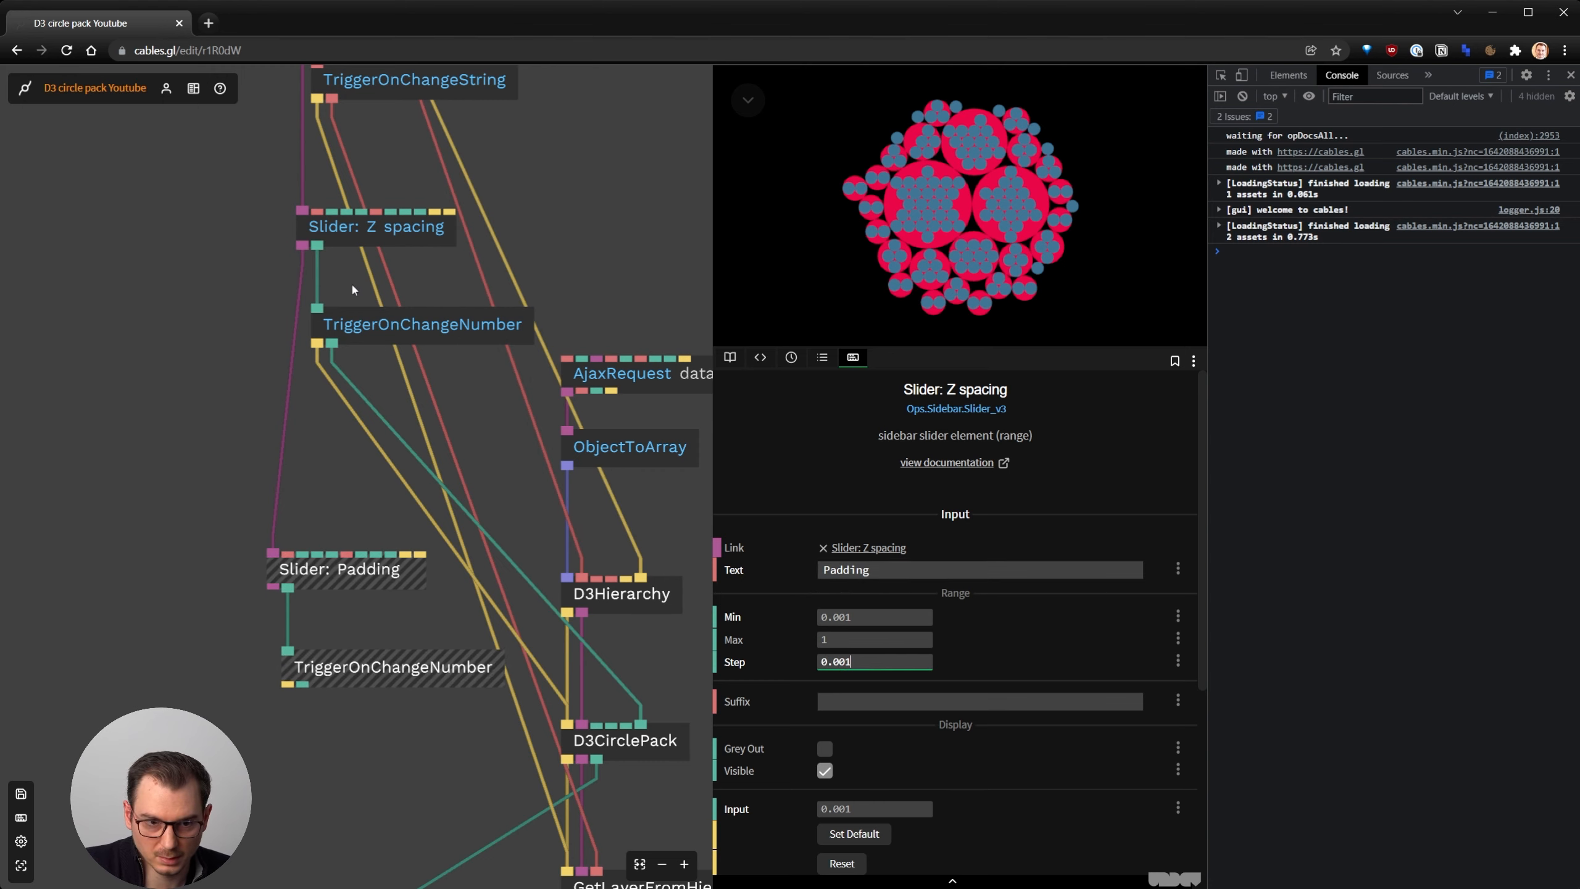
{"action": "left_click", "coordinate": [377, 232]}
{"action": "left_click", "coordinate": [862, 663]}
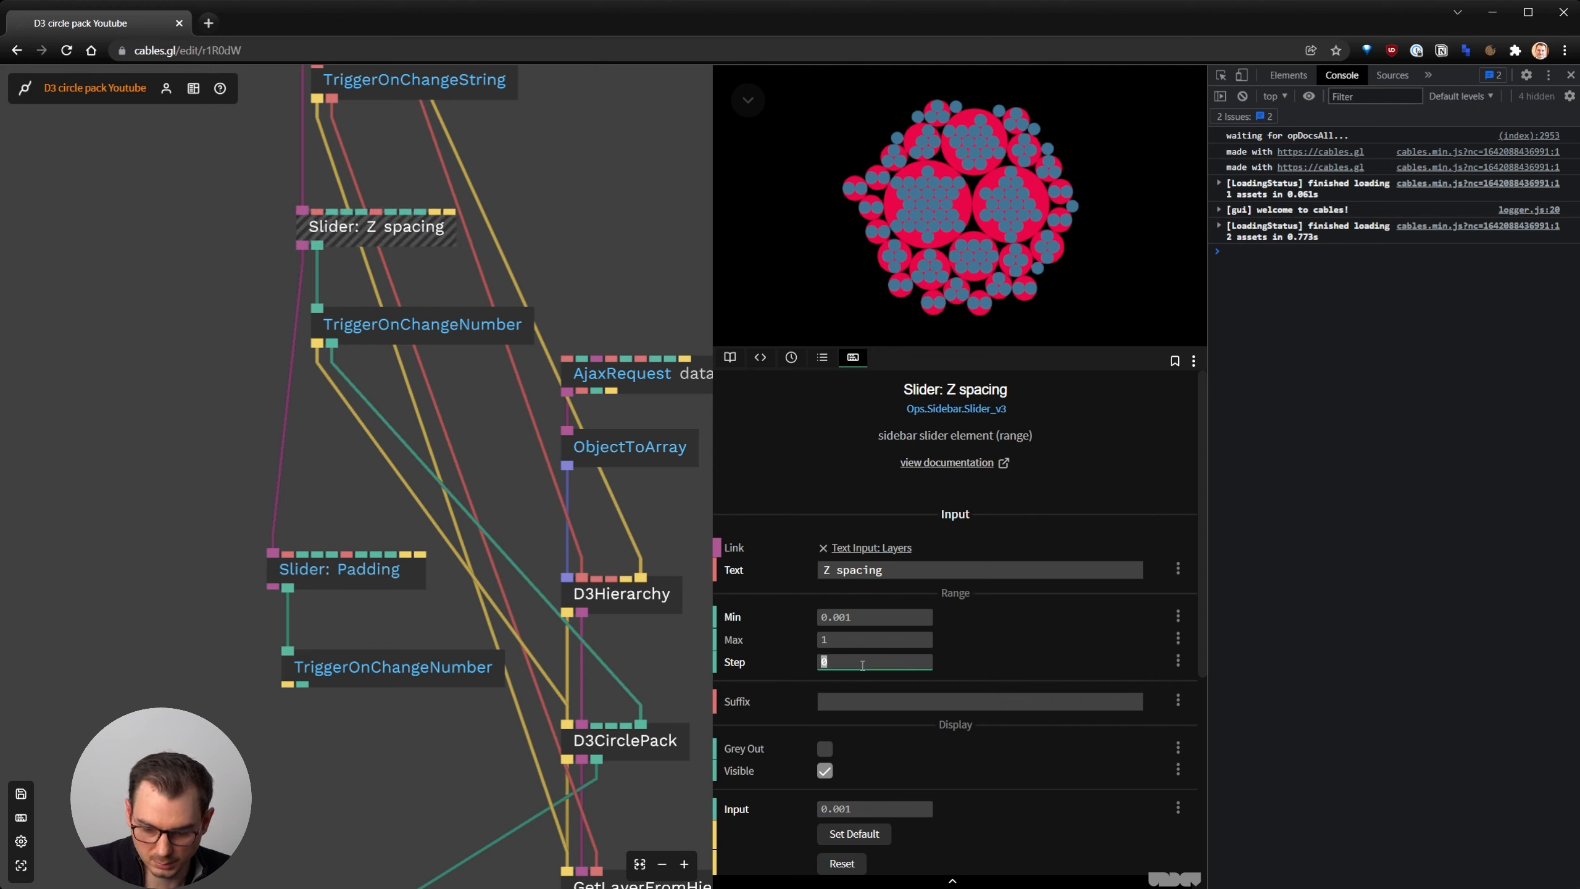
{"action": "type", "text": ".001"}
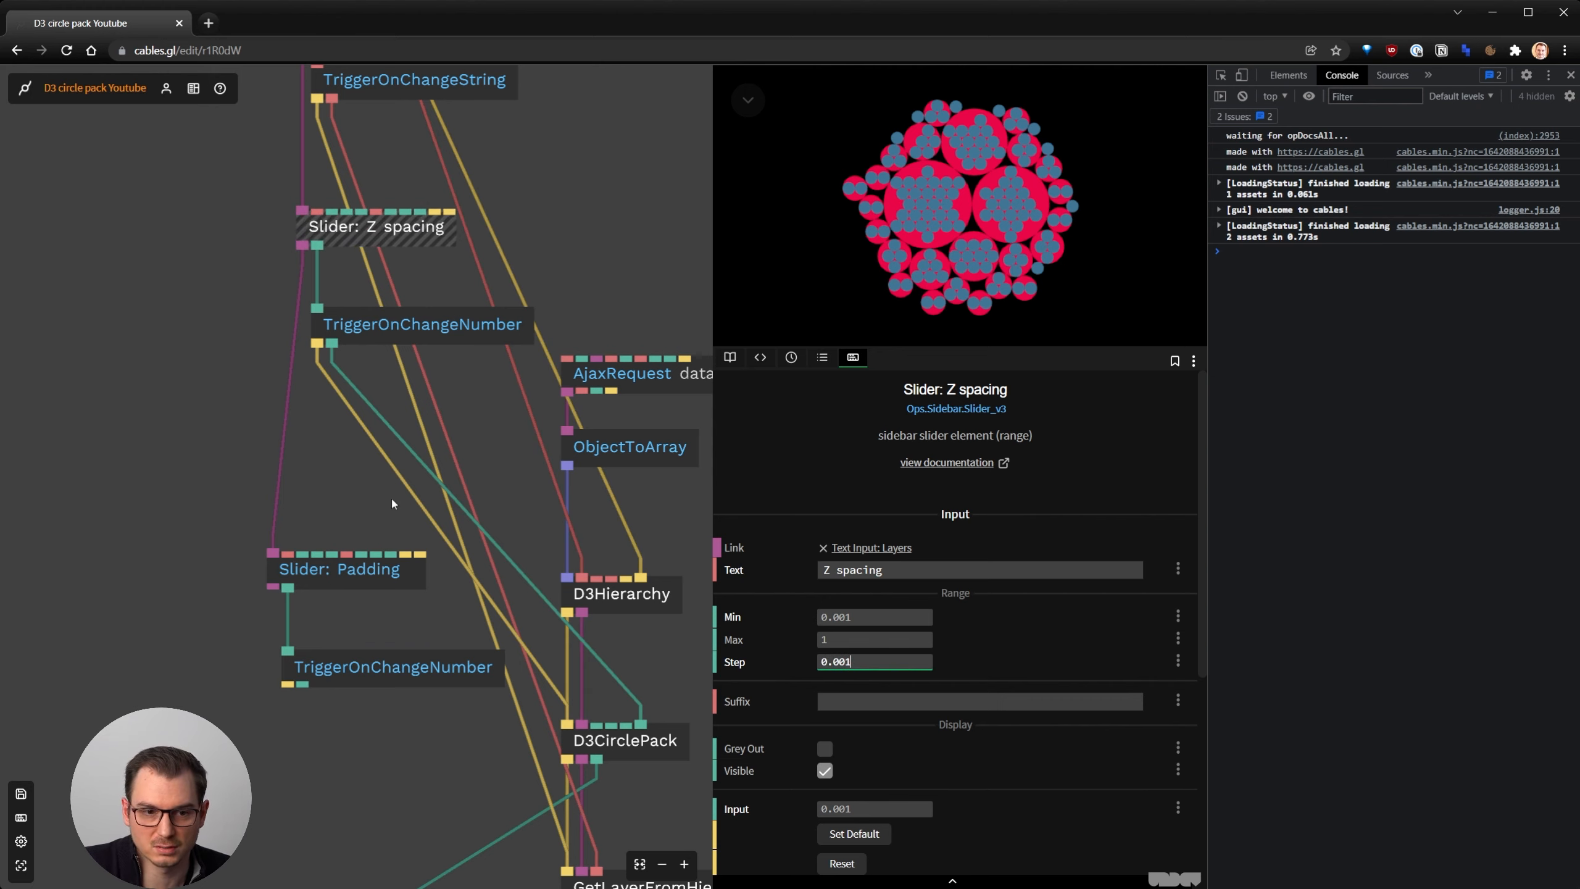
Align the Padding slider ops beneath Z spacing, link their TriggerOnChangeNumber outputs to D3CirclePack's padding and trigger inputs, and save the patch
{"action": "left_click", "coordinate": [368, 565]}
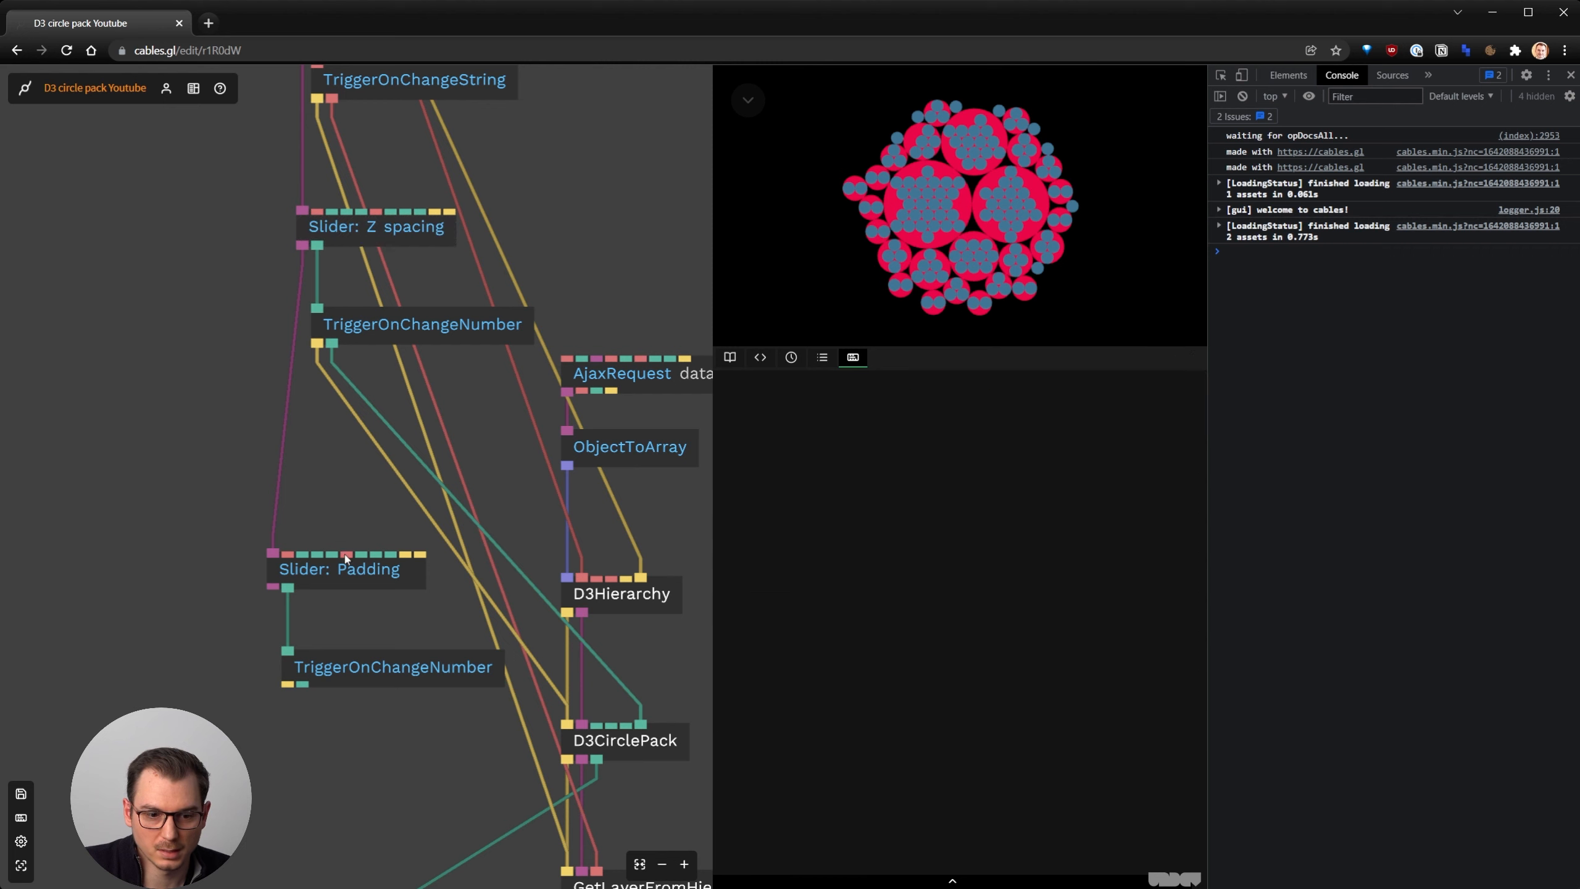
{"action": "left_click_drag", "start_coordinate": [368, 565], "coordinate": [382, 539]}
{"action": "left_click_drag", "start_coordinate": [362, 665], "coordinate": [634, 730]}
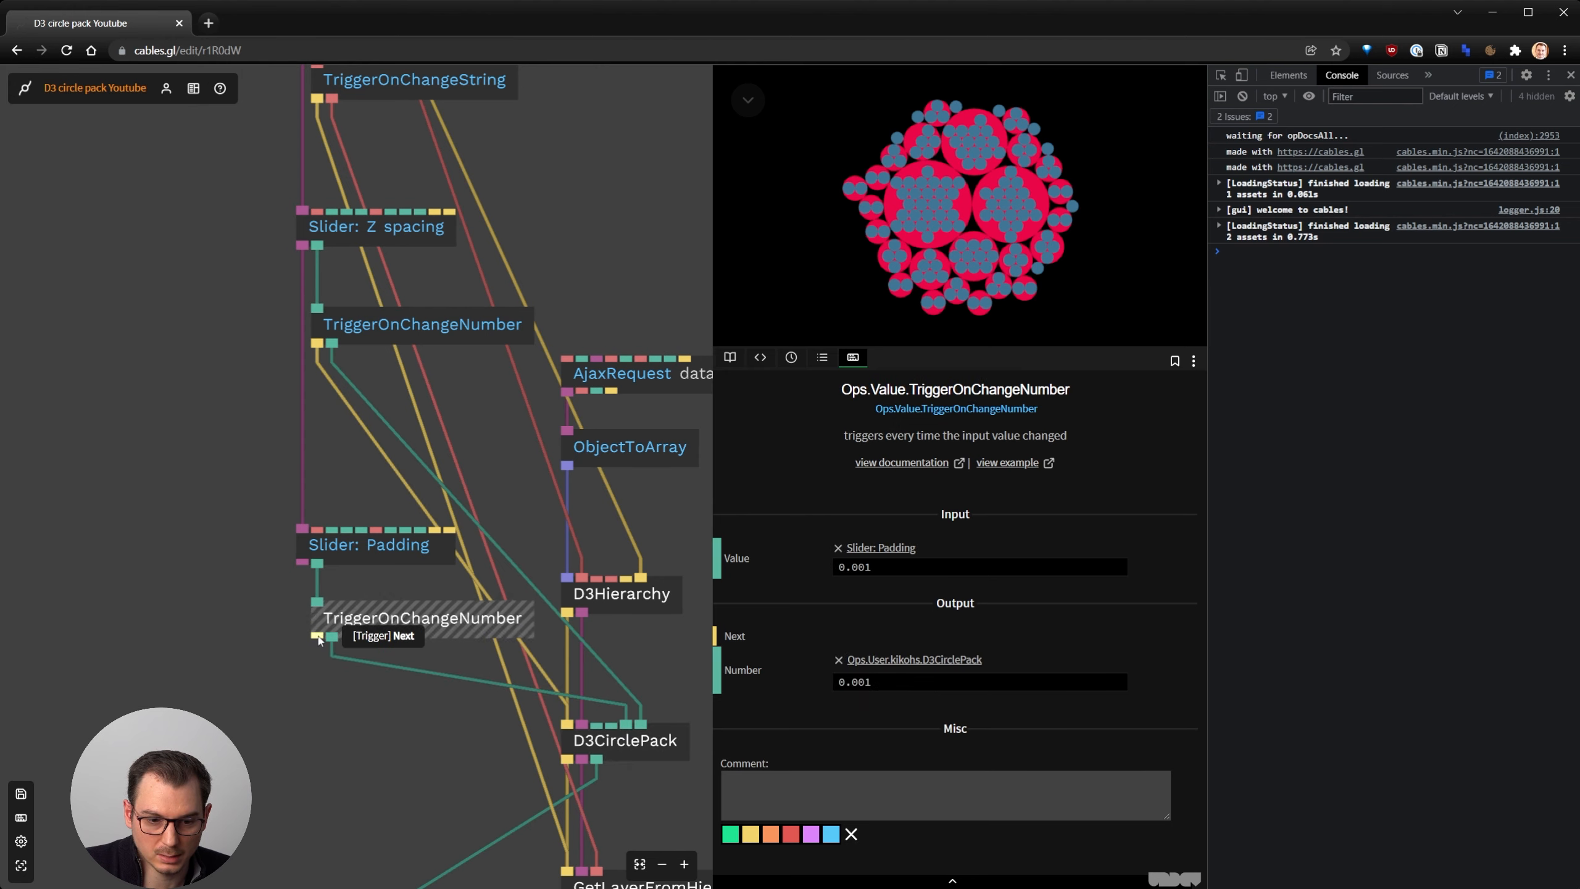
{"action": "left_click_drag", "start_coordinate": [318, 635], "coordinate": [567, 725]}
{"action": "left_click", "coordinate": [379, 728]}
{"action": "key", "text": "ctrl+s"}
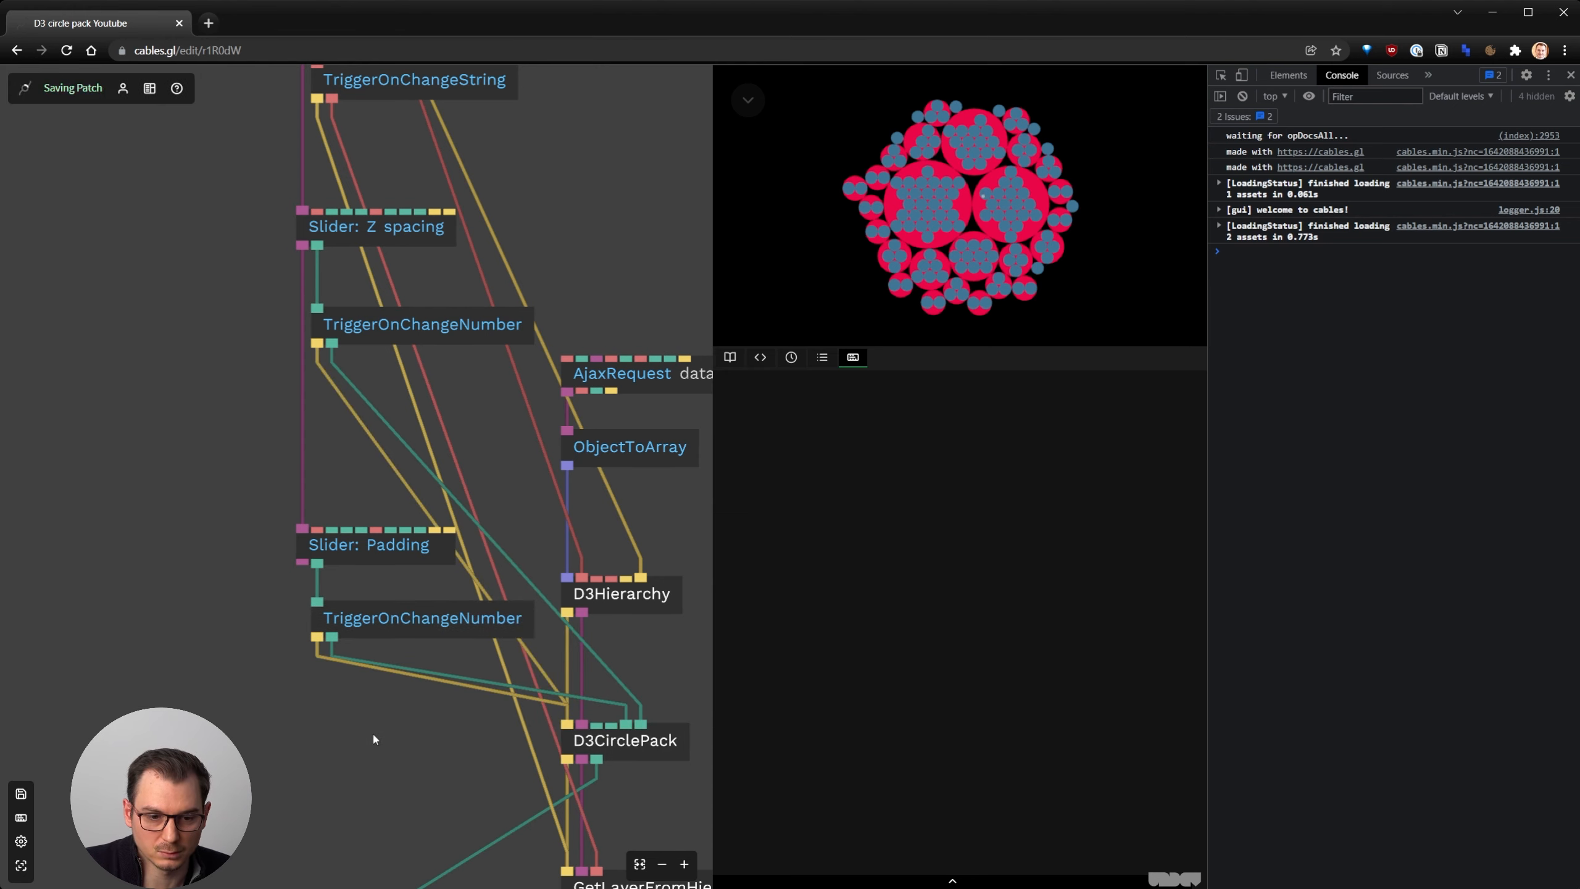
Test the sidebar's Padding slider by raising it to about 0.116 and returning it to 0.001, and look over the whole patch
{"action": "left_click_drag", "start_coordinate": [373, 731], "coordinate": [276, 736]}
{"action": "left_click", "coordinate": [759, 103]}
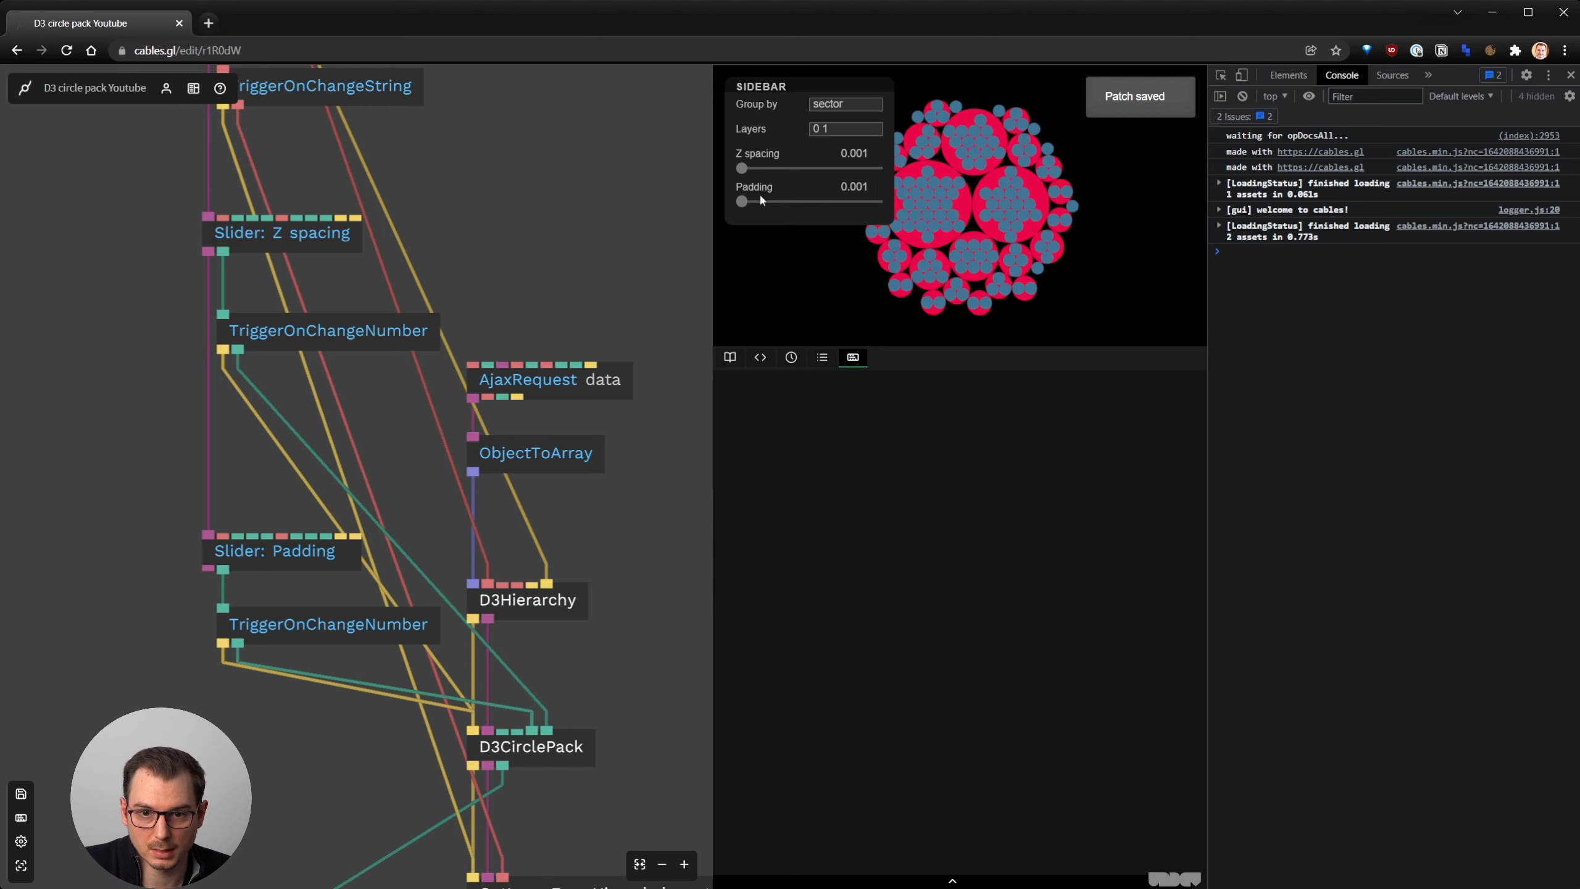
{"action": "left_click_drag", "start_coordinate": [742, 205], "coordinate": [758, 207]}
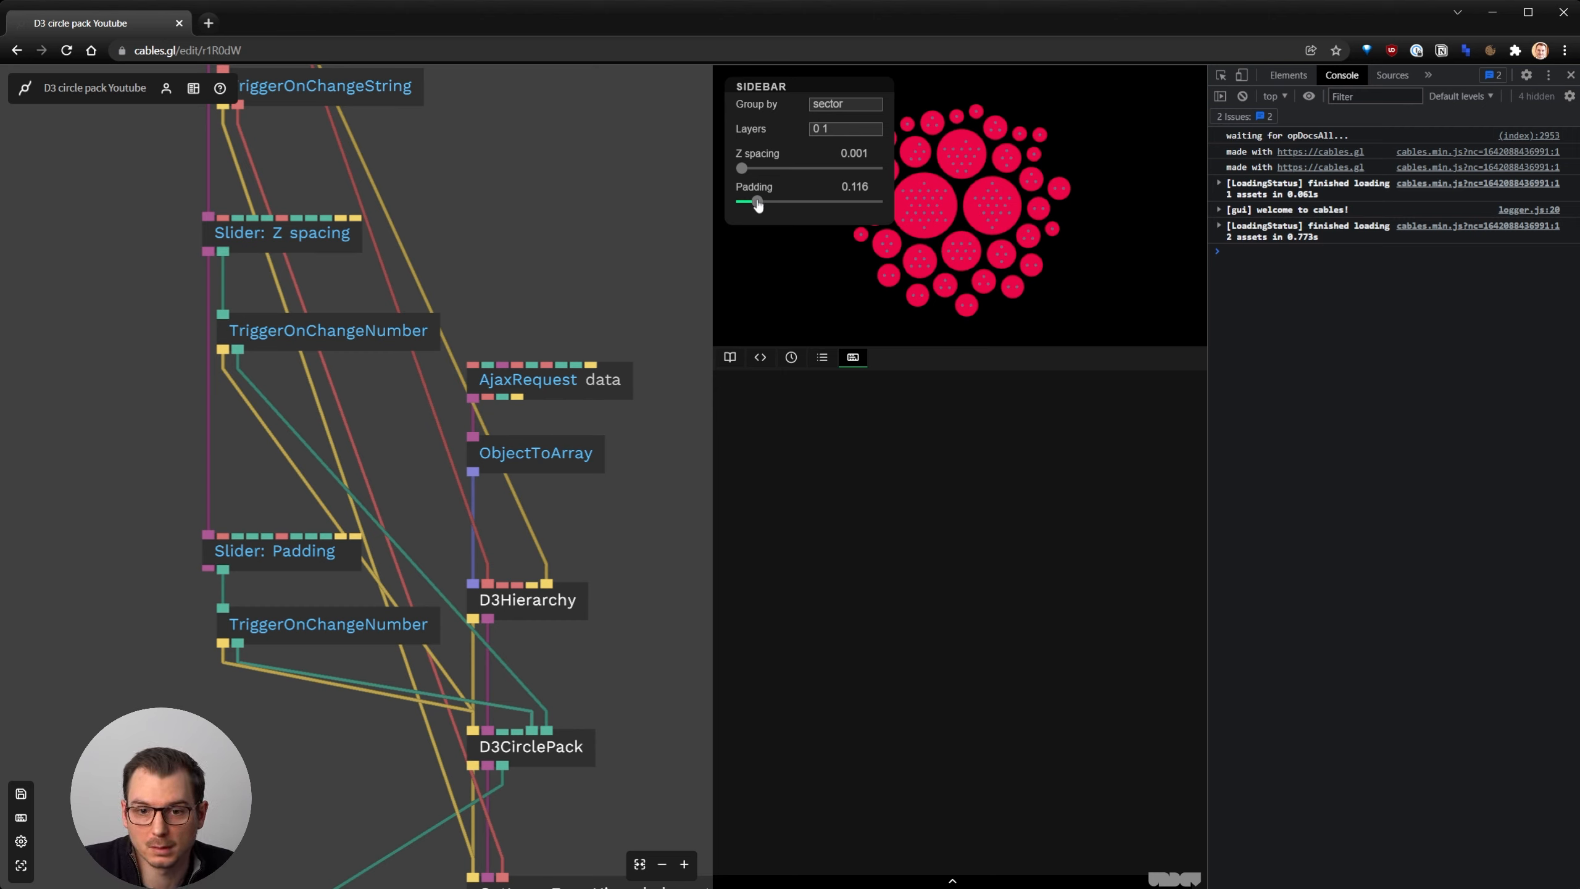
{"action": "left_click_drag", "start_coordinate": [758, 206], "coordinate": [743, 207]}
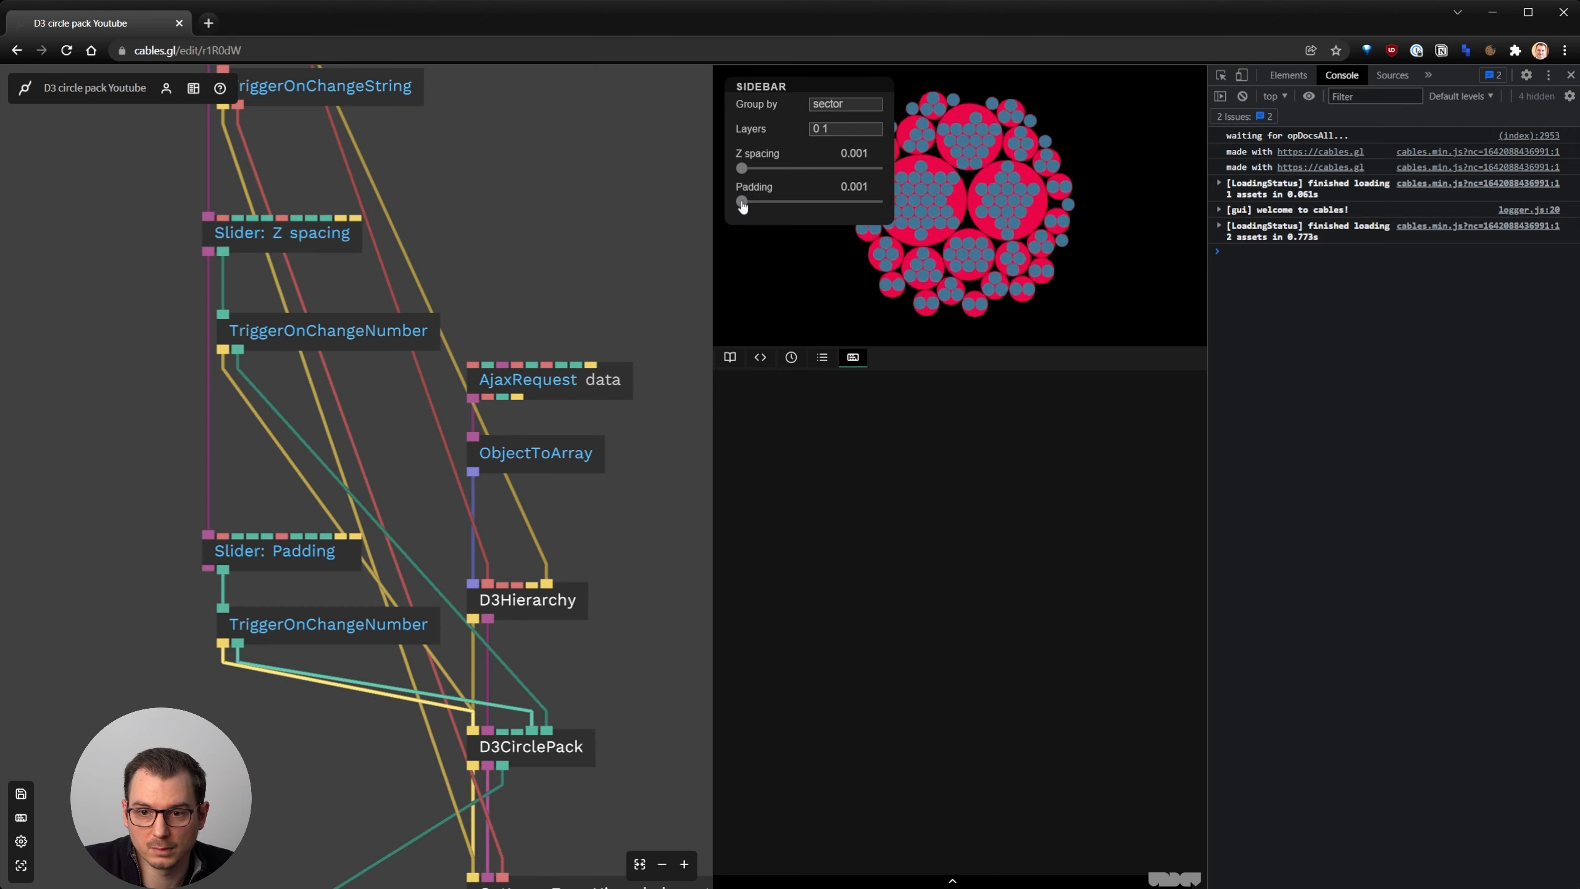
{"action": "left_click", "coordinate": [786, 88]}
{"action": "scroll", "coordinate": [645, 286], "scroll_direction": "down", "scroll_amount": 2}
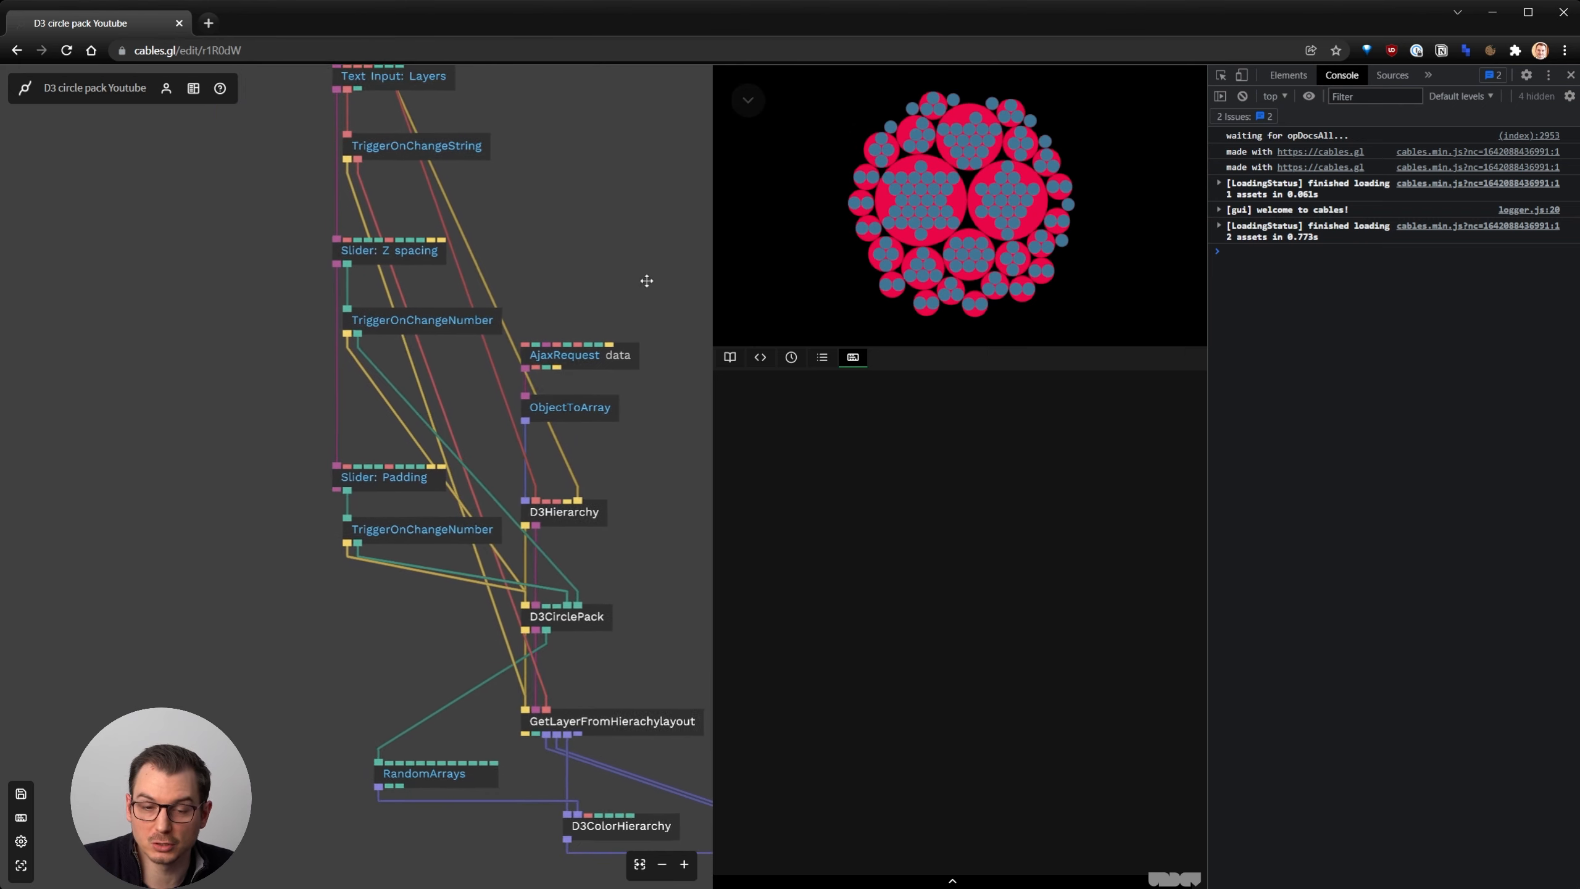
{"action": "left_click_drag", "start_coordinate": [645, 280], "coordinate": [503, 223]}
{"action": "scroll", "coordinate": [529, 270], "scroll_direction": "down", "scroll_amount": 1}
{"action": "left_click_drag", "start_coordinate": [548, 368], "coordinate": [489, 350]}
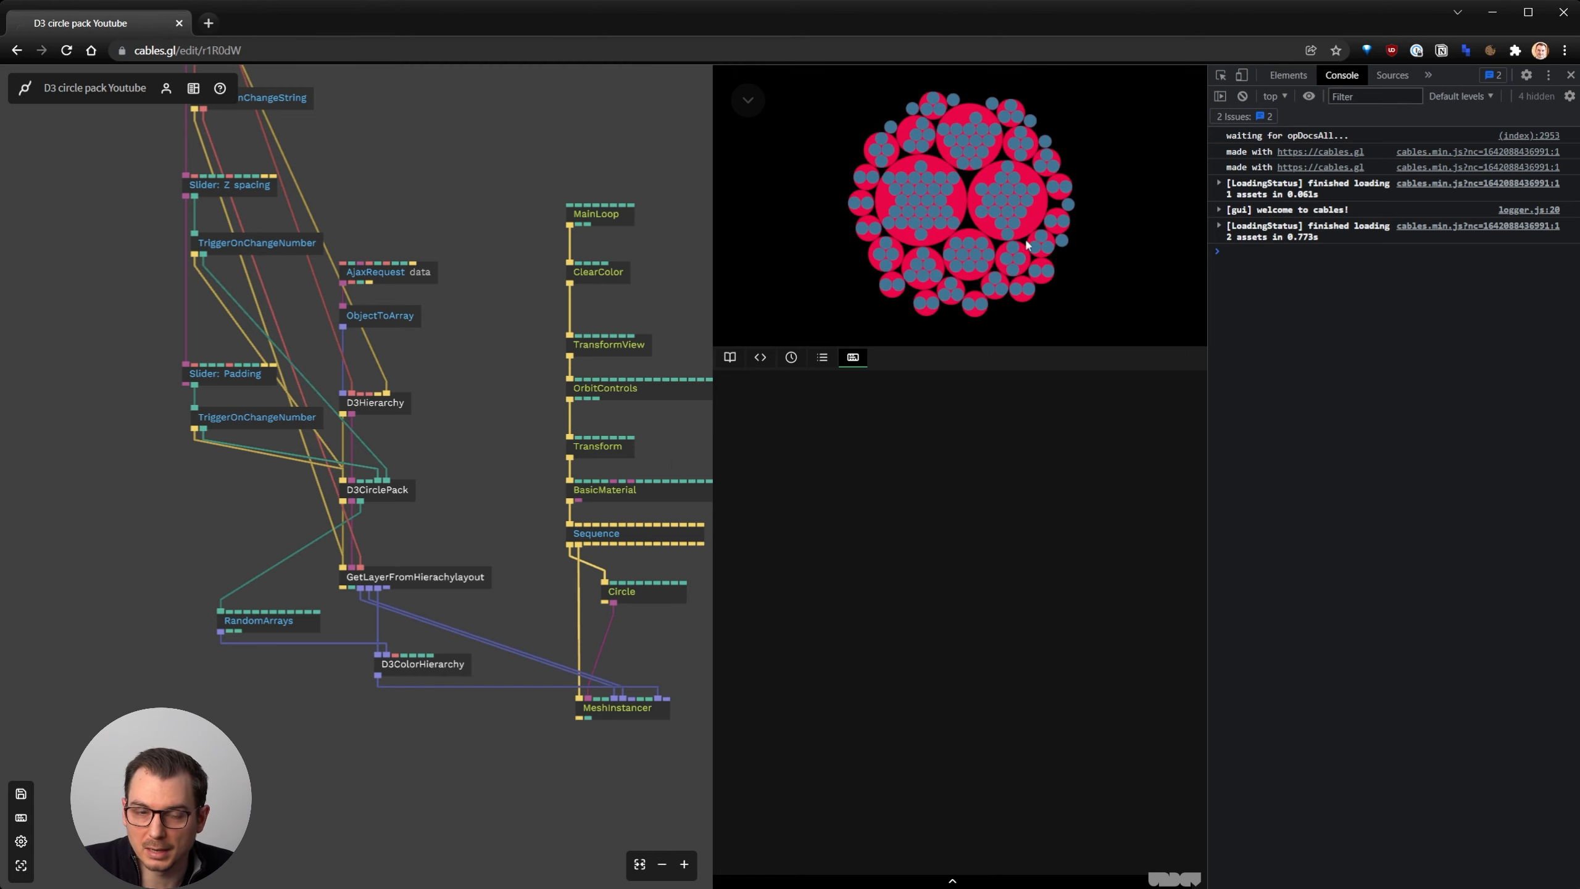
Open the Archimetrics patch from the cables.gl personal patches in a new browser tab and show it full screen
{"action": "left_click", "coordinate": [209, 24]}
{"action": "type", "text": "cables"}
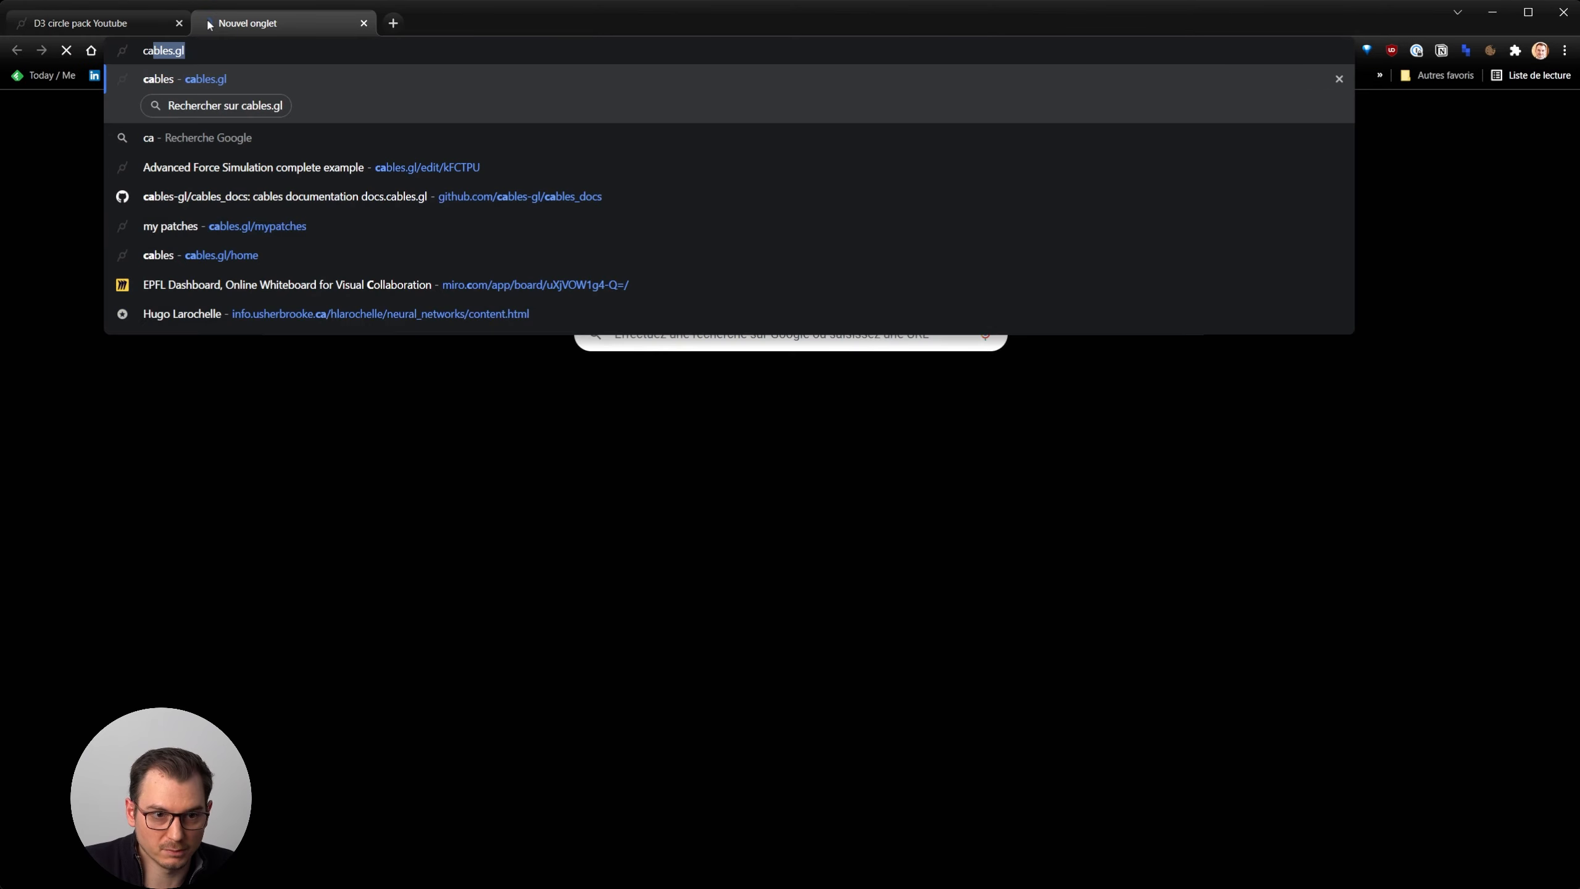
{"action": "key", "text": "Return"}
{"action": "mouse_move", "coordinate": [773, 82]}
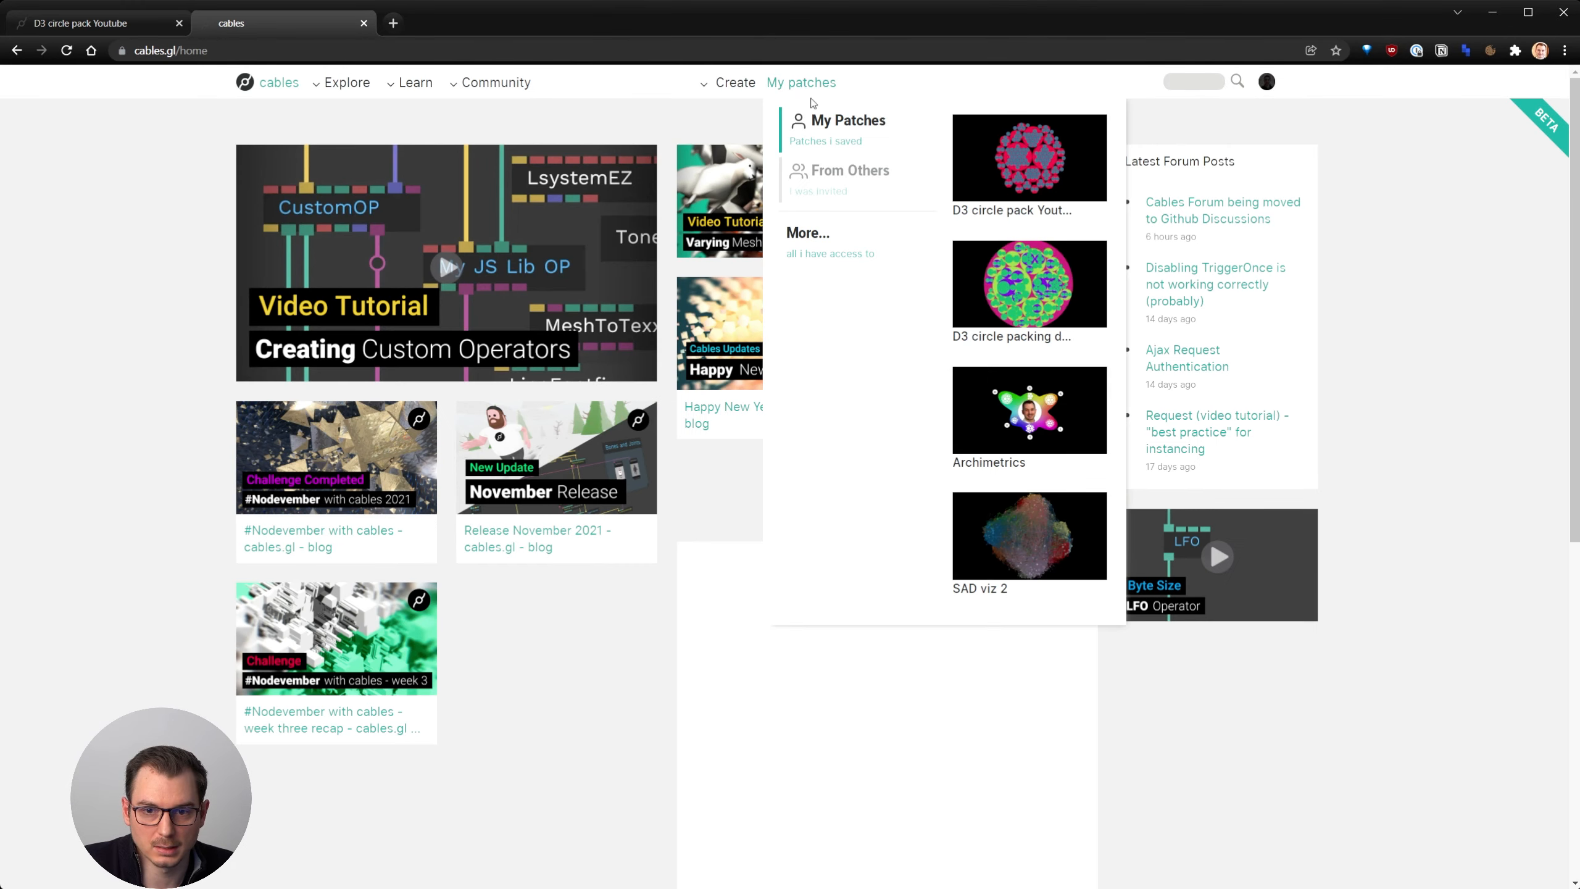
{"action": "left_click", "coordinate": [832, 120]}
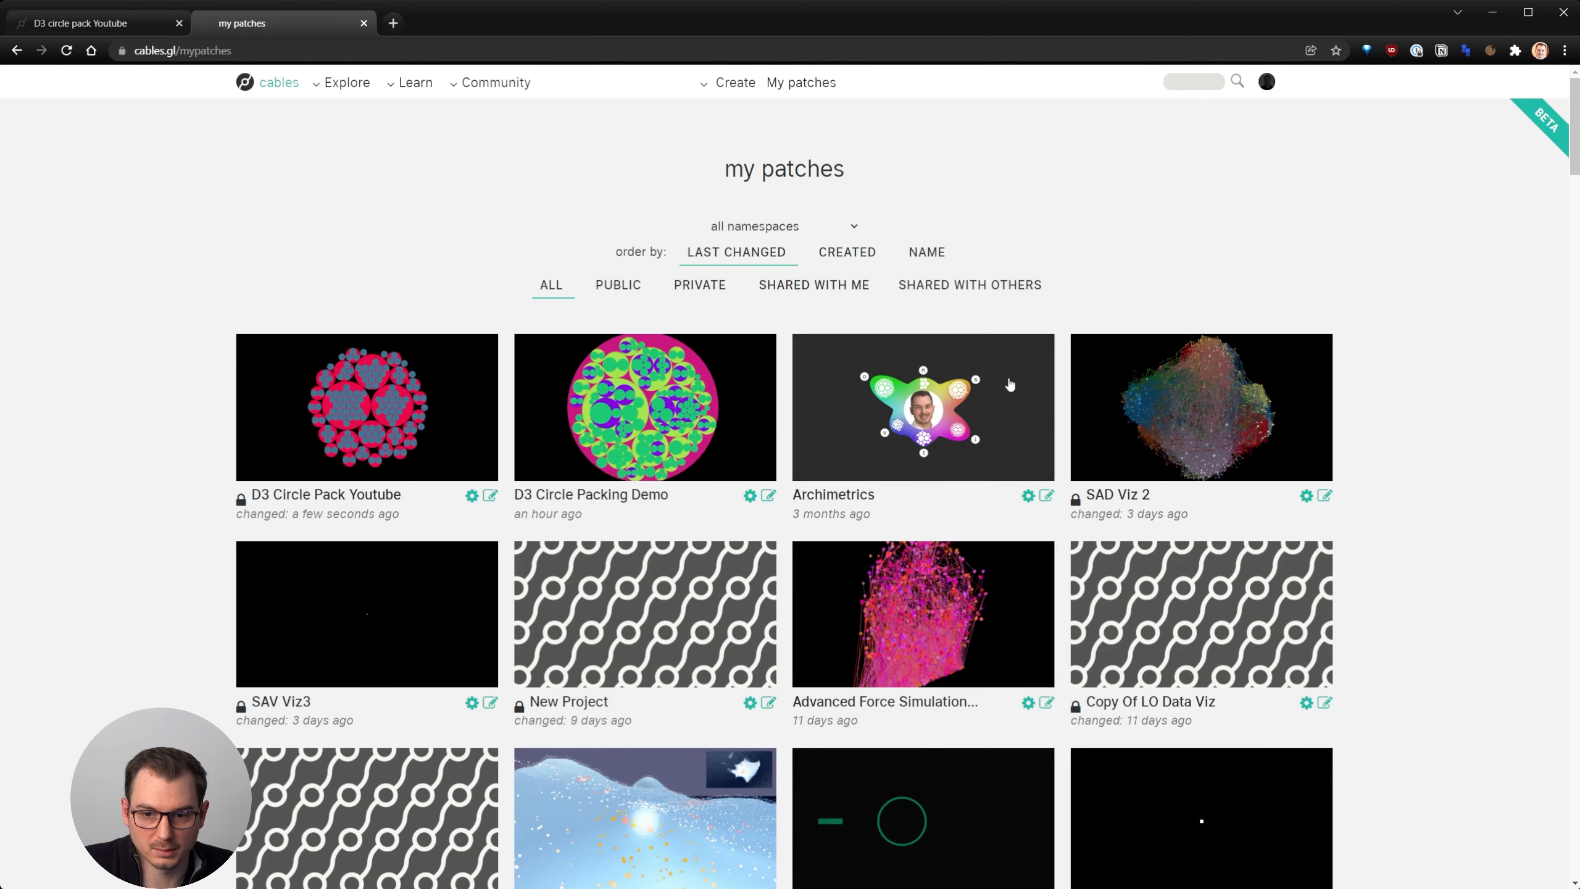
{"action": "left_click", "coordinate": [1010, 384]}
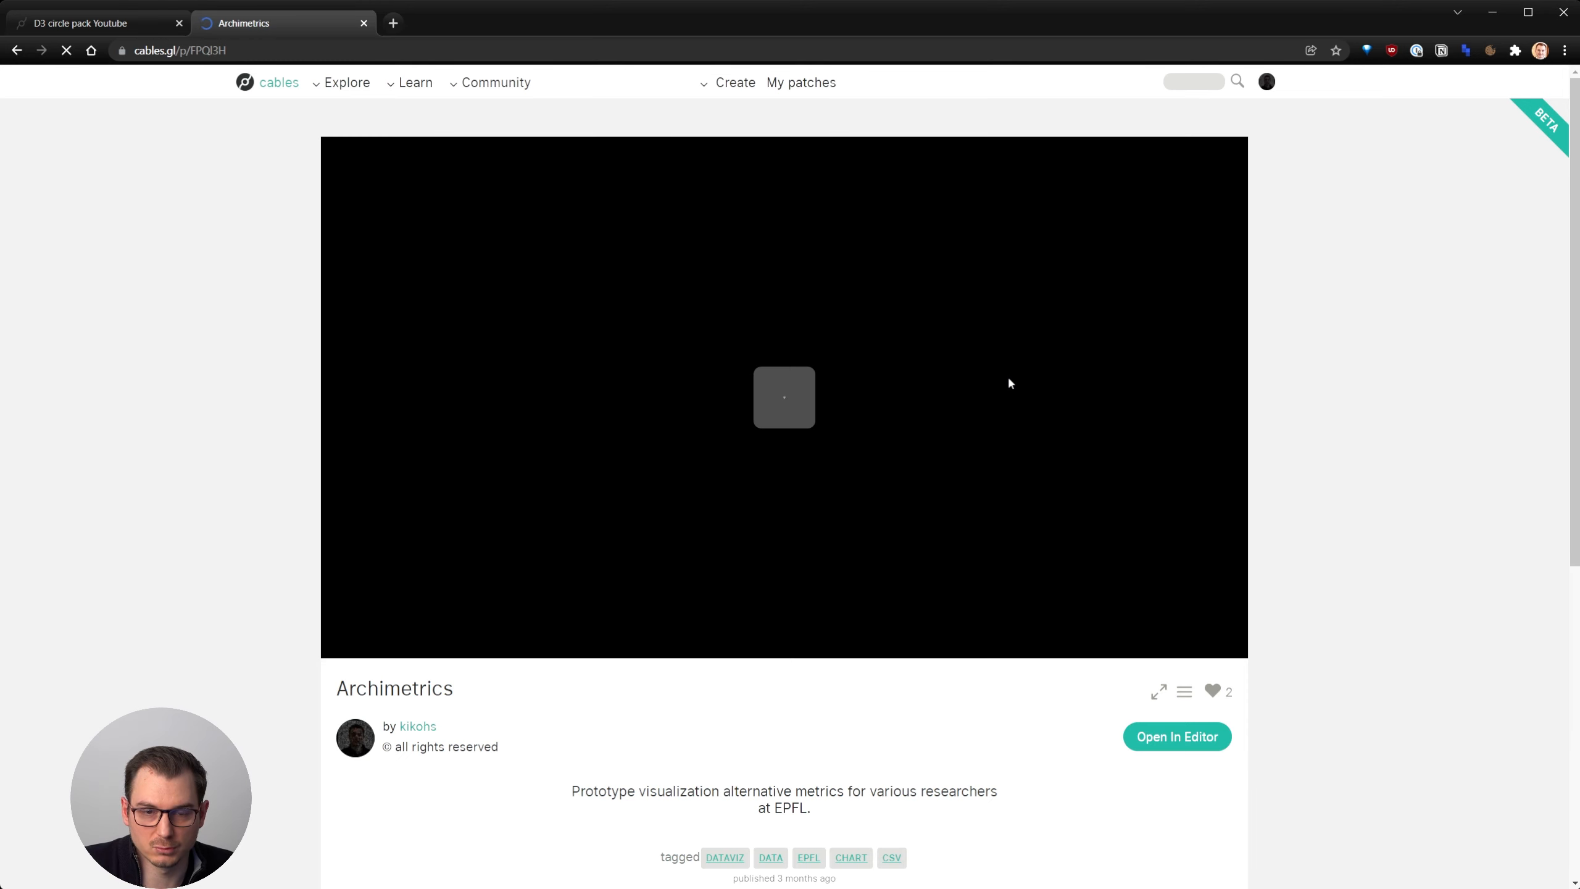
{"action": "left_click", "coordinate": [1160, 693]}
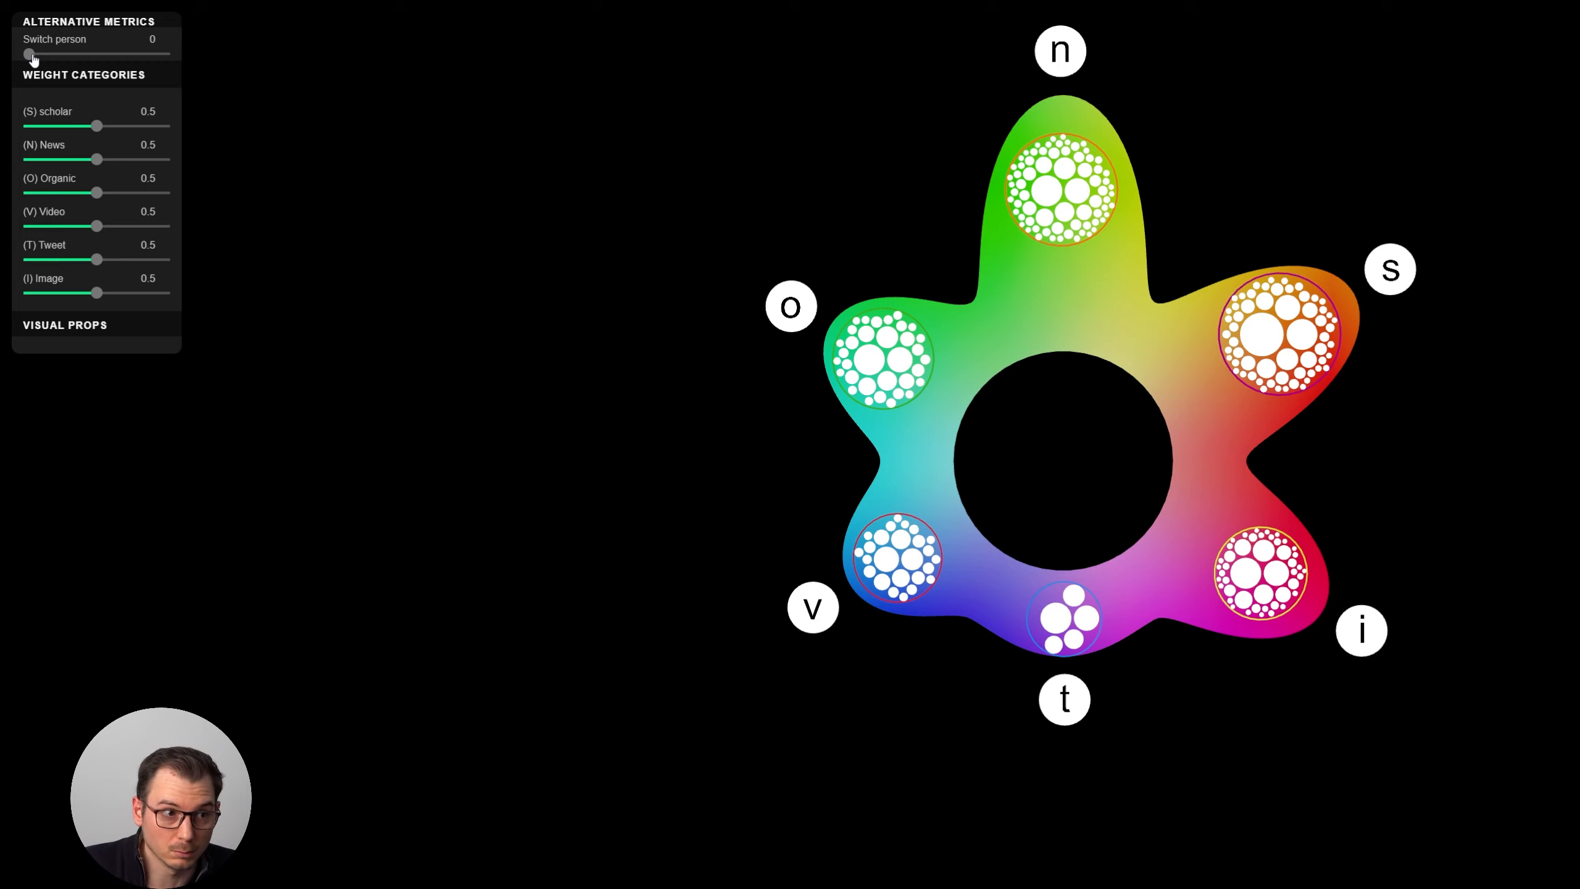
Set Switch person to 8, expand Visual Props, and set Shape segments to 5 and Leaf node fill to about 0.54
{"action": "left_click_drag", "start_coordinate": [29, 55], "coordinate": [160, 55]}
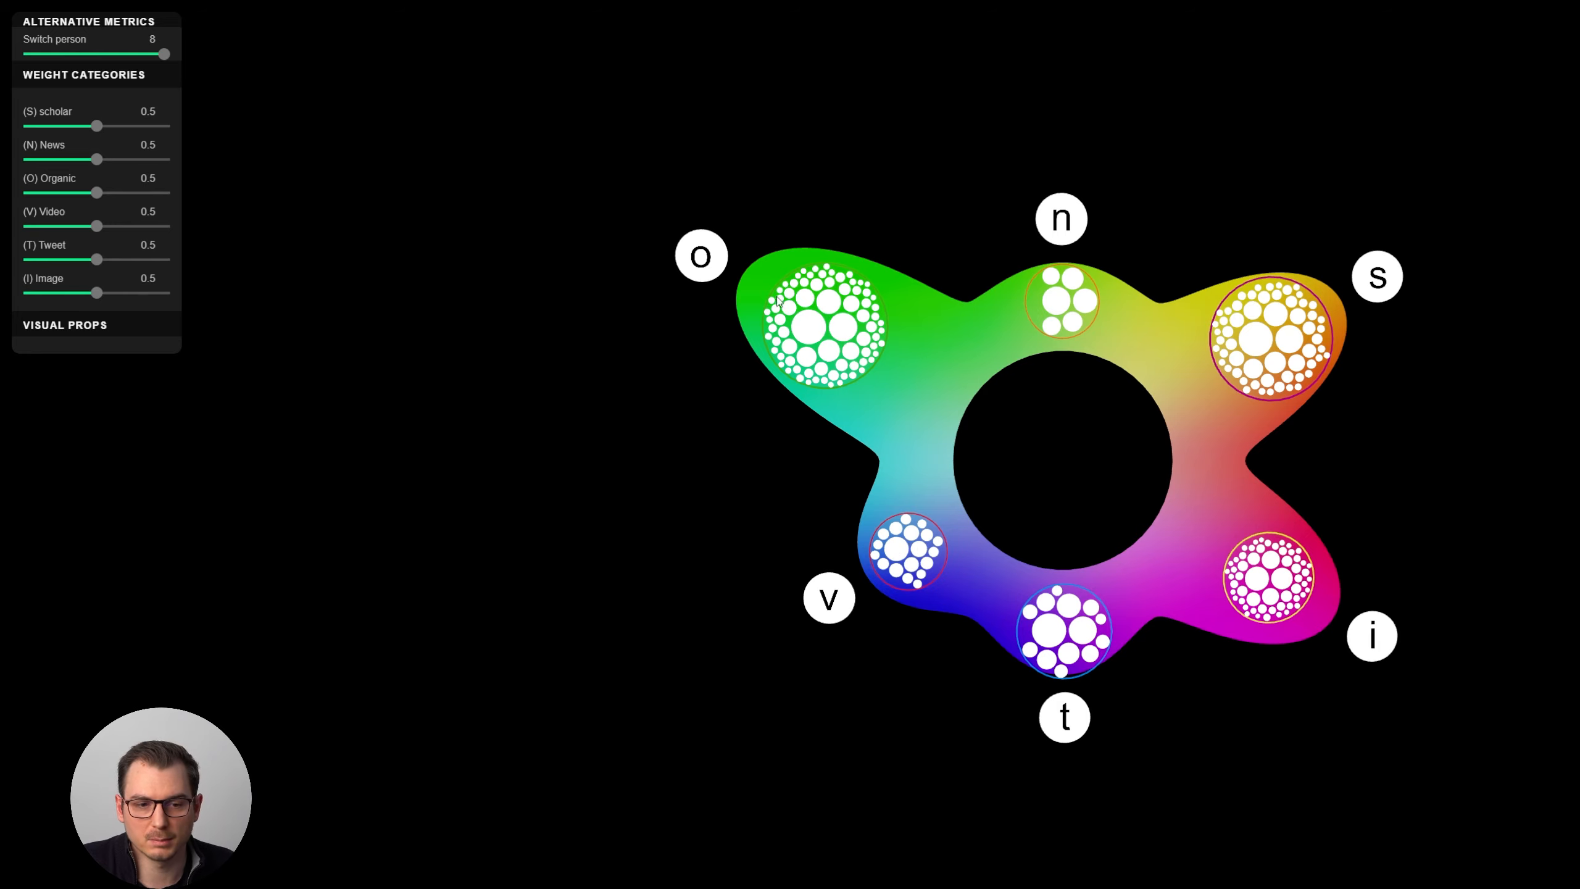
{"action": "left_click", "coordinate": [106, 338]}
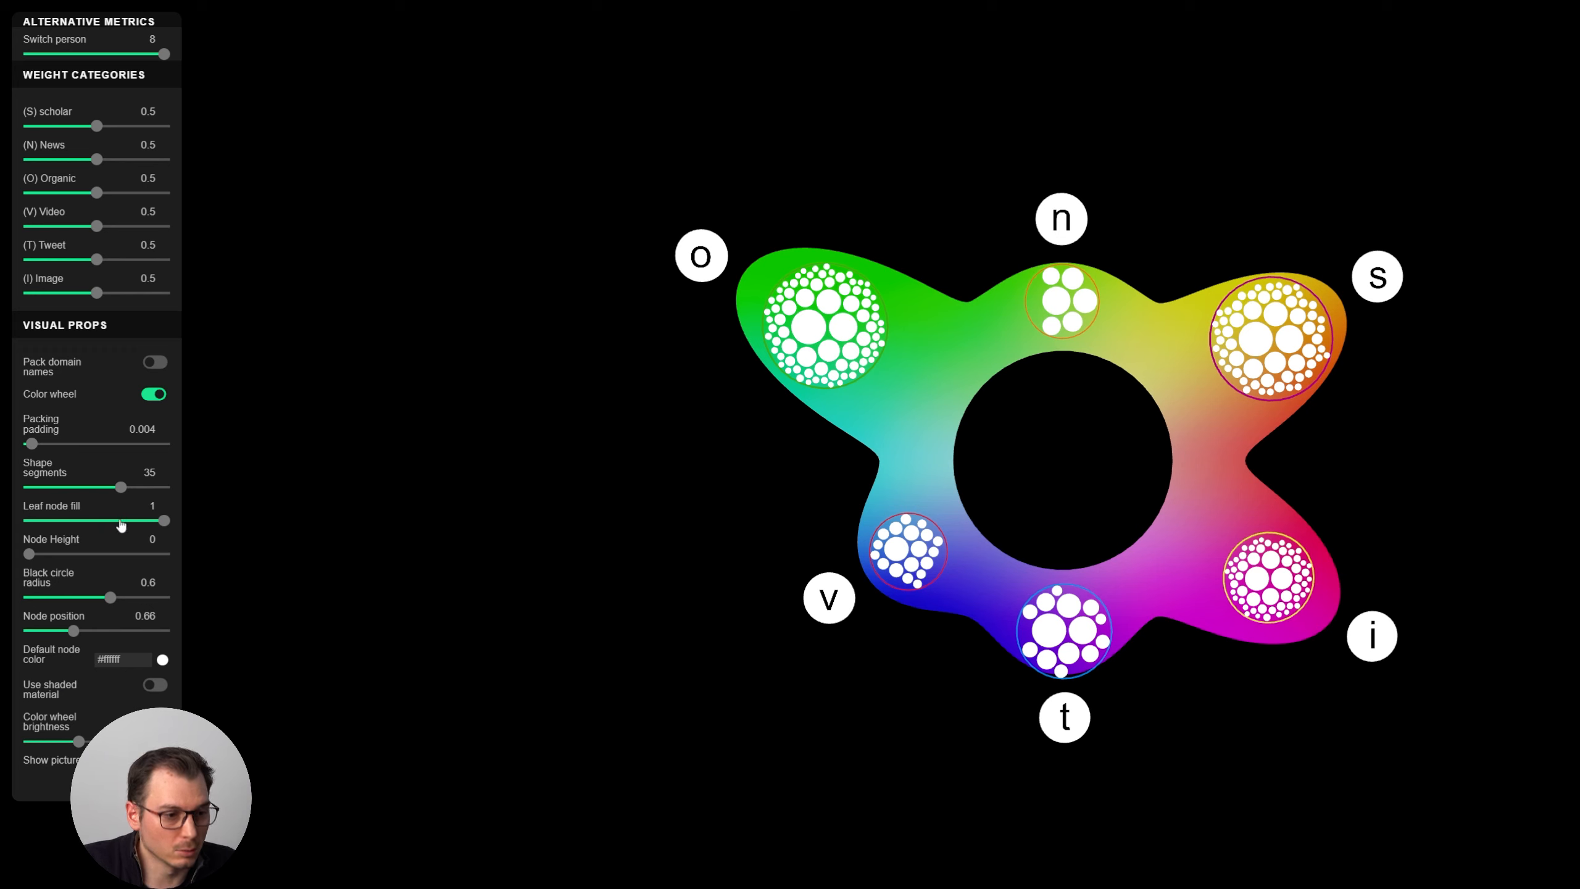
{"action": "left_click_drag", "start_coordinate": [123, 494], "coordinate": [40, 495]}
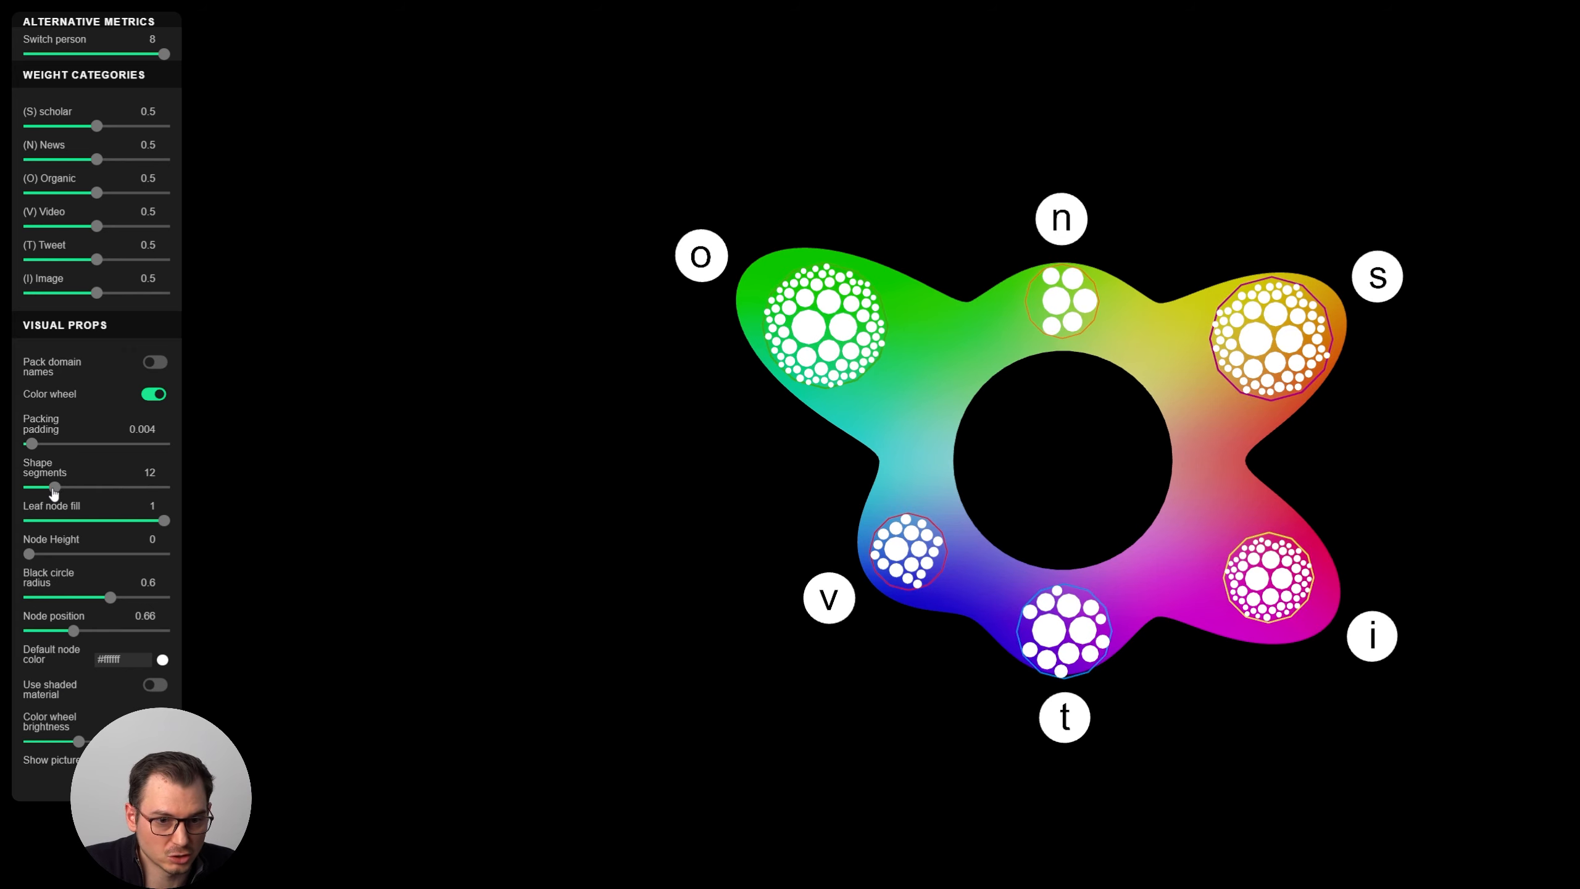
{"action": "left_click_drag", "start_coordinate": [164, 522], "coordinate": [107, 527]}
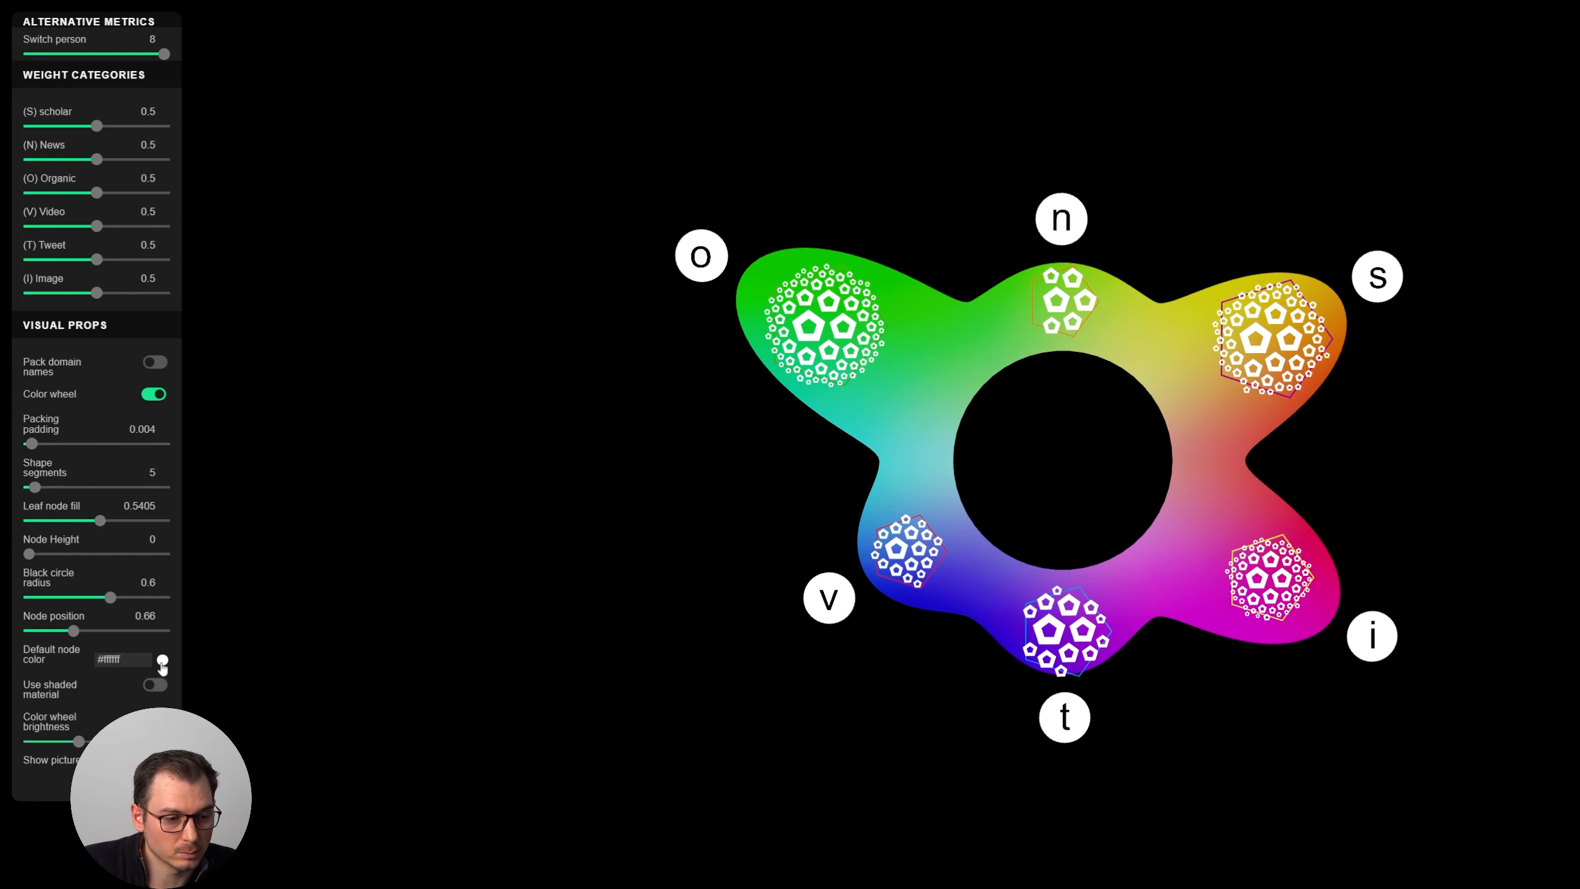
Set Node Height to about 0.55 and compare the extruded nodes from different angles with the shaded material on and off
{"action": "left_click", "coordinate": [155, 690]}
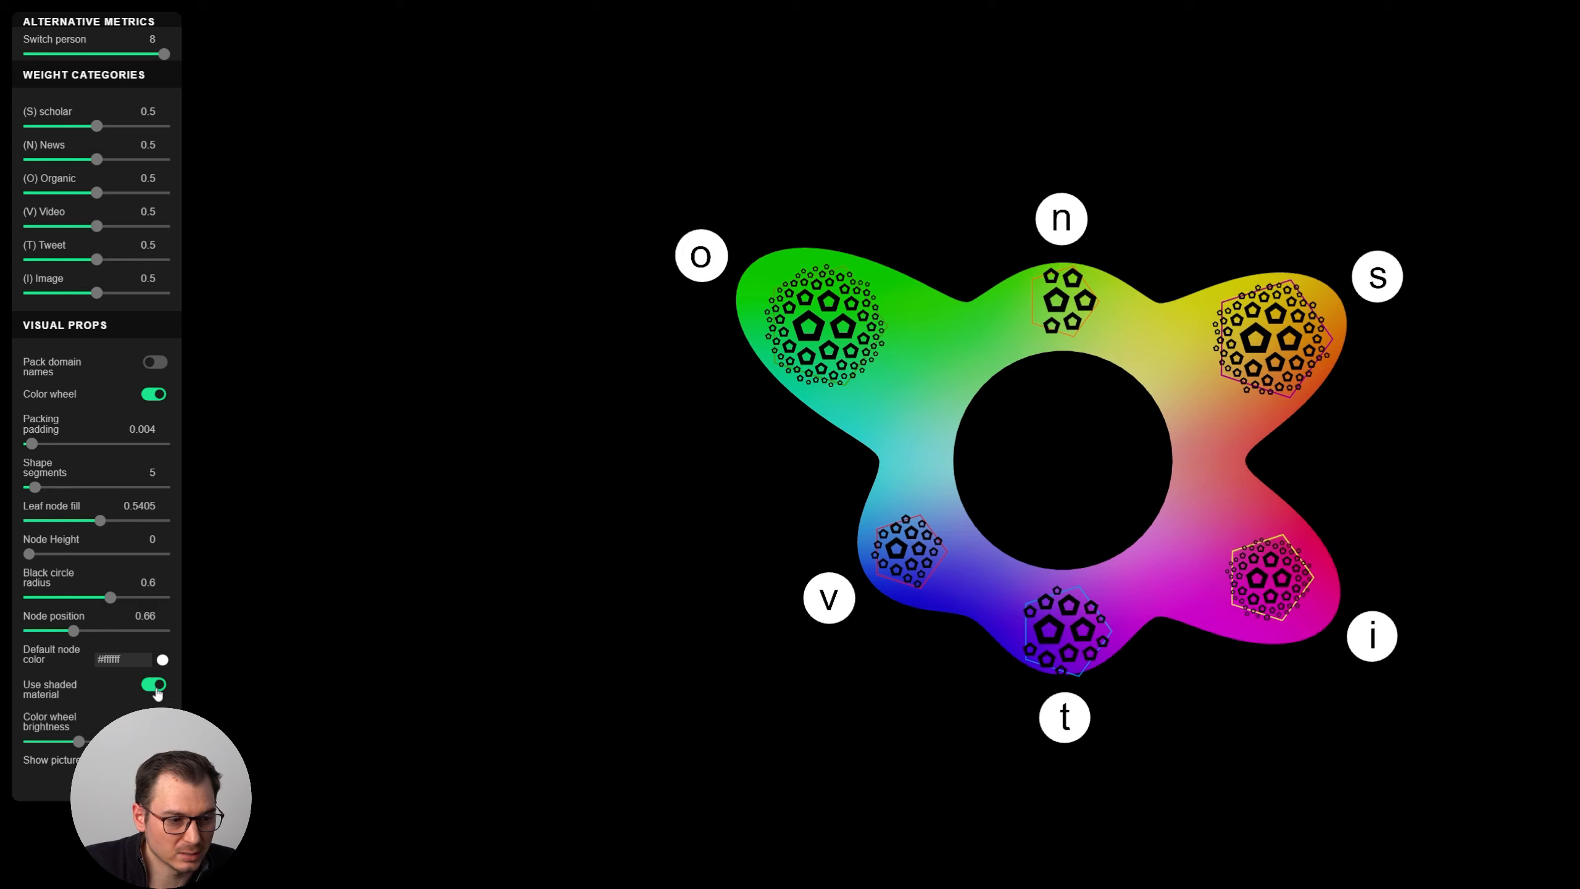
{"action": "left_click", "coordinate": [156, 691]}
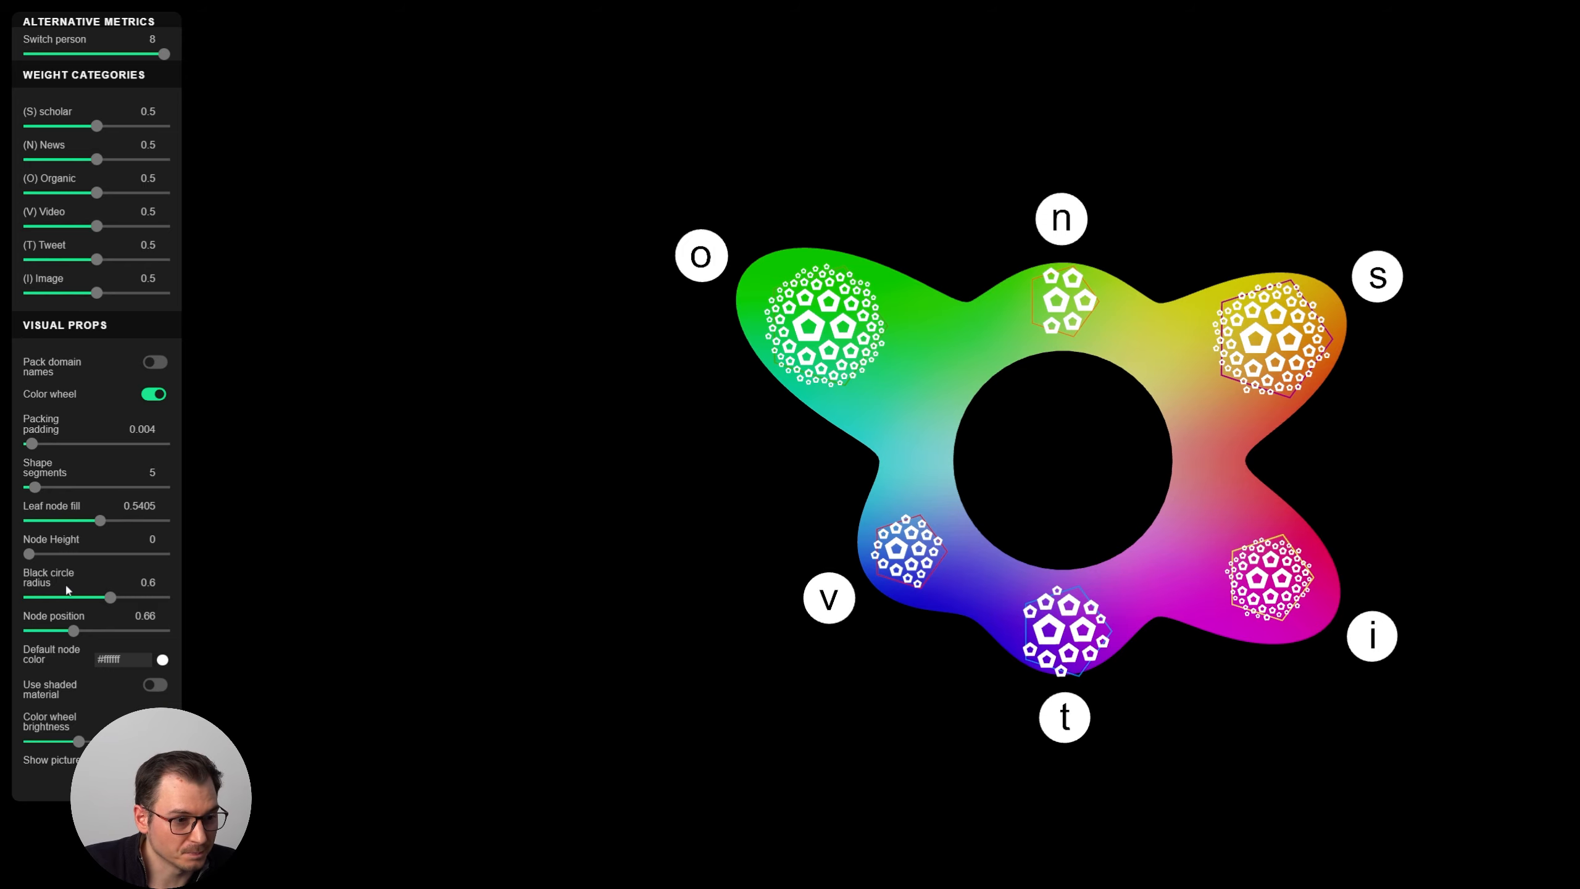
{"action": "left_click_drag", "start_coordinate": [29, 554], "coordinate": [66, 553]}
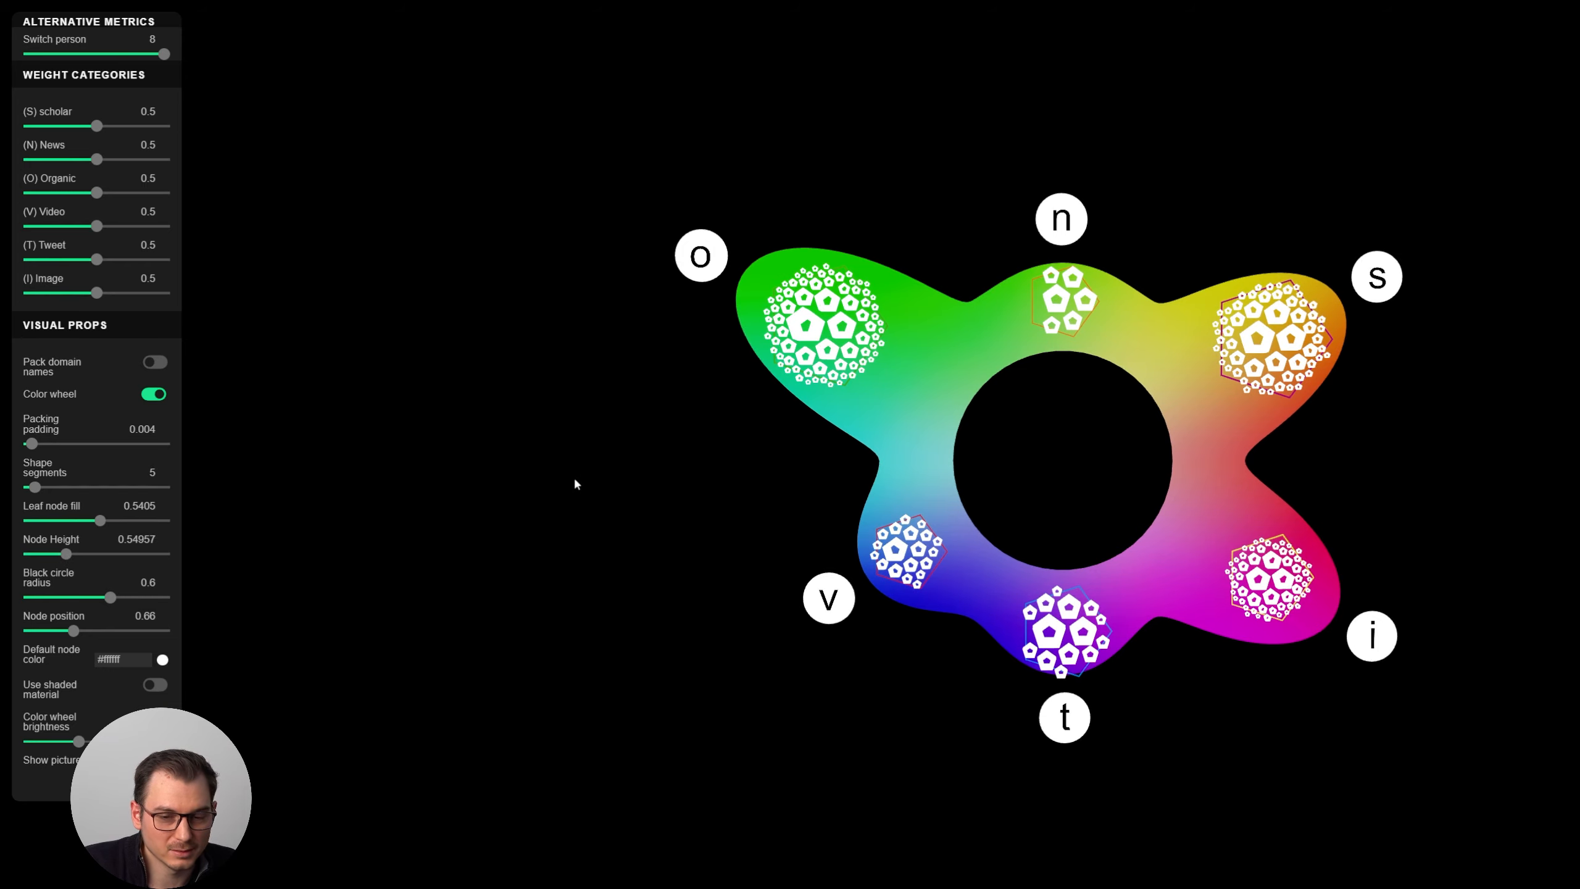
{"action": "mouse_move", "coordinate": [573, 477]}
{"action": "left_mouse_down"}
{"action": "mouse_move", "coordinate": [573, 388]}
{"action": "mouse_move", "coordinate": [584, 478]}
{"action": "left_mouse_up"}
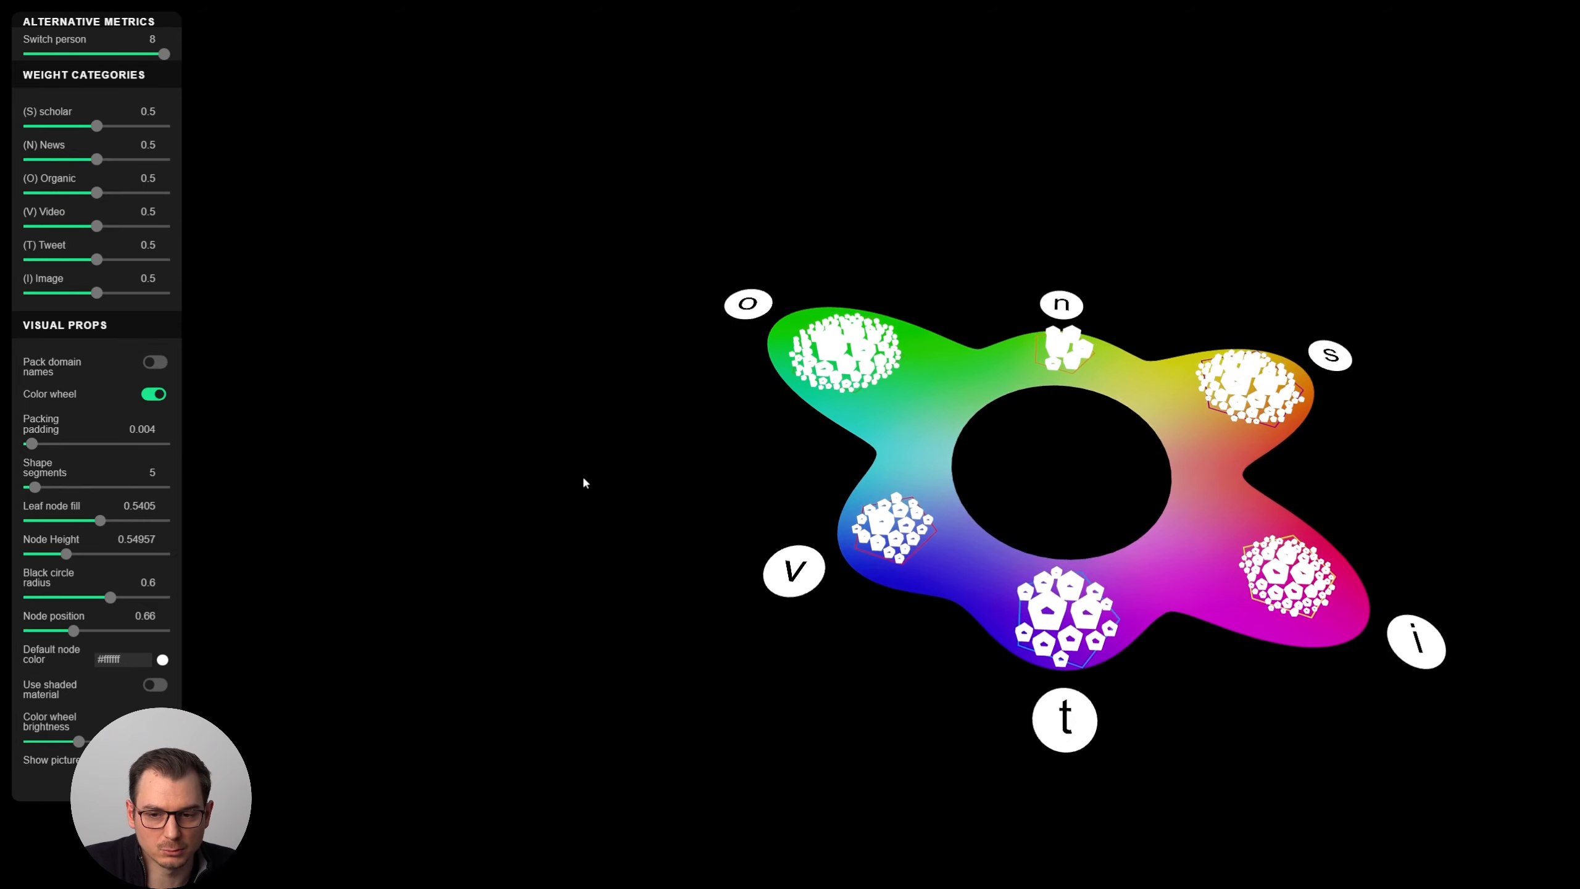
{"action": "left_click", "coordinate": [157, 685]}
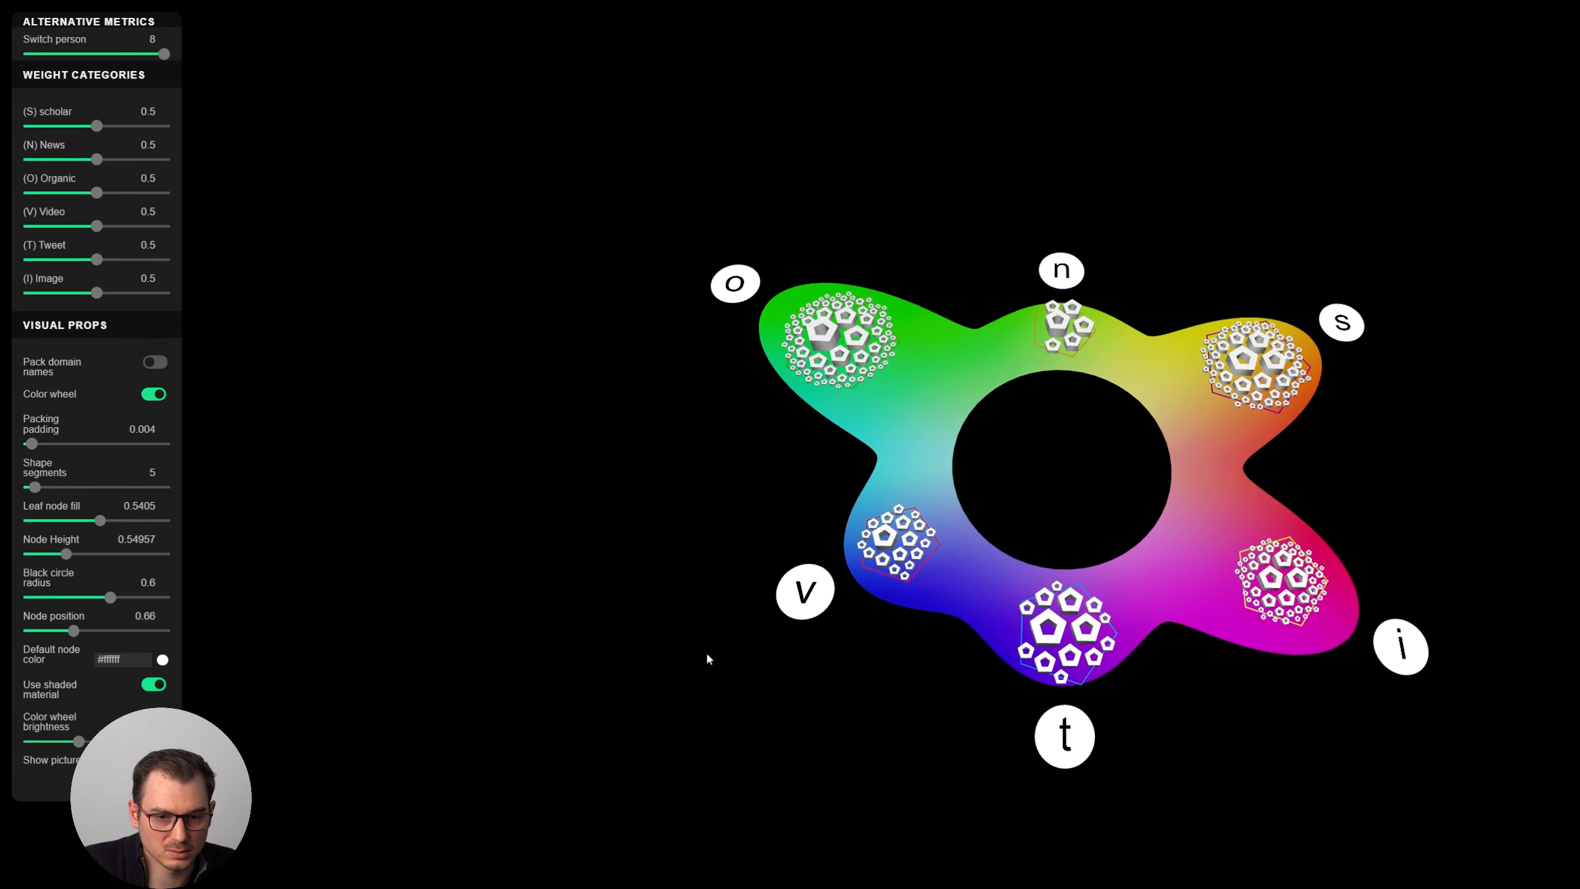
{"action": "left_click_drag", "start_coordinate": [707, 651], "coordinate": [708, 719]}
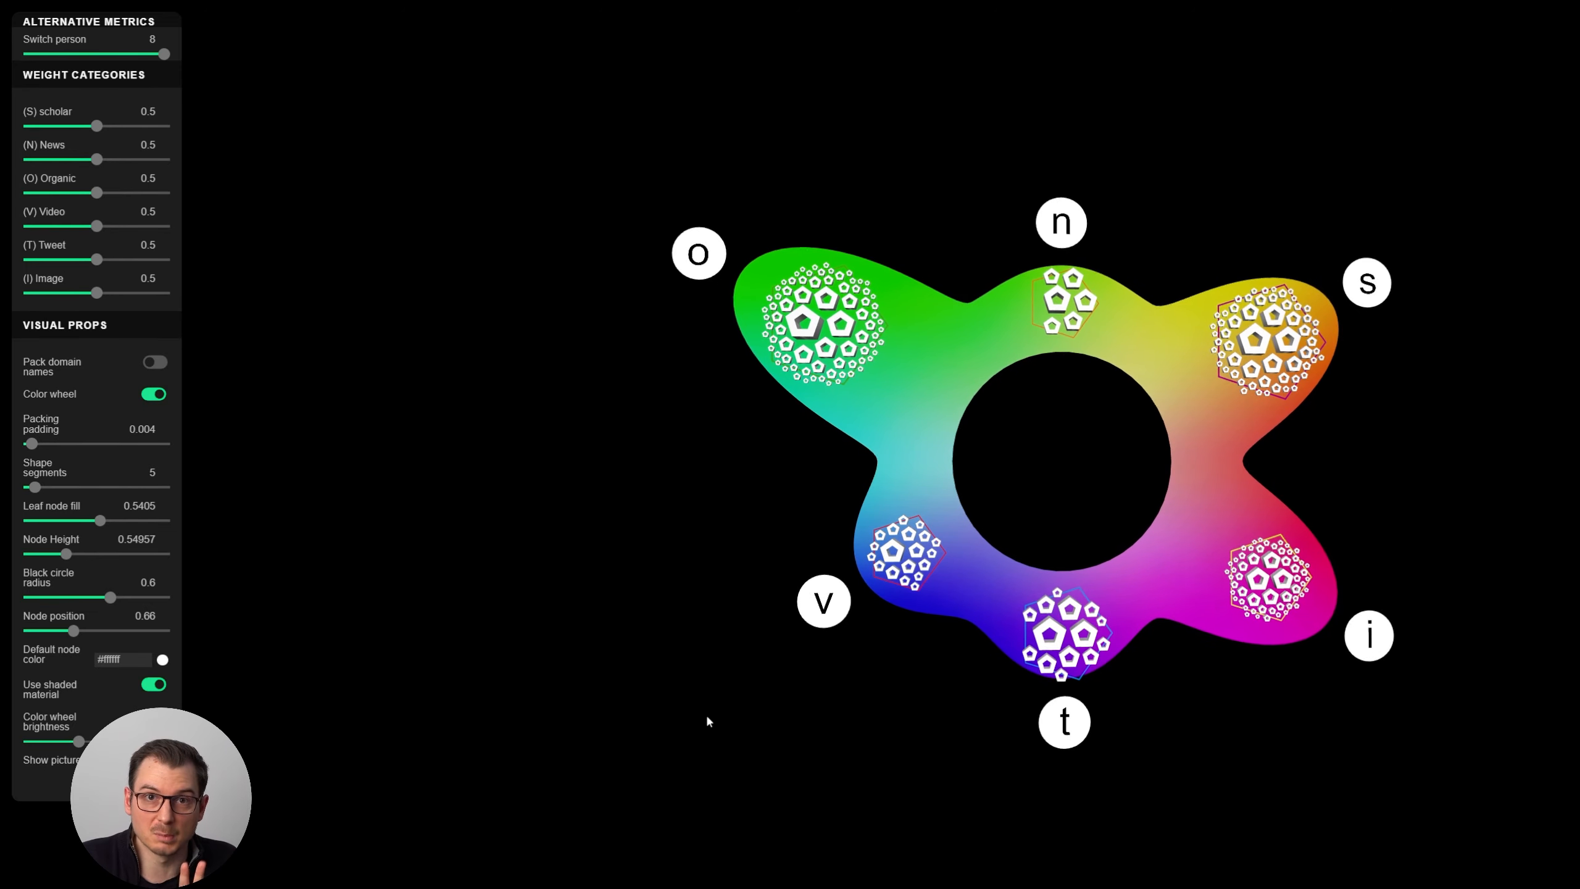
{"action": "left_click", "coordinate": [156, 685]}
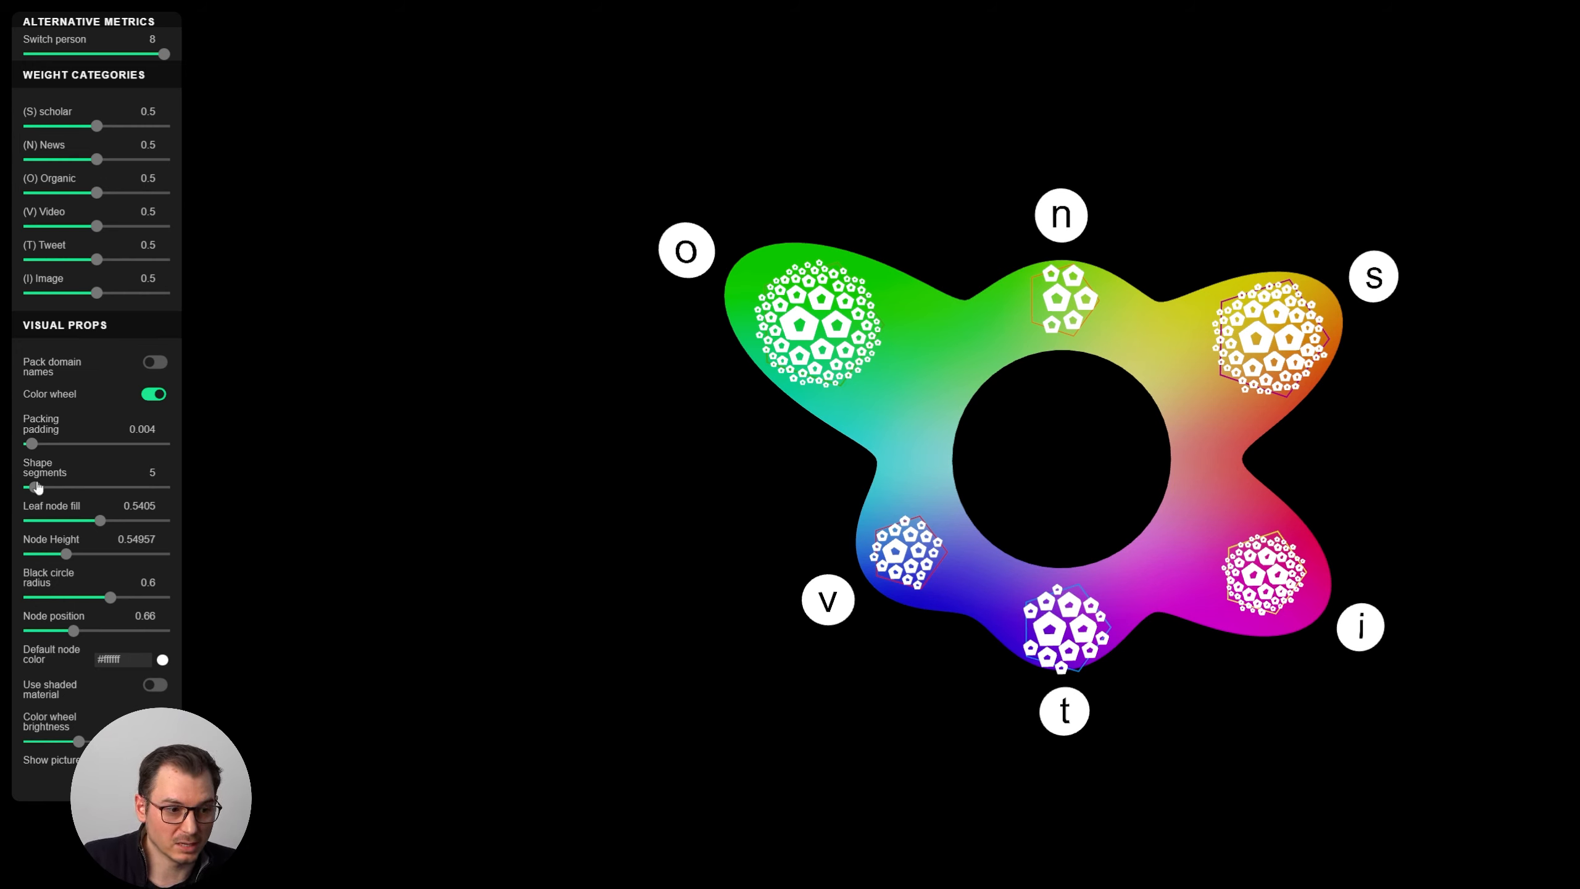
Set Shape segments to 19, switch the color wheel off and on again, and set Node Height to 0
{"action": "left_click_drag", "start_coordinate": [37, 490], "coordinate": [76, 488]}
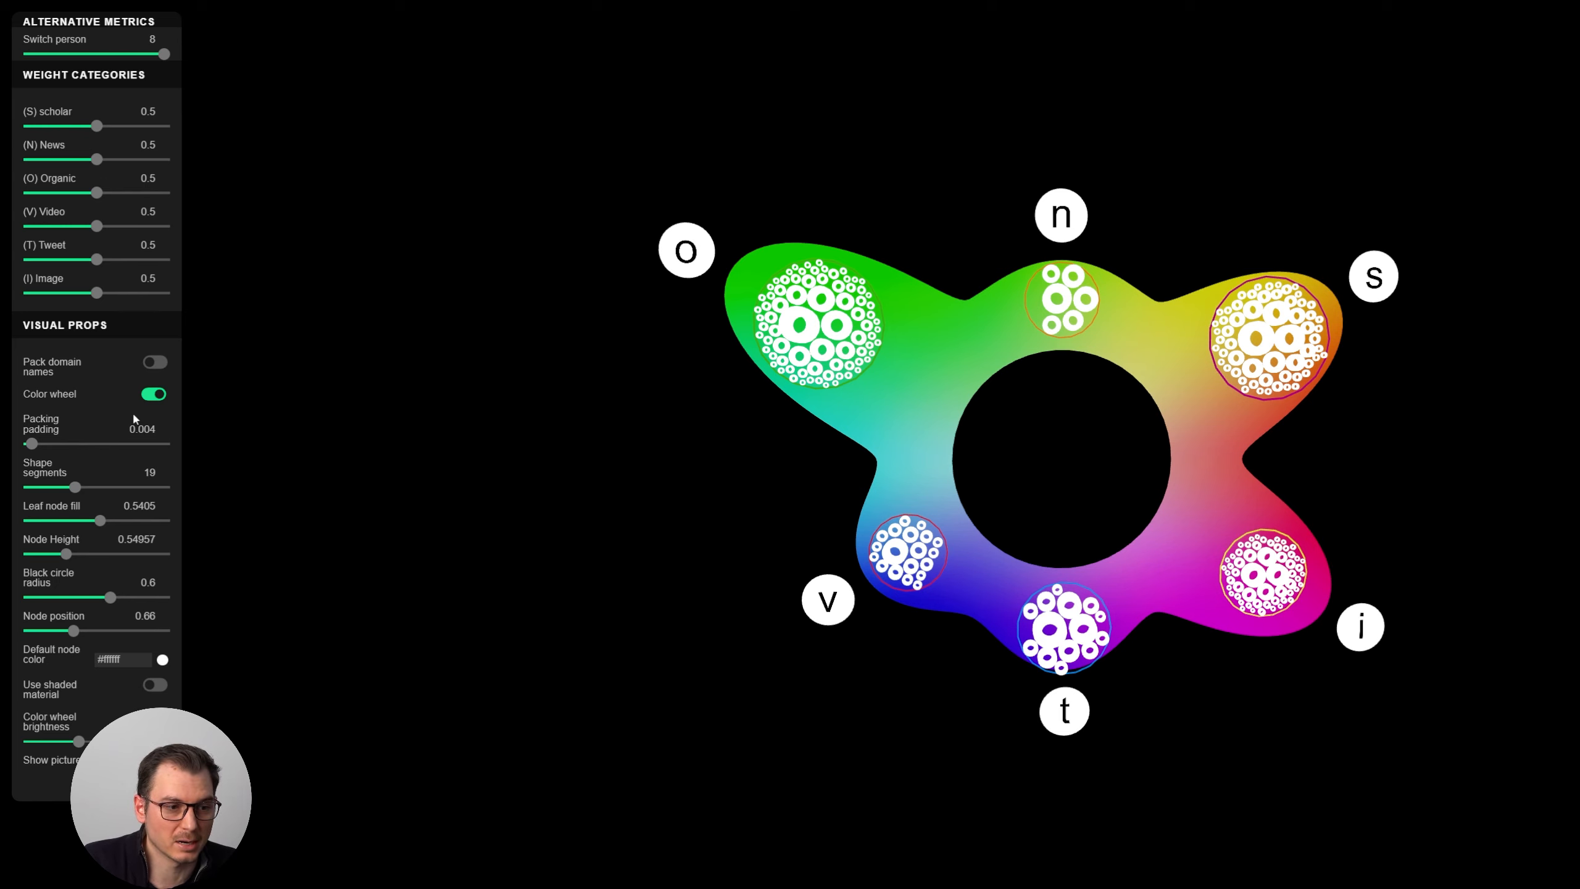
{"action": "left_click", "coordinate": [153, 395]}
{"action": "left_click", "coordinate": [151, 399]}
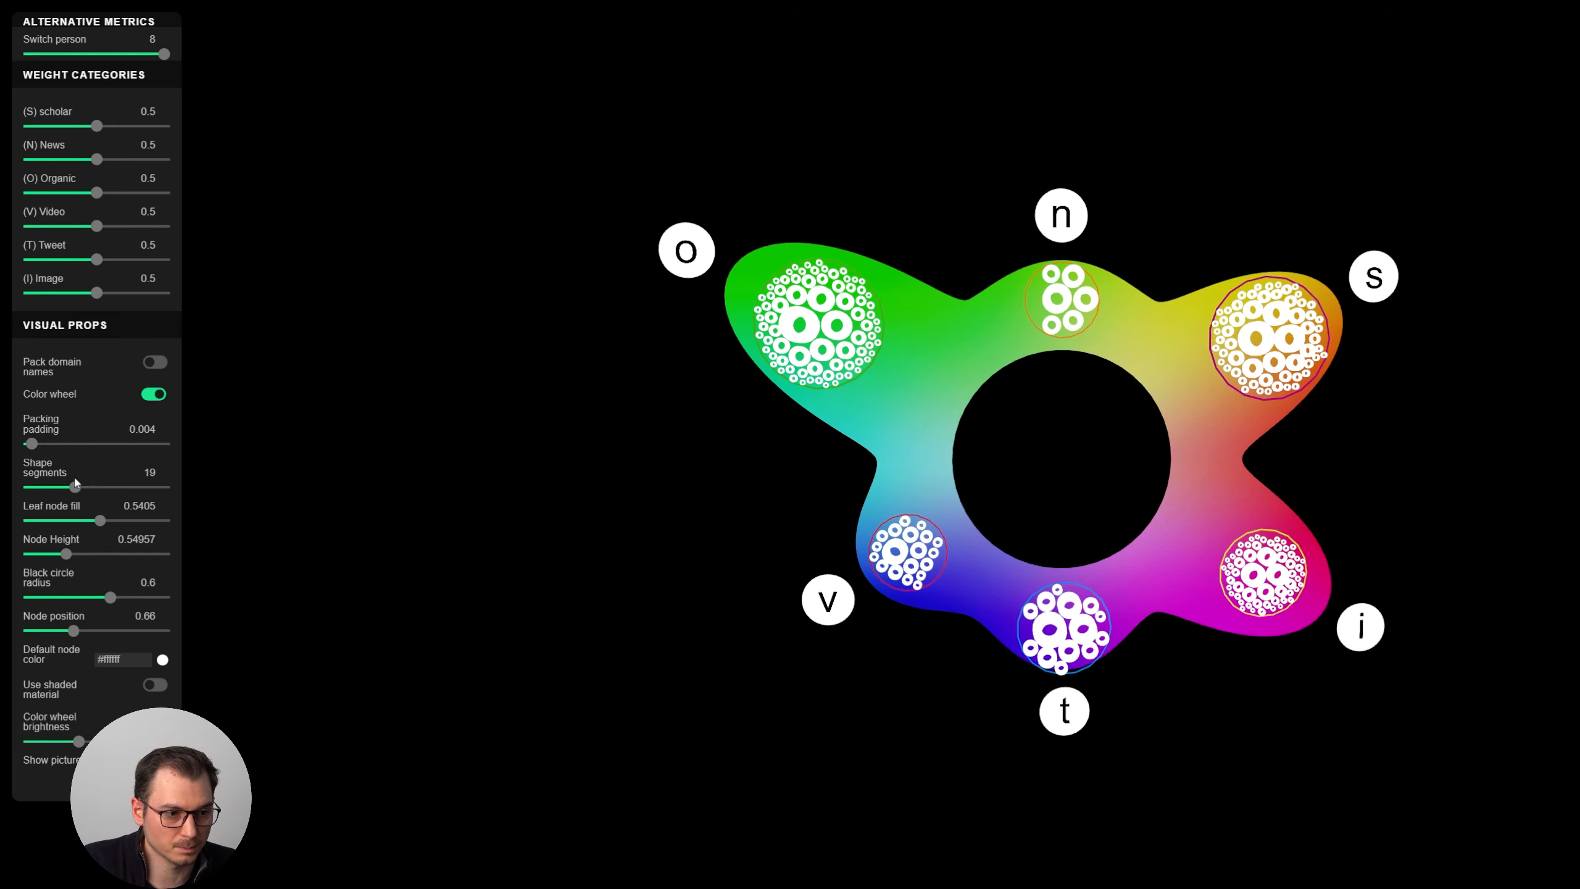
{"action": "left_click_drag", "start_coordinate": [67, 554], "coordinate": [2, 548]}
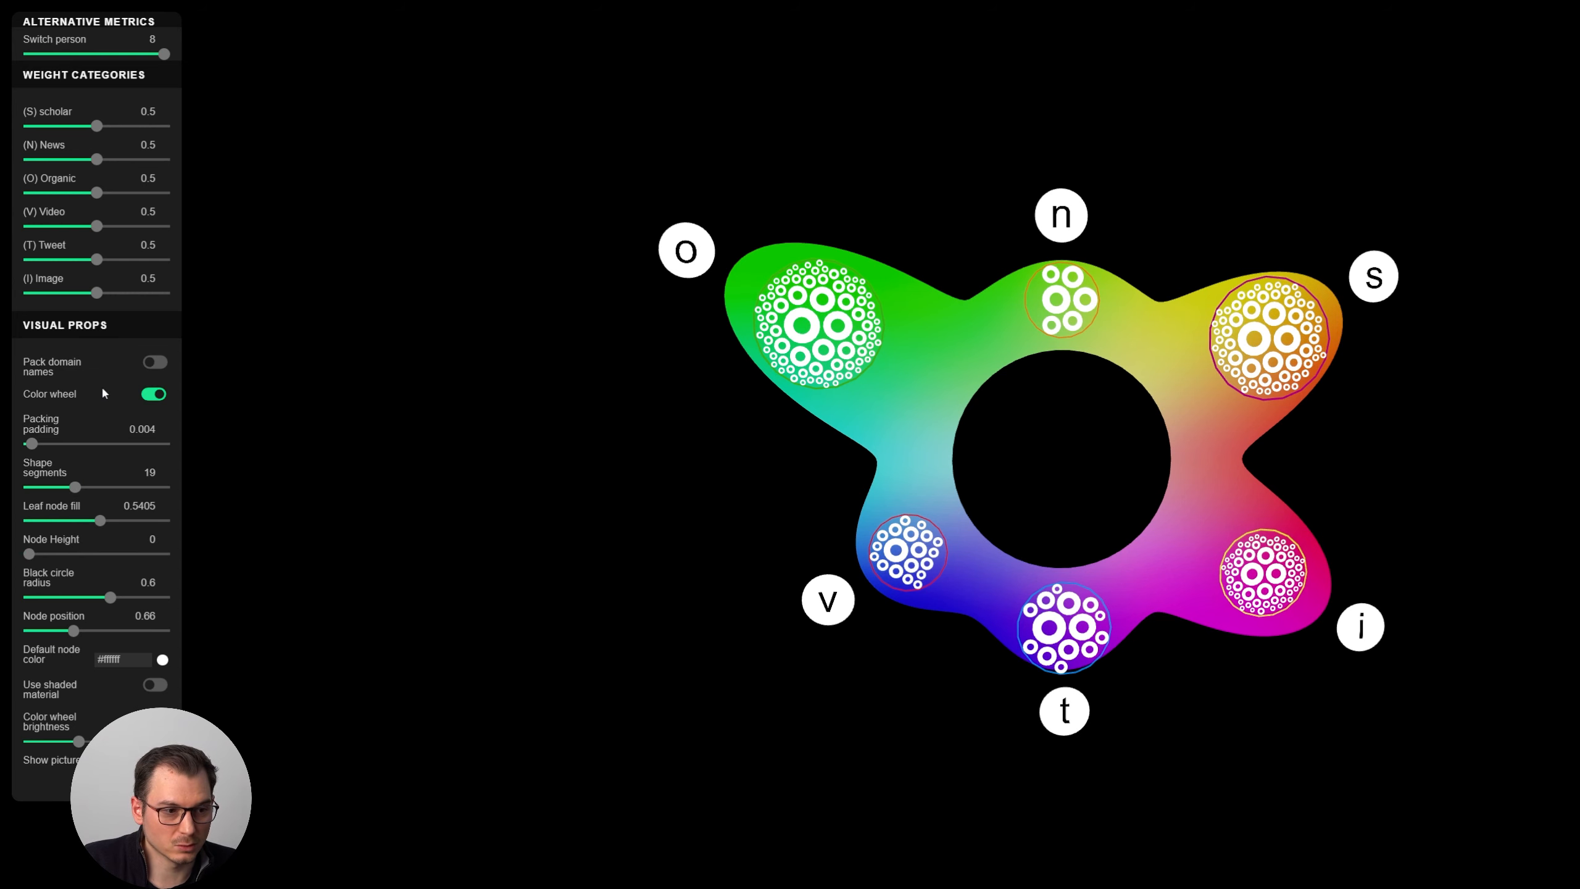
Enable Pack domain names, examine the previews of a node in the t group and one in the o group, and leave full screen
{"action": "left_click", "coordinate": [154, 363]}
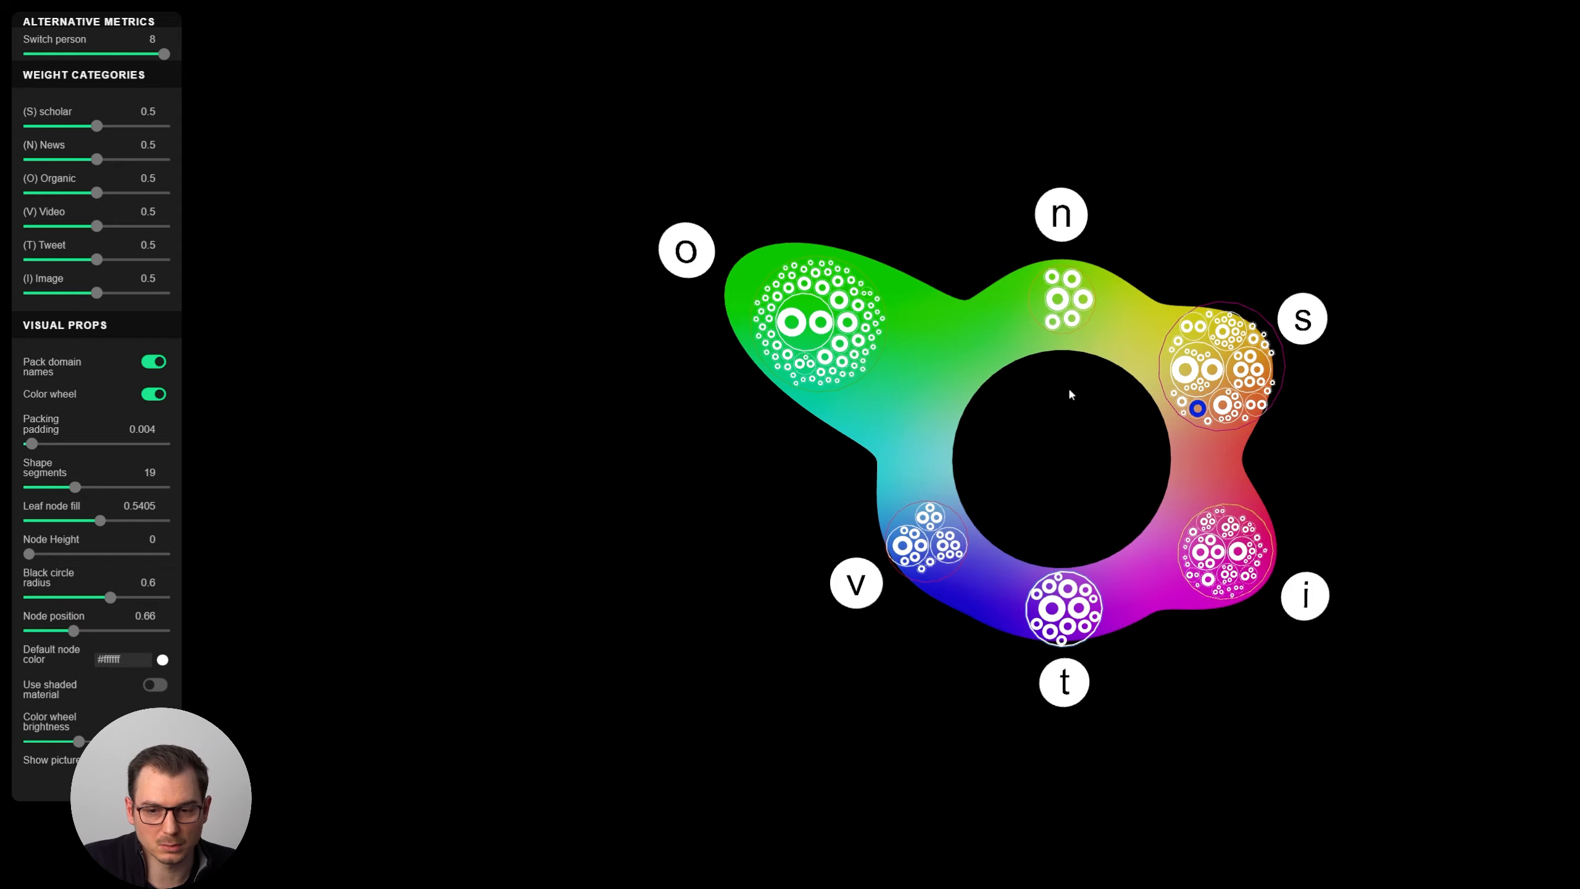
{"action": "scroll", "coordinate": [1235, 358], "scroll_direction": "up", "scroll_amount": 5}
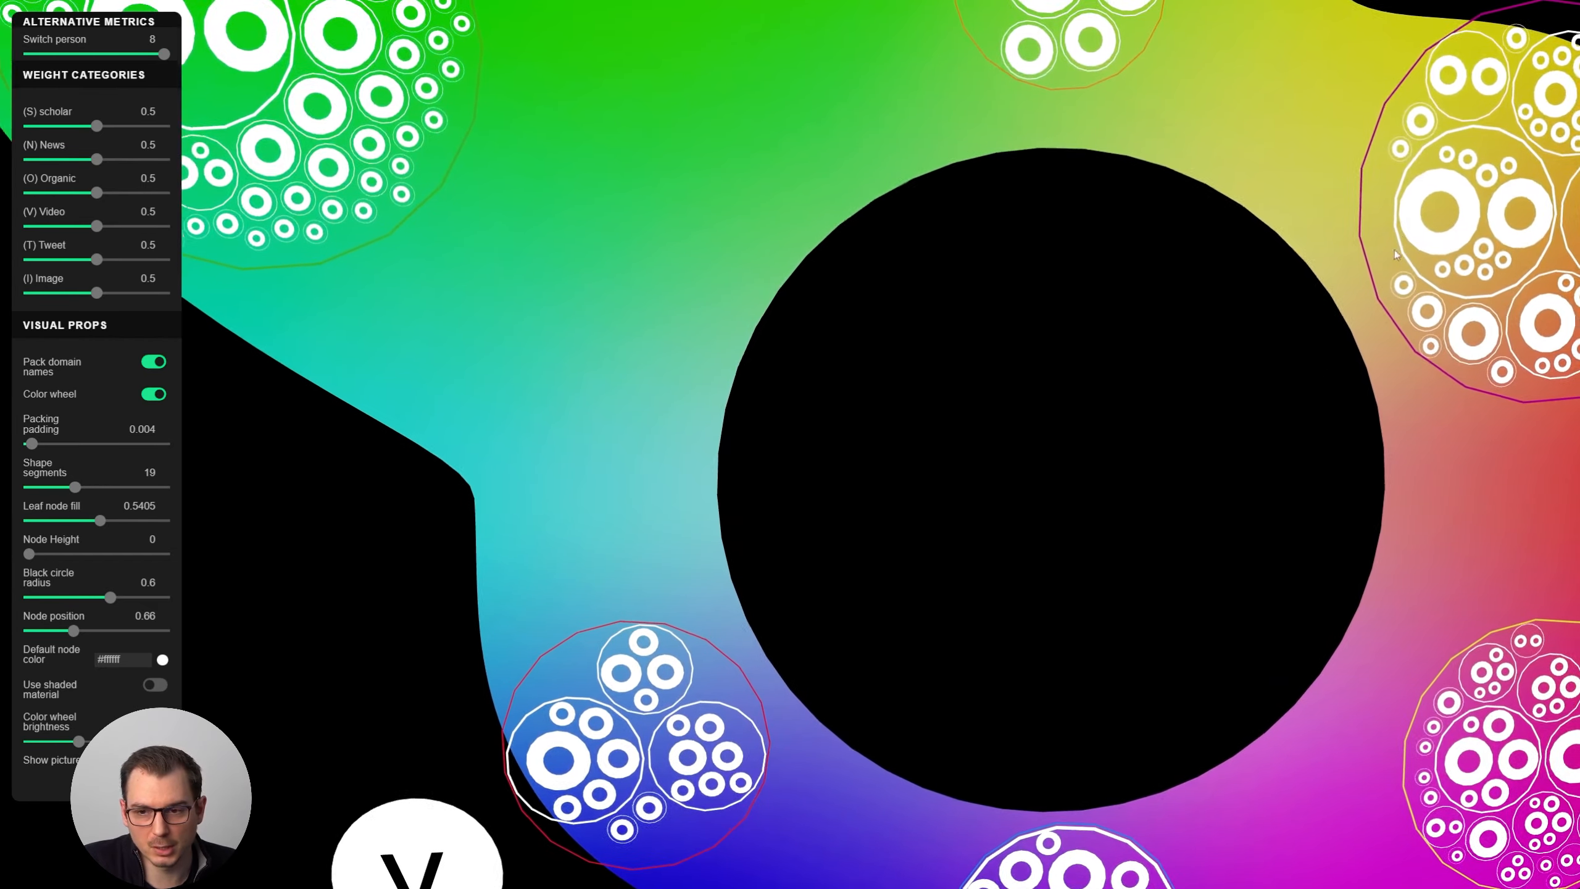
{"action": "scroll", "coordinate": [1295, 460], "scroll_direction": "down", "scroll_amount": 5}
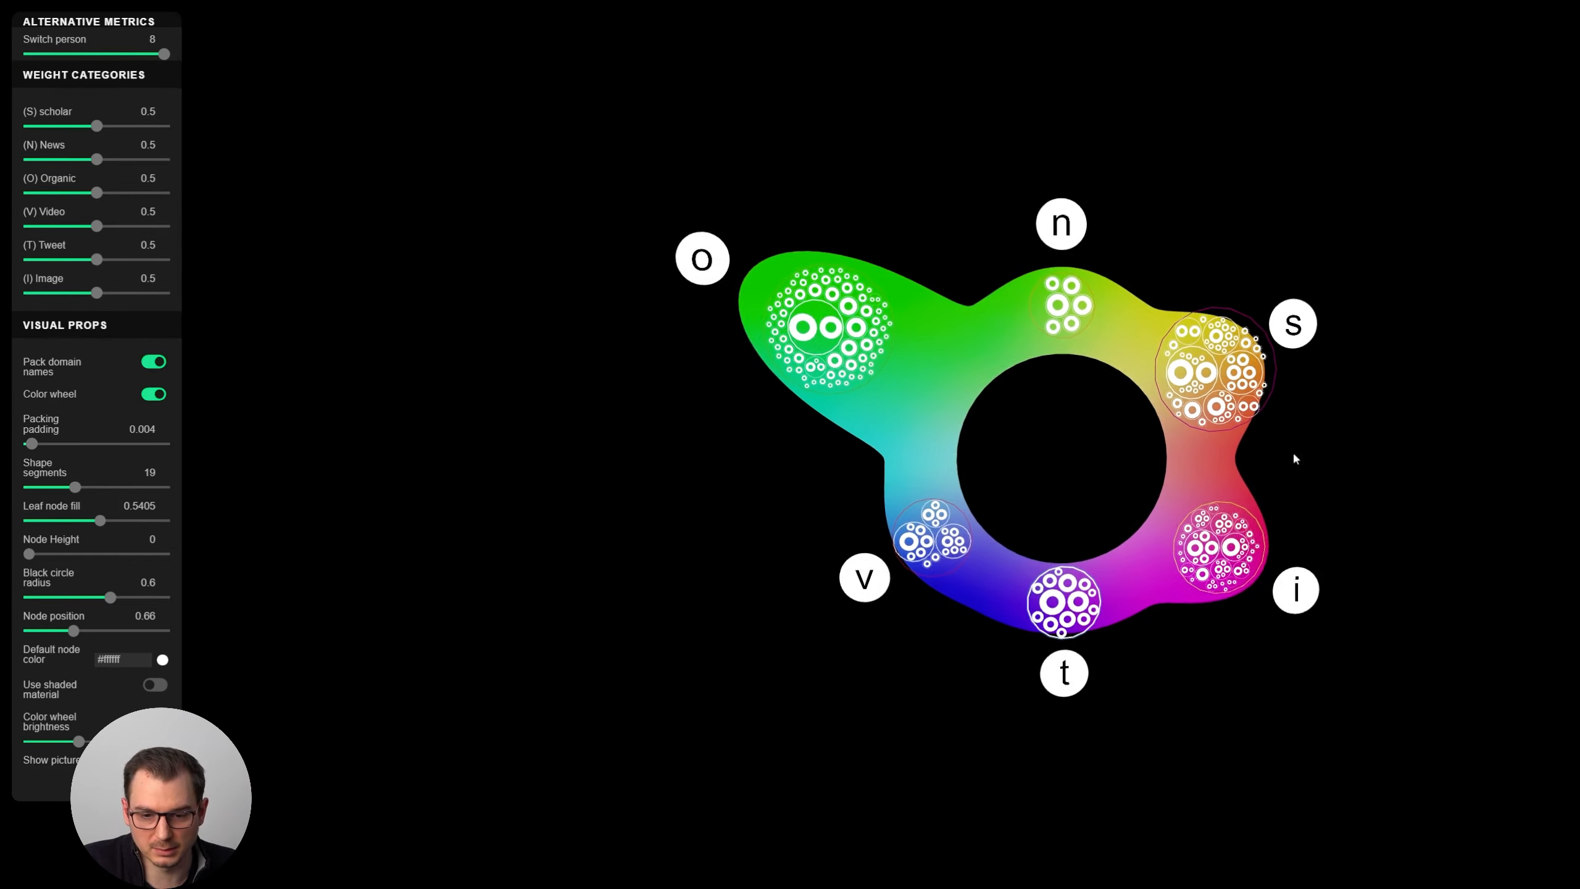
{"action": "mouse_move", "coordinate": [1053, 601]}
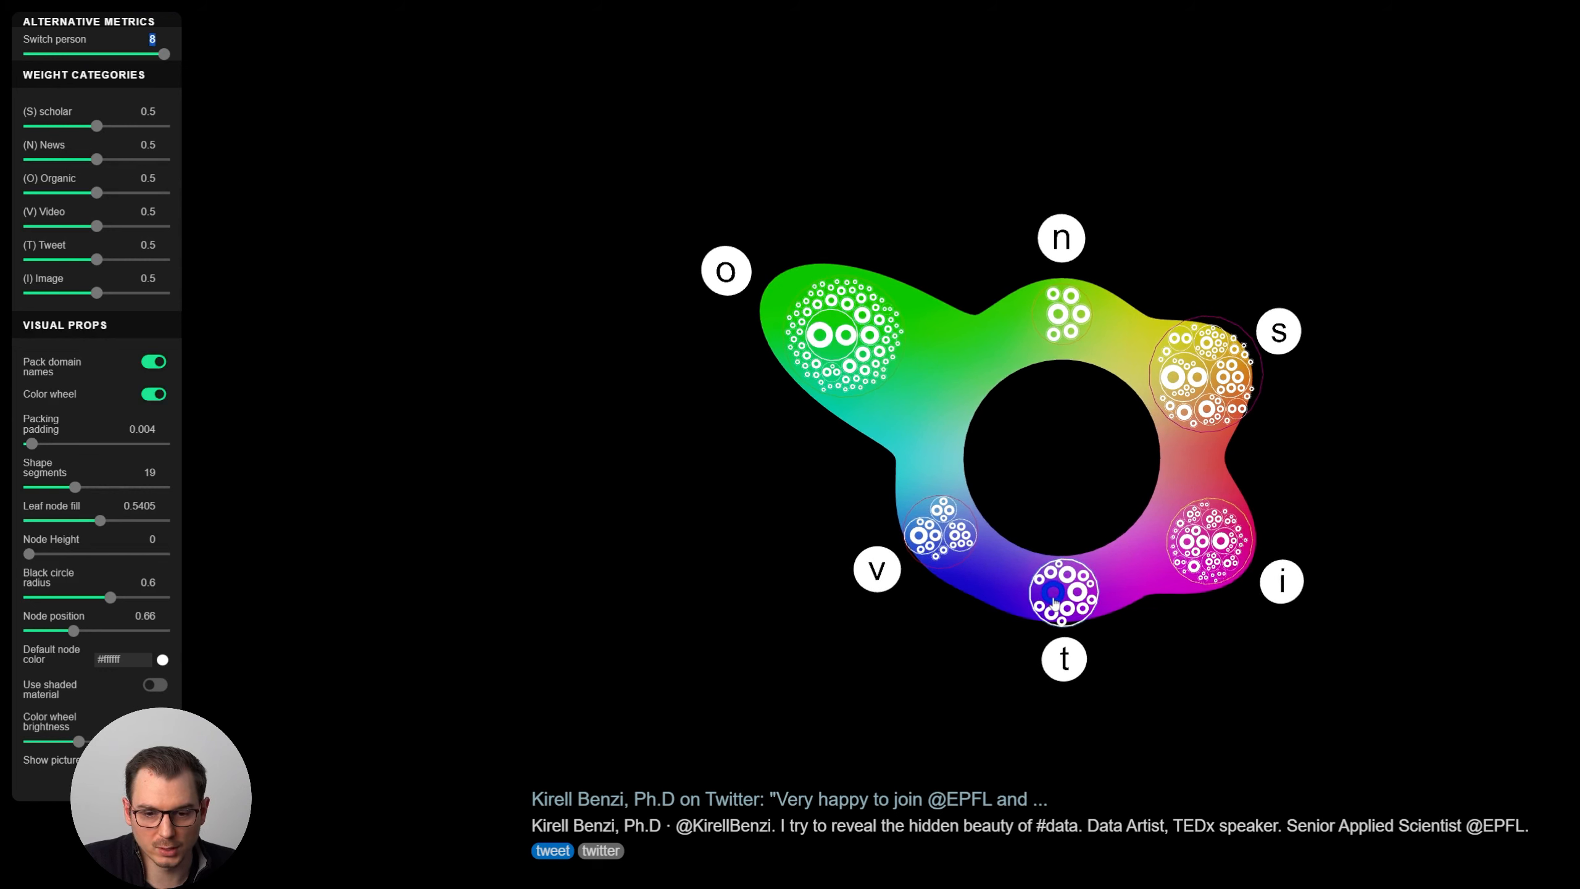
{"action": "left_click", "coordinate": [1053, 602]}
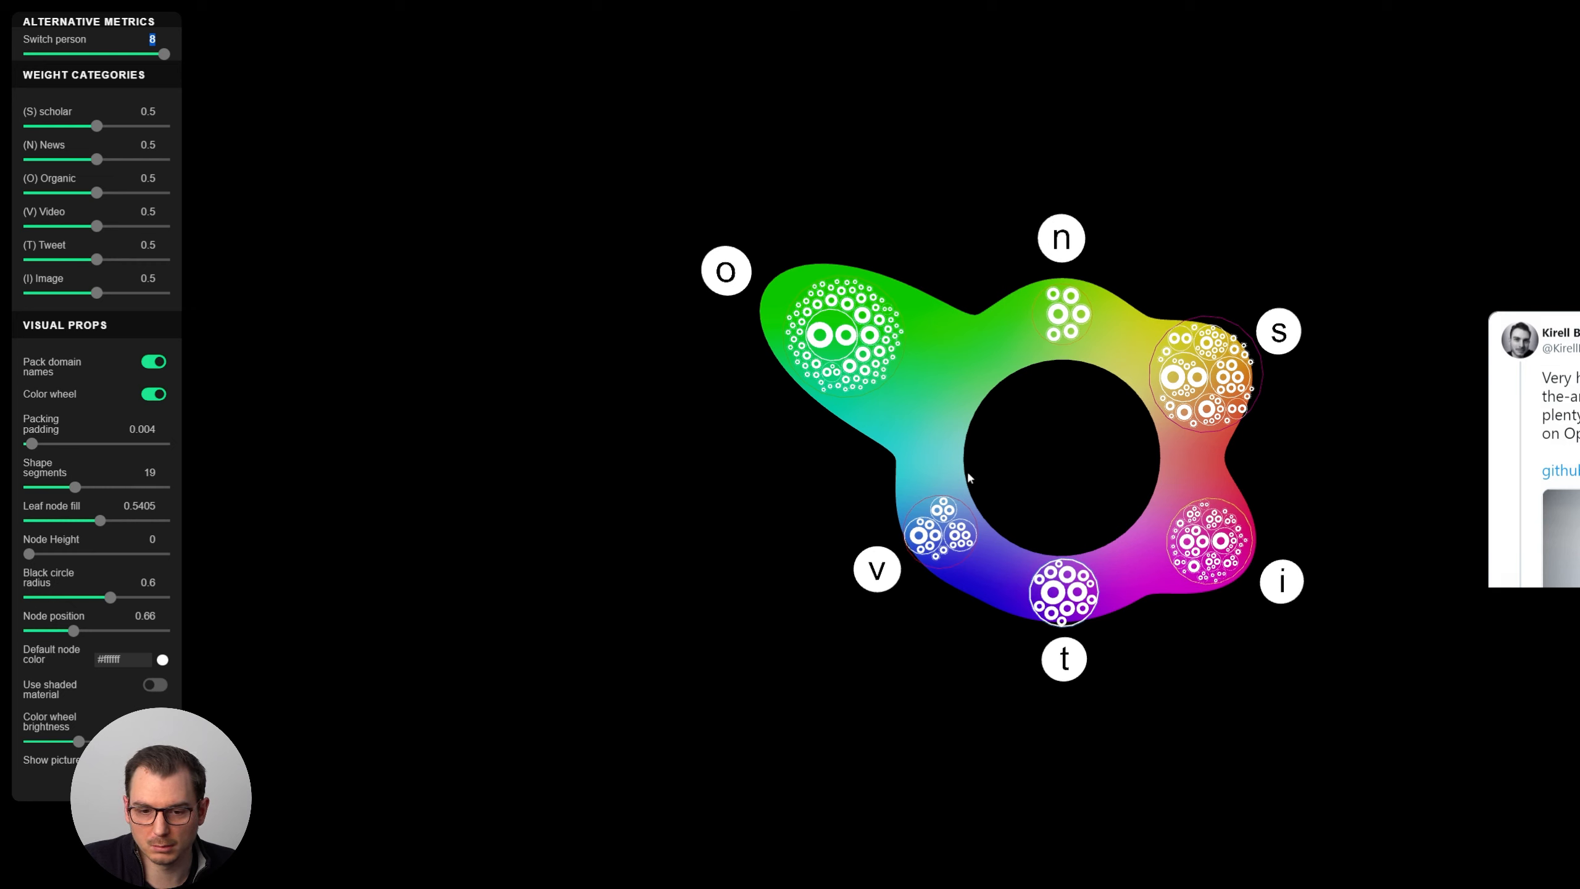
{"action": "left_click", "coordinate": [829, 341]}
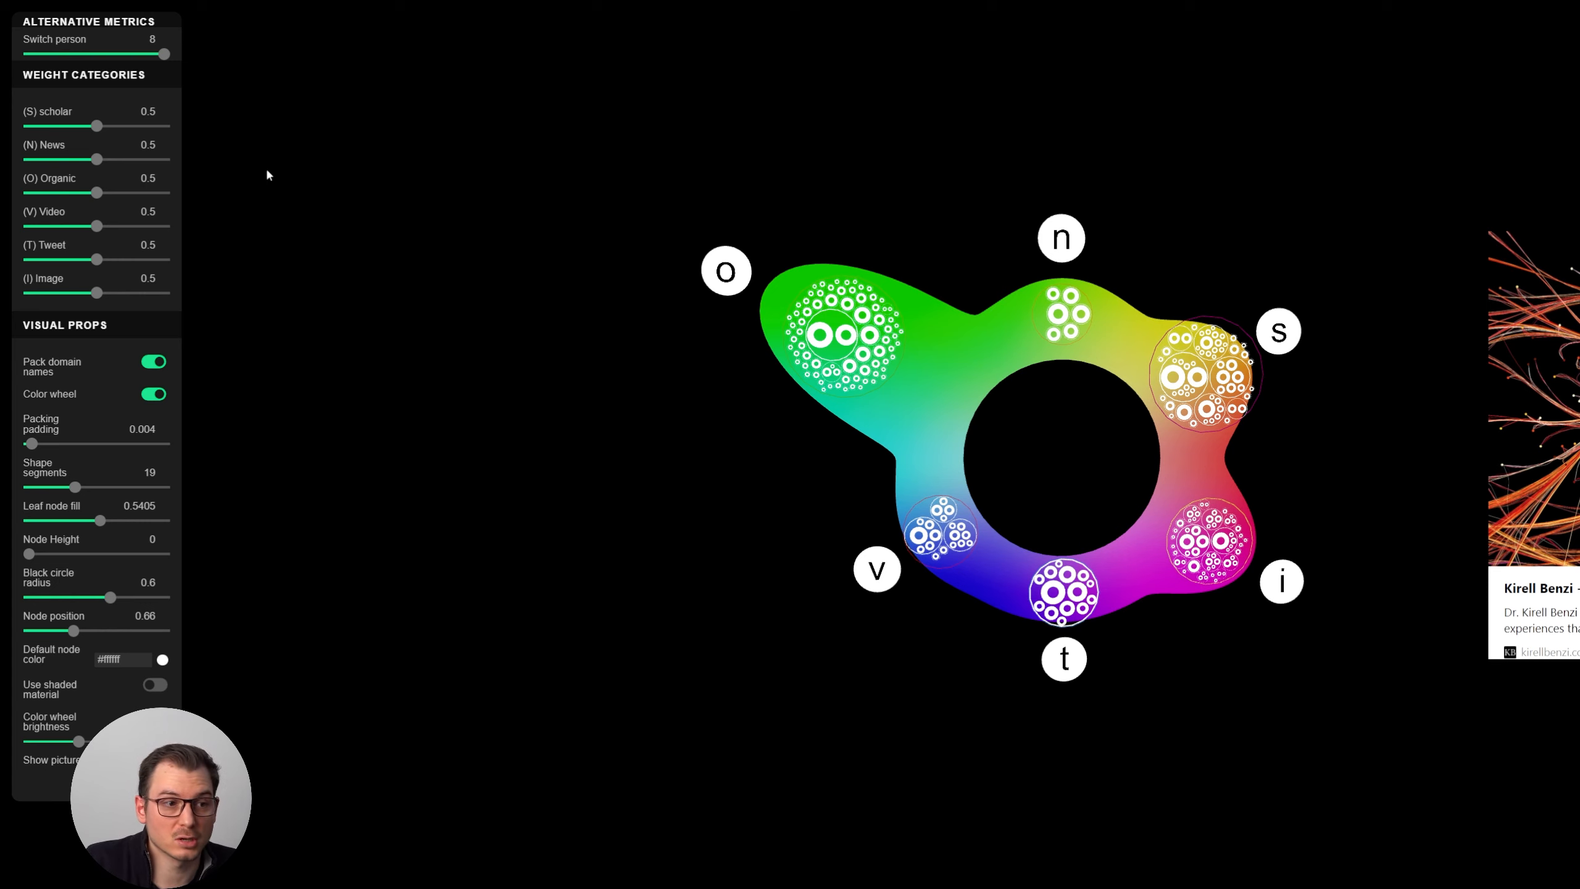
{"action": "mouse_move", "coordinate": [808, 313]}
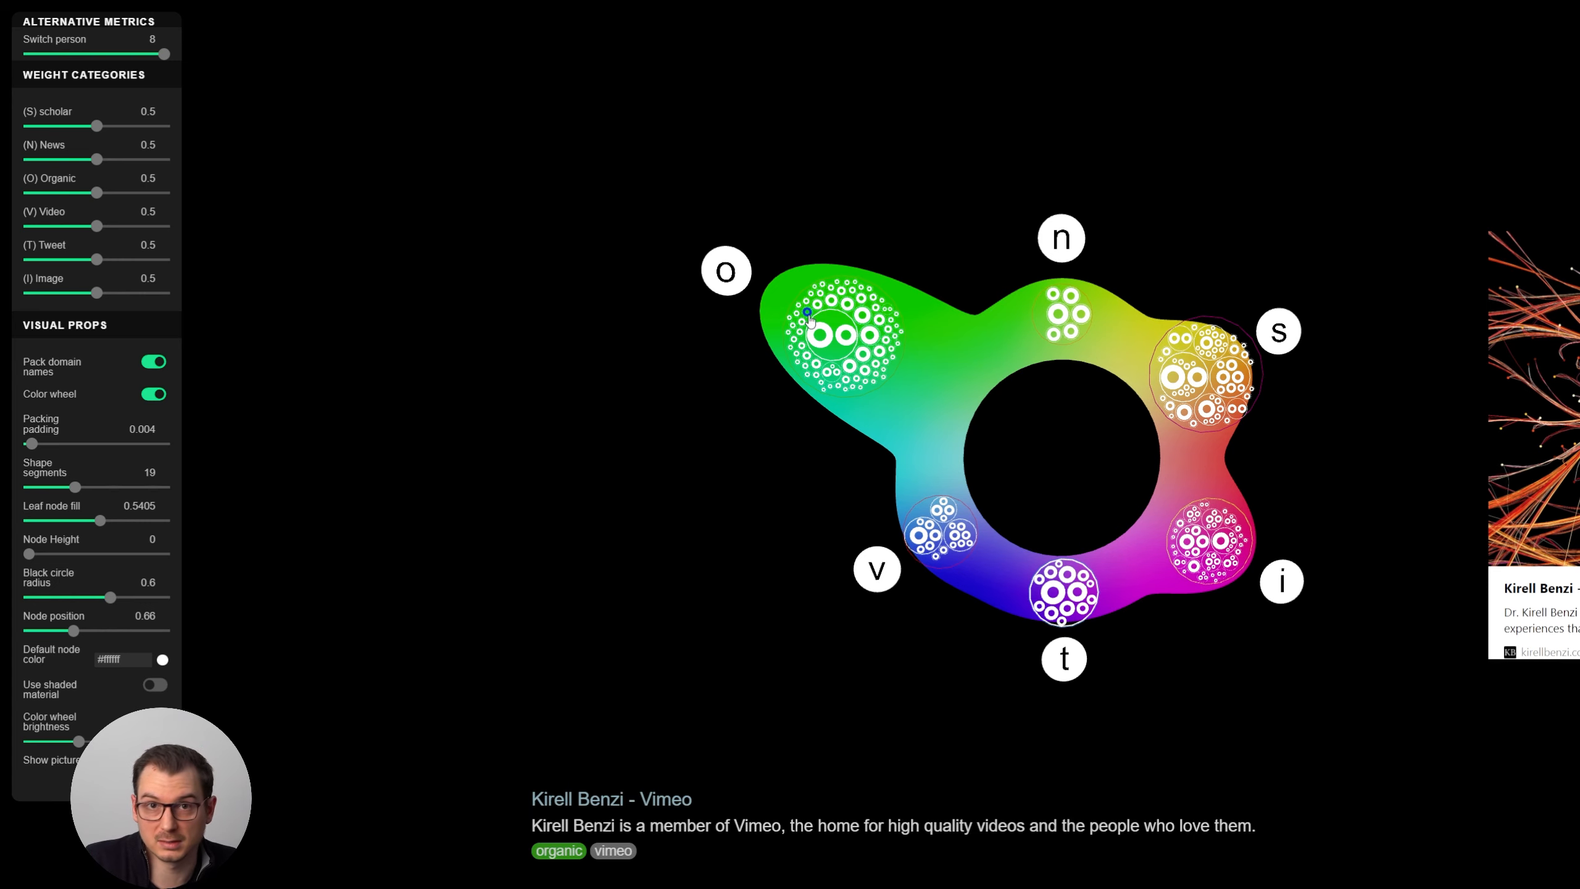
{"action": "key", "text": "Escape"}
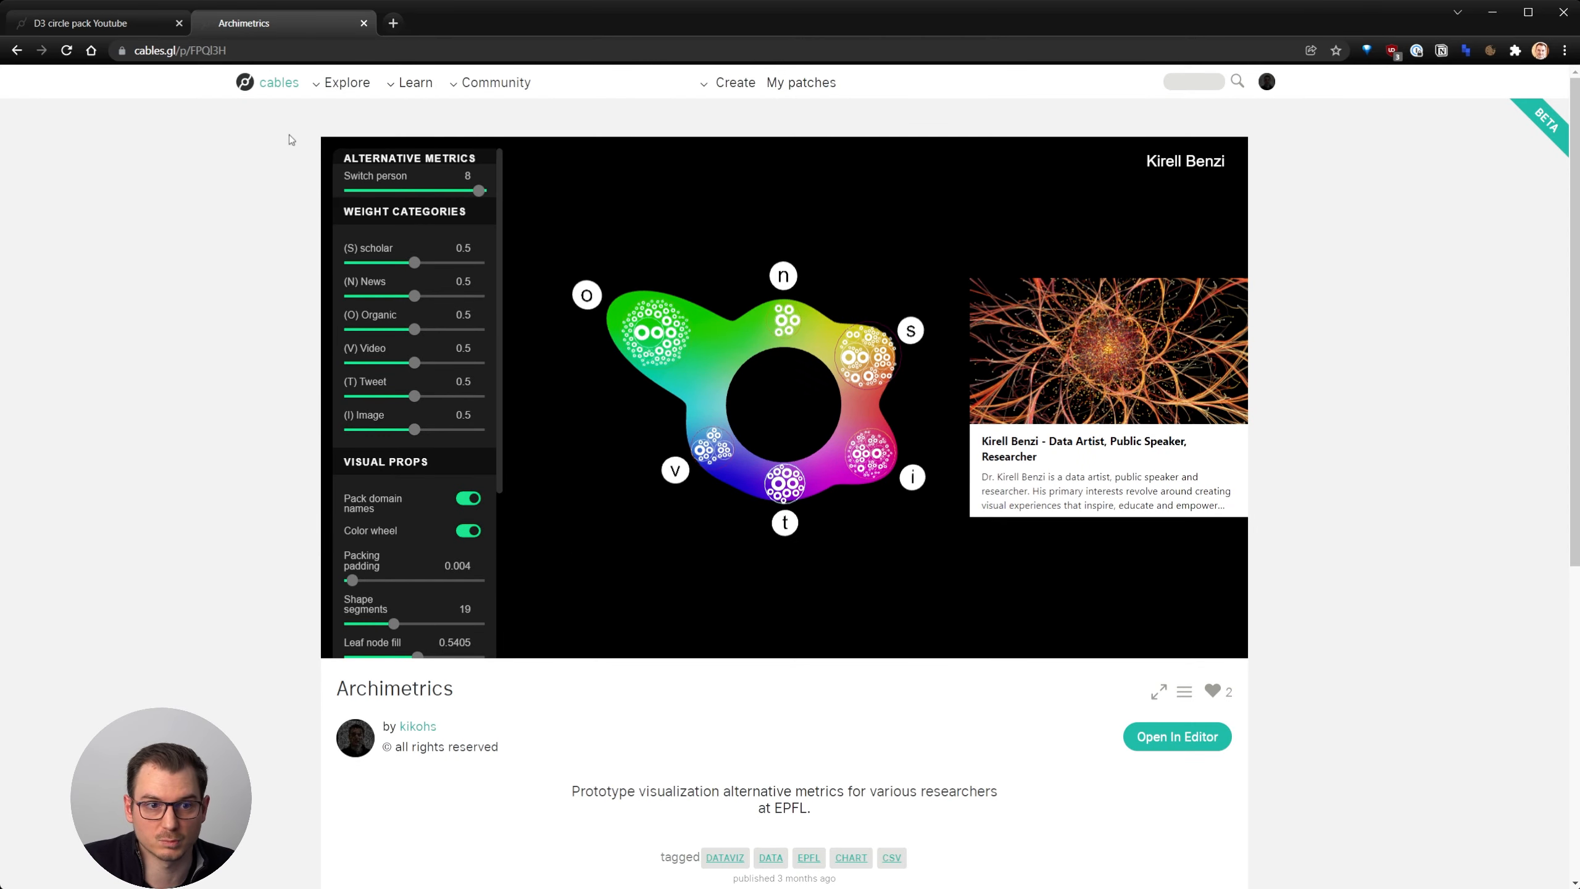
Switch to the D3 circle pack Youtube patch and show the D3Hierarchy op's parameters
{"action": "left_click", "coordinate": [132, 24]}
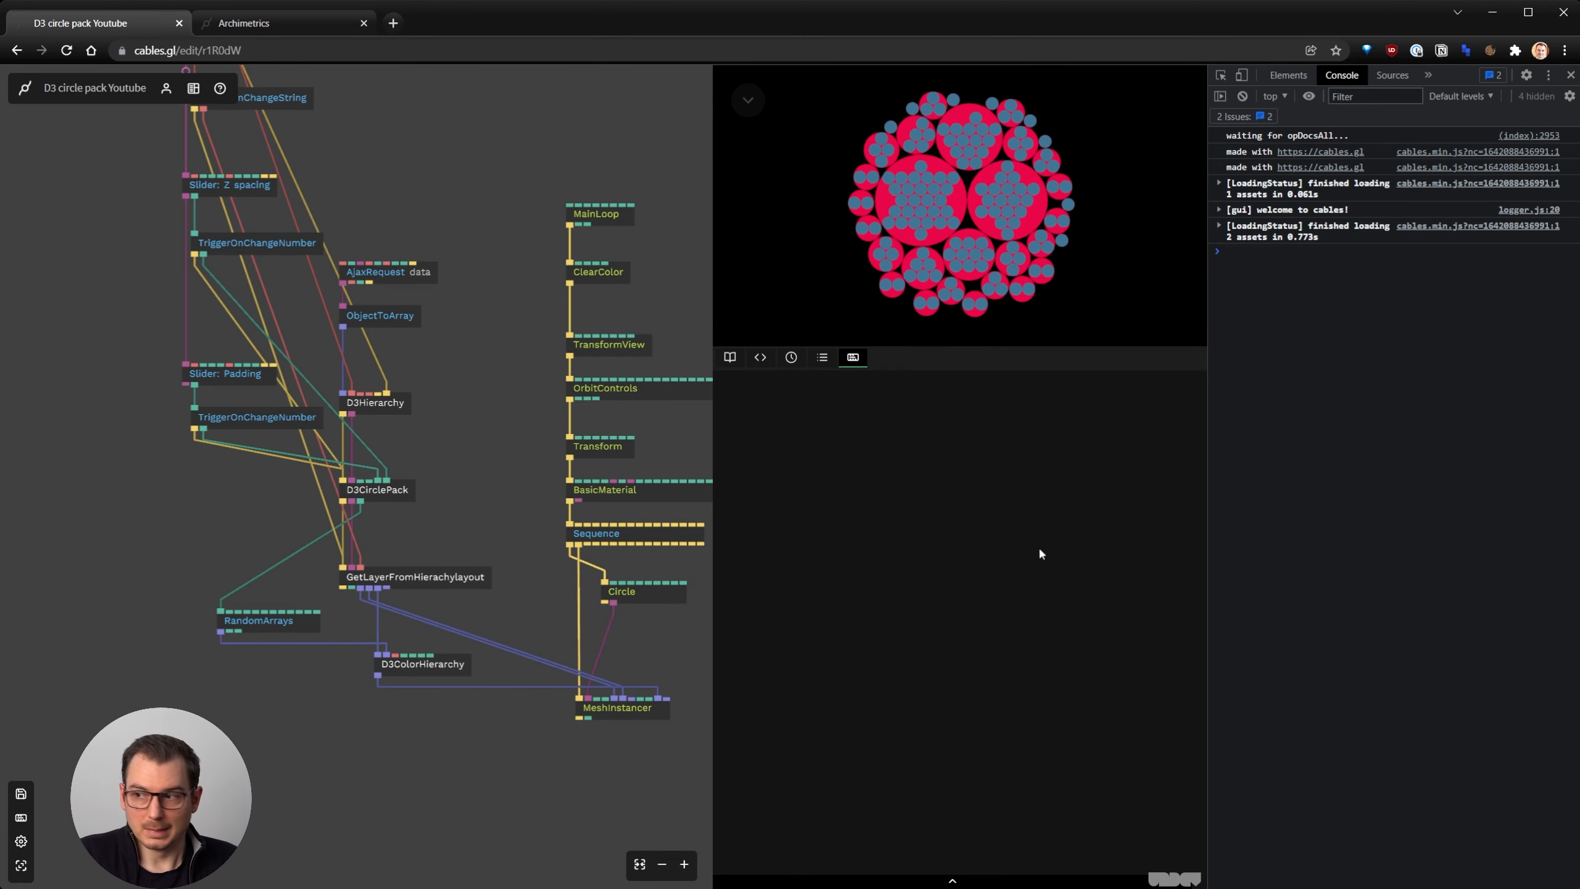
{"action": "left_click", "coordinate": [897, 888]}
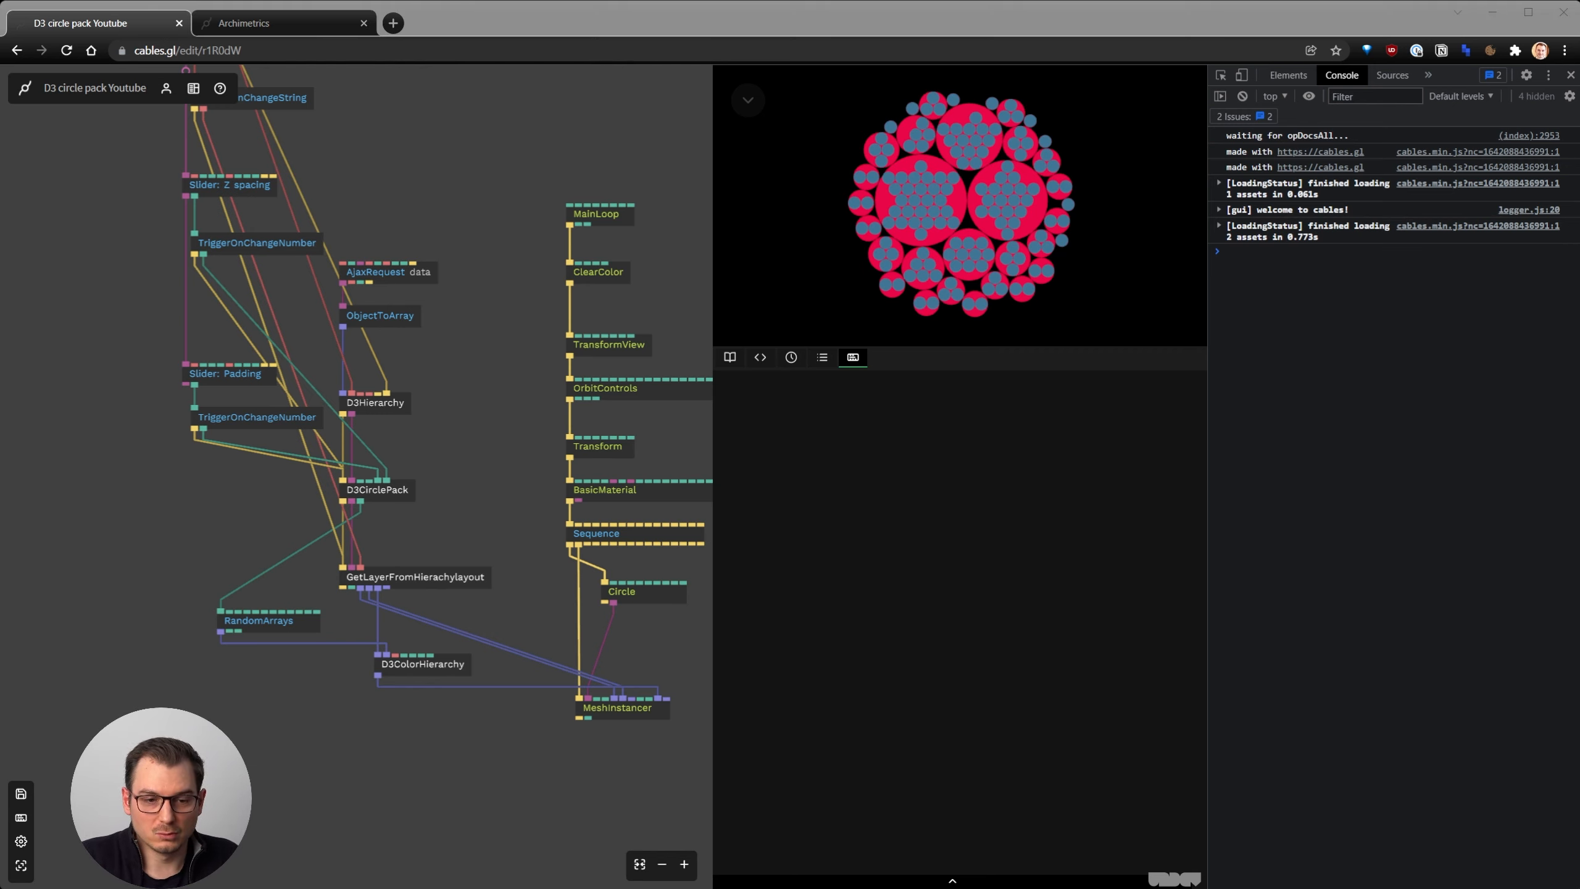
{"action": "scroll", "coordinate": [317, 311], "scroll_direction": "up", "scroll_amount": 5}
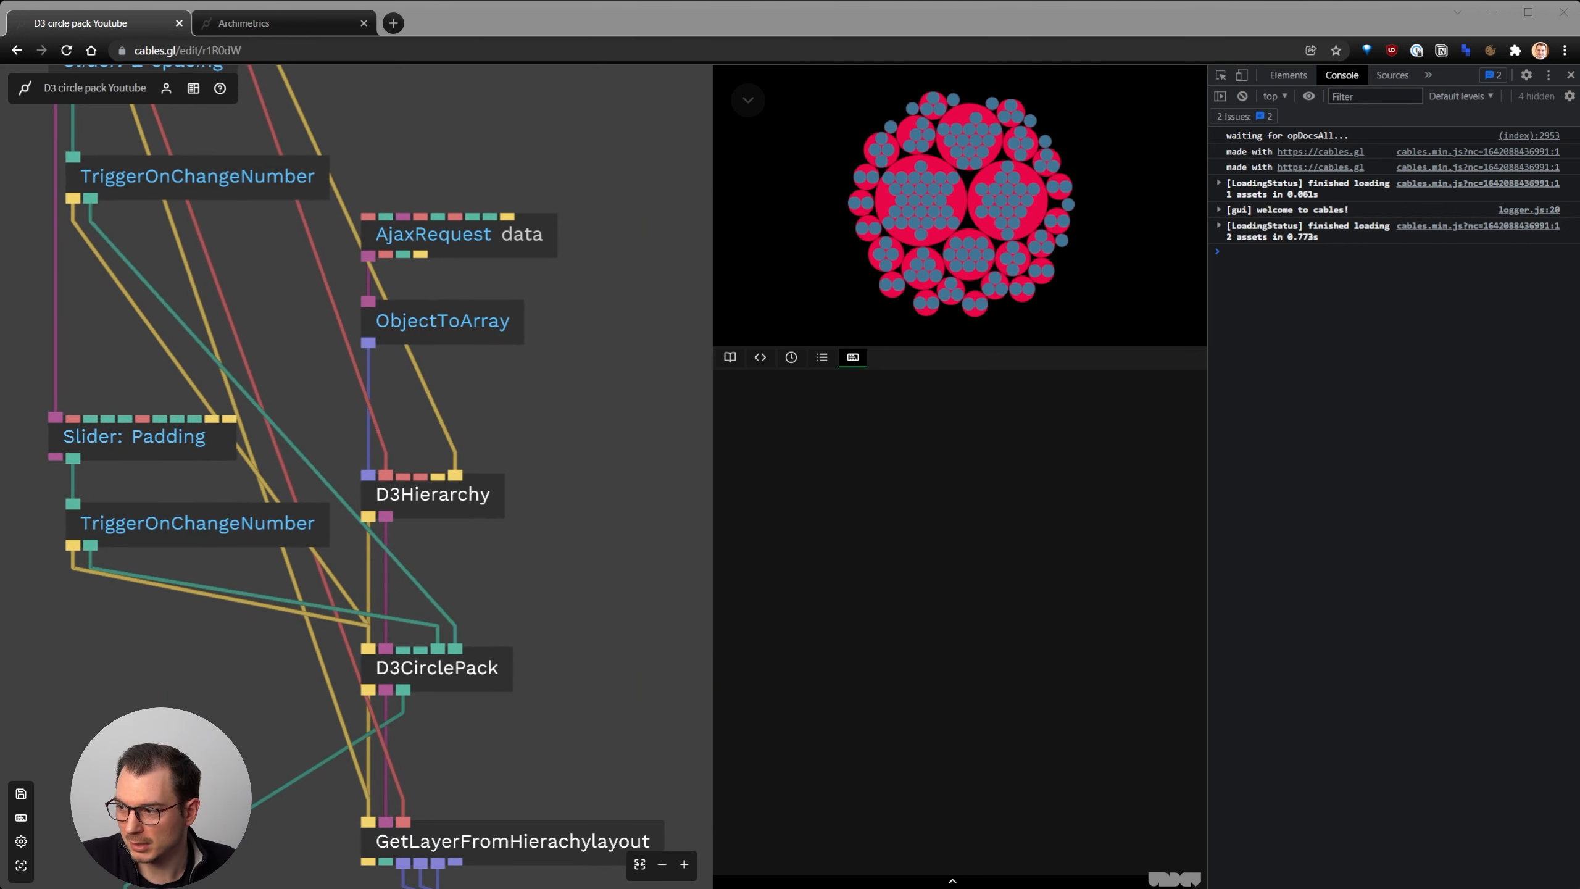
{"action": "scroll", "coordinate": [472, 486], "scroll_direction": "up", "scroll_amount": 3}
{"action": "left_click", "coordinate": [436, 512]}
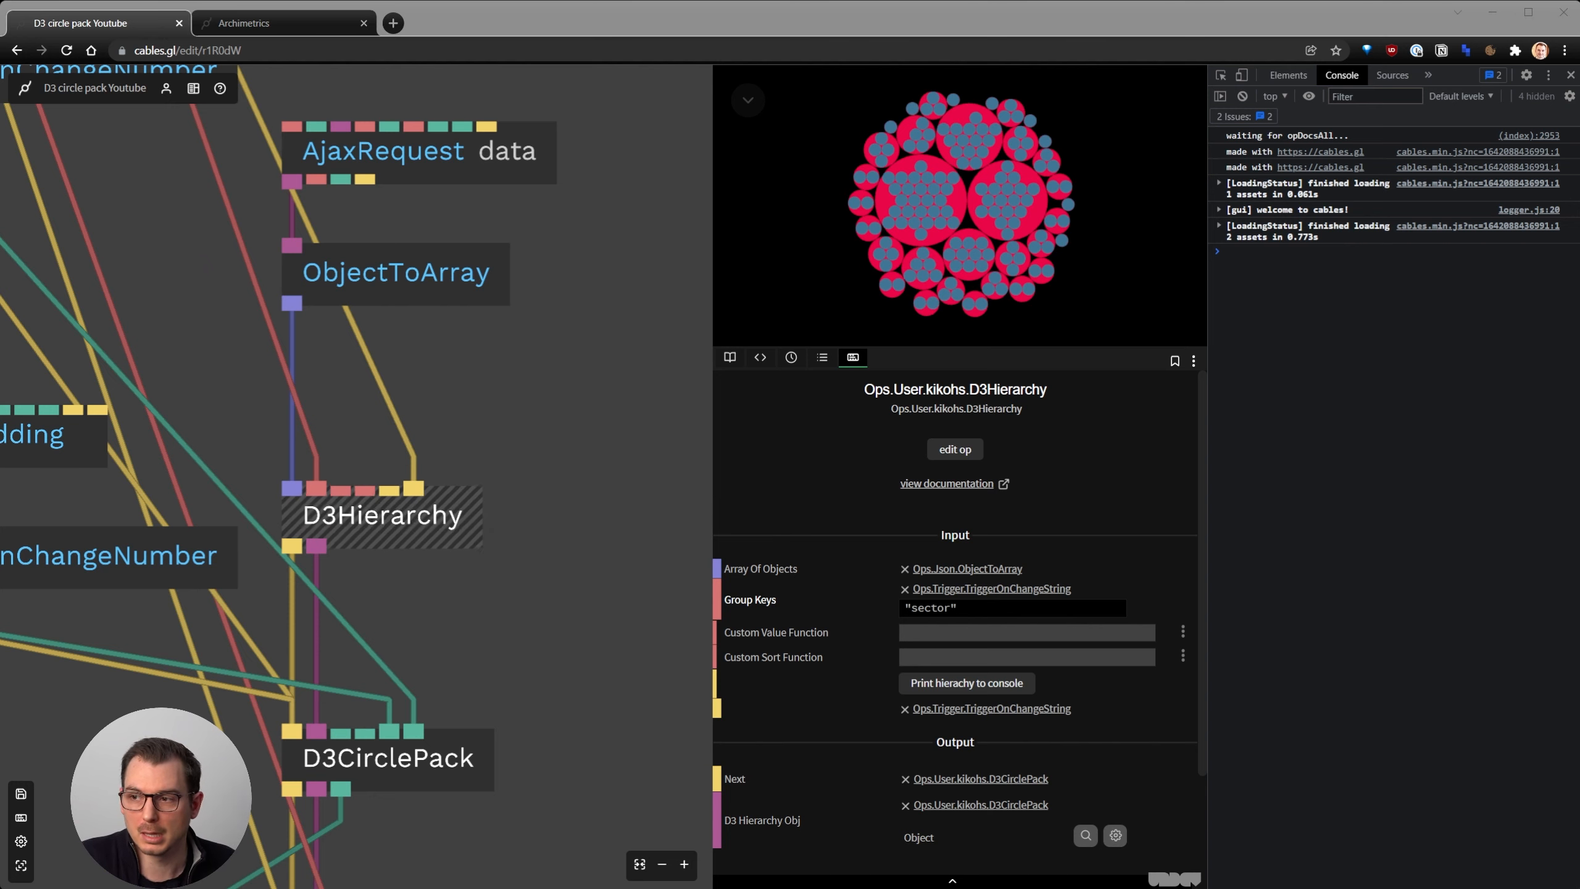
Inspect the worker records in the AjaxRequest op's Data output and close the inspection
{"action": "scroll", "coordinate": [536, 584], "scroll_direction": "down", "scroll_amount": 3}
{"action": "scroll", "coordinate": [536, 584], "scroll_direction": "up", "scroll_amount": 8}
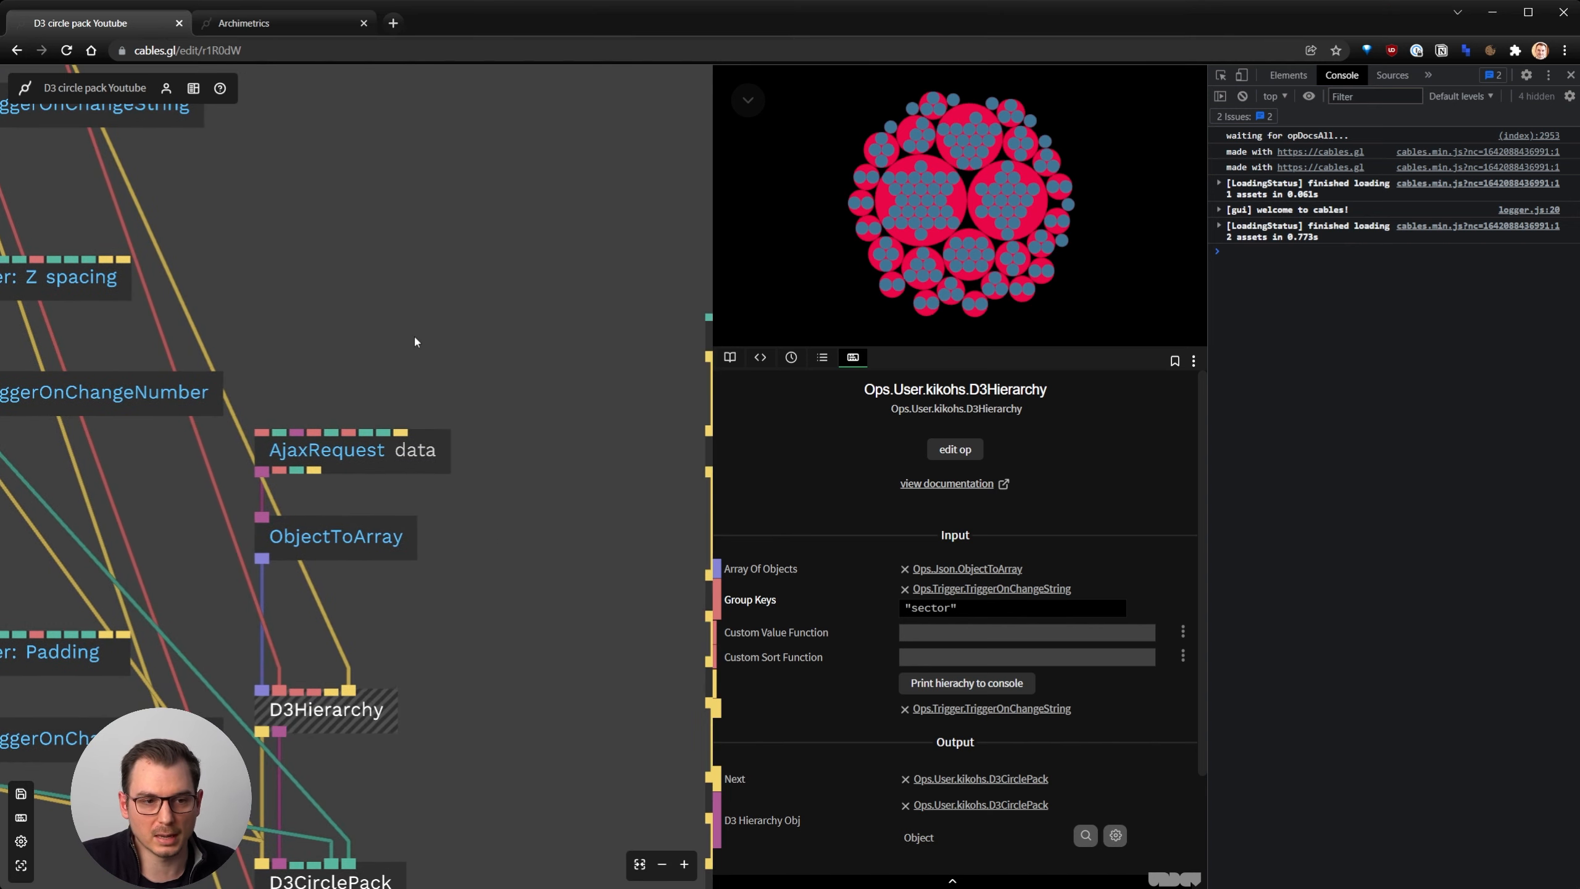
{"action": "scroll", "coordinate": [452, 459], "scroll_direction": "down", "scroll_amount": 5}
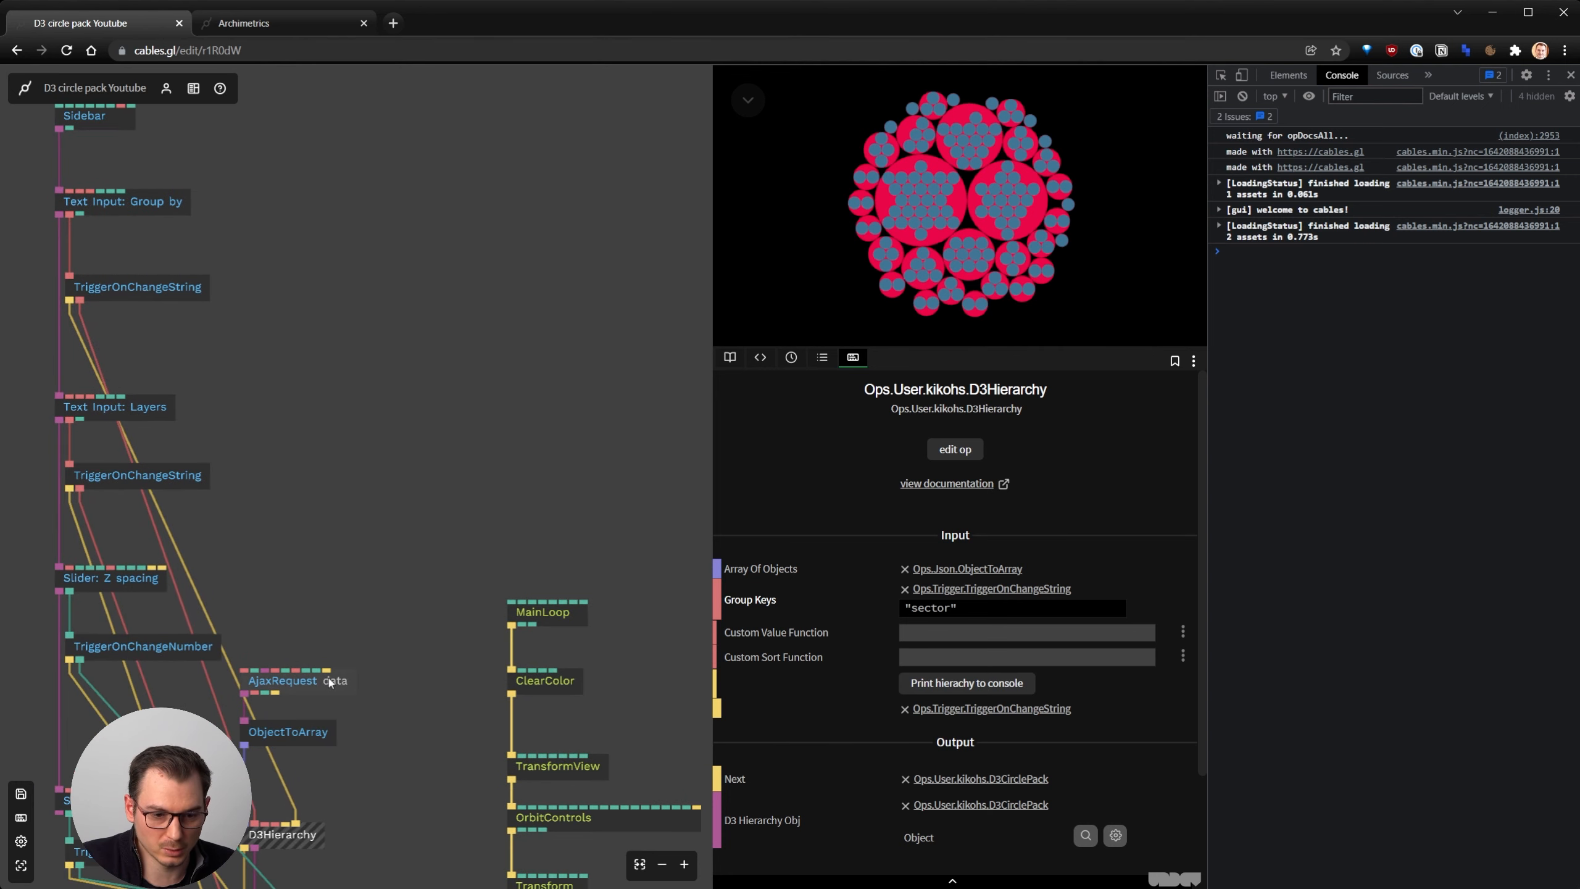
{"action": "left_click", "coordinate": [287, 680]}
{"action": "left_click", "coordinate": [1083, 853]}
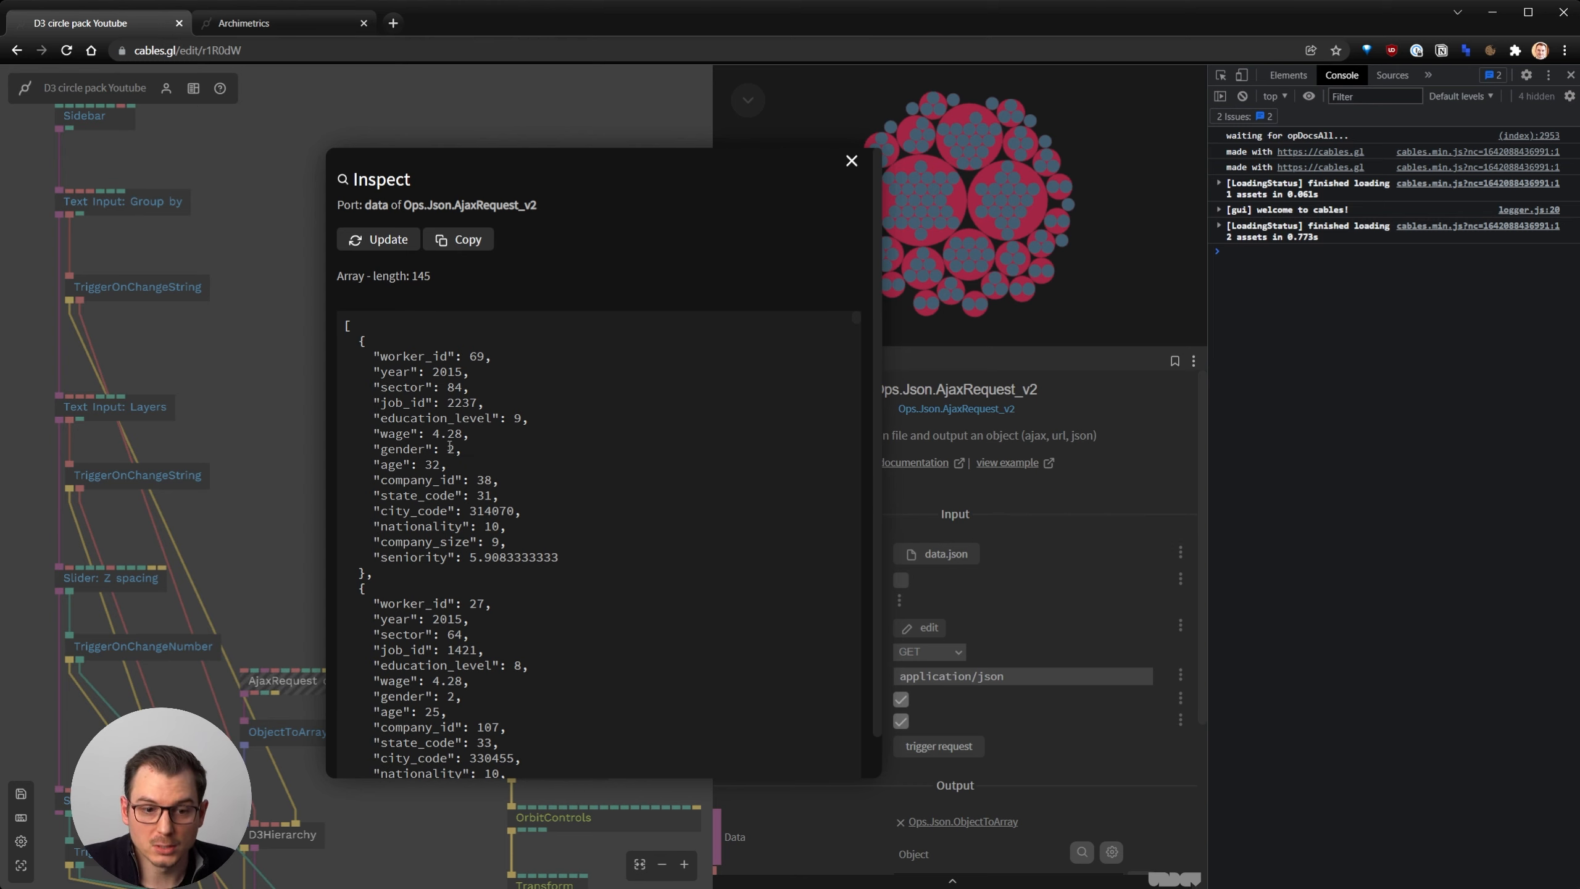
{"action": "left_click", "coordinate": [852, 163]}
Paste the Size function string op with the value "return d.wage;" into the empty area beside ObjectToArray
{"action": "scroll", "coordinate": [296, 628], "scroll_direction": "up", "scroll_amount": 5}
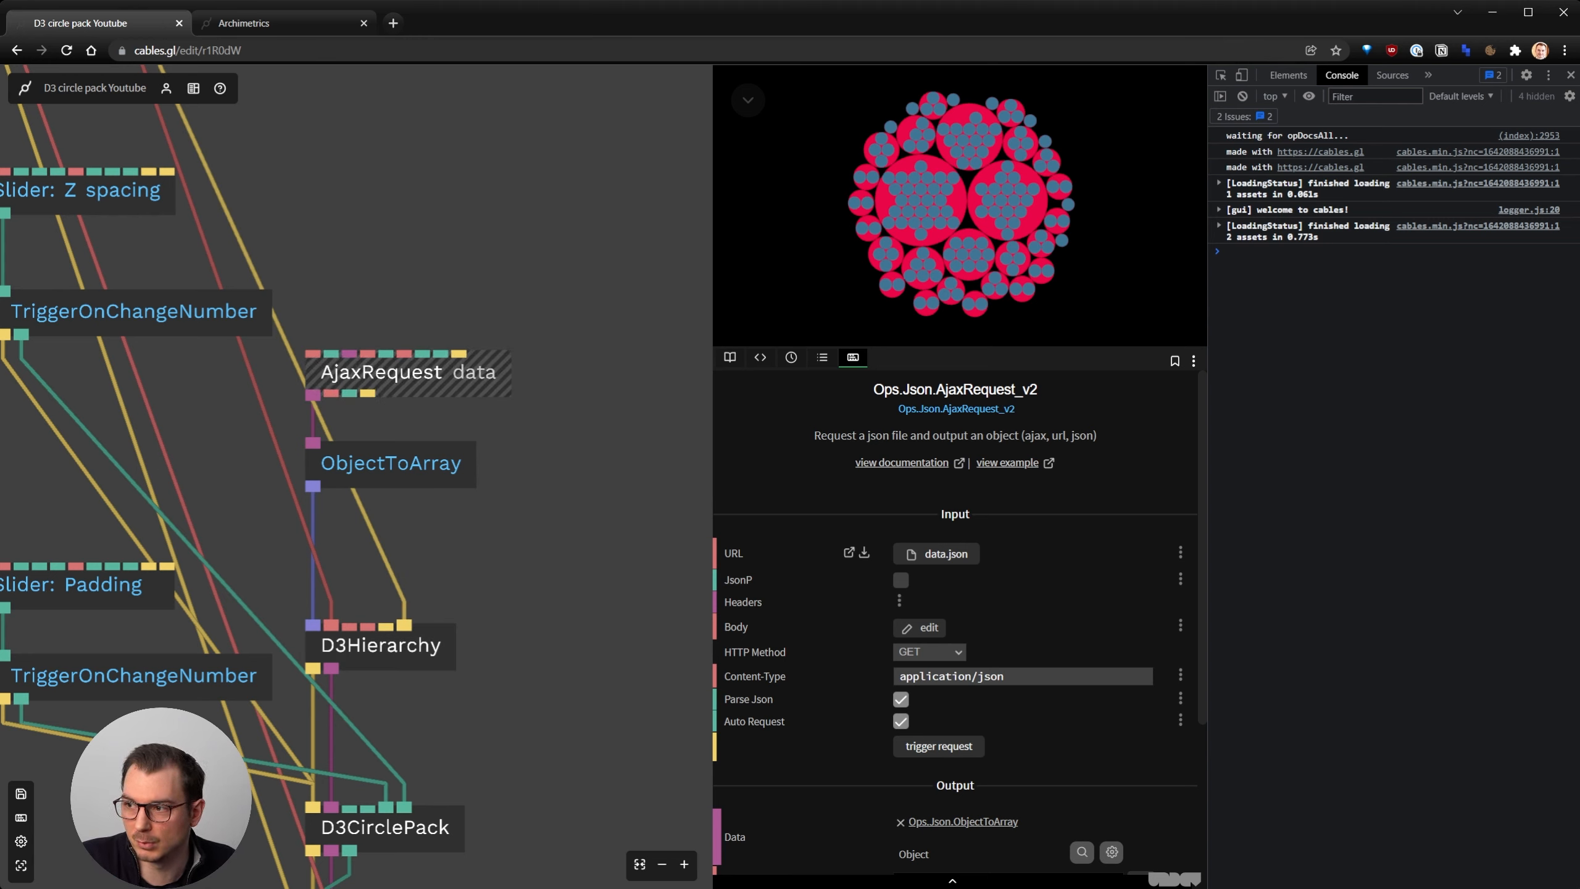
{"action": "key", "text": "alt+Tab"}
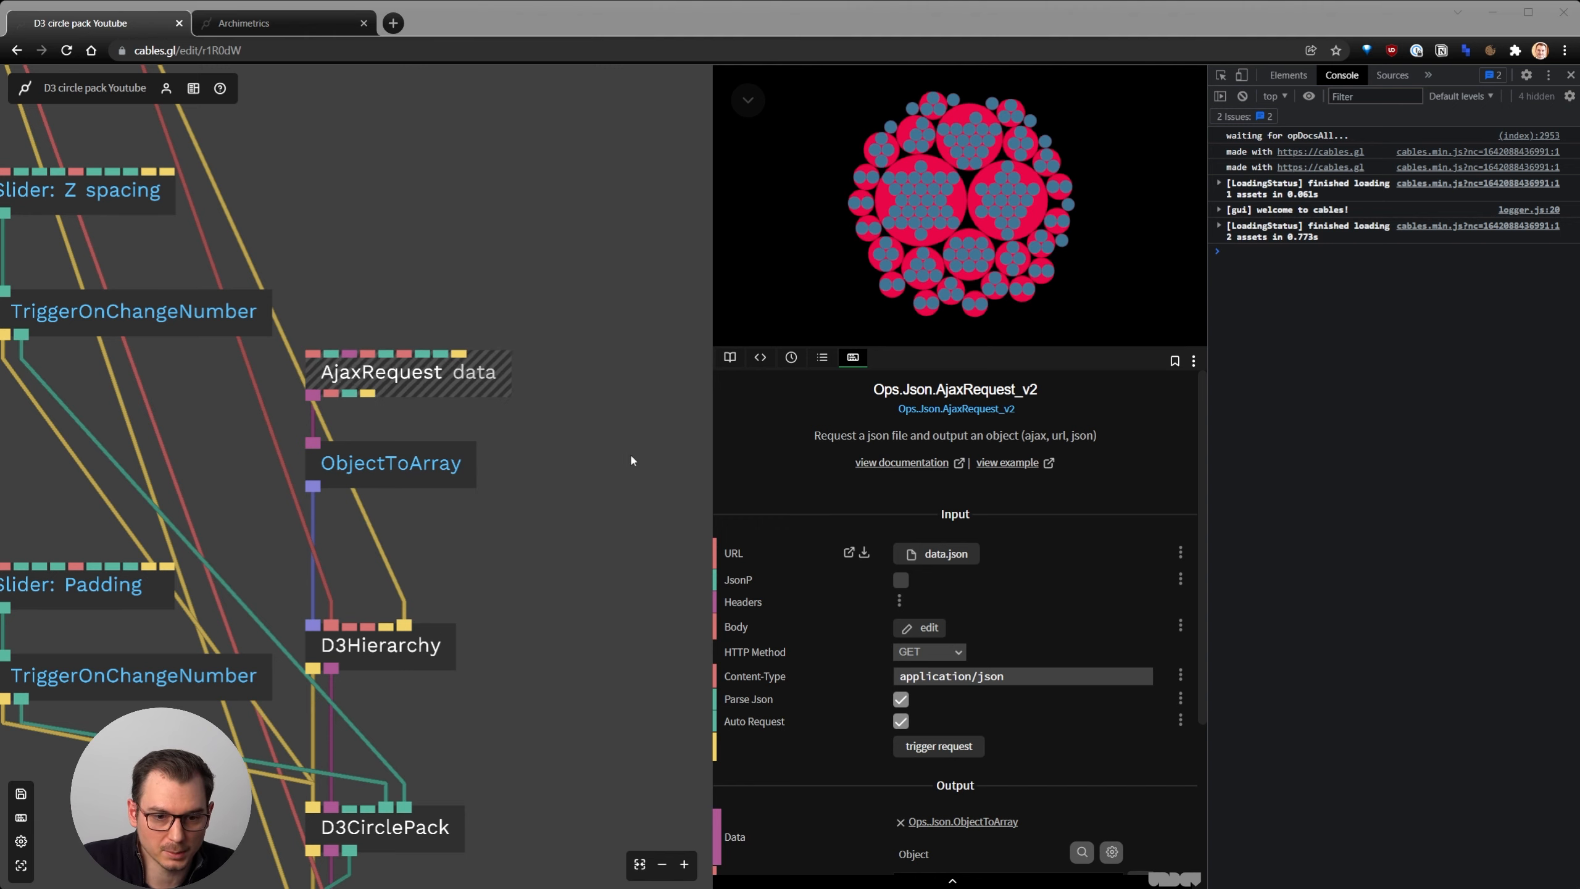
{"action": "left_click", "coordinate": [527, 499]}
{"action": "key", "text": "ctrl+v"}
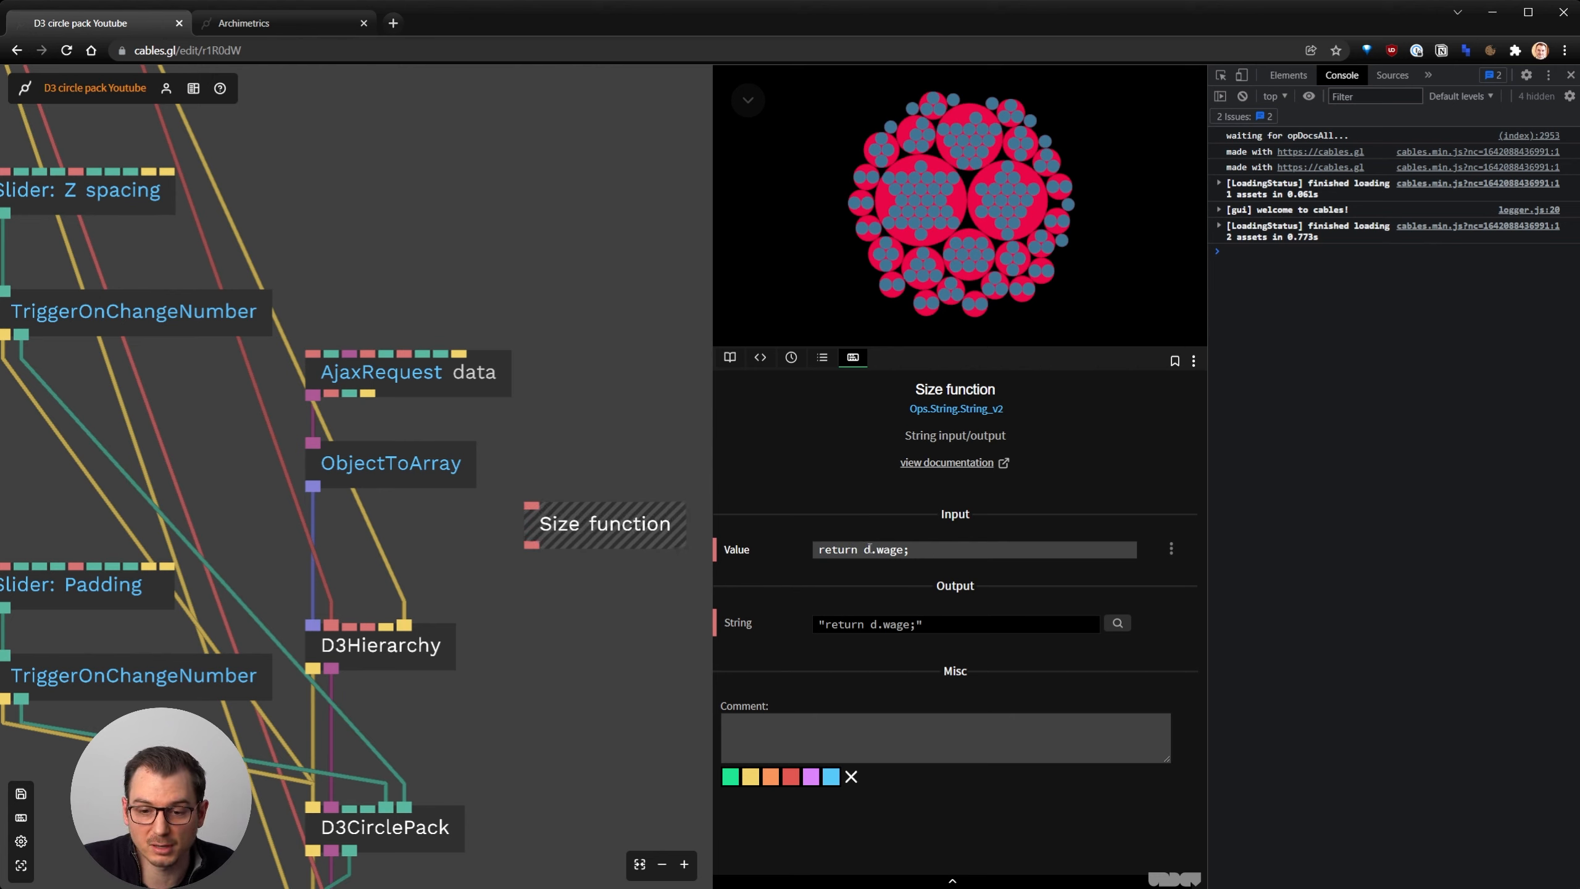
{"action": "left_click_drag", "start_coordinate": [865, 552], "coordinate": [870, 552]}
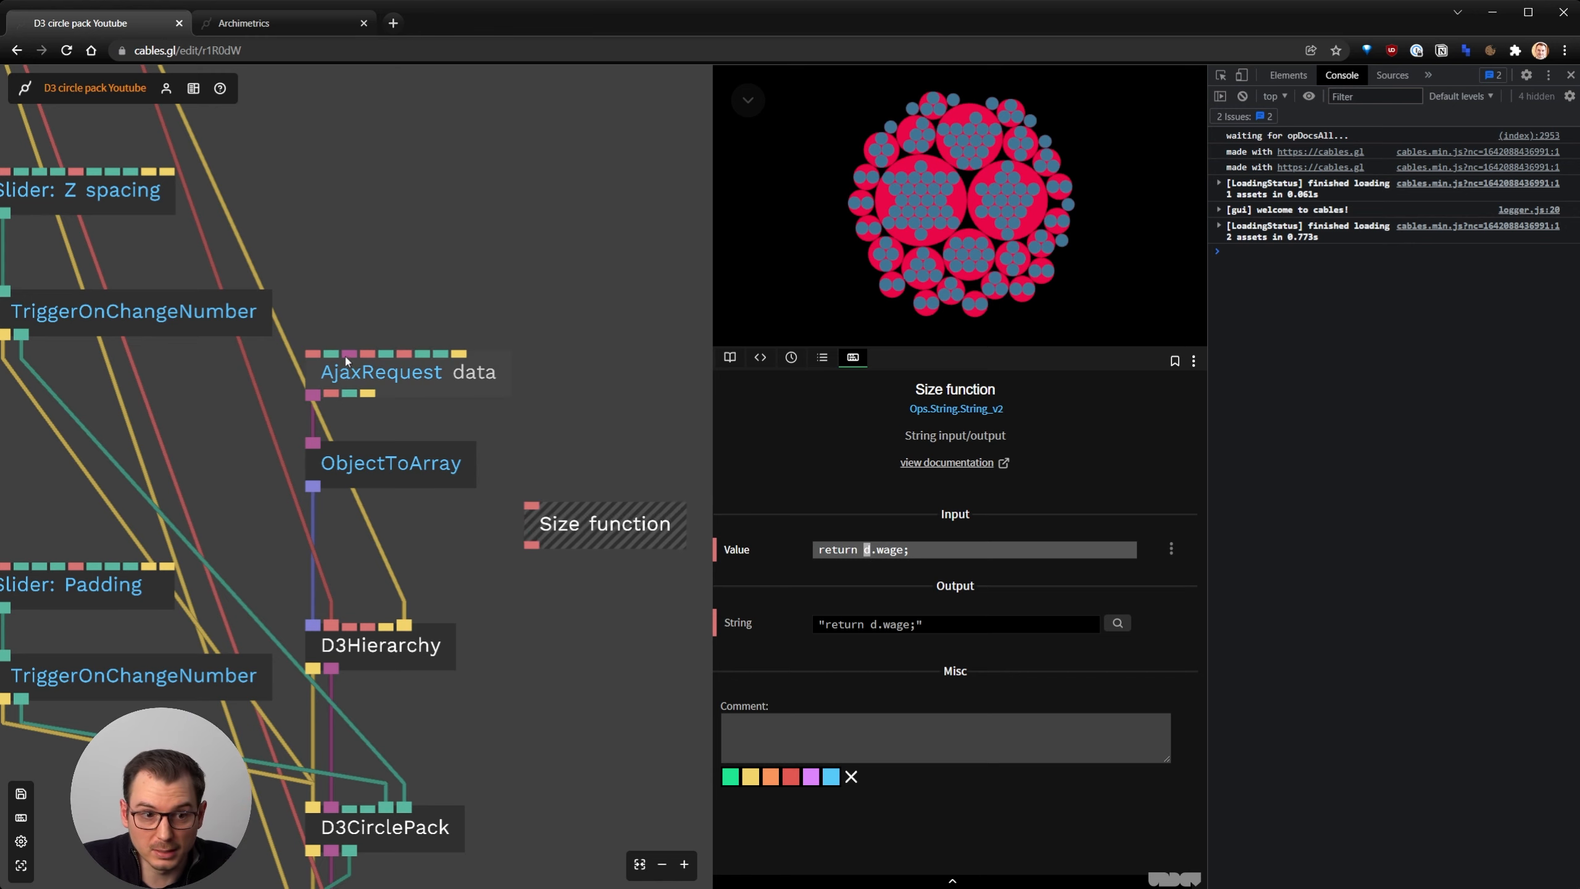
Inspect the records in ObjectToArray's array output and connect the Size function's String output to D3Hierarchy's Custom Value Function input
{"action": "left_click", "coordinate": [389, 463]}
{"action": "left_click", "coordinate": [1090, 639]}
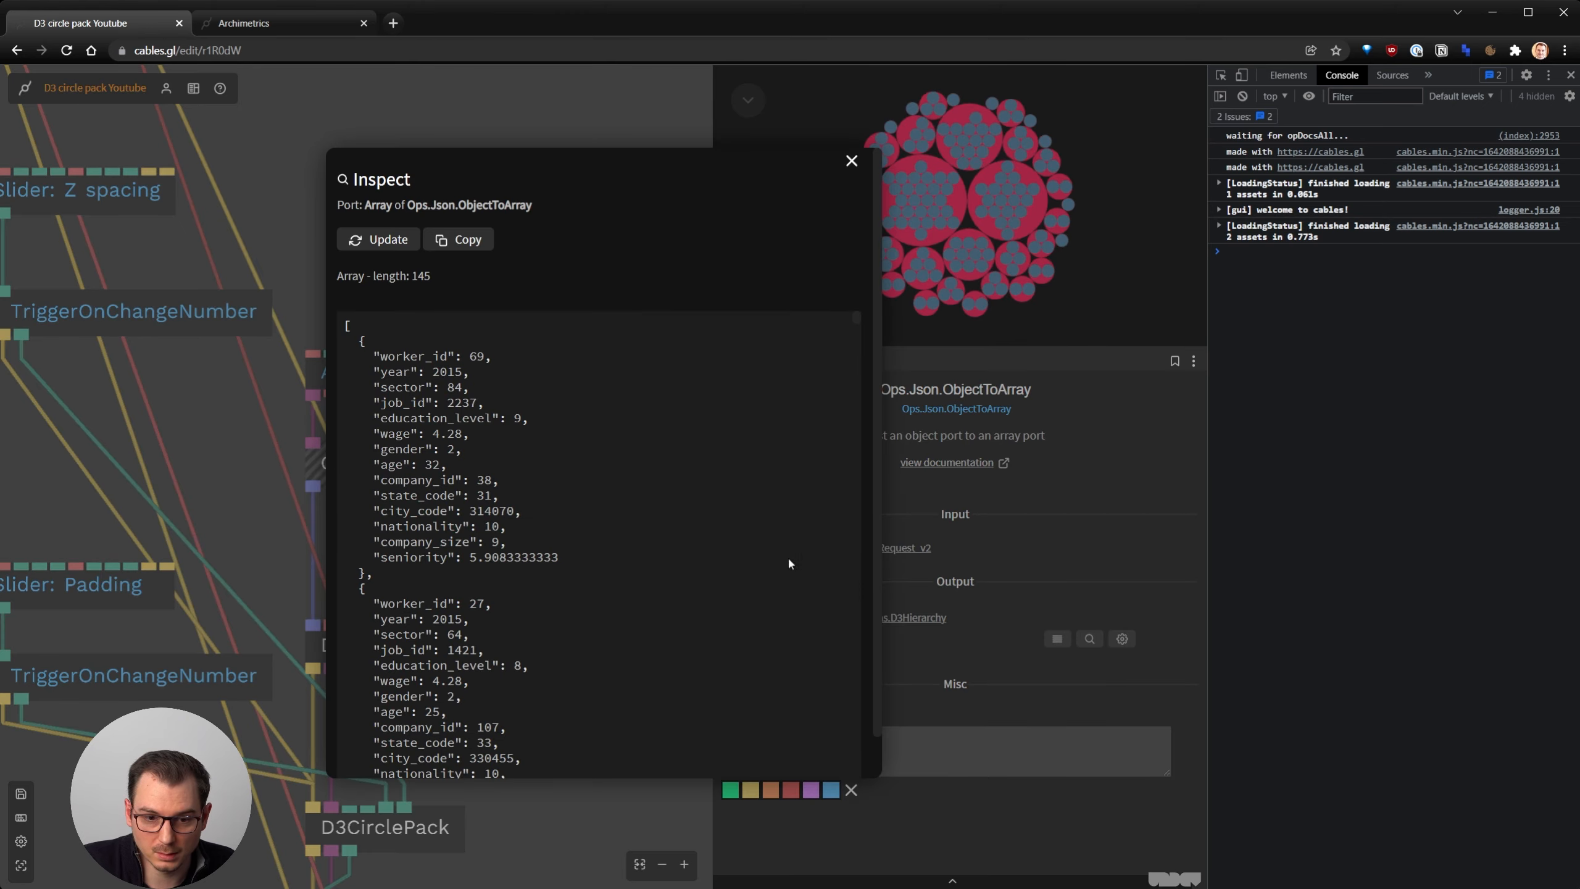
{"action": "left_click_drag", "start_coordinate": [362, 344], "coordinate": [376, 519]}
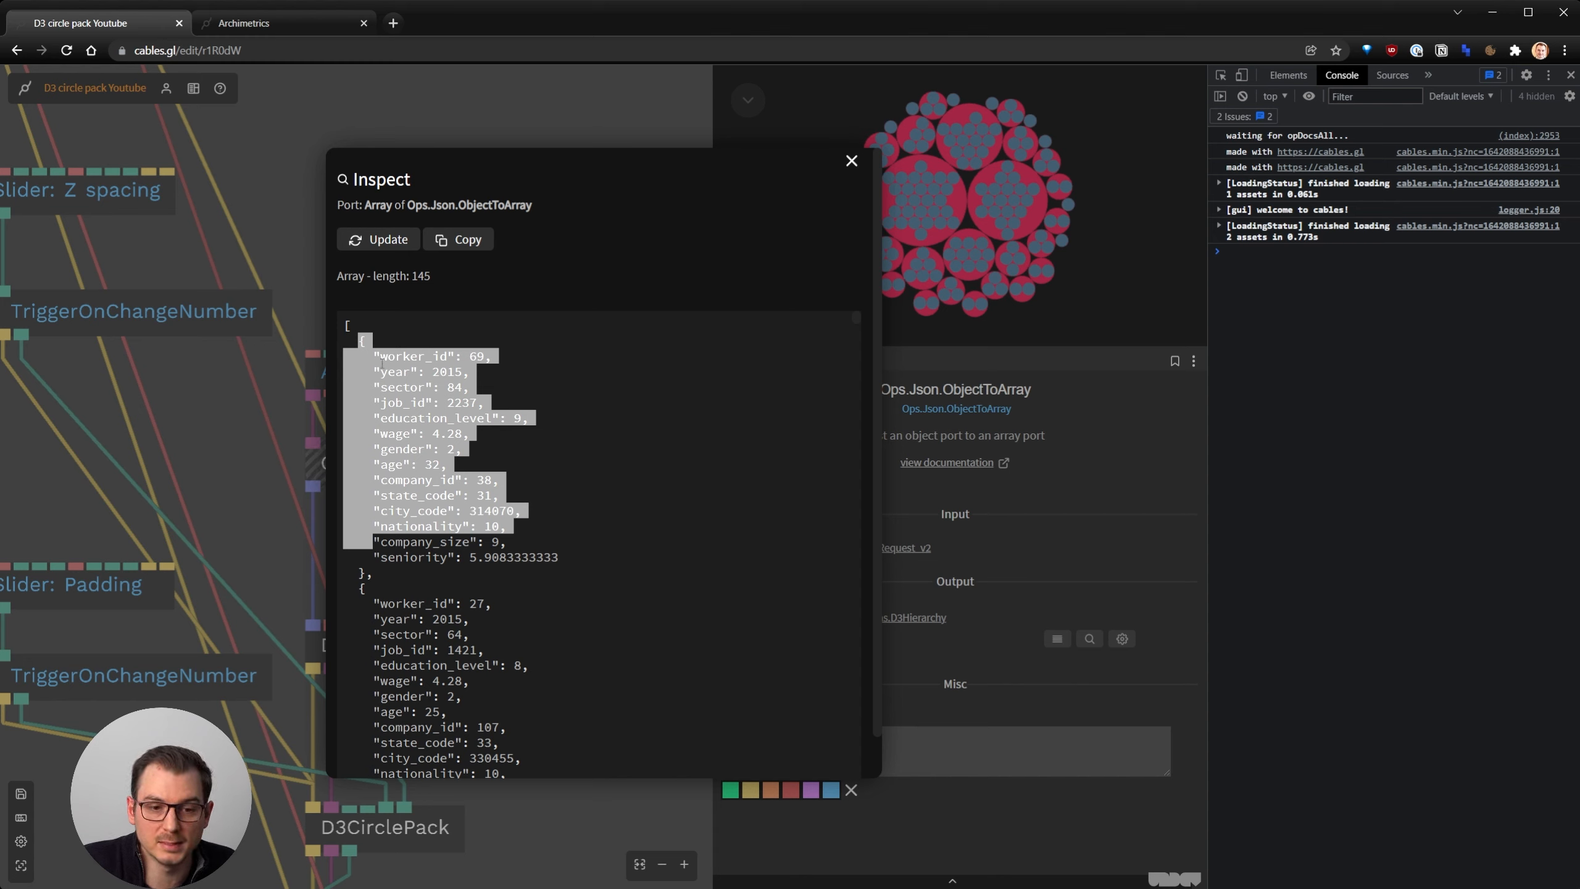
{"action": "left_click", "coordinate": [434, 364]}
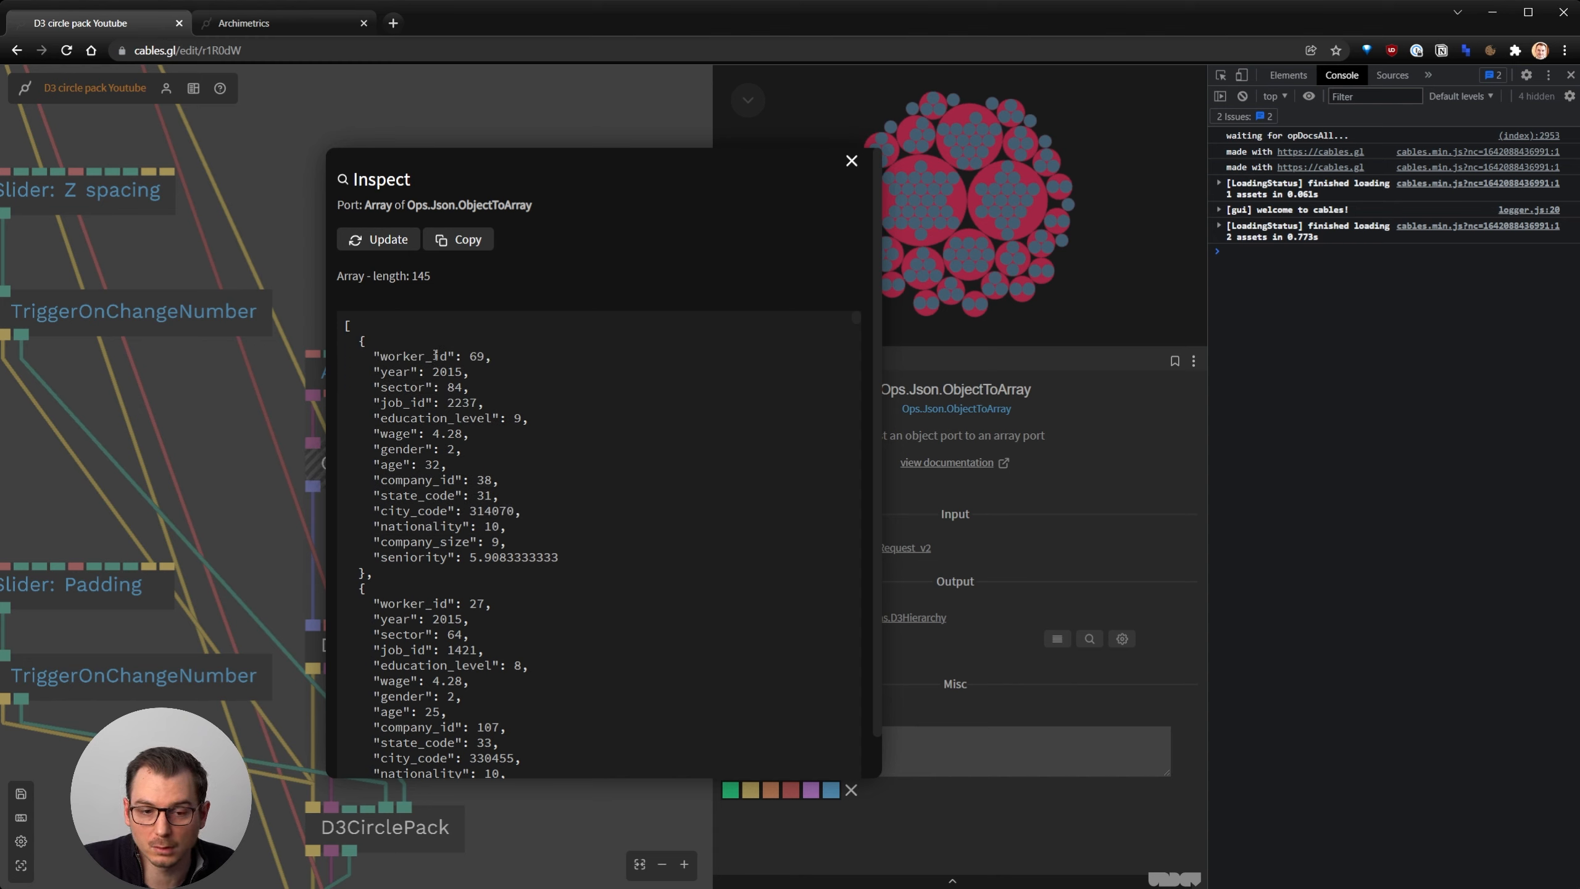
{"action": "left_click", "coordinate": [851, 160]}
{"action": "left_click", "coordinate": [580, 526]}
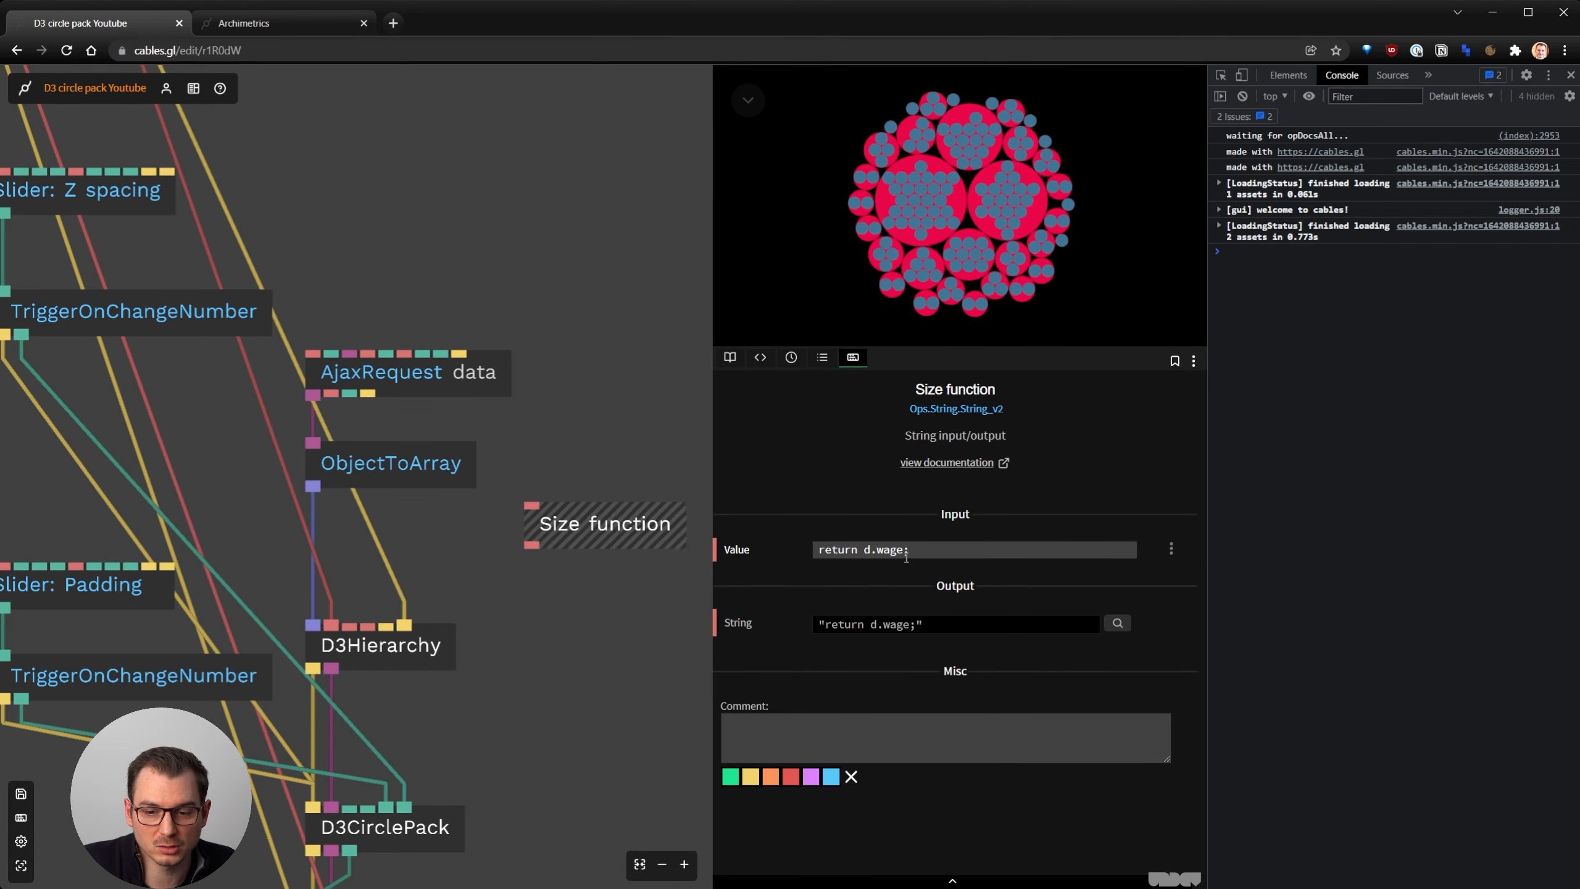
{"action": "left_click_drag", "start_coordinate": [531, 546], "coordinate": [354, 630]}
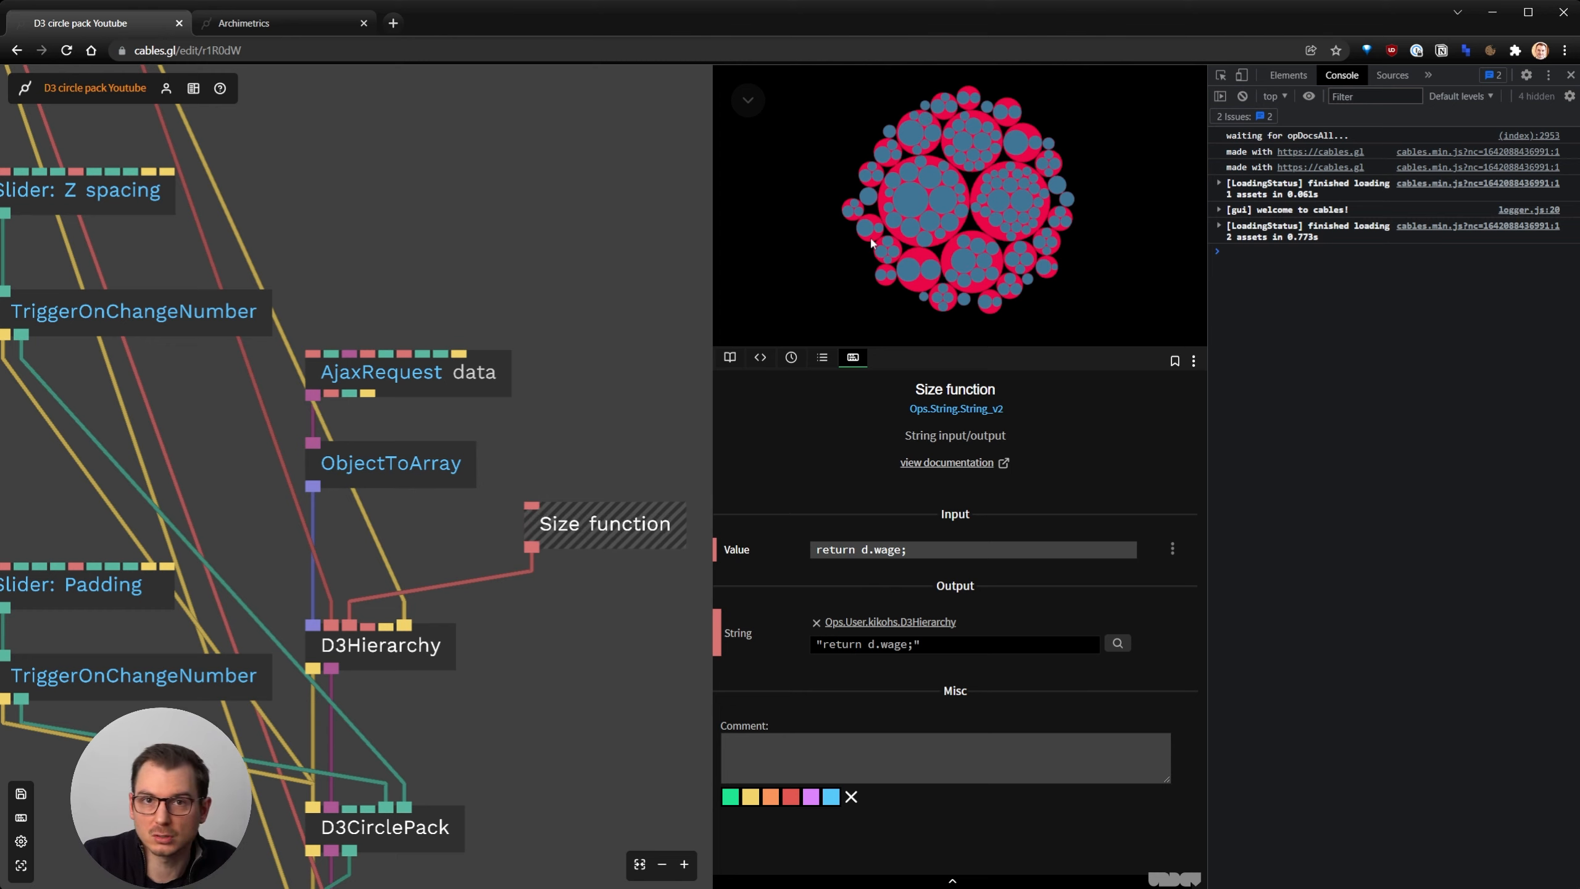
Set Group by to "sector job_id" in the visualization's sidebar and collapse the sidebar
{"action": "left_click", "coordinate": [736, 103]}
{"action": "left_click", "coordinate": [855, 103]}
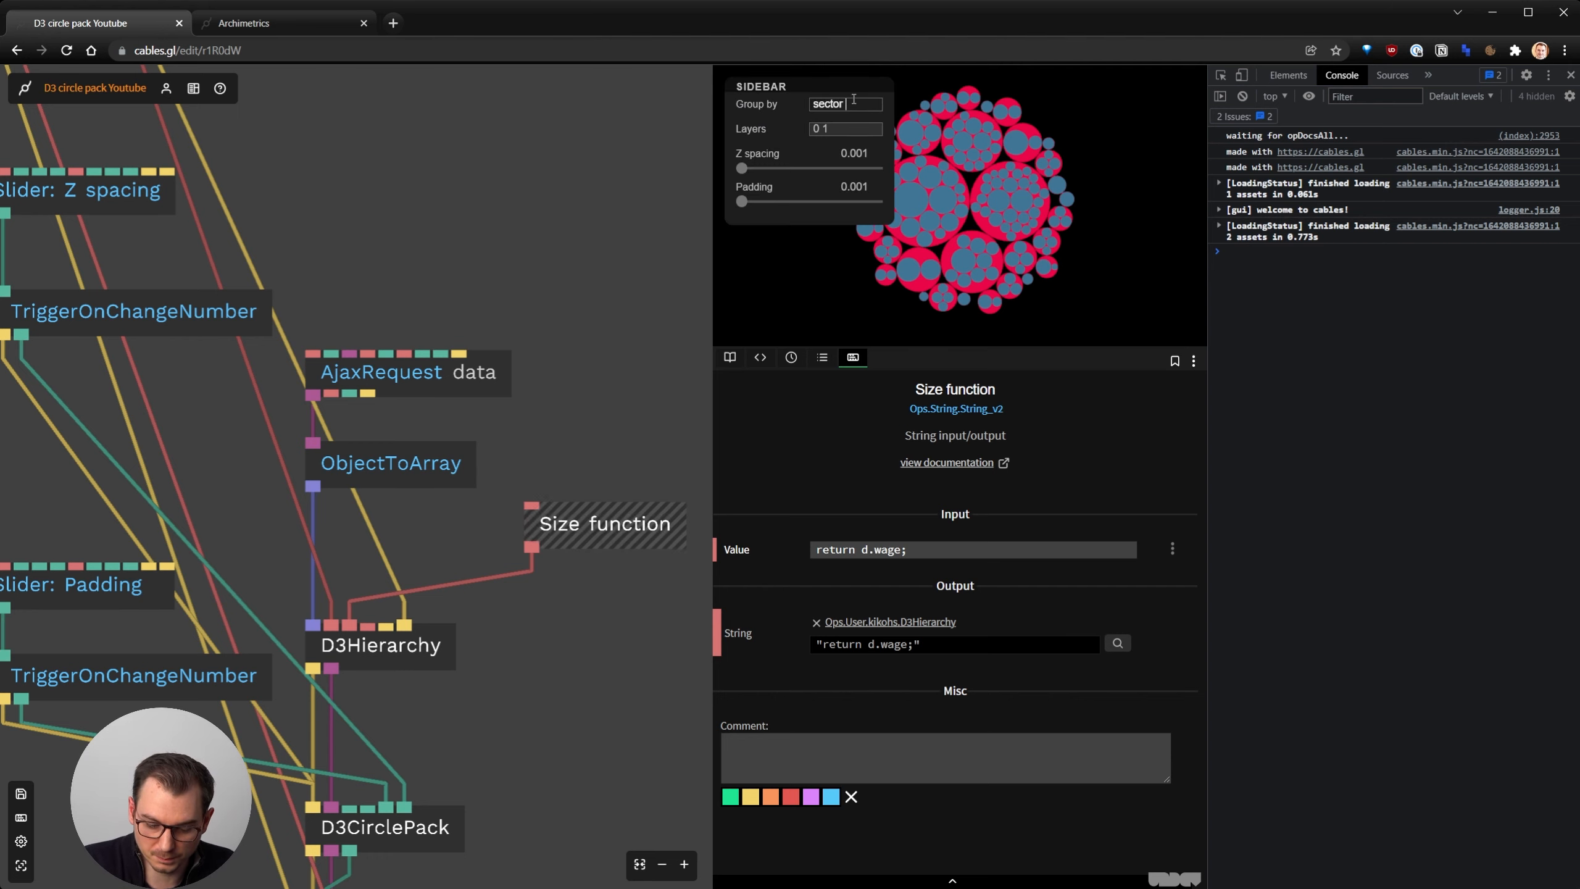
{"action": "type", "text": "job_id"}
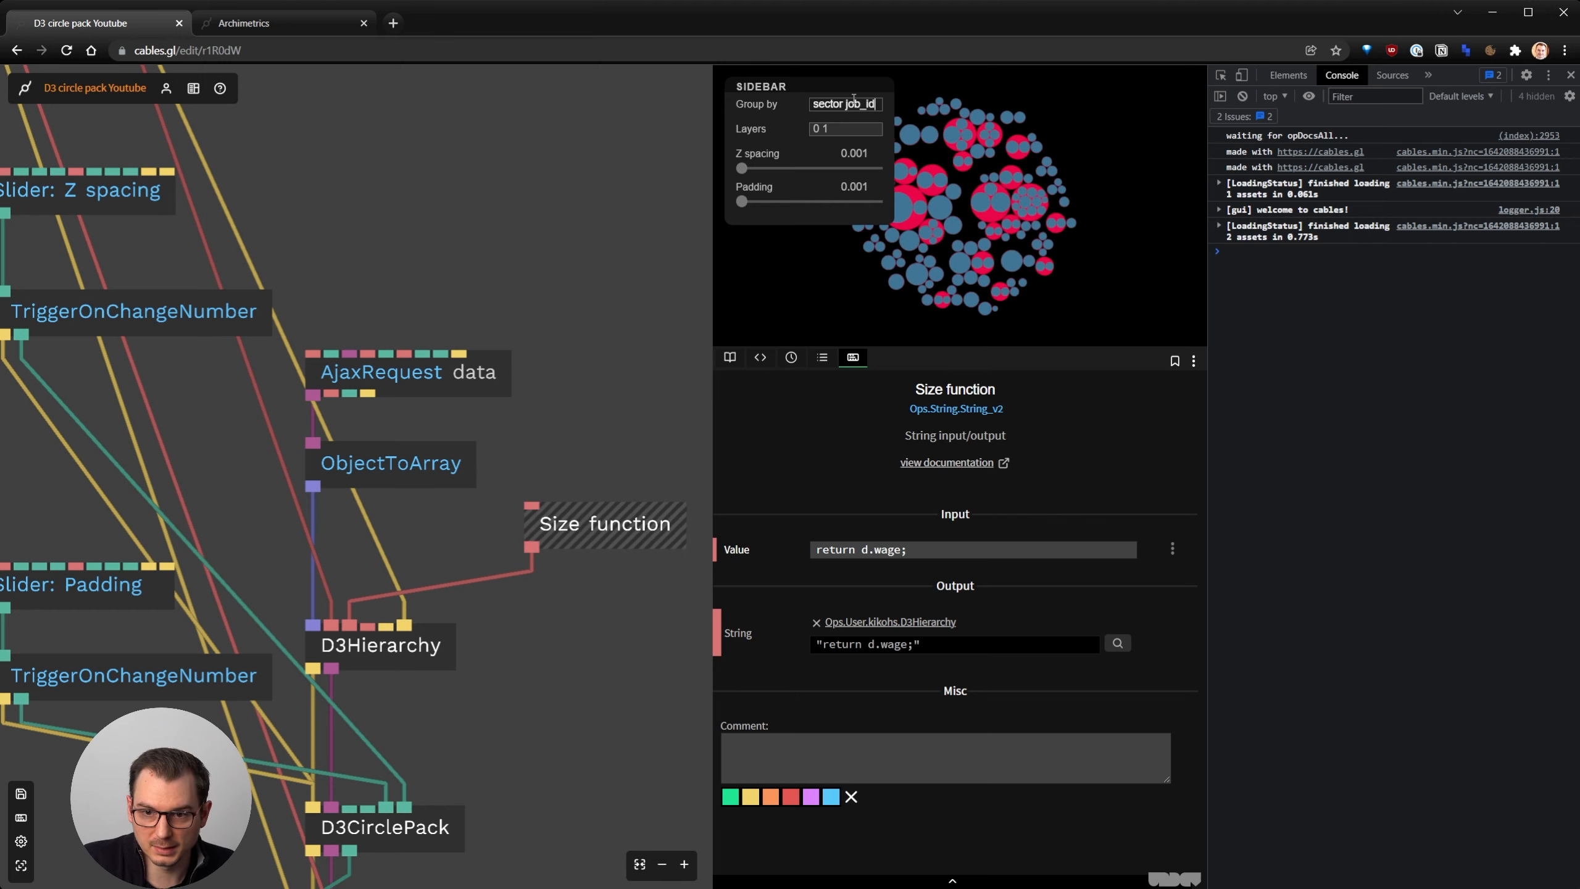
{"action": "left_click", "coordinate": [843, 87]}
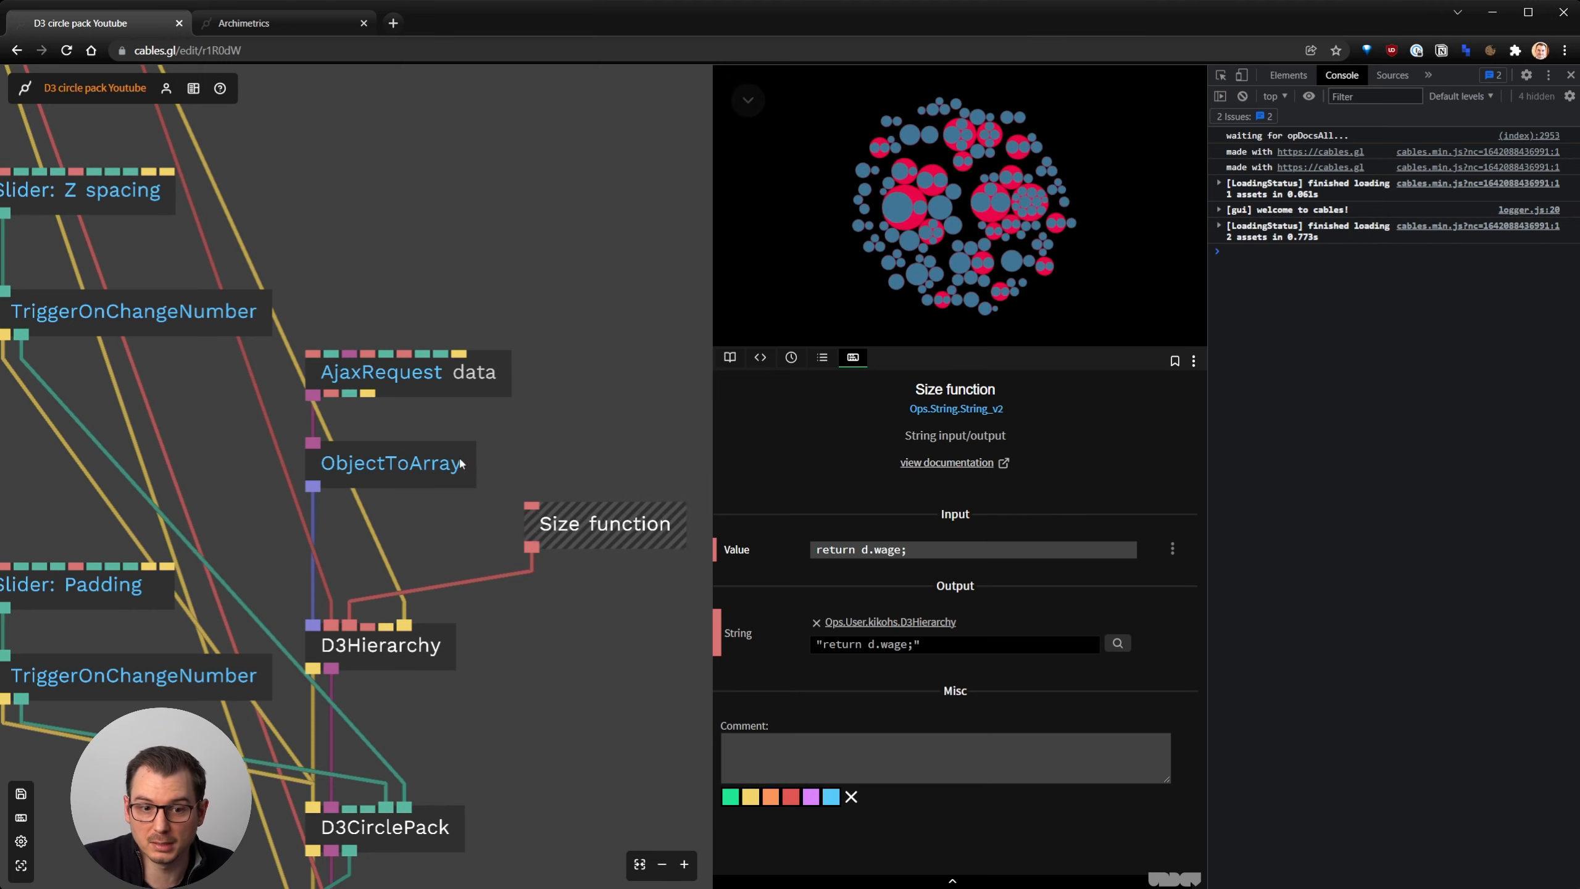
Shift the Size function op closer to D3Hierarchy and restore the sidebar's Group by to "sector"
{"action": "left_click_drag", "start_coordinate": [521, 543], "coordinate": [523, 550]}
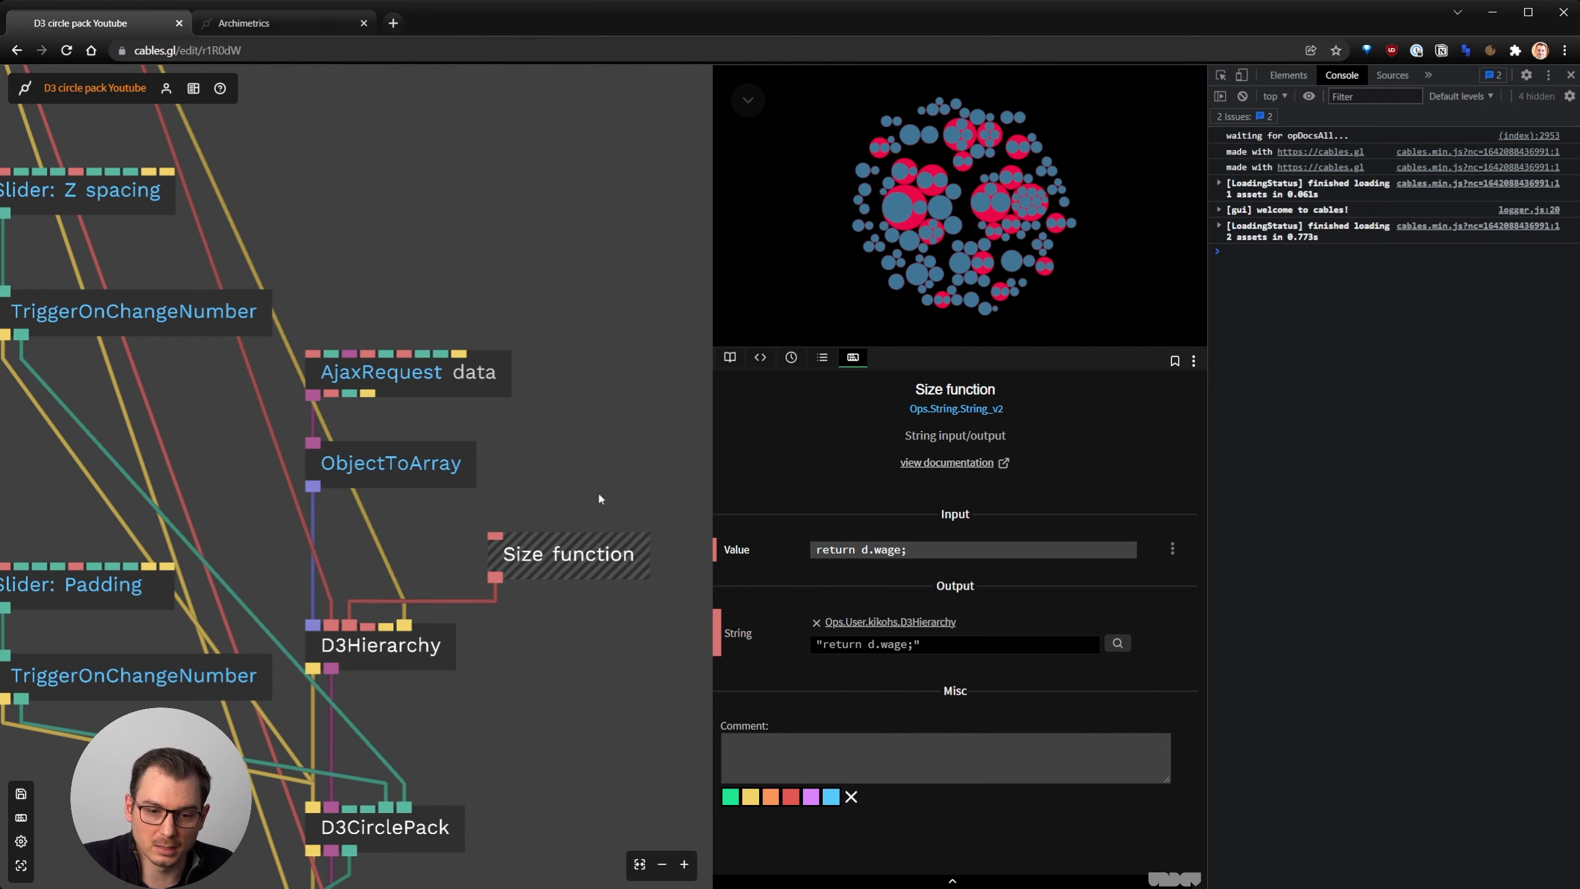
{"action": "left_click", "coordinate": [753, 94]}
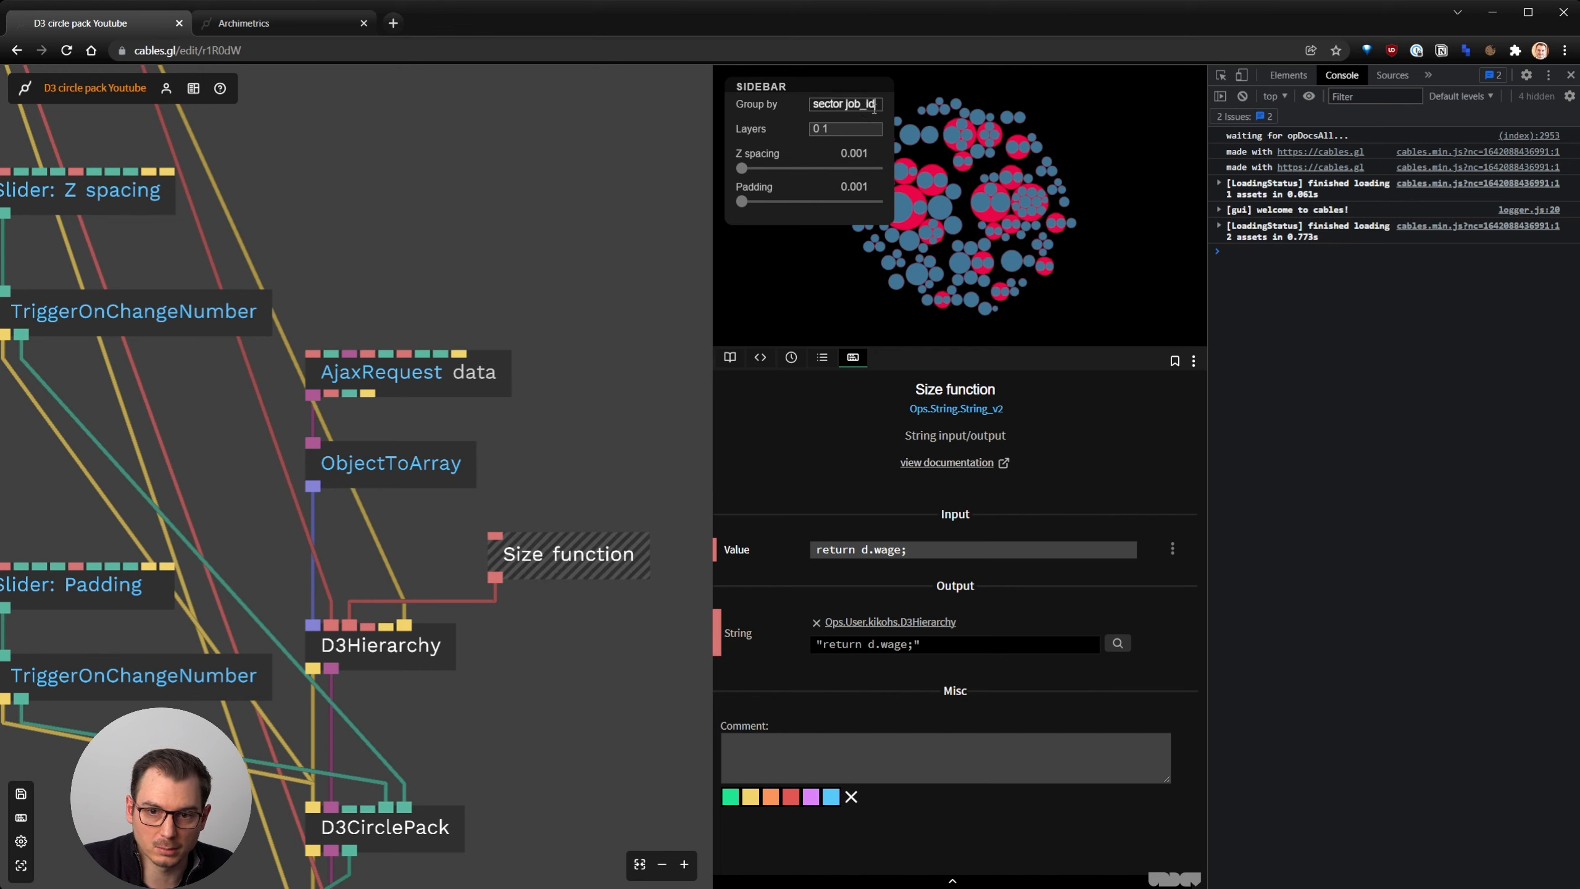
{"action": "key", "text": "BackSpace"}
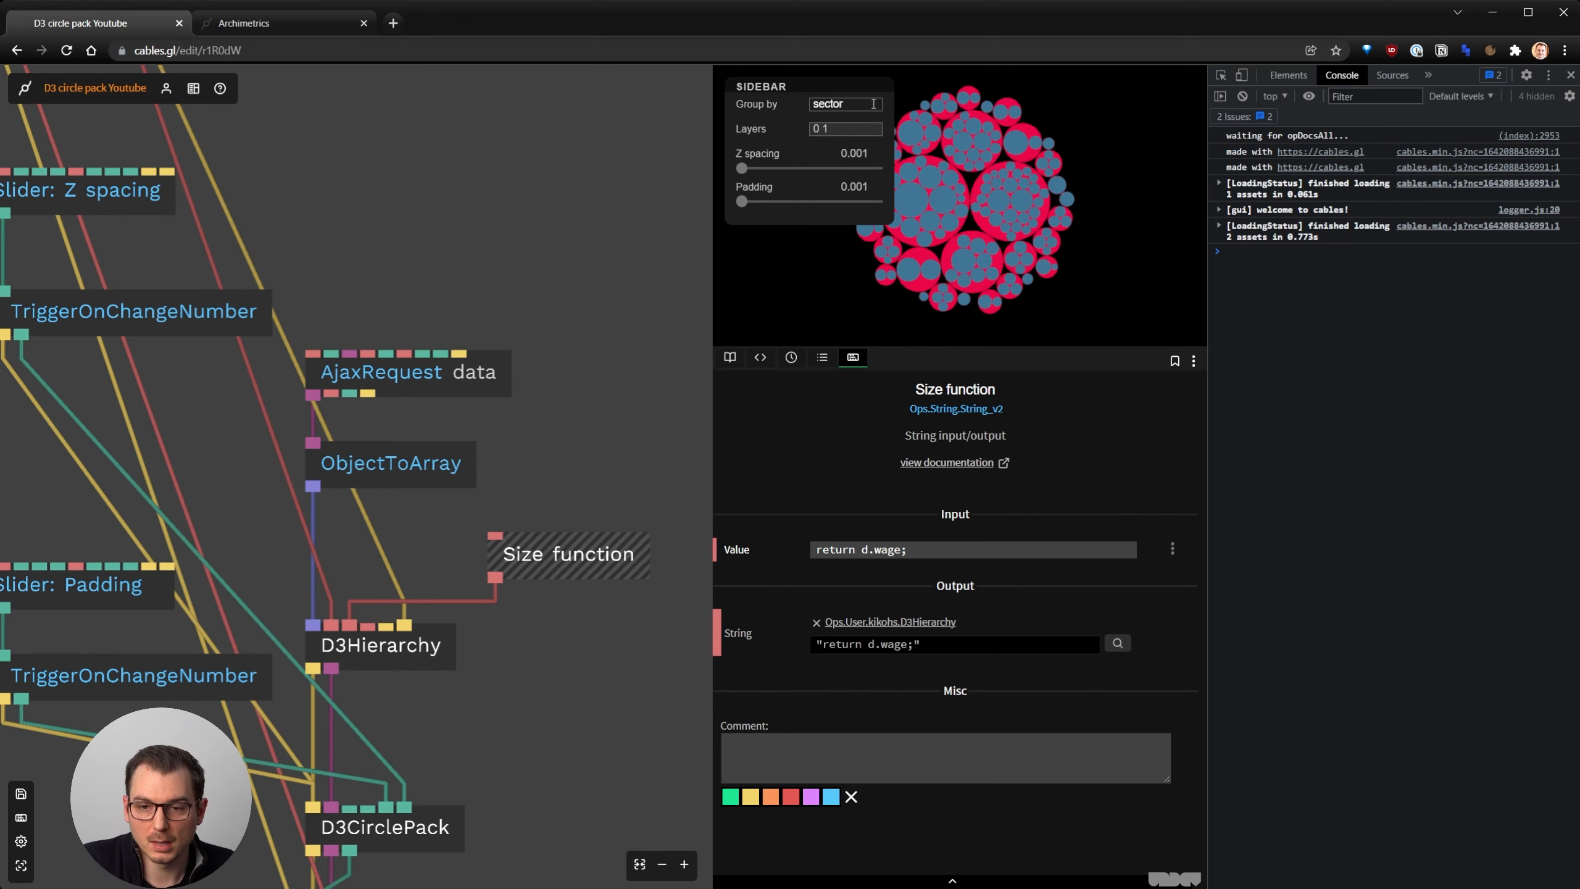
{"action": "left_click", "coordinate": [843, 90]}
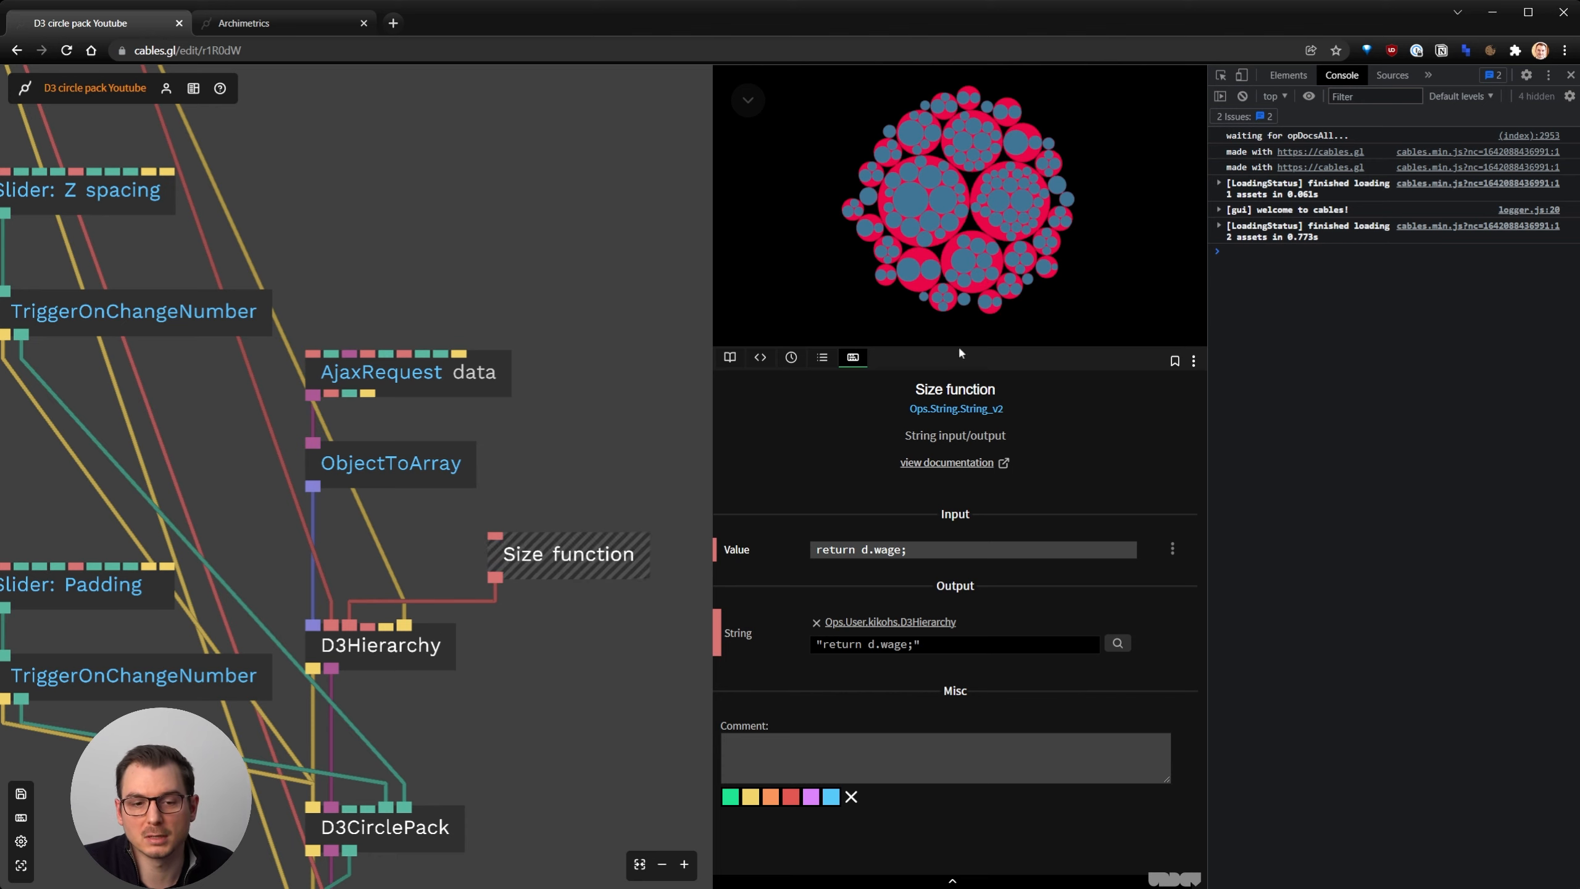
Move the Size function op up beside AjaxRequest and paste the Sort function StringEditor op below it
{"action": "left_click_drag", "start_coordinate": [616, 553], "coordinate": [630, 493]}
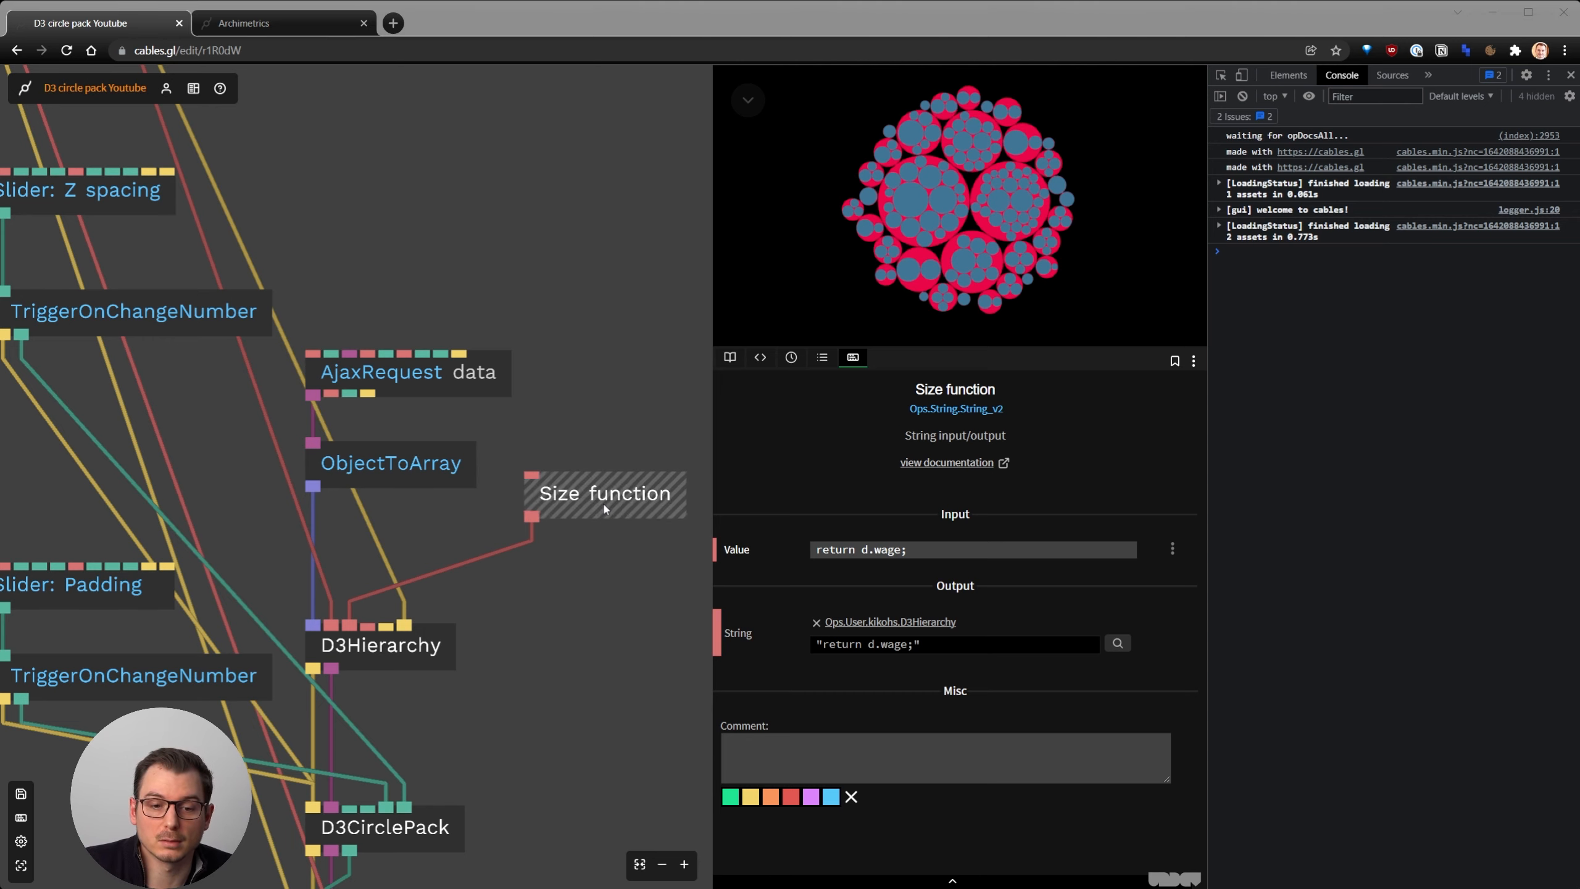
{"action": "left_click_drag", "start_coordinate": [602, 502], "coordinate": [603, 442]}
{"action": "key", "text": "ctrl+v"}
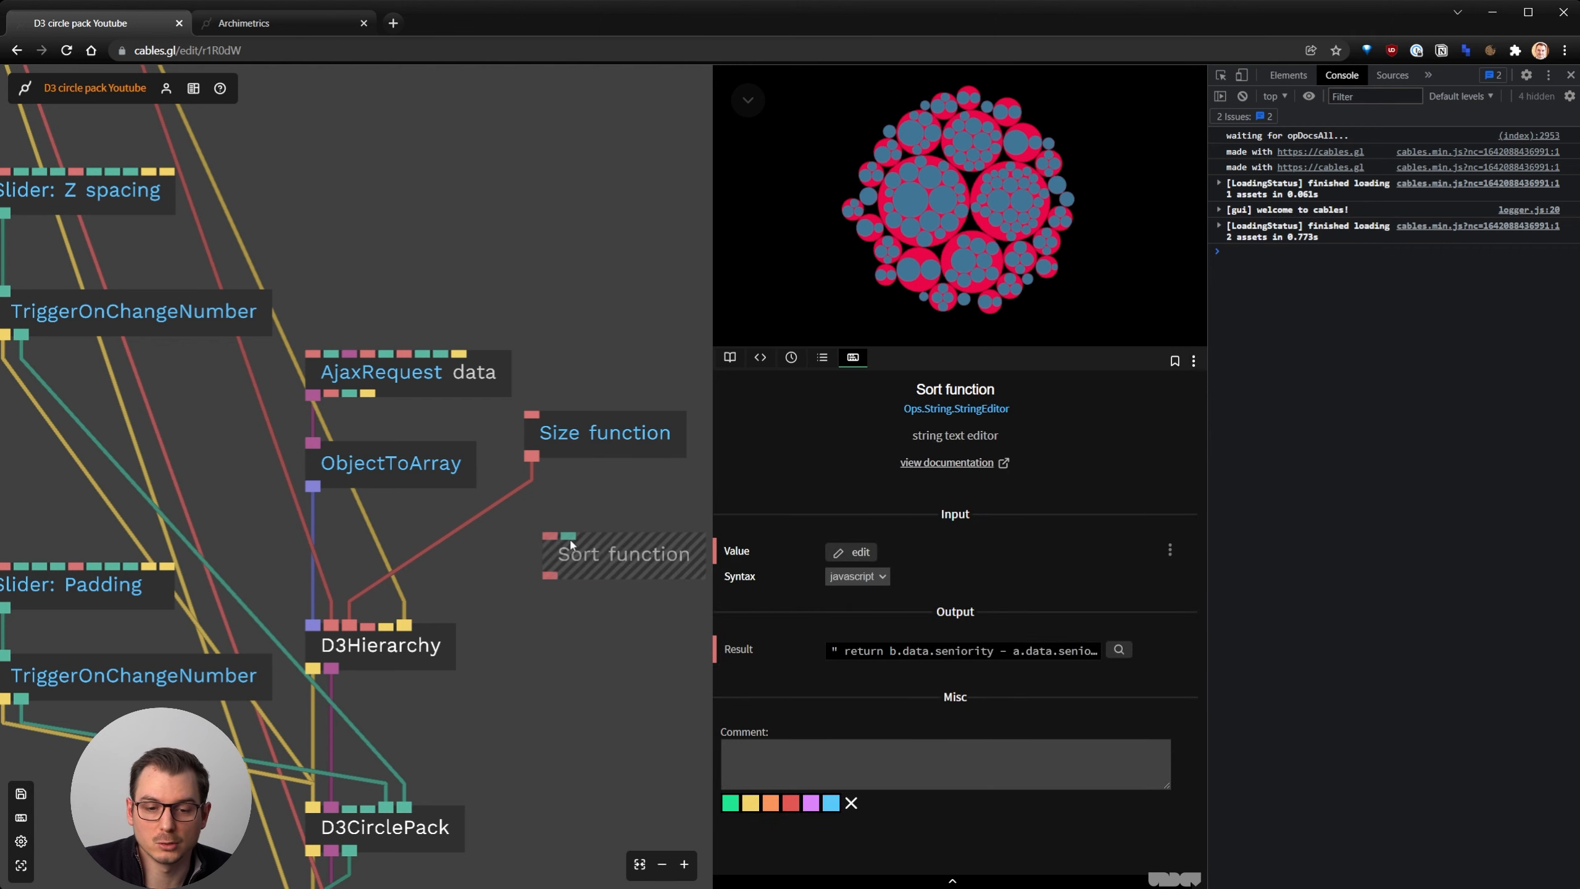
Review the Sort function's JavaScript comparing seniority and value, and connect its Result to D3Hierarchy's Custom Sort Function input
{"action": "left_click", "coordinate": [851, 551]}
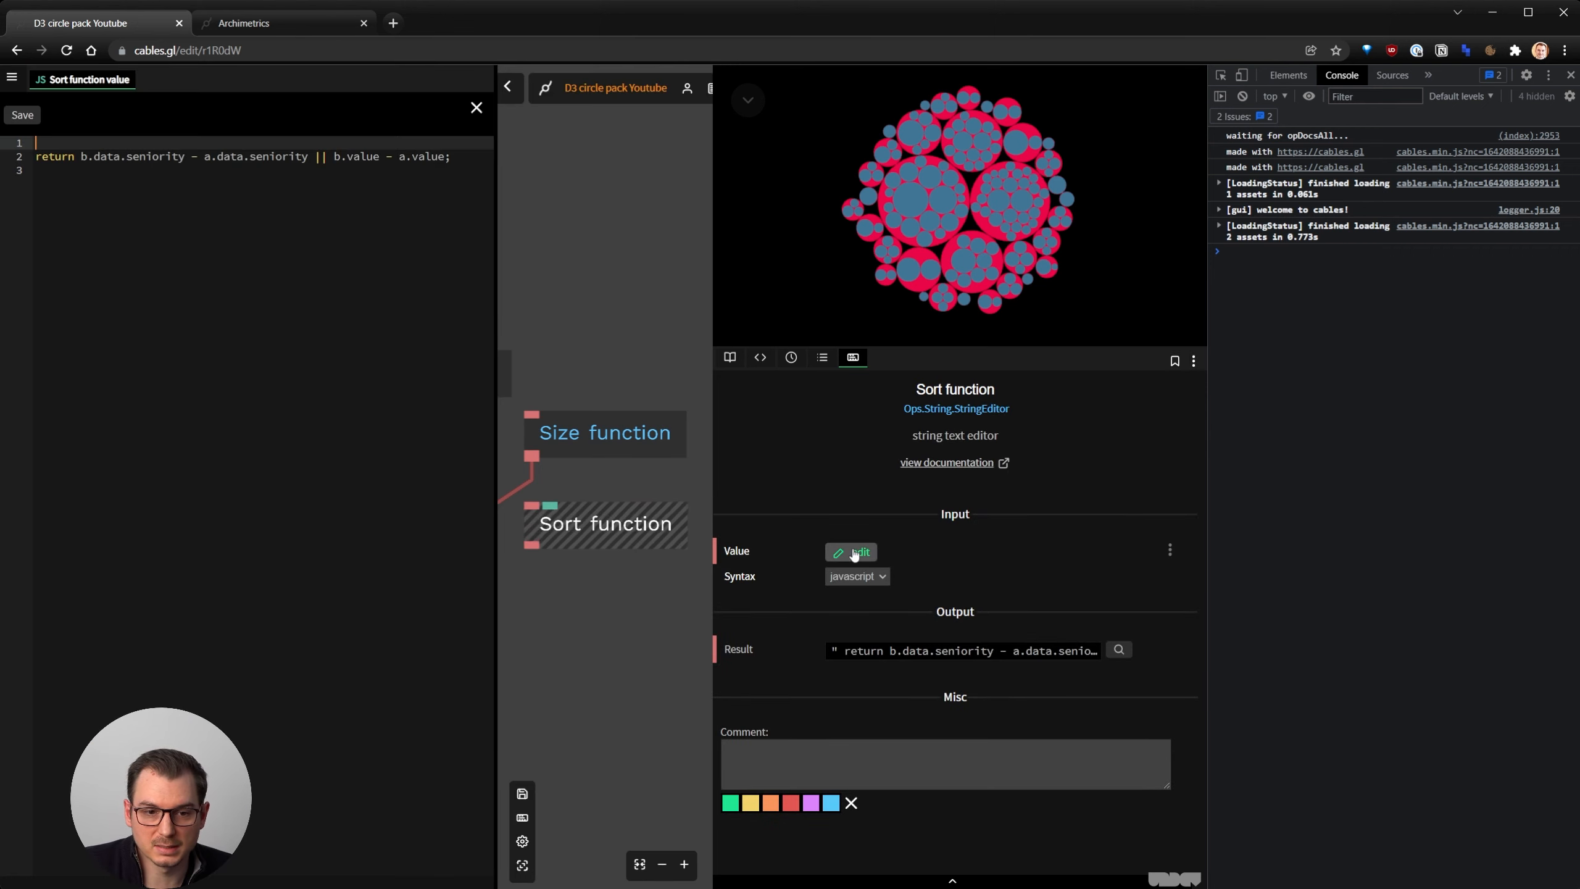
{"action": "left_click", "coordinate": [89, 158]}
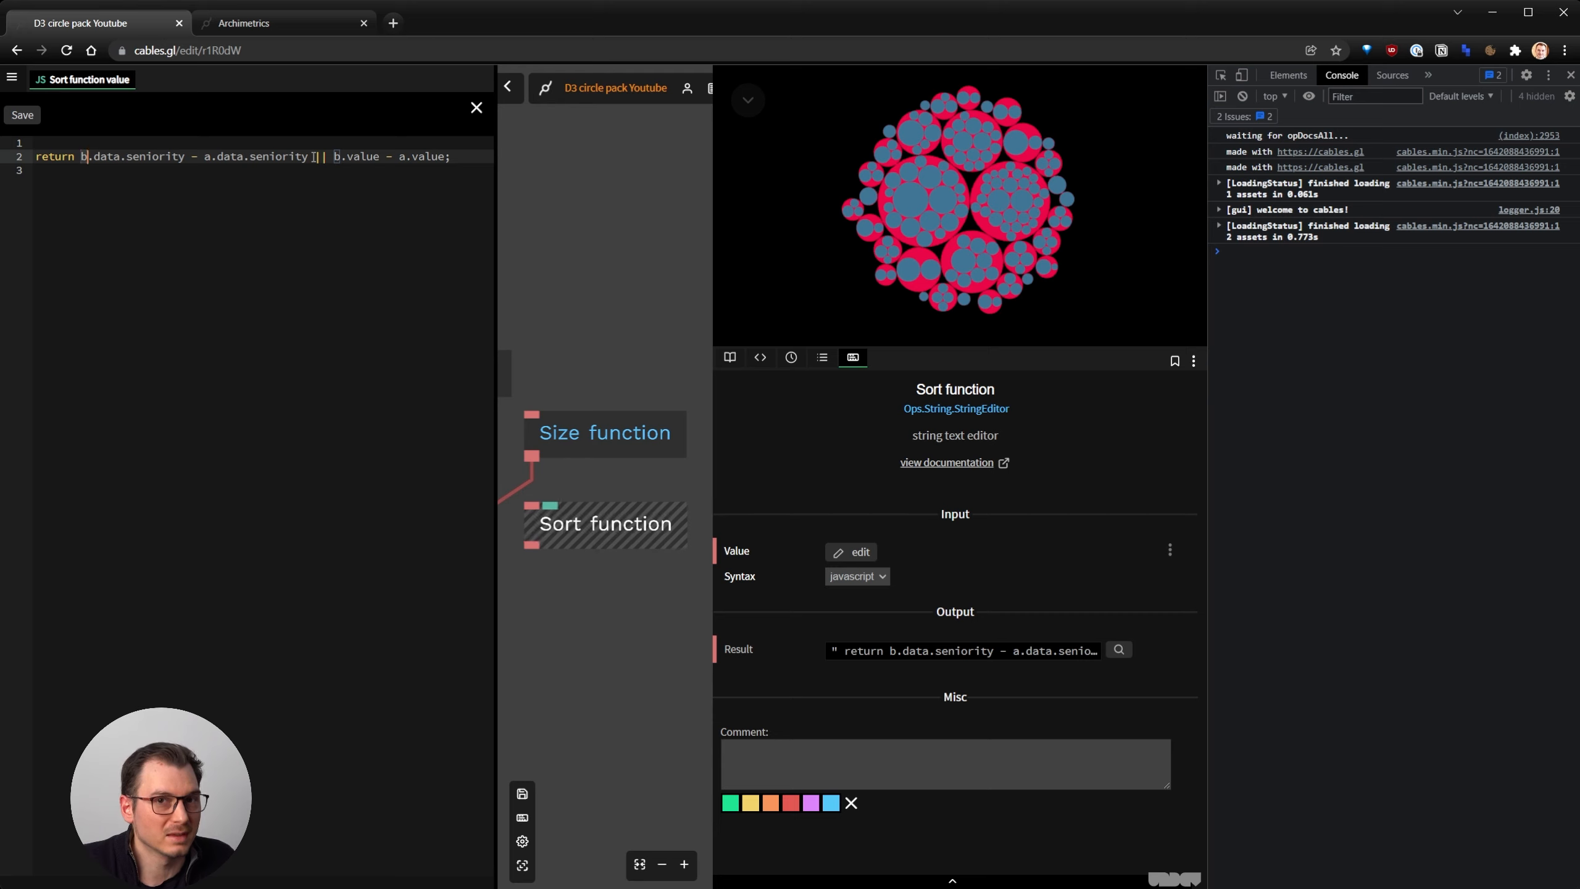
{"action": "left_click", "coordinate": [477, 108]}
{"action": "left_click_drag", "start_coordinate": [532, 545], "coordinate": [368, 629]}
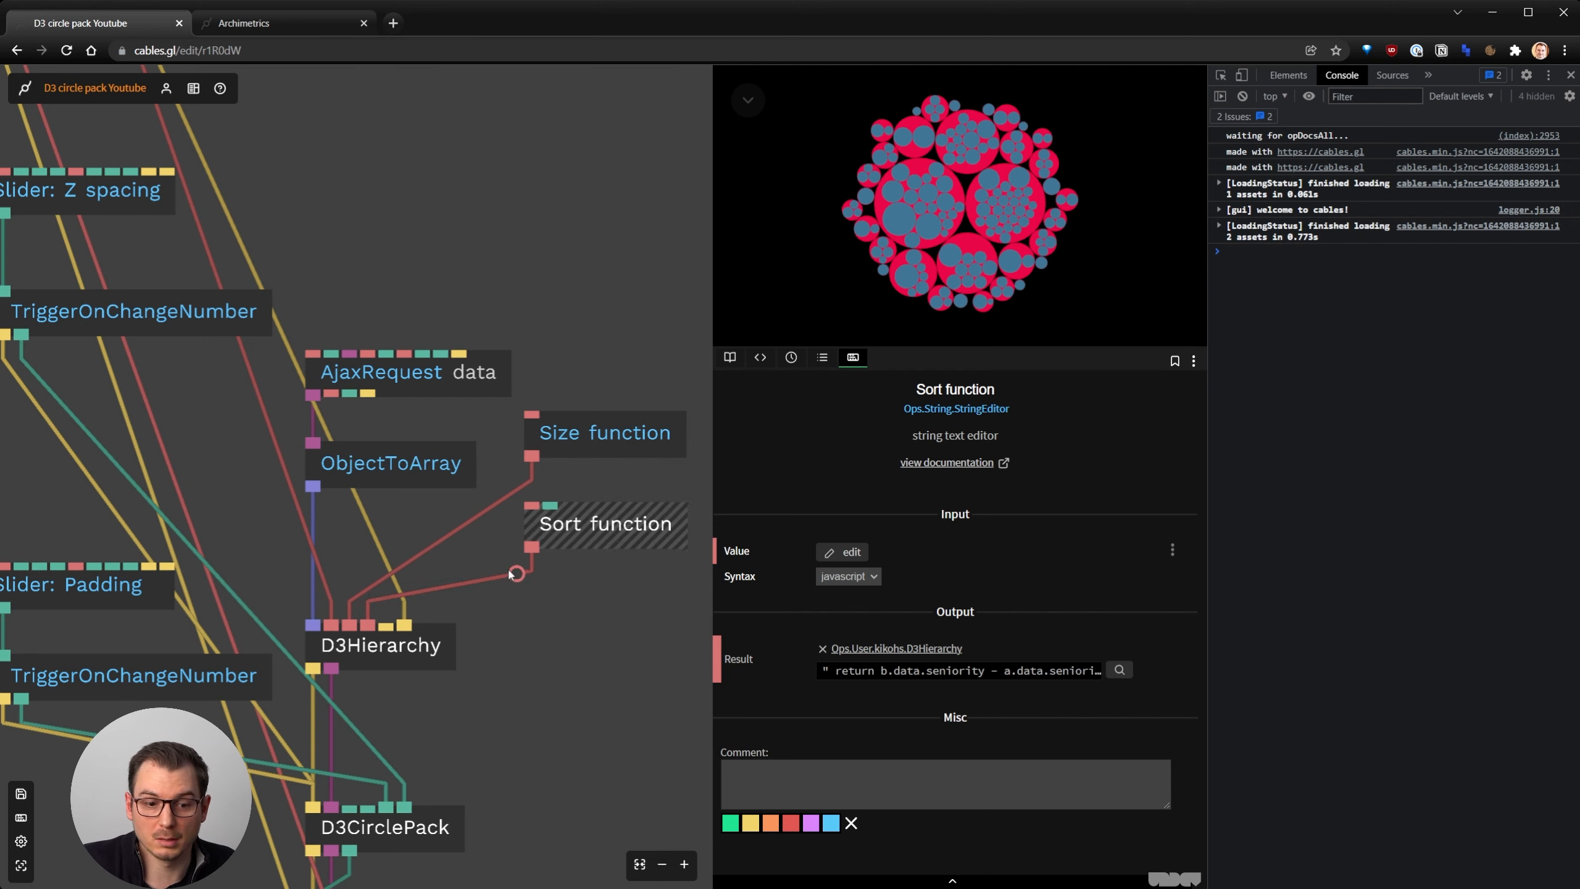
Print D3Hierarchy's hierarchy to the console and expand the root object and its children array
{"action": "left_click", "coordinate": [444, 650]}
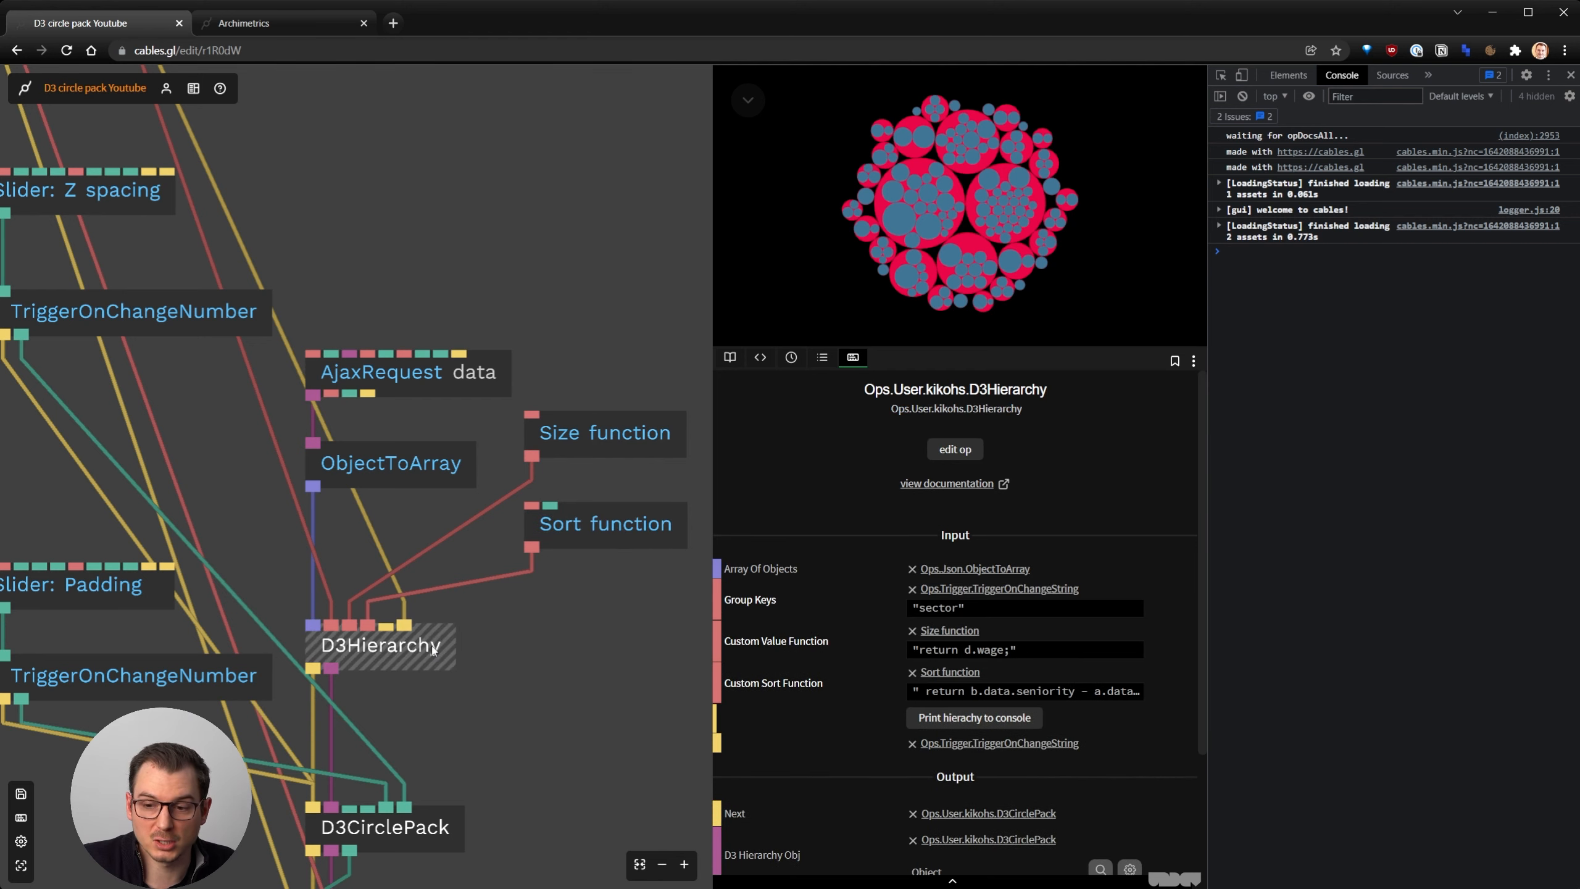
{"action": "left_click", "coordinate": [975, 717]}
{"action": "left_click", "coordinate": [1231, 270]}
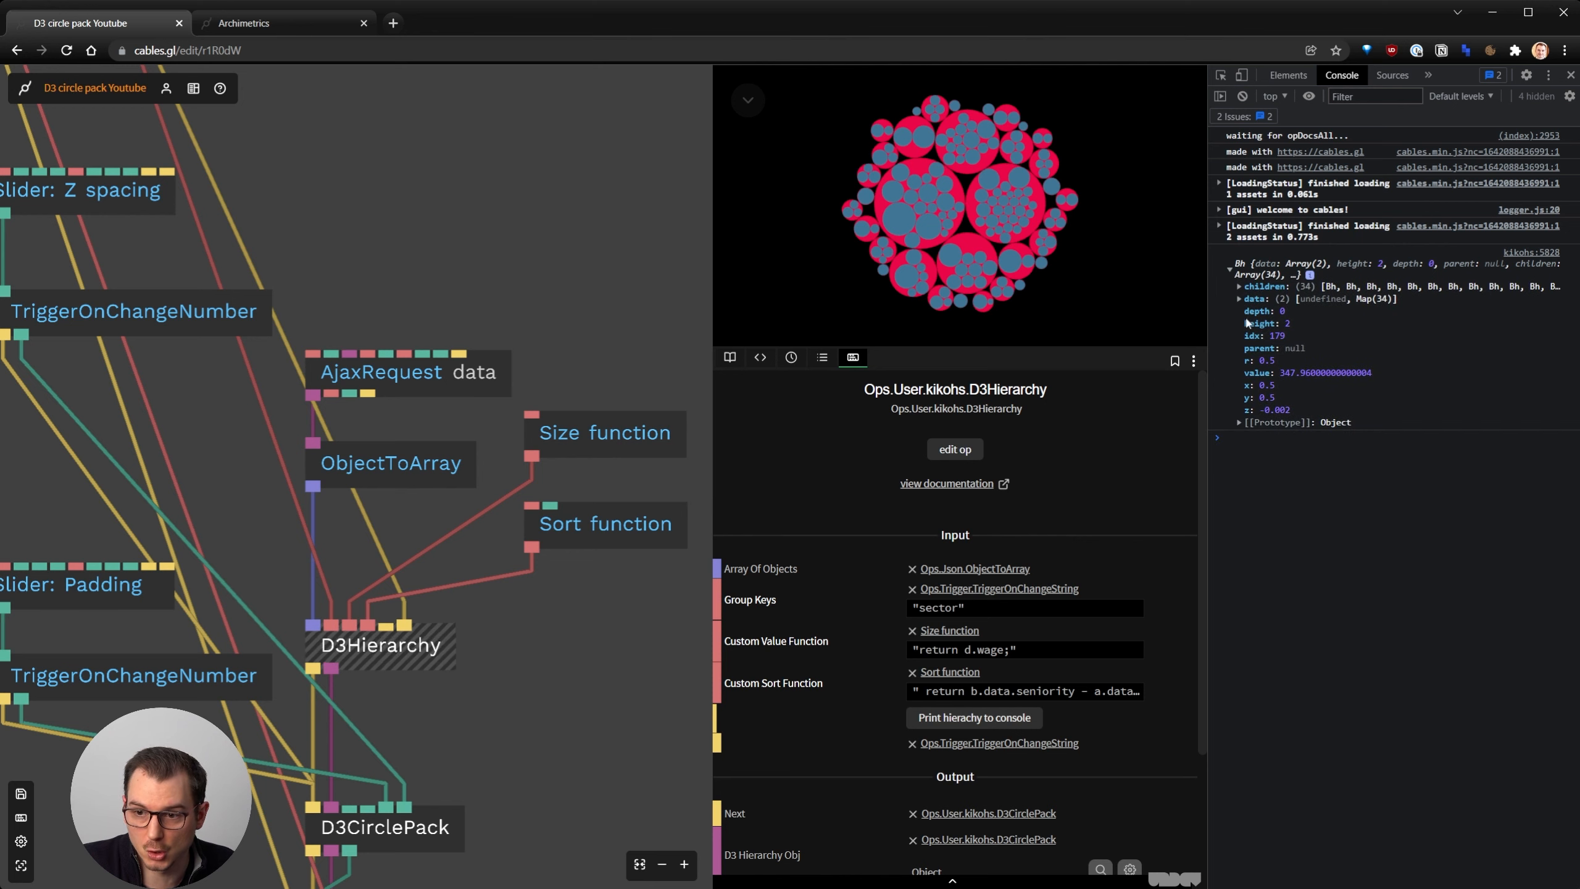
{"action": "left_click", "coordinate": [1239, 288]}
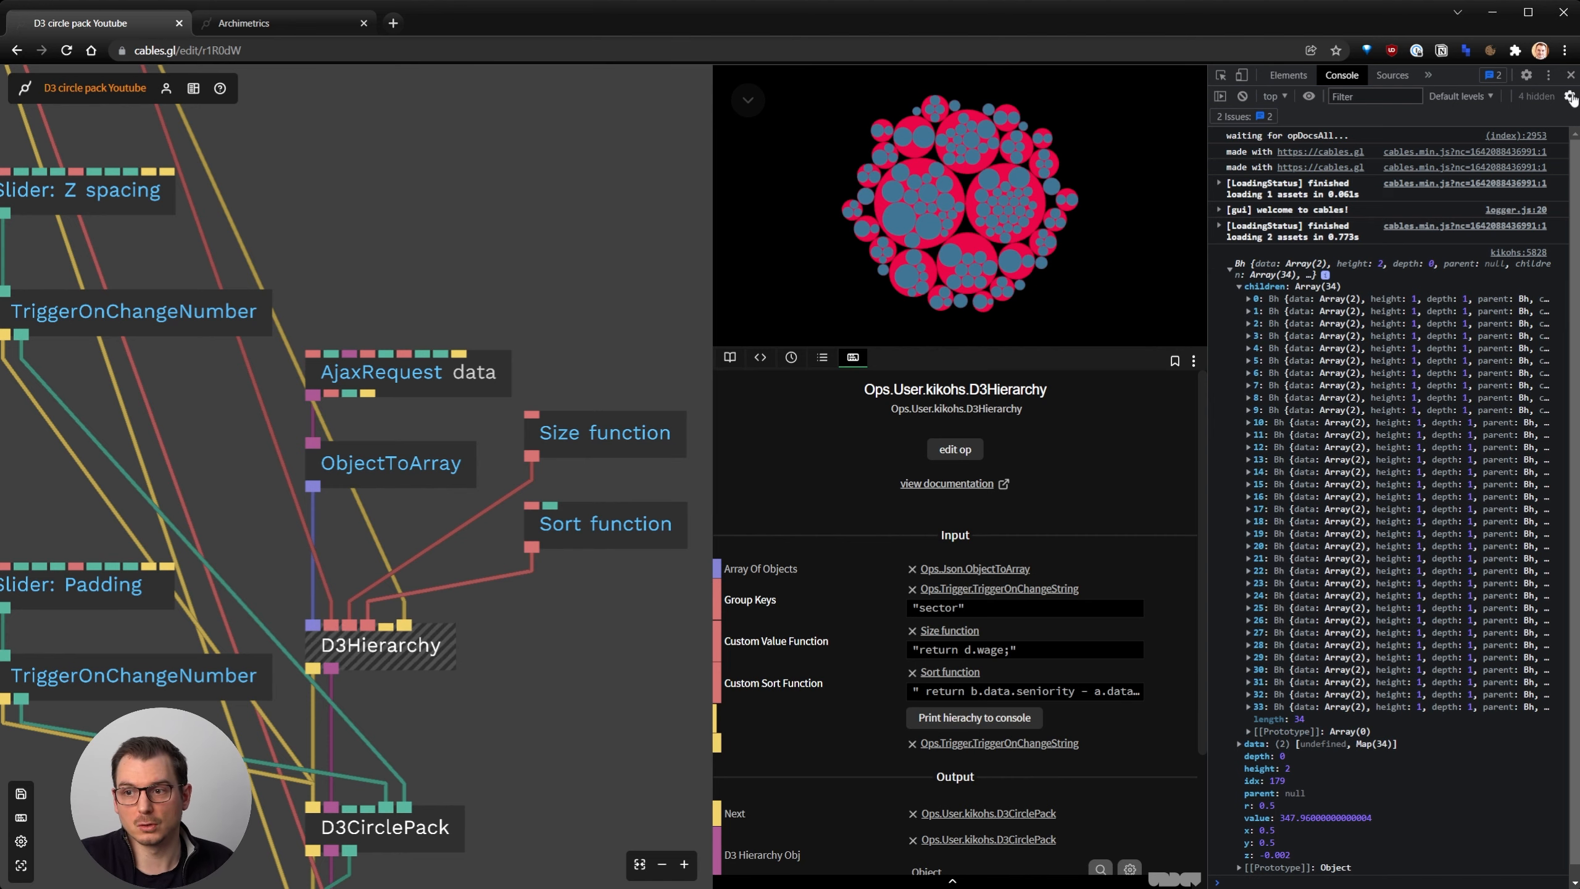
Close the developer tools and save the patch
{"action": "left_click", "coordinate": [1571, 74]}
{"action": "left_click", "coordinate": [843, 634]}
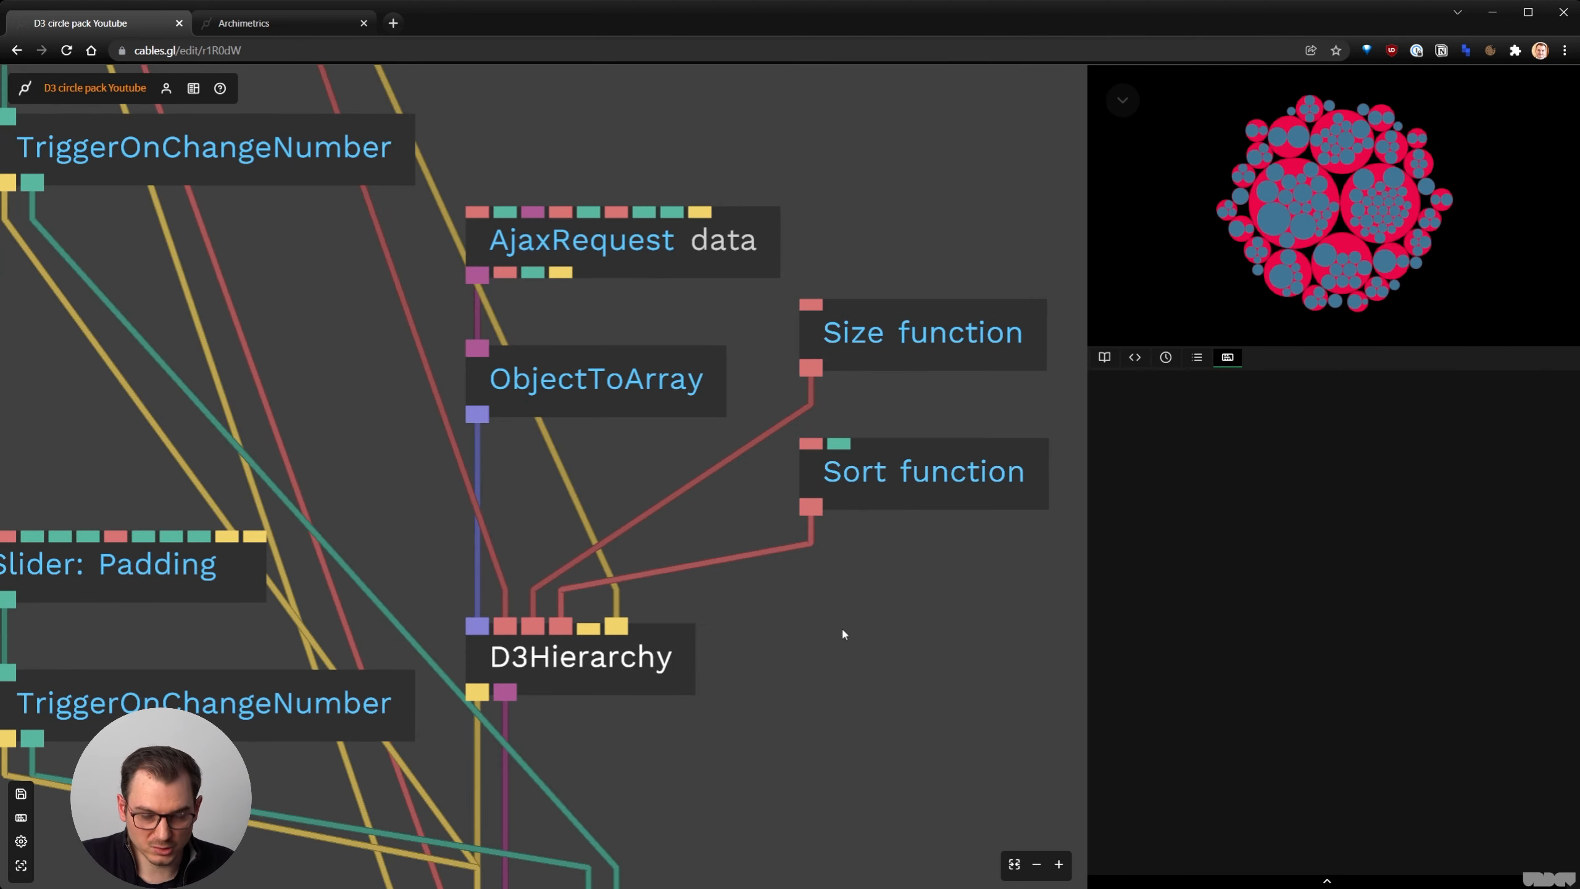
{"action": "key", "text": "ctrl+s"}
Examine how GetLayerFromHierachylayout's array outputs feed D3ColorHierarchy and MeshInstancer in the saved patch
{"action": "scroll", "coordinate": [867, 647], "scroll_direction": "down", "scroll_amount": 3}
{"action": "left_click_drag", "start_coordinate": [868, 647], "coordinate": [539, 490]}
{"action": "scroll", "coordinate": [607, 574], "scroll_direction": "down", "scroll_amount": 3}
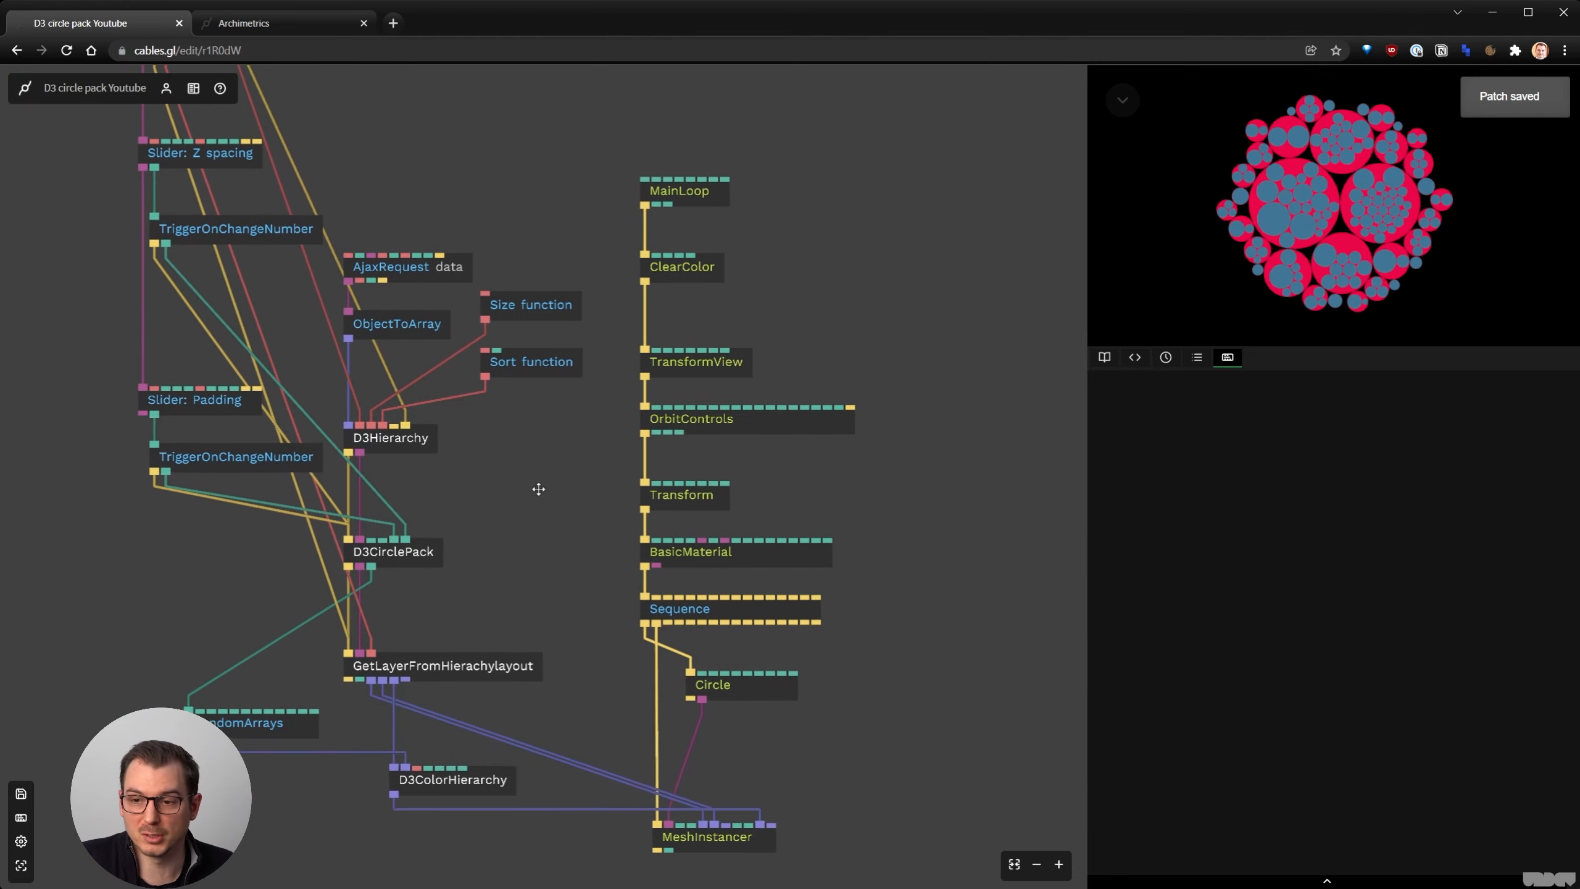
{"action": "scroll", "coordinate": [548, 517], "scroll_direction": "down", "scroll_amount": 3}
{"action": "scroll", "coordinate": [439, 685], "scroll_direction": "up", "scroll_amount": 2}
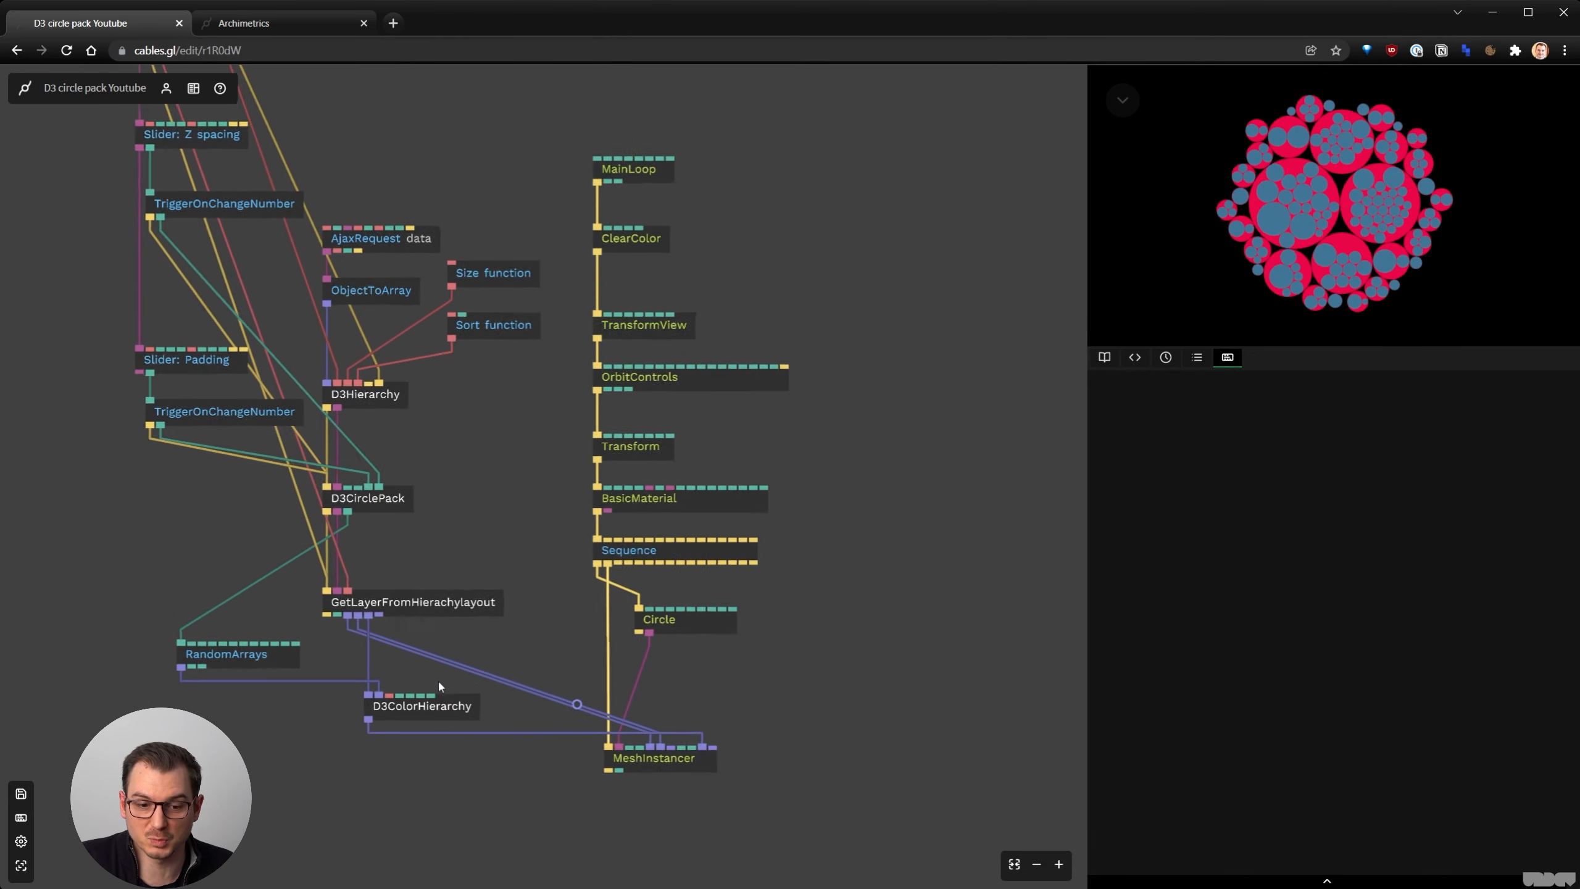
{"action": "scroll", "coordinate": [583, 737], "scroll_direction": "up", "scroll_amount": 1}
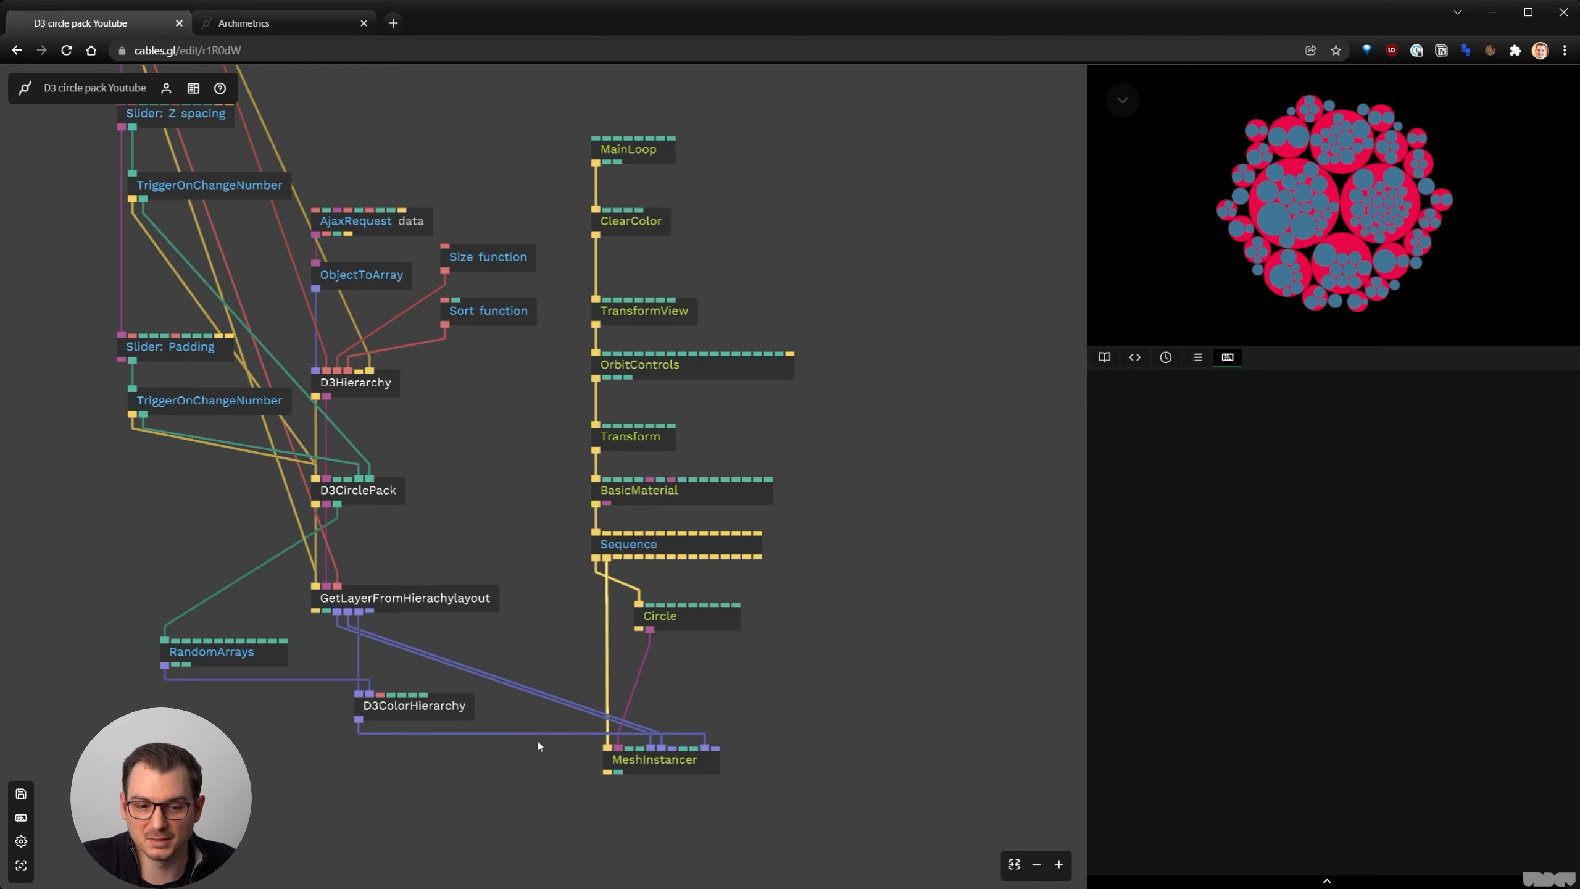
{"action": "scroll", "coordinate": [536, 739], "scroll_direction": "up", "scroll_amount": 3}
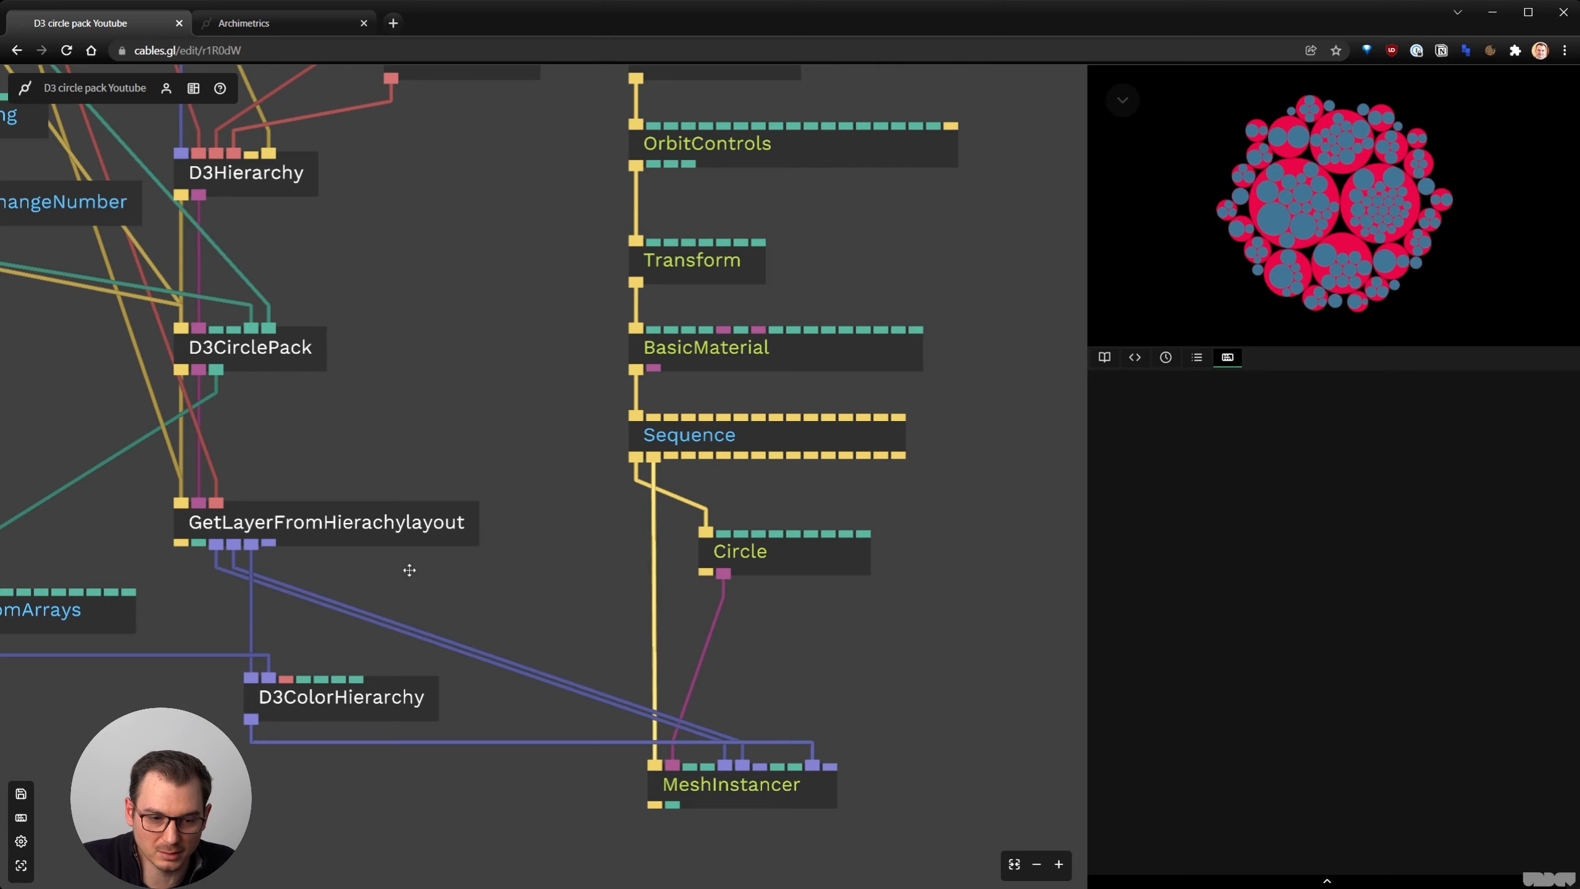
{"action": "scroll", "coordinate": [344, 561], "scroll_direction": "up", "scroll_amount": 3}
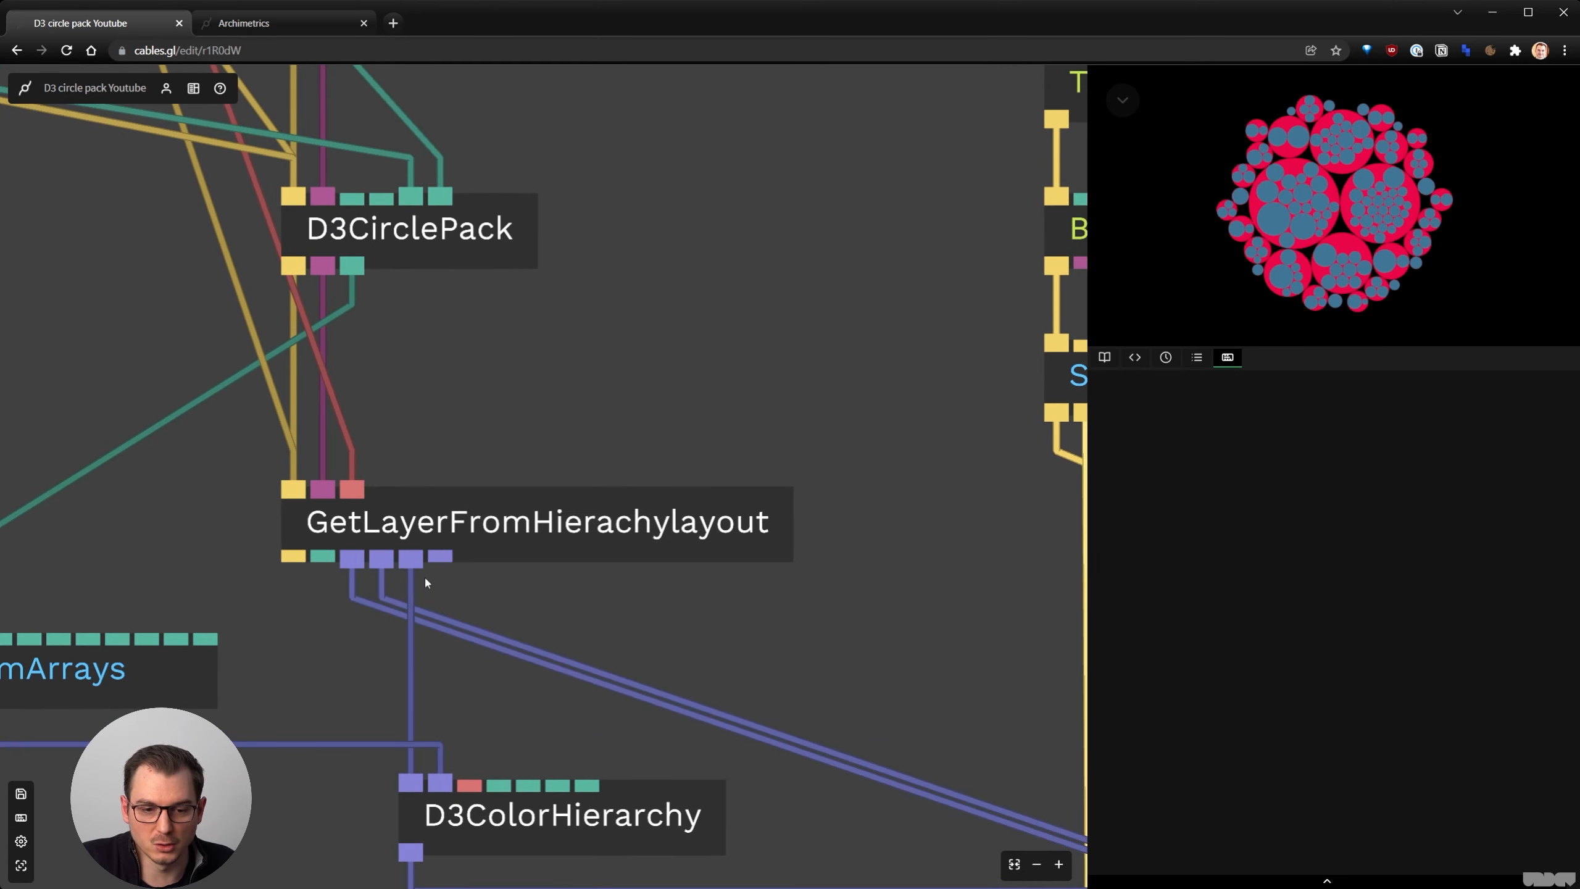
{"action": "scroll", "coordinate": [425, 576], "scroll_direction": "down", "scroll_amount": 4}
{"action": "left_click_drag", "start_coordinate": [787, 700], "coordinate": [606, 720]}
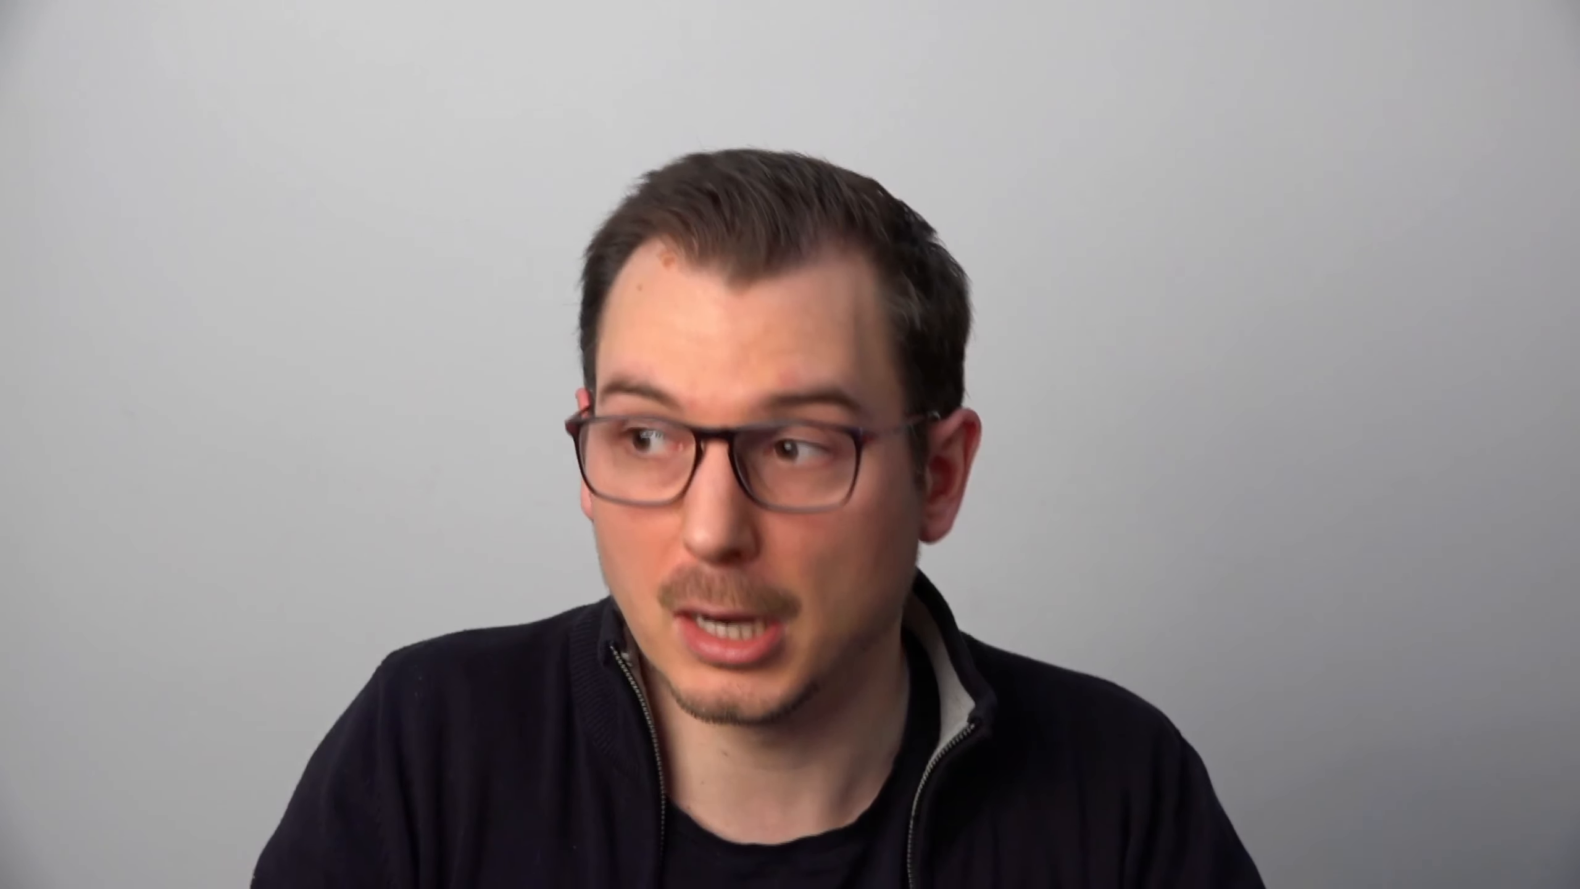